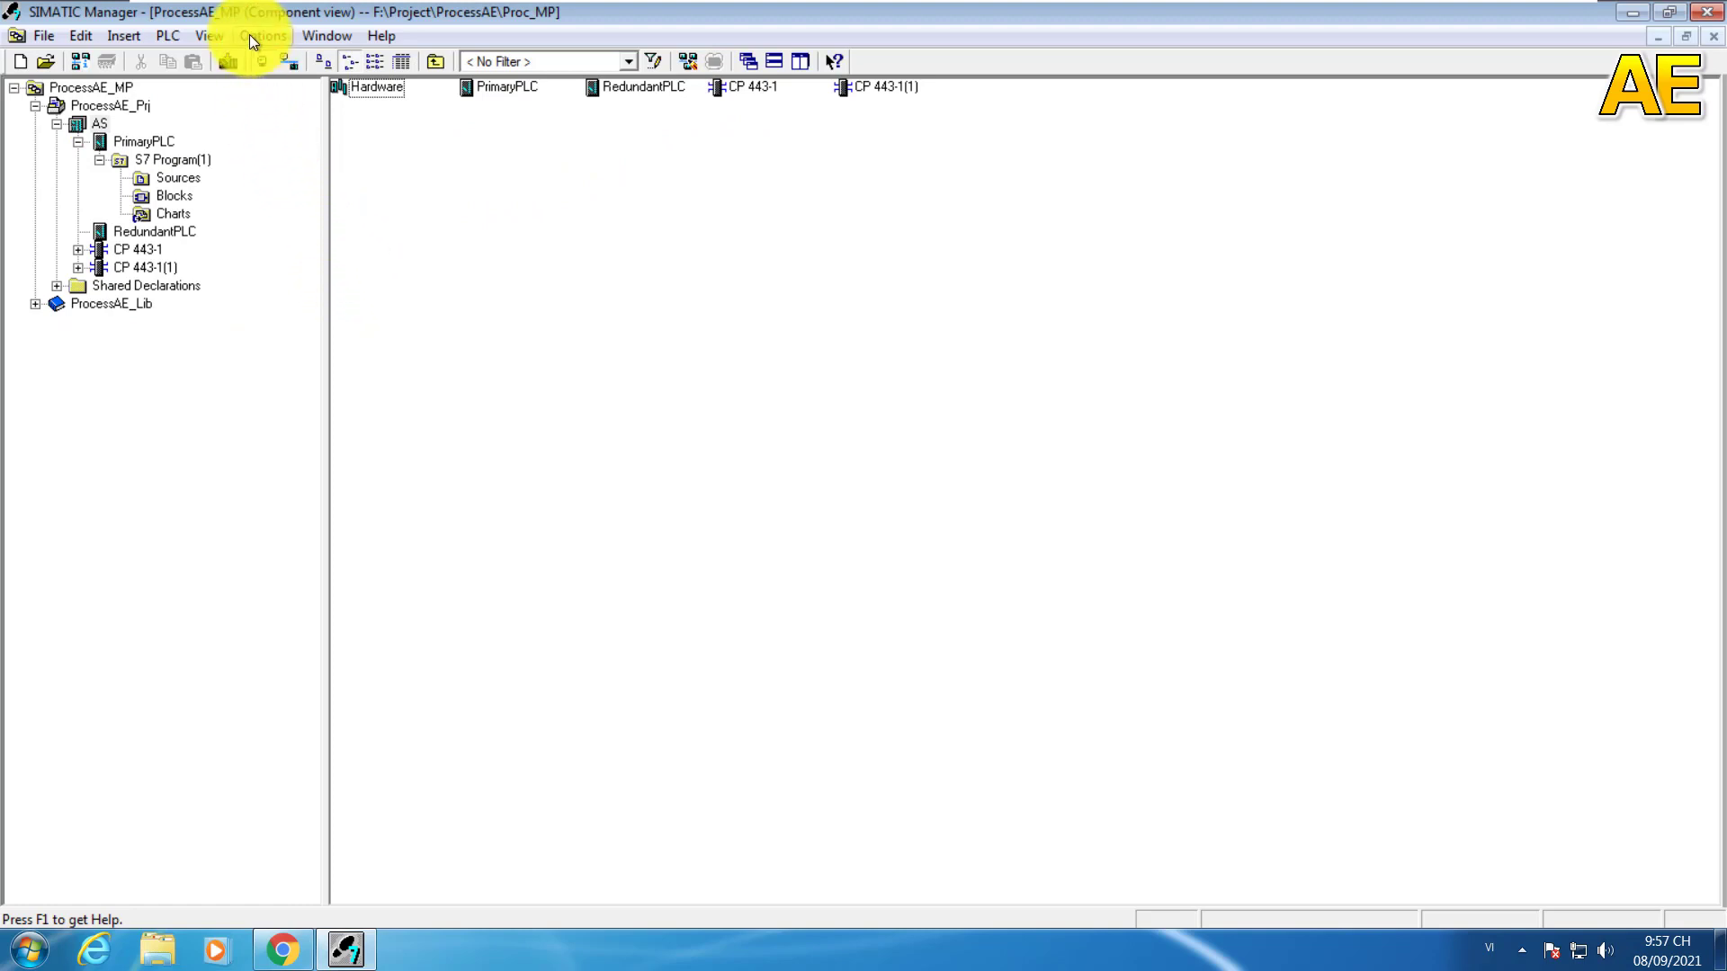
Step: Switch to Plant View and expand Function(1) and Unit(1) in the hierarchy
left_click(224, 34)
left_click(219, 78)
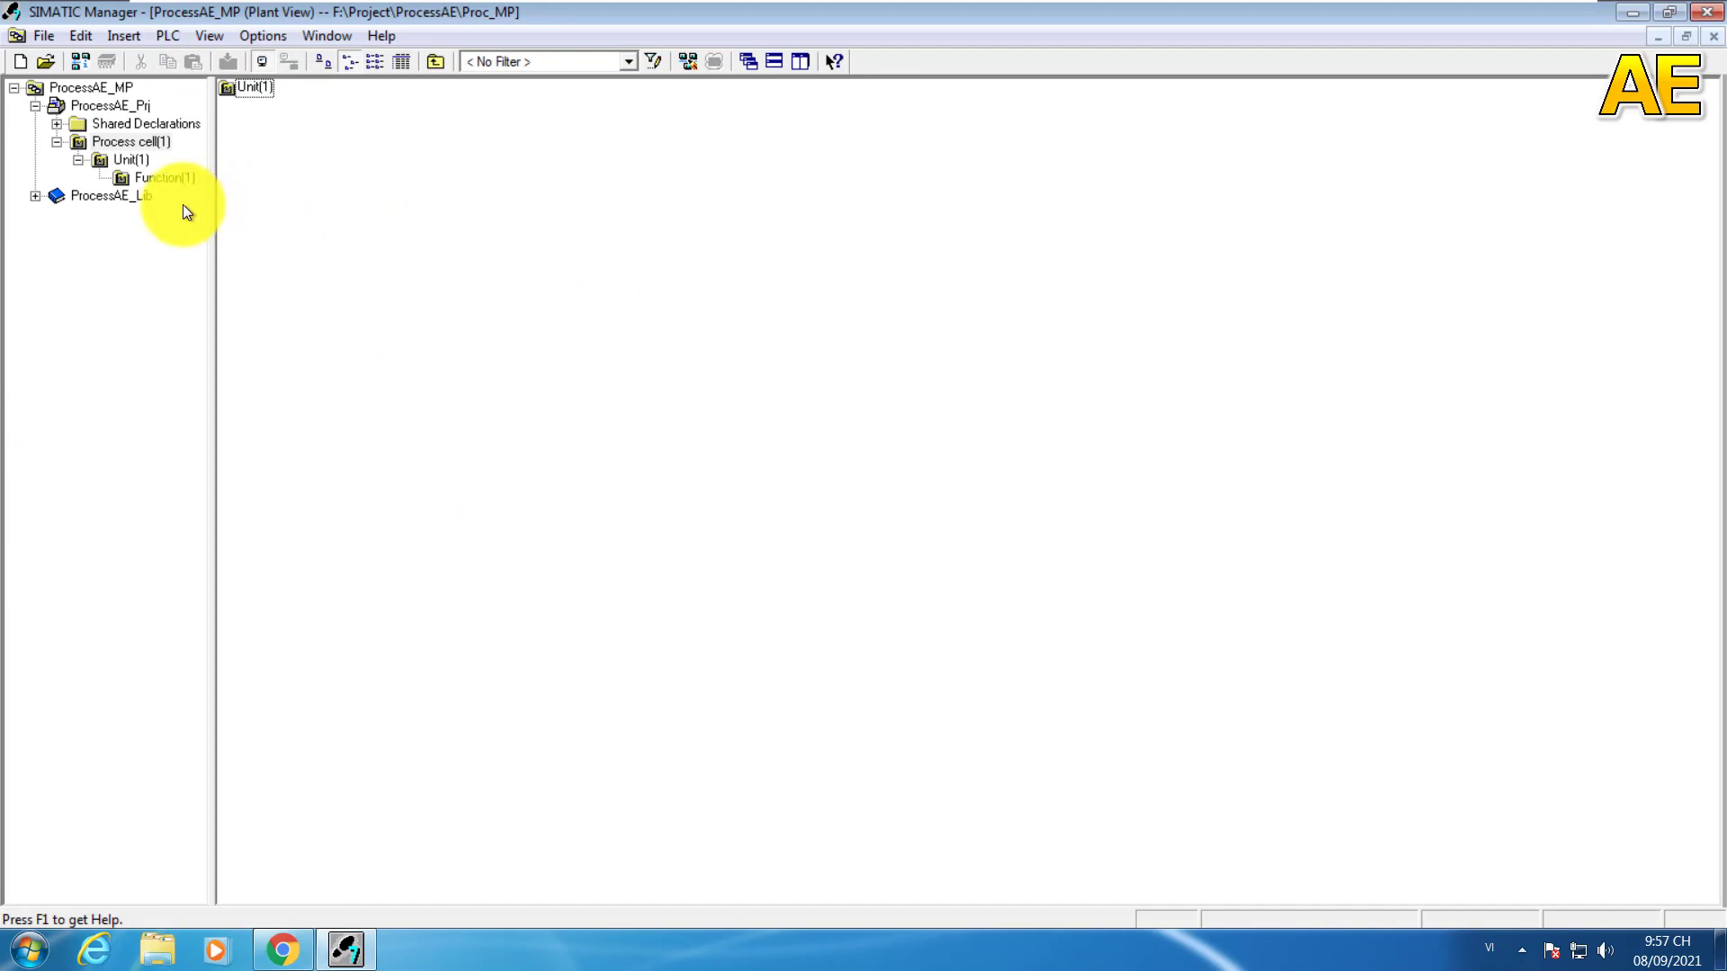
left_click(124, 180)
left_click(115, 157)
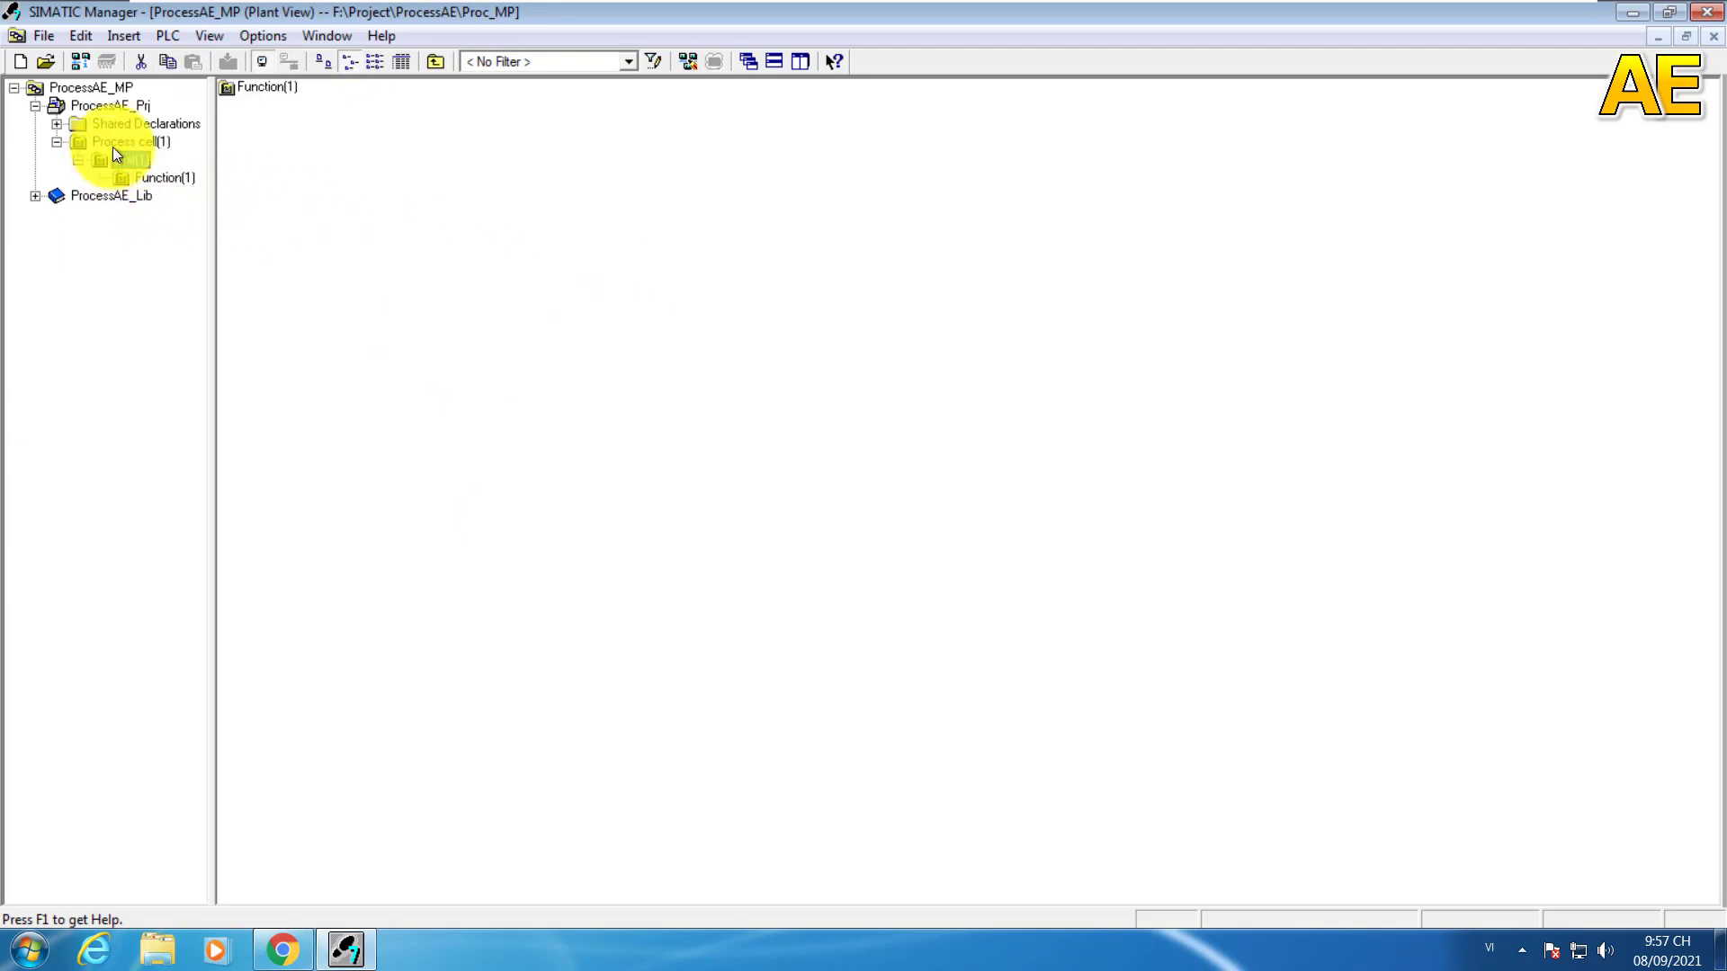
Step: Briefly switch to Process Object View, then return to Plant View
left_click(211, 39)
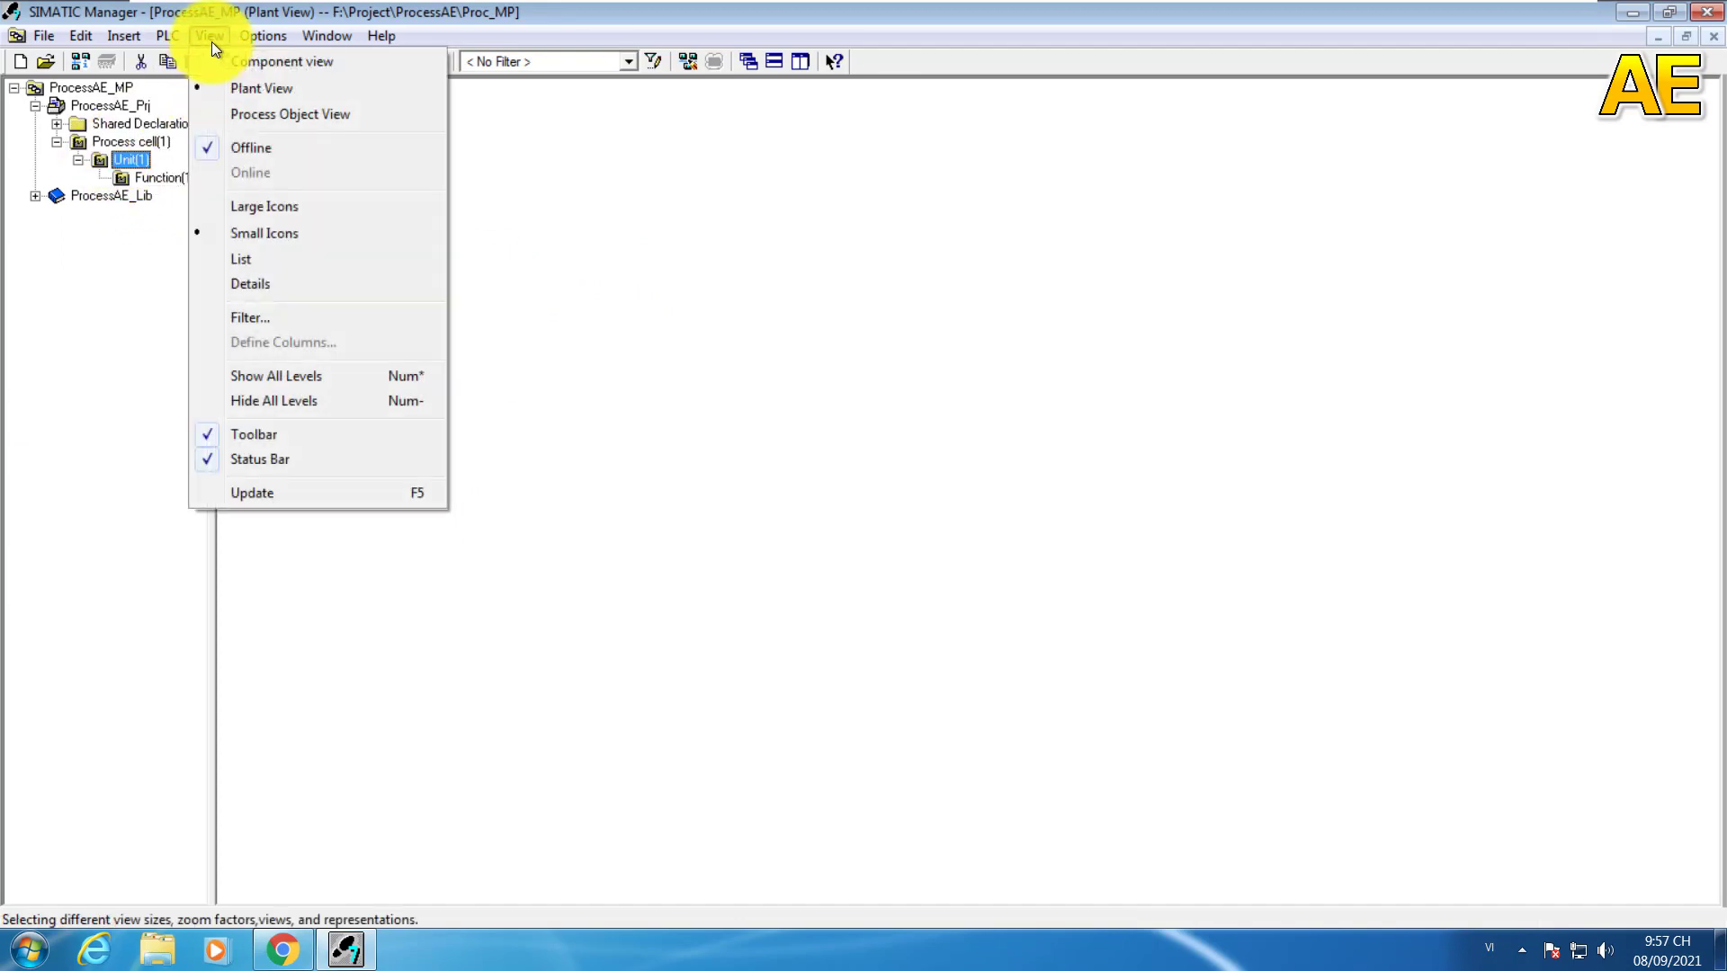
left_click(286, 119)
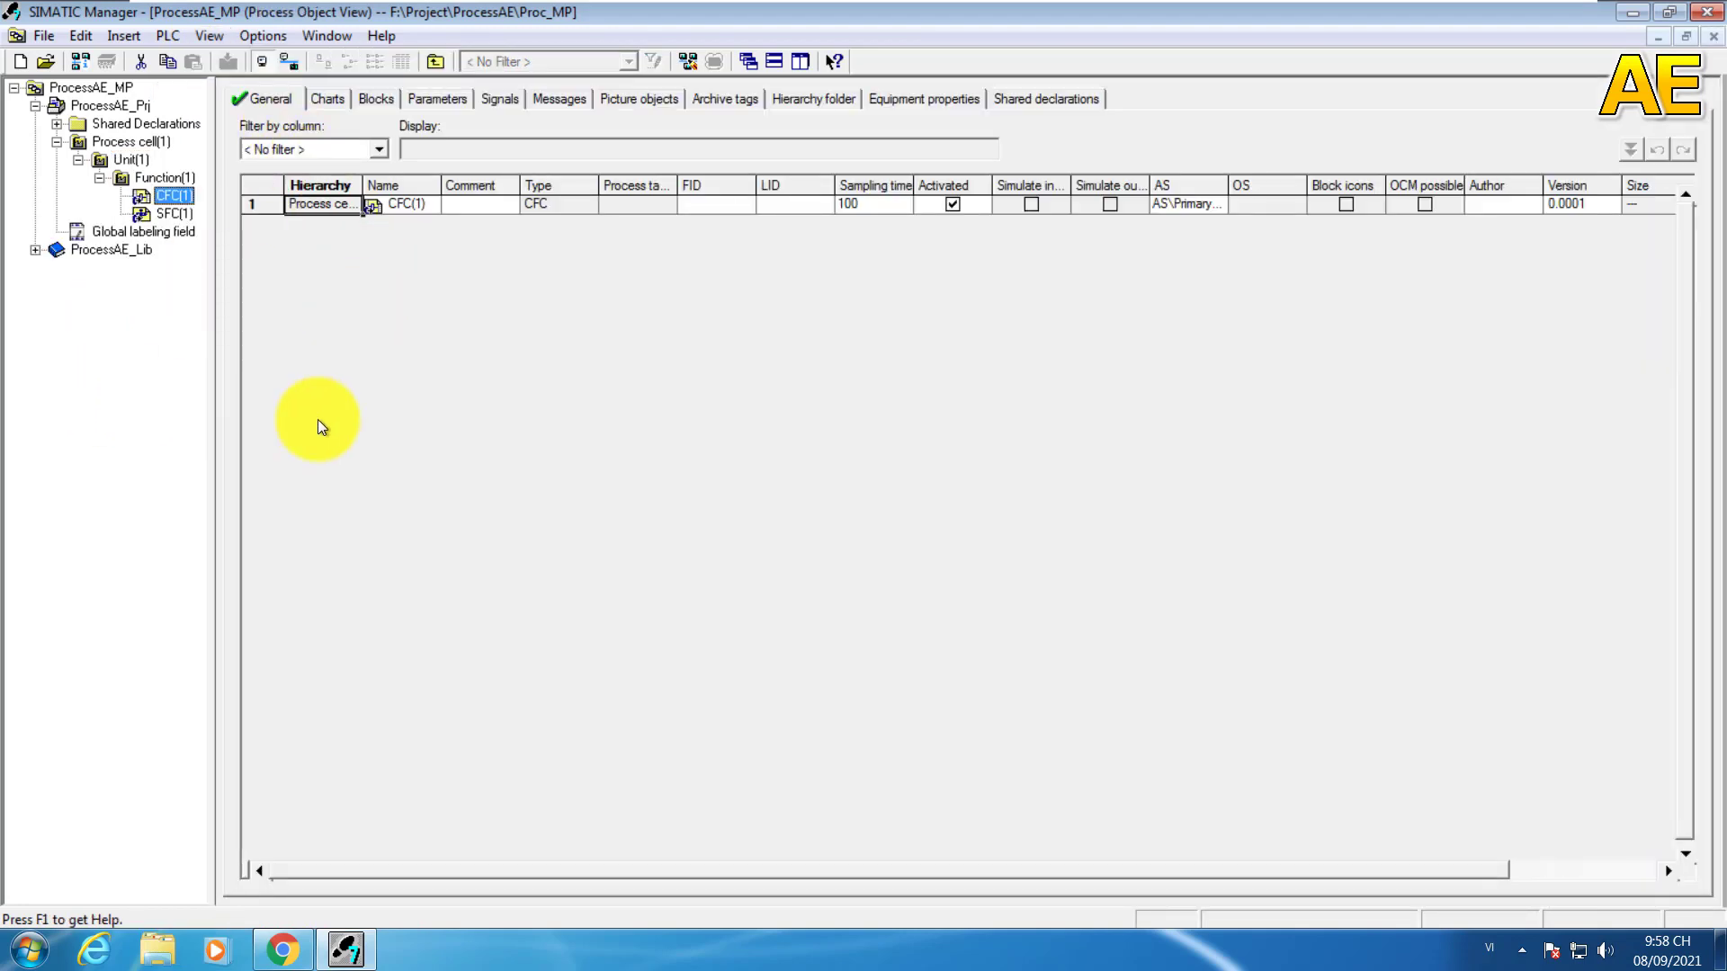
left_click(223, 38)
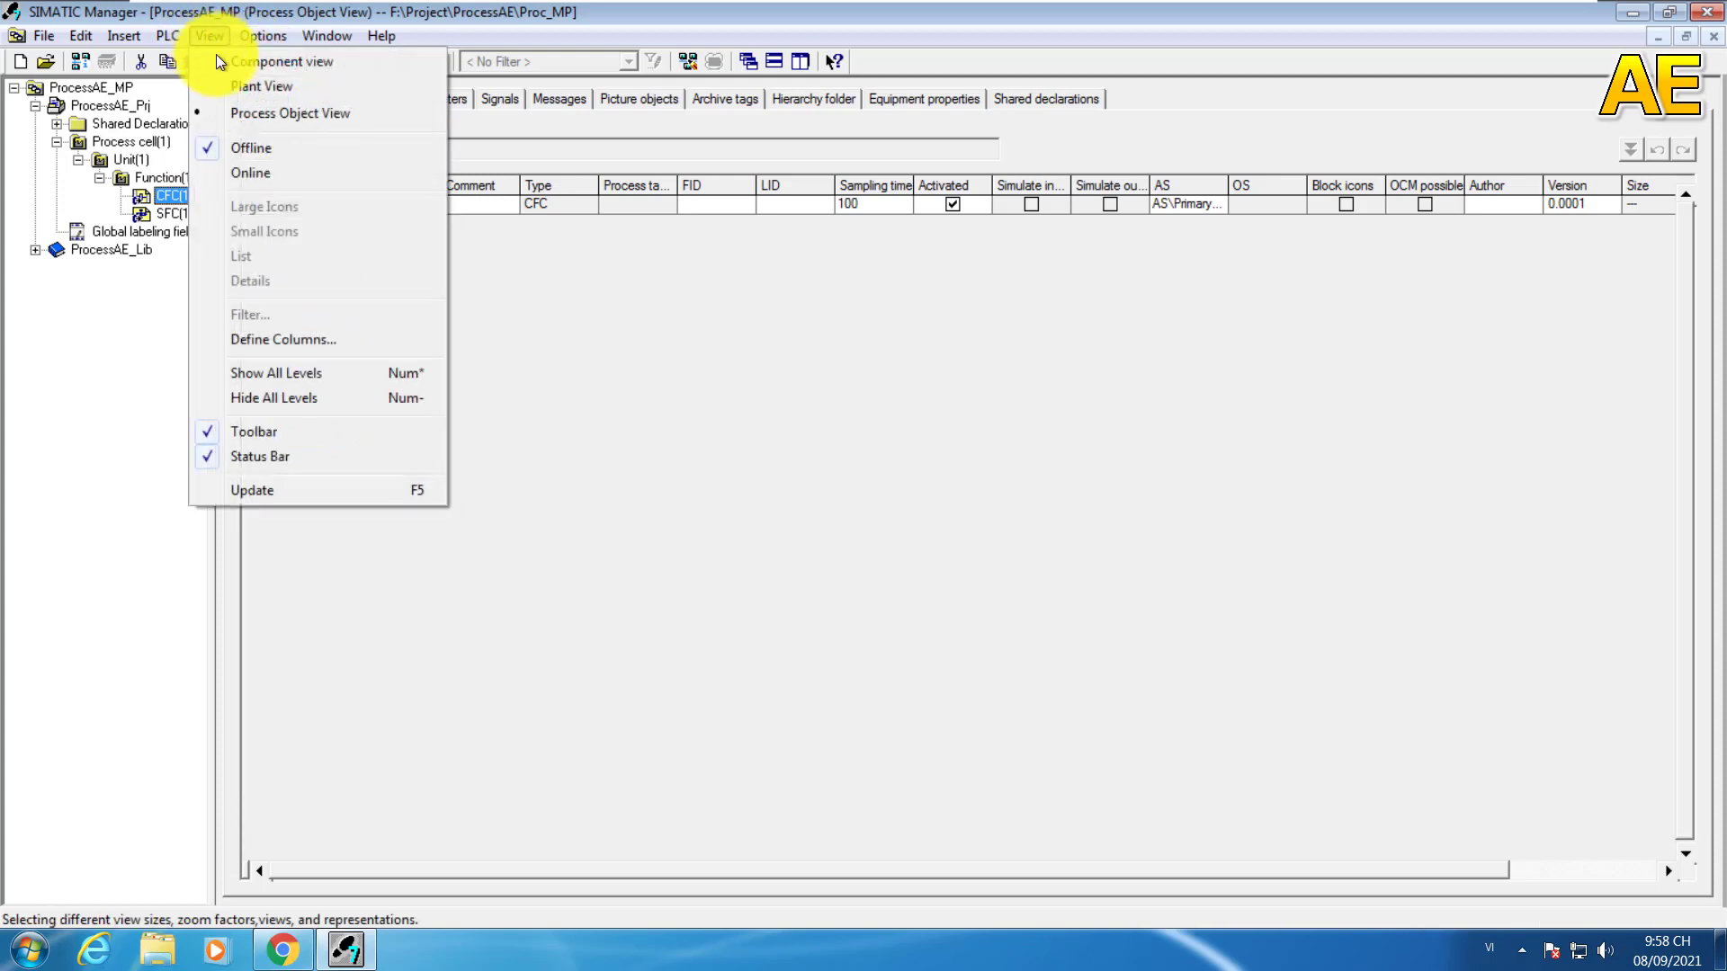
left_click(237, 90)
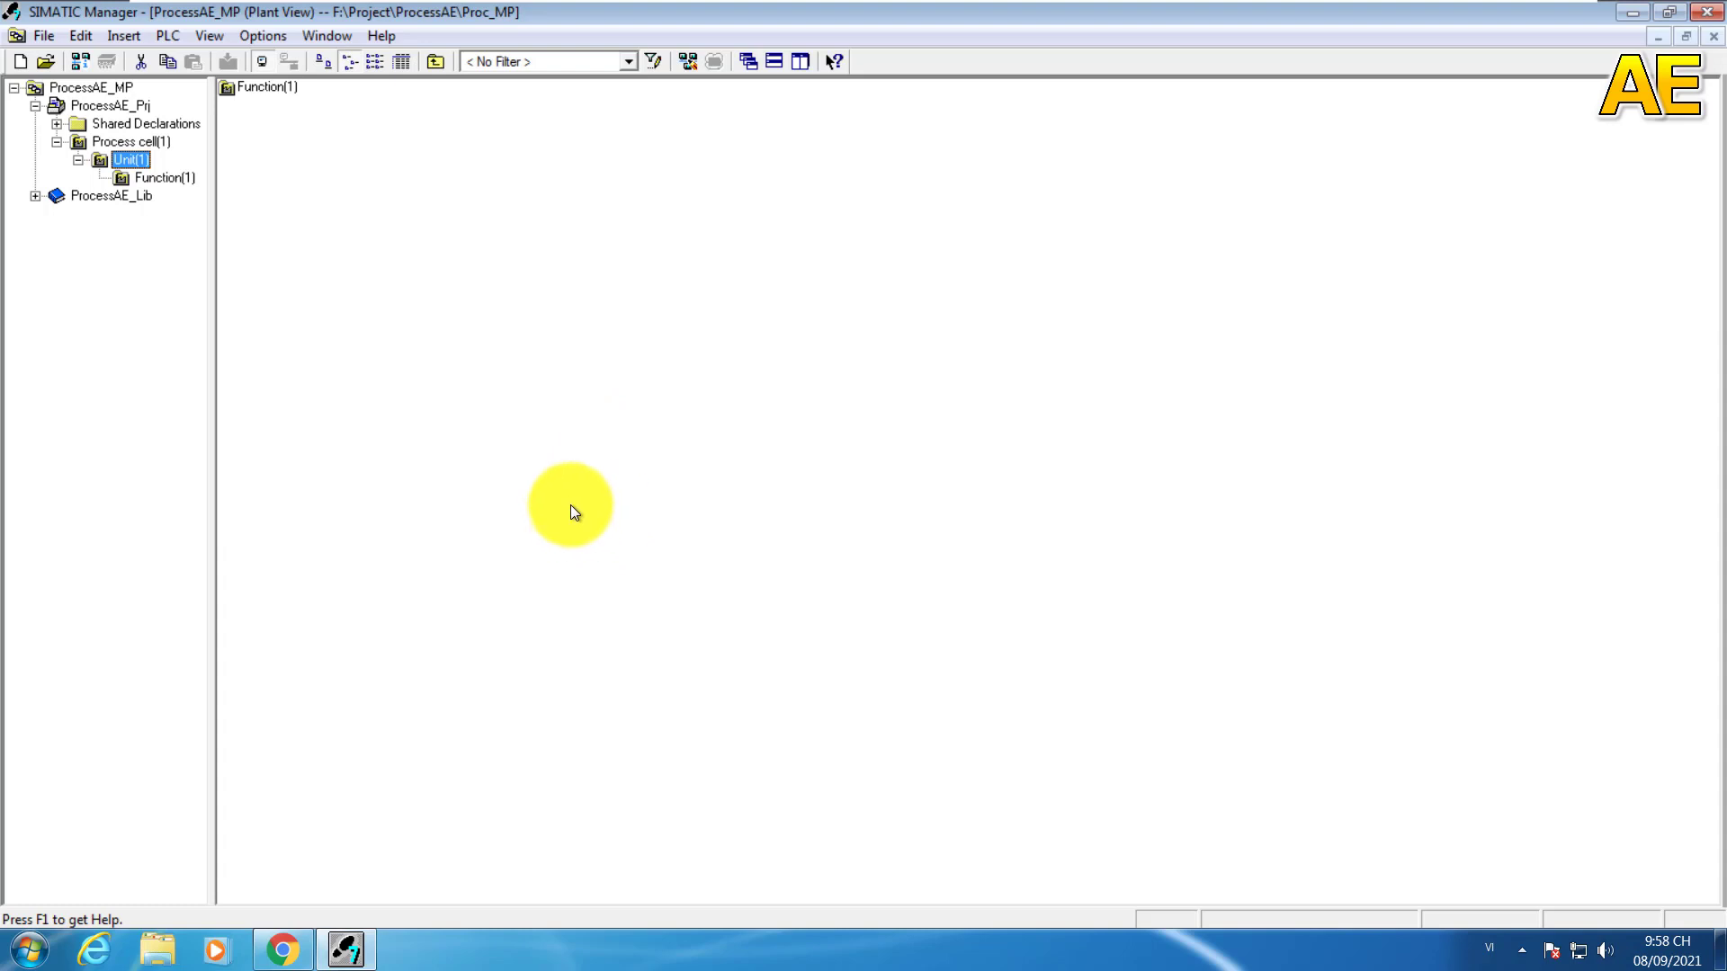
Step: Expand Process cell(1) and Function(1) to show CFC(1) and SFC(1), closing its context menu unused
left_click(110, 142)
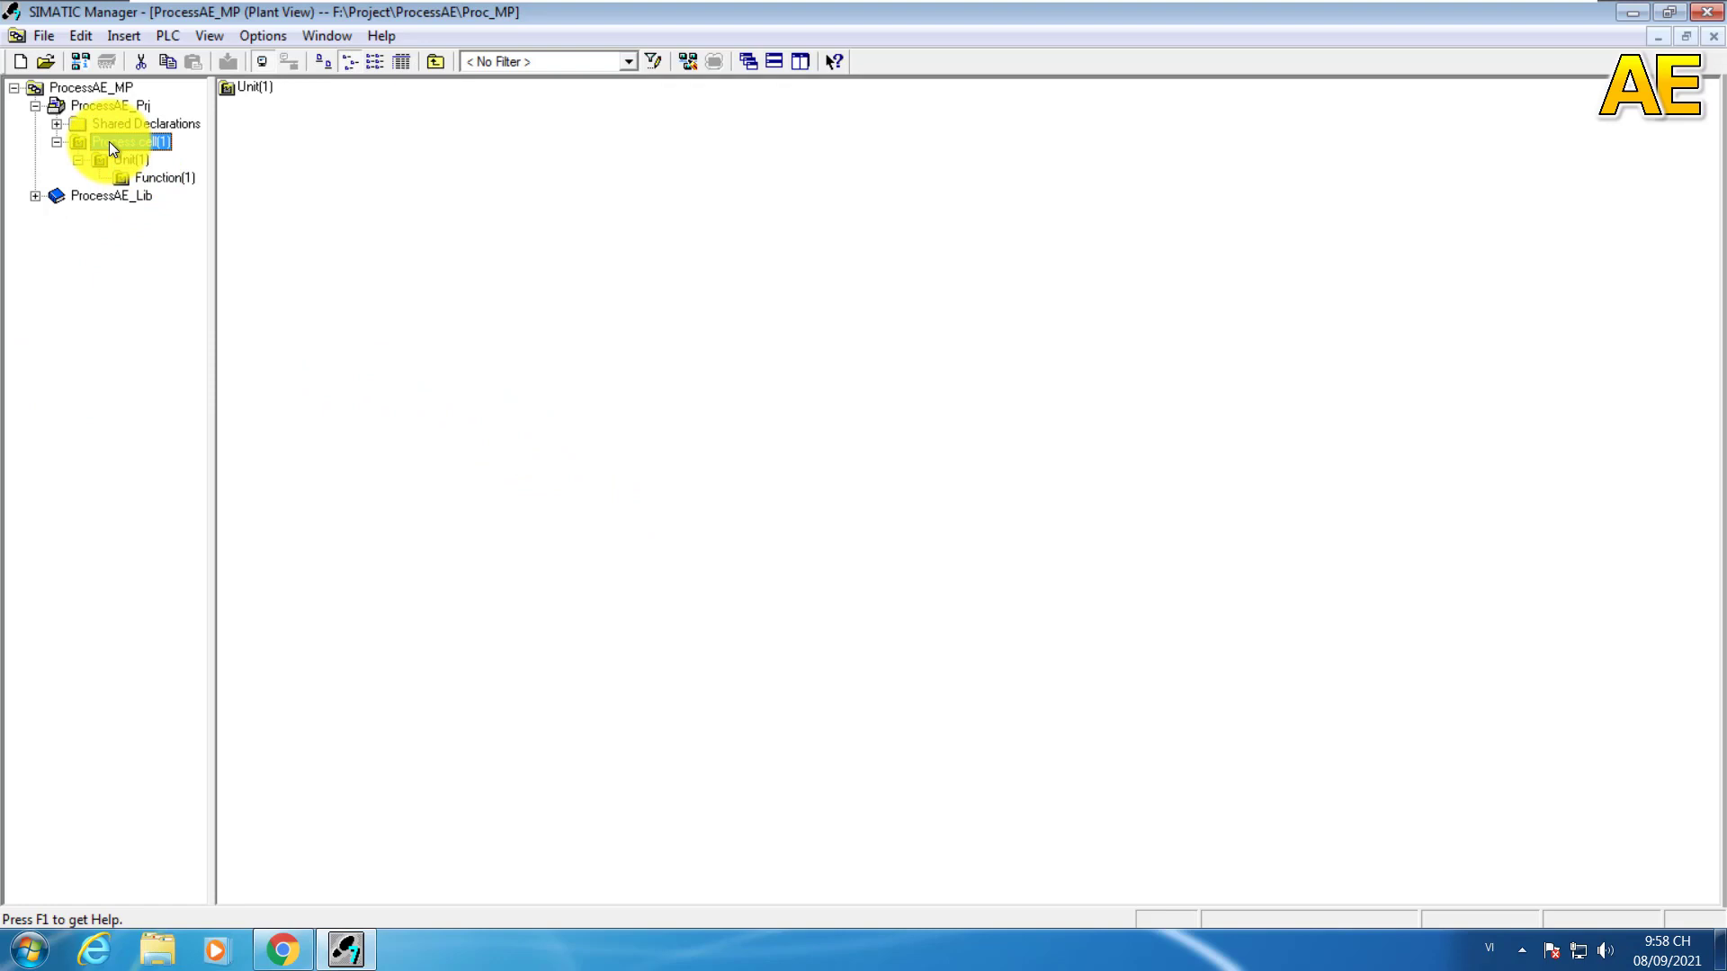
left_click(139, 180)
right_click(138, 180)
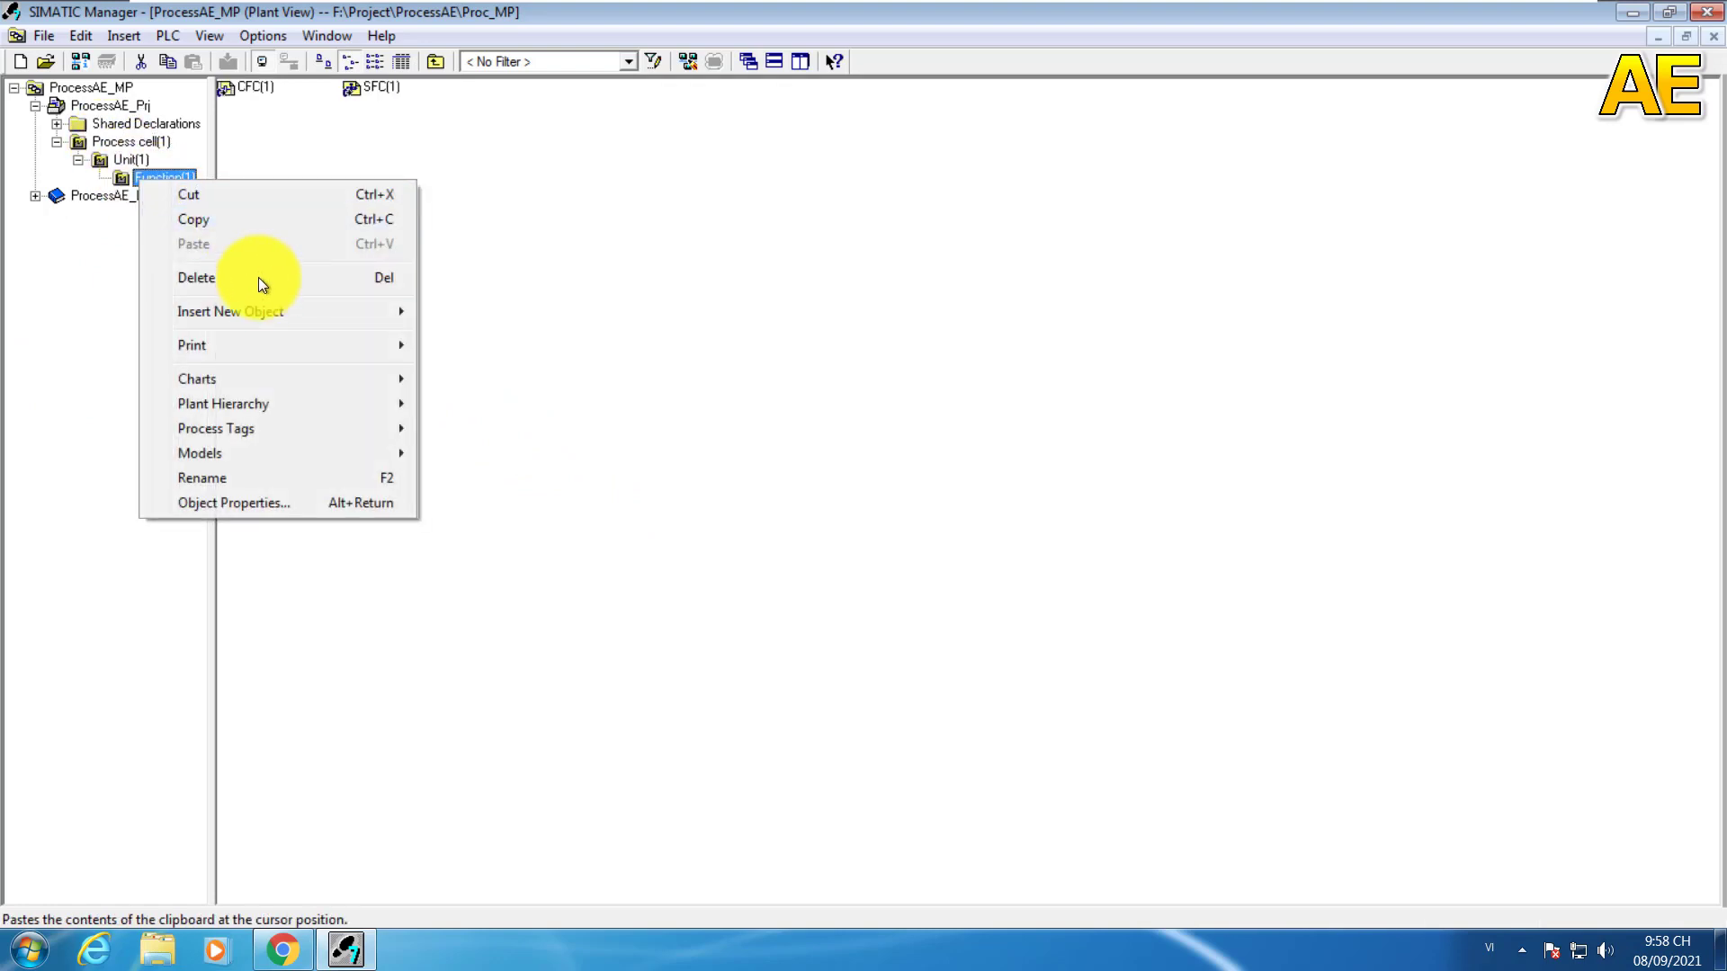
mouse_move(261, 315)
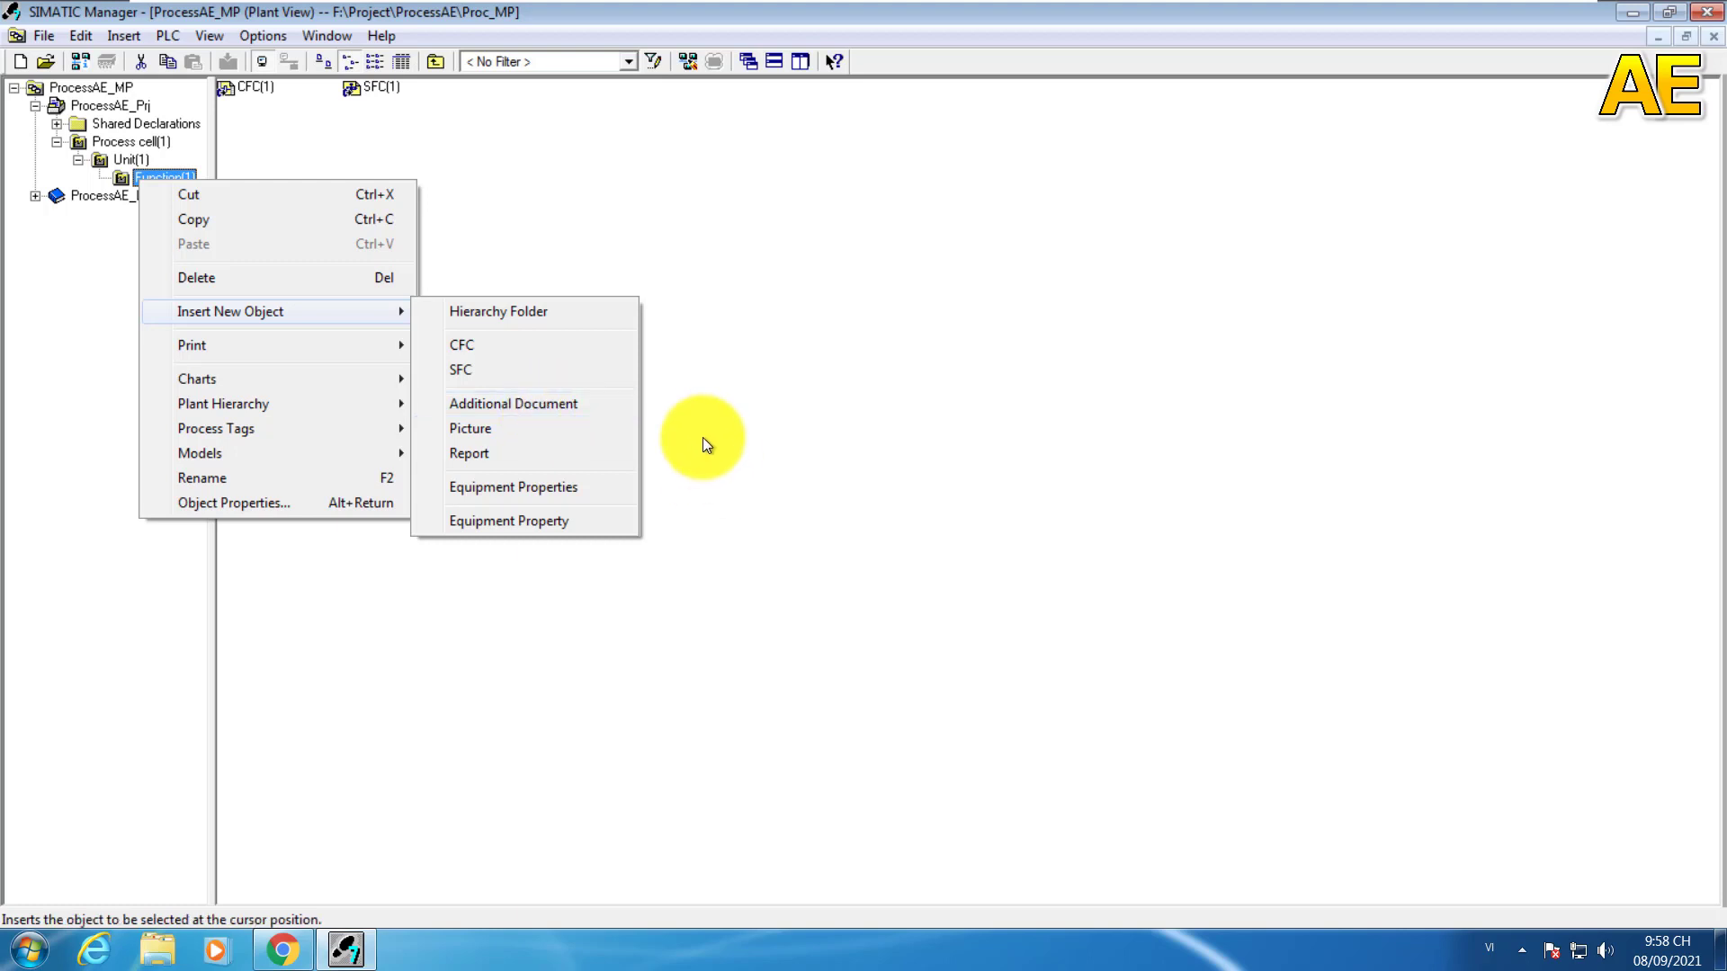
left_click(756, 315)
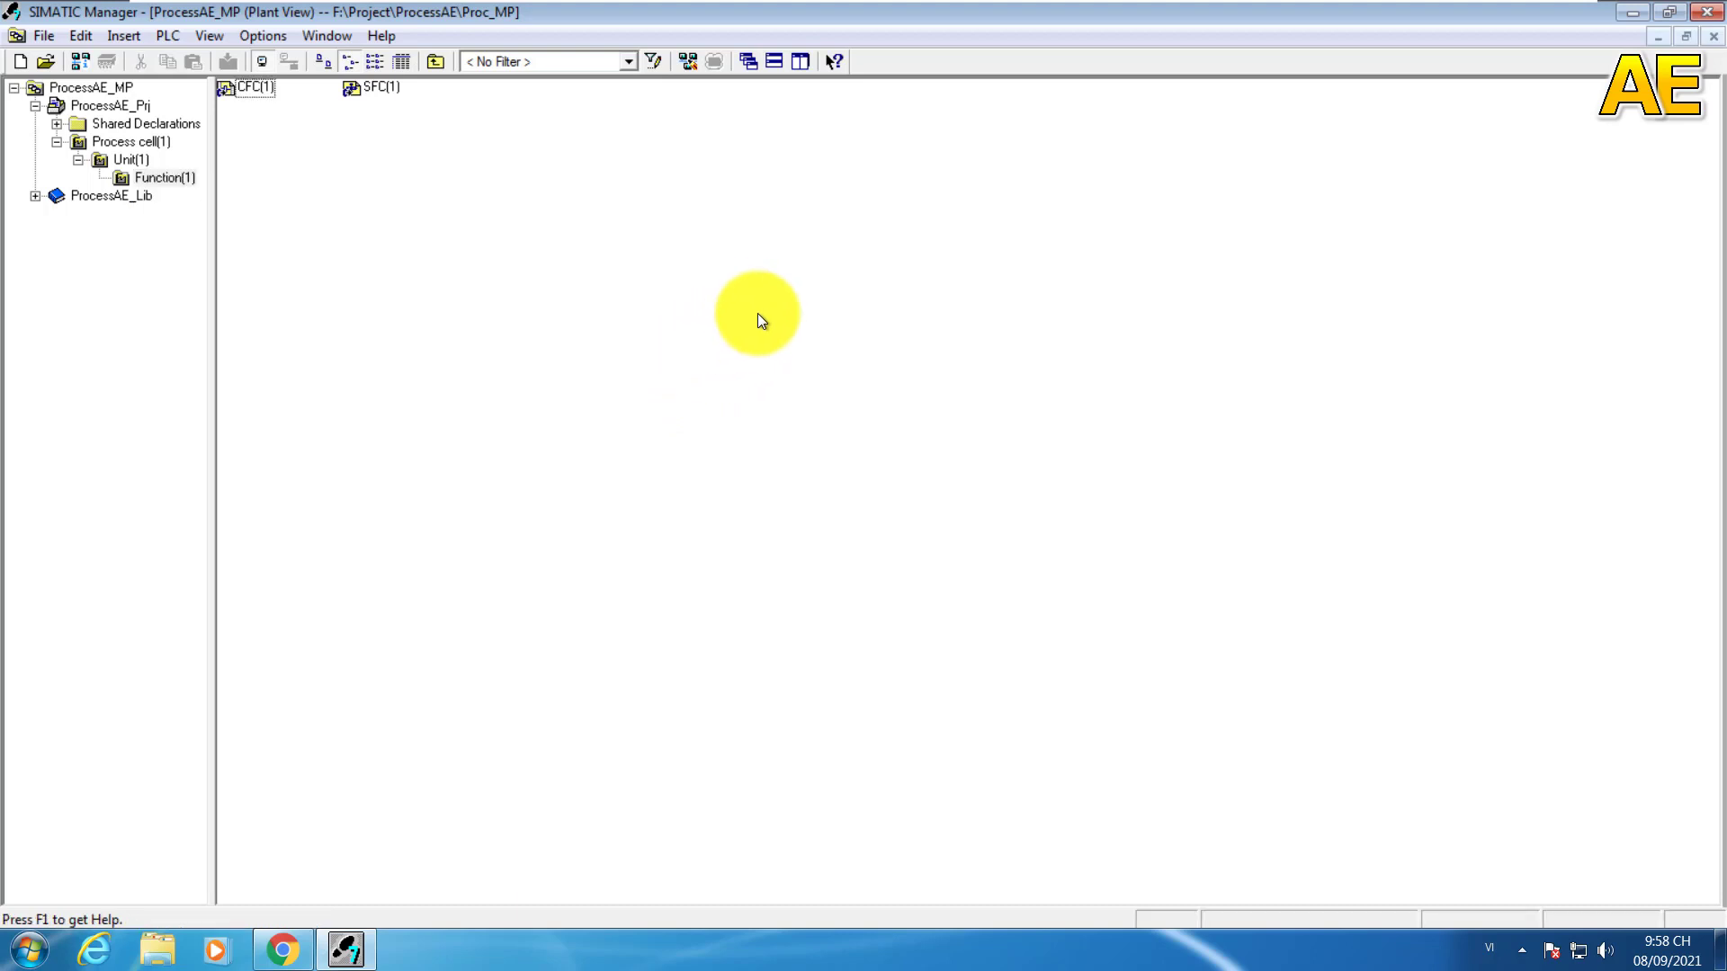
Step: Return to Component View, dismiss ProcessAE_Prj's Insert New Object menu, and show PrimaryPLC's S7 Program(1)
left_click(208, 36)
left_click(239, 66)
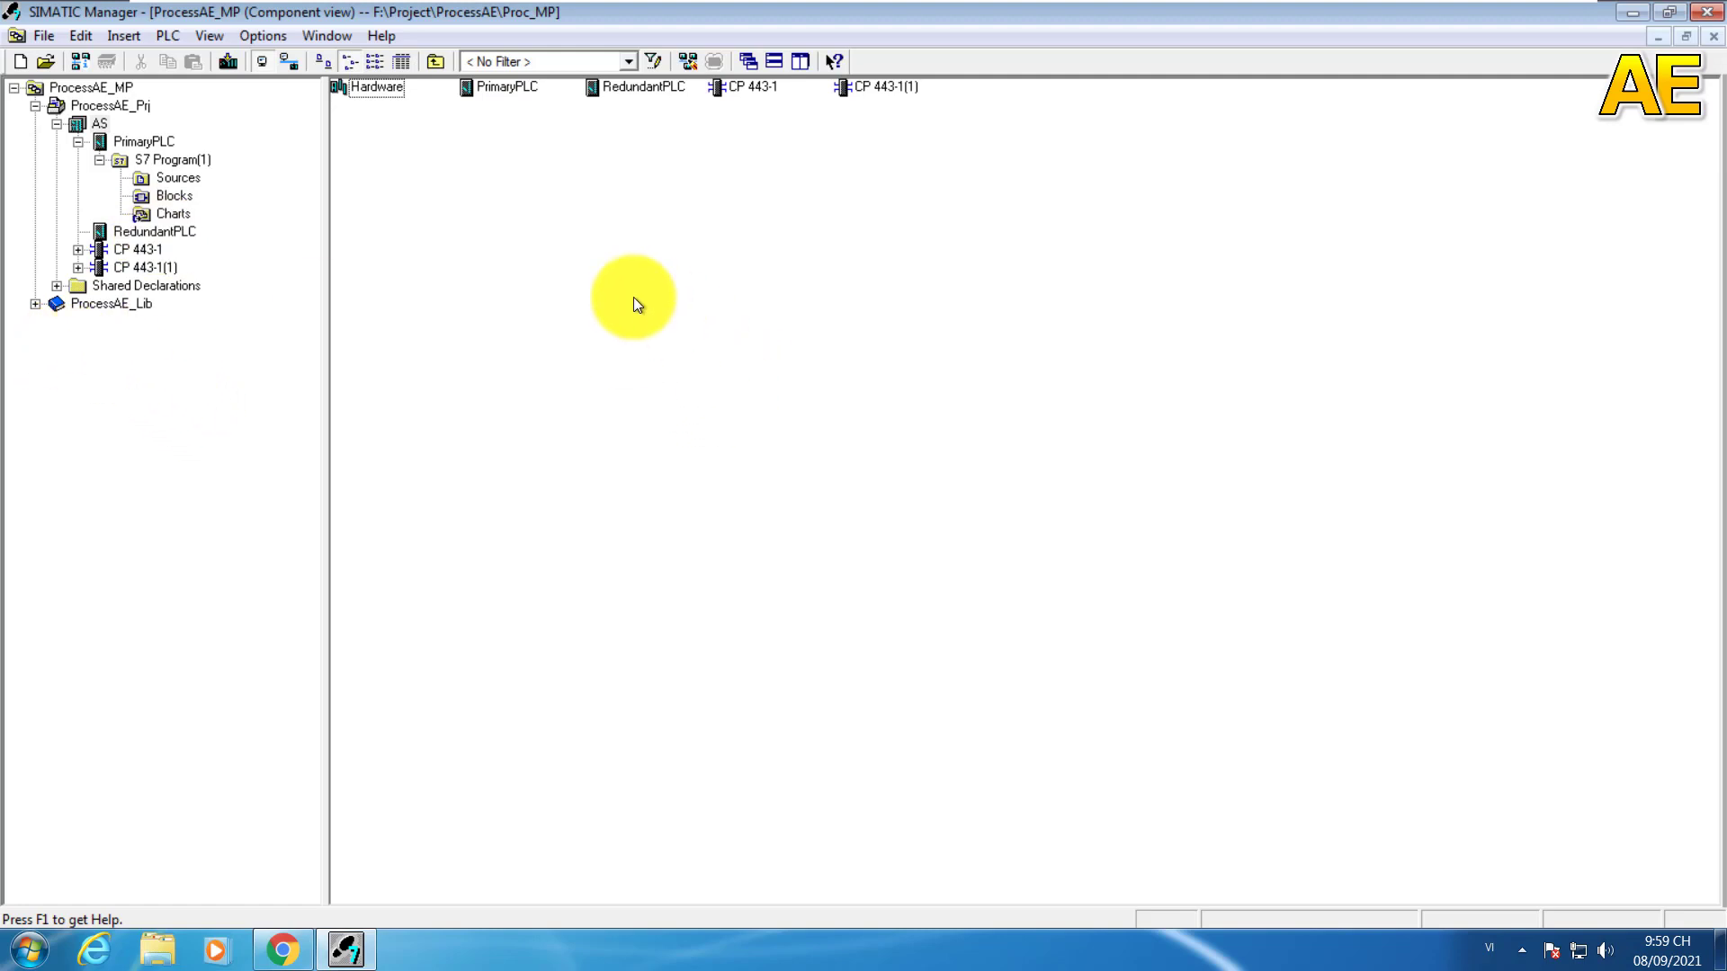
left_click(95, 107)
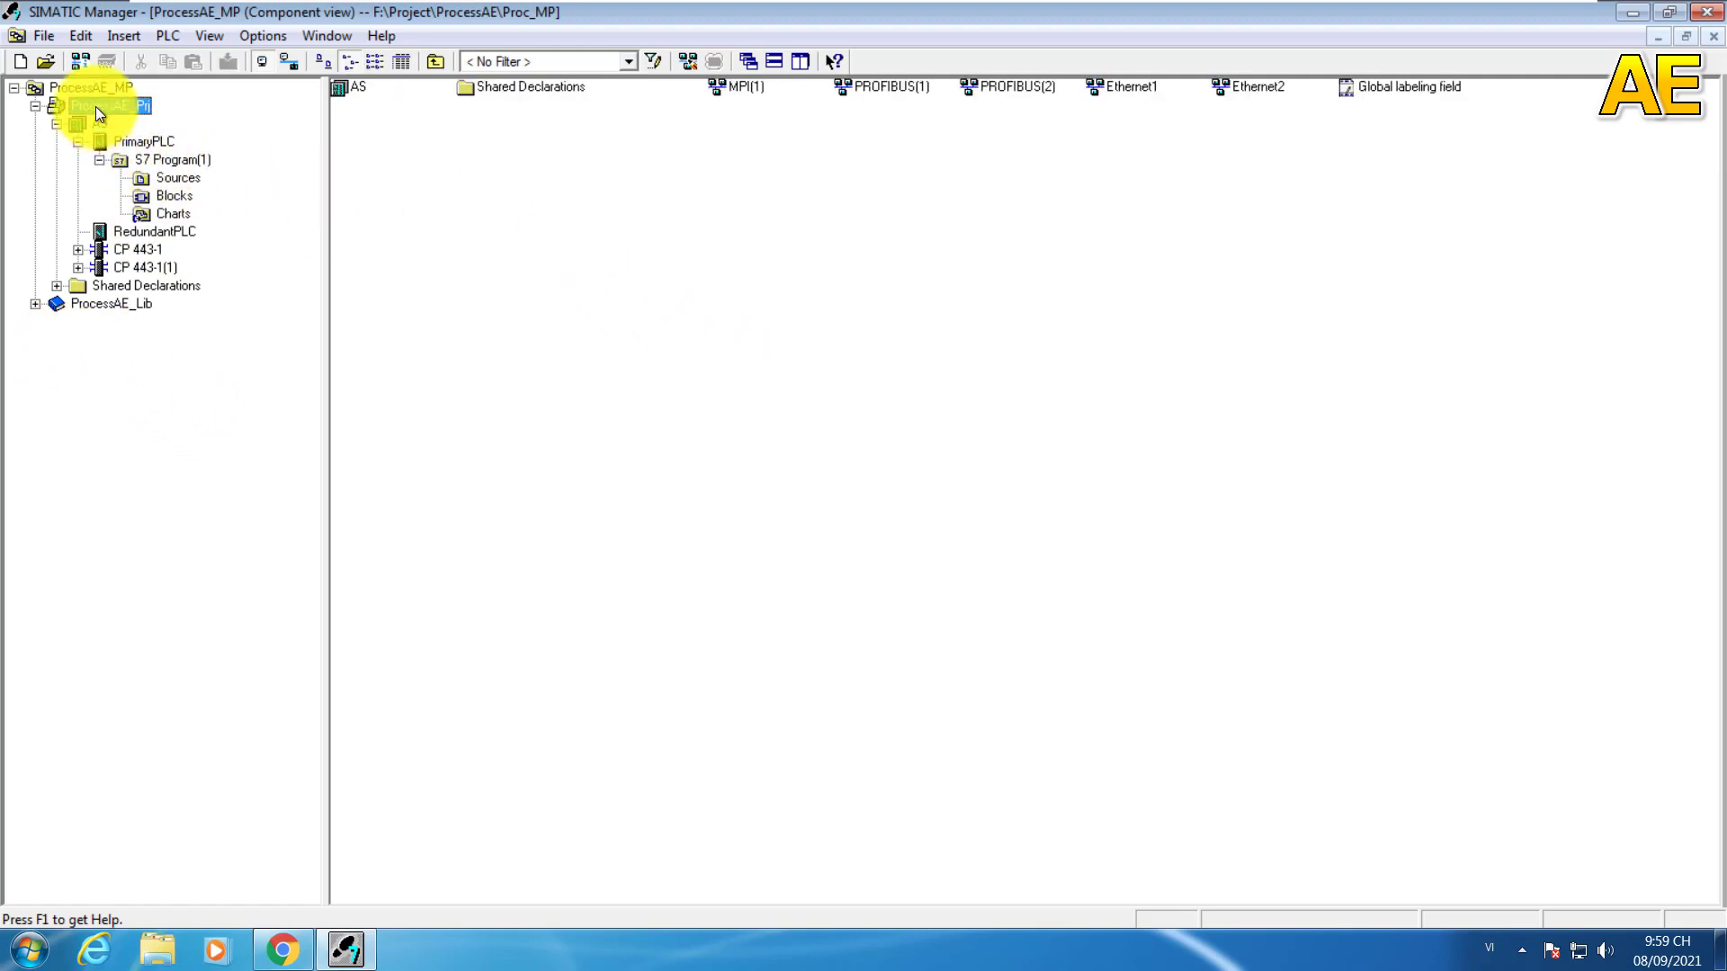
right_click(95, 106)
mouse_move(197, 275)
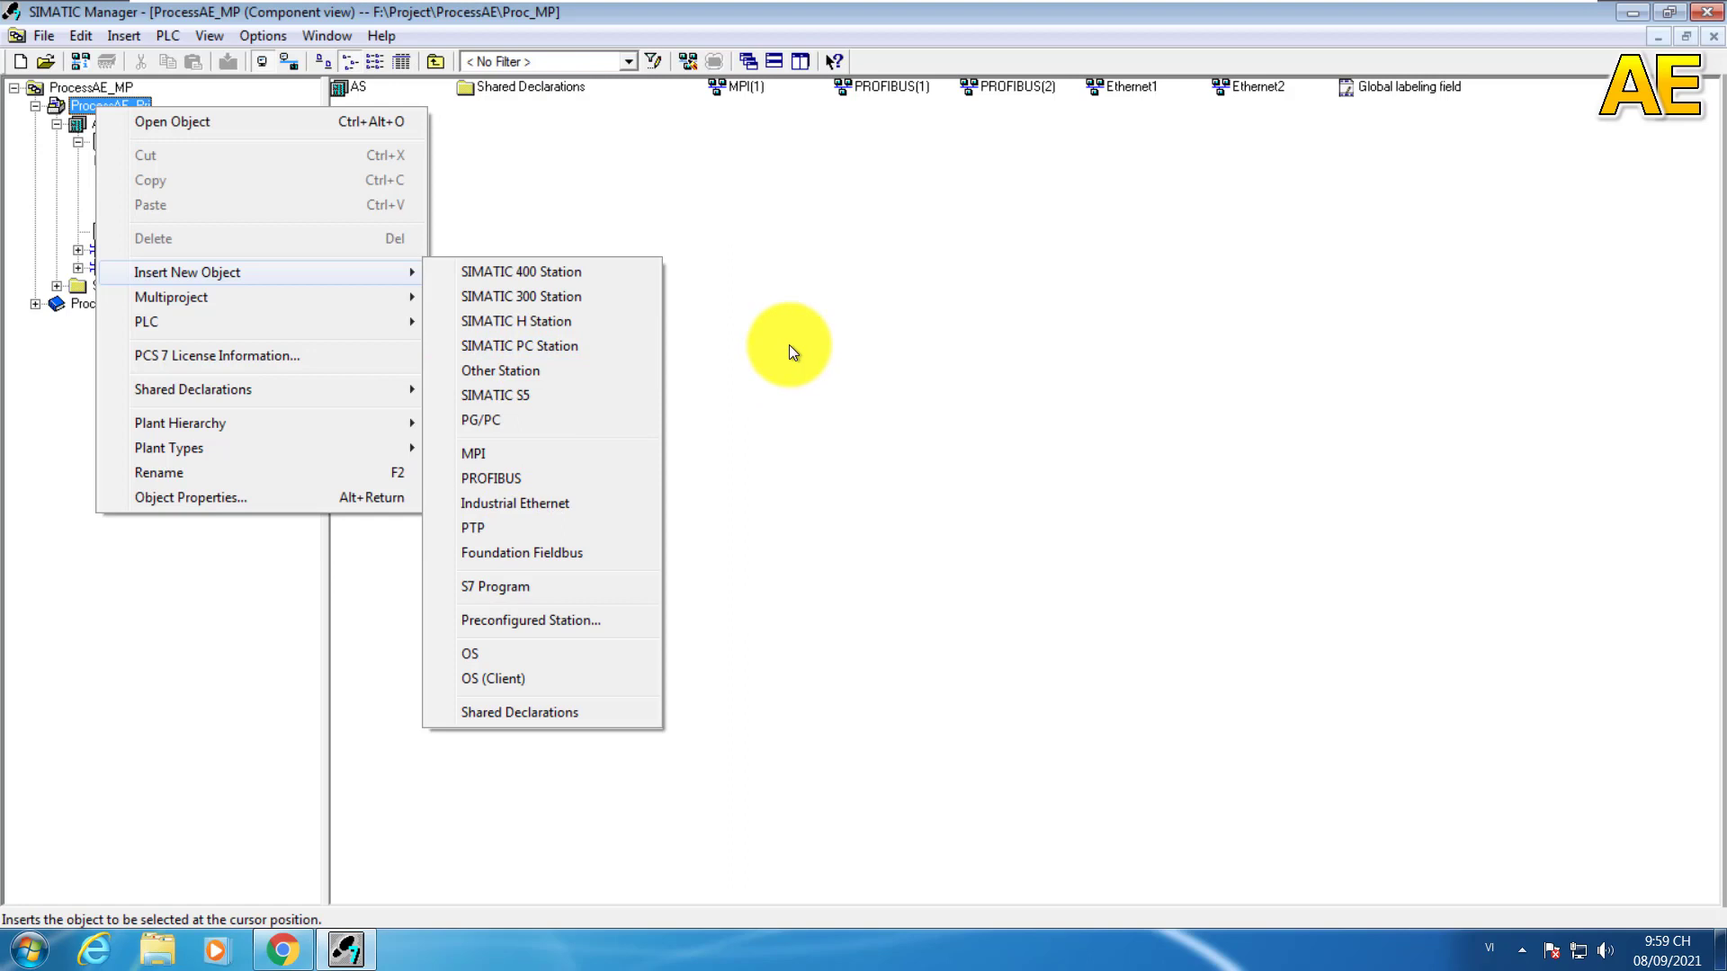
left_click(789, 344)
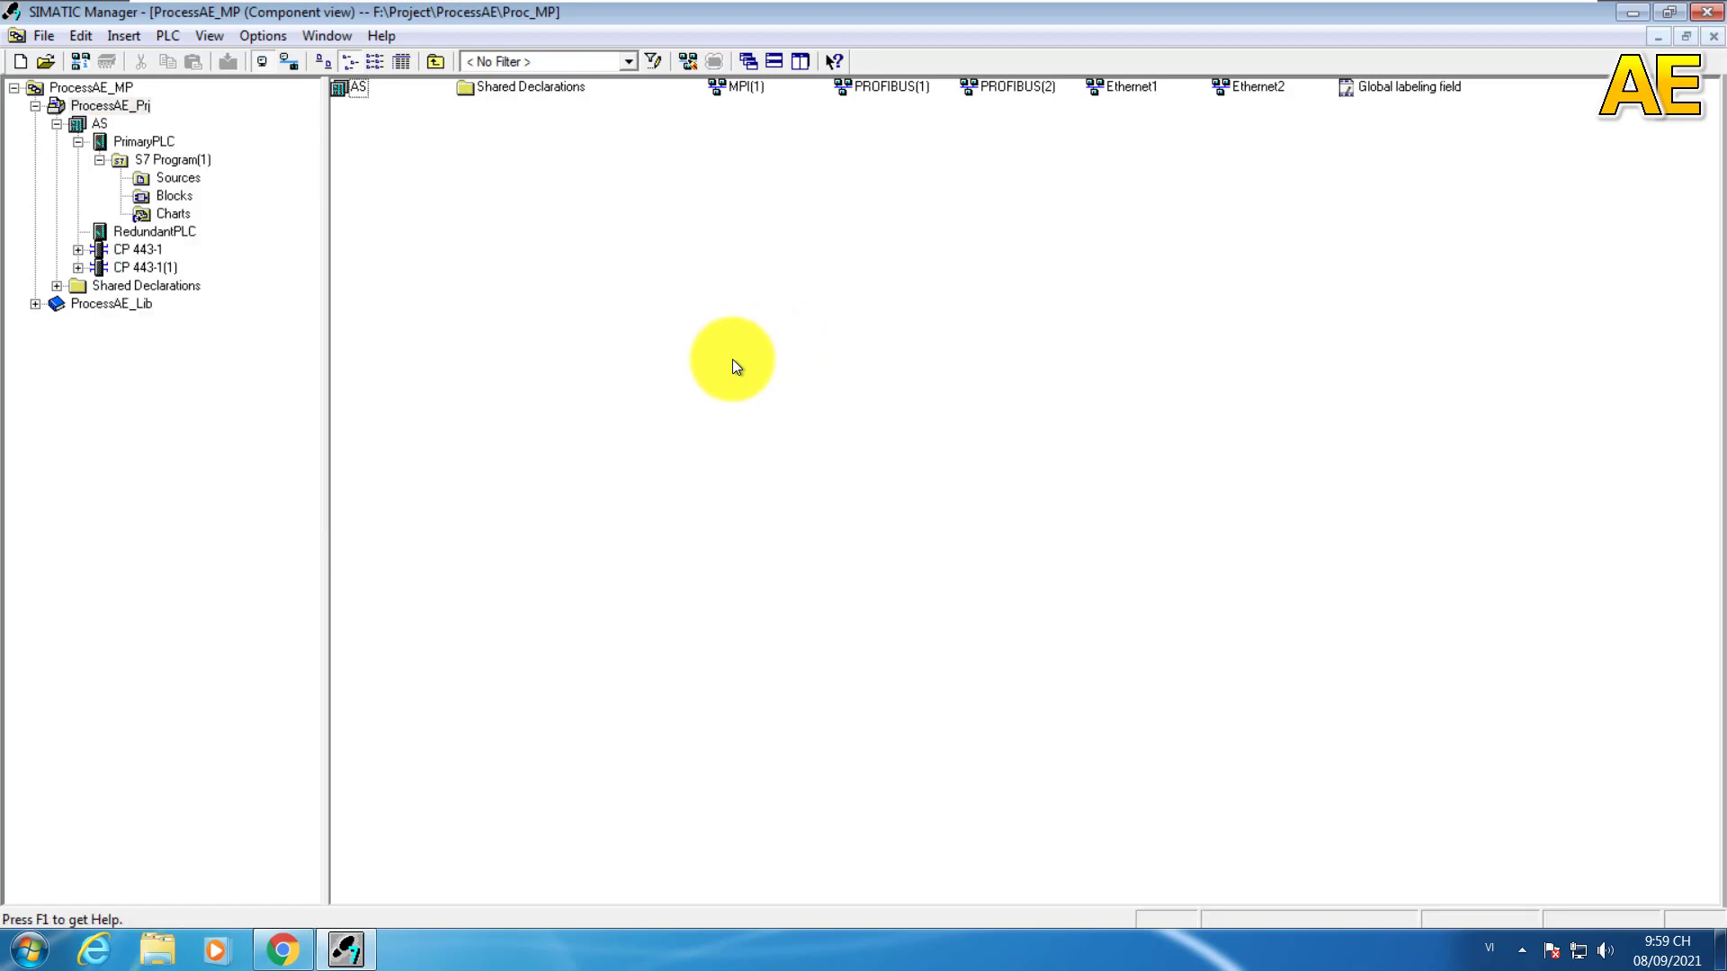
left_click(169, 159)
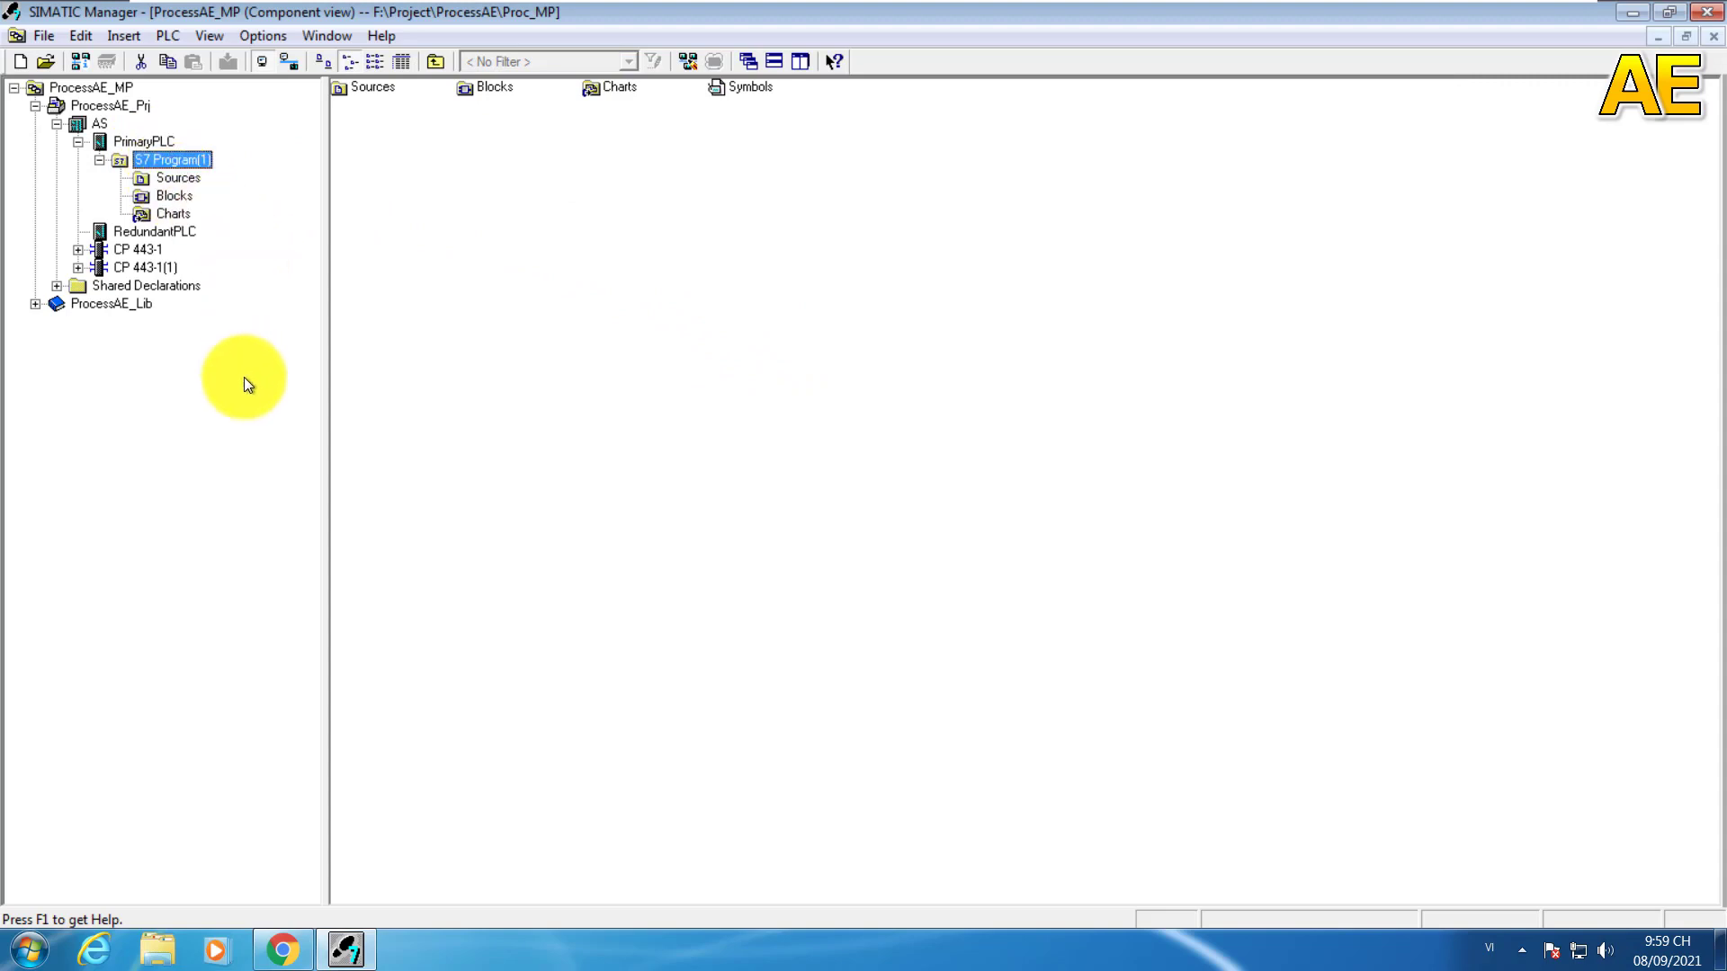
Step: Show the Process Object View listing CFC(1) with sampling time 100, activated
left_click(216, 35)
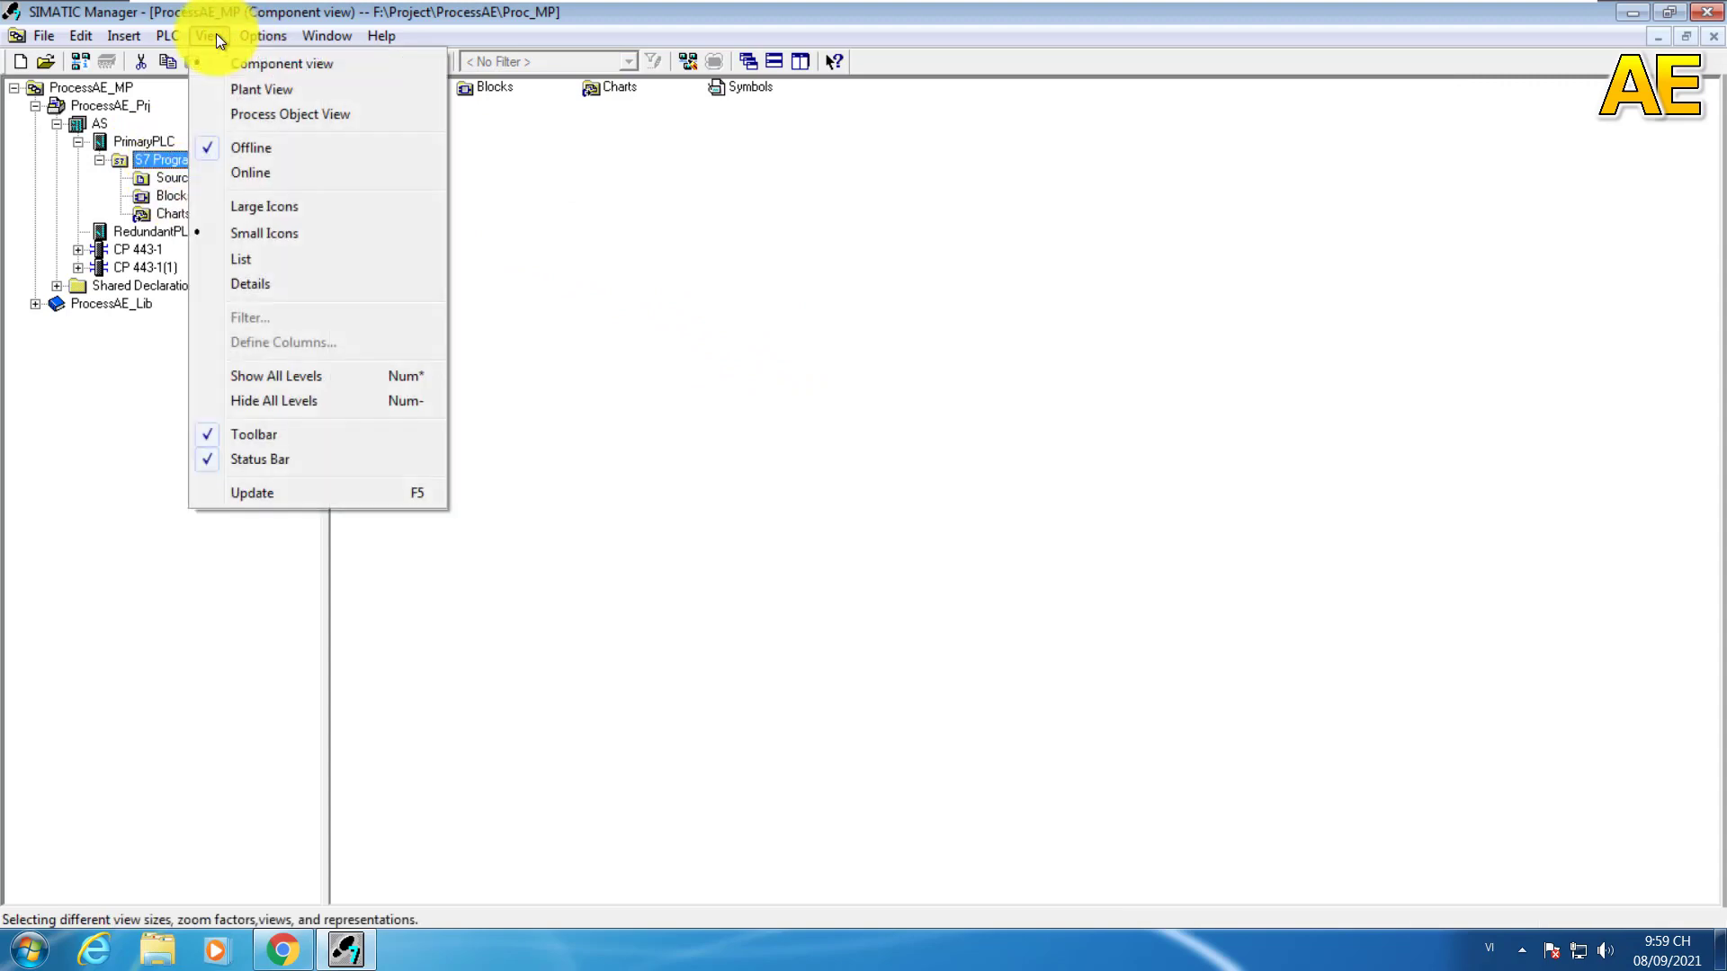
left_click(250, 115)
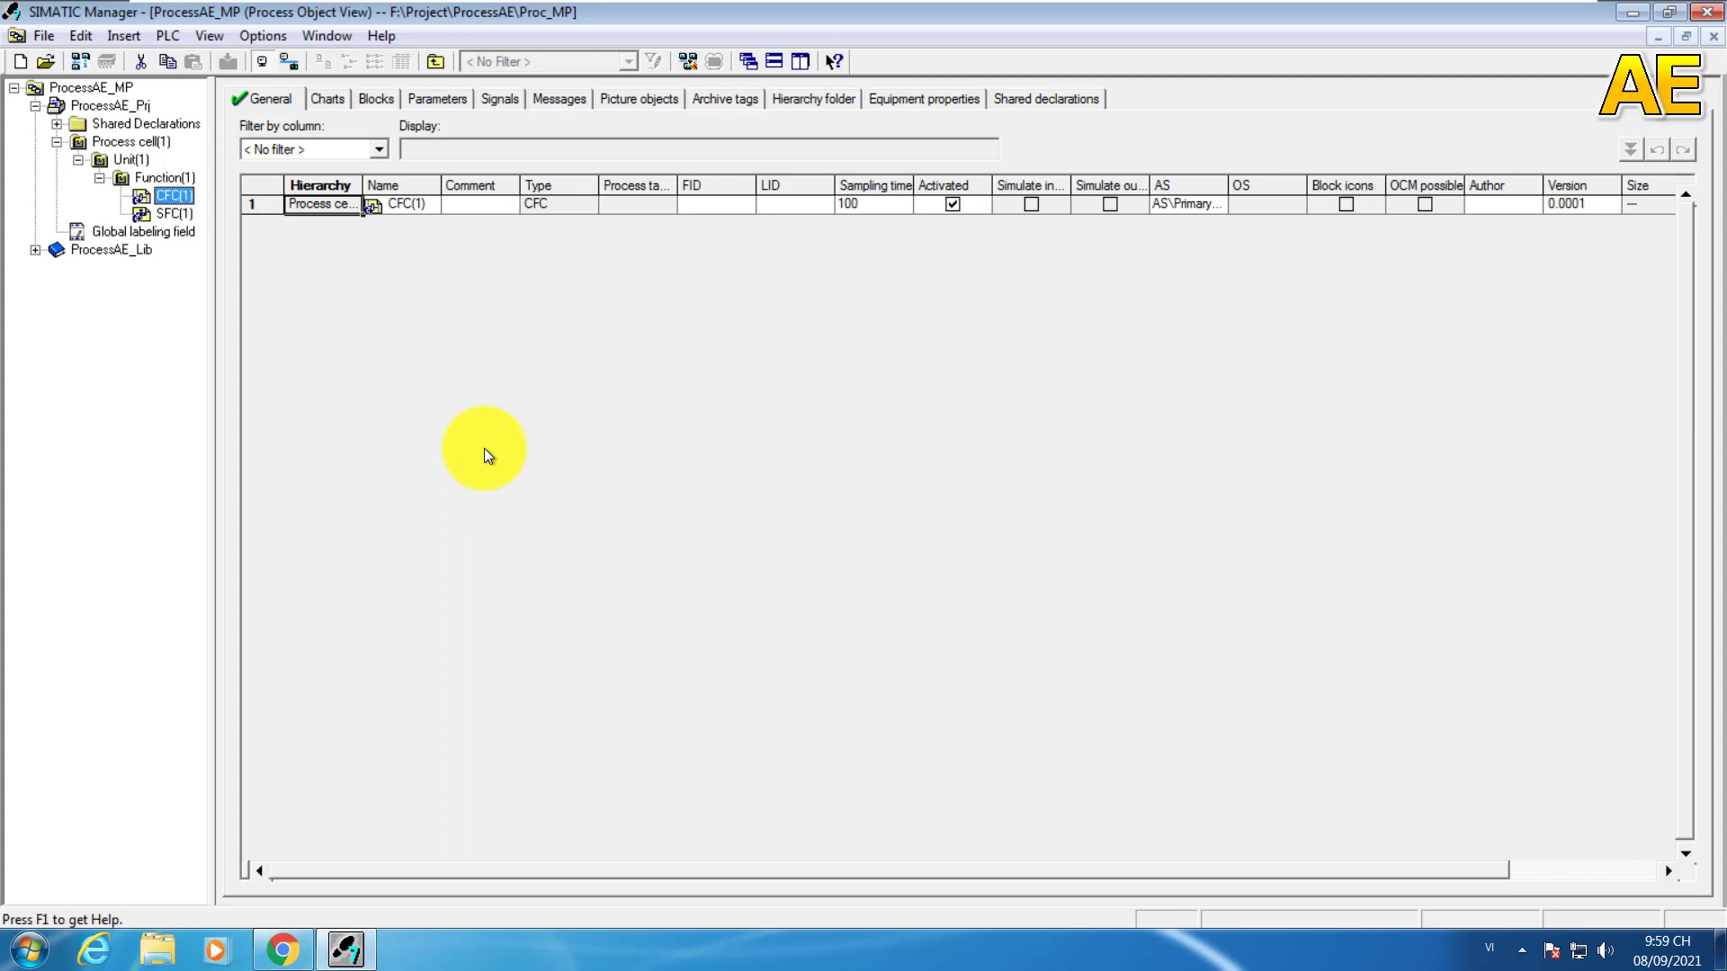
Step: In Component View, browse ProcessAE_Prj > AS > RedundantPLC and PrimaryPLC down to CP 443-1's Program(1)
left_click(216, 39)
left_click(232, 68)
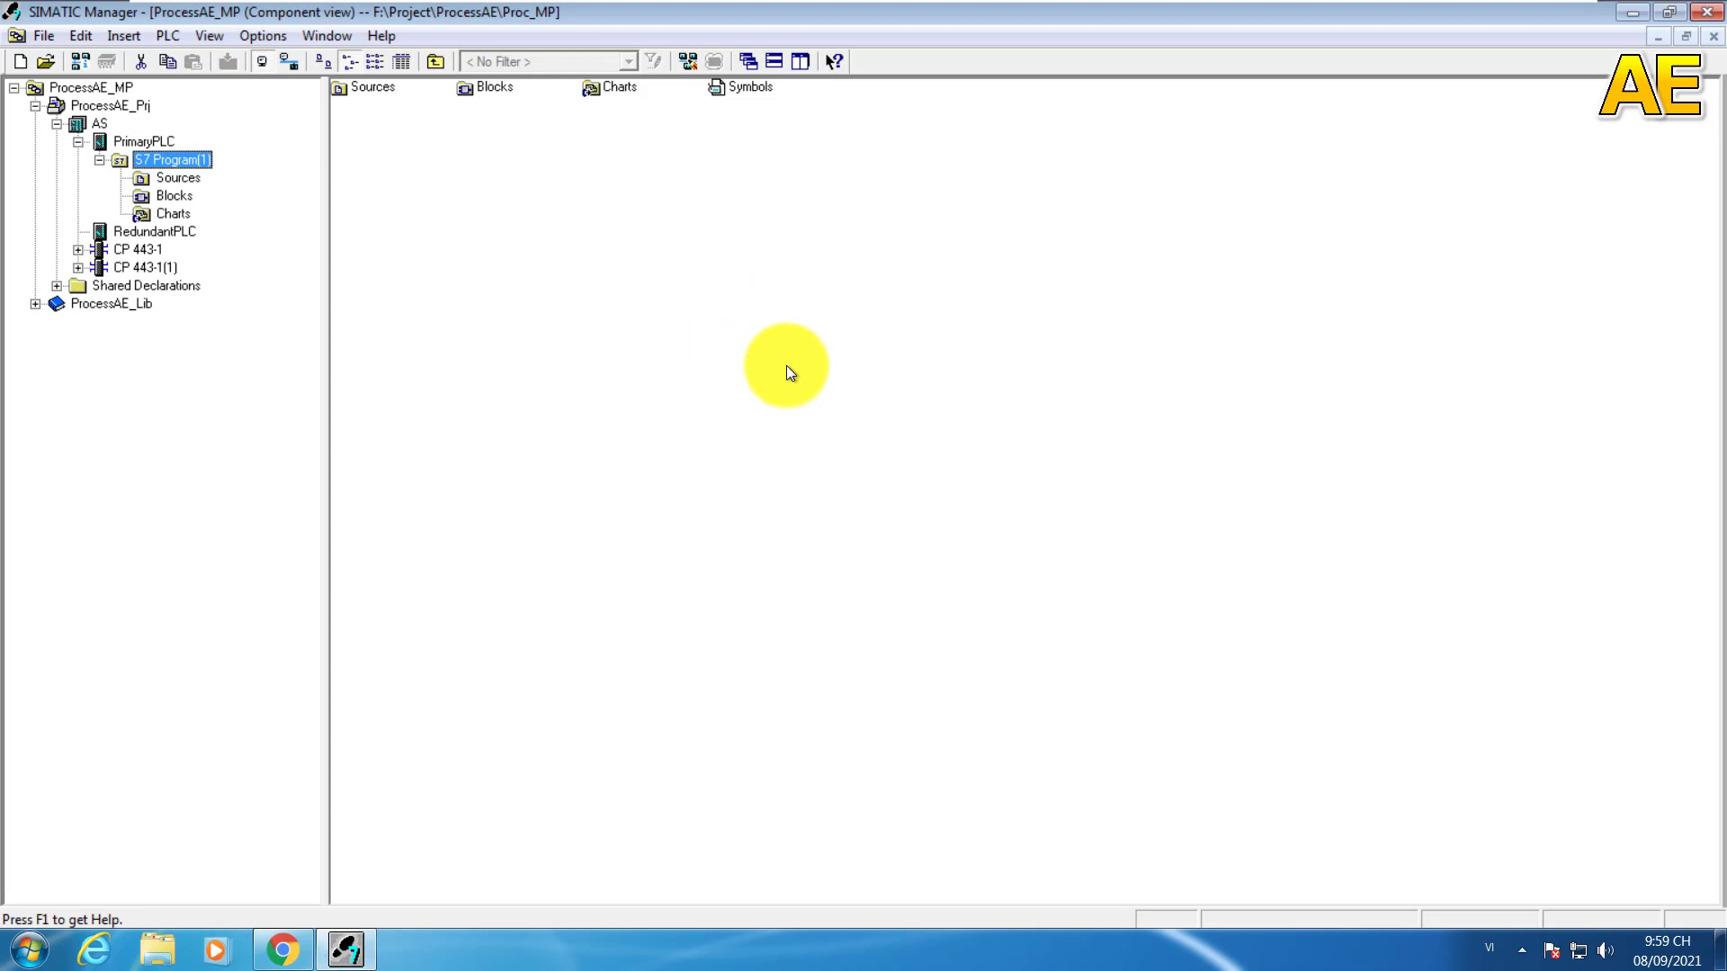
left_click(121, 106)
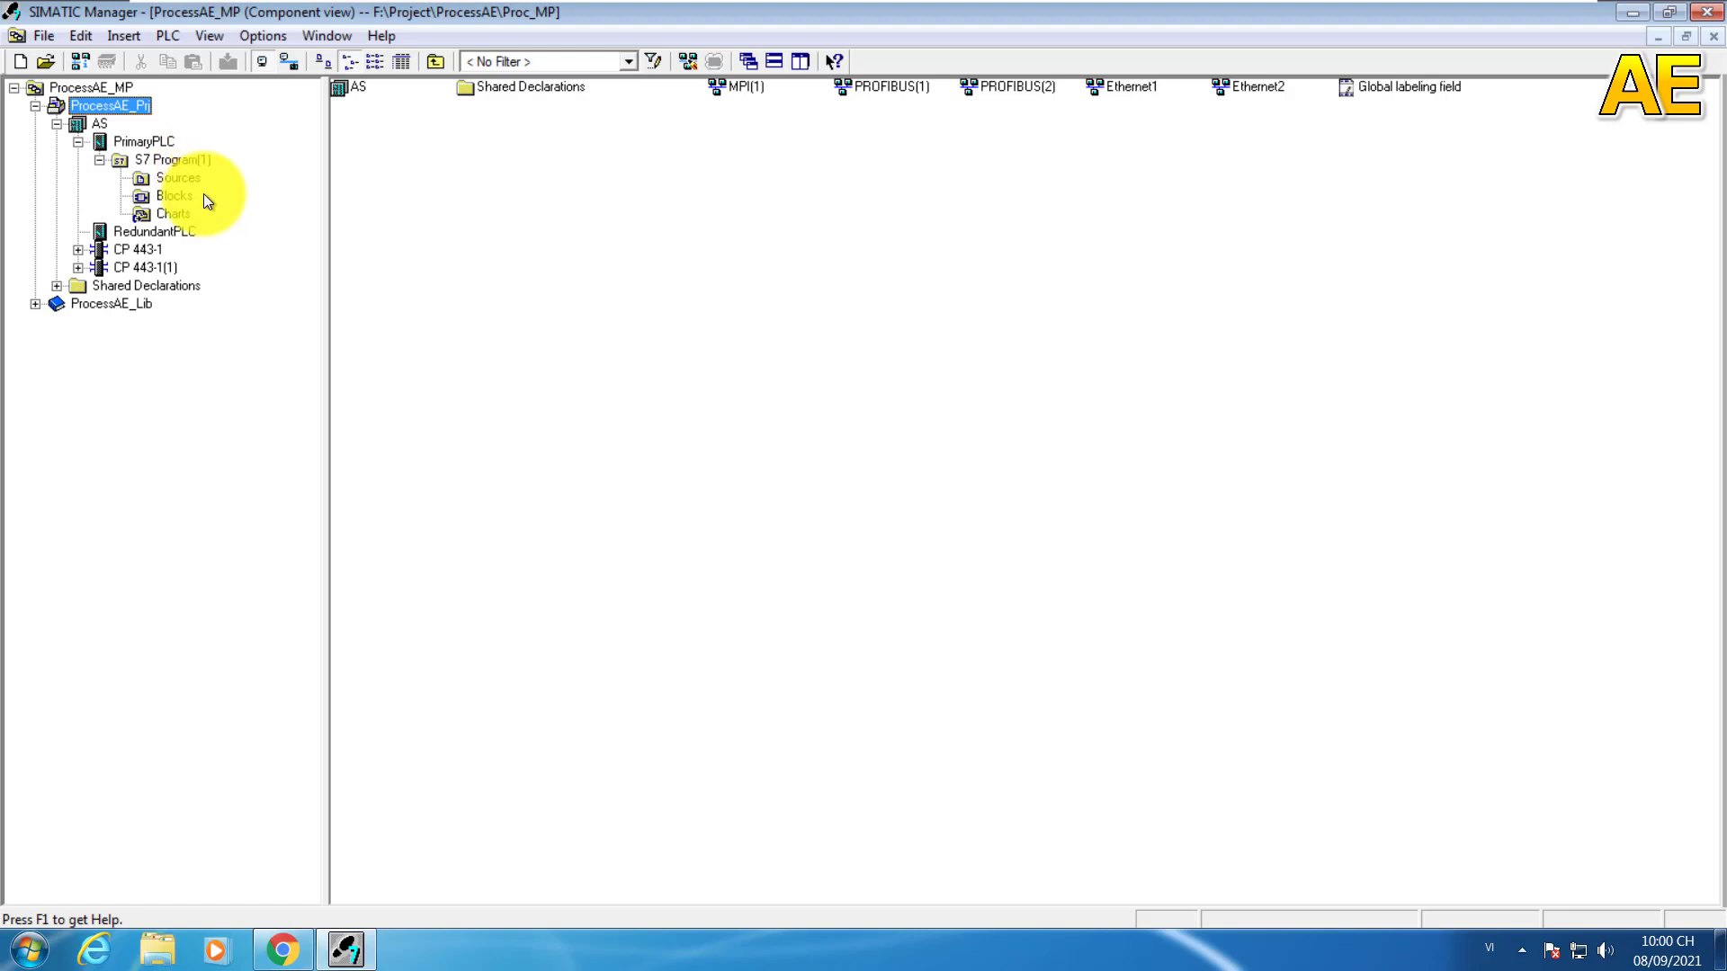
left_click(99, 125)
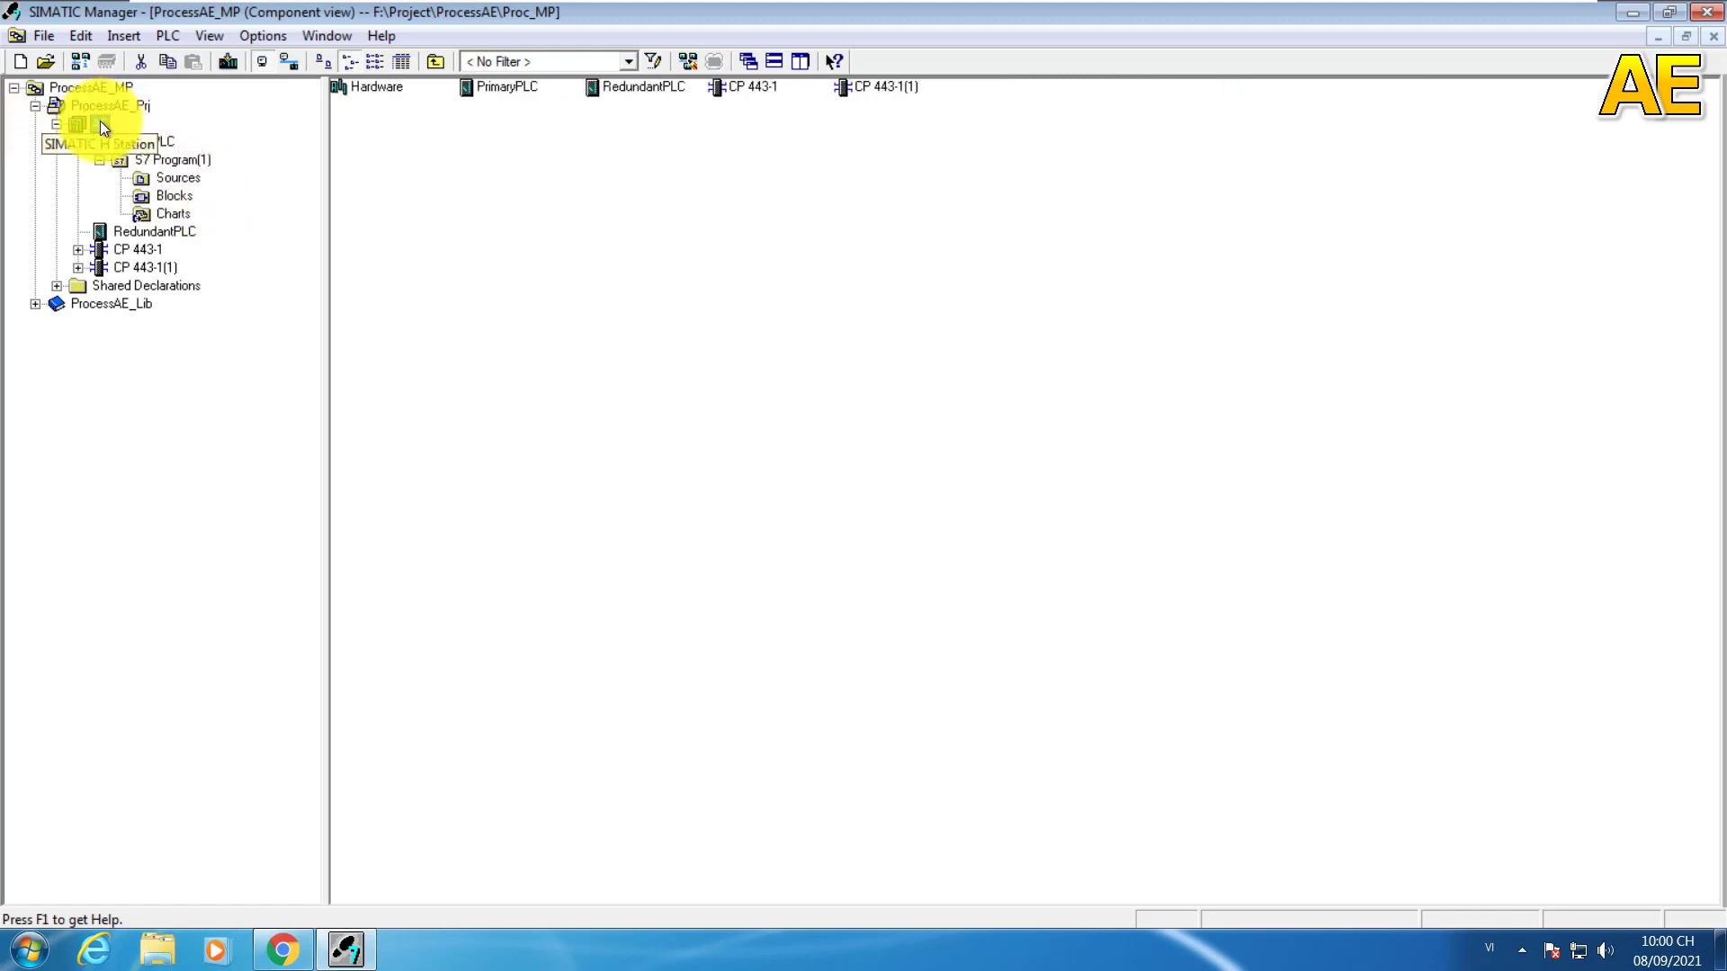
left_click(153, 235)
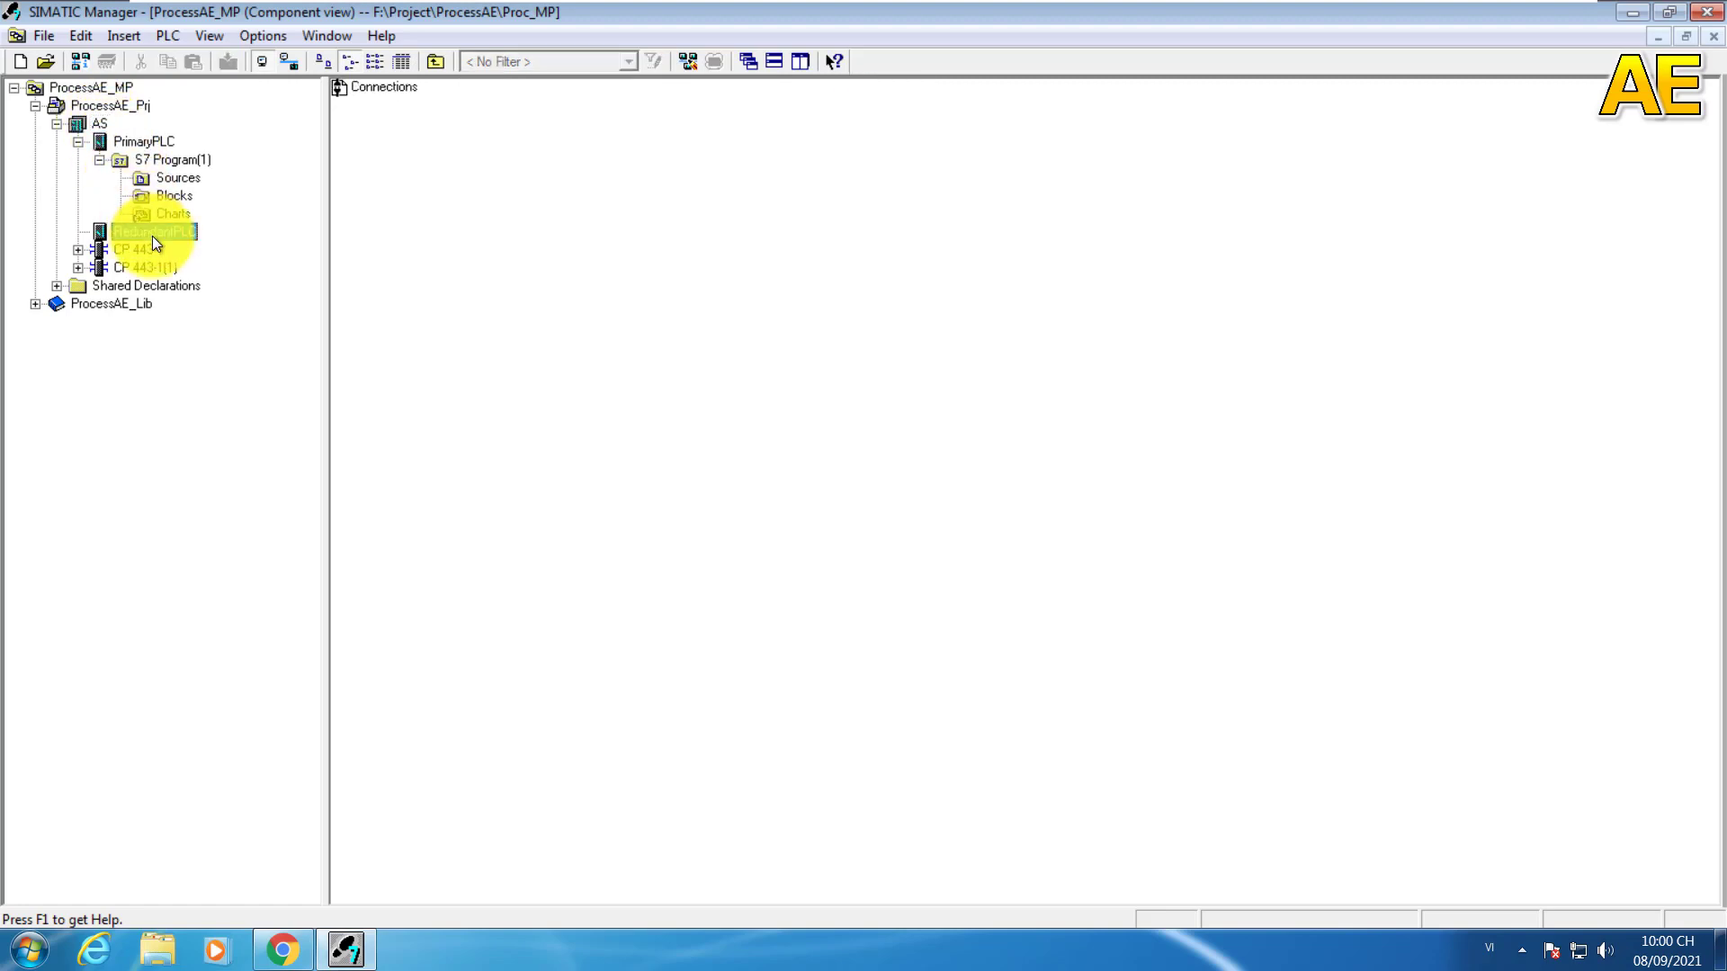
left_click(155, 147)
left_click(178, 236)
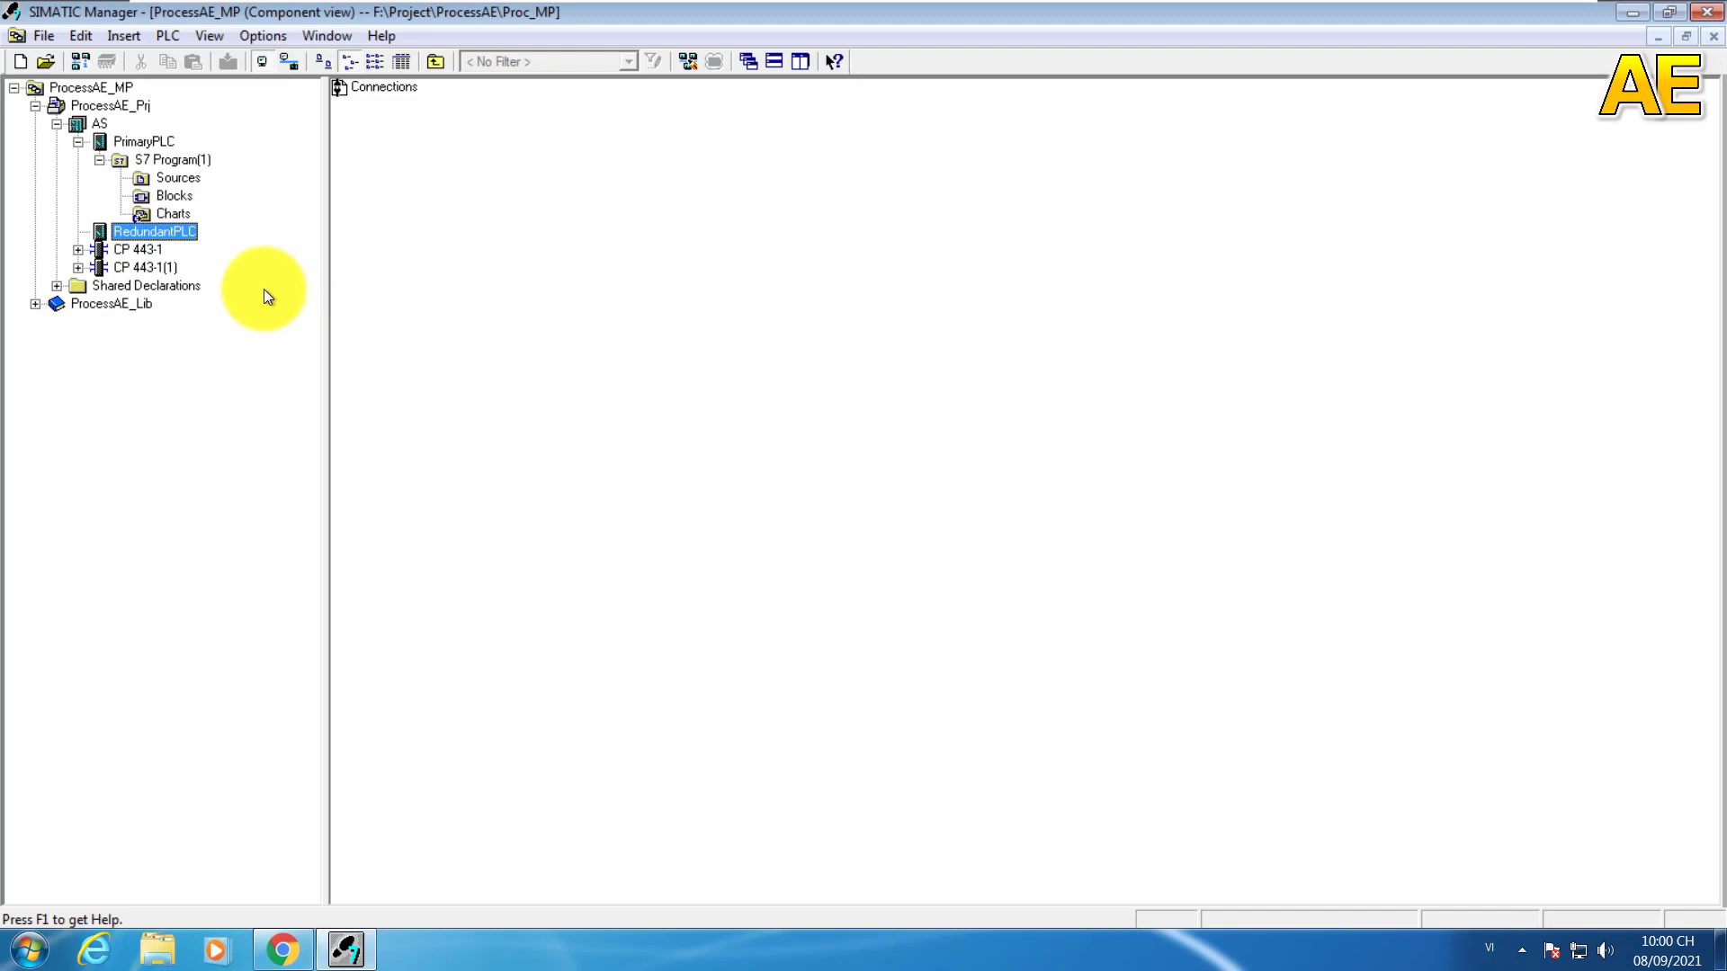
left_click_drag(113, 259, 254, 261)
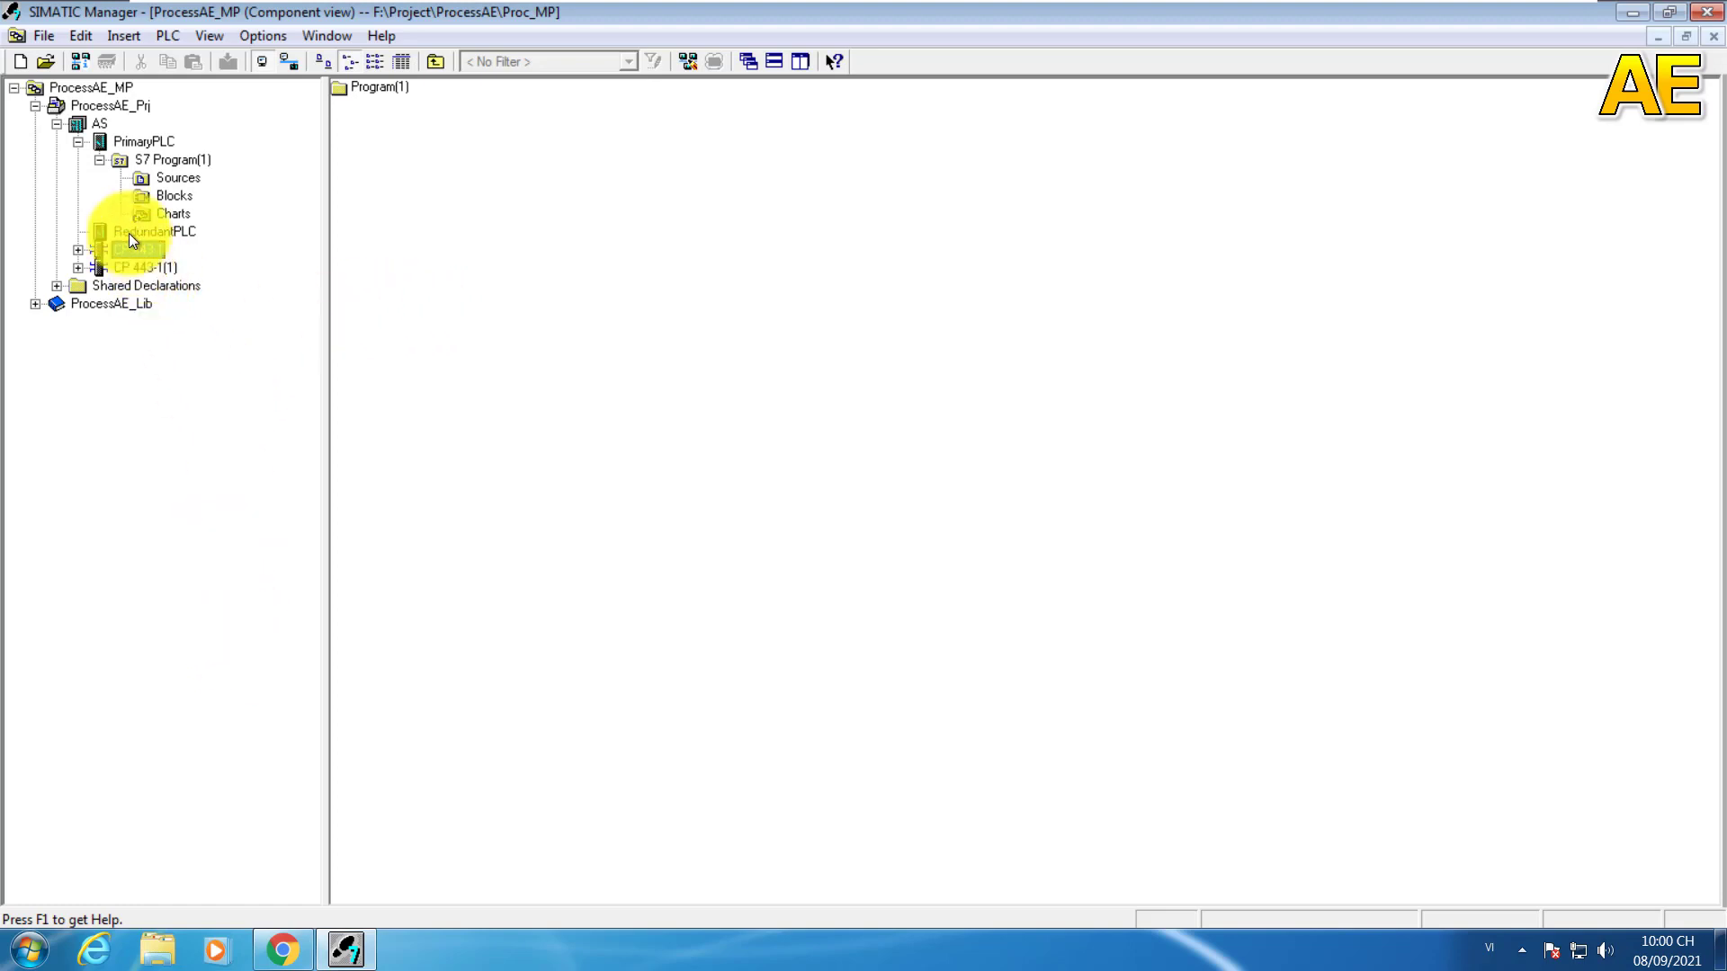
Step: Open the AS station's Hardware in HW Config and select the IM 153-2 slave's DI16xDC24V module
left_click(103, 131)
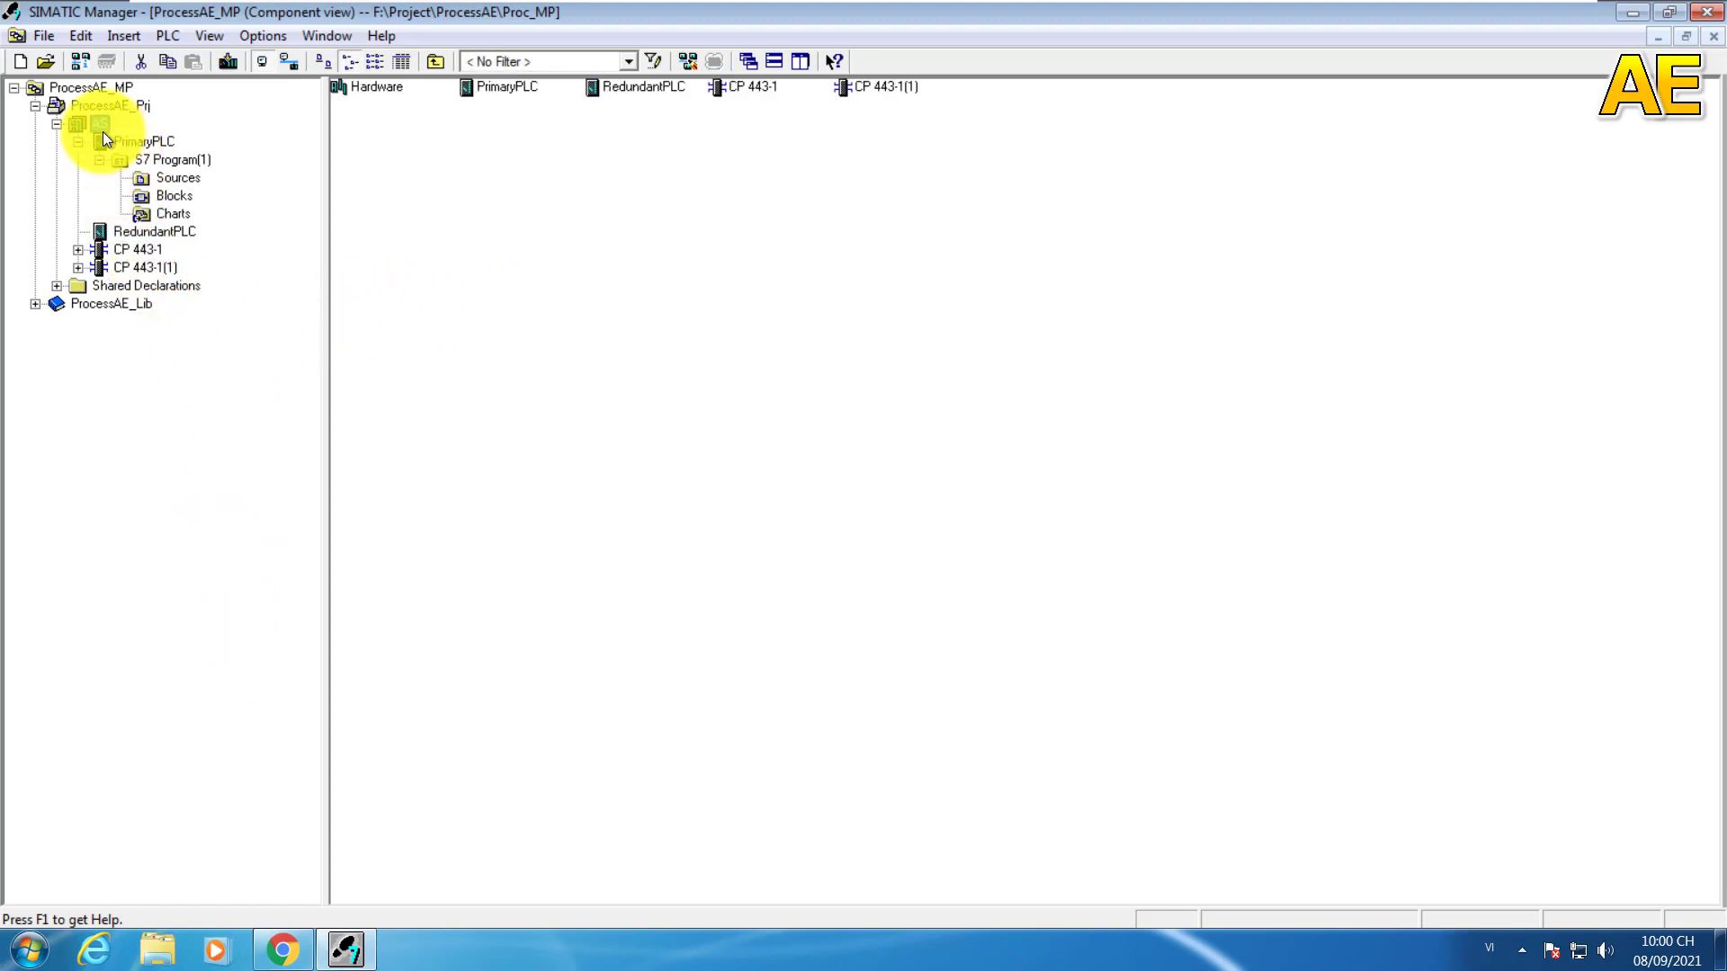
double_click(369, 90)
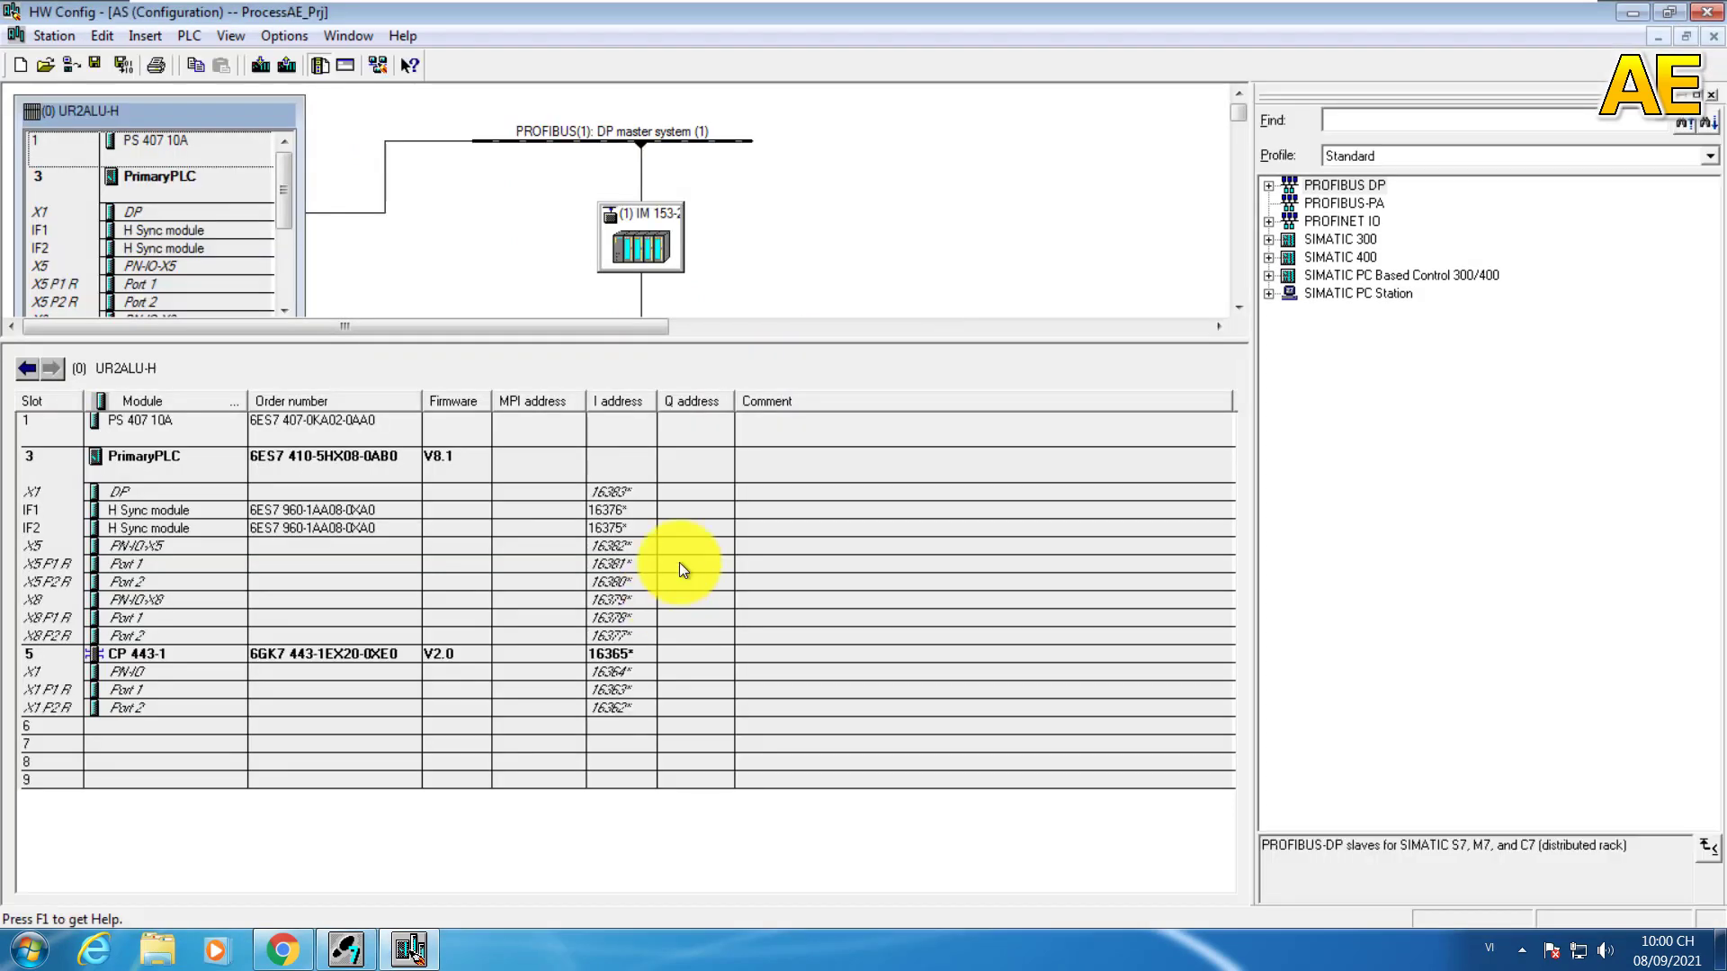
left_click(637, 243)
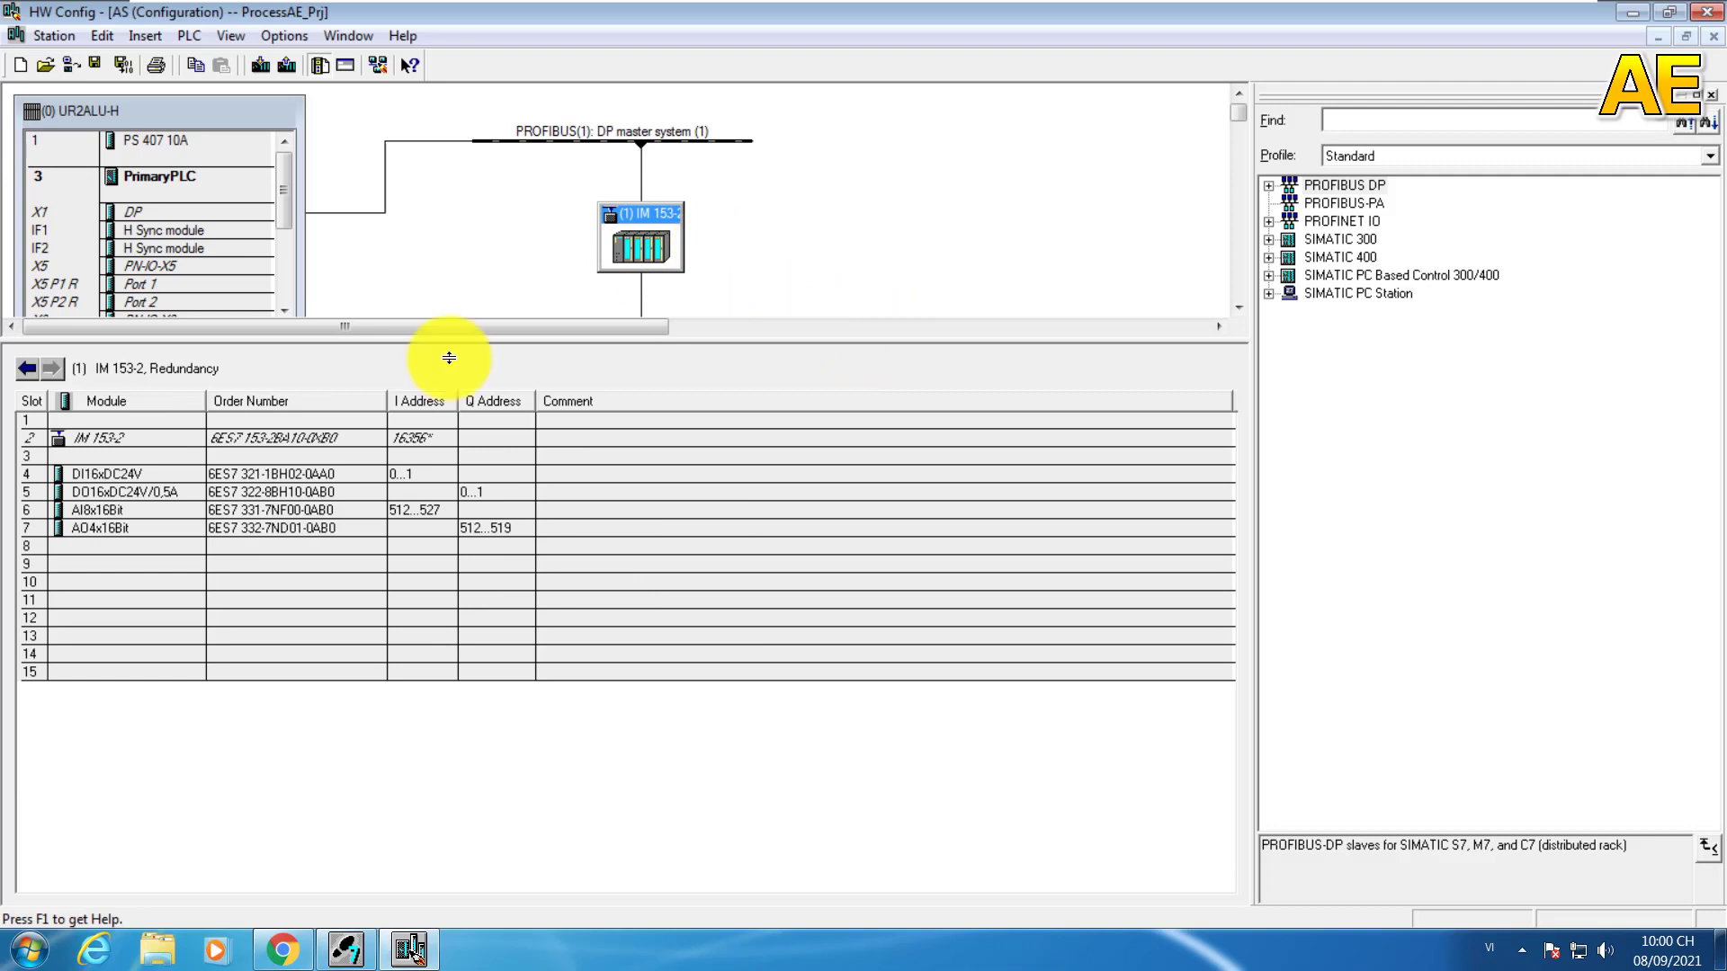
left_click(120, 477)
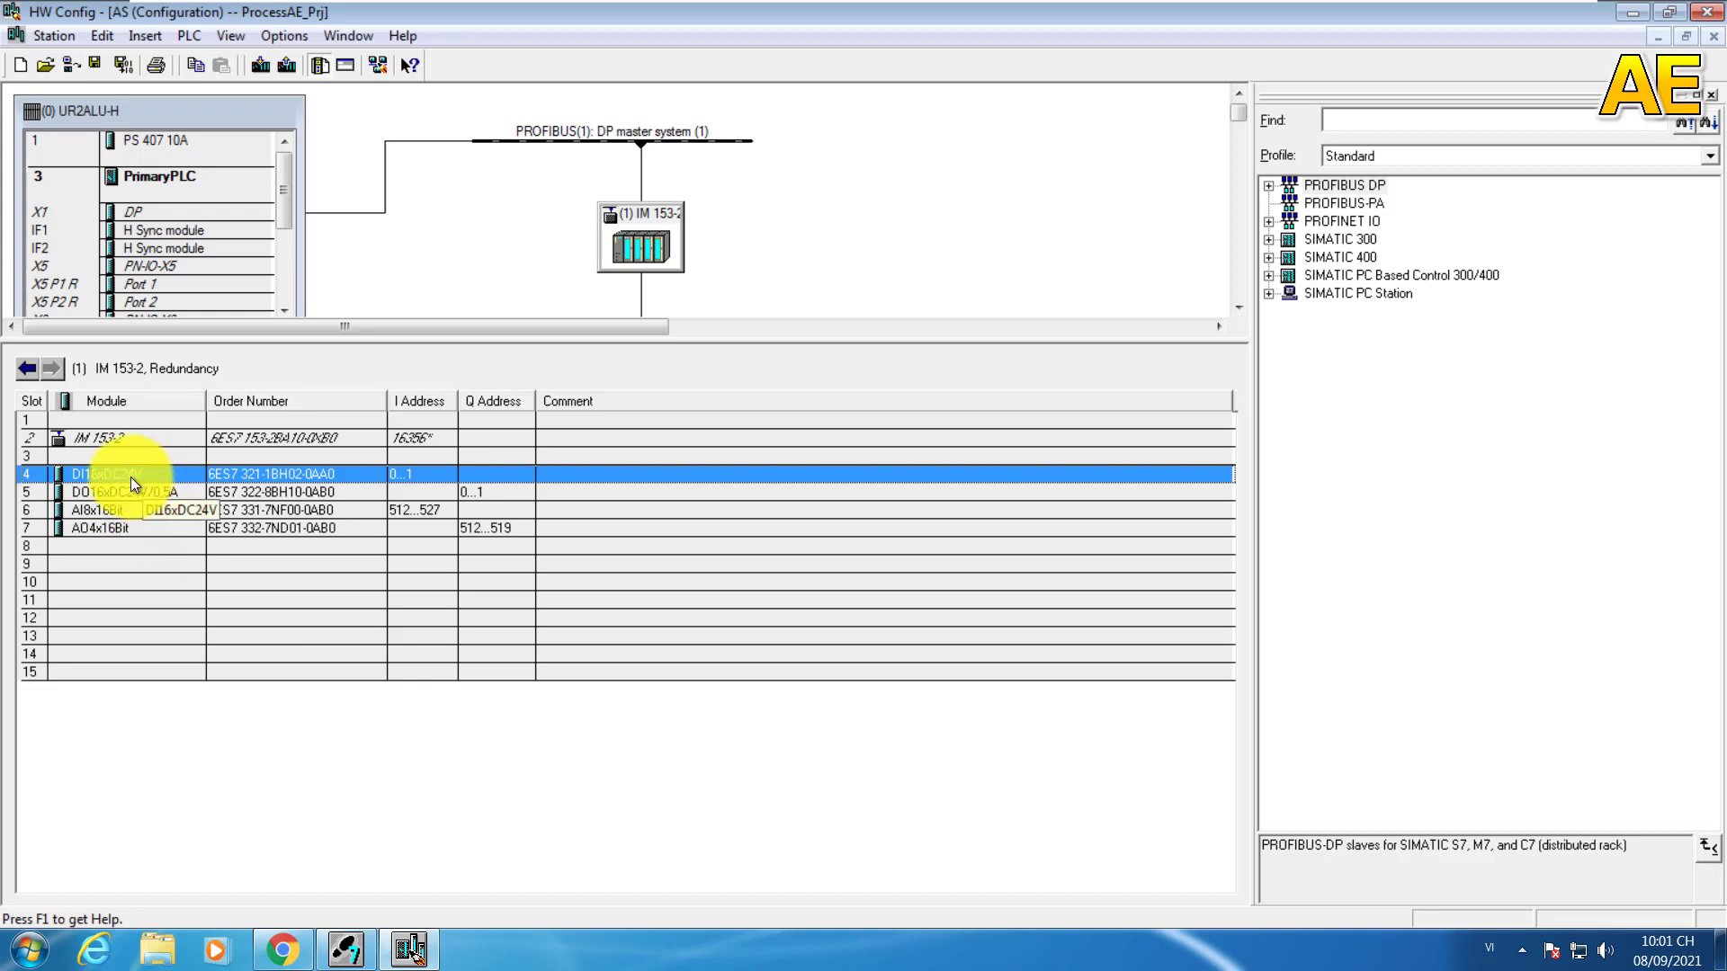
Step: Open Edit Symbols for DI16xDC24V and give the first input the symbol V1101_OpenFeedback from Symbols.xlsx
right_click(131, 482)
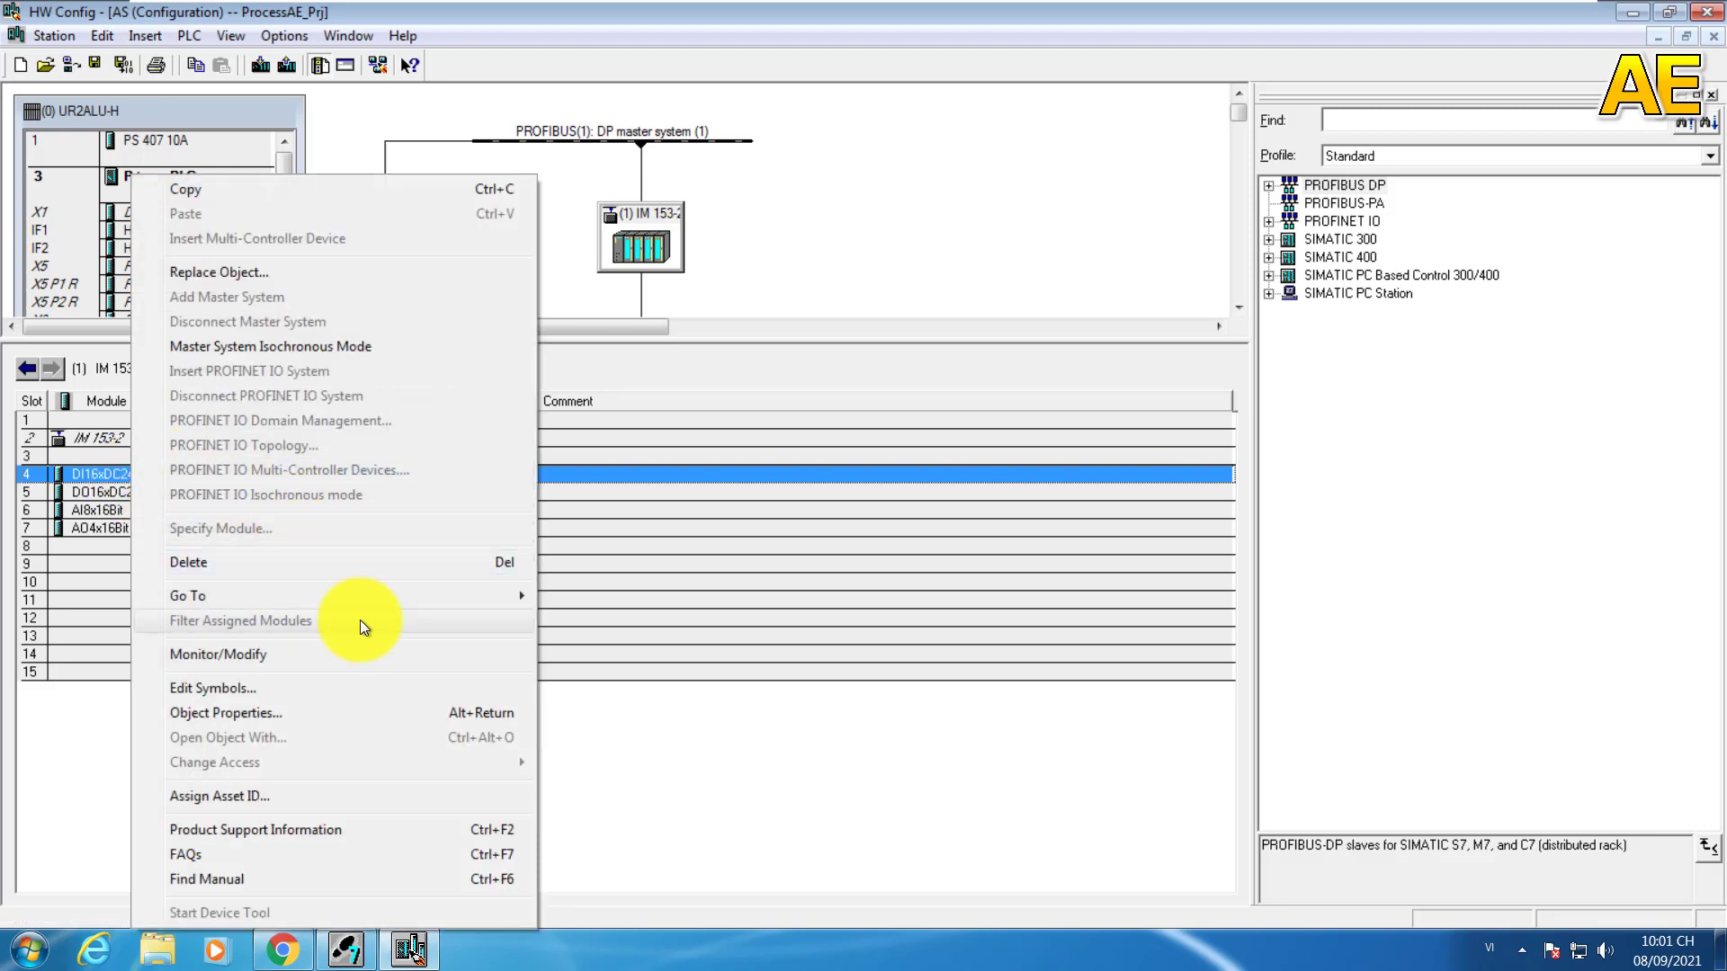
left_click(247, 692)
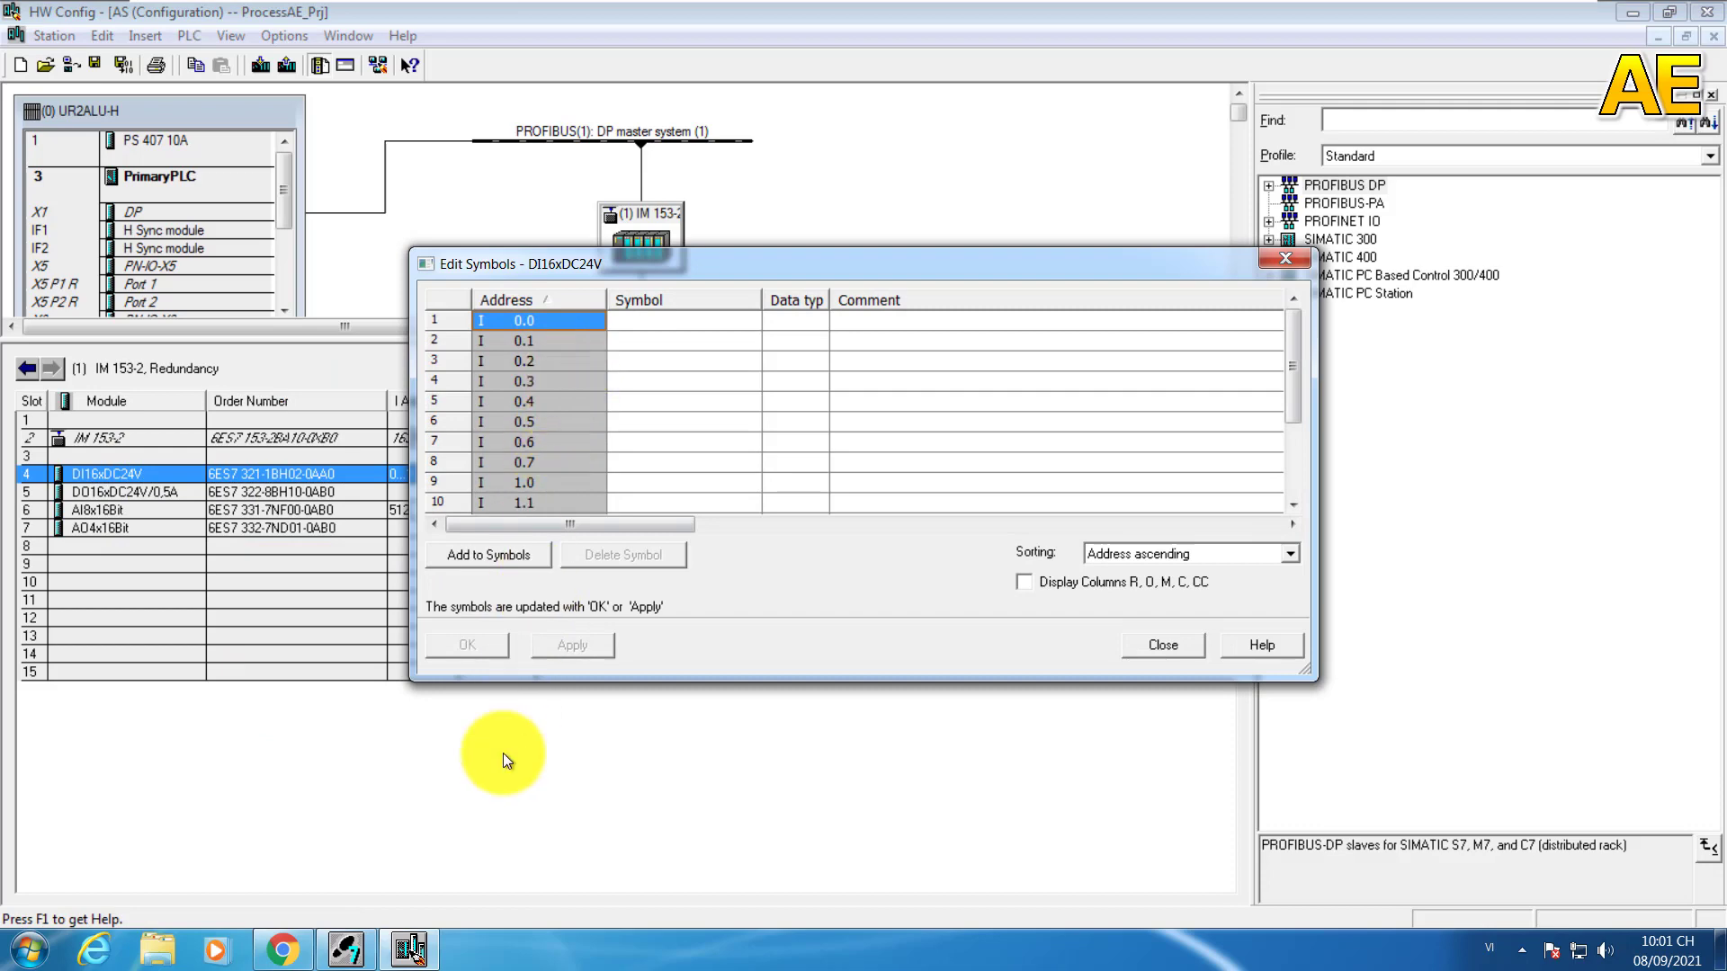
left_click(284, 949)
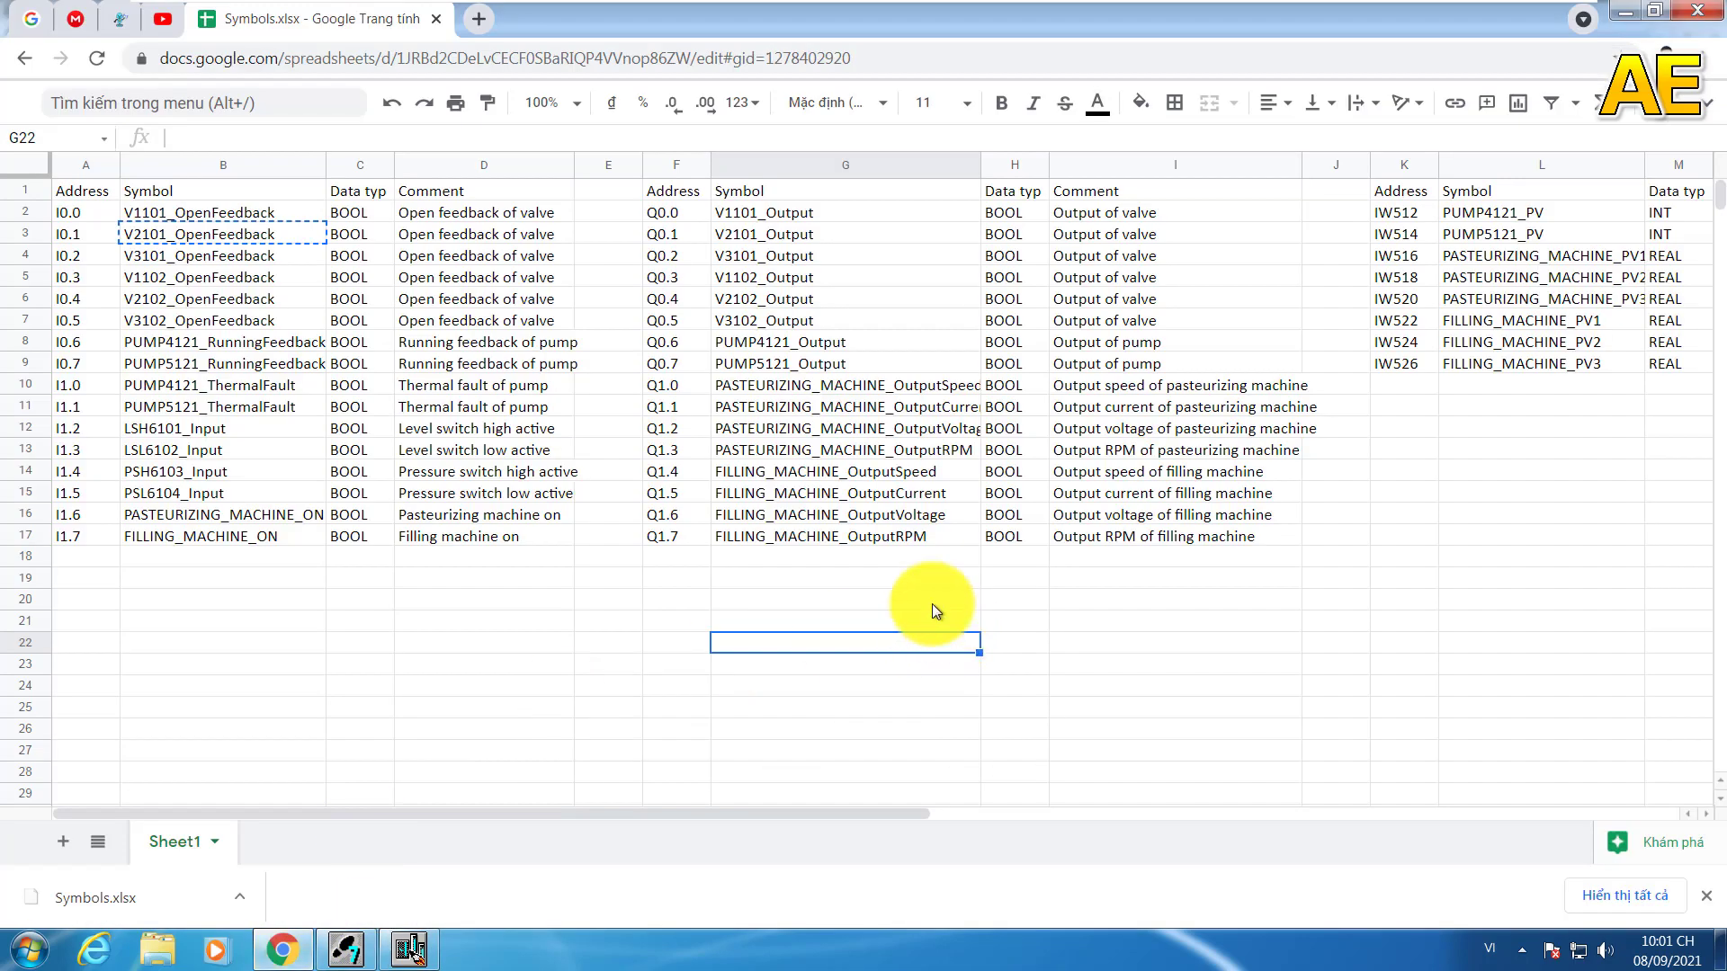
left_click(259, 208)
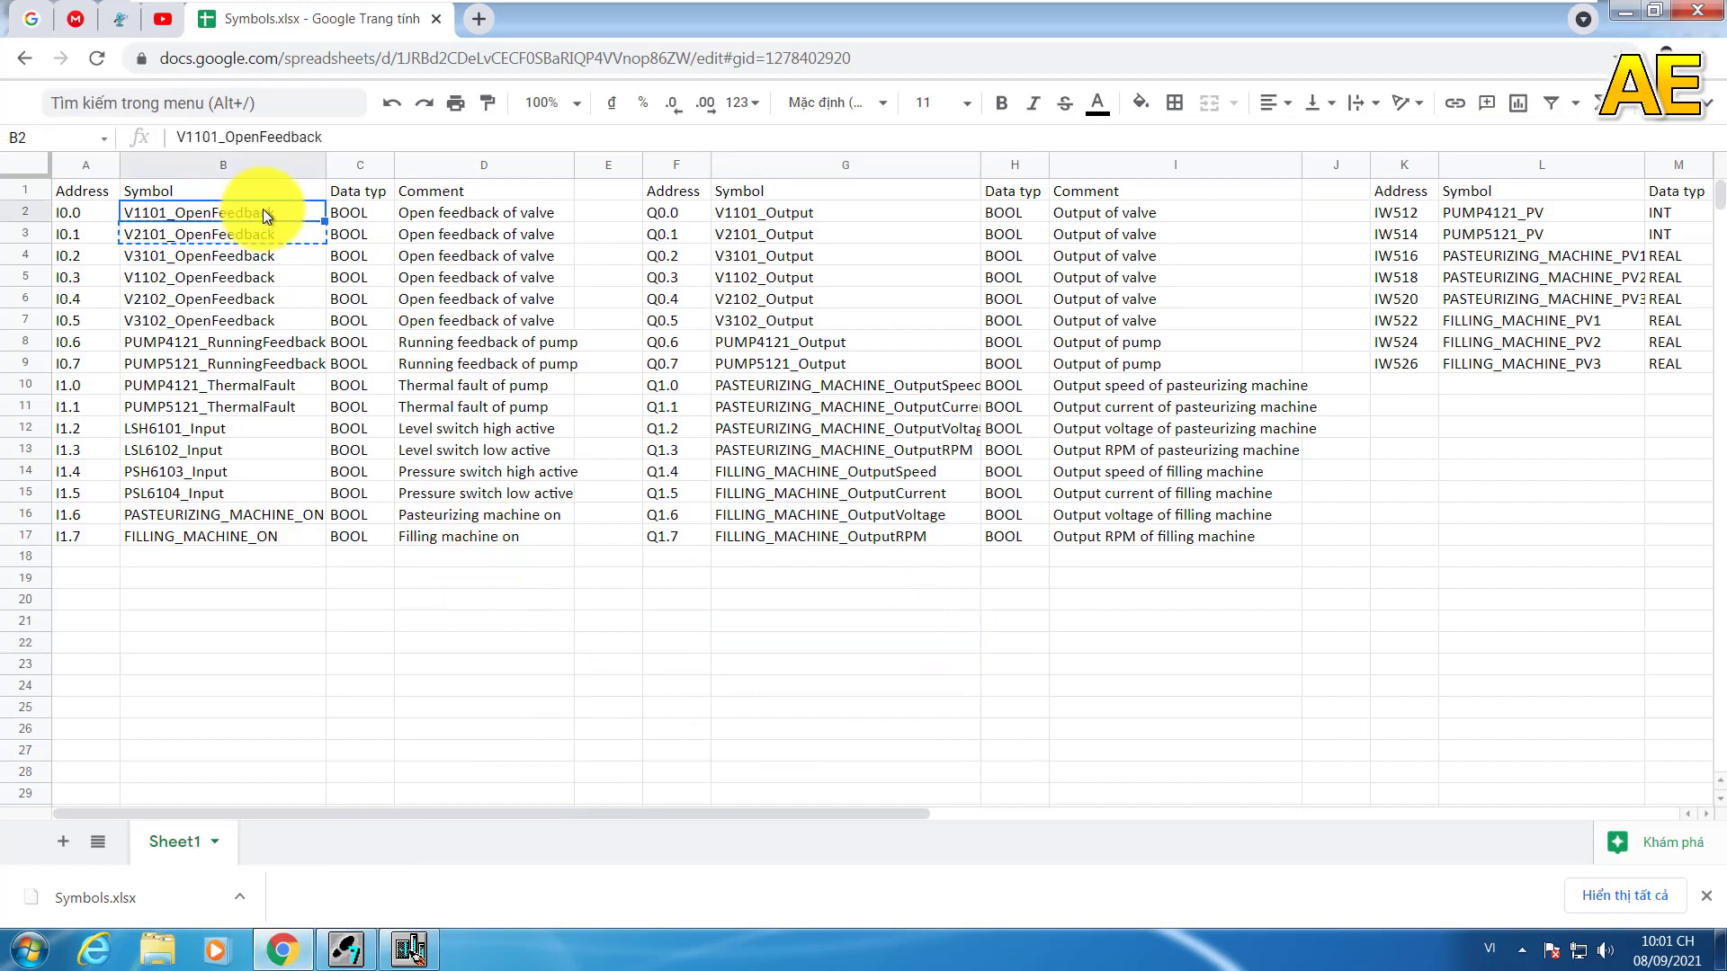
key("ctrl+c")
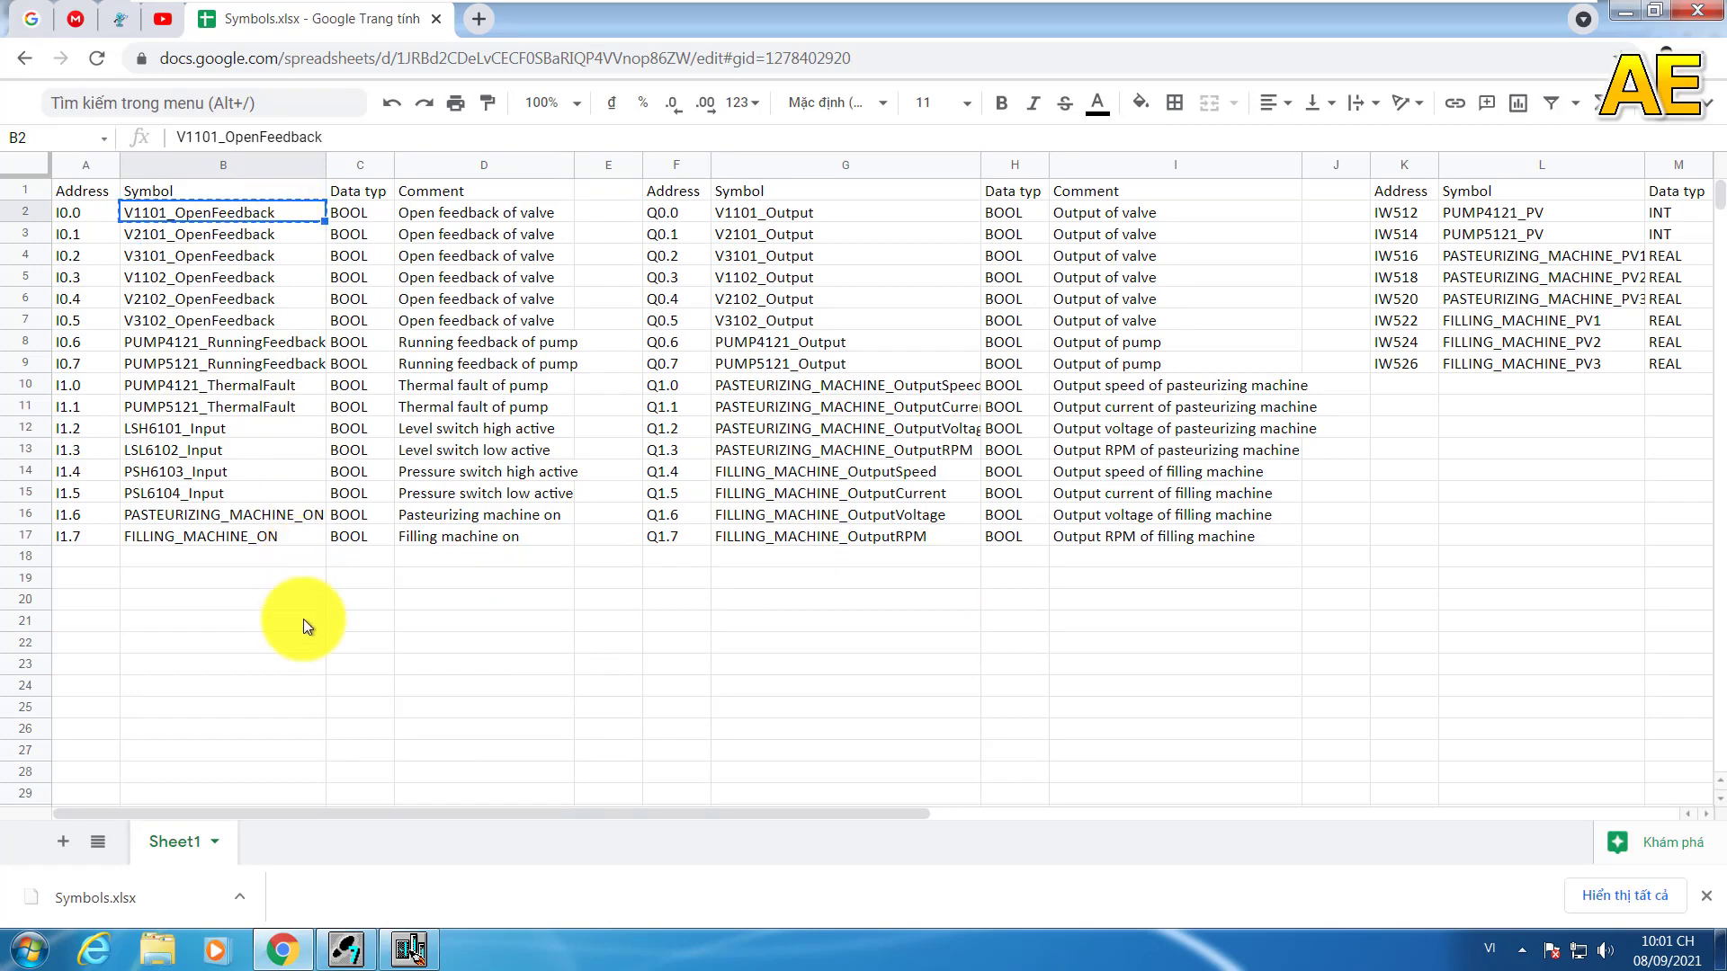
left_click(404, 953)
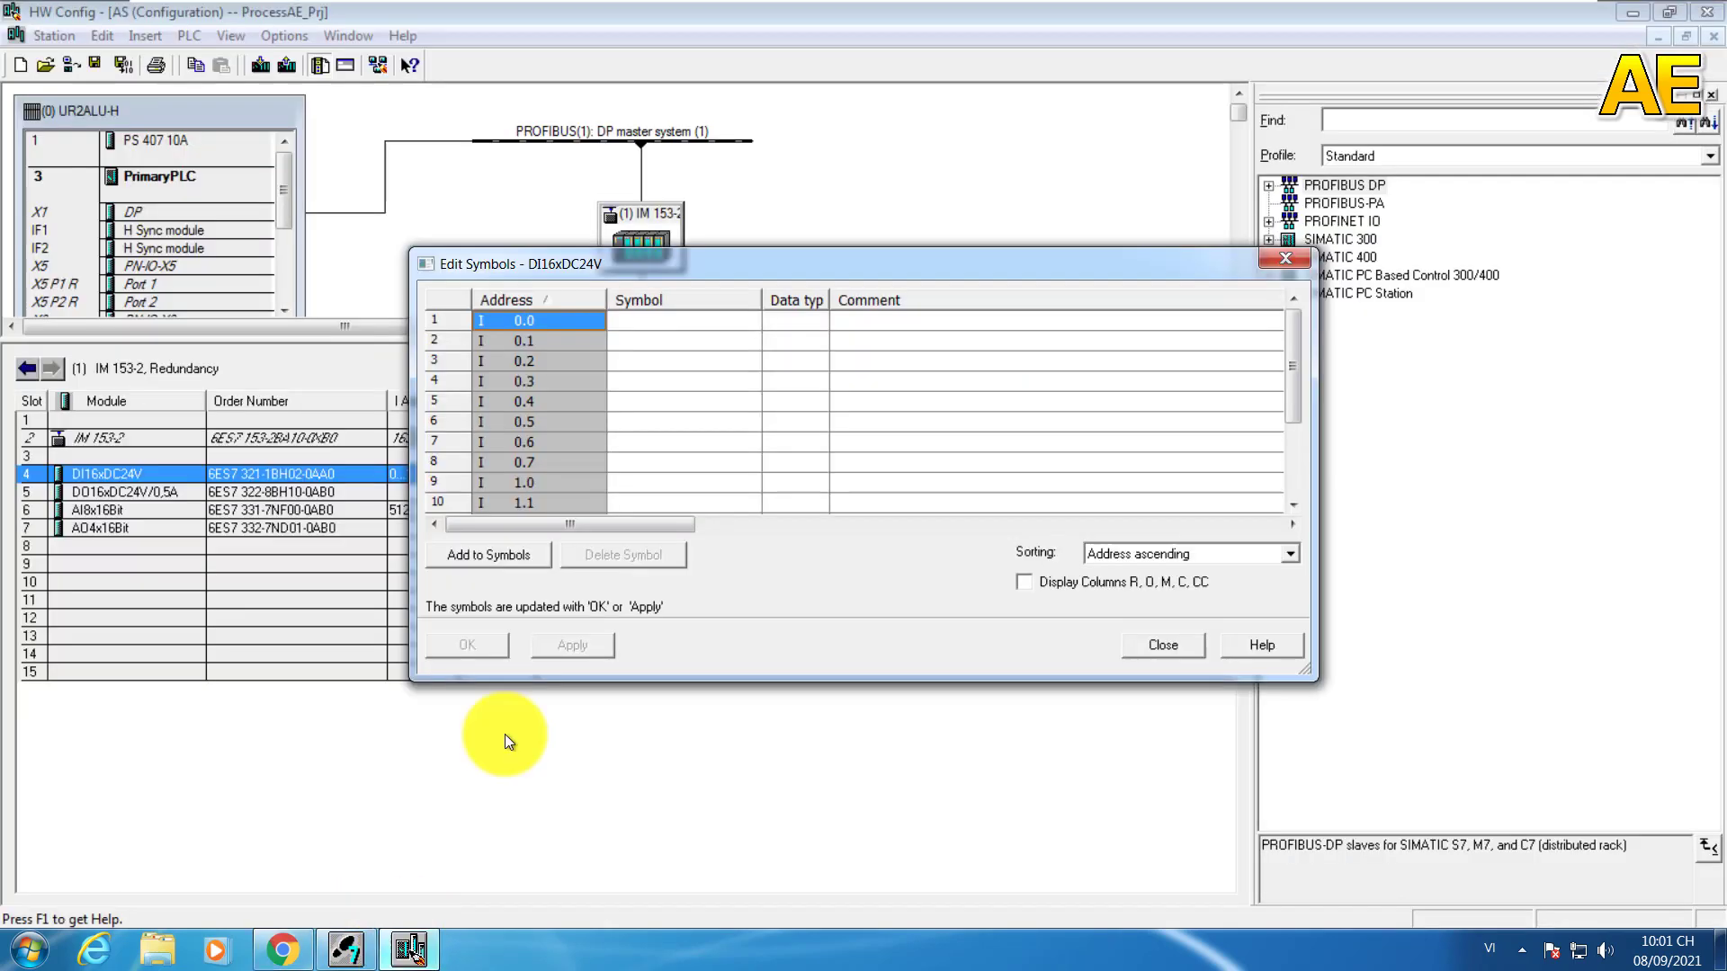
left_click(664, 321)
key("ctrl+v")
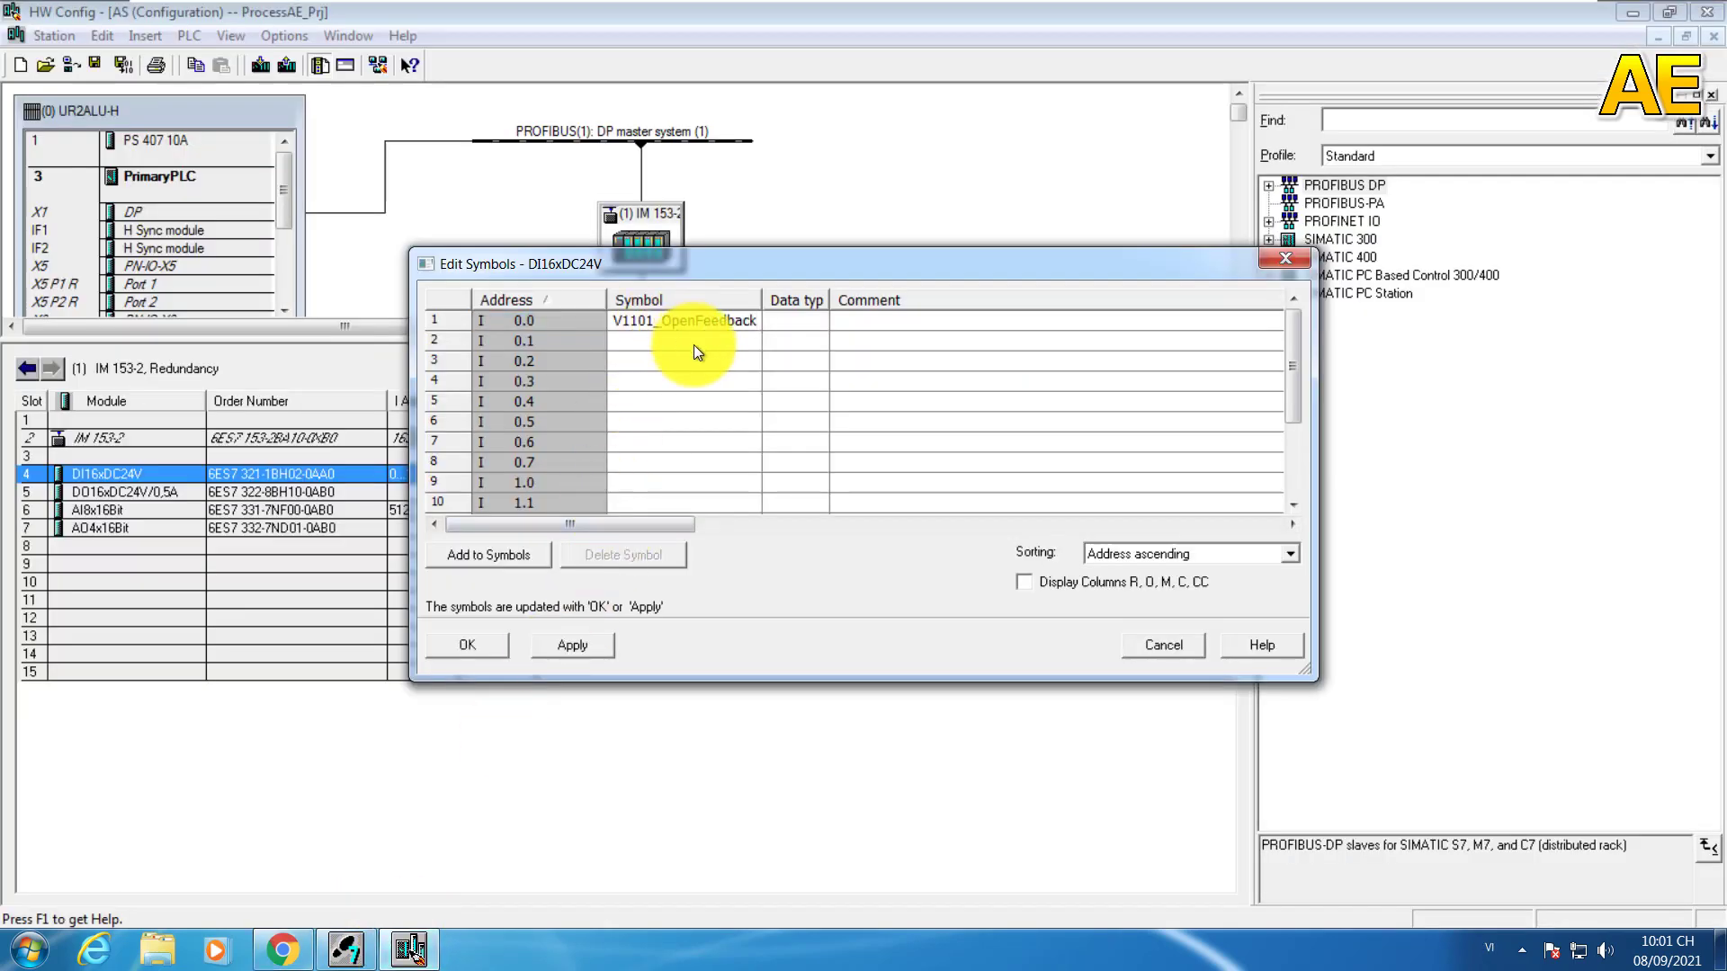
left_click(694, 345)
Step: Paste symbols V2101_OpenFeedback, V3101_OpenFeedback and V1102_OpenFeedback into inputs two to four
left_click(282, 950)
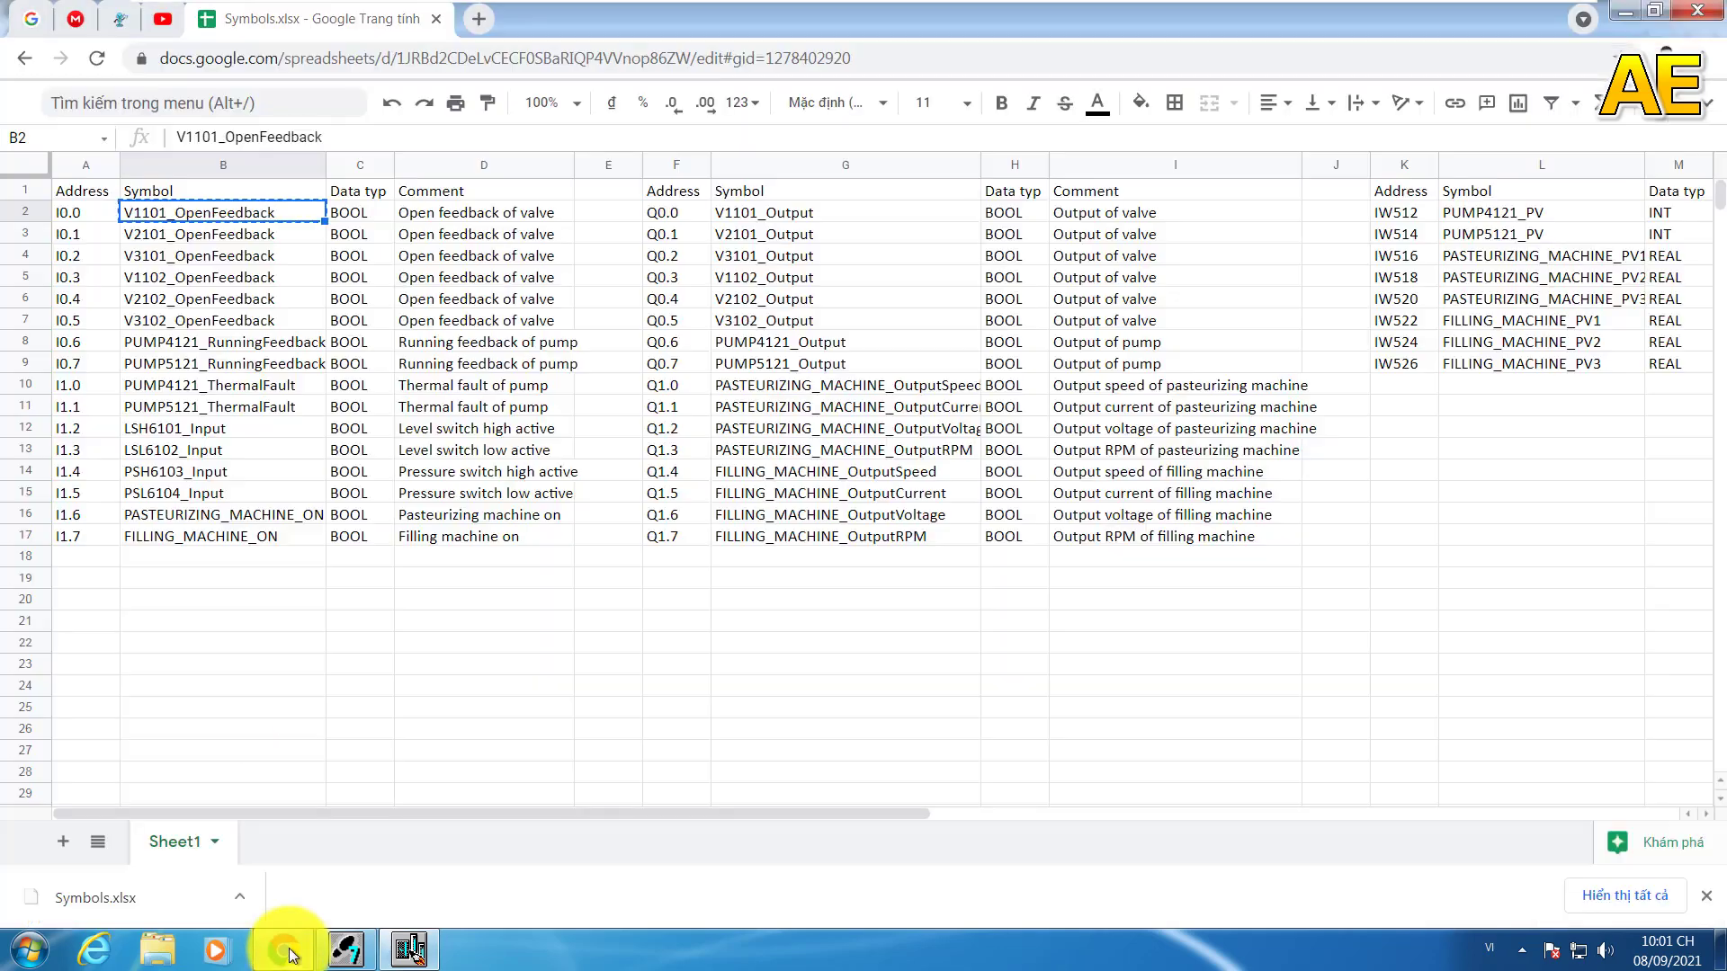
left_click(260, 232)
key("ctrl+c")
key("alt+Tab")
key("ctrl+v")
key("alt+Tab")
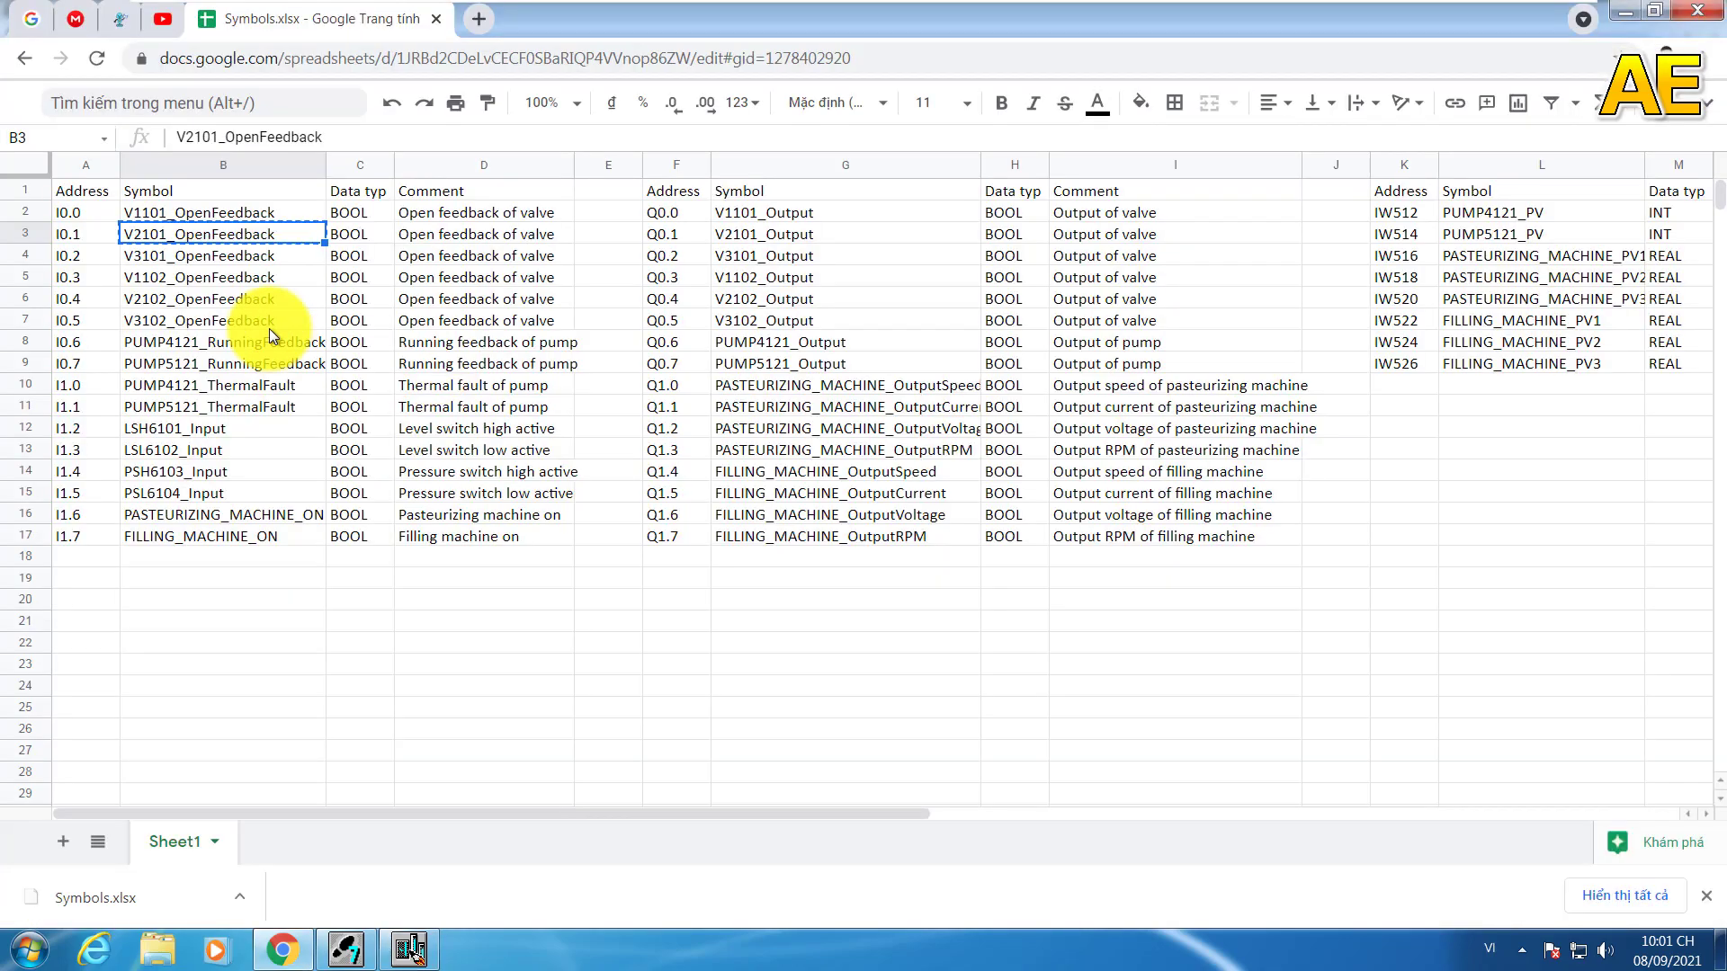
left_click(230, 255)
key("ctrl+c")
key("alt+Tab")
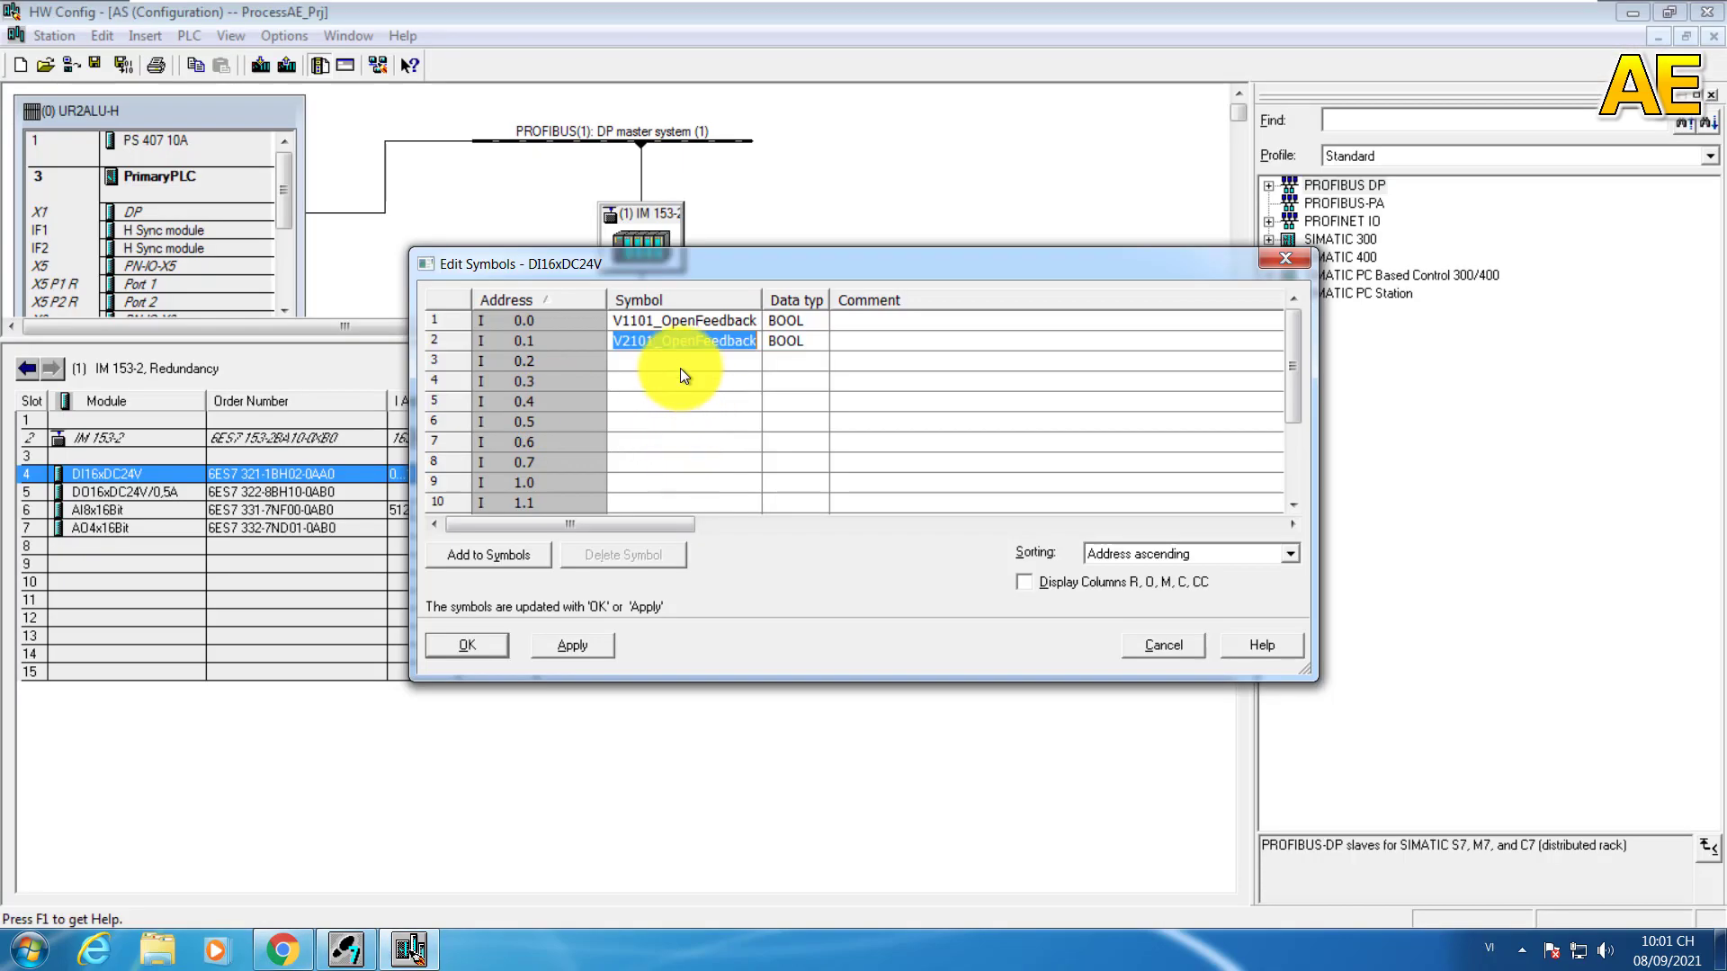
left_click(677, 362)
key("ctrl+v")
key("alt+Tab")
left_click(244, 282)
key("ctrl+c")
key("alt+Tab")
left_click(678, 378)
key("ctrl+v")
Step: Paste symbols V2102_OpenFeedback and V3102_OpenFeedback into the fifth and sixth inputs
key("alt+Tab")
left_click(268, 304)
key("ctrl+c")
key("alt+Tab")
left_click(758, 403)
key("ctrl+v")
key("alt+Tab")
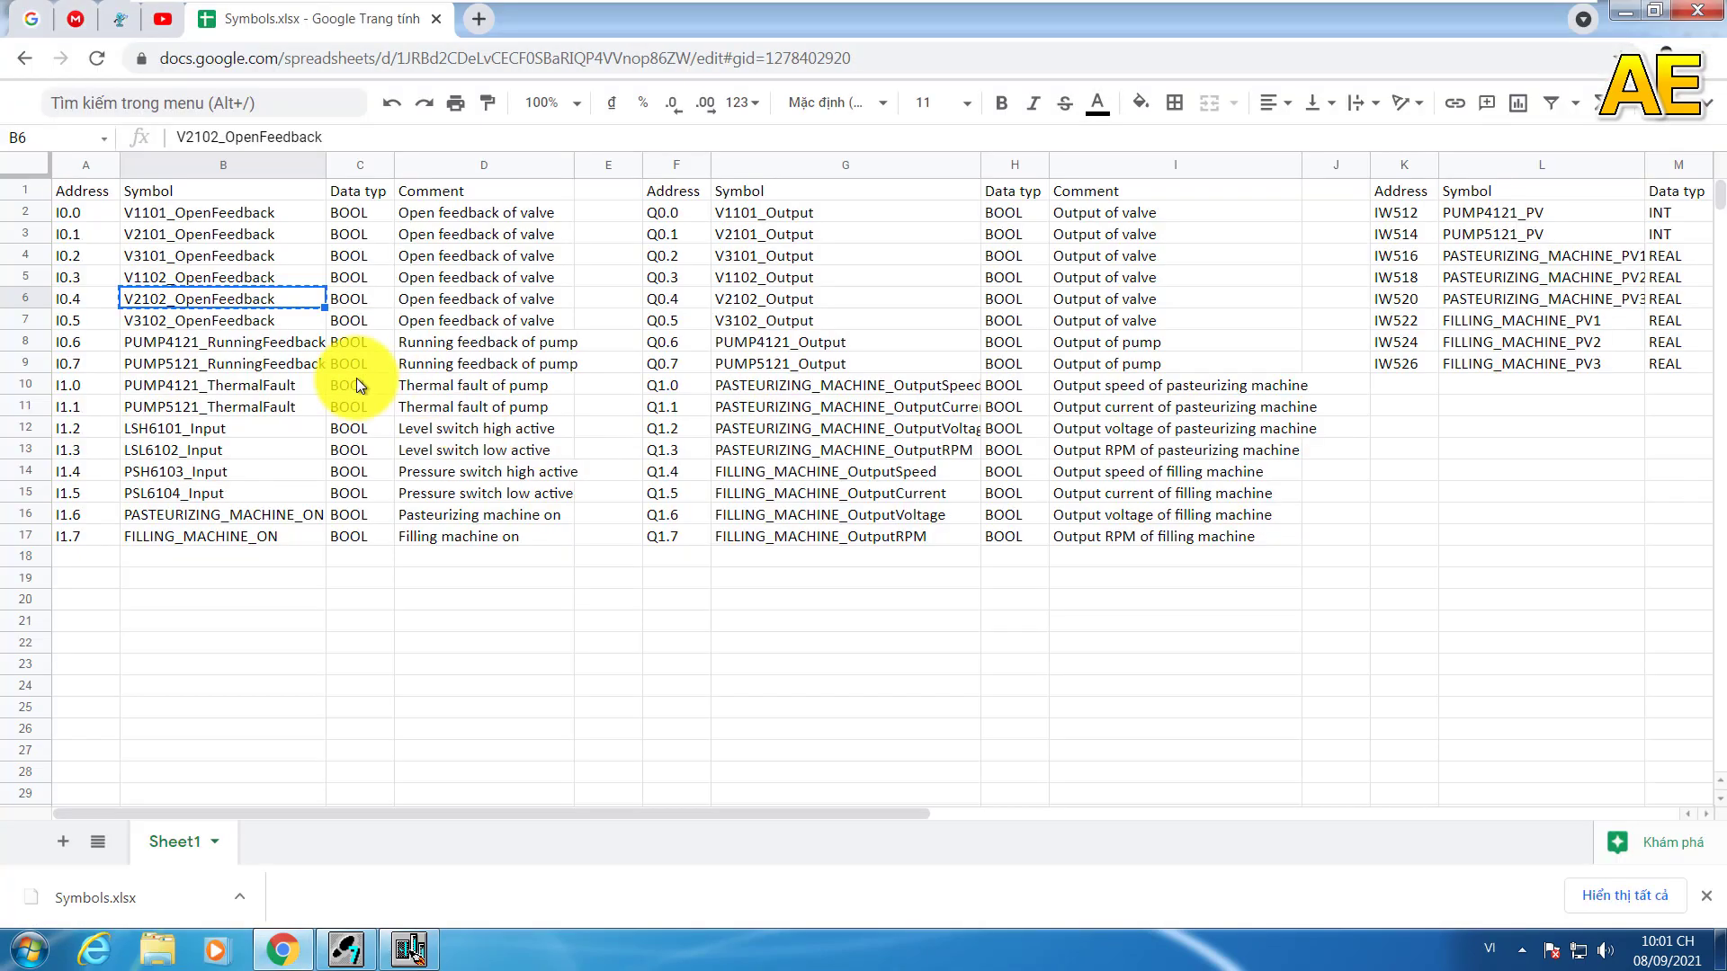
left_click(234, 321)
key("ctrl+c")
key("alt+Tab")
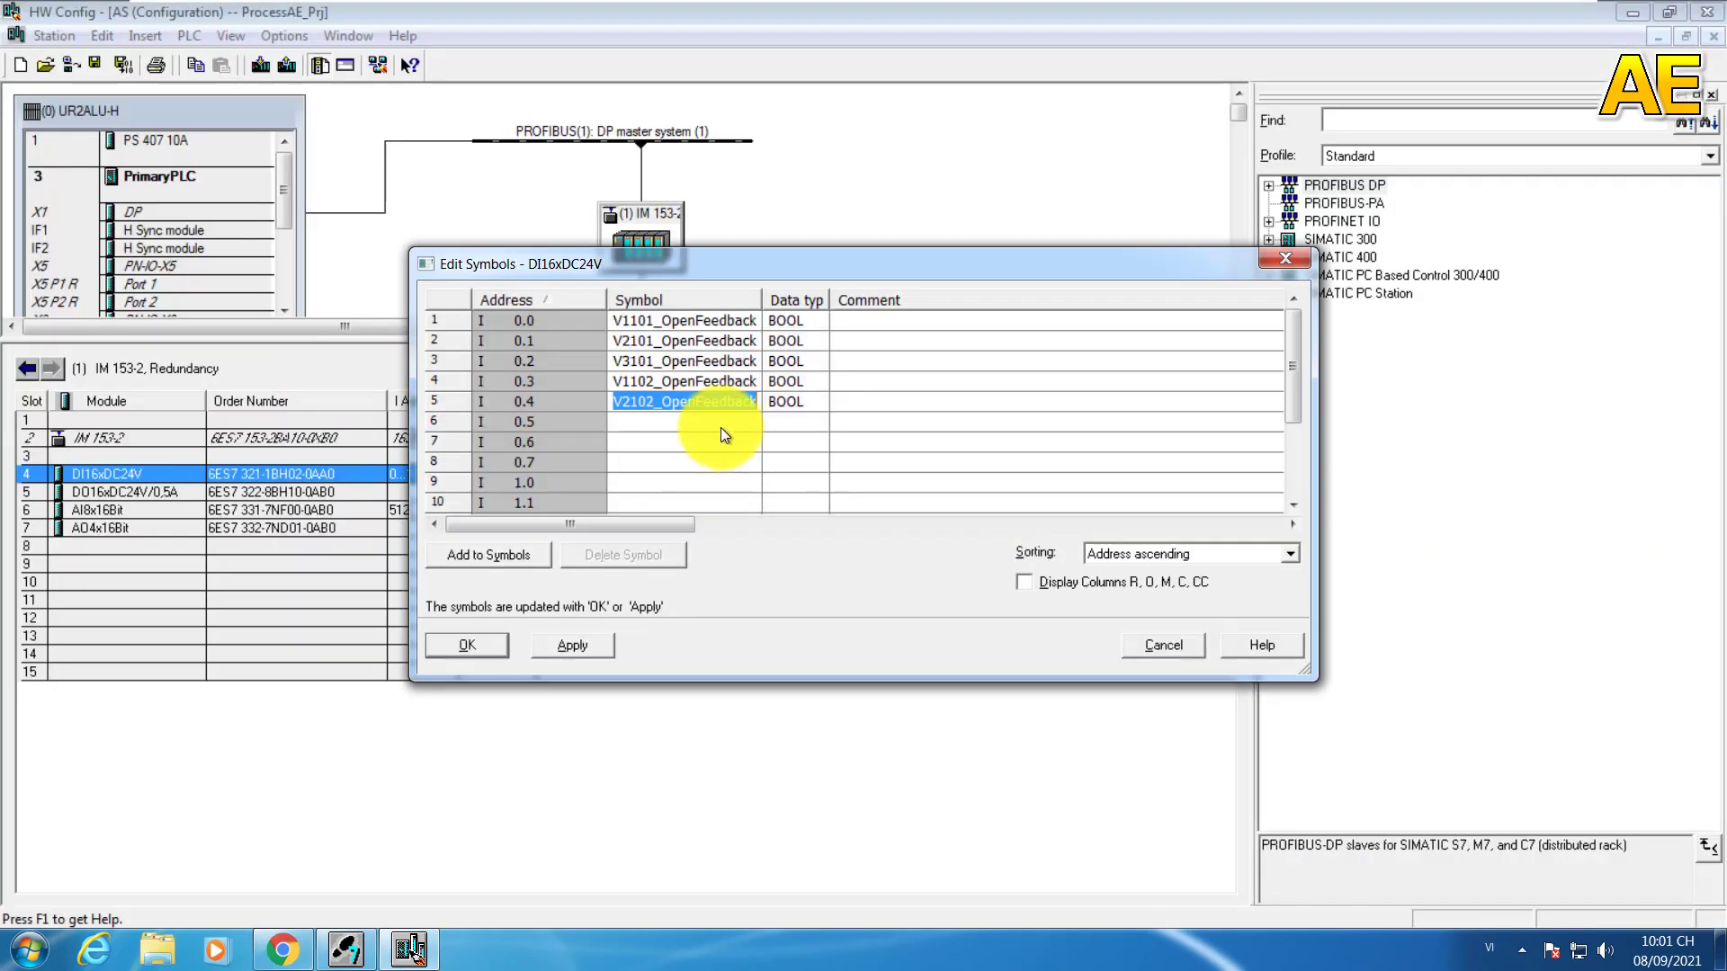
left_click(720, 425)
key("ctrl+v")
left_click(899, 447)
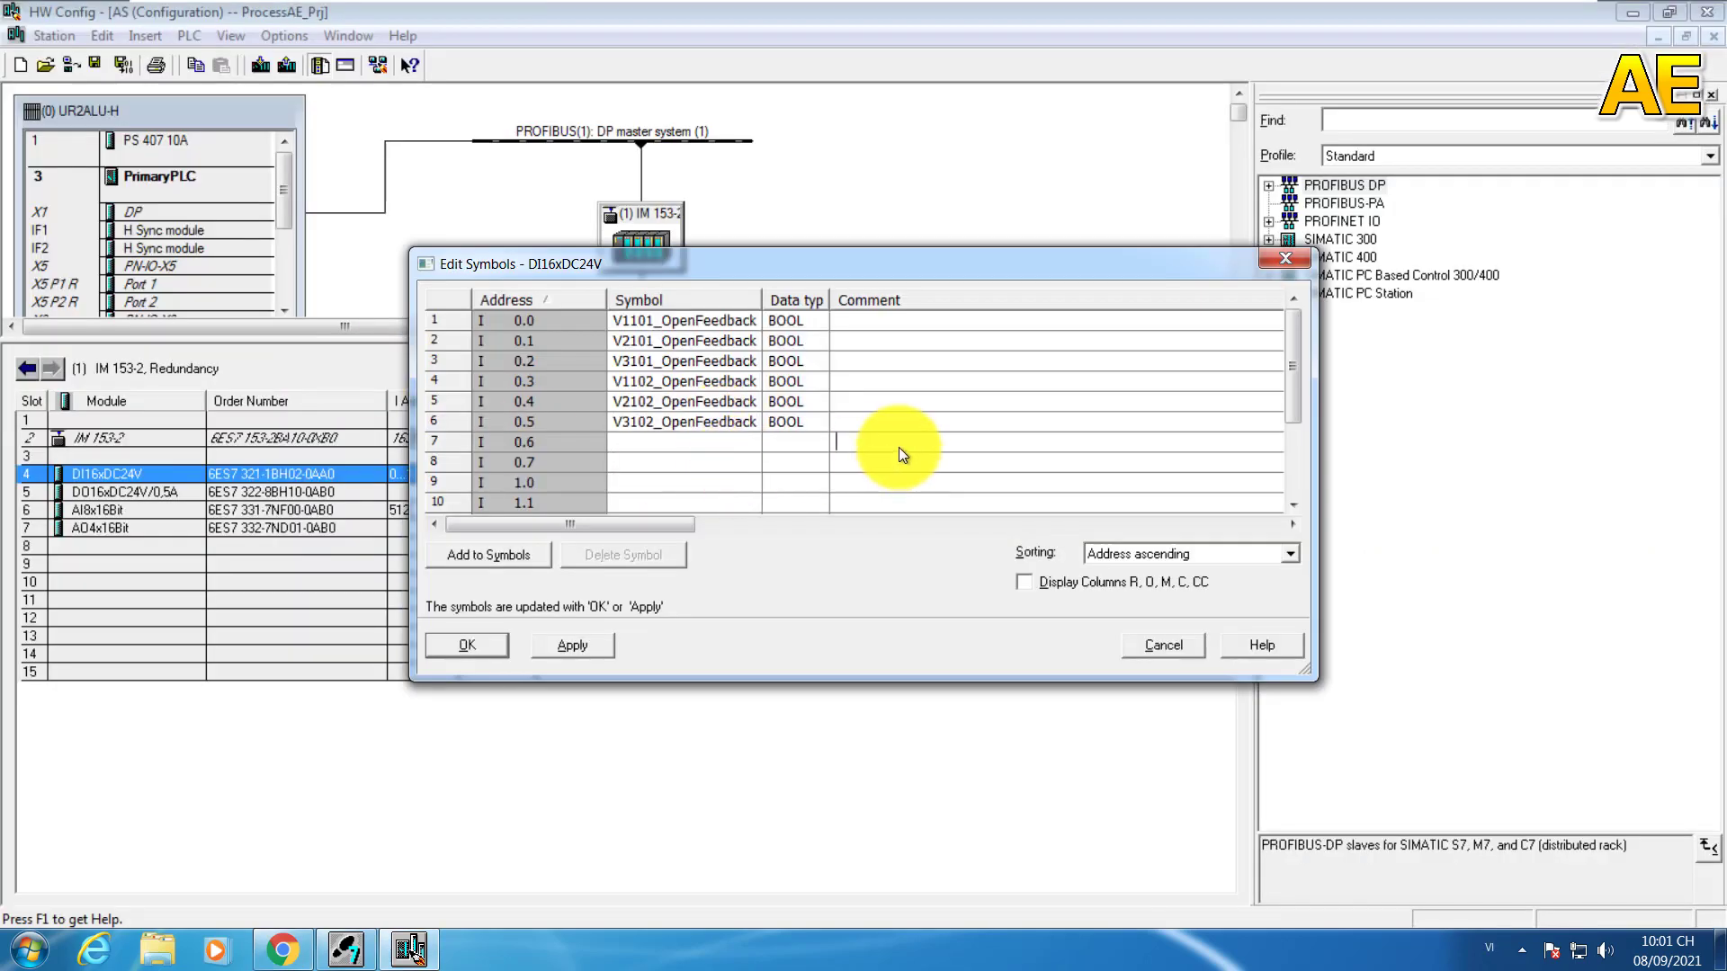
Step: Add the 'Open feedback of valve' comment to the first two inputs
left_click(898, 376)
left_click(877, 322)
key("alt+Tab")
left_click(428, 215)
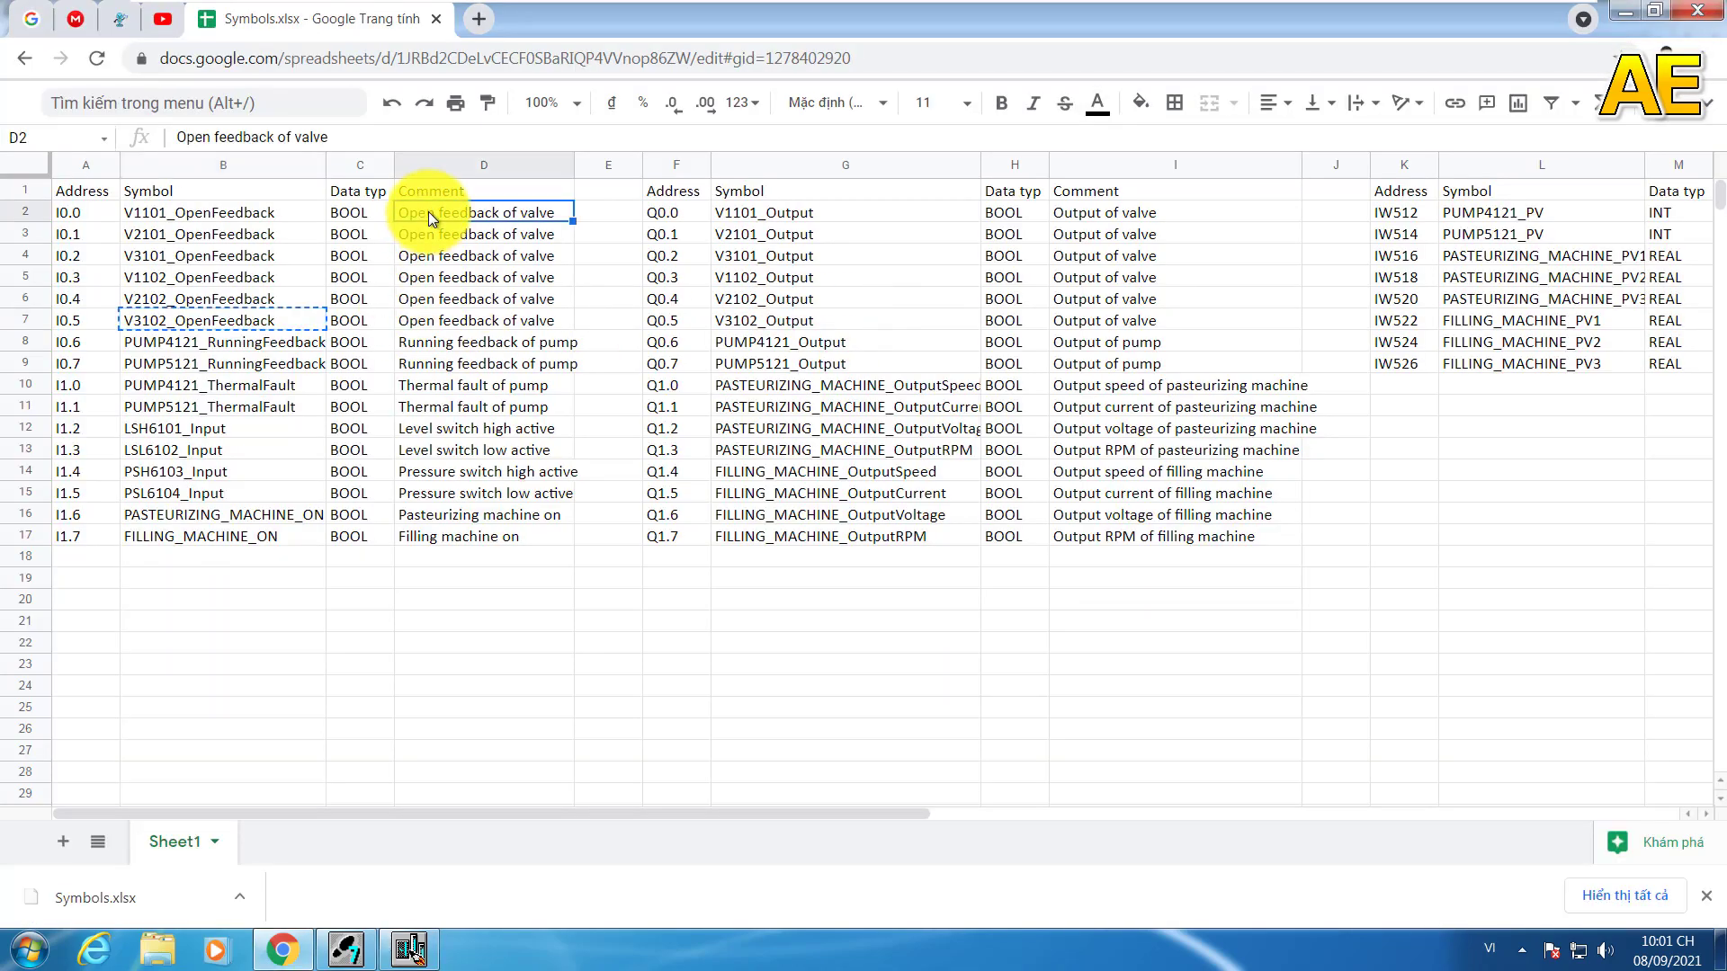
key("ctrl+c")
key("alt+Tab")
key("ctrl+v")
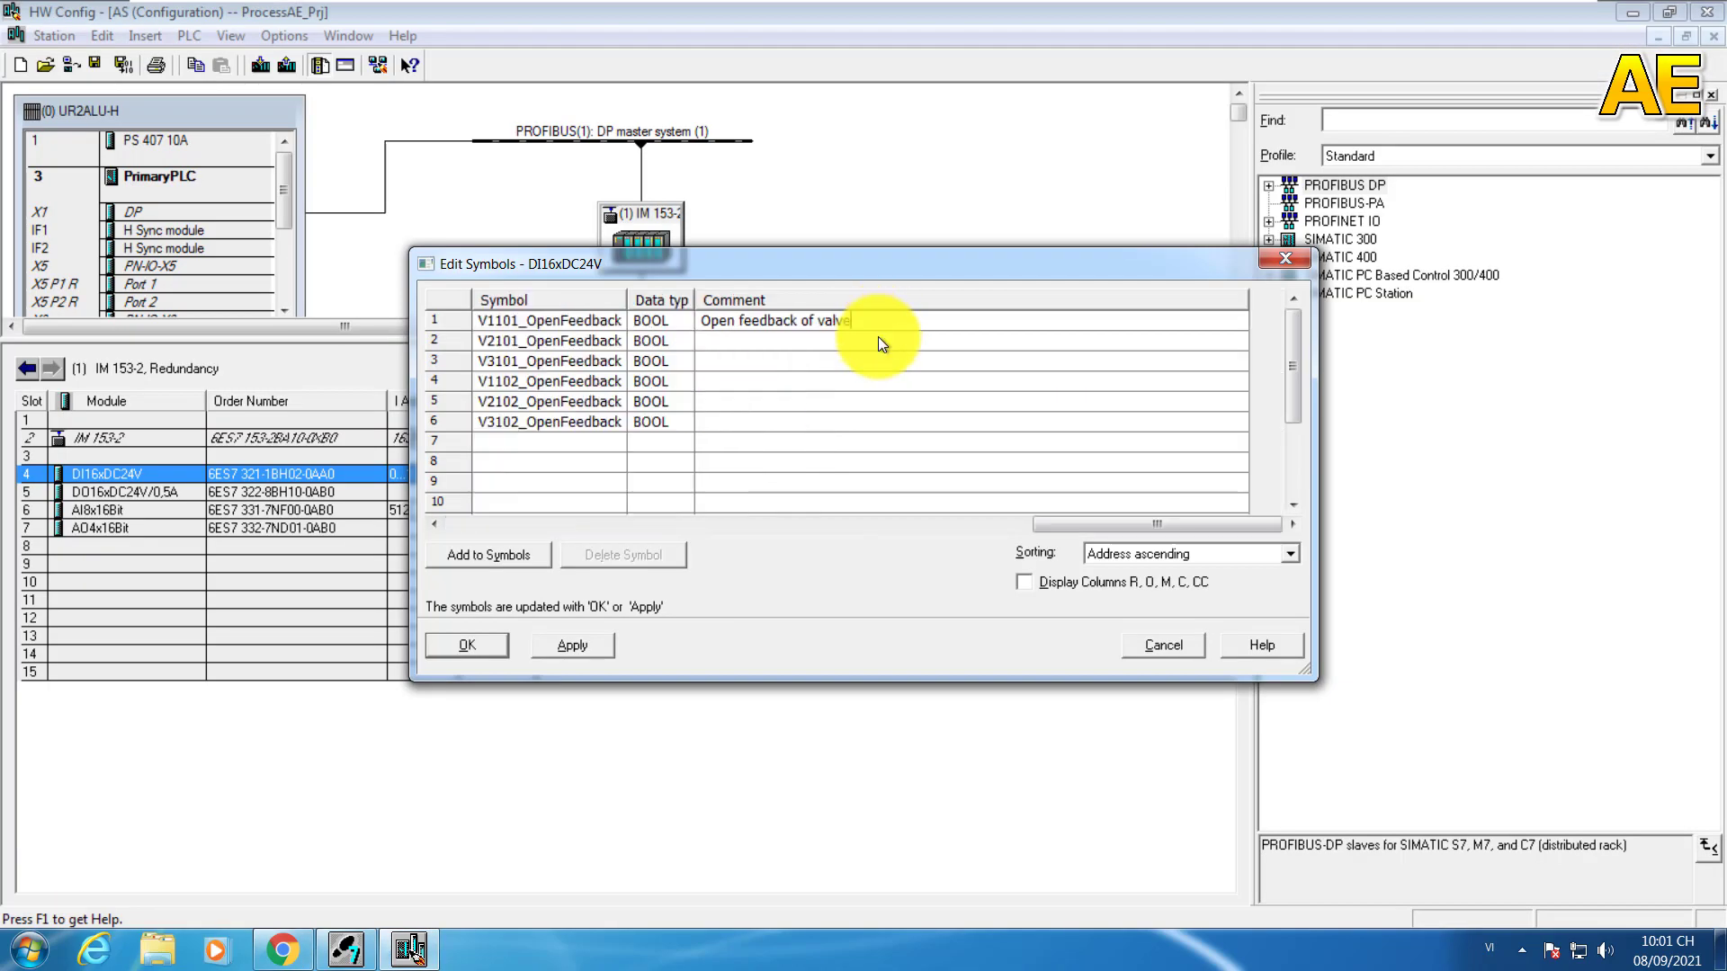
key("alt+Tab")
left_click(420, 241)
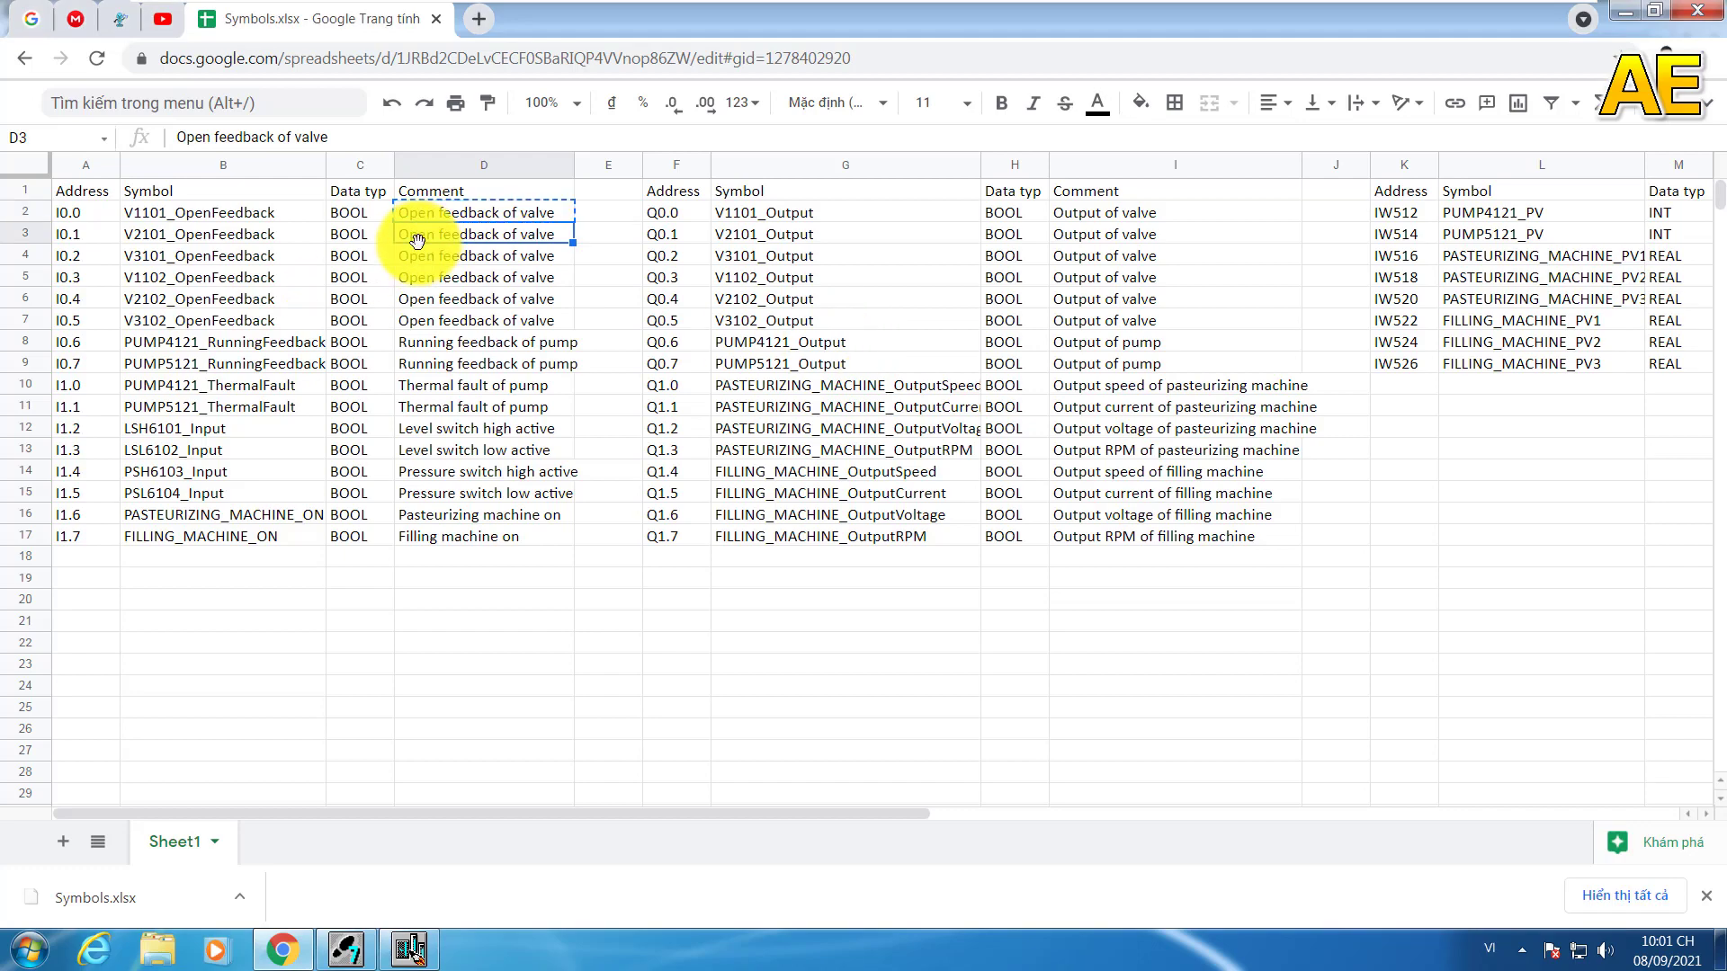
key("ctrl+c")
key("alt+Tab")
left_click(730, 345)
key("ctrl+v")
Step: Add the valve open-feedback comment to inputs three through six
key("alt+Tab")
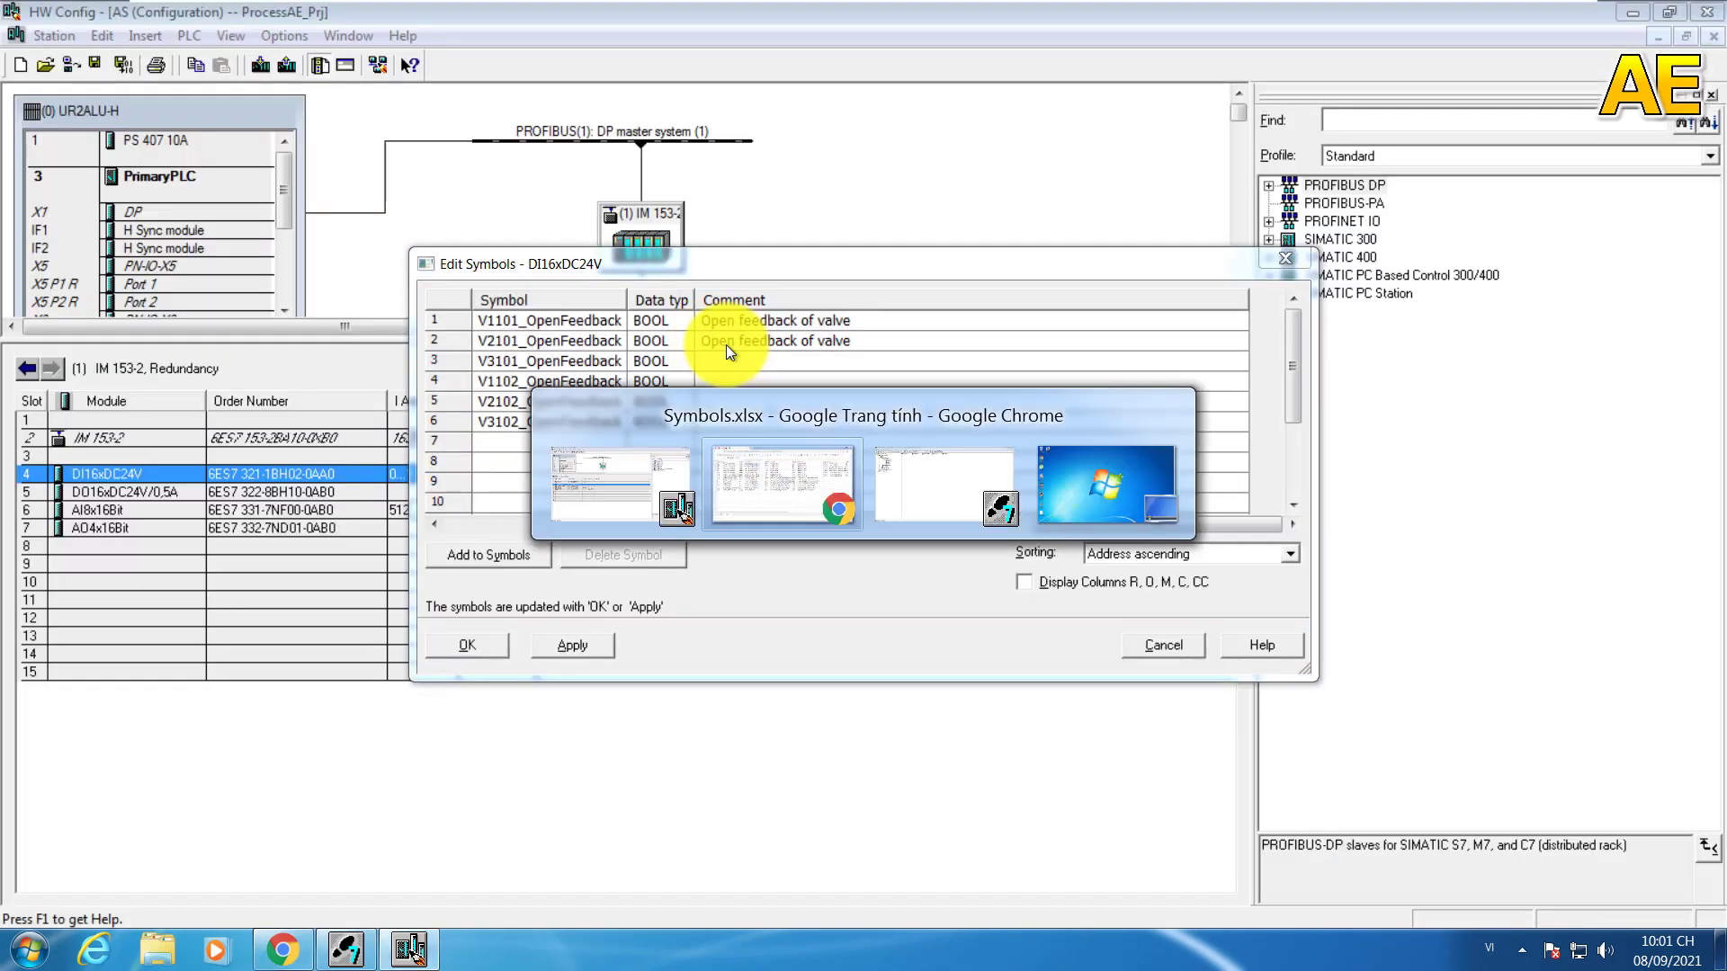
left_click(461, 259)
key("ctrl+c")
key("alt+Tab")
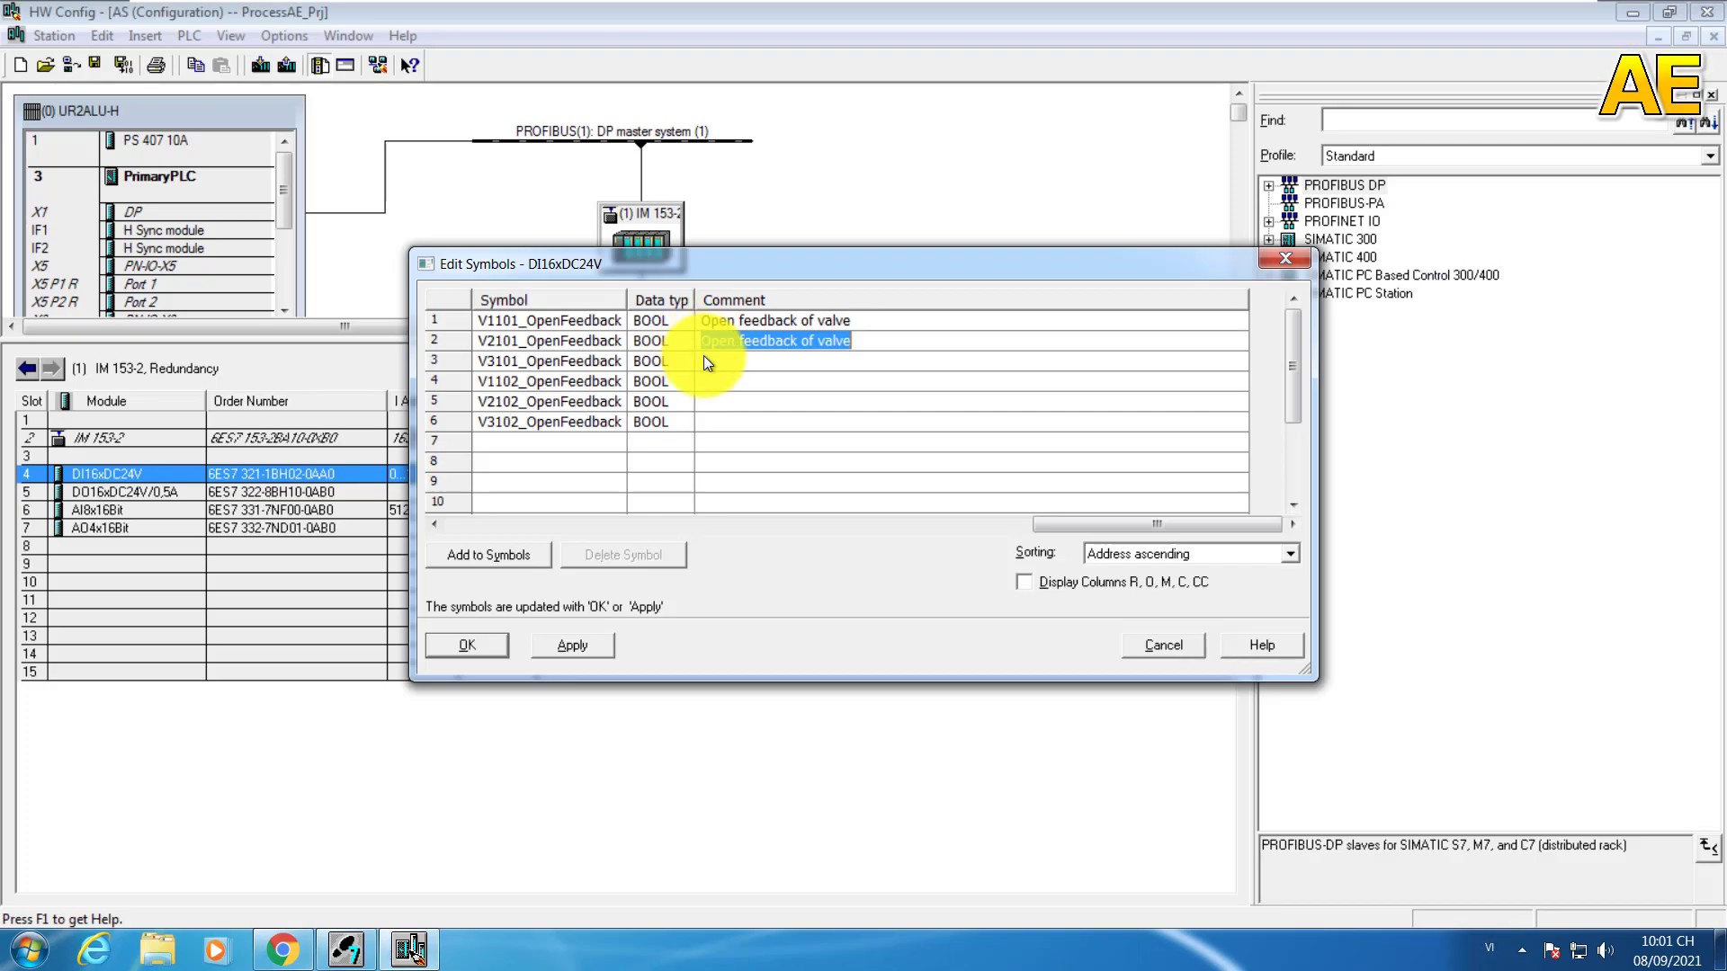
left_click(714, 363)
key("ctrl+v")
left_click(717, 387)
key("ctrl+v")
left_click(726, 408)
key("ctrl+v")
left_click(730, 426)
key("ctrl+v")
Step: Give the seventh input symbol PUMP4121_RunningFeedback and comment 'Running feedback of pump'
key("alt+Tab")
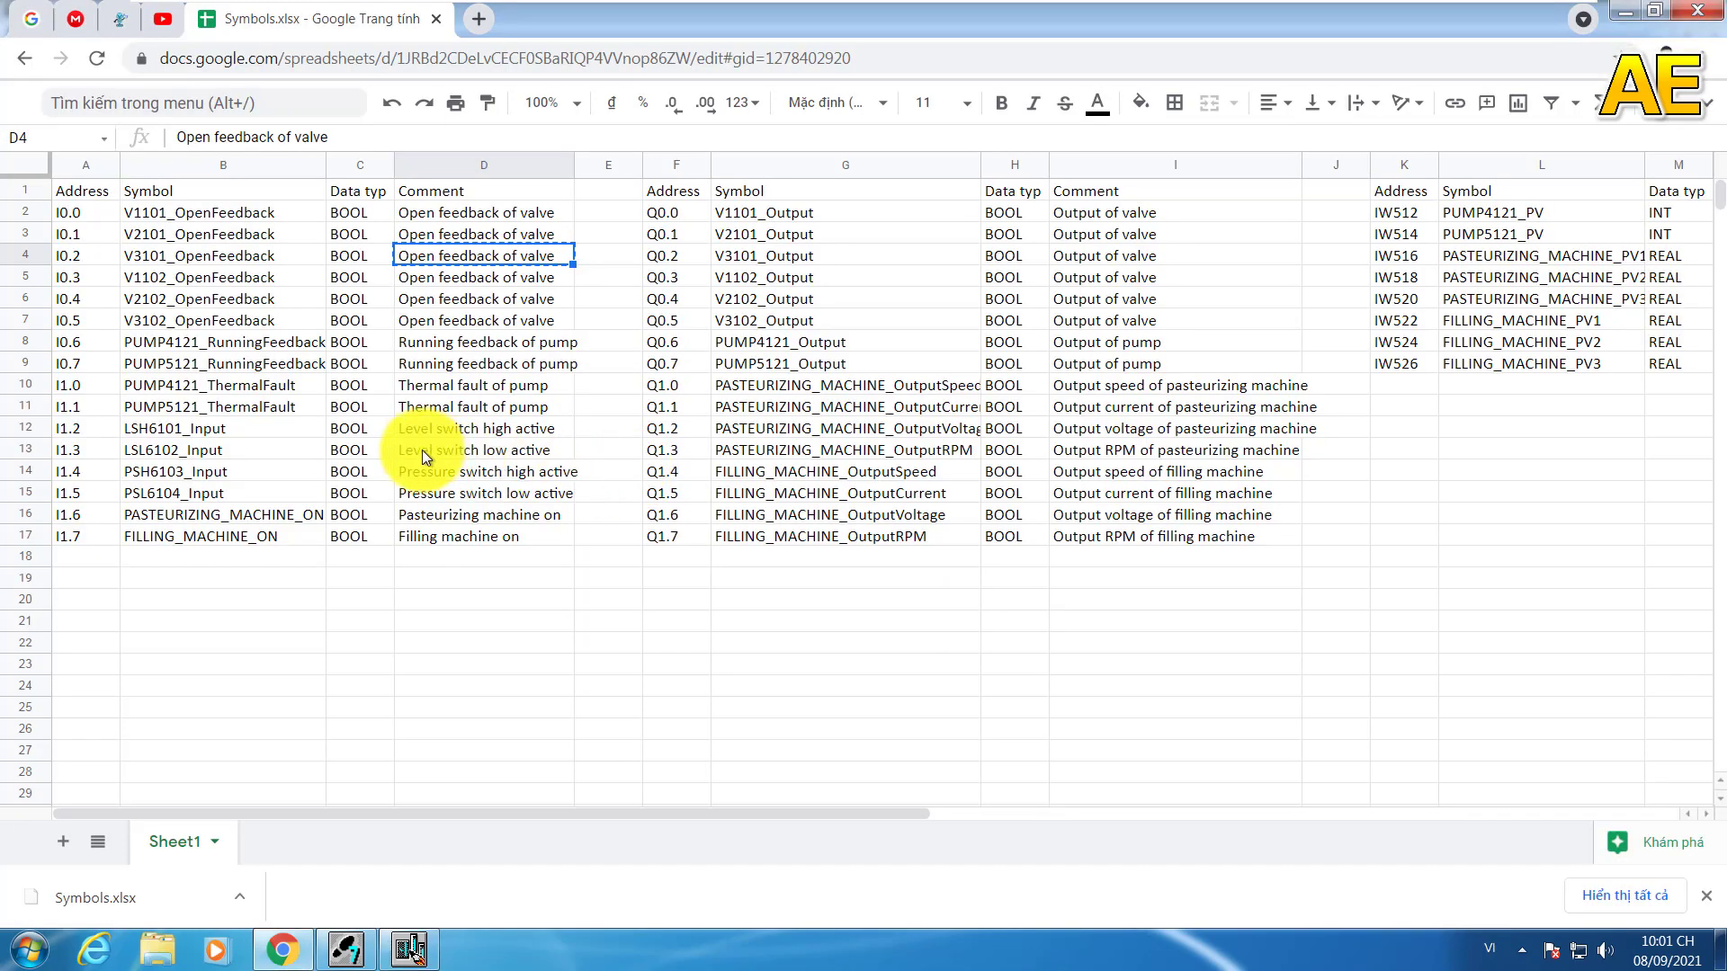
left_click(277, 341)
key("ctrl+c")
key("alt+Tab")
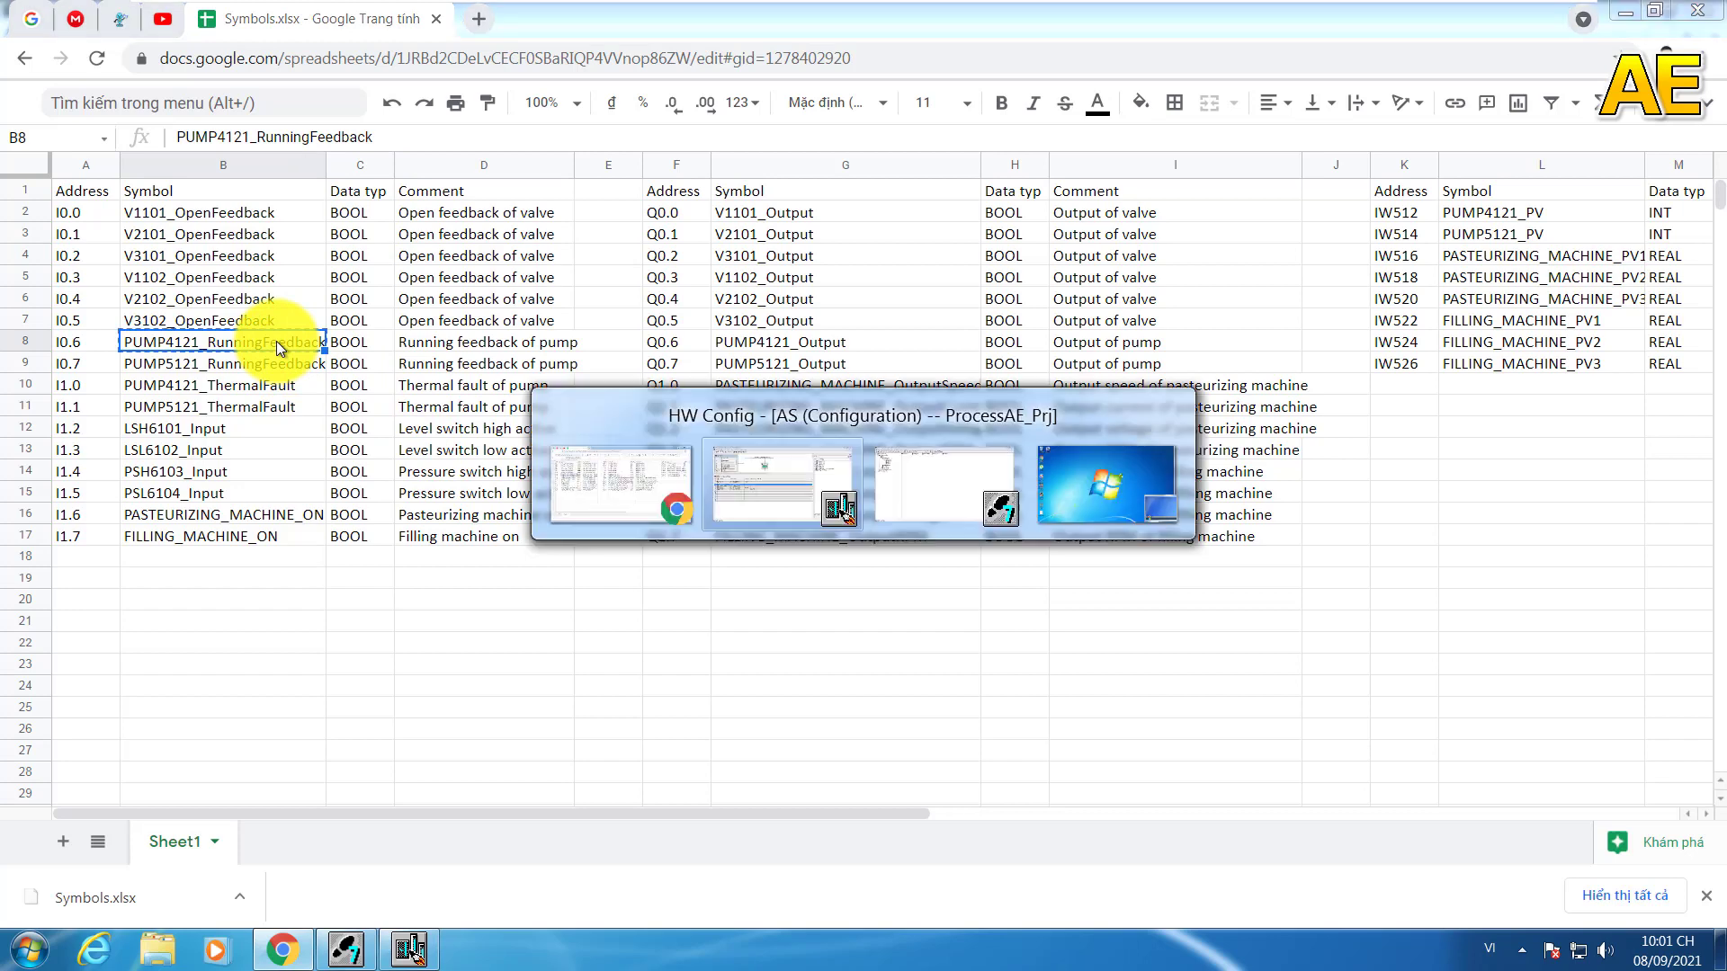
left_click(596, 439)
left_click(595, 439)
key("ctrl+v")
left_click(678, 446)
key("alt+Tab")
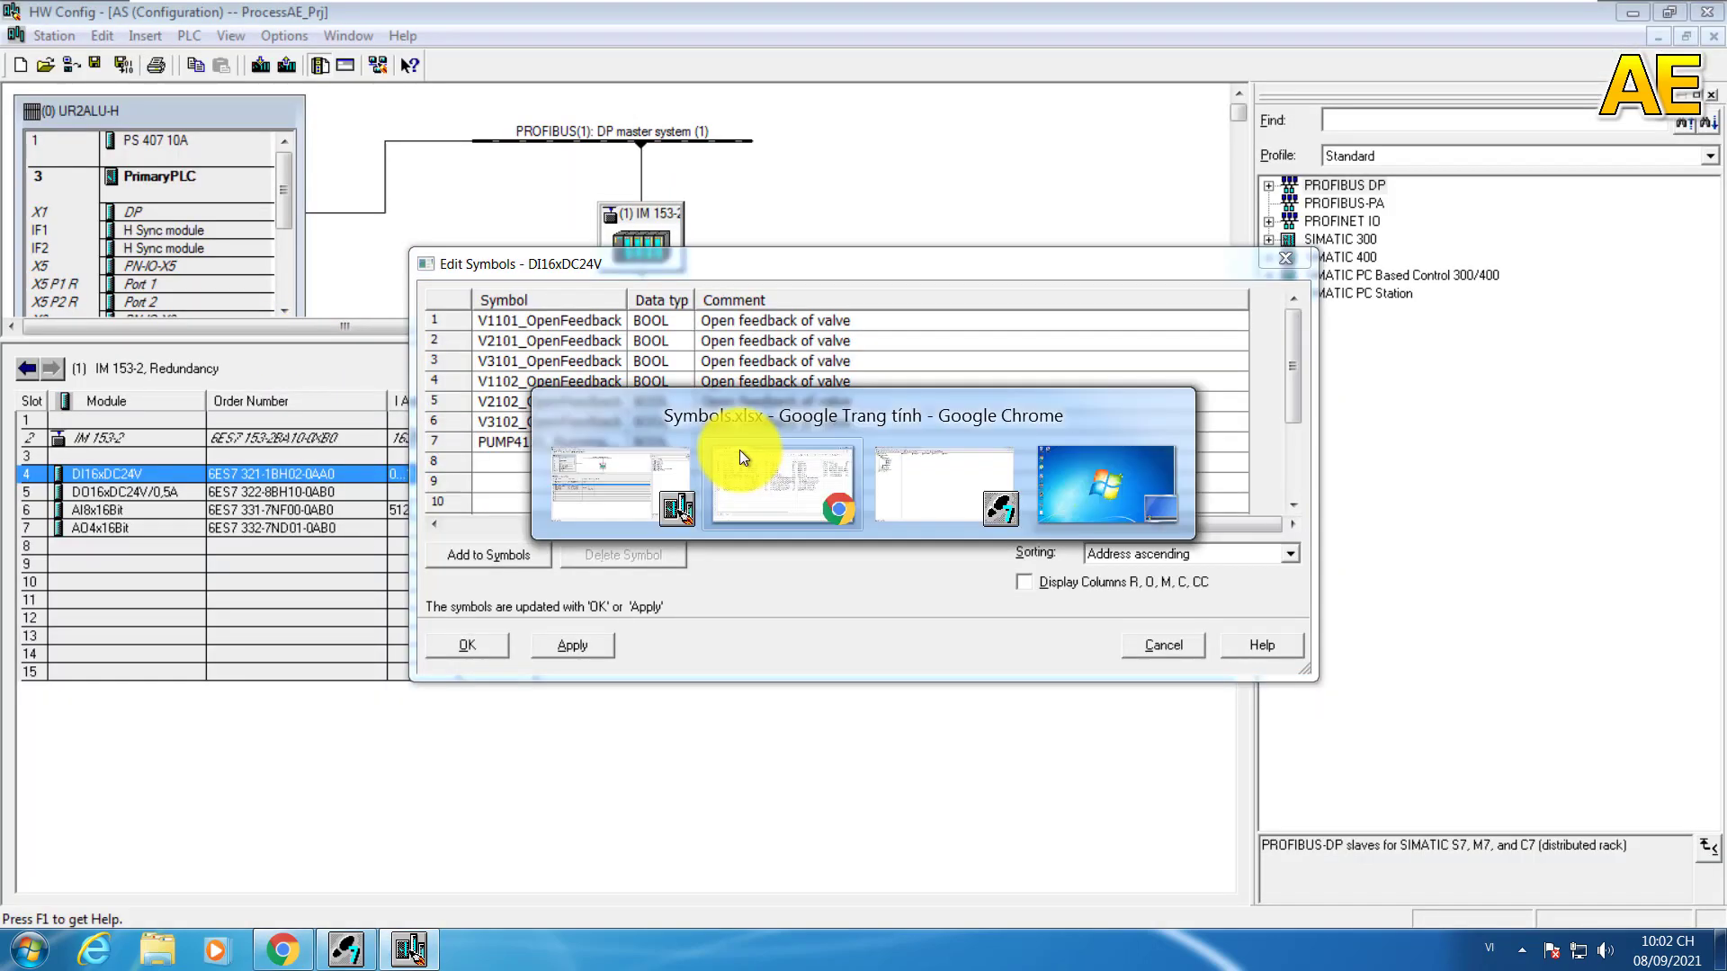
left_click(488, 342)
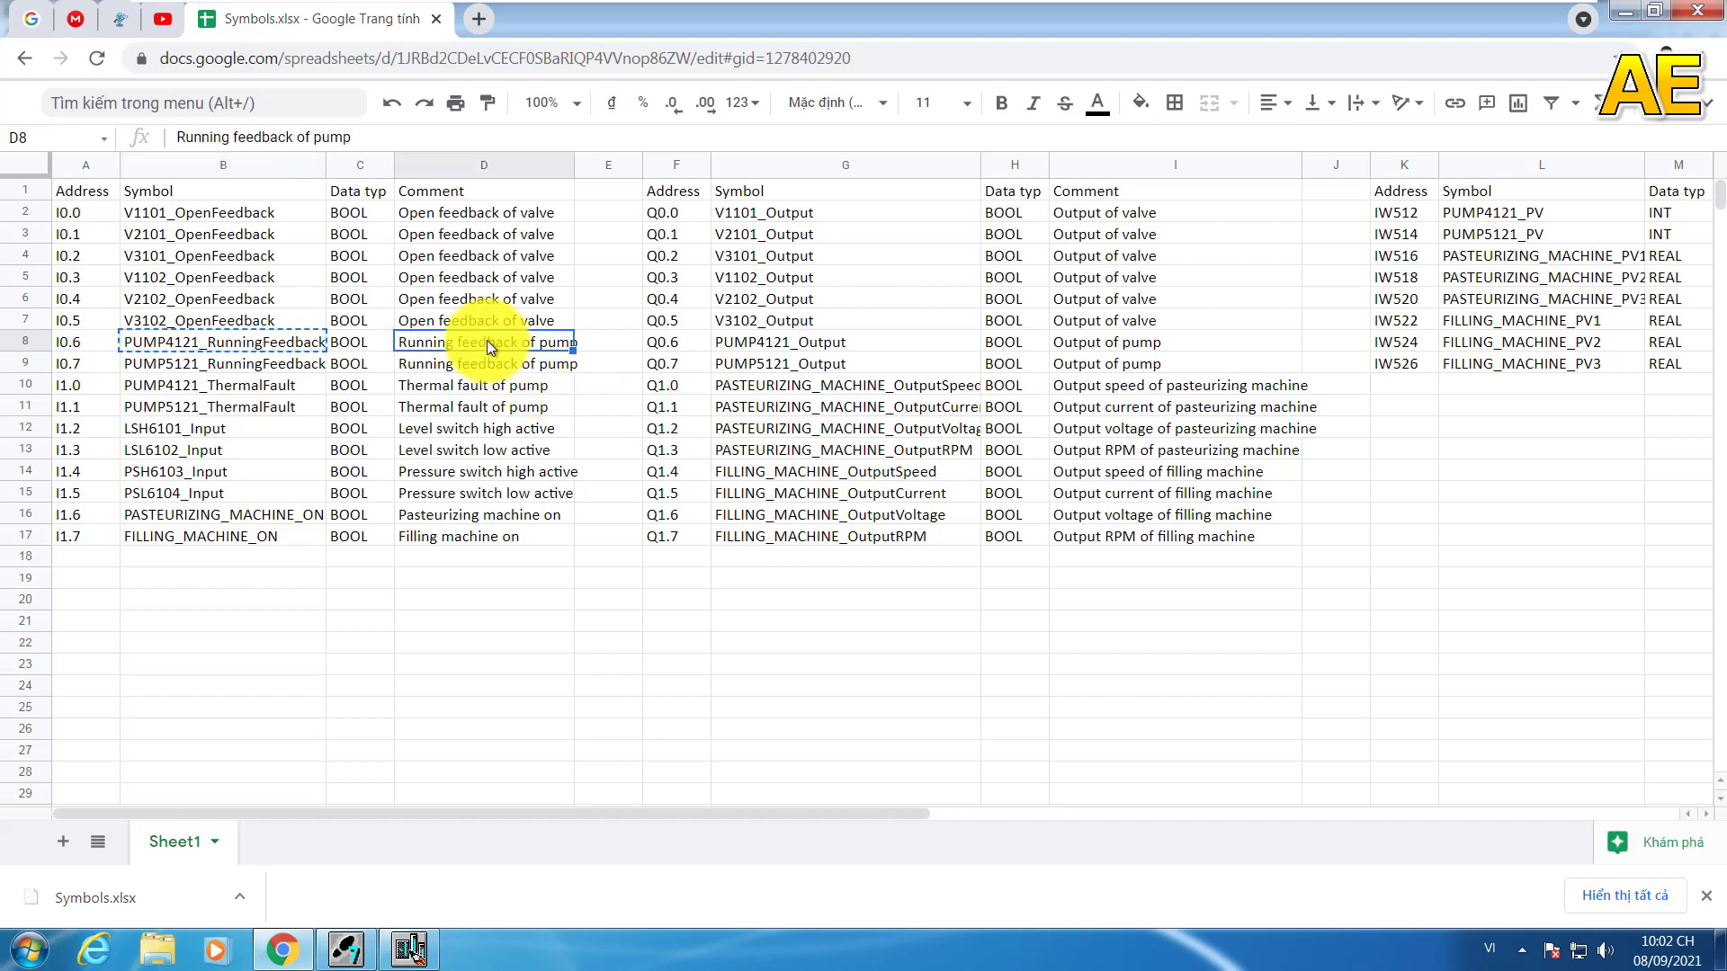
key("ctrl+c")
key("alt+Tab")
left_click(799, 437)
key("ctrl+v")
Step: Give the eighth input symbol LSH6101_Input and comment 'Level switch high active'
key("alt+Tab")
left_click(253, 435)
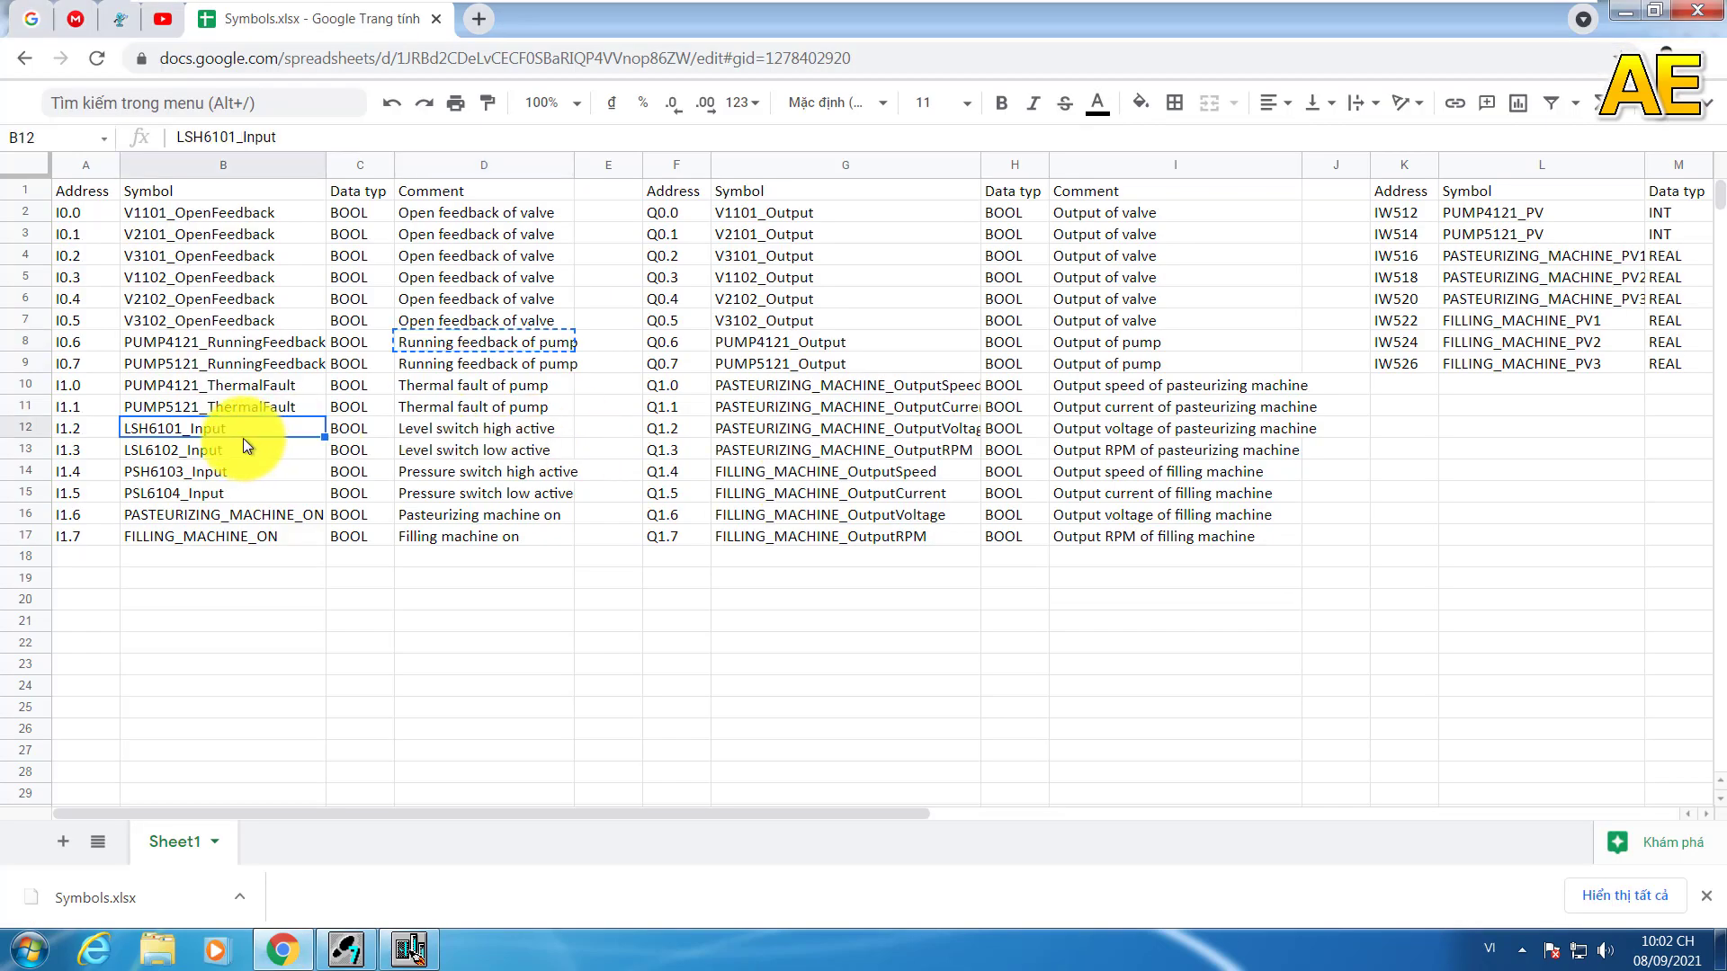
key("ctrl+c")
key("alt+Tab")
left_click(517, 455)
key("ctrl+v")
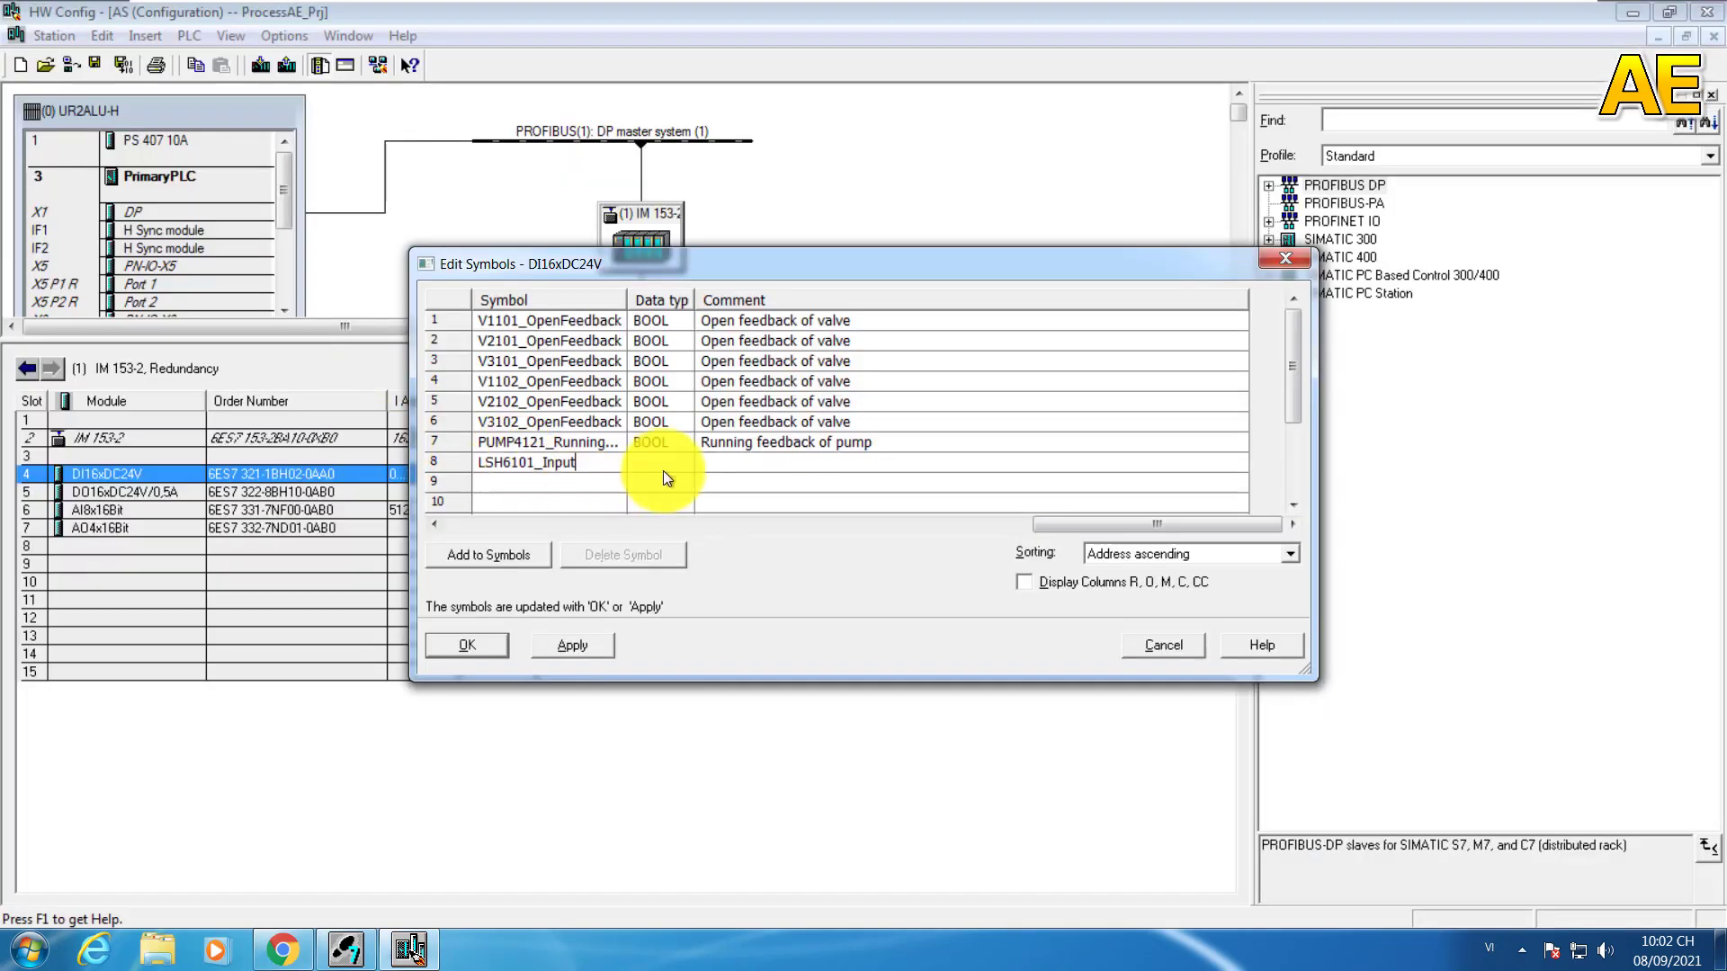
key("alt+Tab")
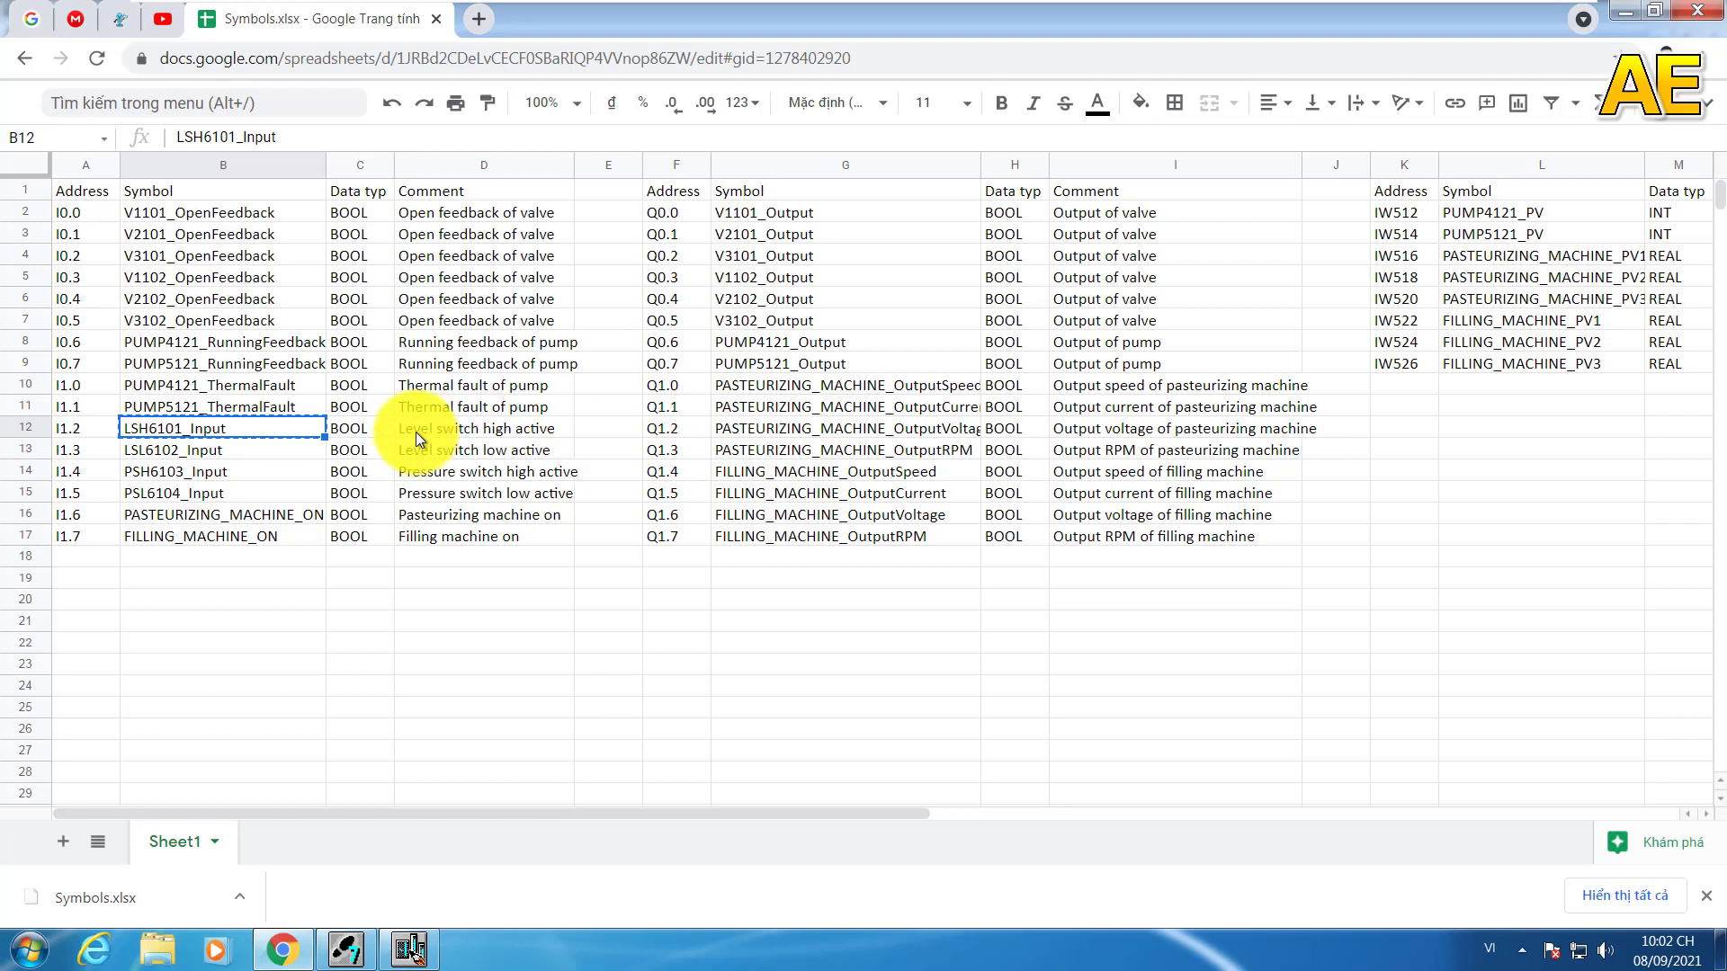
left_click(415, 432)
key("ctrl+c")
key("alt+Tab")
left_click(719, 455)
key("ctrl+v")
Step: Give the ninth input symbol PASTEURIZING_MACHINE_ON and comment 'Pasteurizing machine on'
key("alt+Tab")
left_click(228, 516)
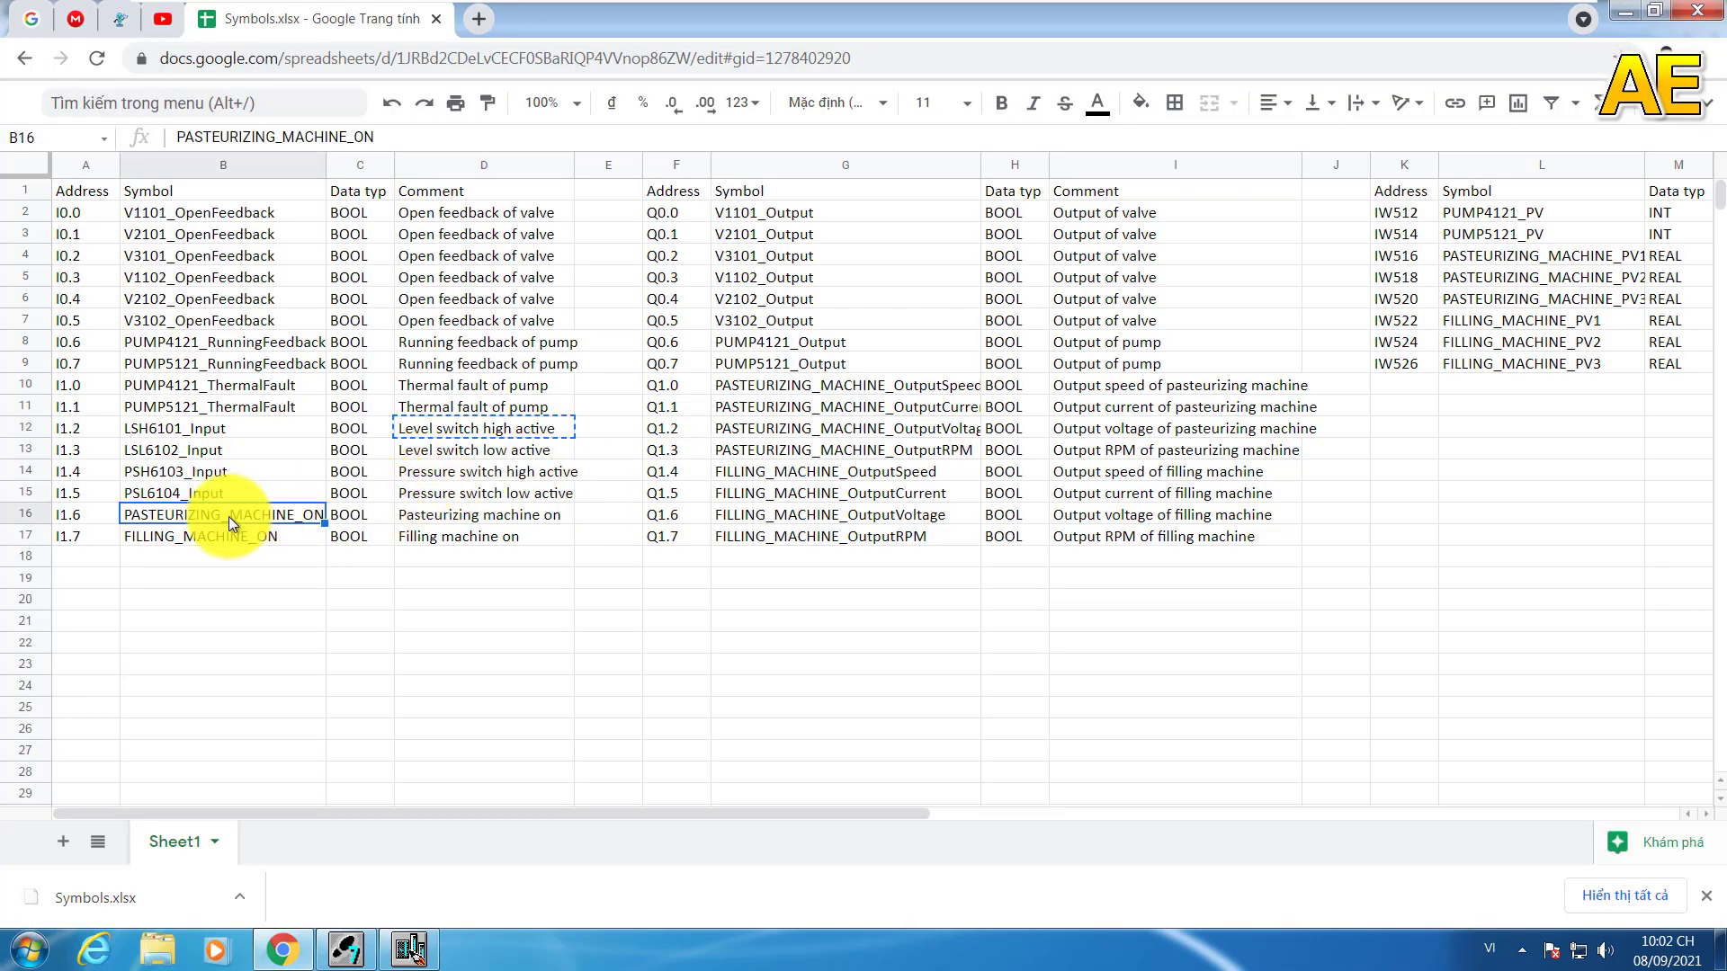
key("ctrl+c")
key("alt+Tab")
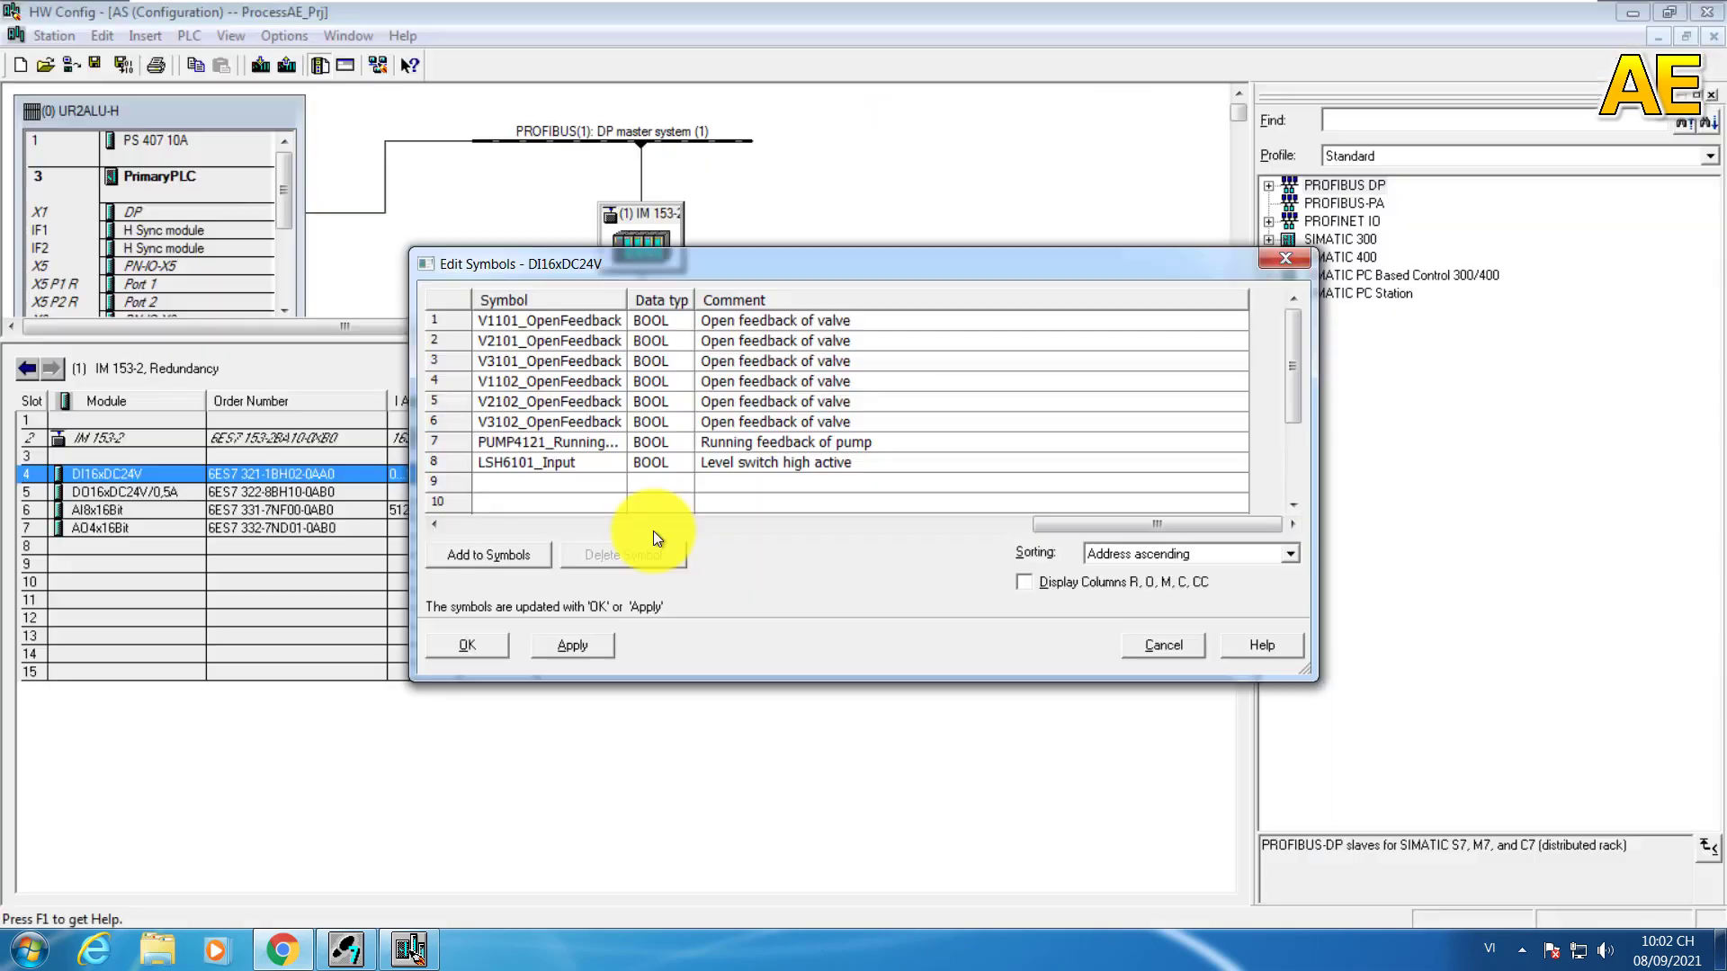
left_click(590, 477)
key("ctrl+v")
left_click(720, 483)
key("alt+Tab")
left_click(510, 515)
key("ctrl+c")
key("alt+Tab")
key("ctrl+v")
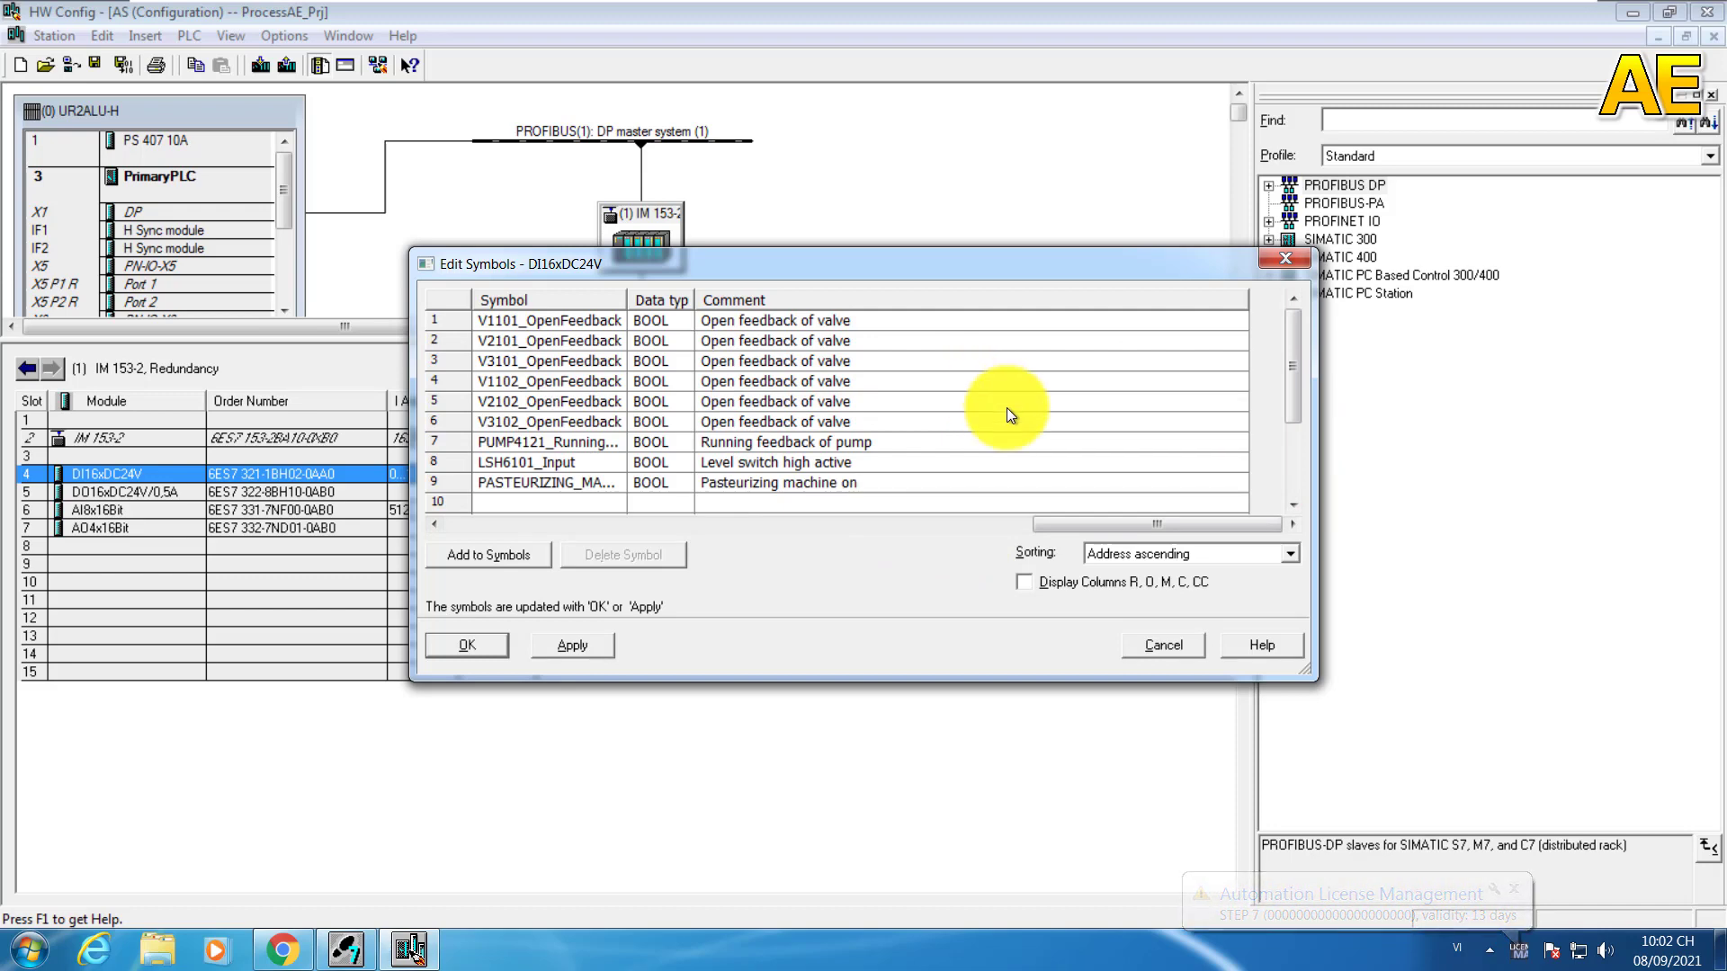
Step: Save the input symbols, then open Edit Symbols for the DO16xDC24V/0.5A output module
left_click(483, 647)
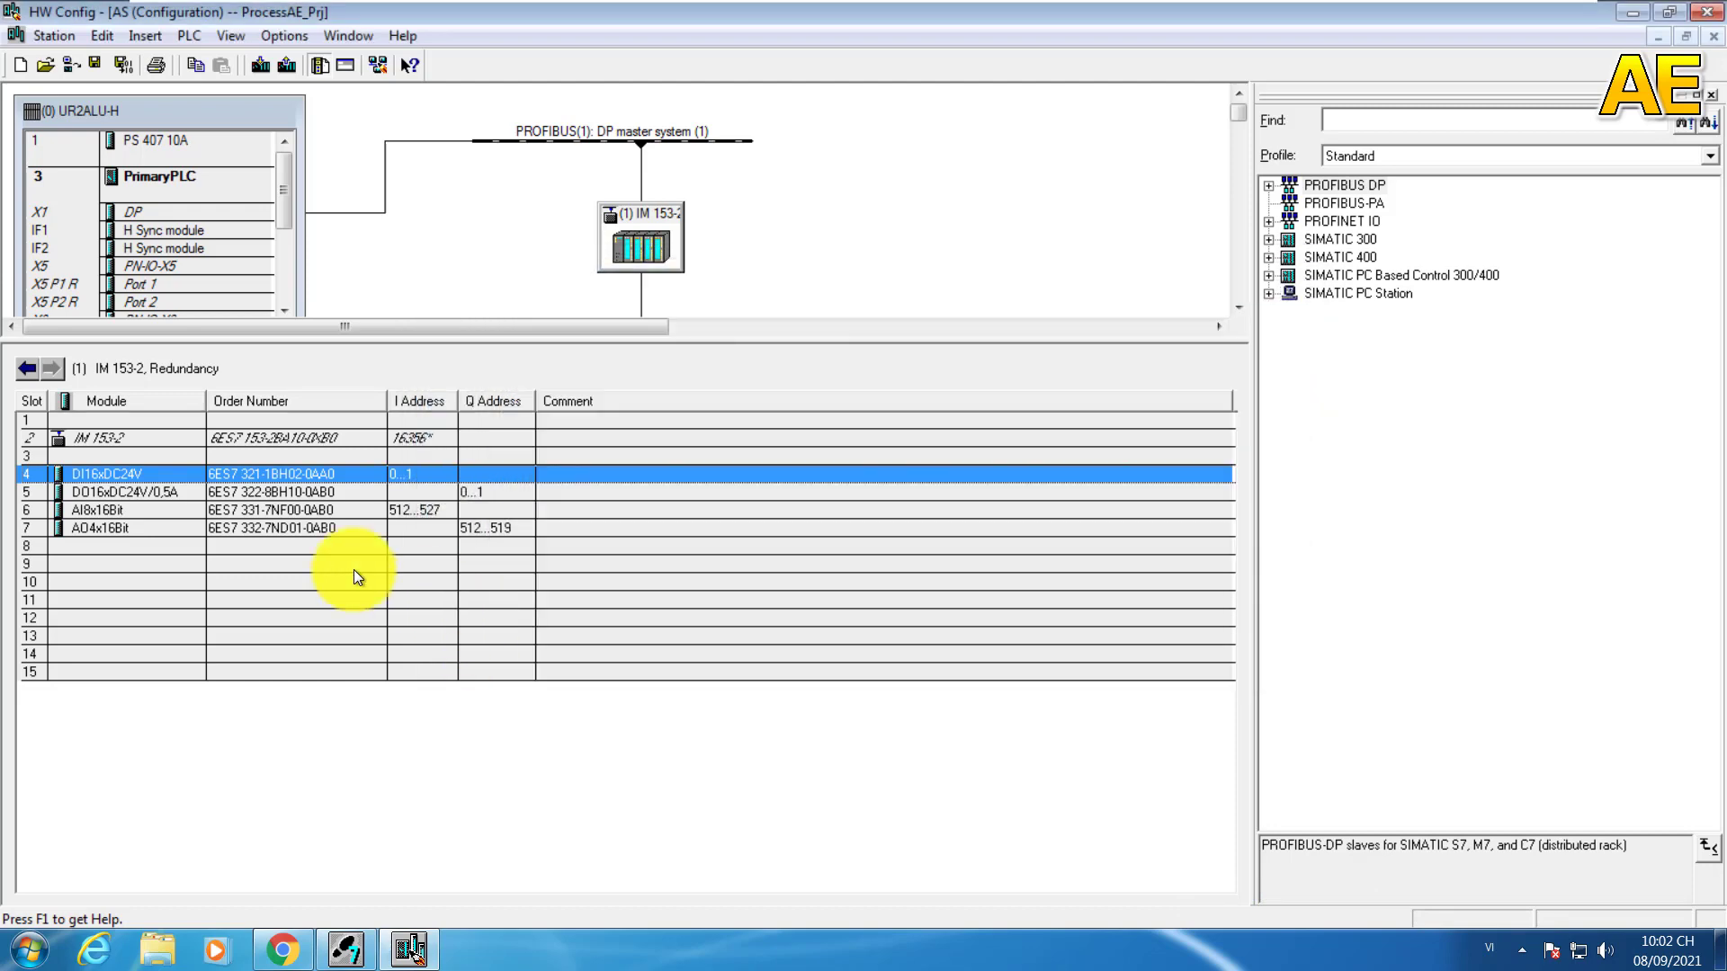
left_click(120, 494)
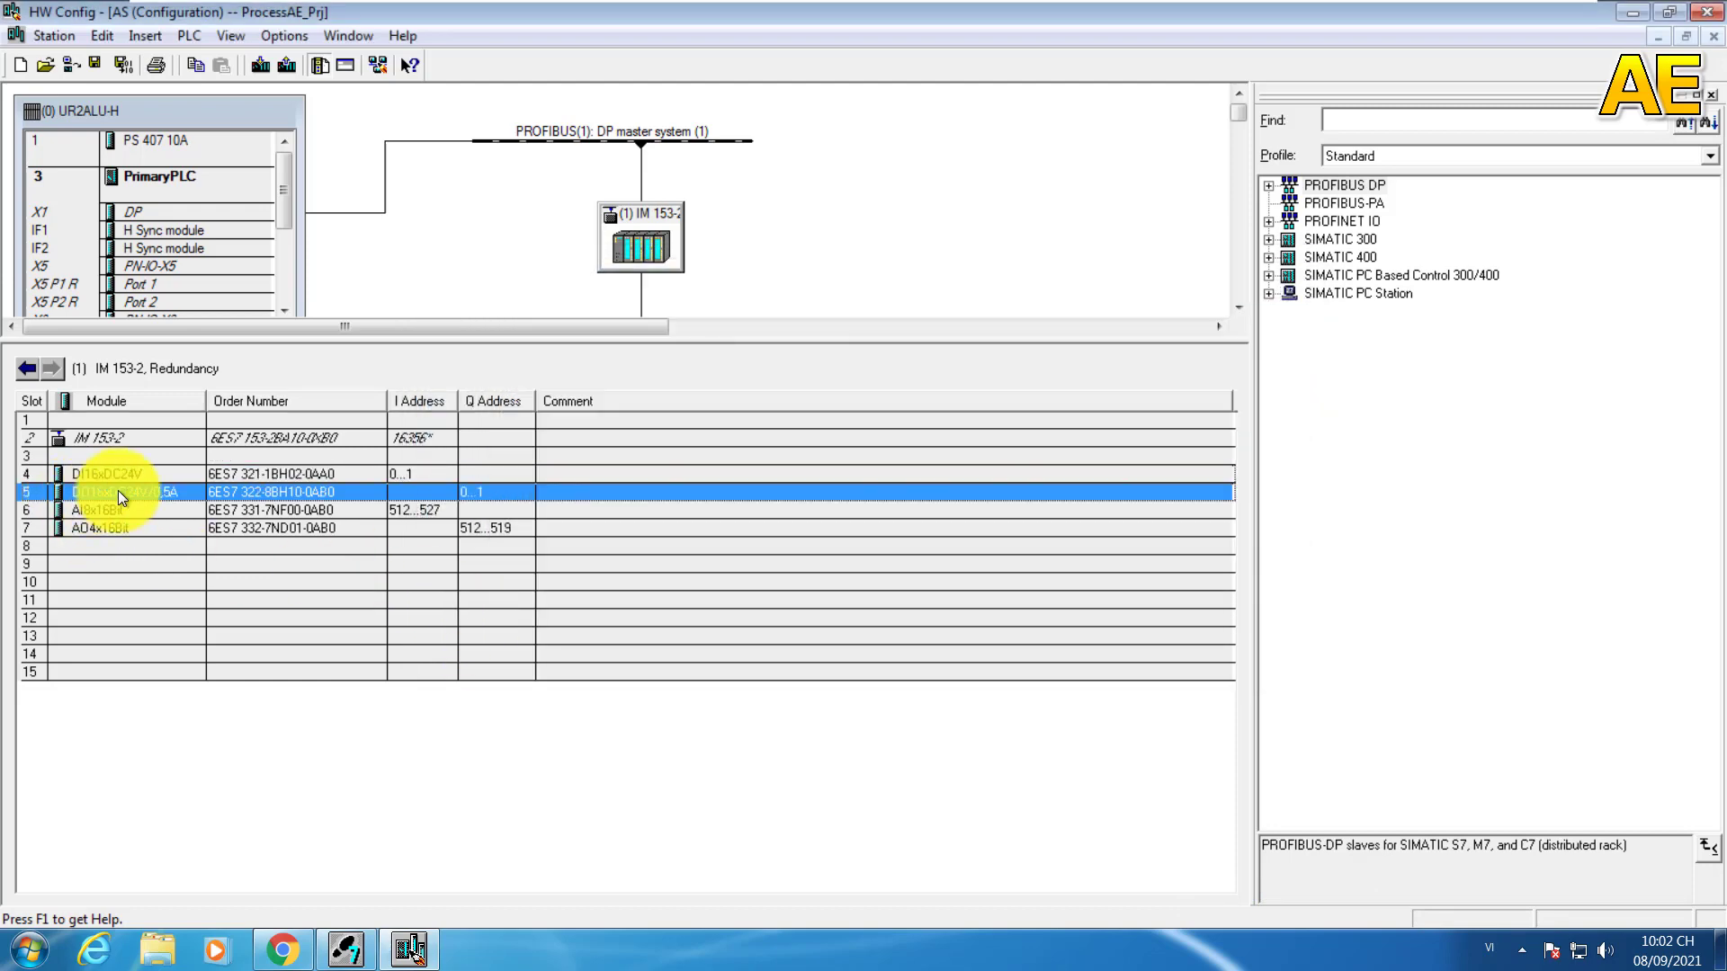
right_click(117, 489)
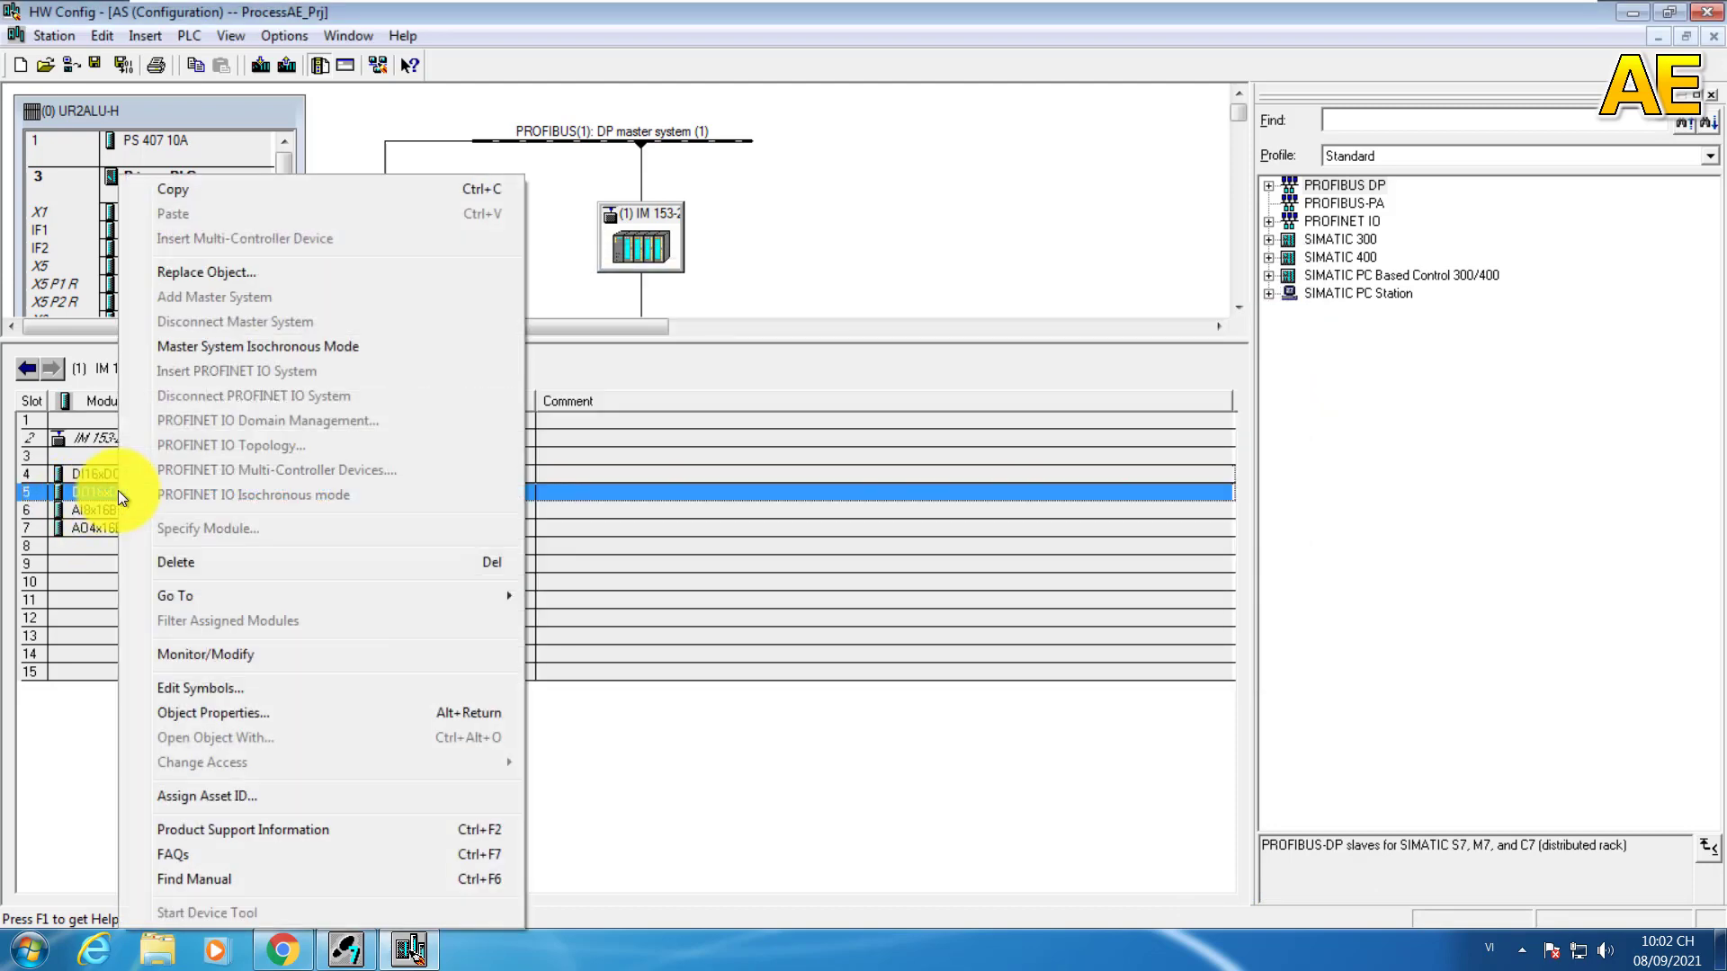
left_click(202, 688)
Step: Paste V1101_Output and V2101_Output from the sheet as symbols for Q0.0 and Q0.1
left_click(667, 322)
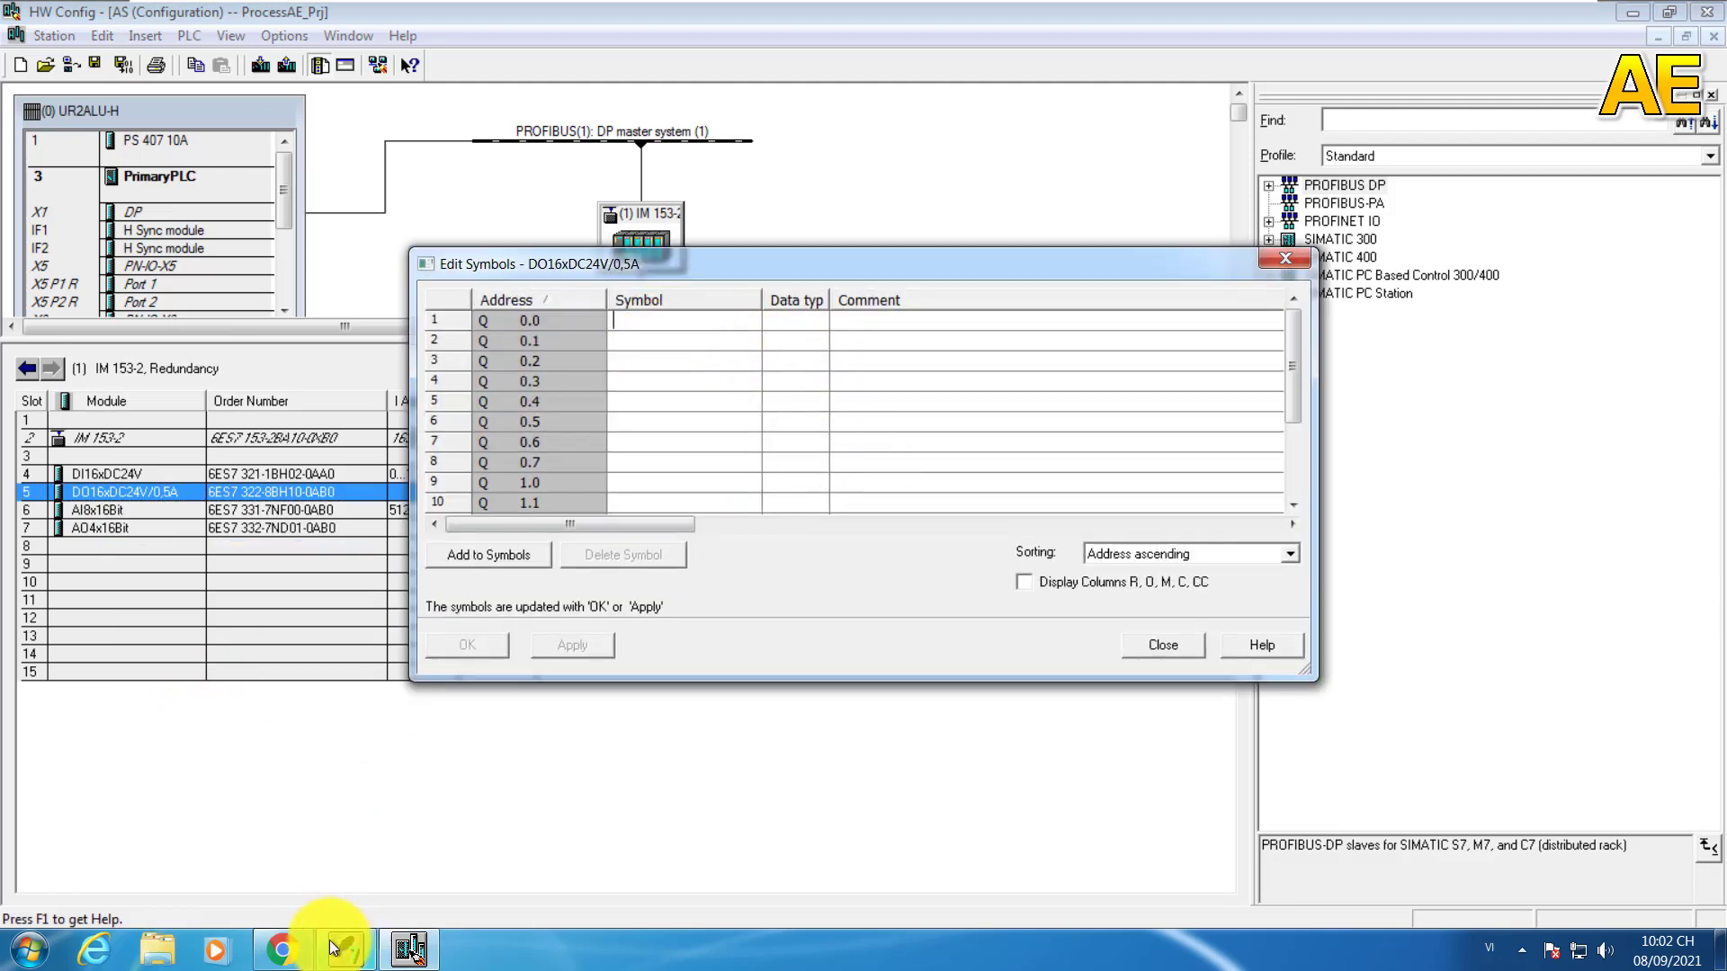
left_click(282, 949)
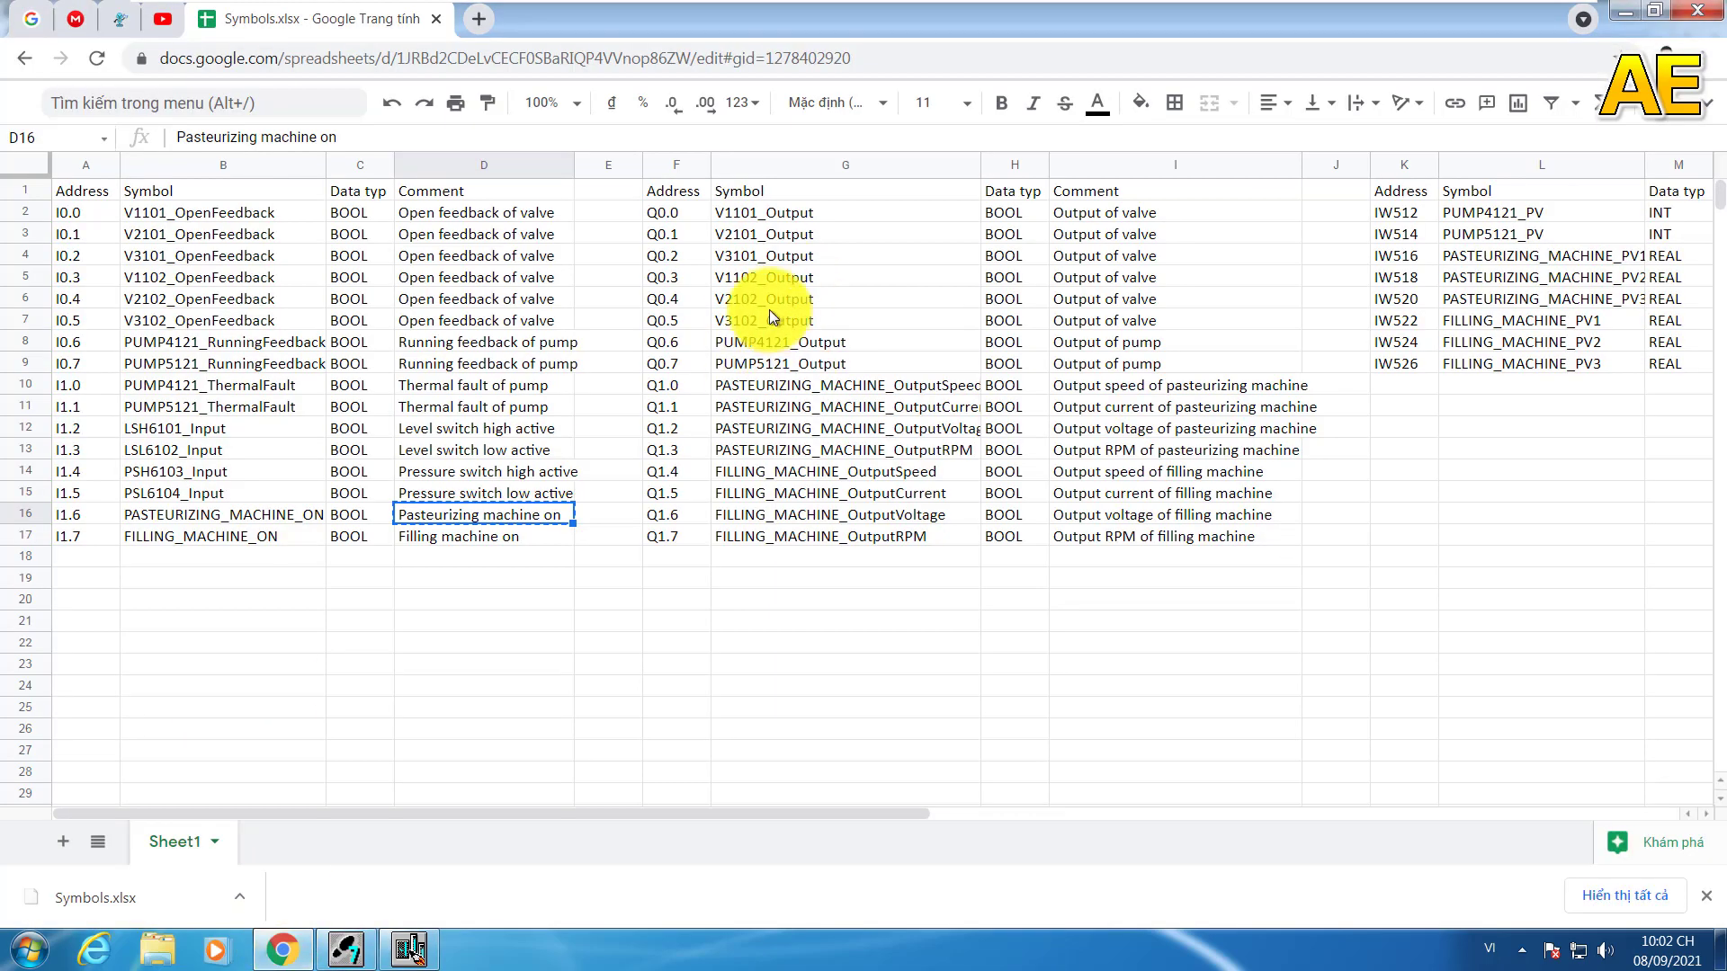
left_click(797, 218)
key("ctrl+c")
key("alt+Tab")
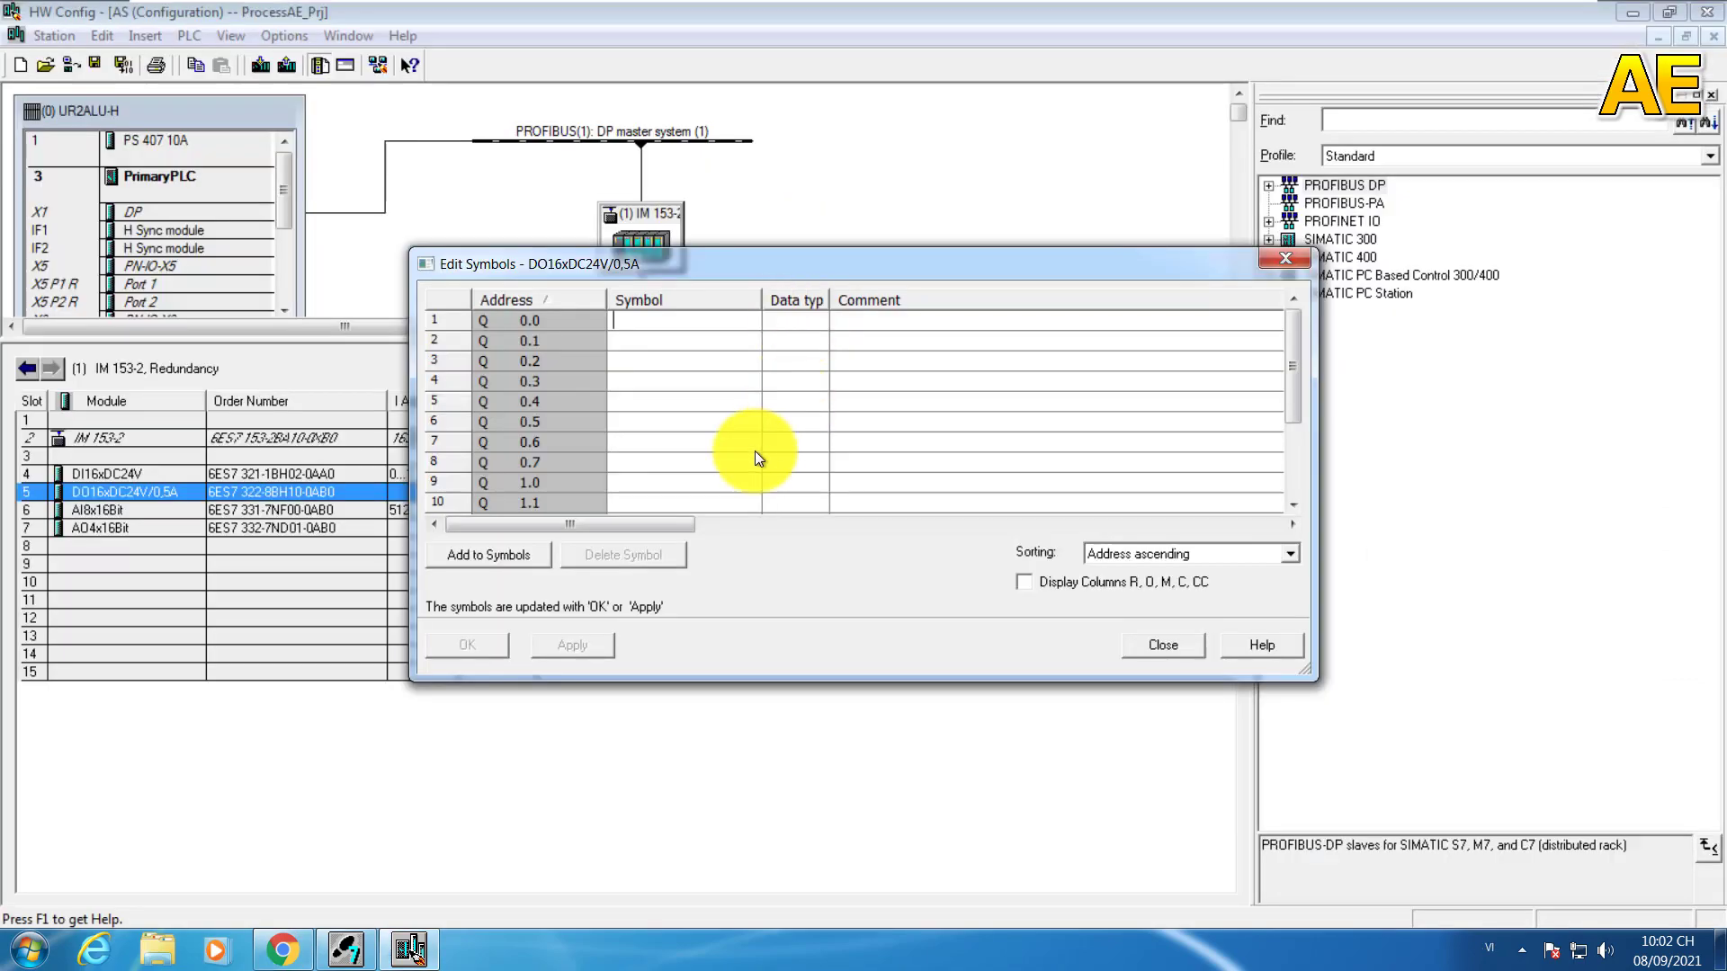
key("ctrl+v")
key("Return")
key("alt+Tab")
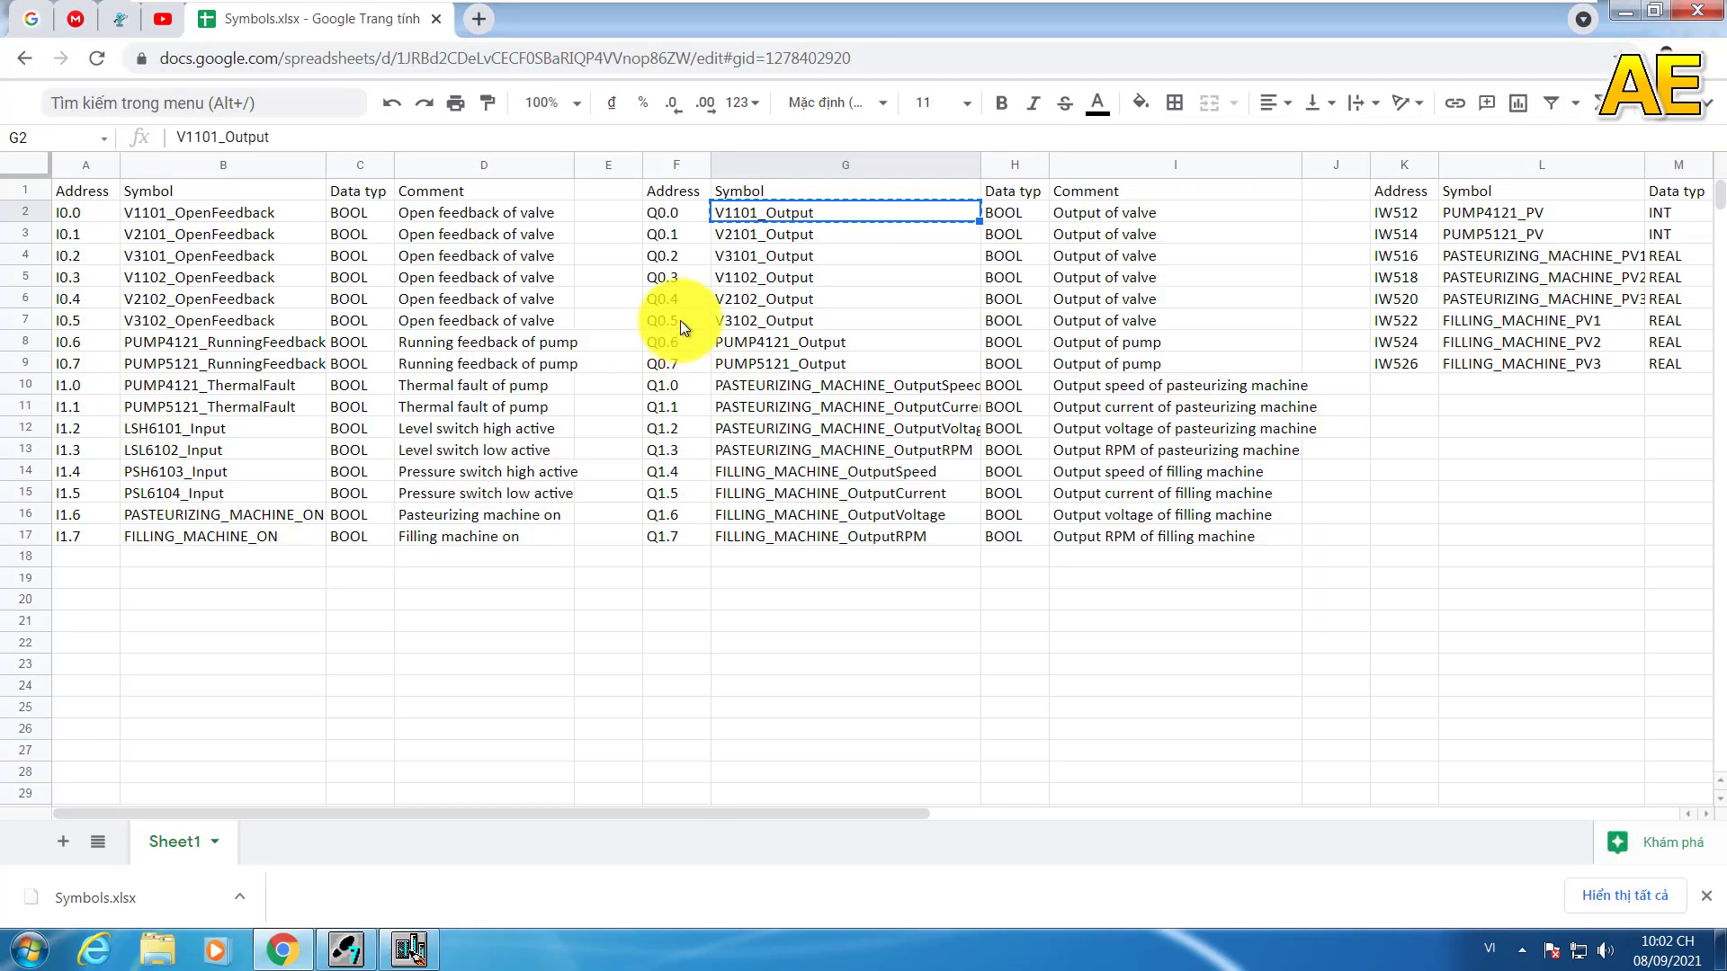
key("alt+Tab")
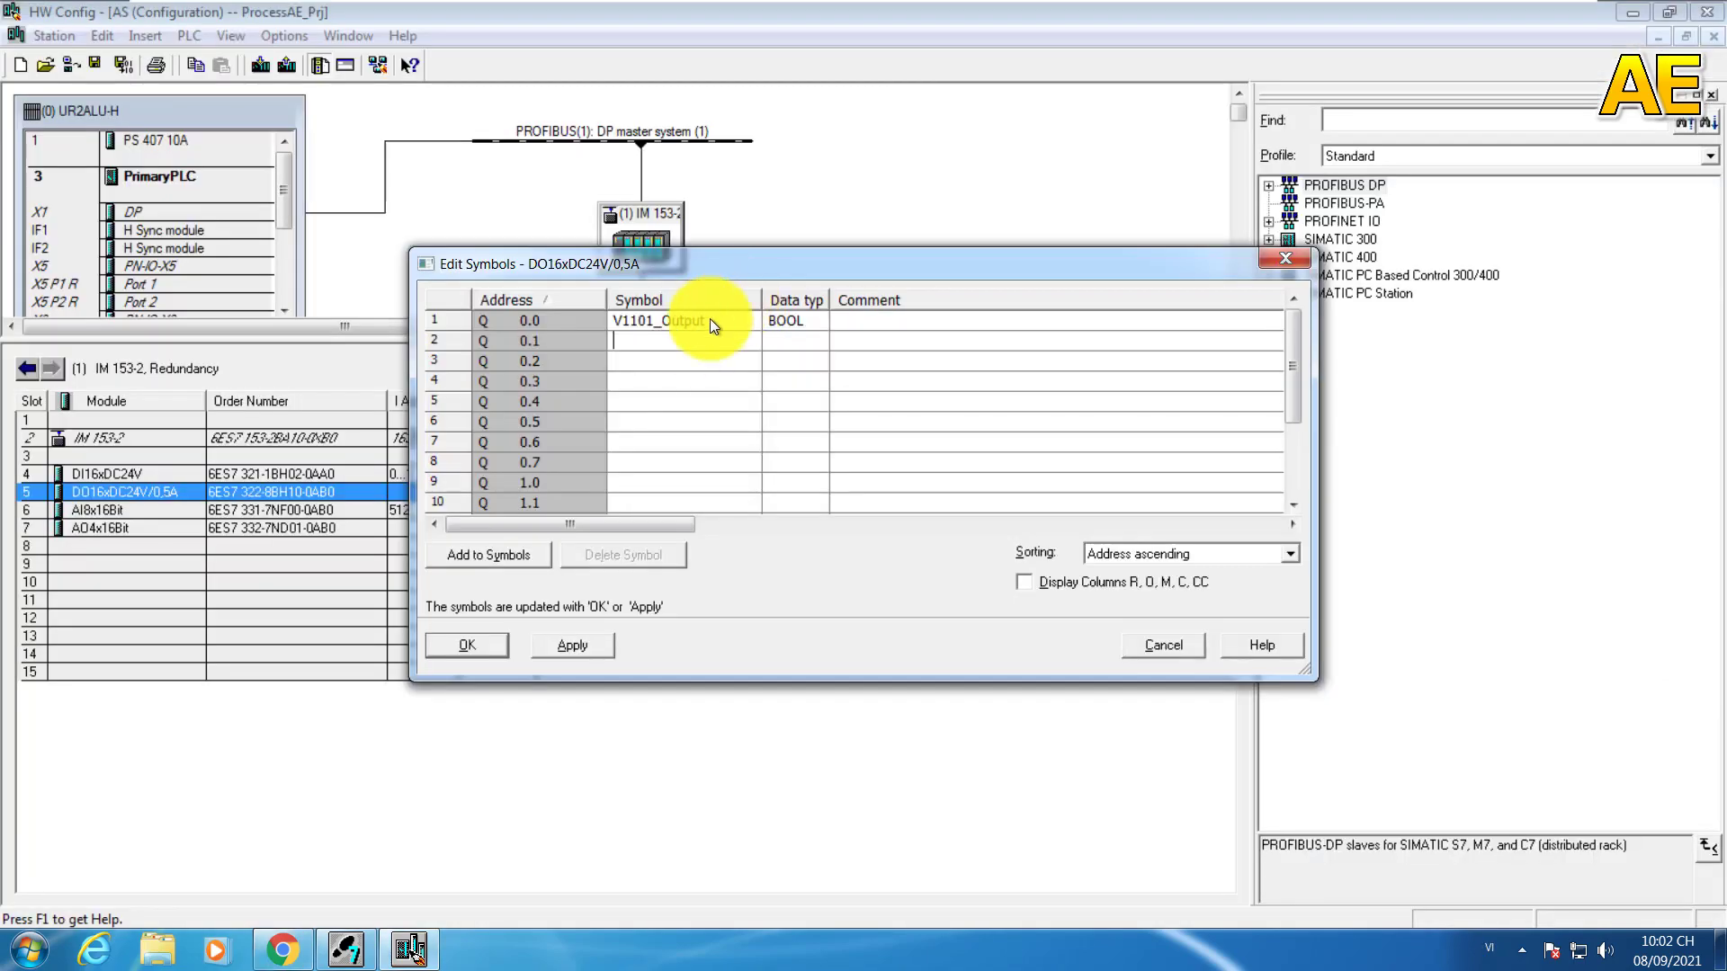
key("ctrl+v")
key("Return")
key("alt+Tab")
Step: Paste V3101_Output and V1102_Output as symbols for Q0.2 and Q0.3
left_click(748, 259)
key("ctrl+c")
key("alt+Tab")
left_click(736, 362)
key("ctrl+v")
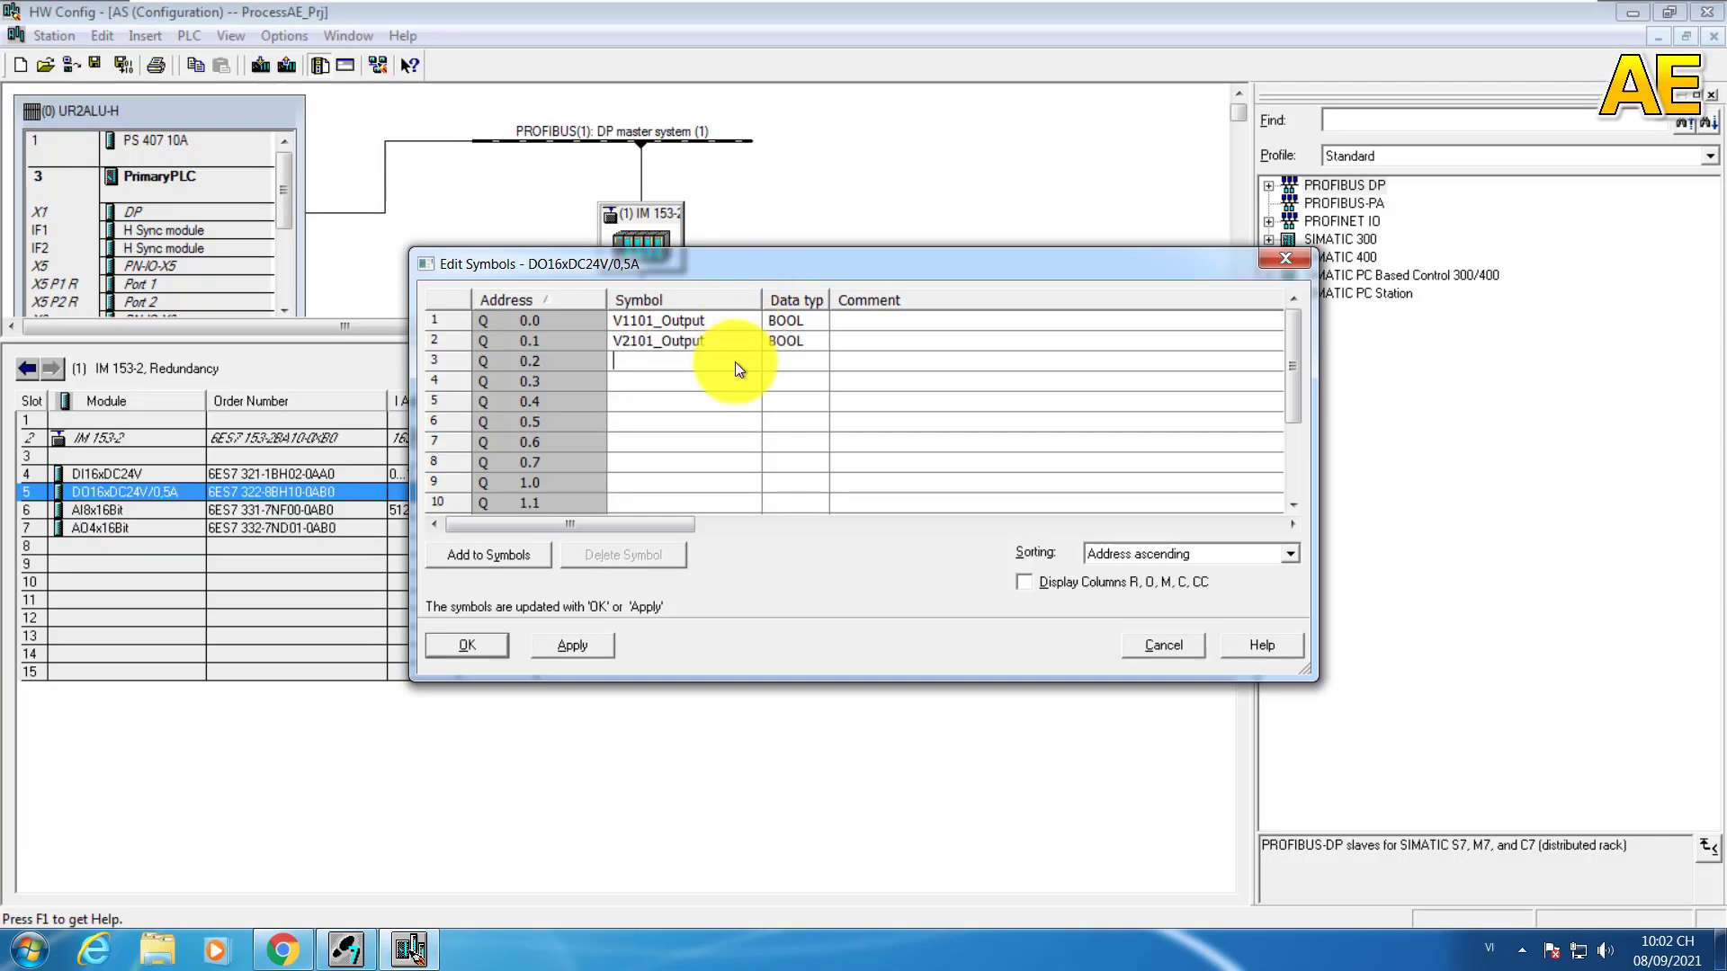
key("alt+Tab")
left_click(748, 281)
key("ctrl+c")
key("alt+Tab")
left_click(688, 378)
key("alt+Tab")
Step: Paste PUMP4121_Output and PUMP5121_Output as symbols for Q0.4 and Q0.5
left_click(769, 344)
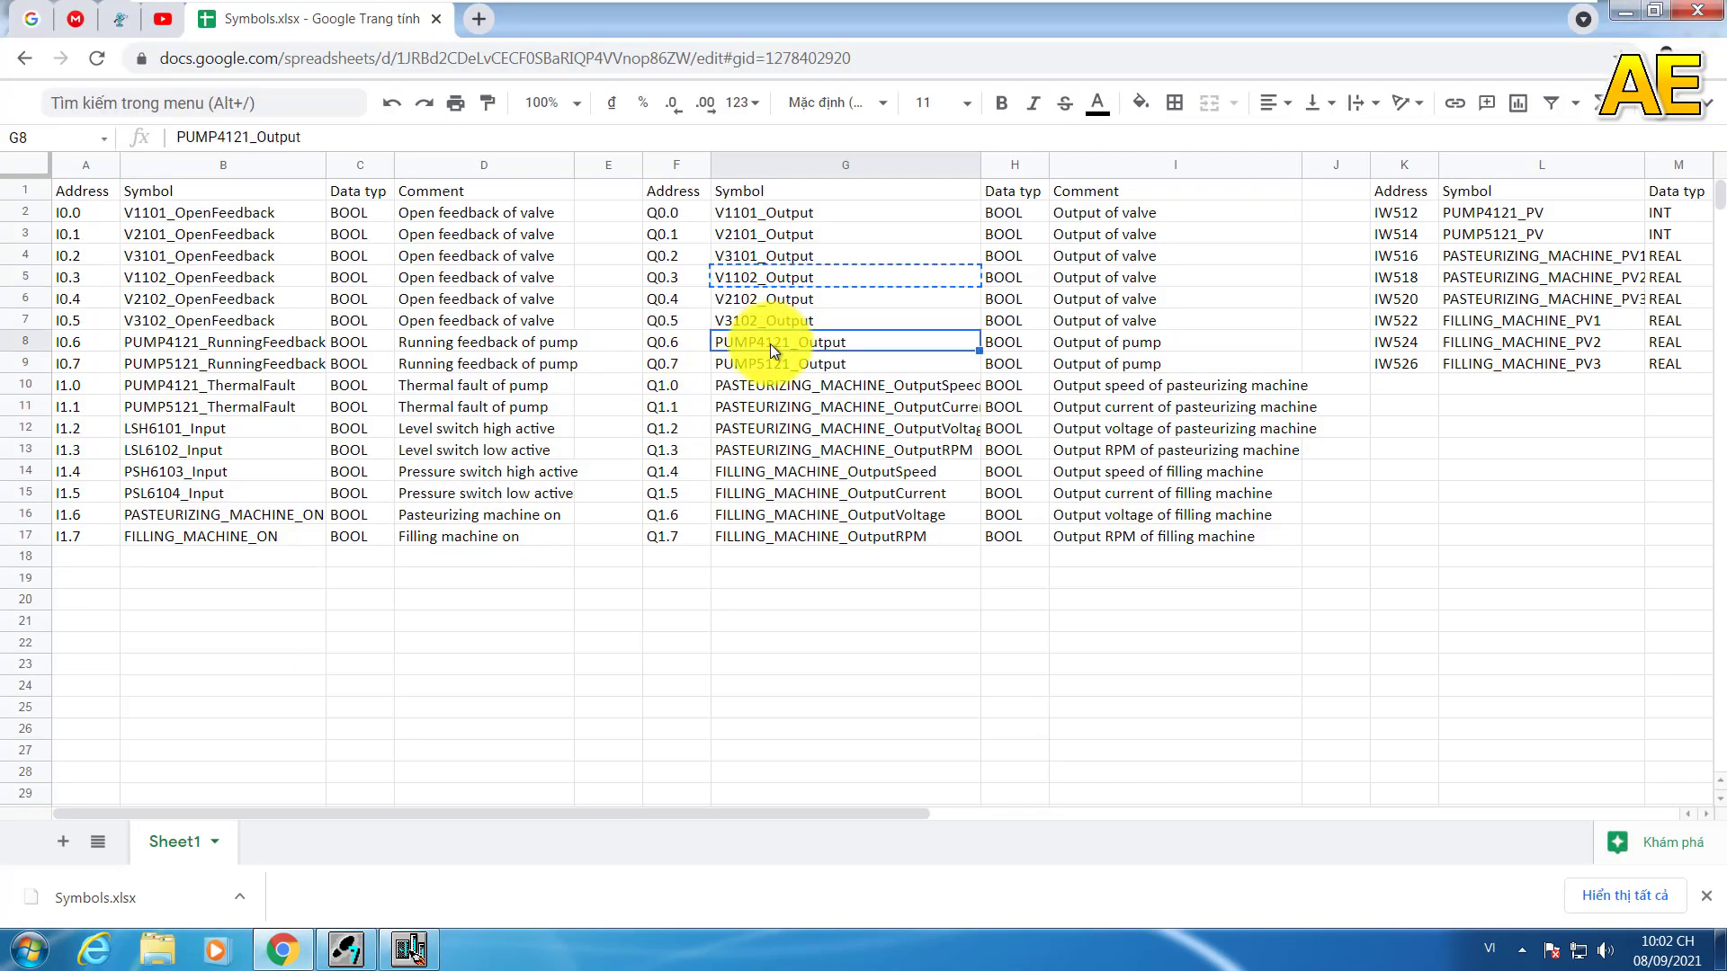
key("ctrl+c")
key("alt+Tab")
left_click(704, 401)
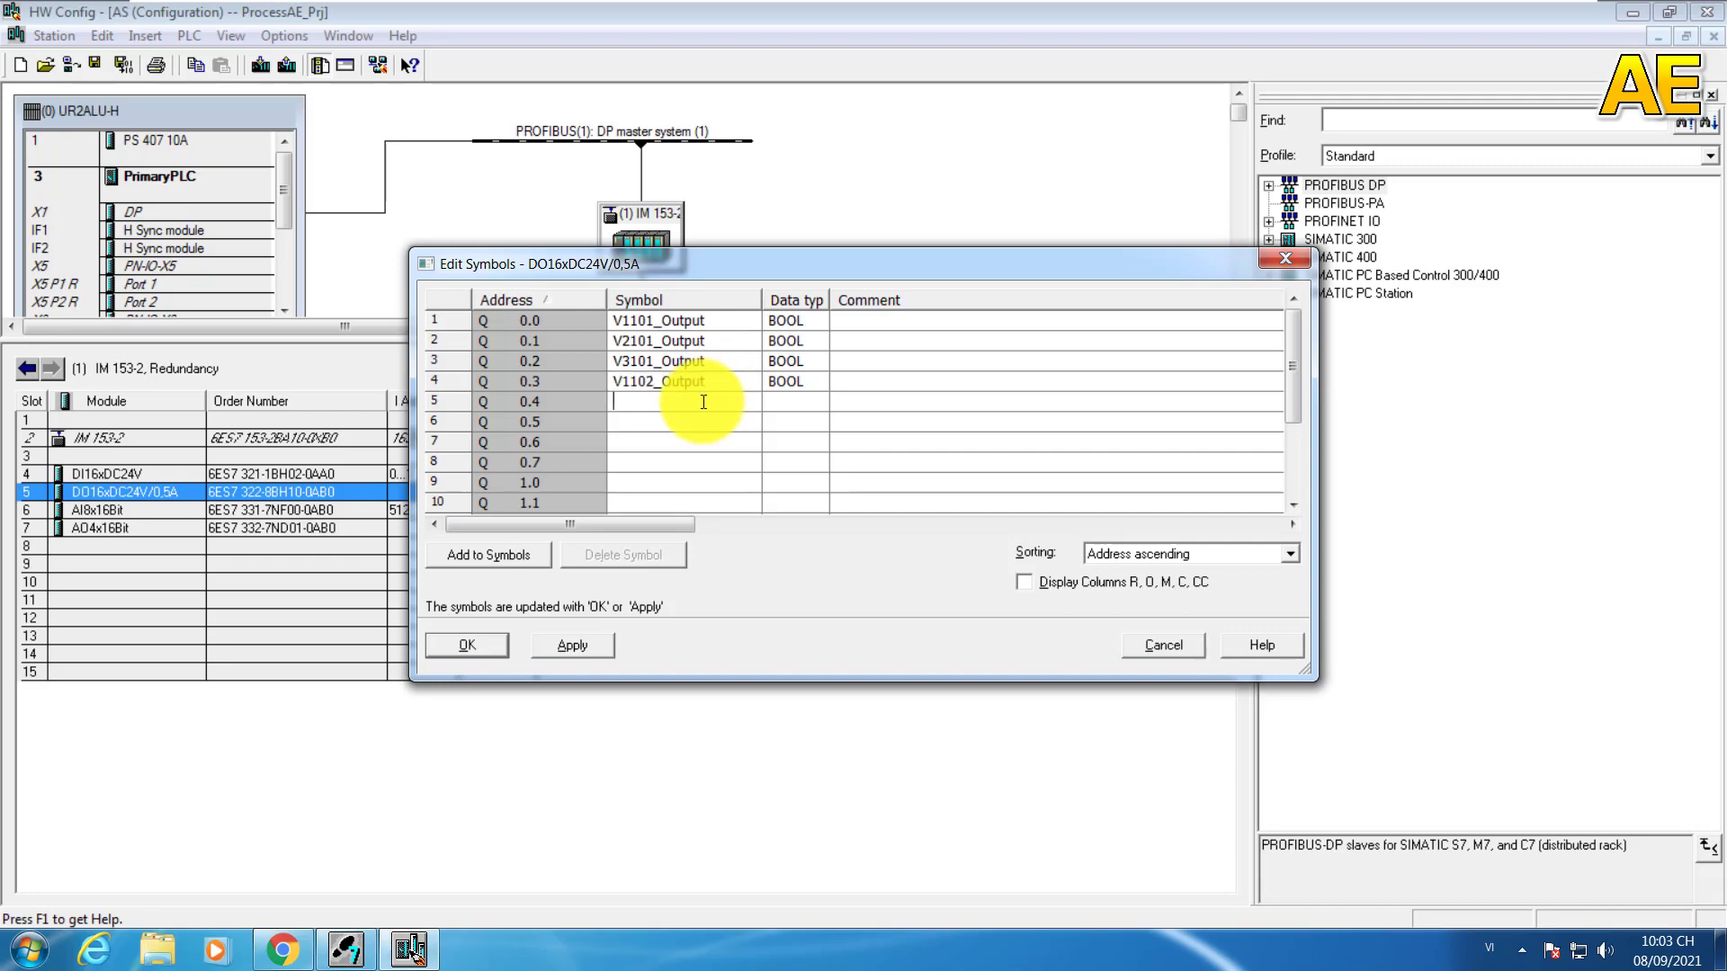
key("ctrl+v")
key("alt+Tab")
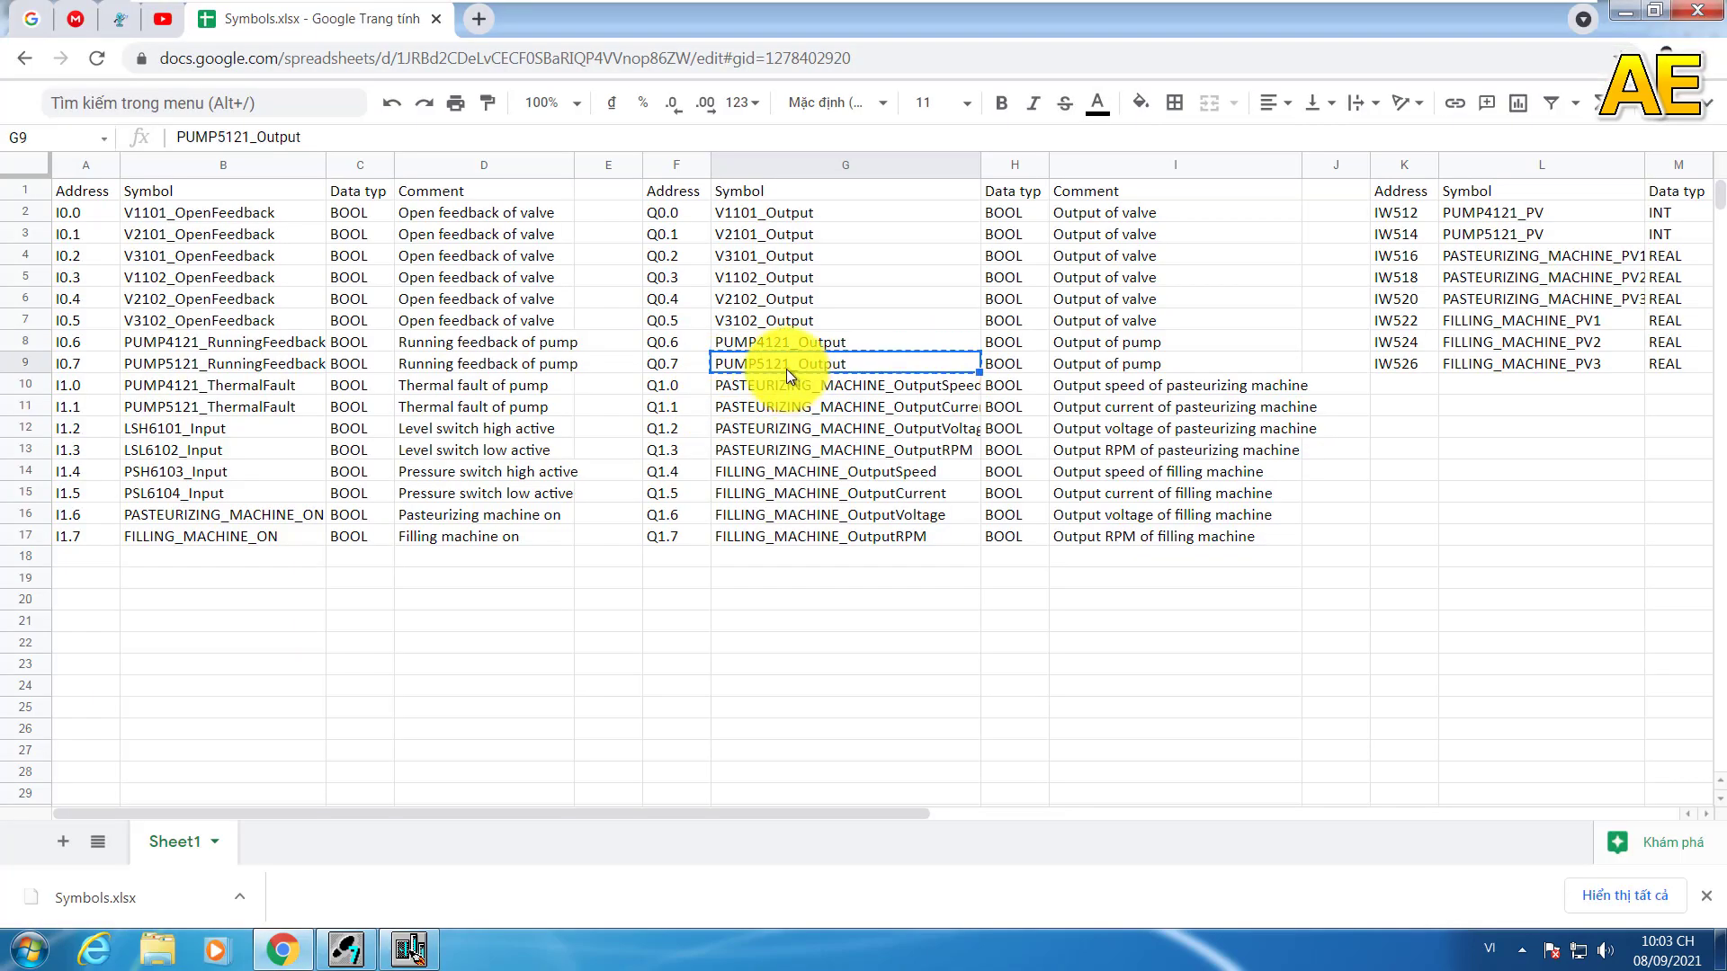
key("alt+Tab")
left_click(733, 422)
key("ctrl+v")
key("alt+Tab")
Step: Paste the pasteurizing machine speed symbol into Q0.6 and widen the Symbol column
left_click(885, 389)
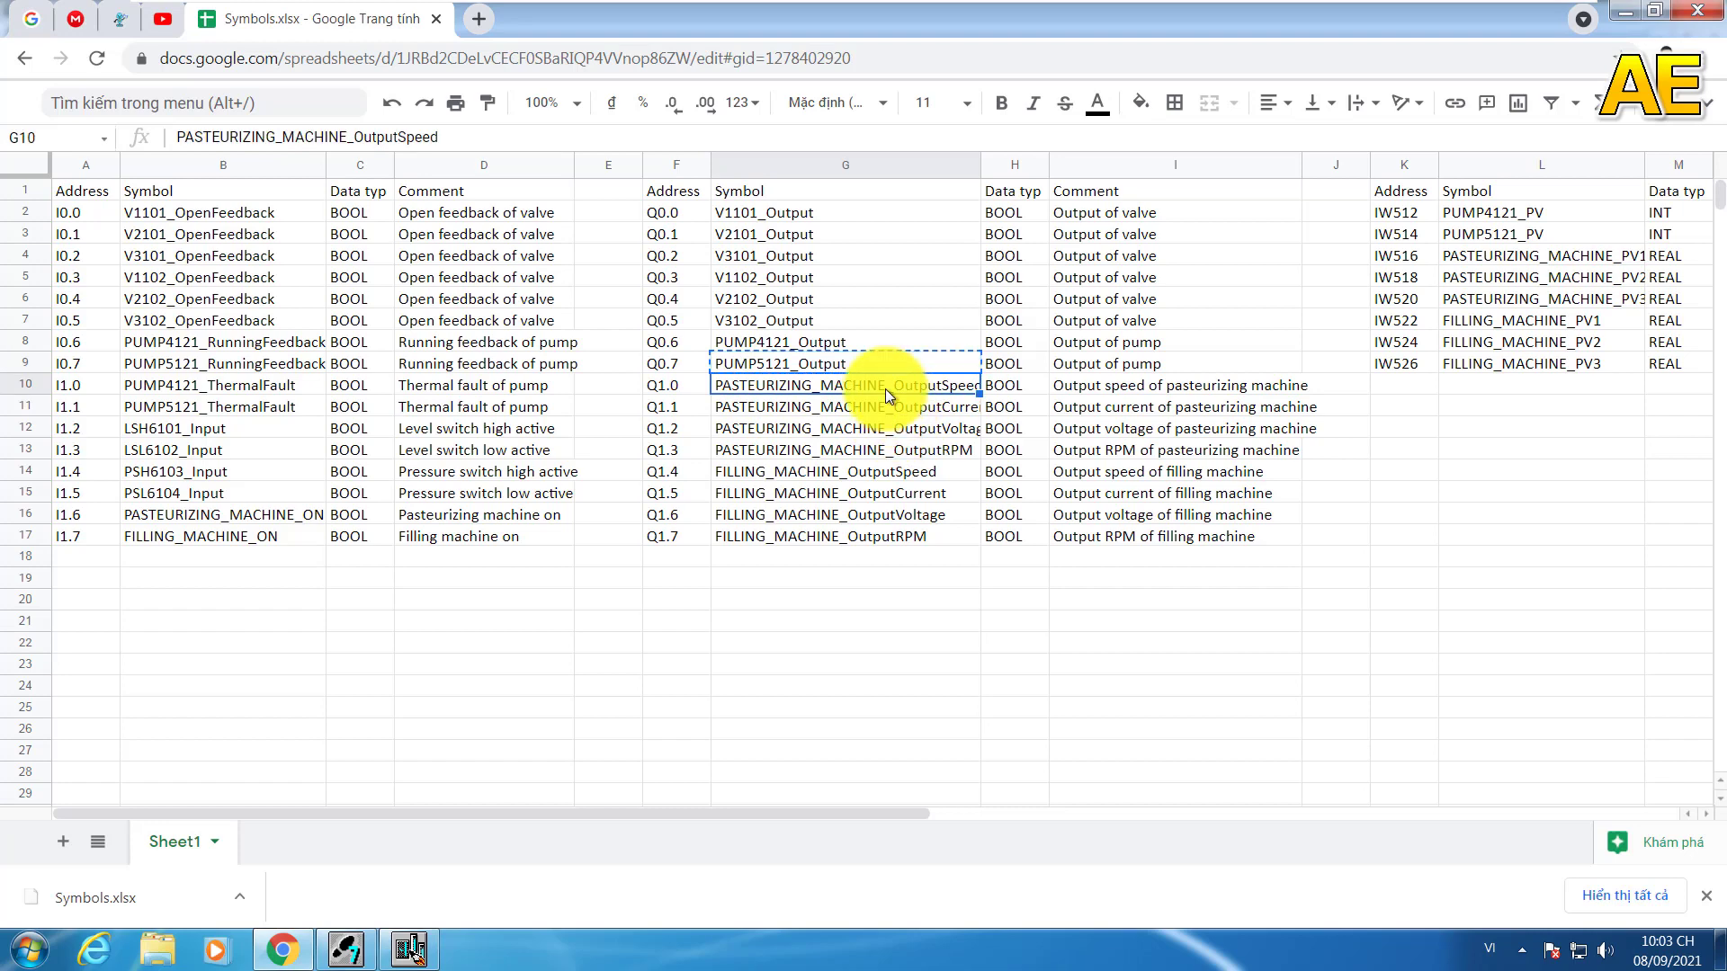
key("ctrl+c")
key("alt+Tab")
left_click(693, 441)
left_click(692, 441)
key("ctrl+v")
double_click(760, 304)
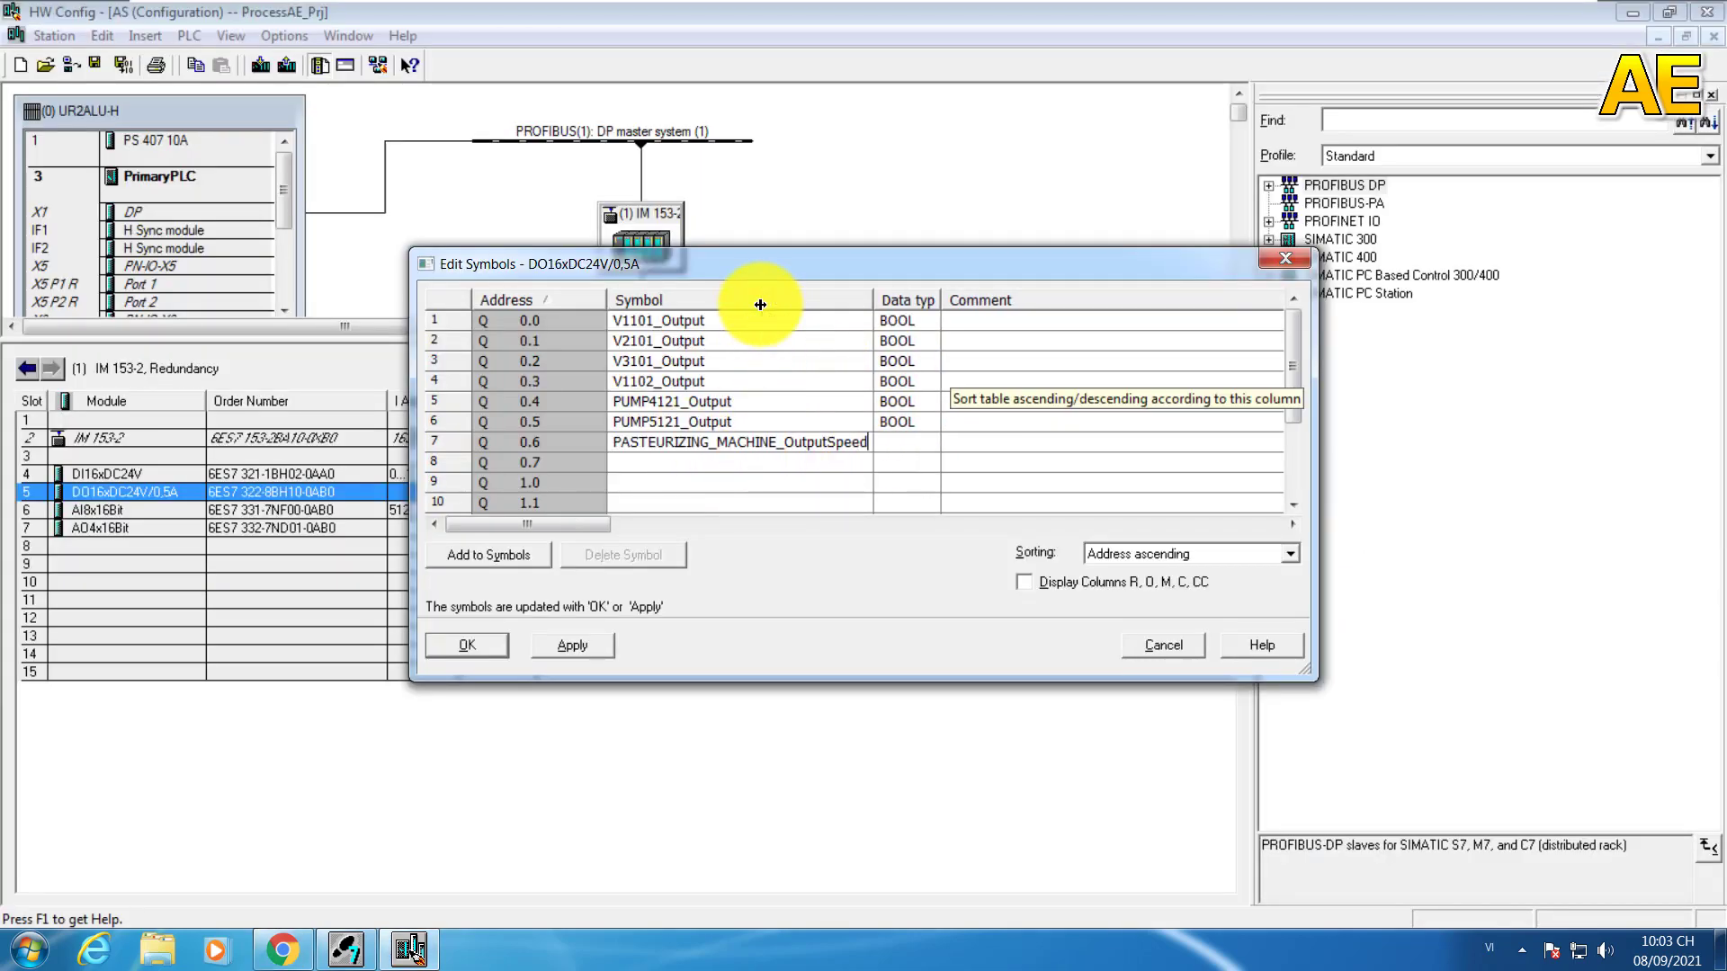
left_click(751, 467)
key("alt+Tab")
key("alt+Tab")
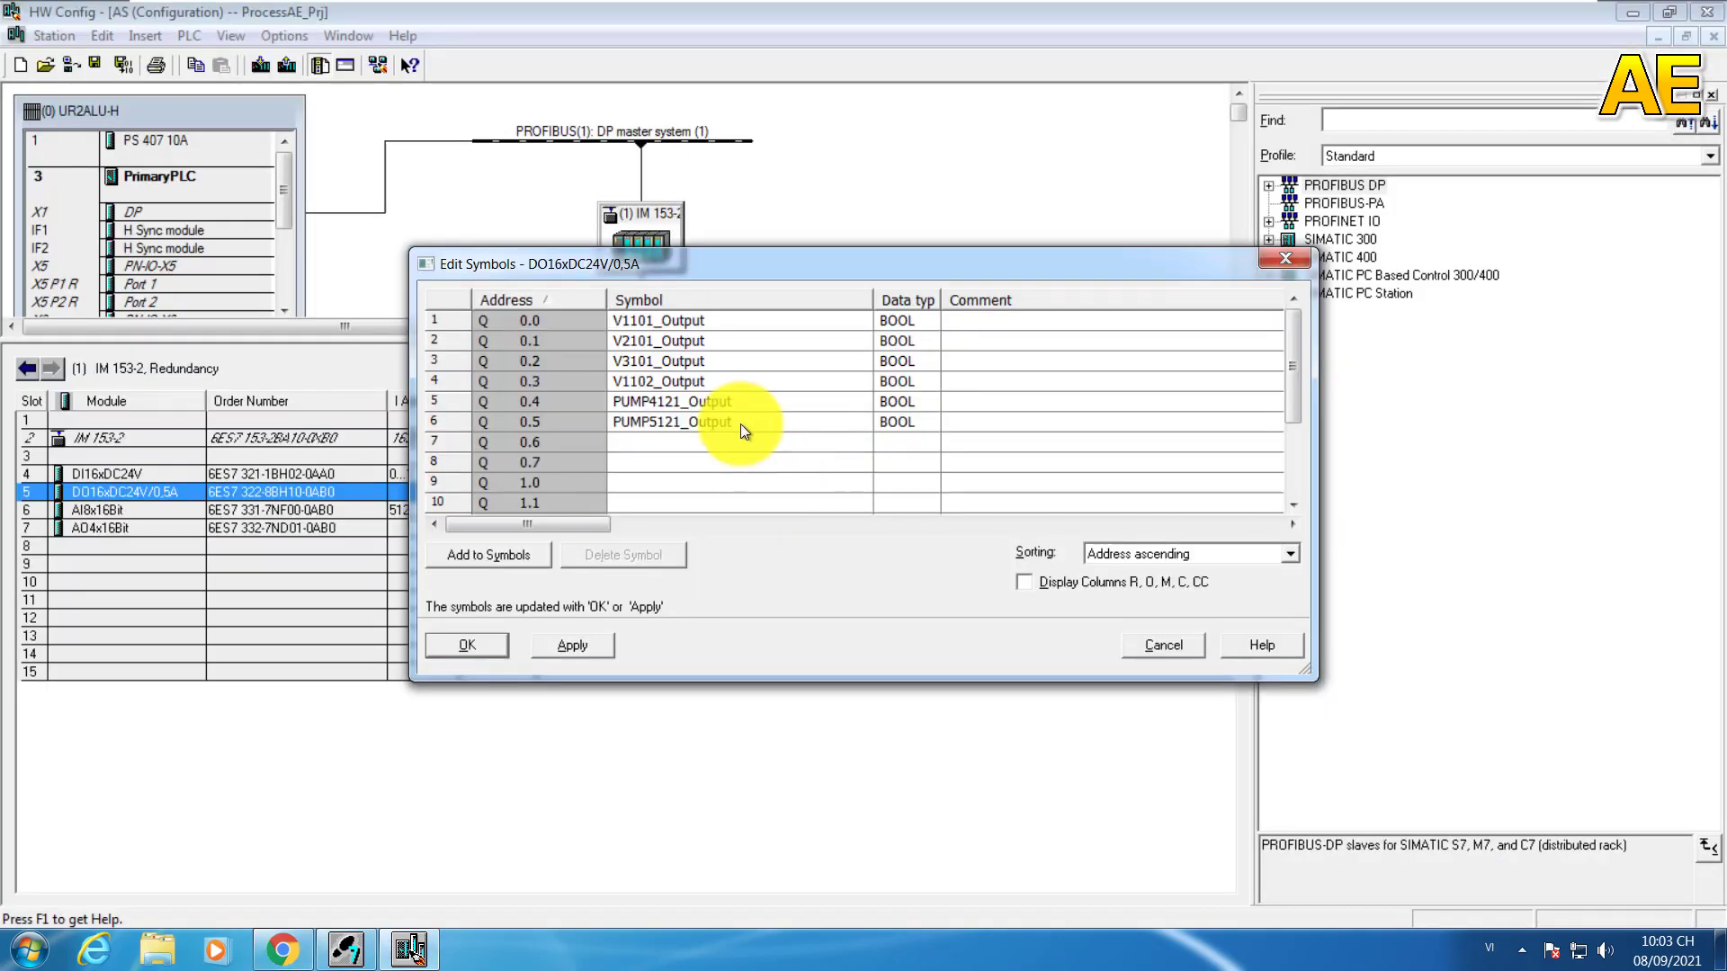
Step: Paste PASTEURIZING_MACHINE_OutputSpeed into Q0.6 and shorten it to PAS_MACHINE_OutputSpeed
left_click(734, 435)
key("ctrl+v")
left_click(752, 472)
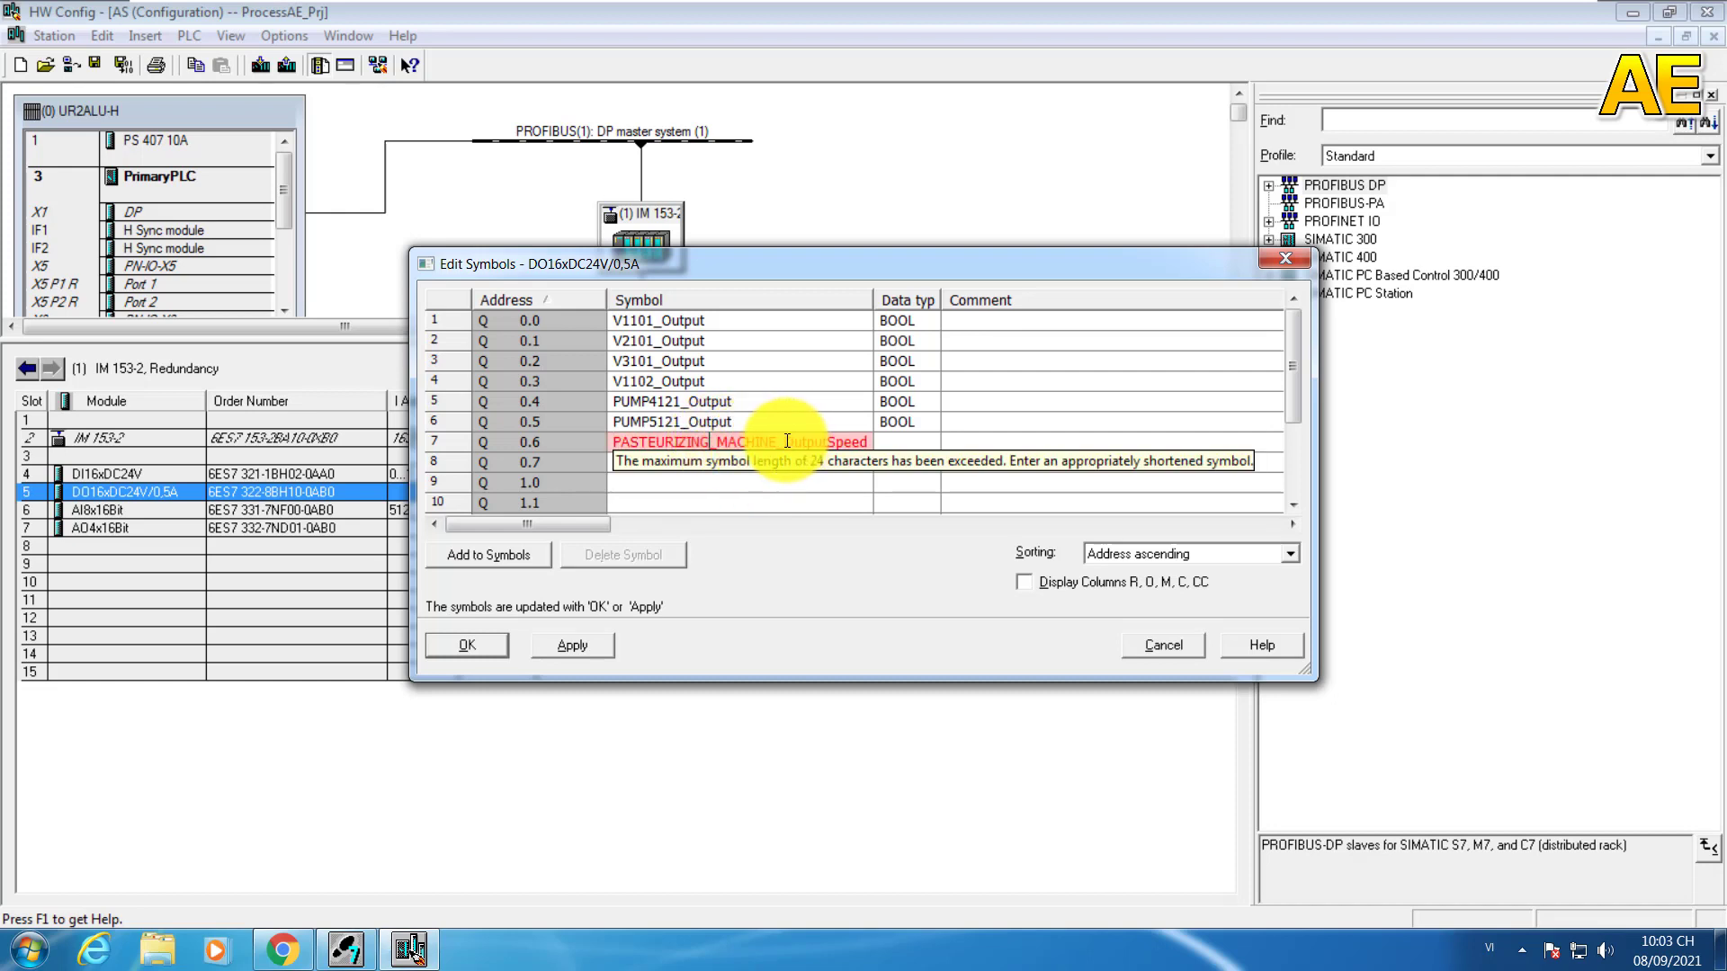
left_click_drag(709, 441, 640, 438)
key("BackSpace")
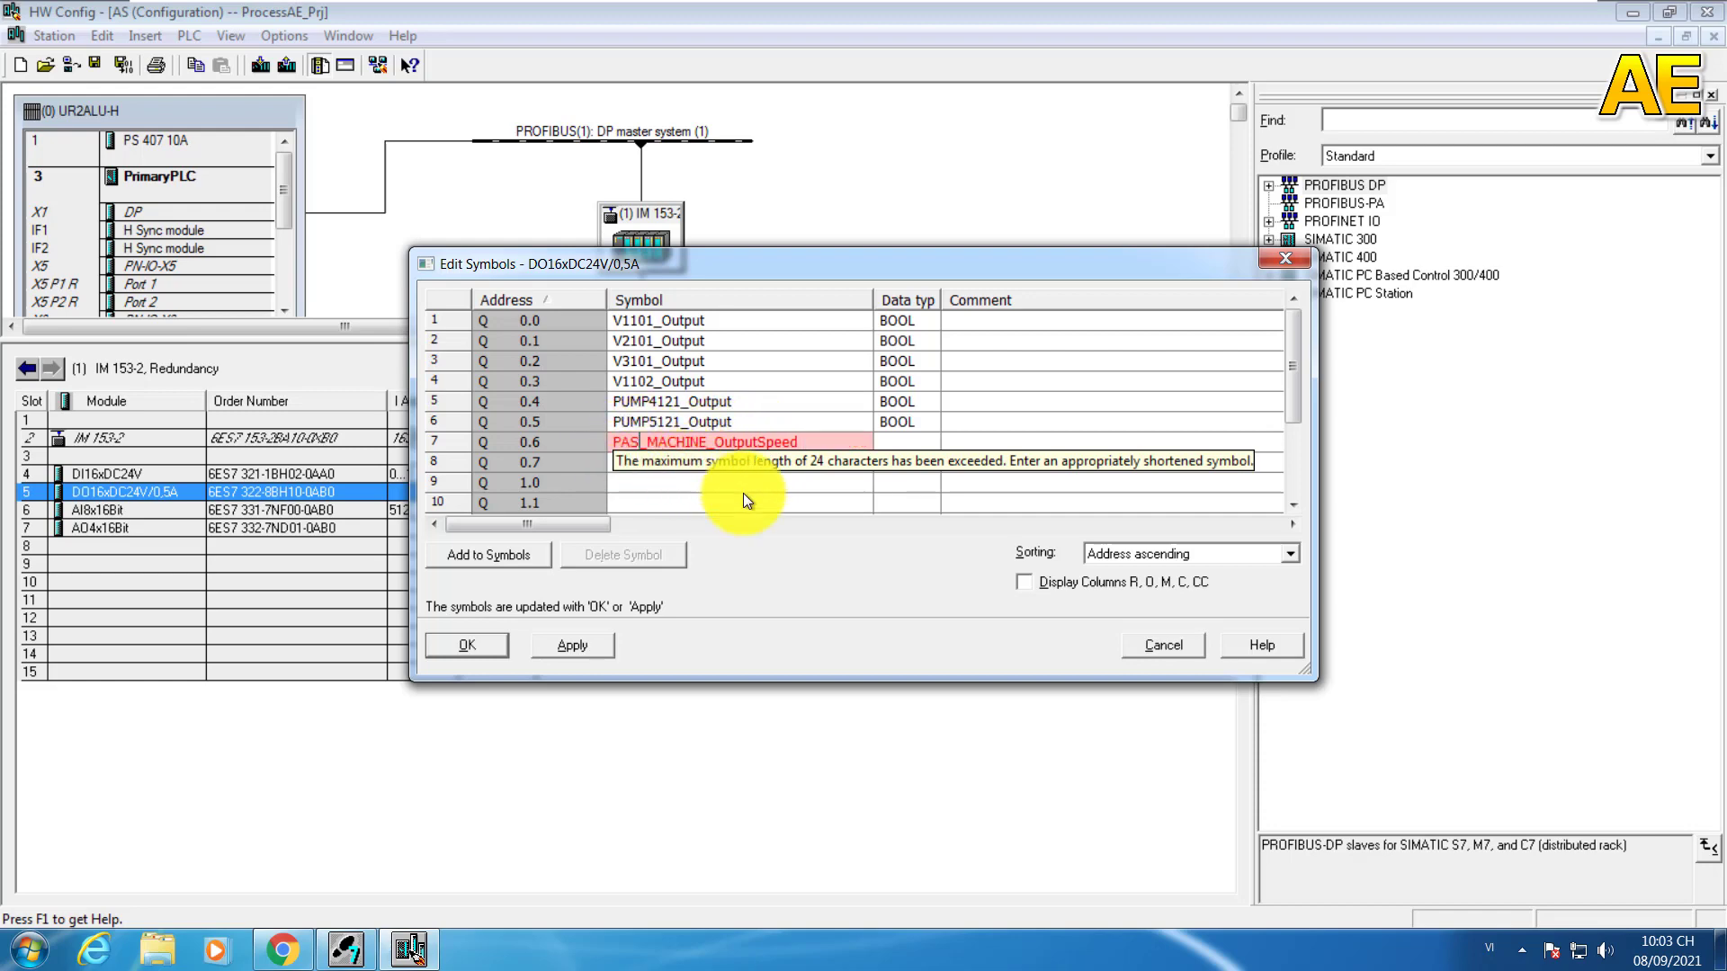
key("Return")
Step: Paste the pasteurizing current symbol for Q0.7 and delete 'TEURIZING' from it
key("alt+Tab")
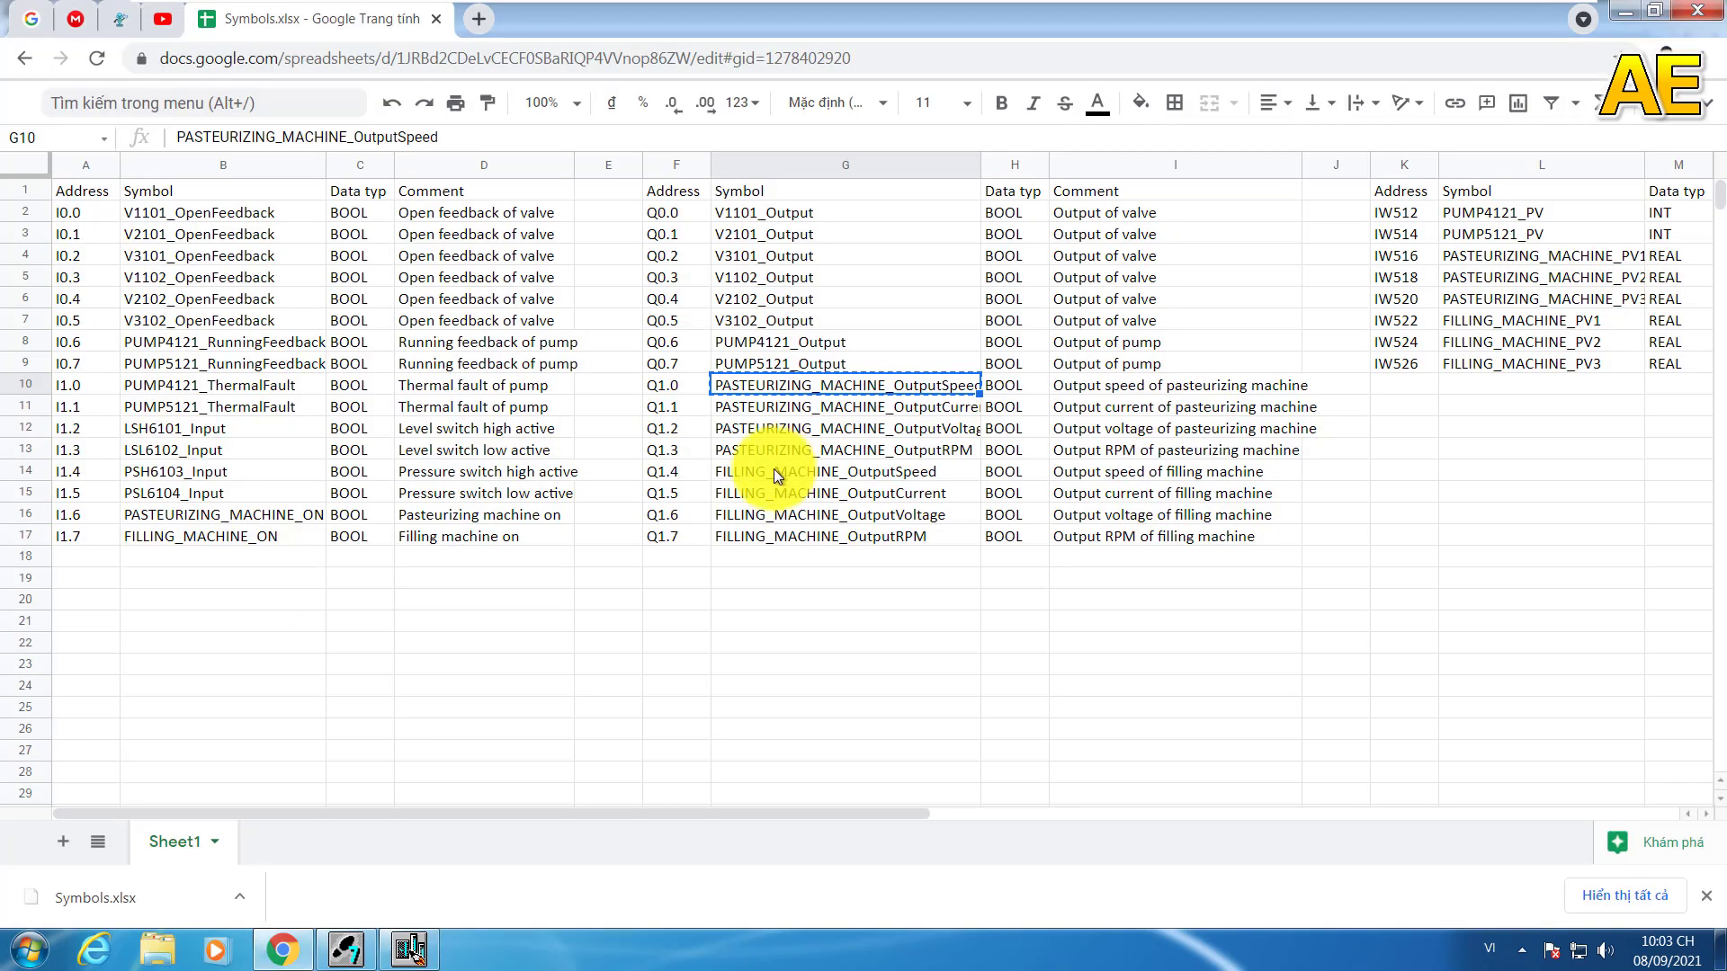
left_click(855, 419)
left_click(856, 410)
key("ctrl+c")
key("alt+Tab")
key("ctrl+v")
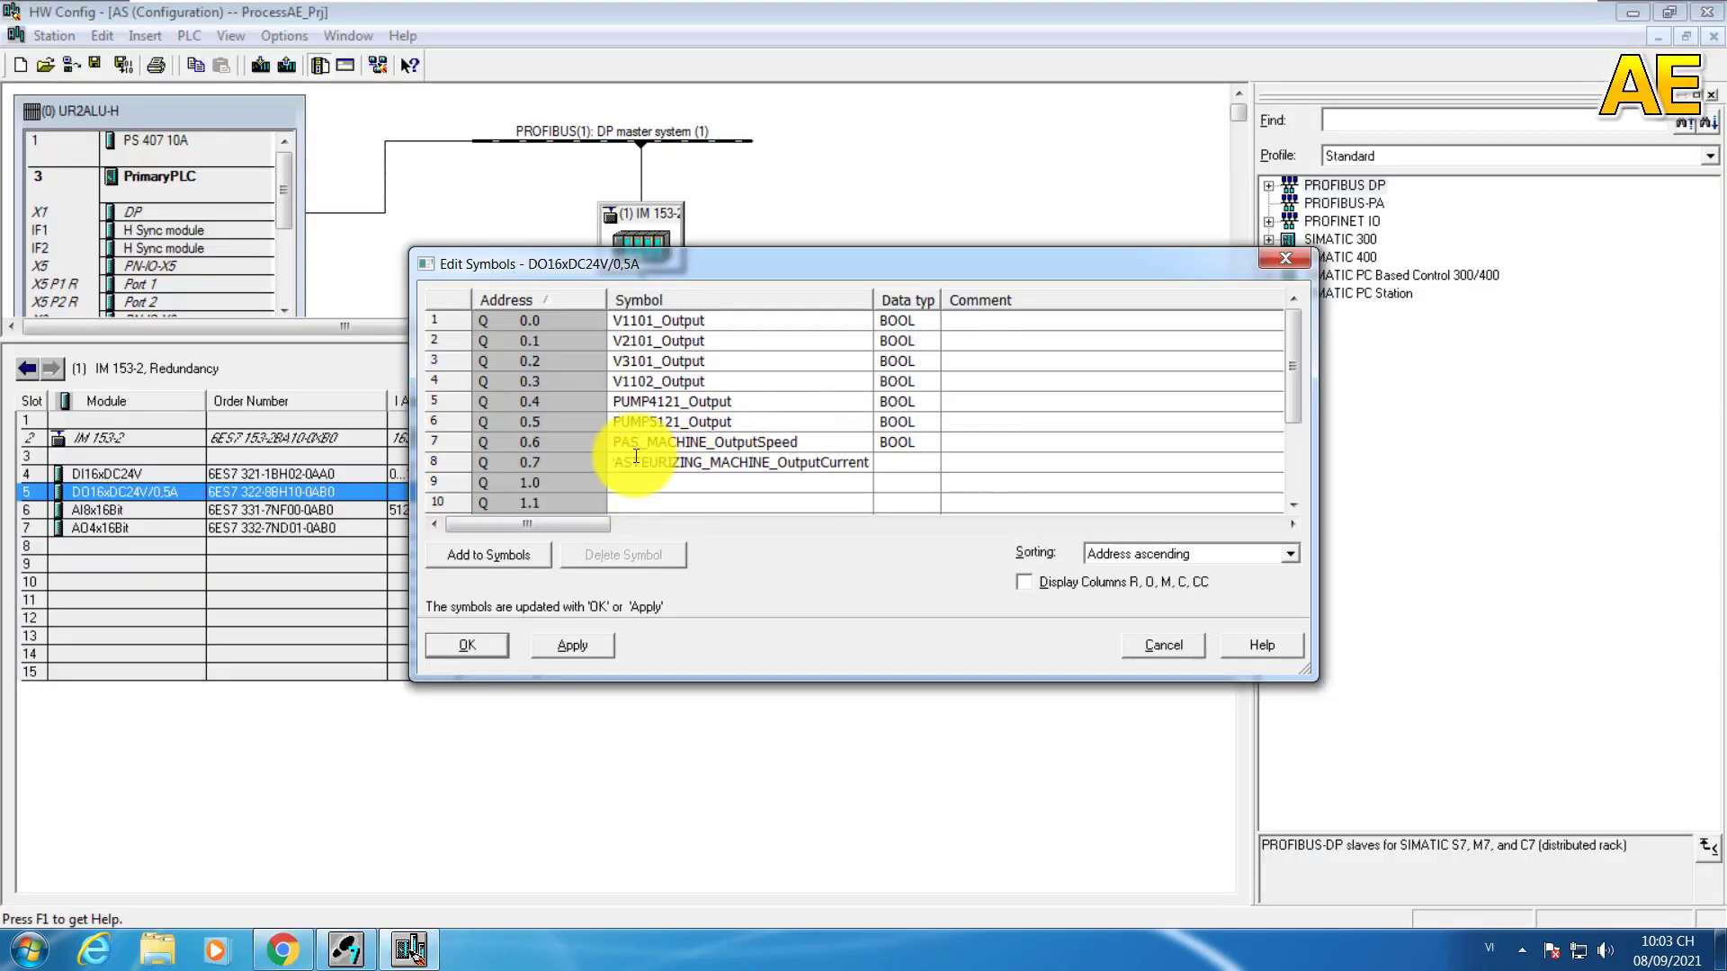
left_click_drag(632, 464, 700, 465)
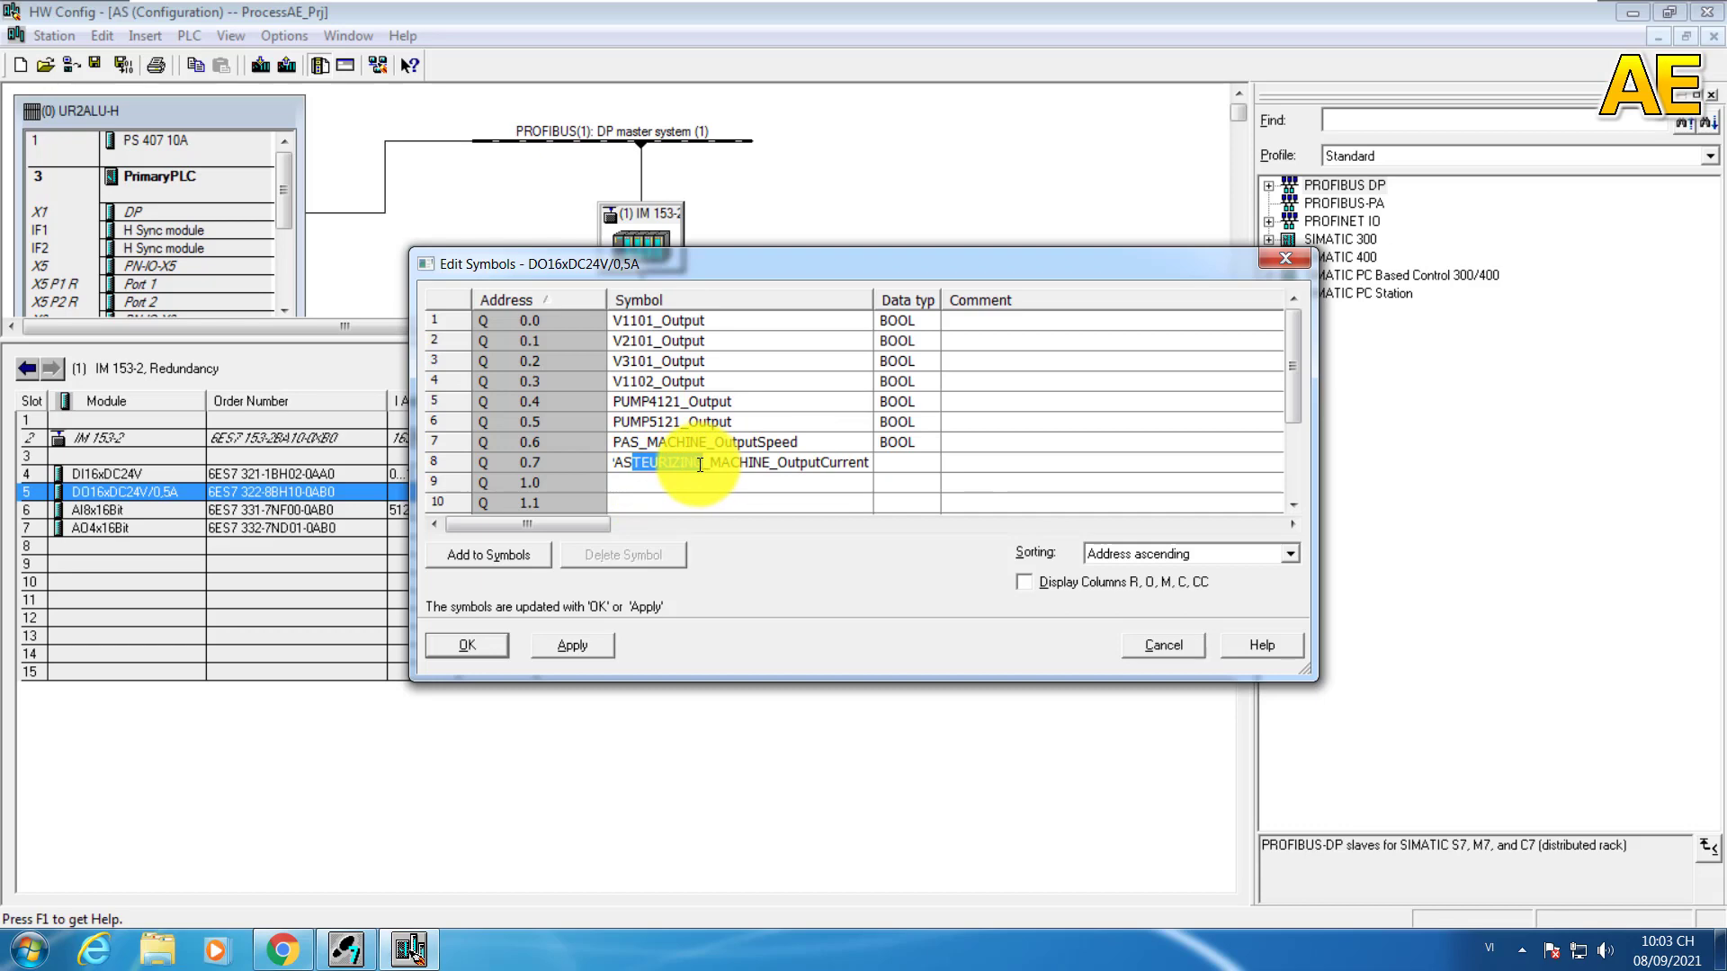
key("Delete")
left_click(898, 461)
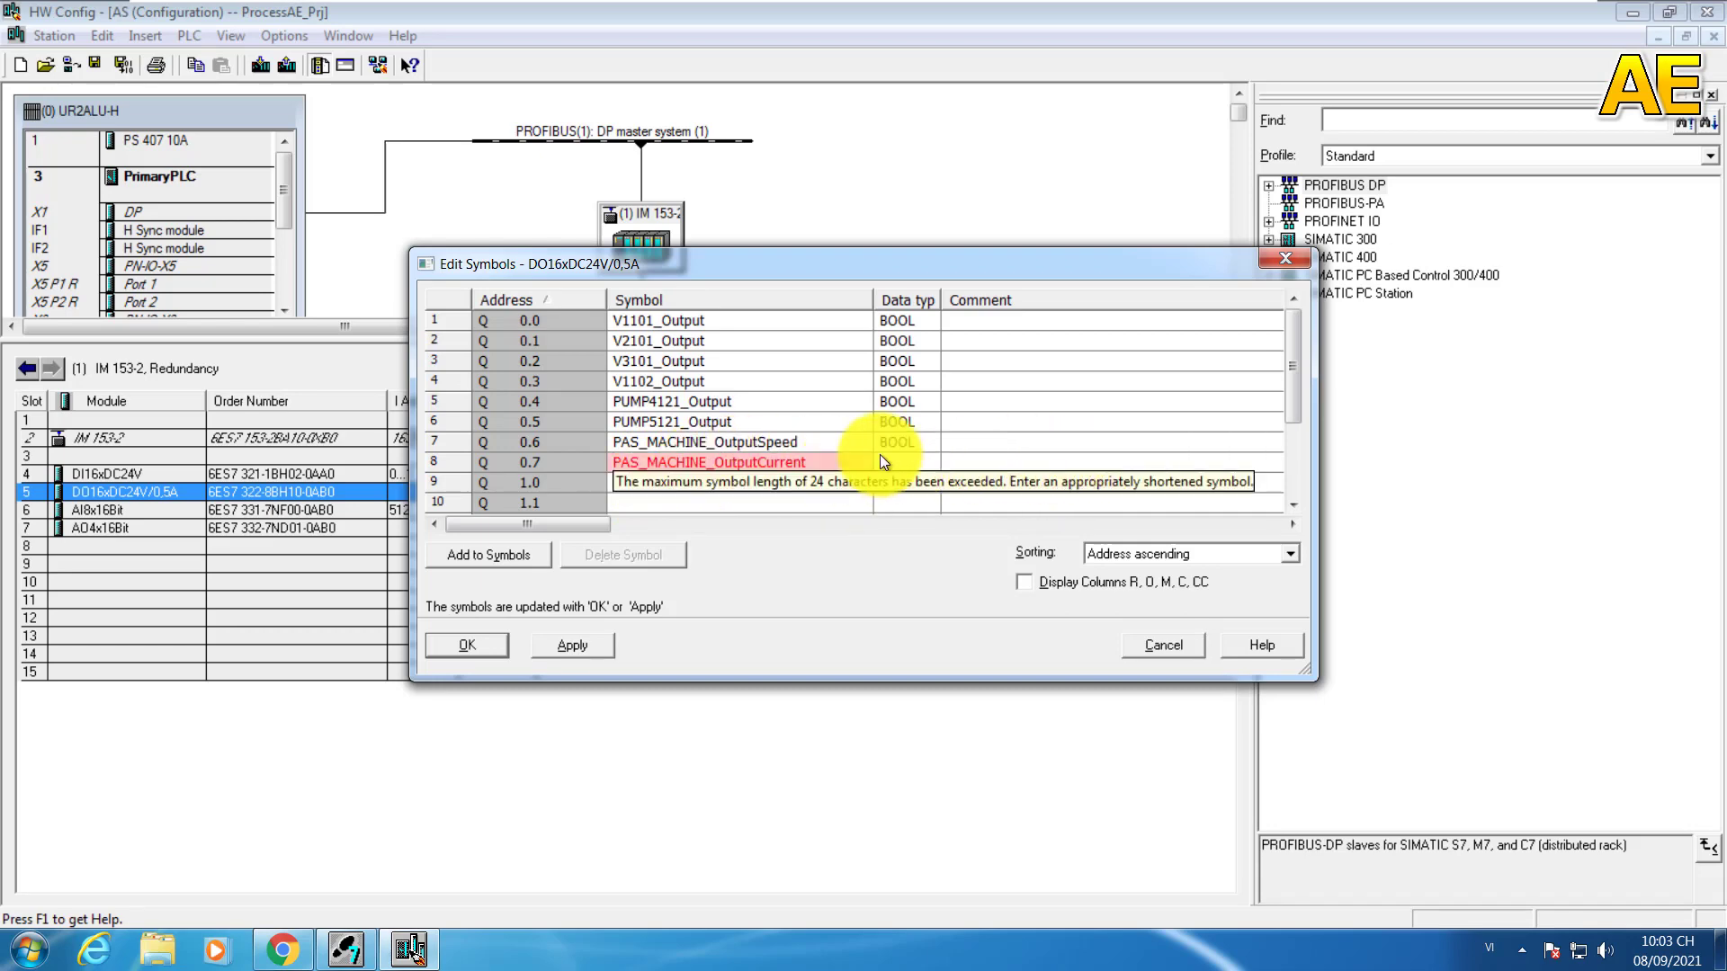
key("alt+Tab")
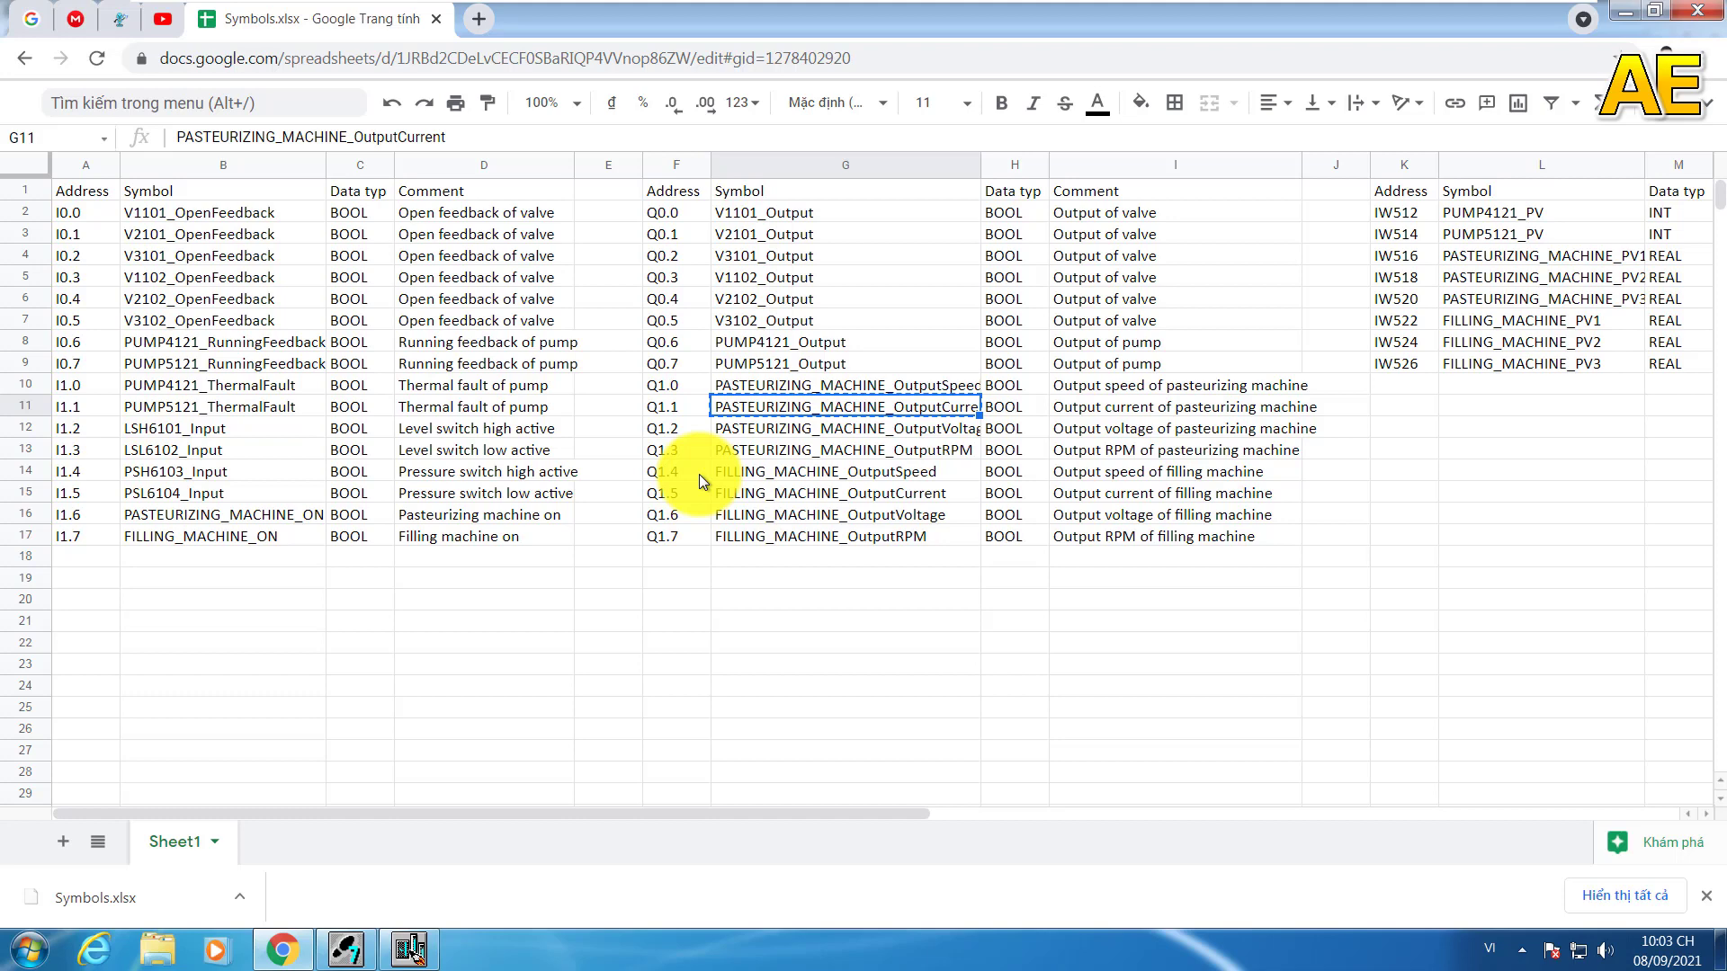
key("alt+Tab")
Step: Recheck the Q0.6 symbol, abandon the too-long Q0.7 symbol, and move to the Comment column
double_click(778, 441)
left_click(856, 434)
double_click(838, 435)
left_click(845, 439)
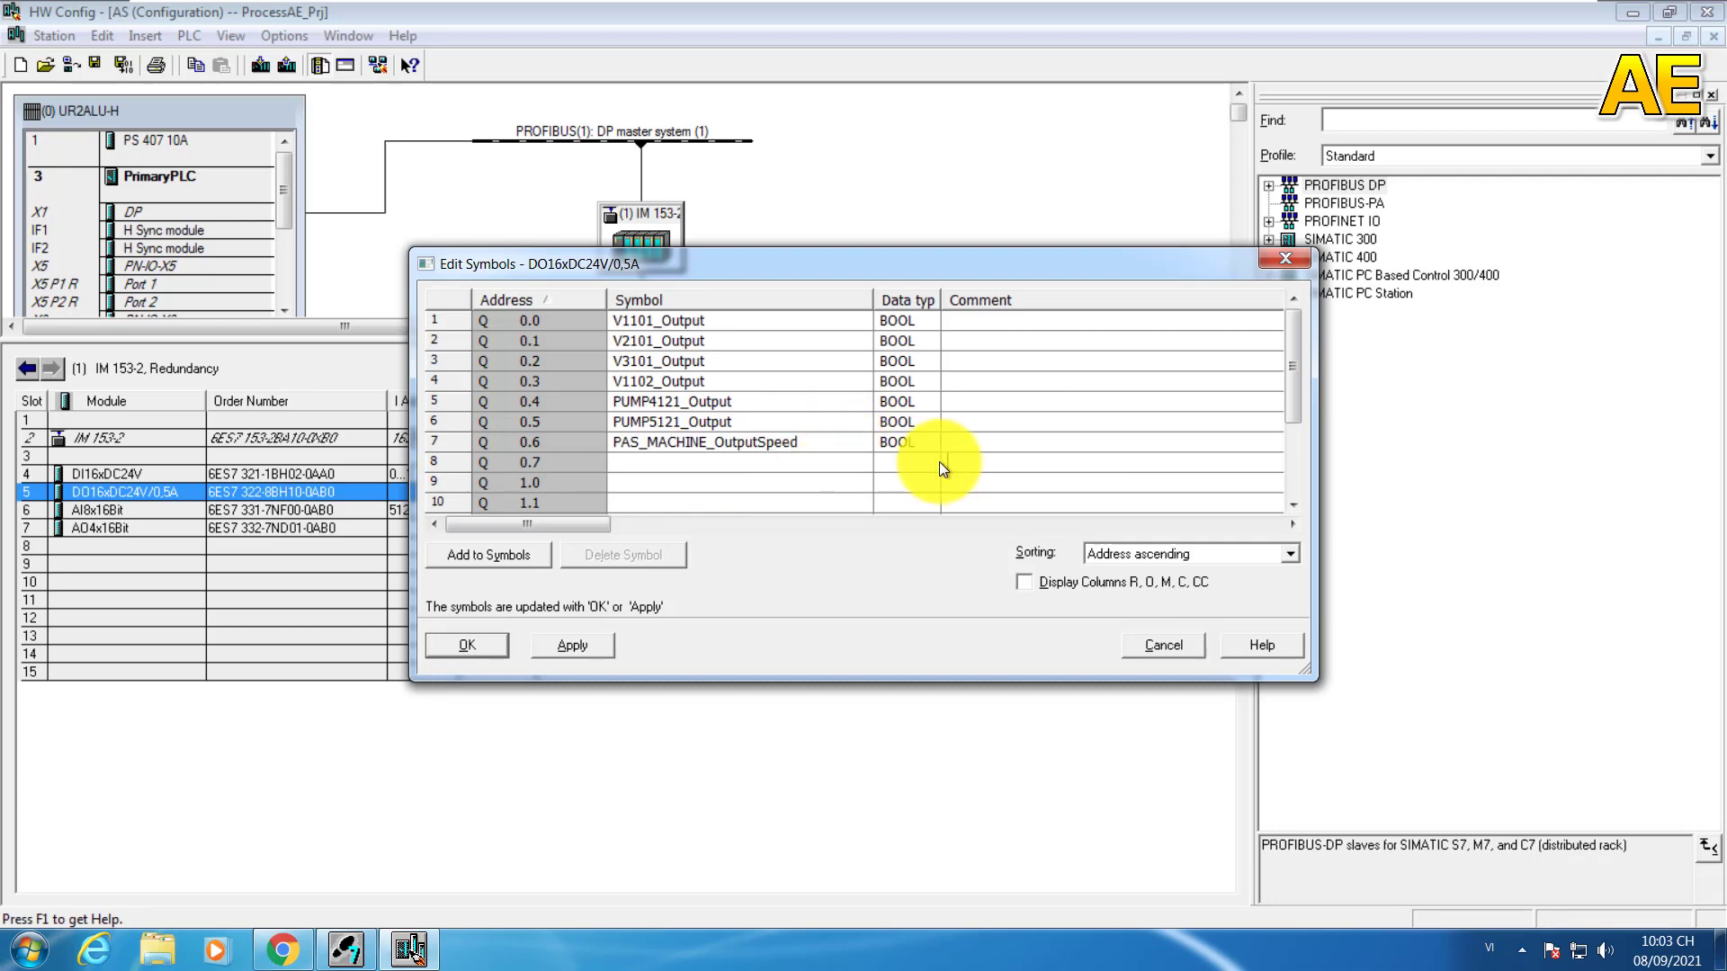
key("alt+Tab")
left_click(910, 537)
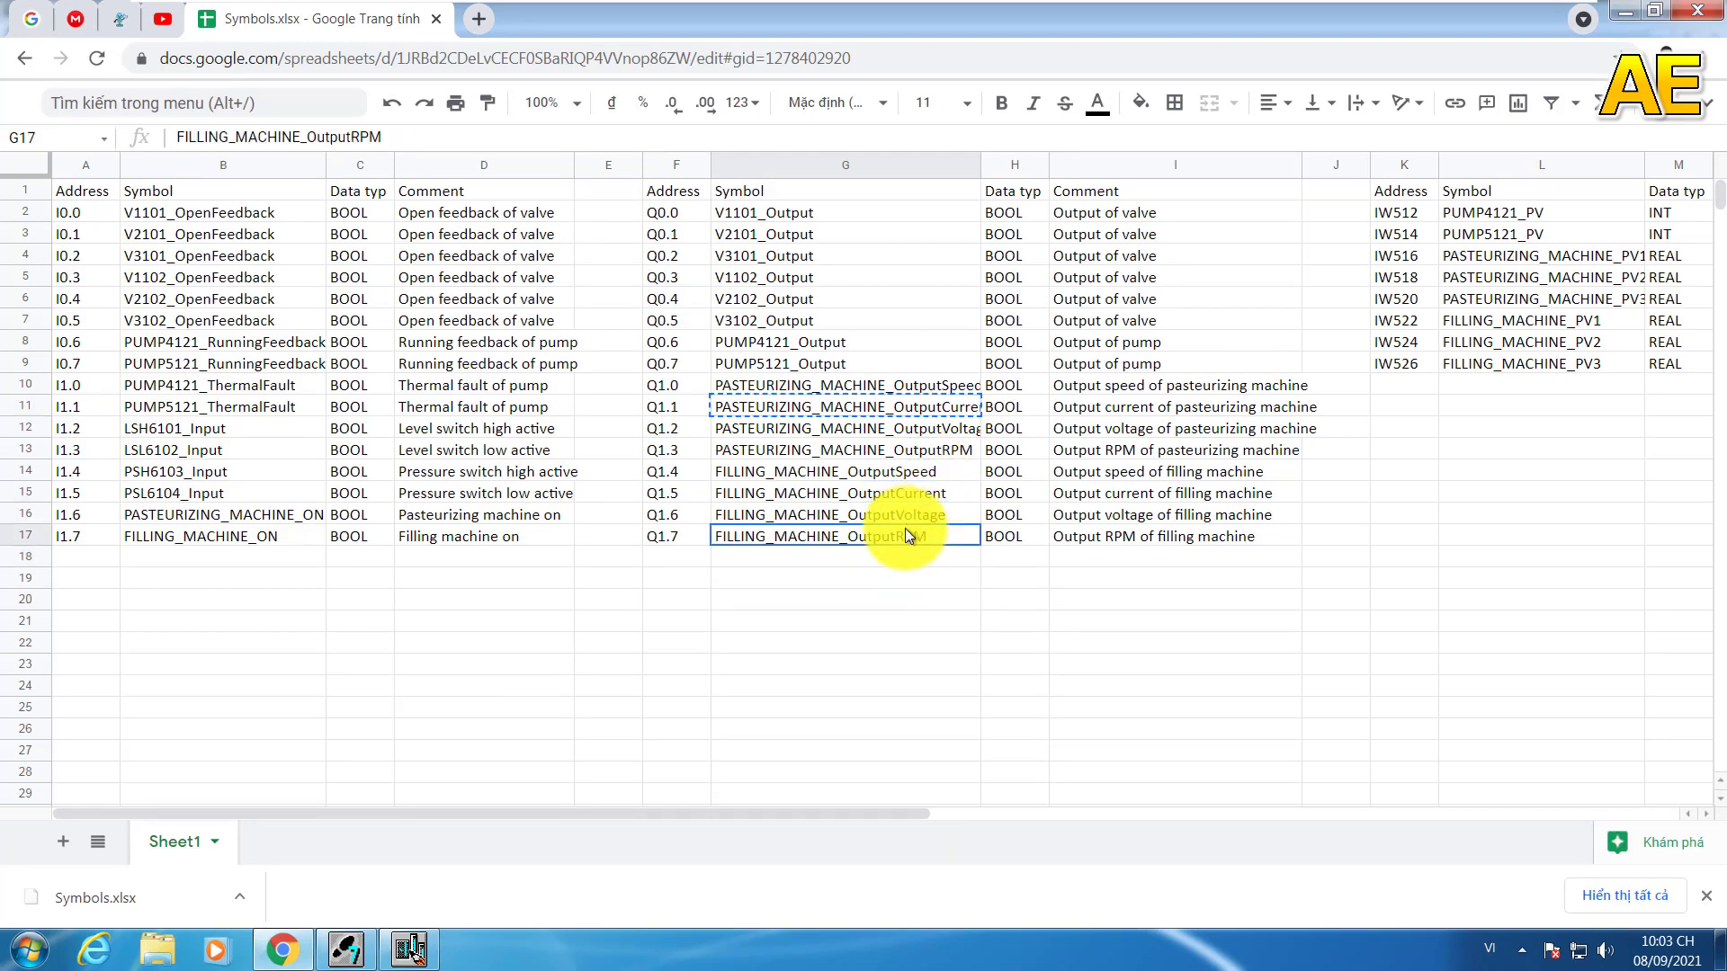
left_click(908, 491)
key("alt+Tab")
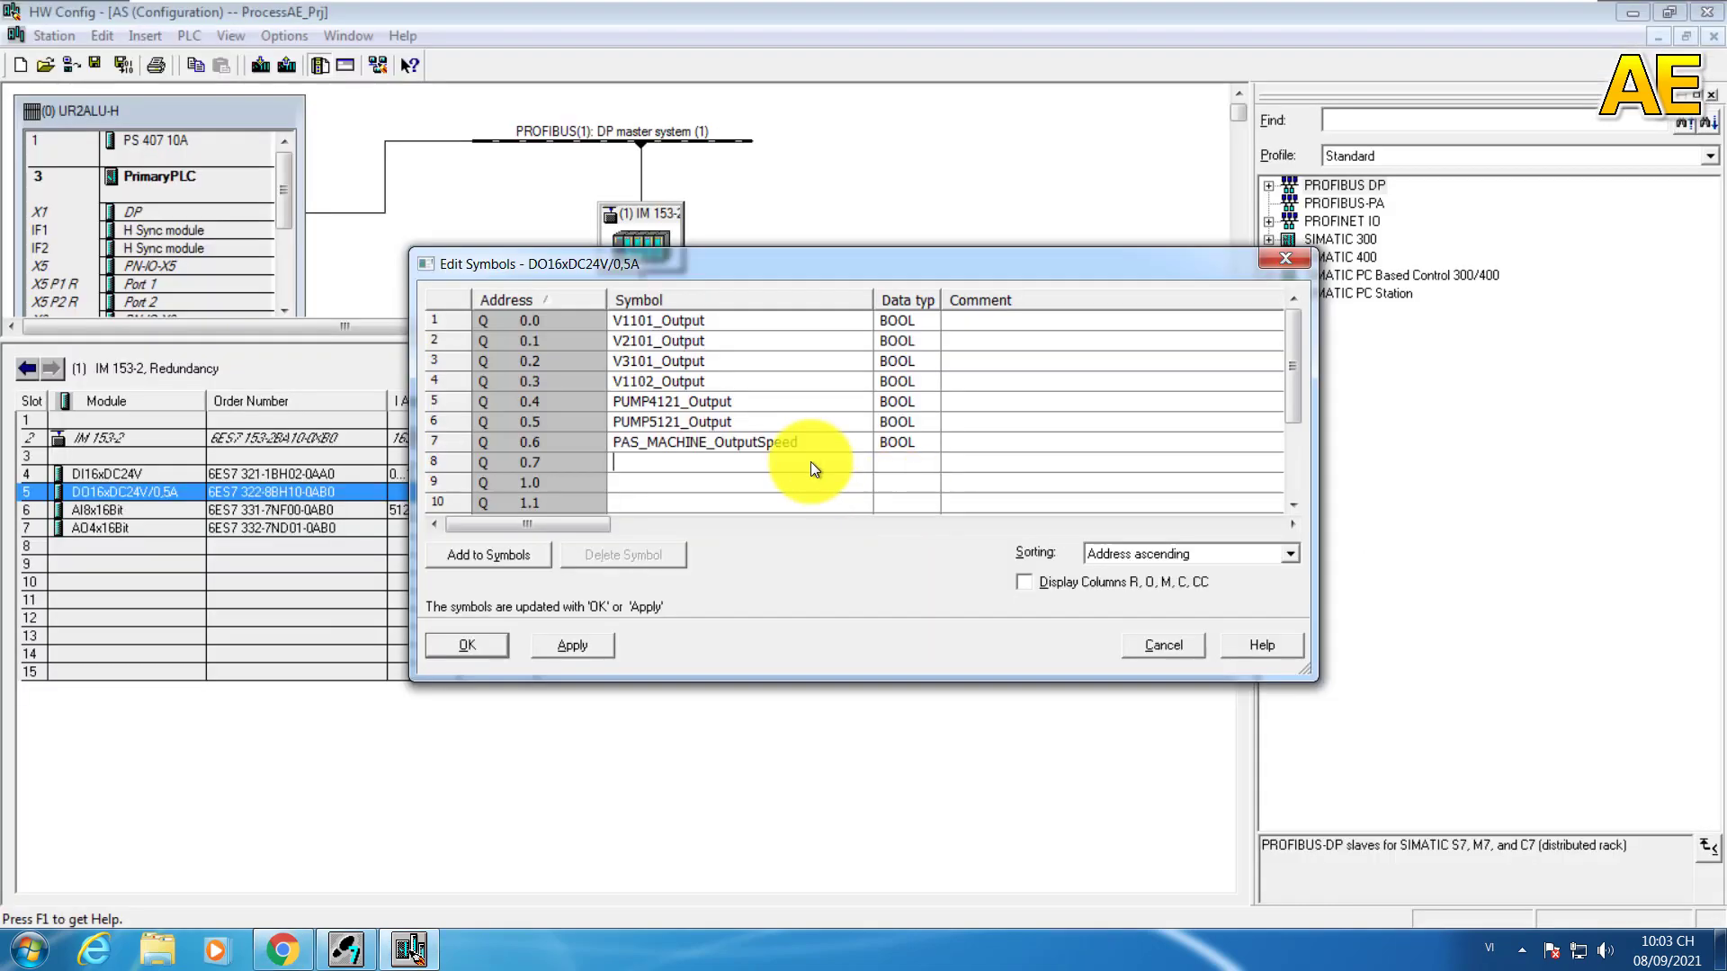
left_click(813, 428)
left_click(953, 442)
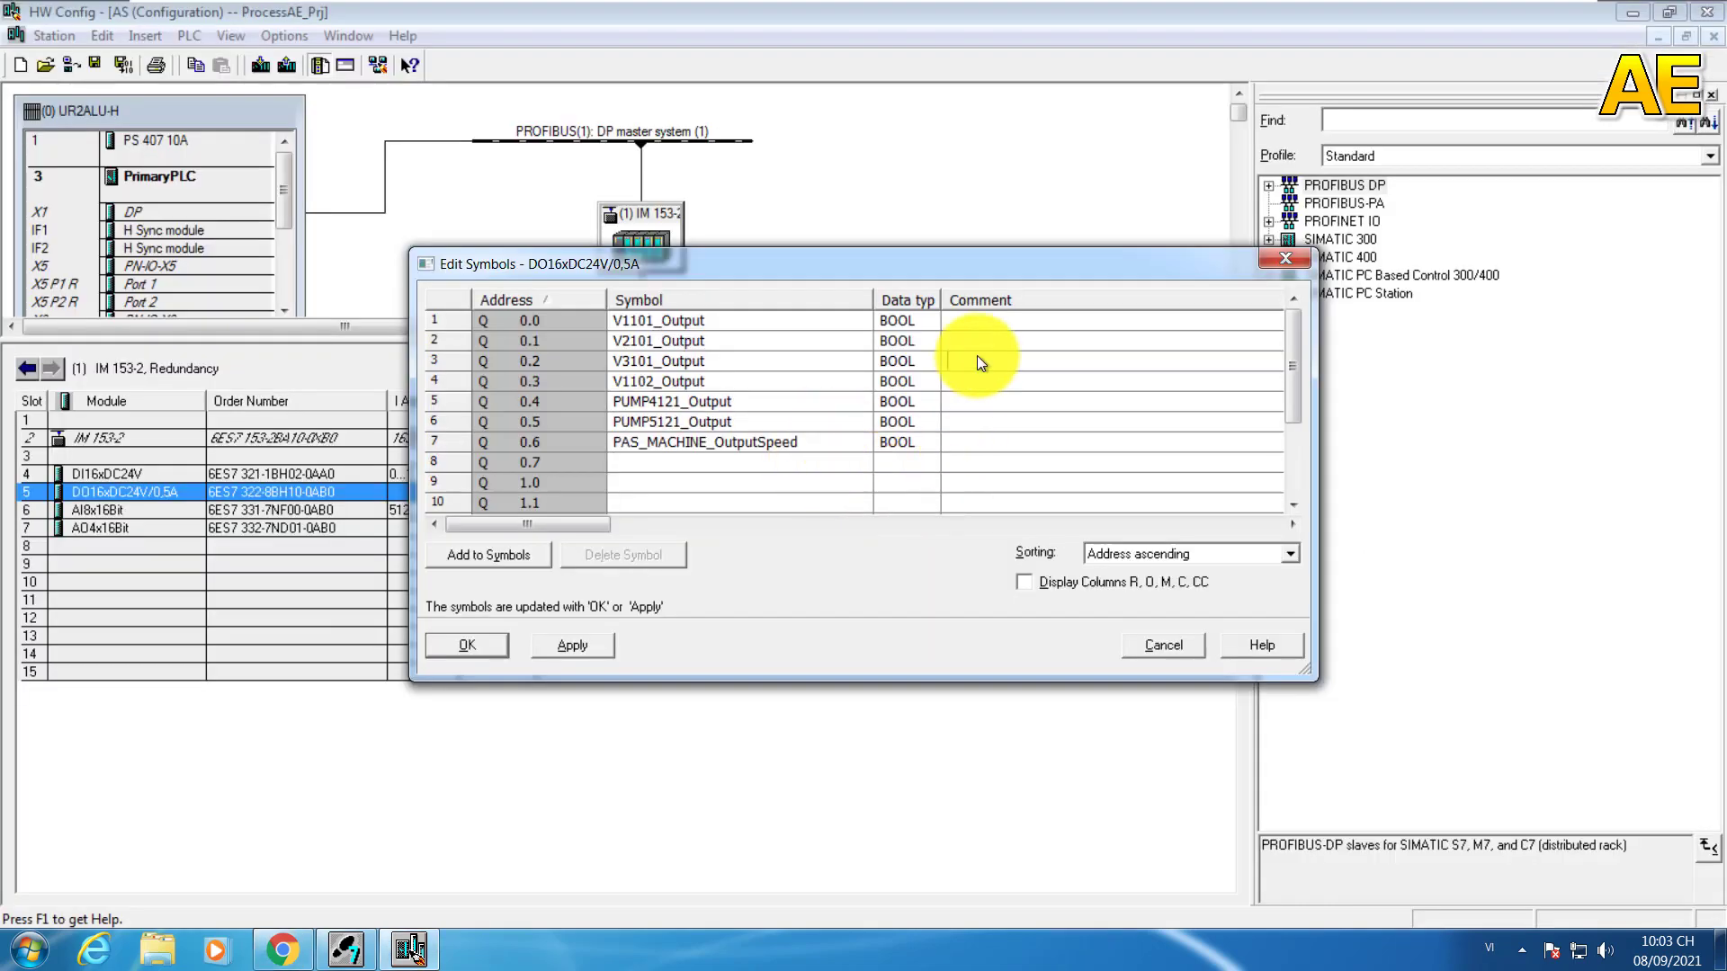
key("alt+Tab")
Step: Copy 'Output of valve' from the sheet into the Q0.0 and Q0.1 comments
left_click(1096, 213)
key("ctrl+c")
key("alt+Tab")
left_click(995, 320)
key("ctrl+v")
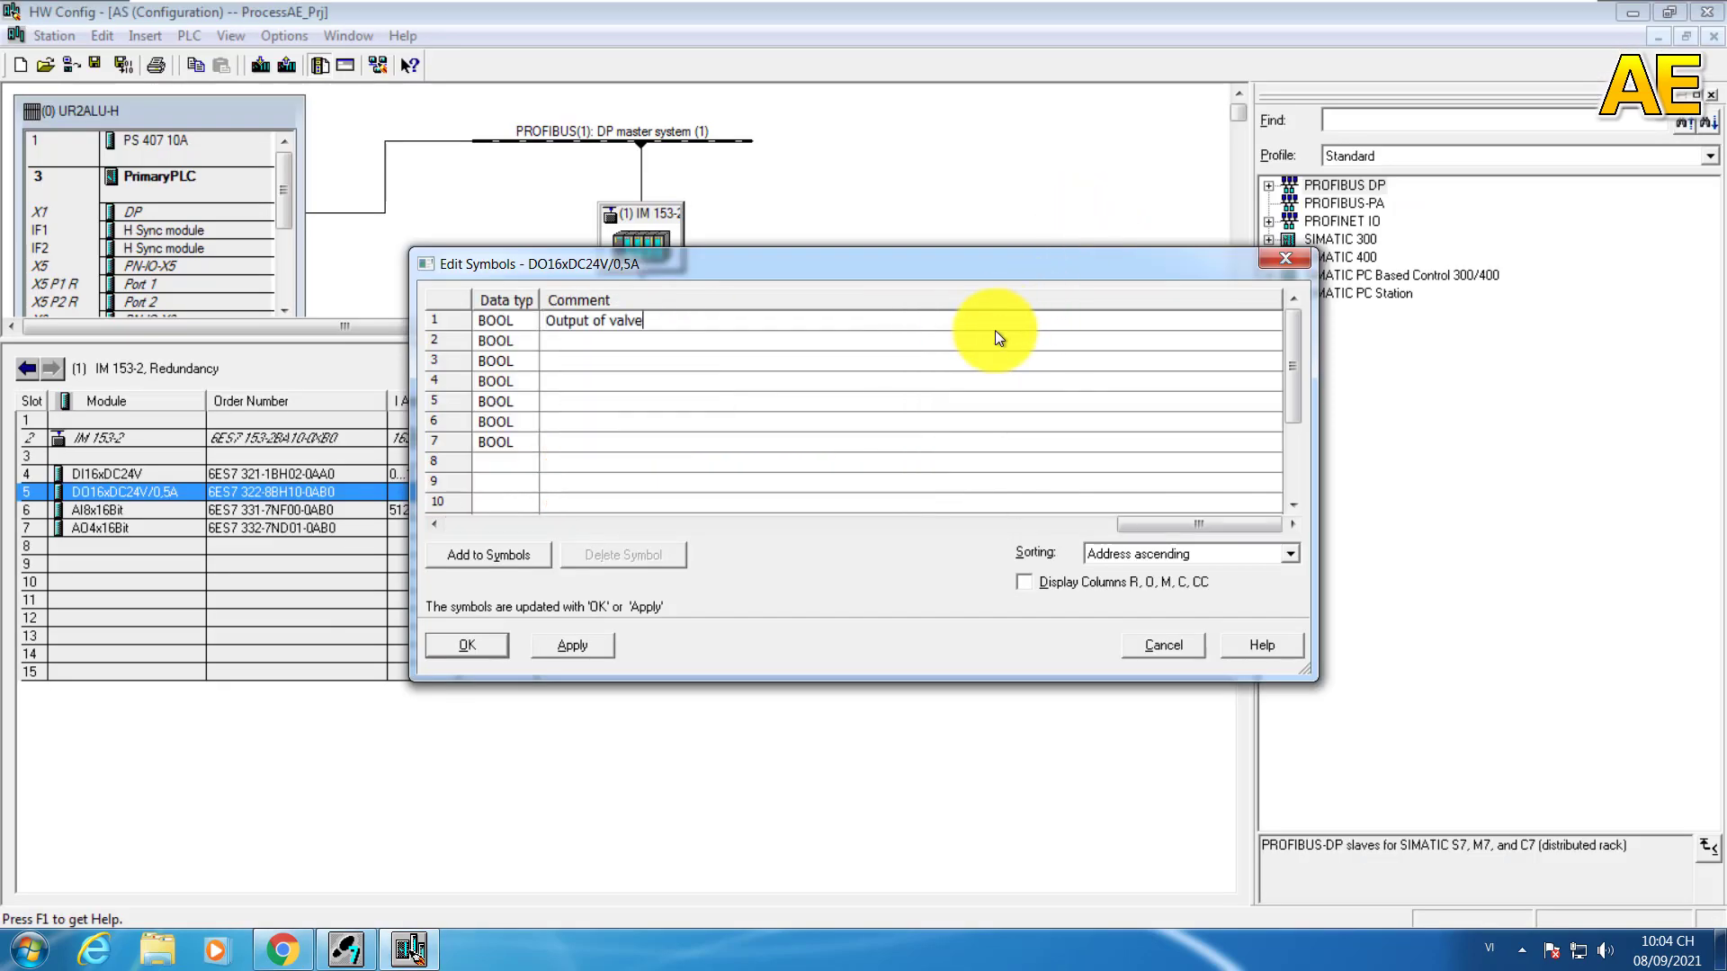
left_click(874, 364)
left_click(752, 343)
key("ctrl+v")
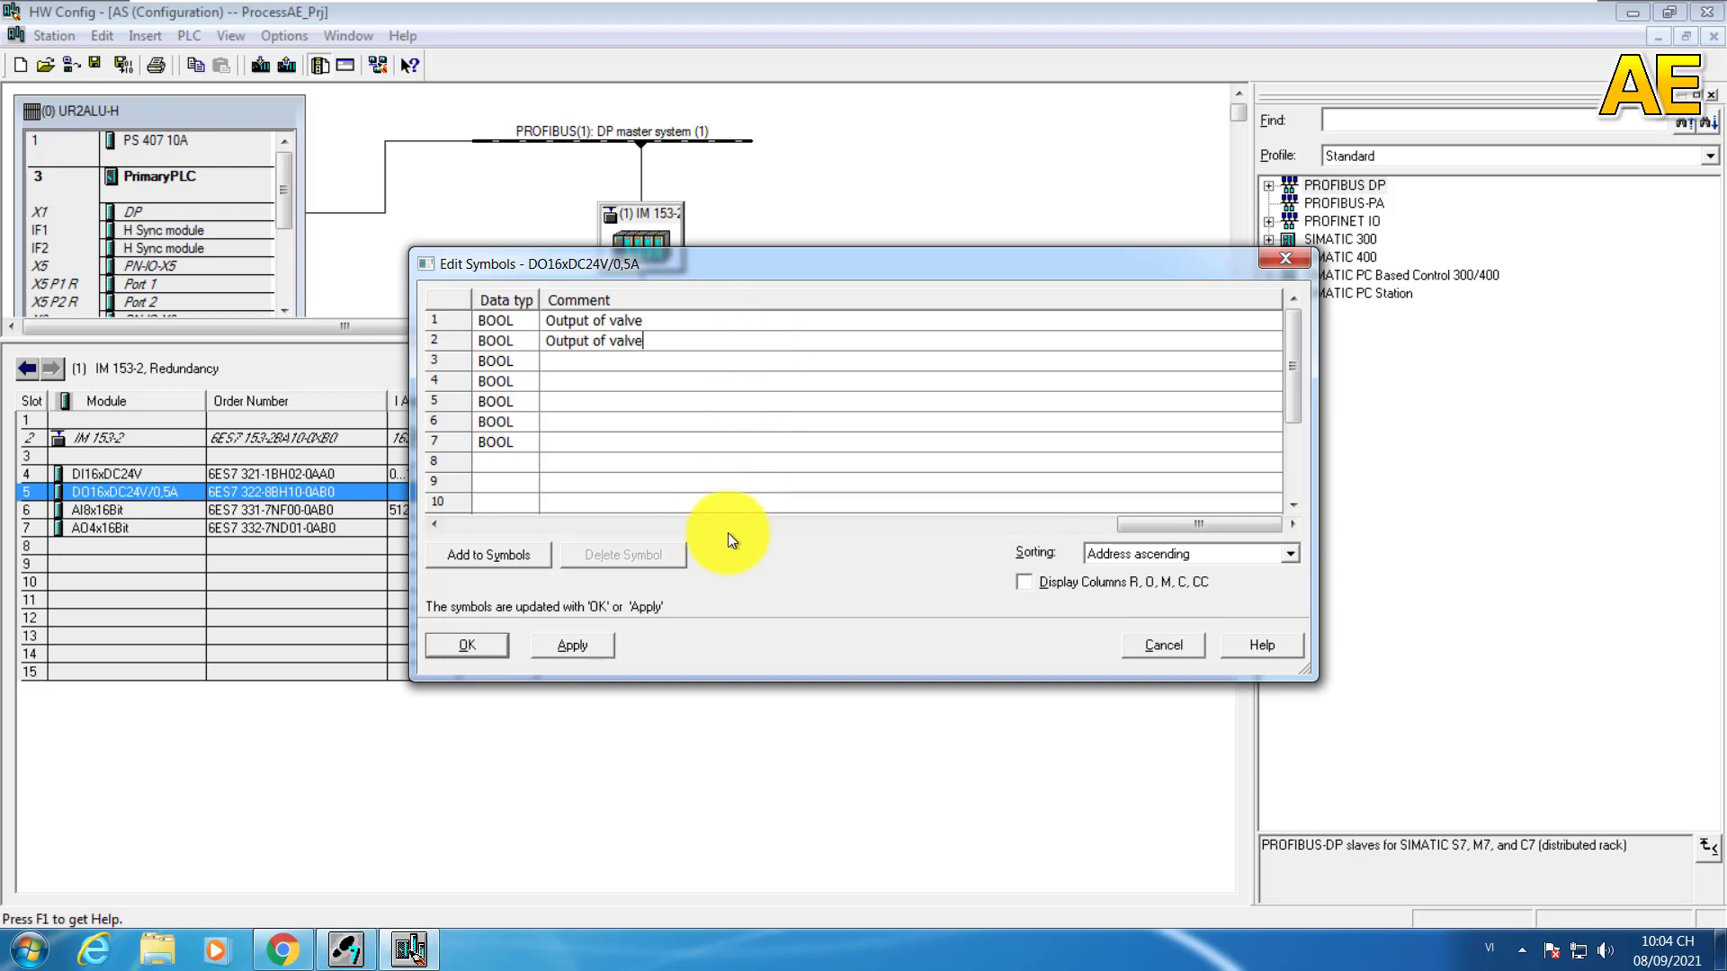
Step: Paste 'Output of valve' as the comment for Q0.2, Q0.3 and Q0.4
left_click_drag(1146, 521, 972, 445)
left_click(928, 374)
left_click(927, 364)
key("ctrl+v")
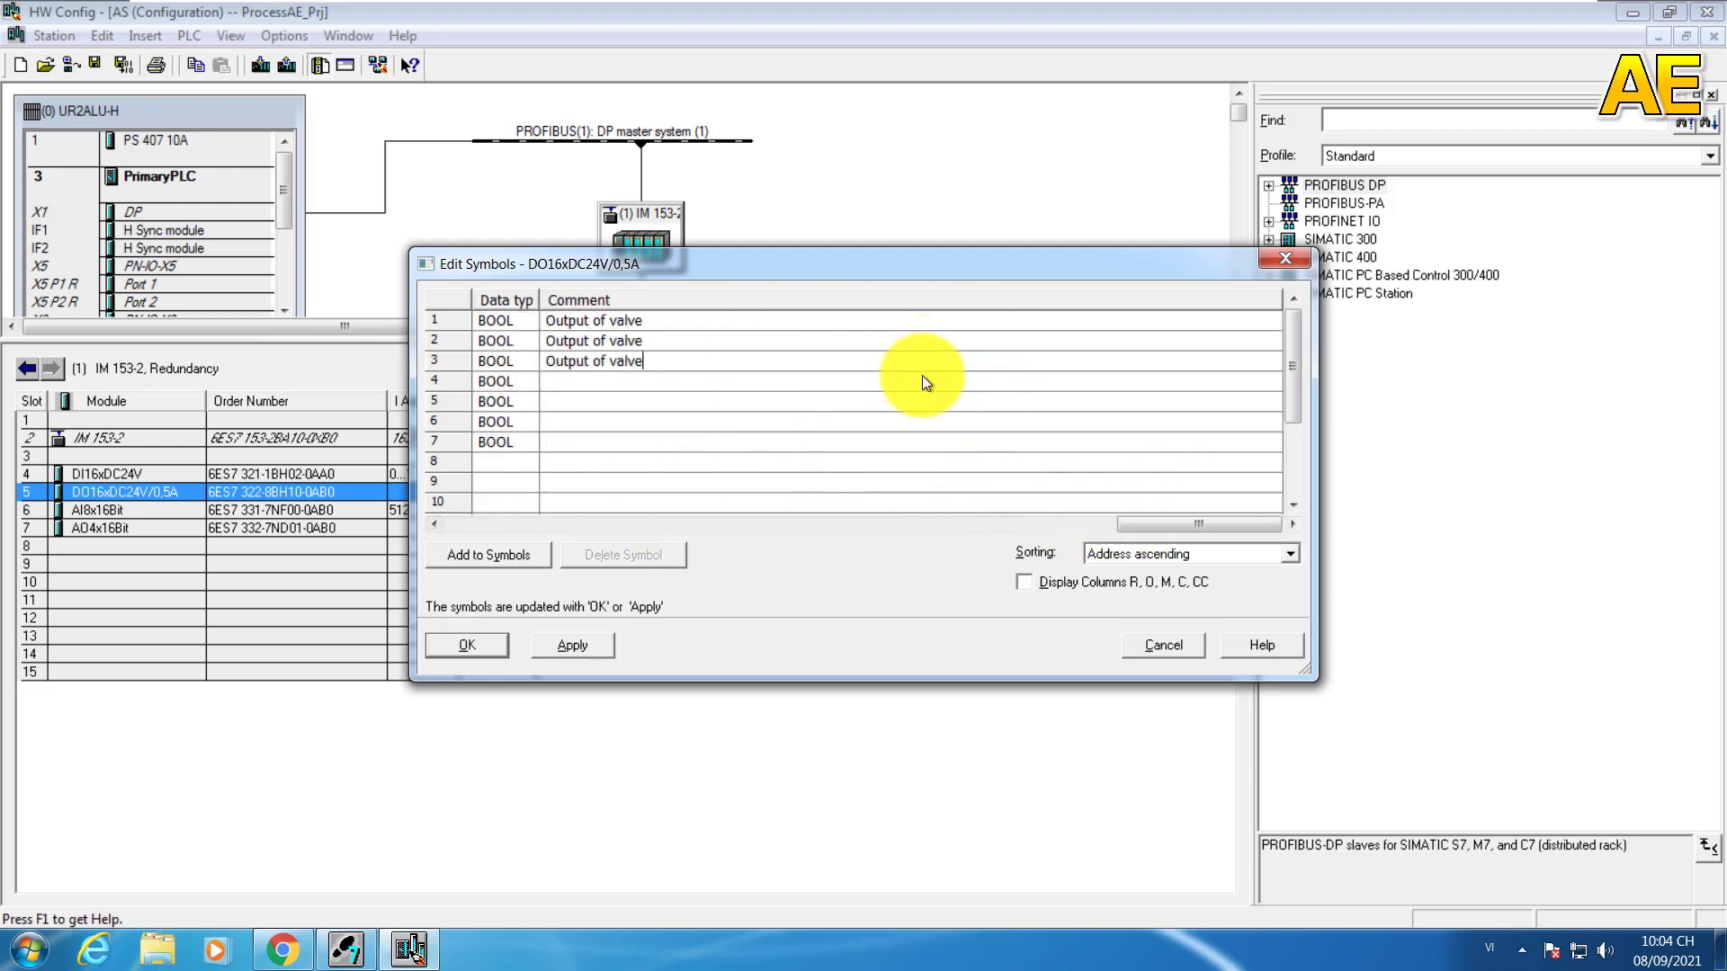
left_click_drag(1125, 520, 877, 529)
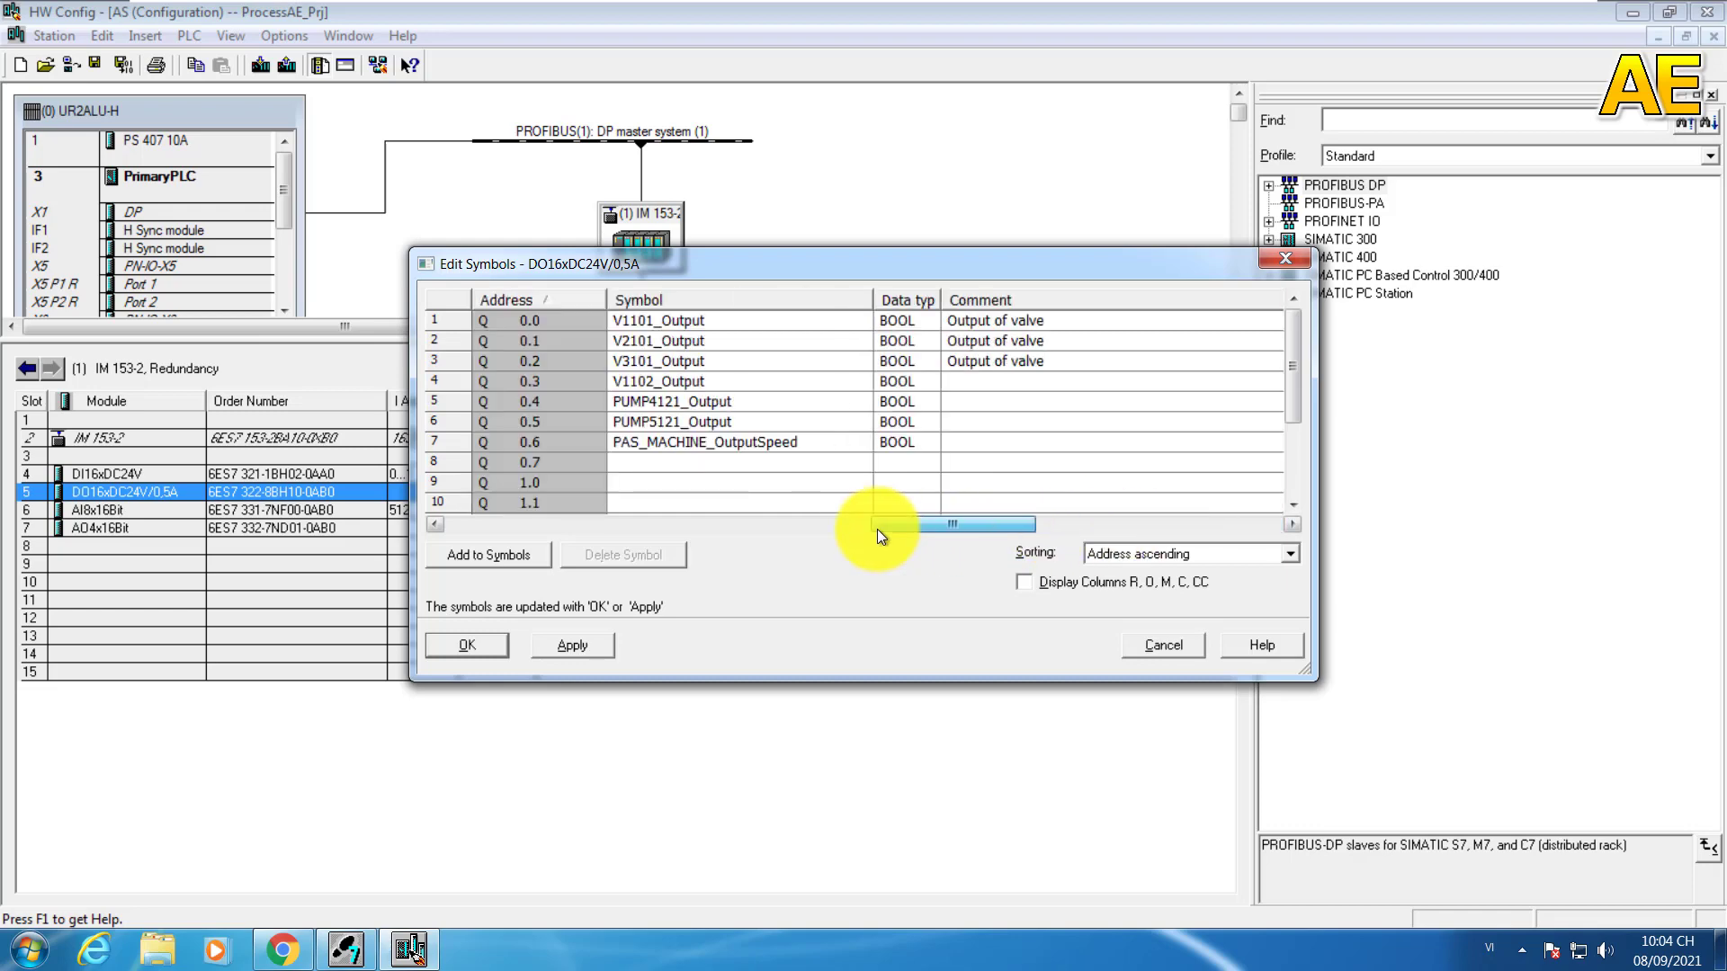
left_click(949, 383)
key("ctrl+v")
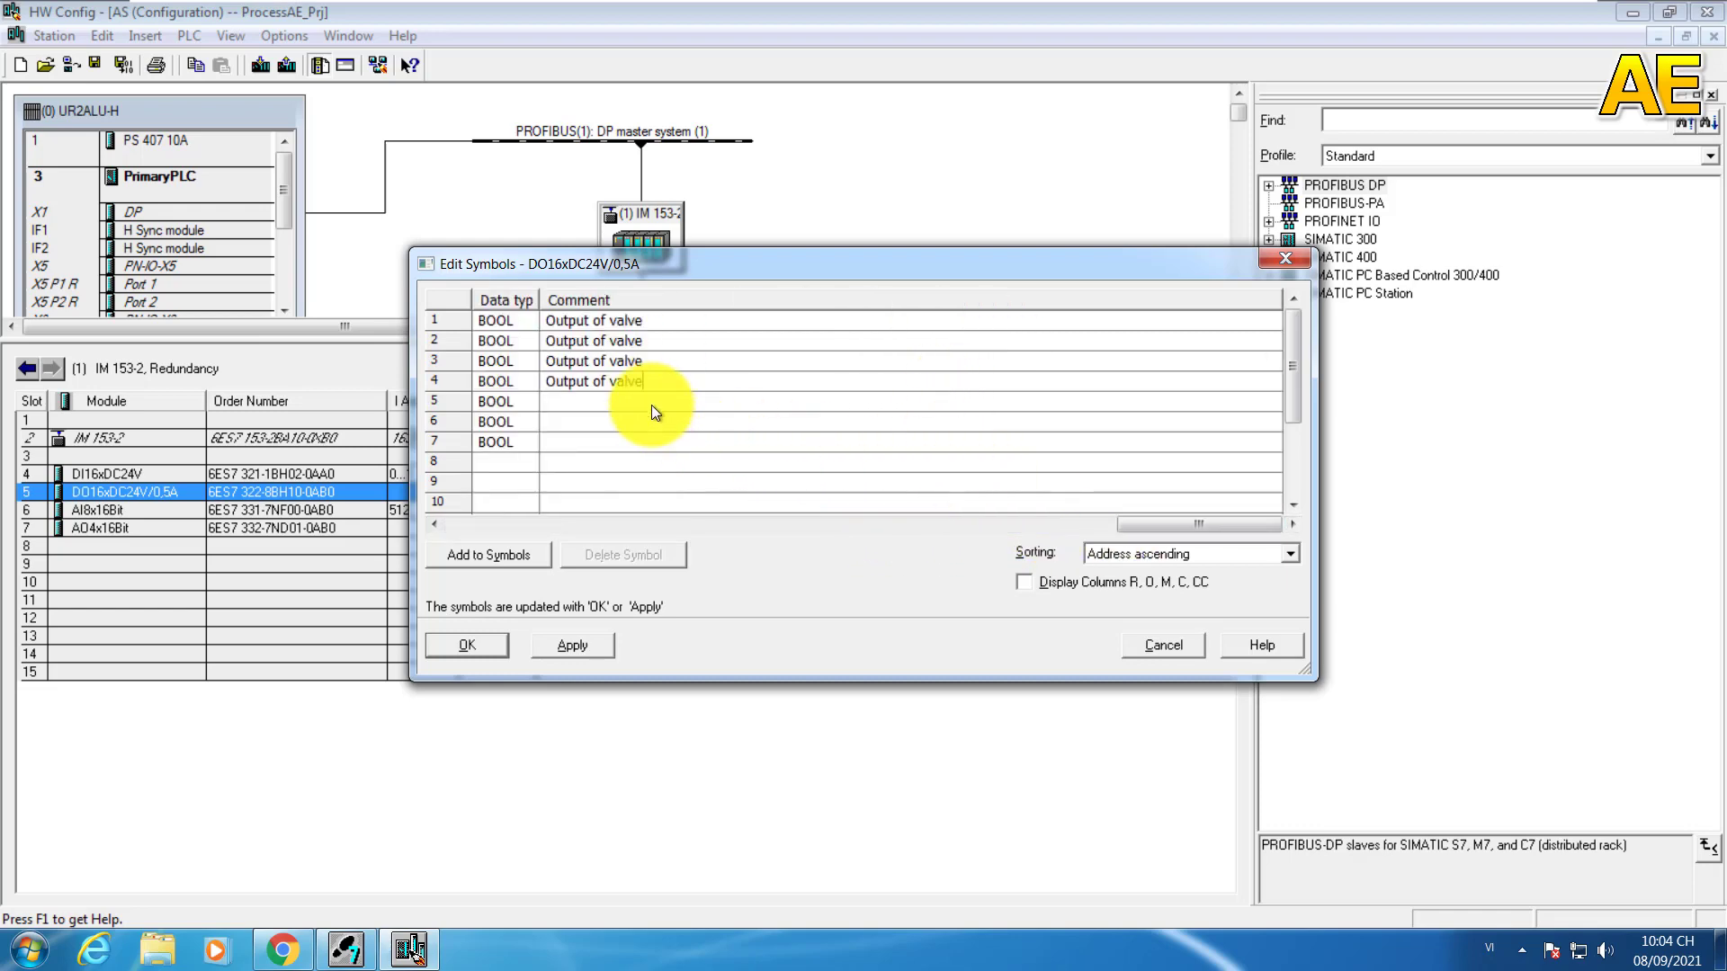
key("ctrl+v")
Step: Change the Q0.4 comment to 'Output of pump' and give Q0.5 the pump comment
left_click(440, 526)
left_click(439, 527)
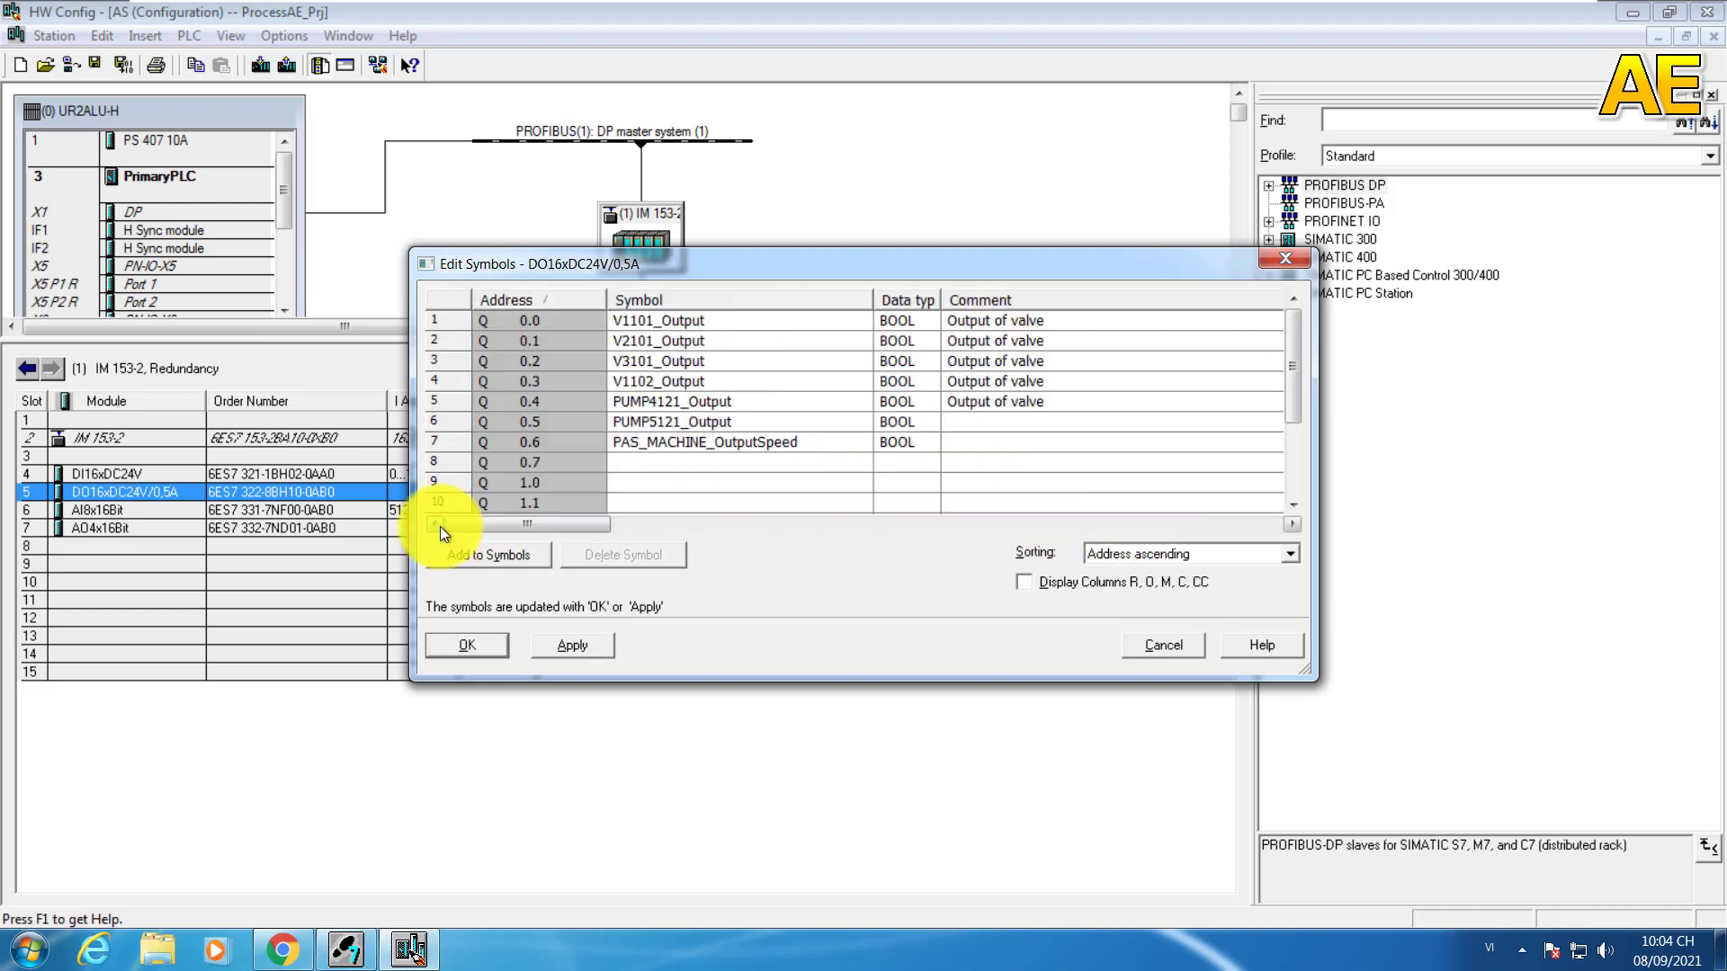
double_click(1027, 402)
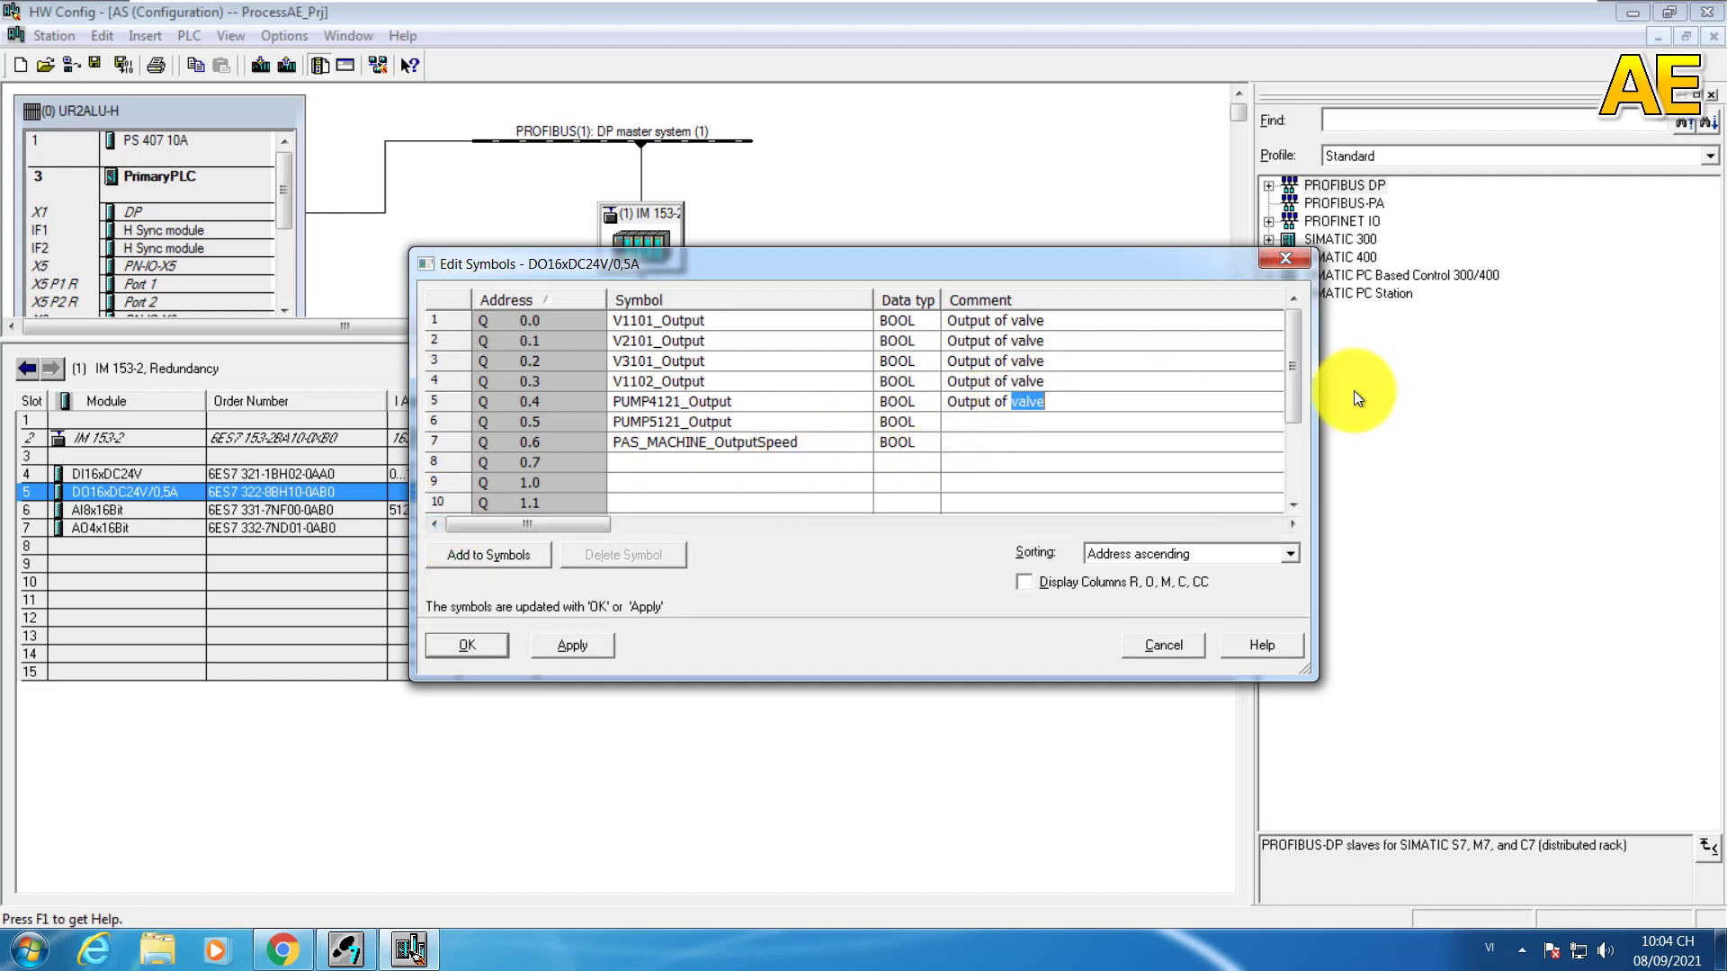
type("pumop")
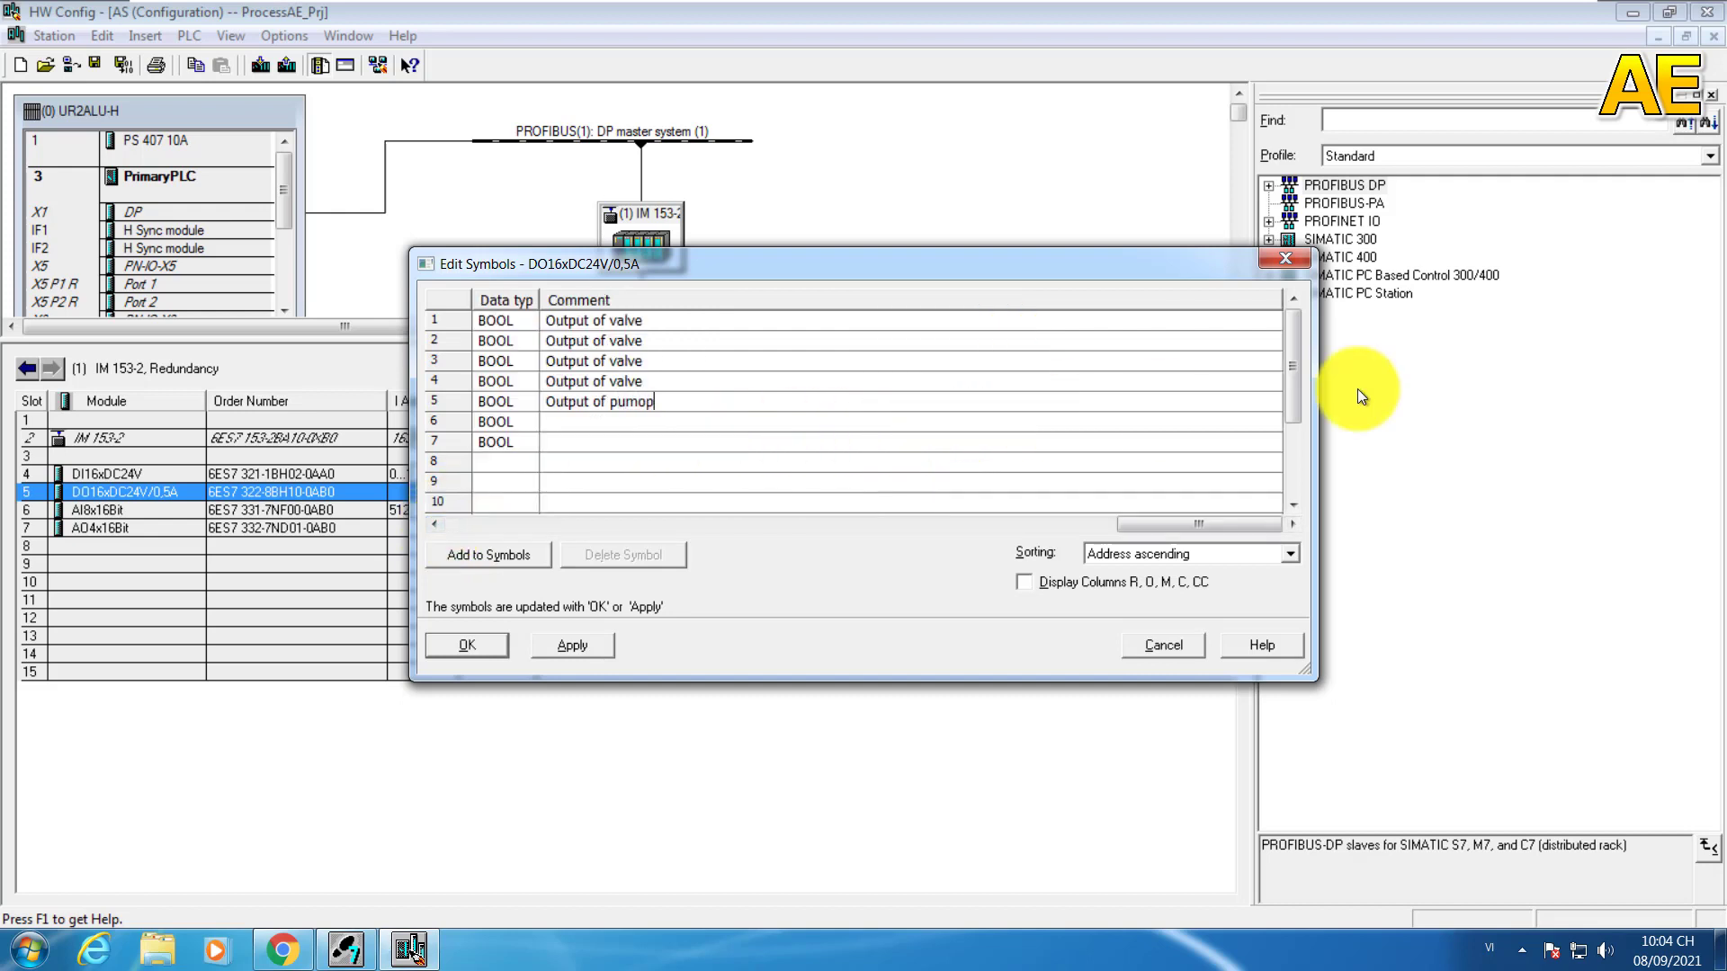
key("BackSpace")
key("BackSpace")
type("p")
key("Return")
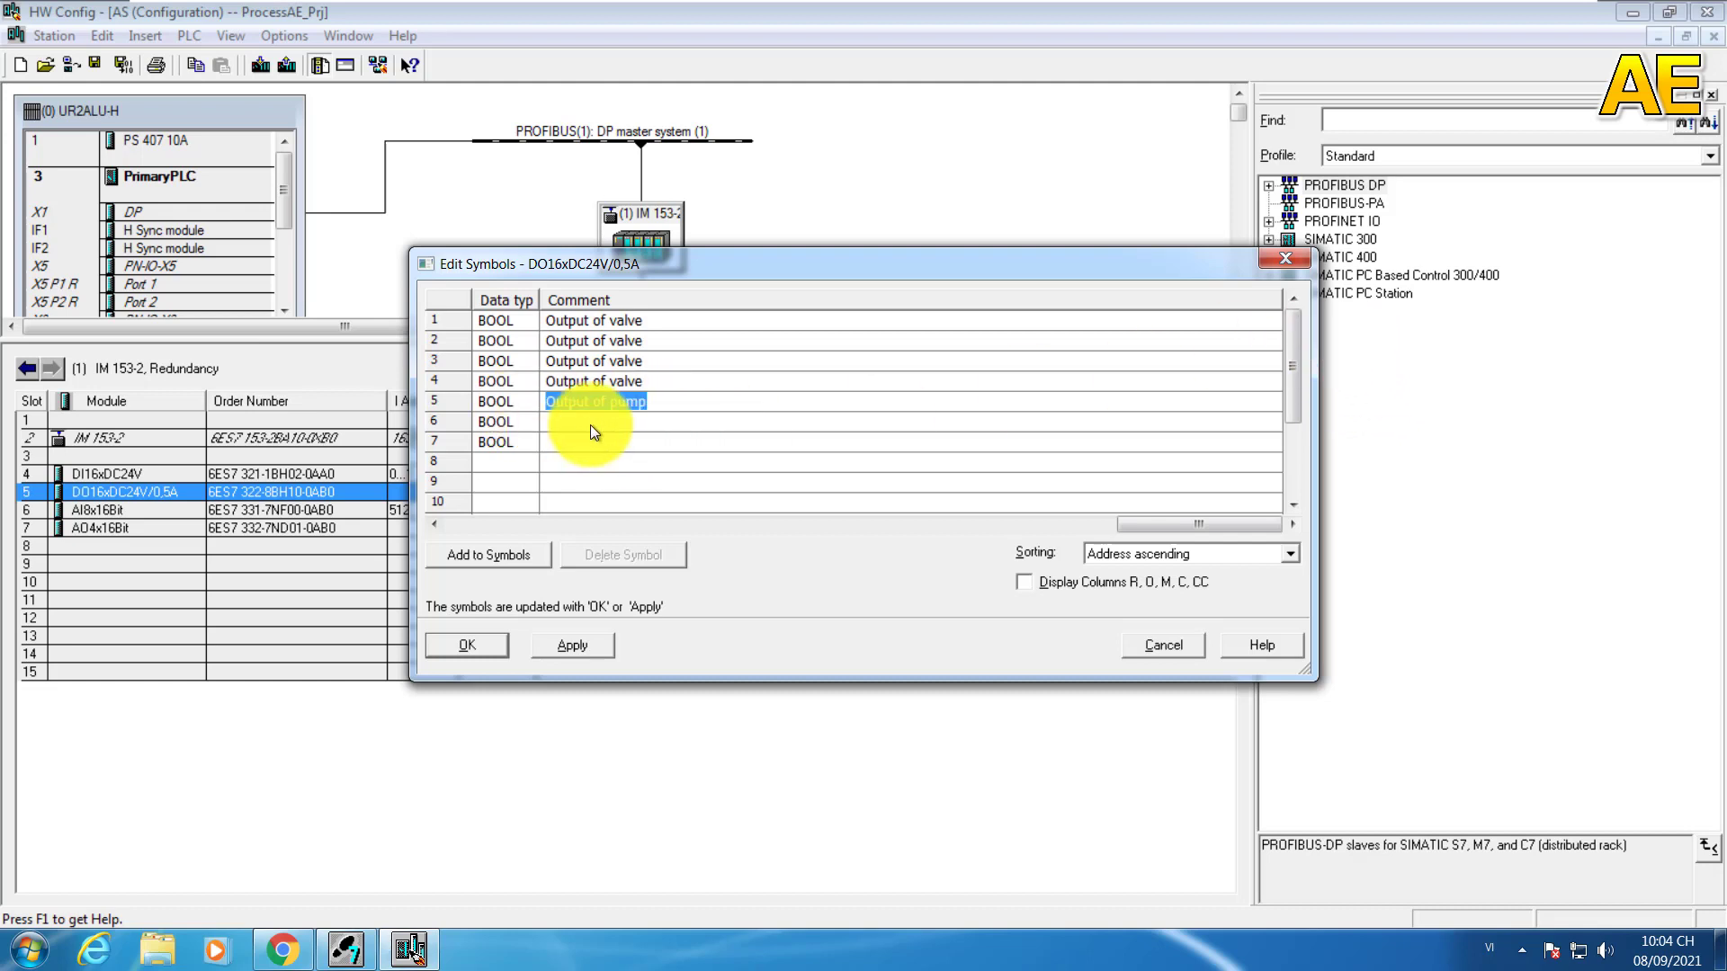
left_click(596, 443)
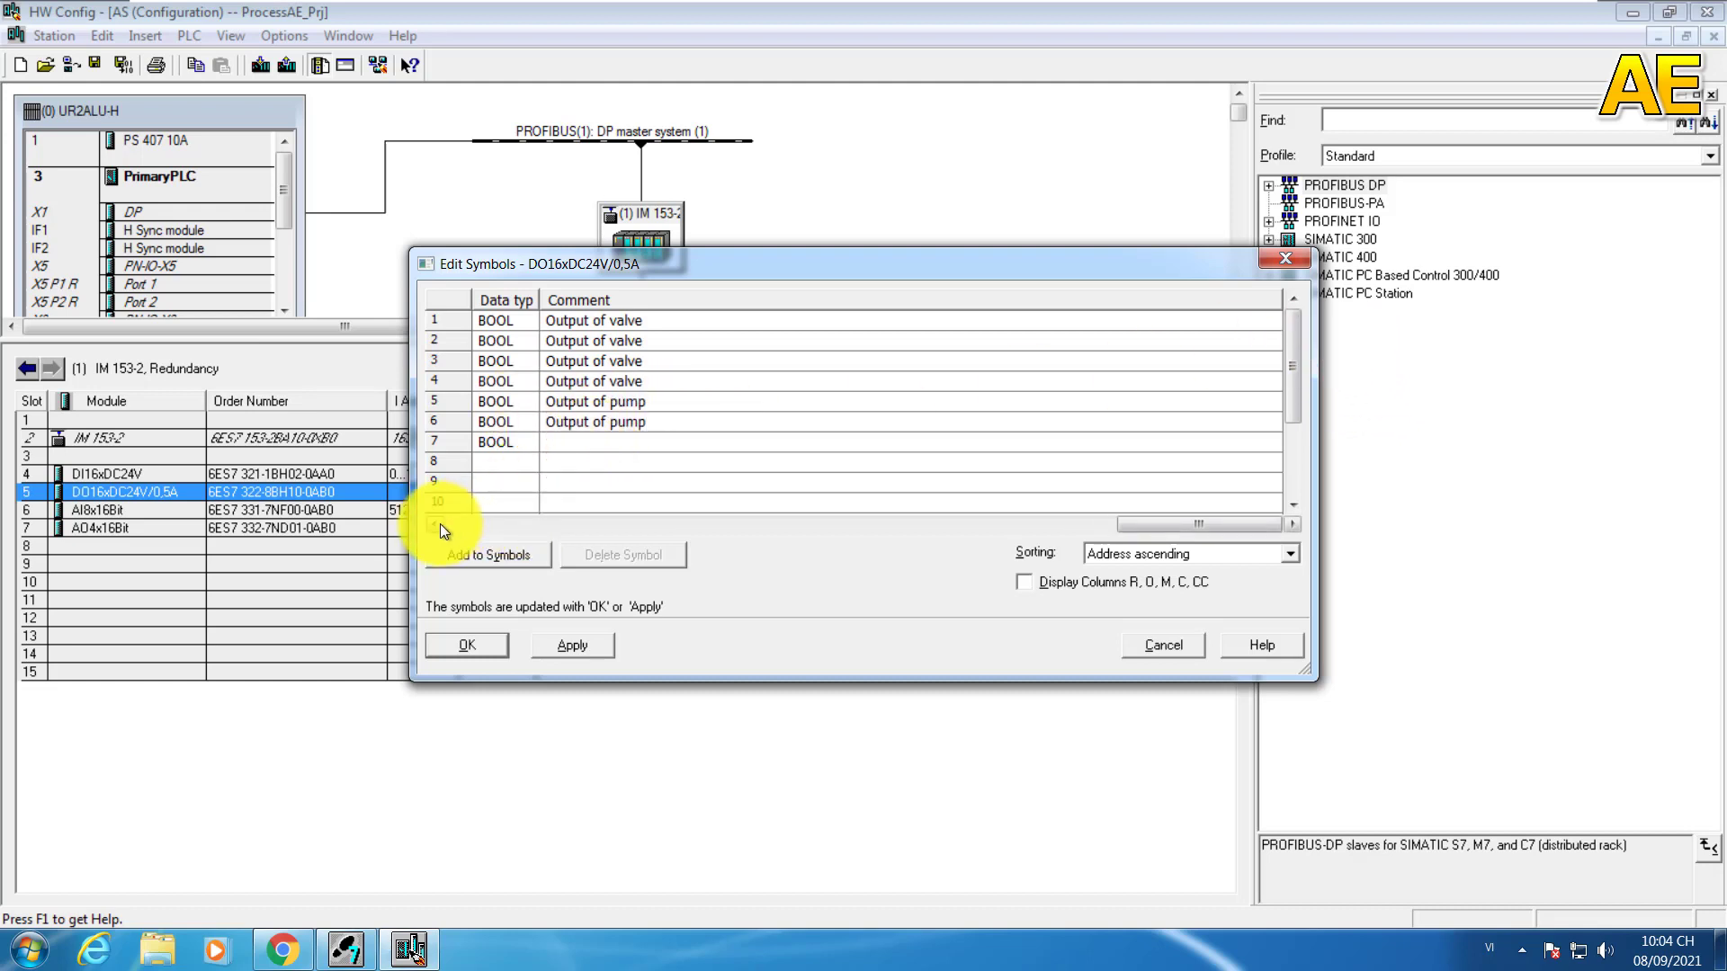
left_click(437, 524)
Step: Comment Q0.6 'Output of pasteurizing machine' and close the symbol editor with OK
left_click(1009, 443)
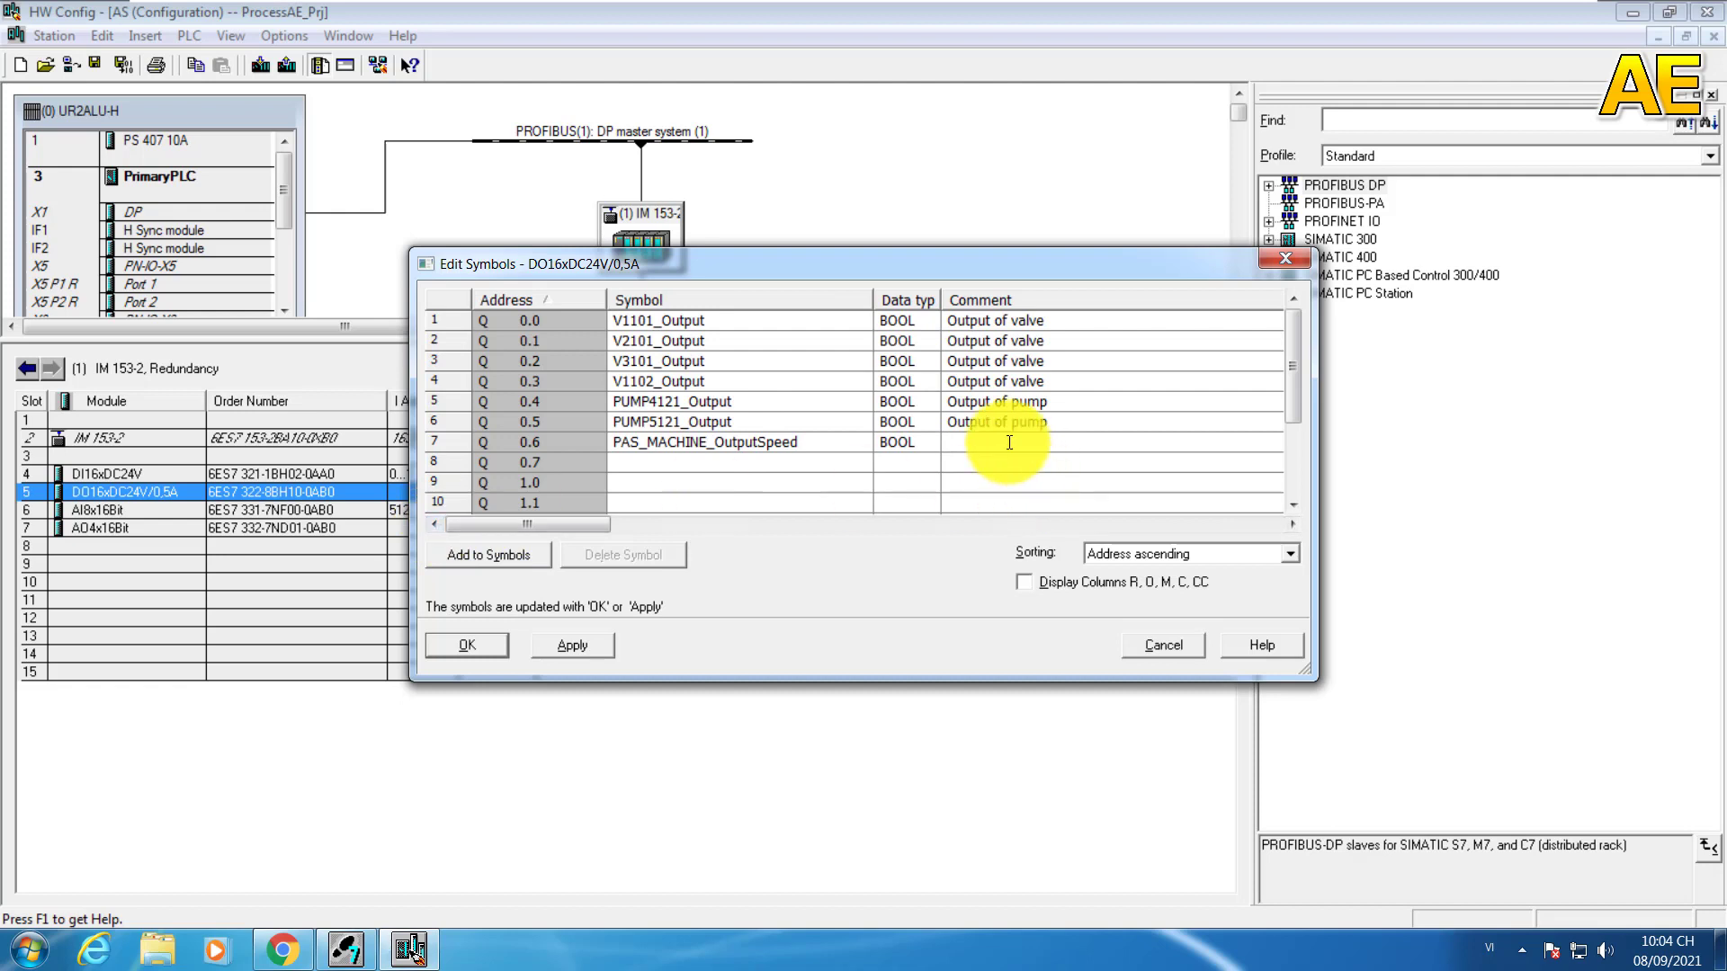
type("Output of pump")
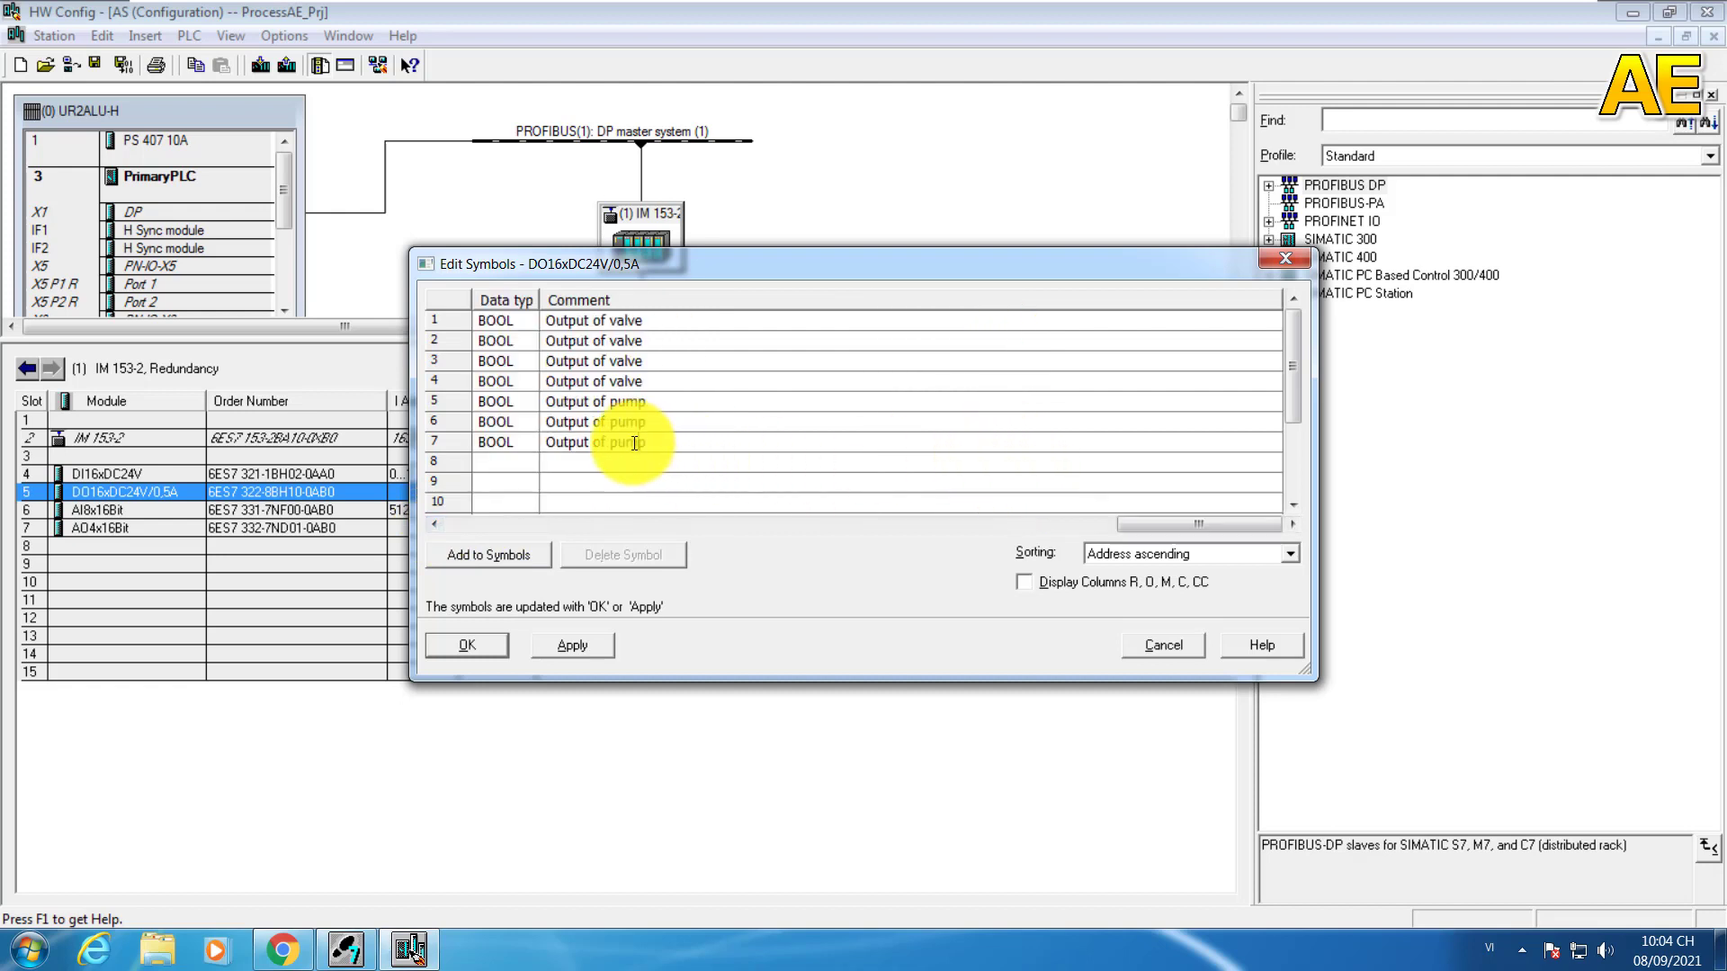
double_click(634, 442)
type("pasteurizing machi")
key("BackSpace")
key("BackSpace")
key("BackSpace")
type("chine")
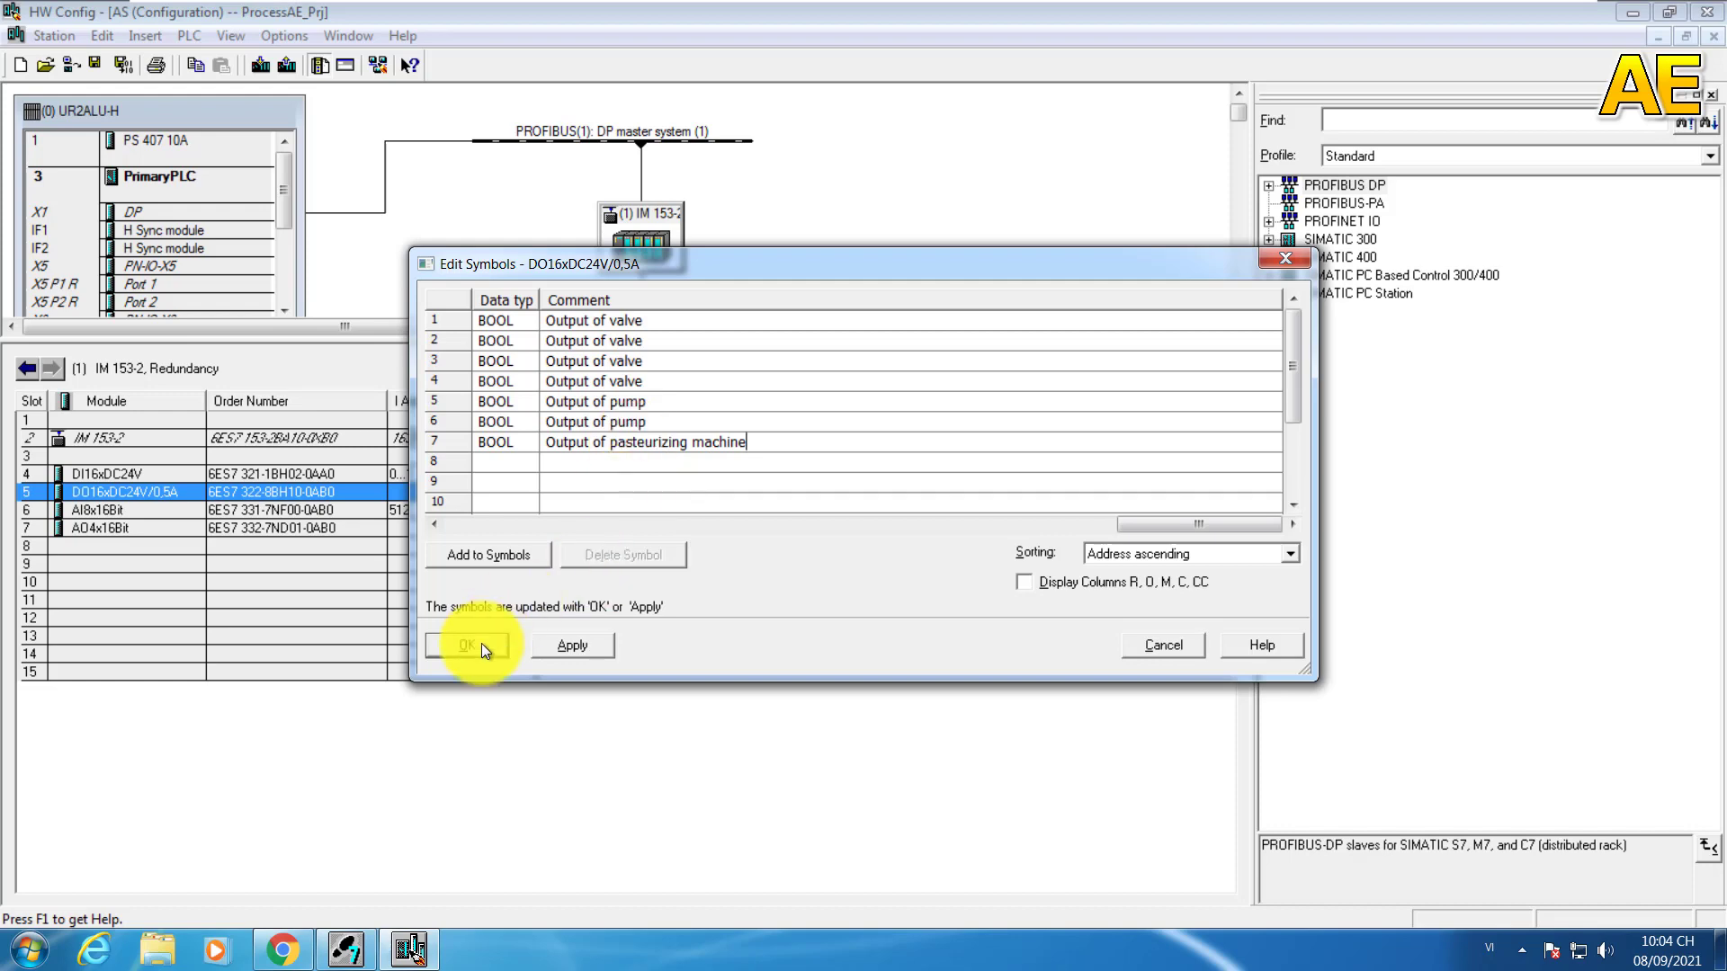
left_click(476, 643)
Step: Open Edit Symbols for the AI8x16Bit module alongside the Symbols.xlsx sheet
left_click(156, 516)
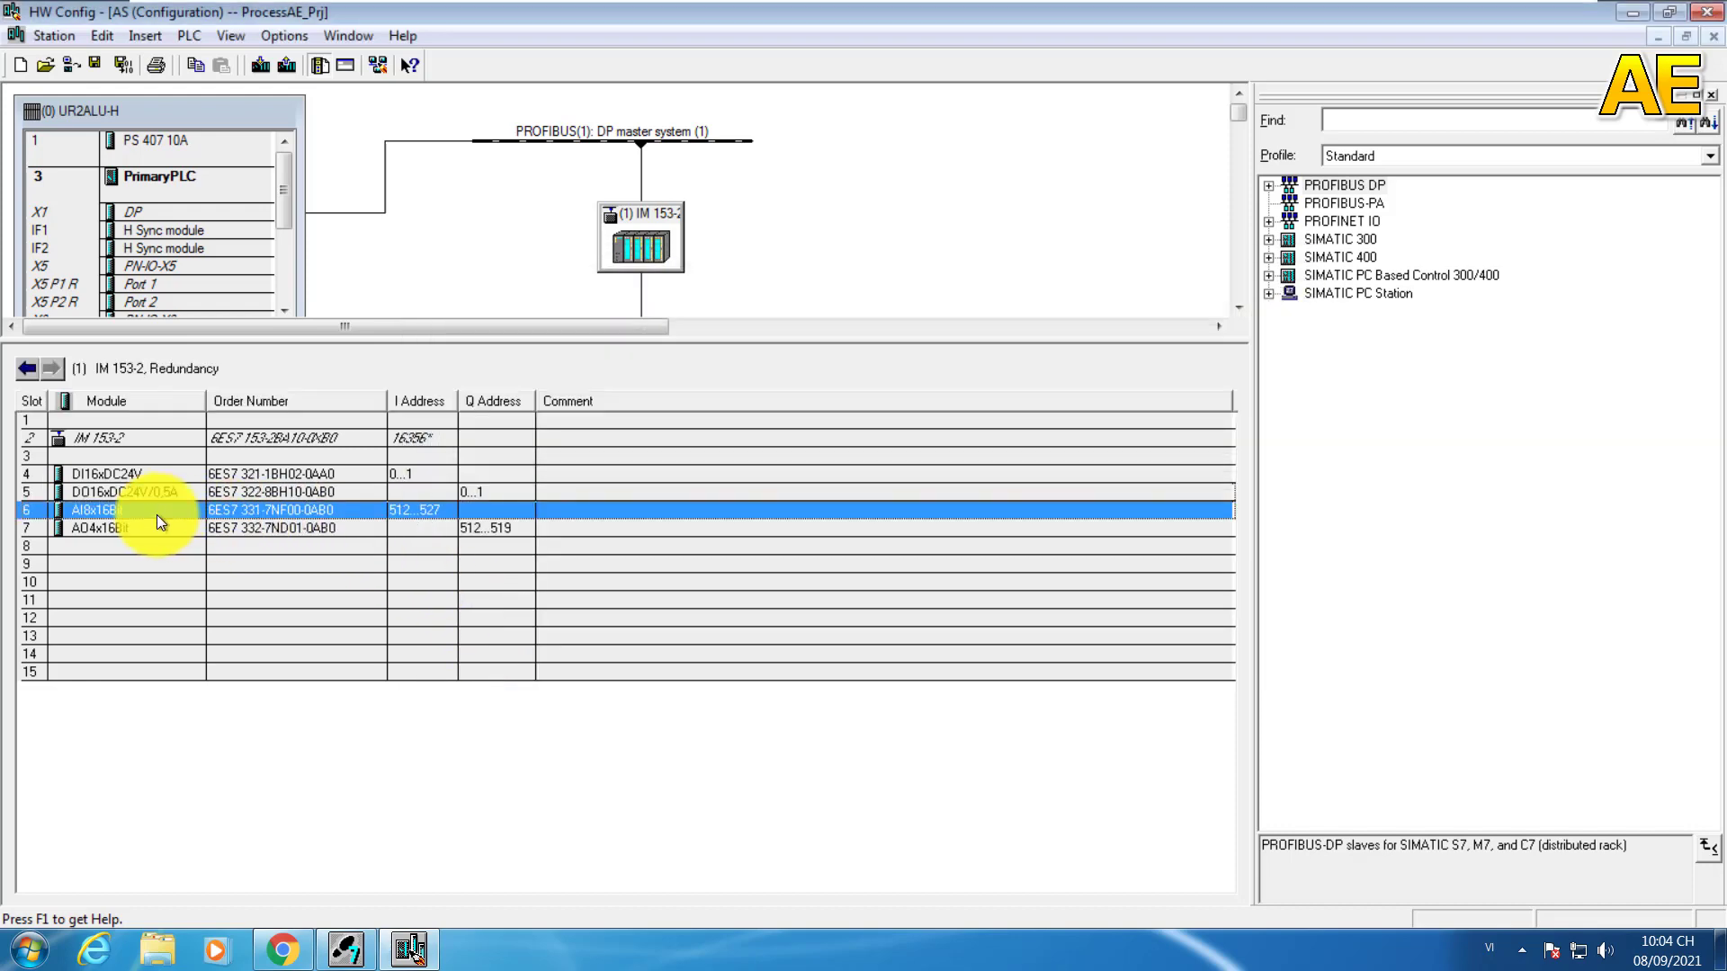
right_click(156, 516)
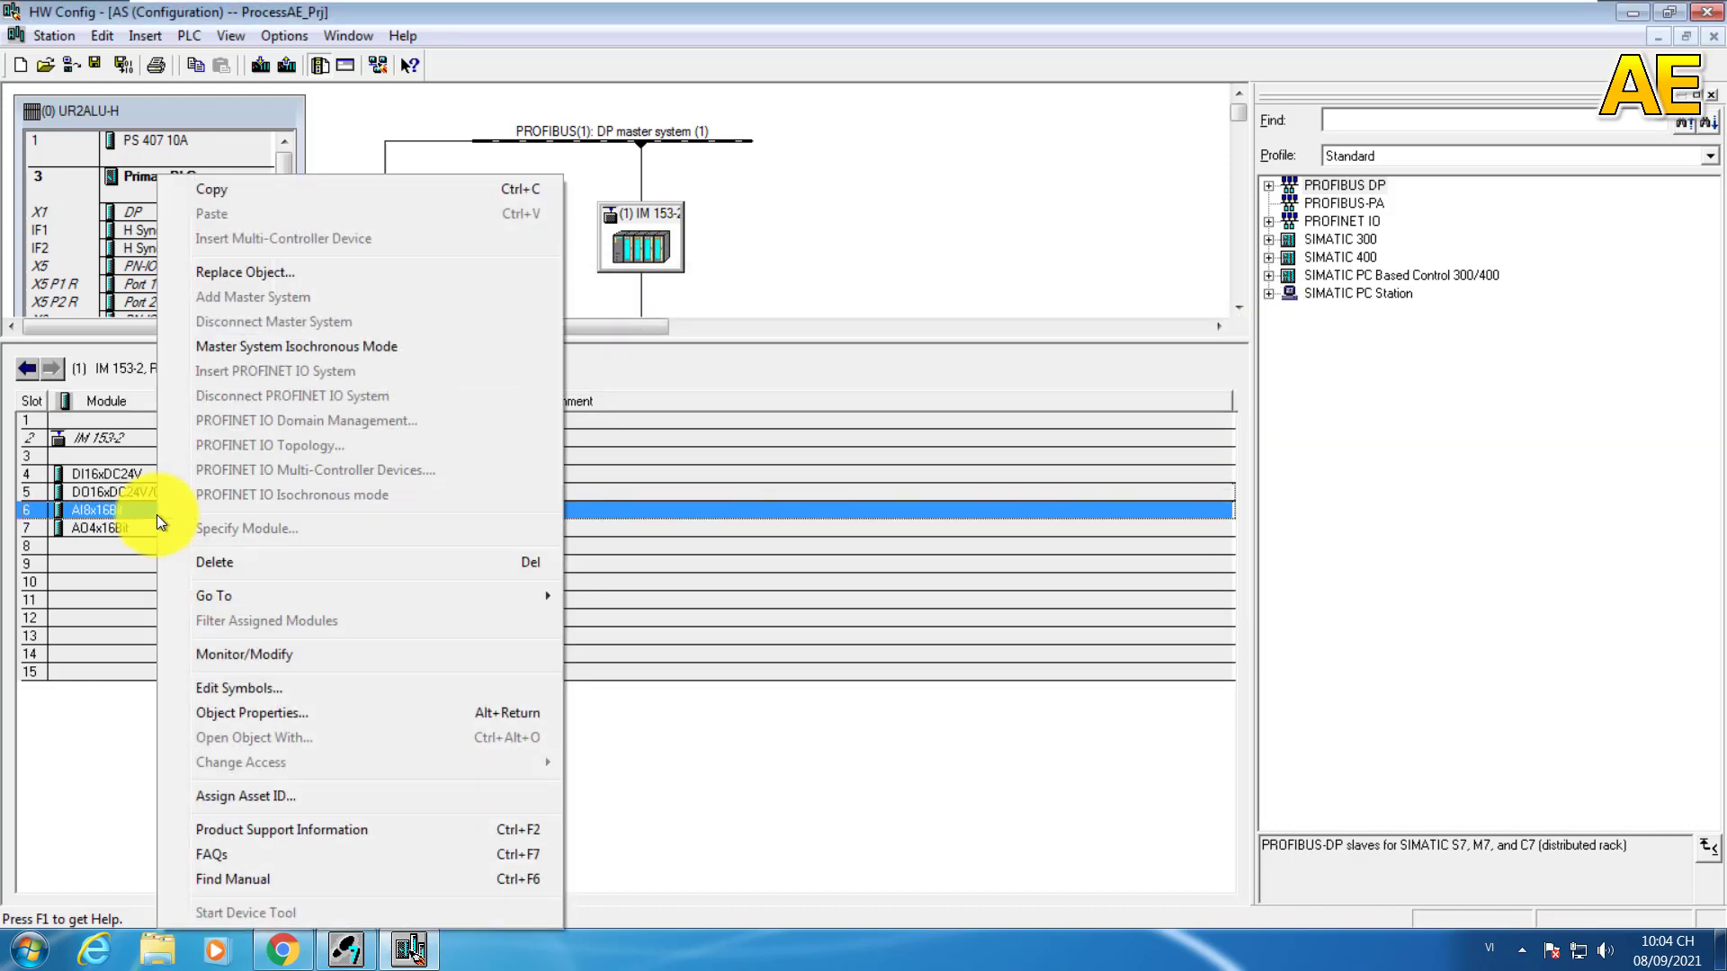
left_click(277, 689)
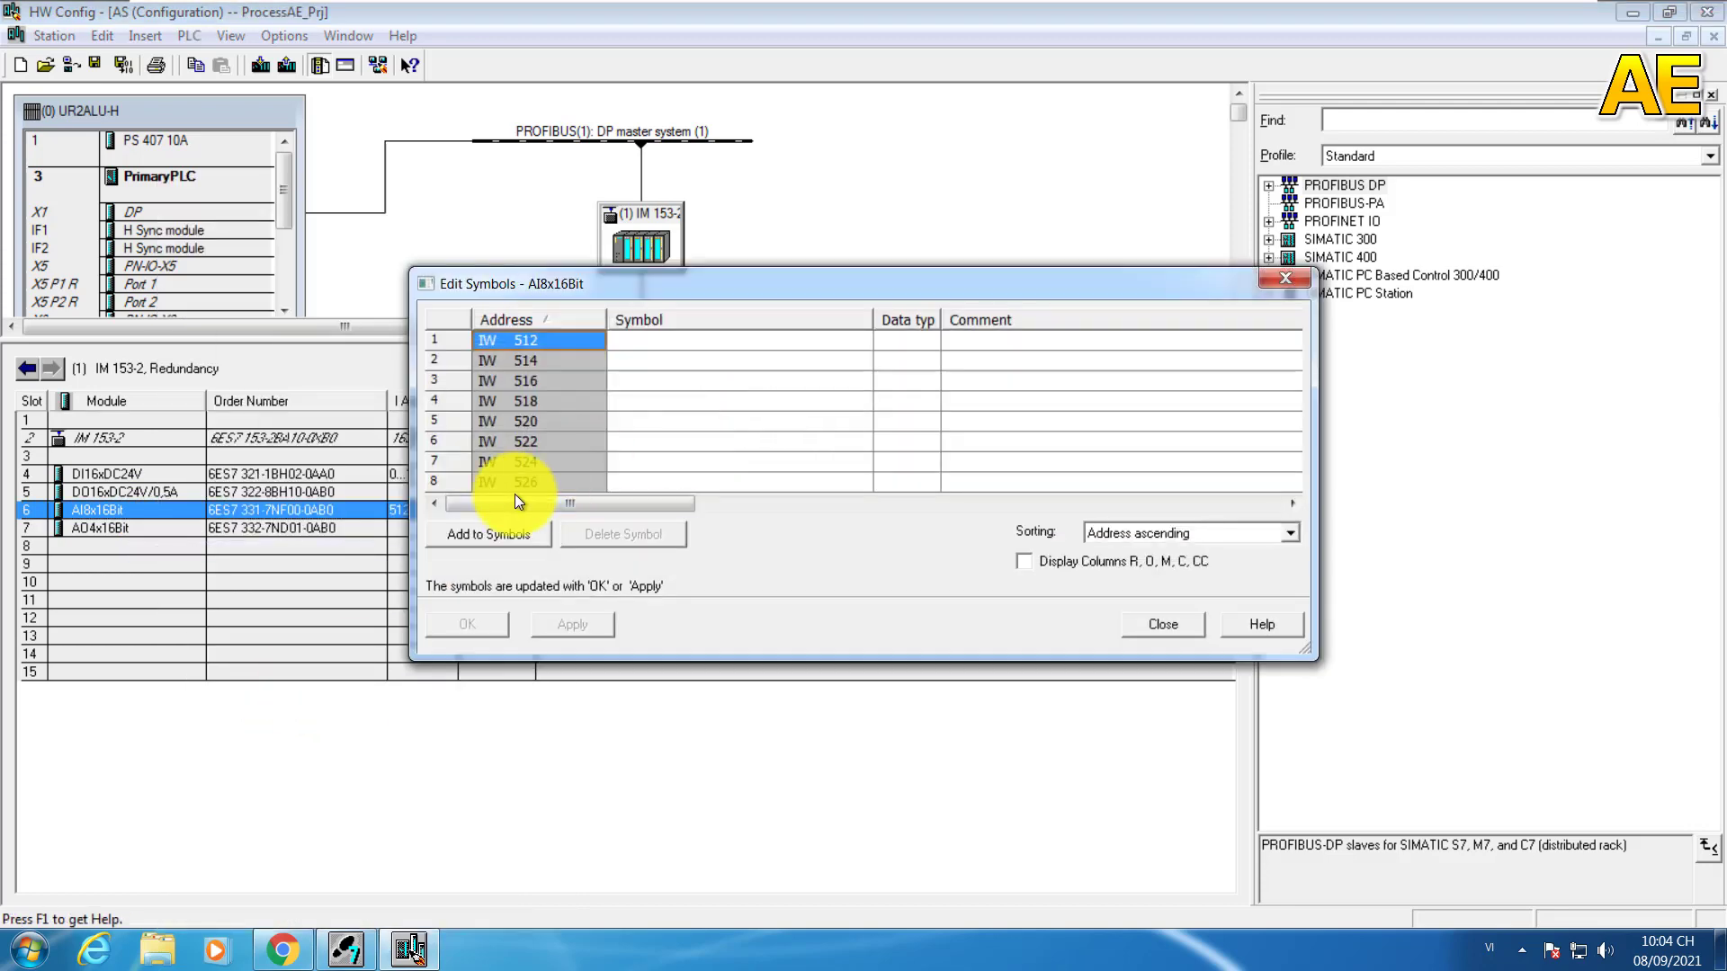
left_click(306, 944)
left_click(1330, 560)
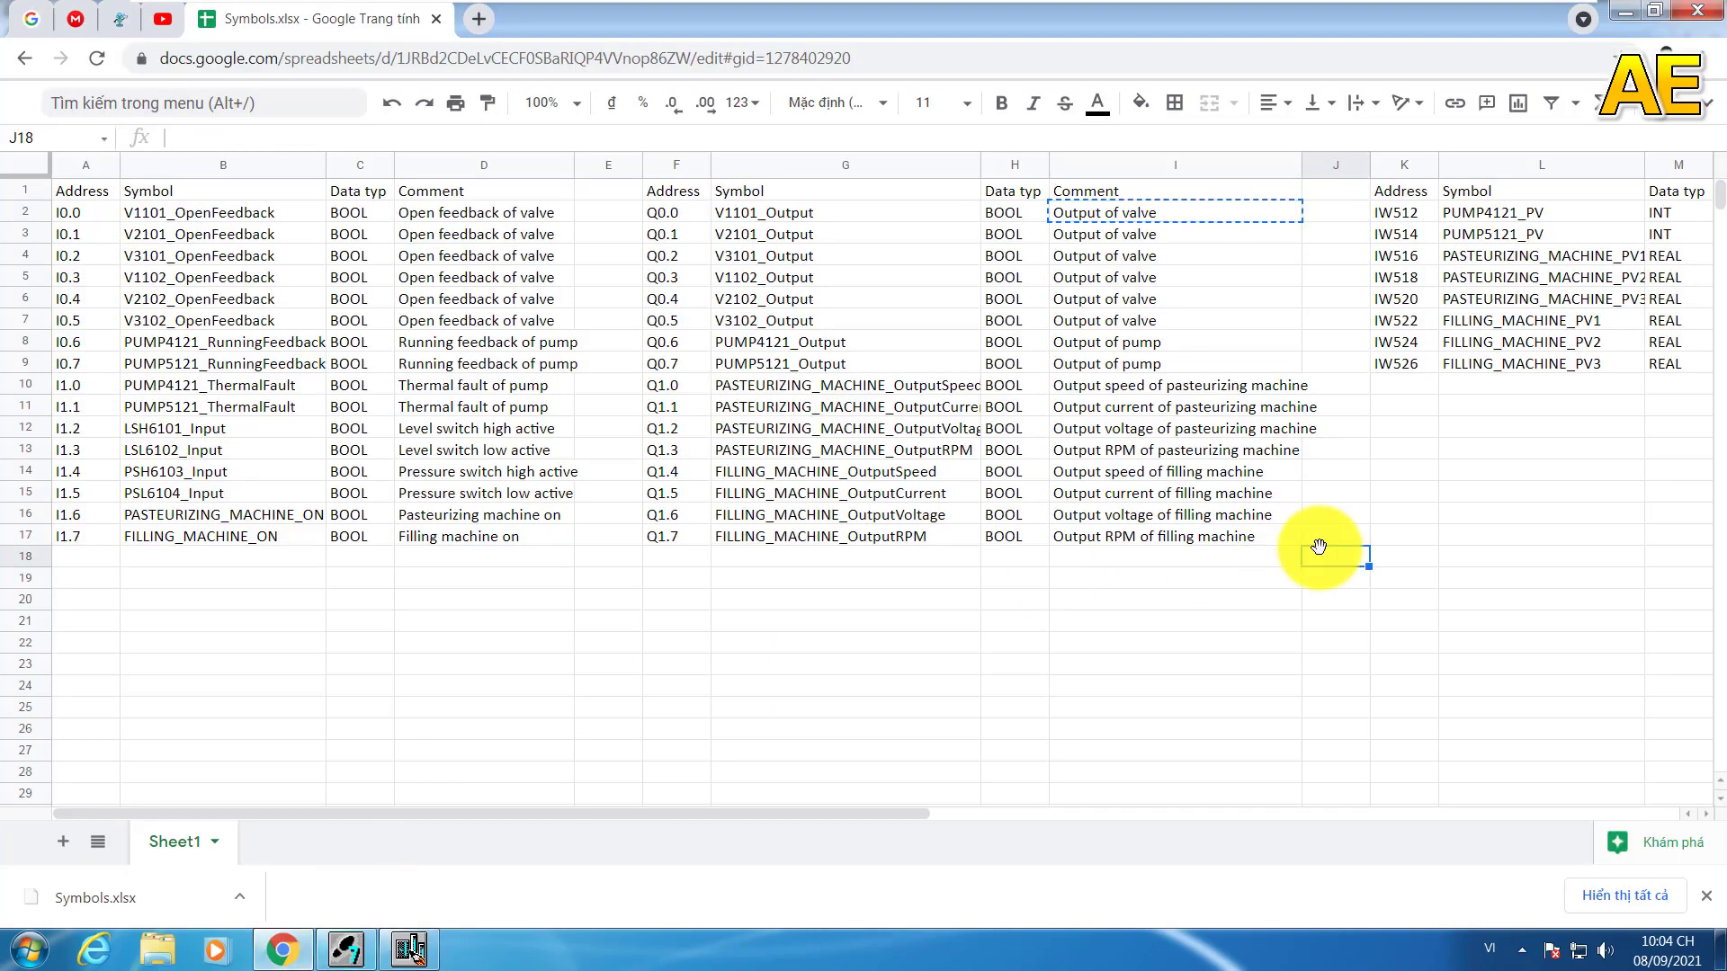
left_click_drag(877, 821, 1358, 789)
left_click(1378, 489)
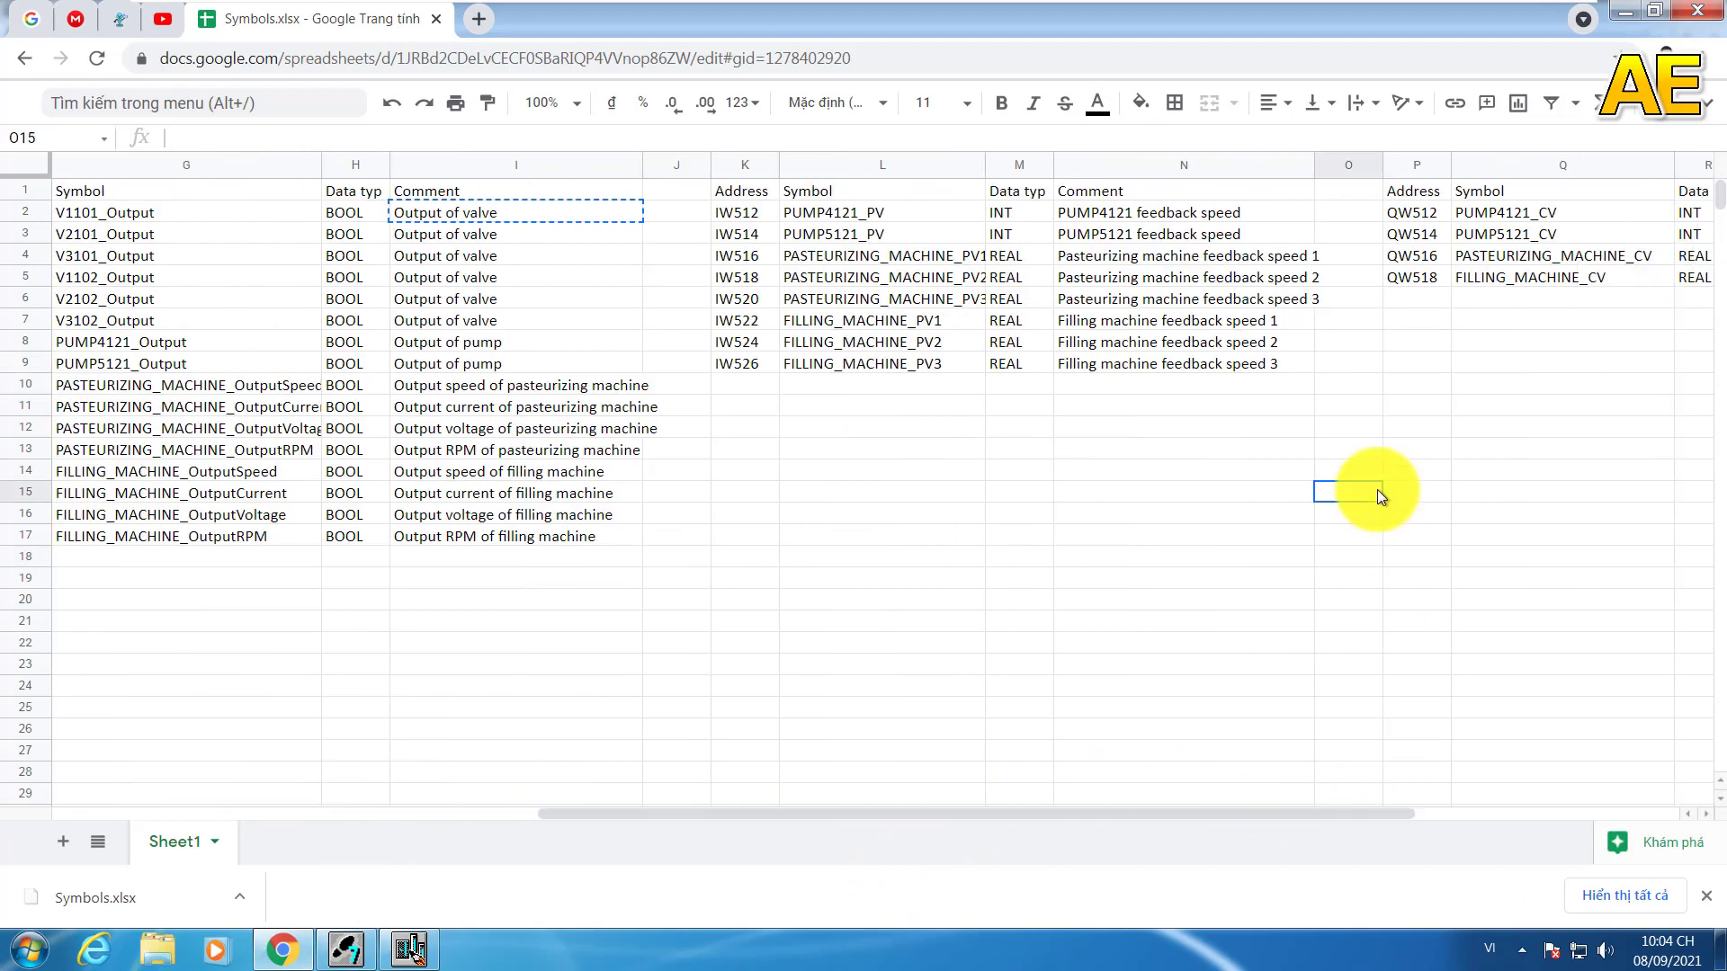
Step: Enter PUMP4121_PV as the symbol for IW 512
left_click(842, 220)
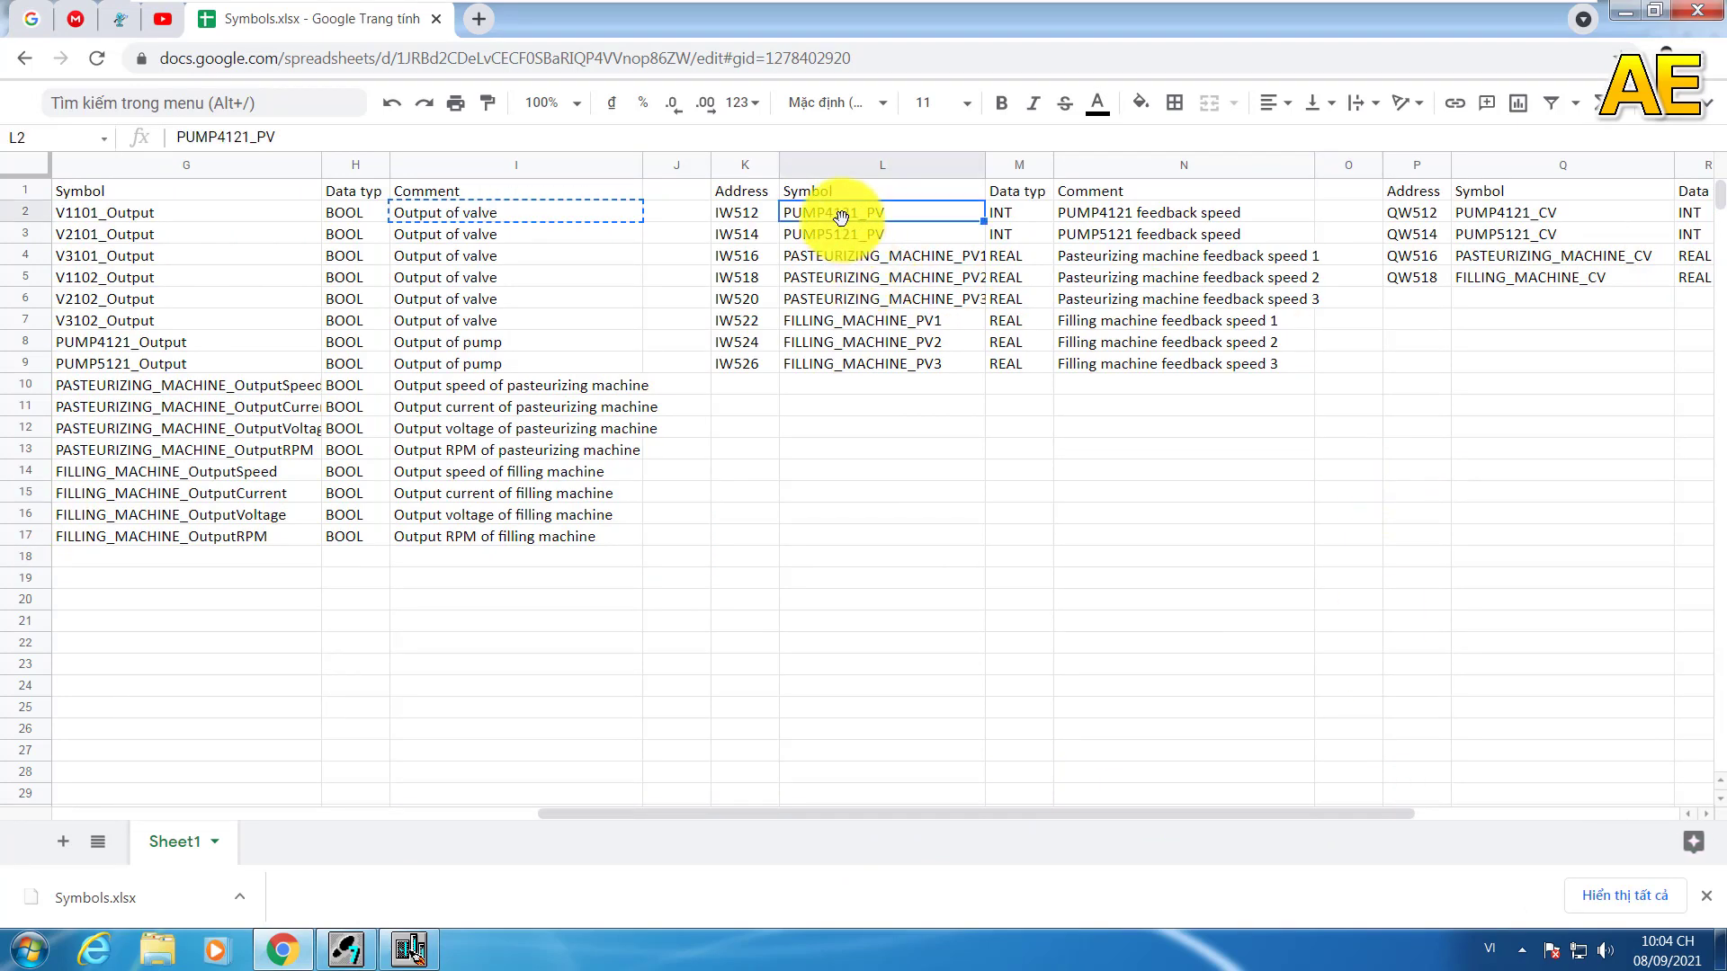
key("alt+Tab")
left_click(655, 347)
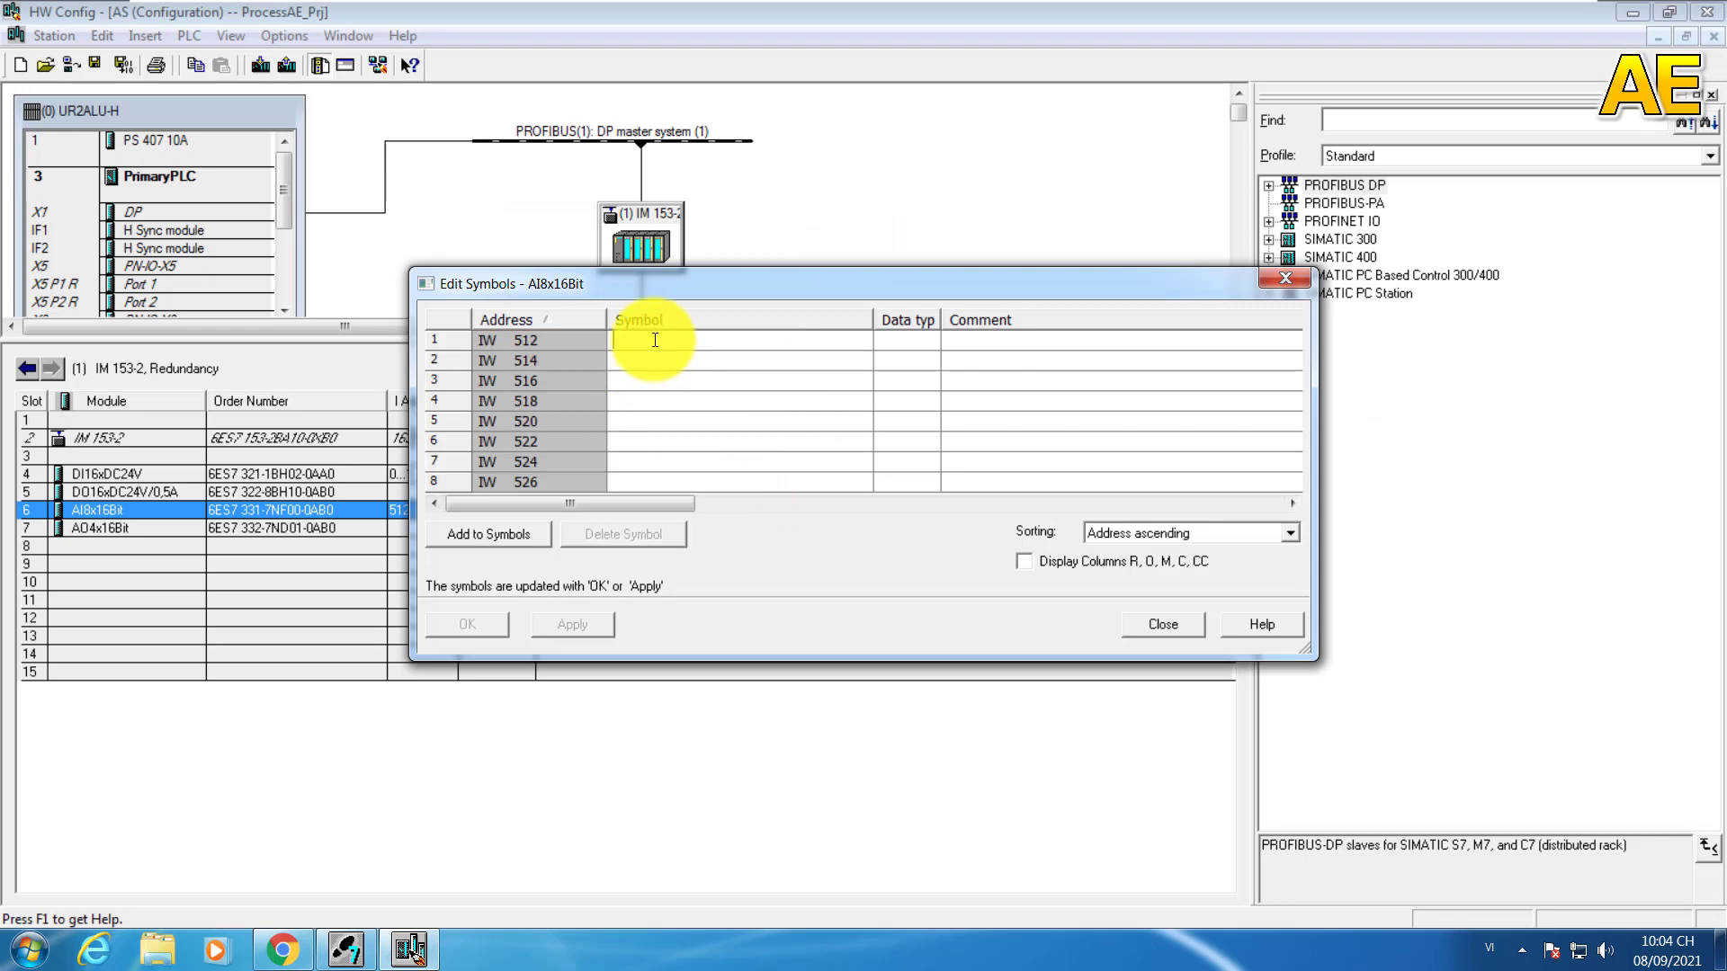
key("ctrl+v")
left_click(653, 399)
left_click_drag(462, 351, 682, 375)
left_click(817, 421)
left_click(450, 339)
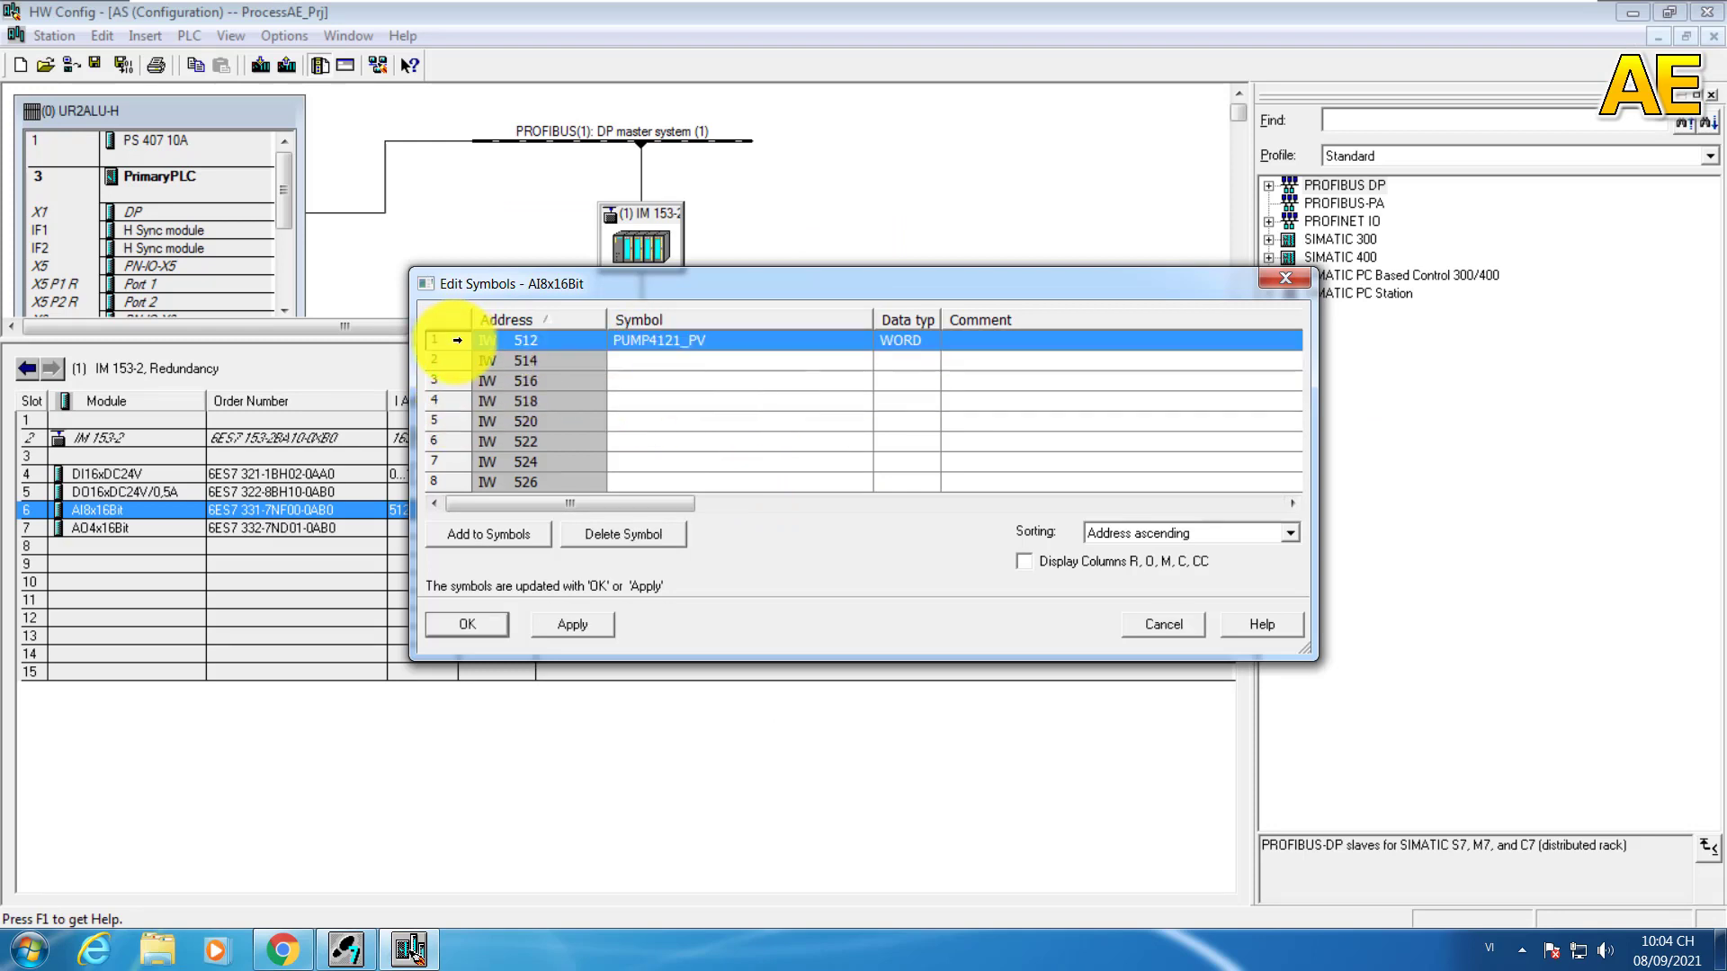
left_click(682, 364)
Step: Copy PUMP5121_PV from the sheet and paste it as the IW 514 symbol
key("alt+Tab")
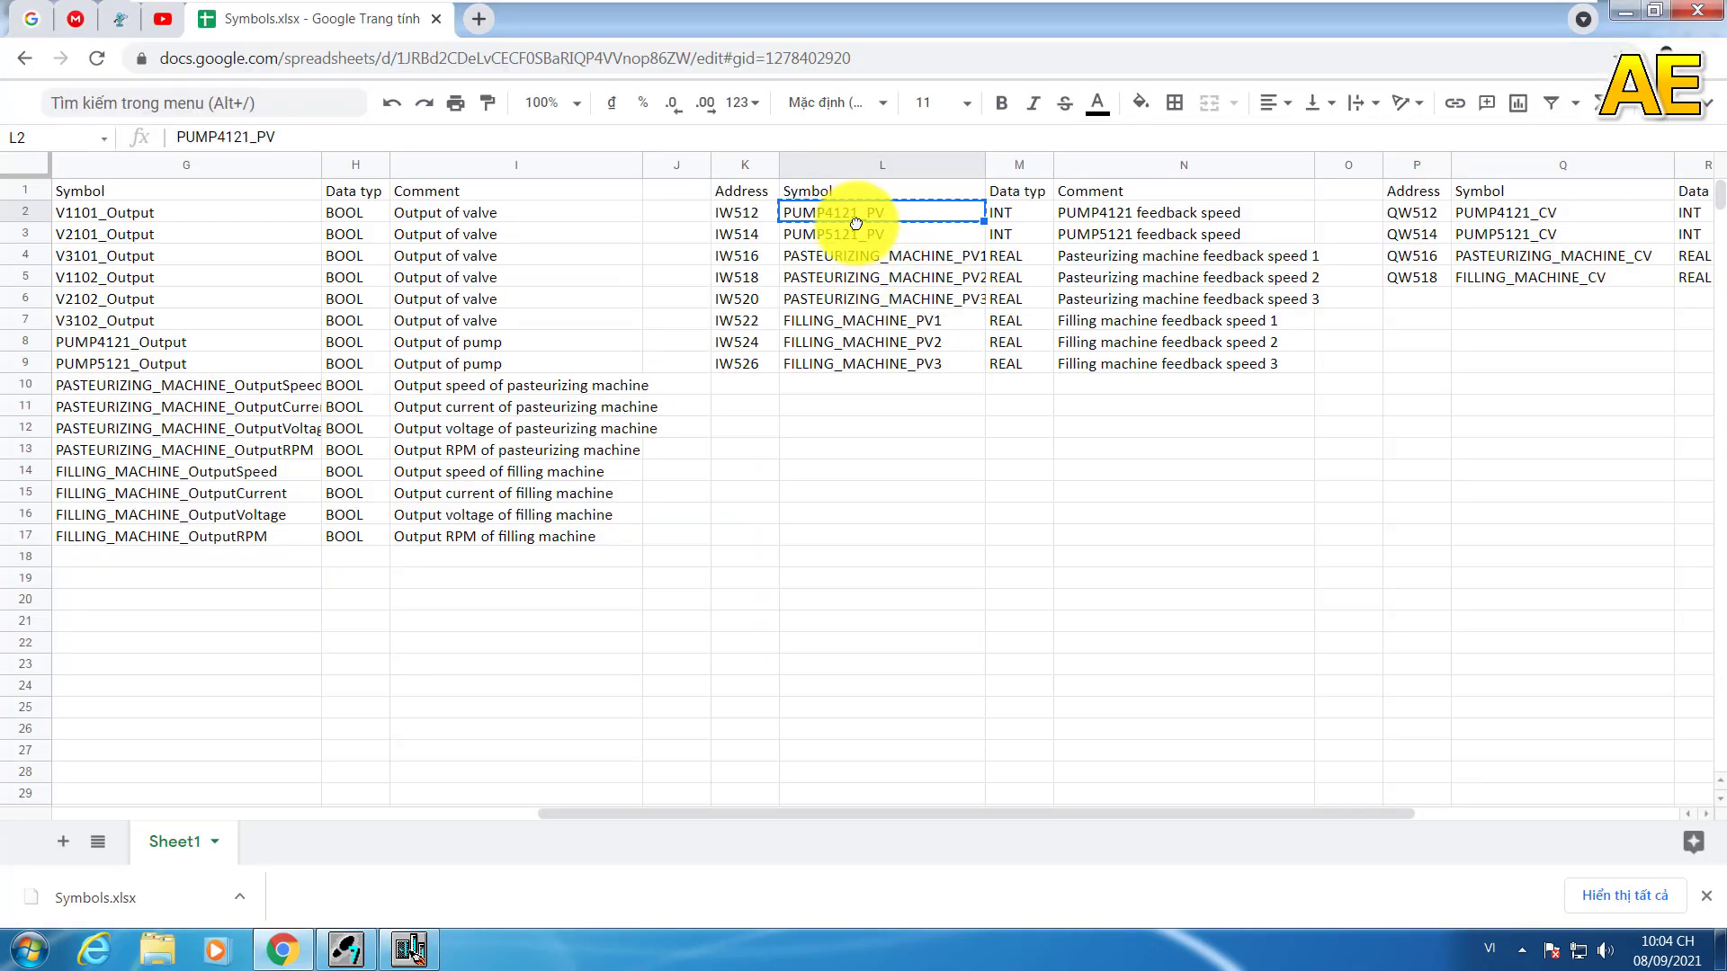
left_click(862, 250)
left_click_drag(862, 250, 859, 241)
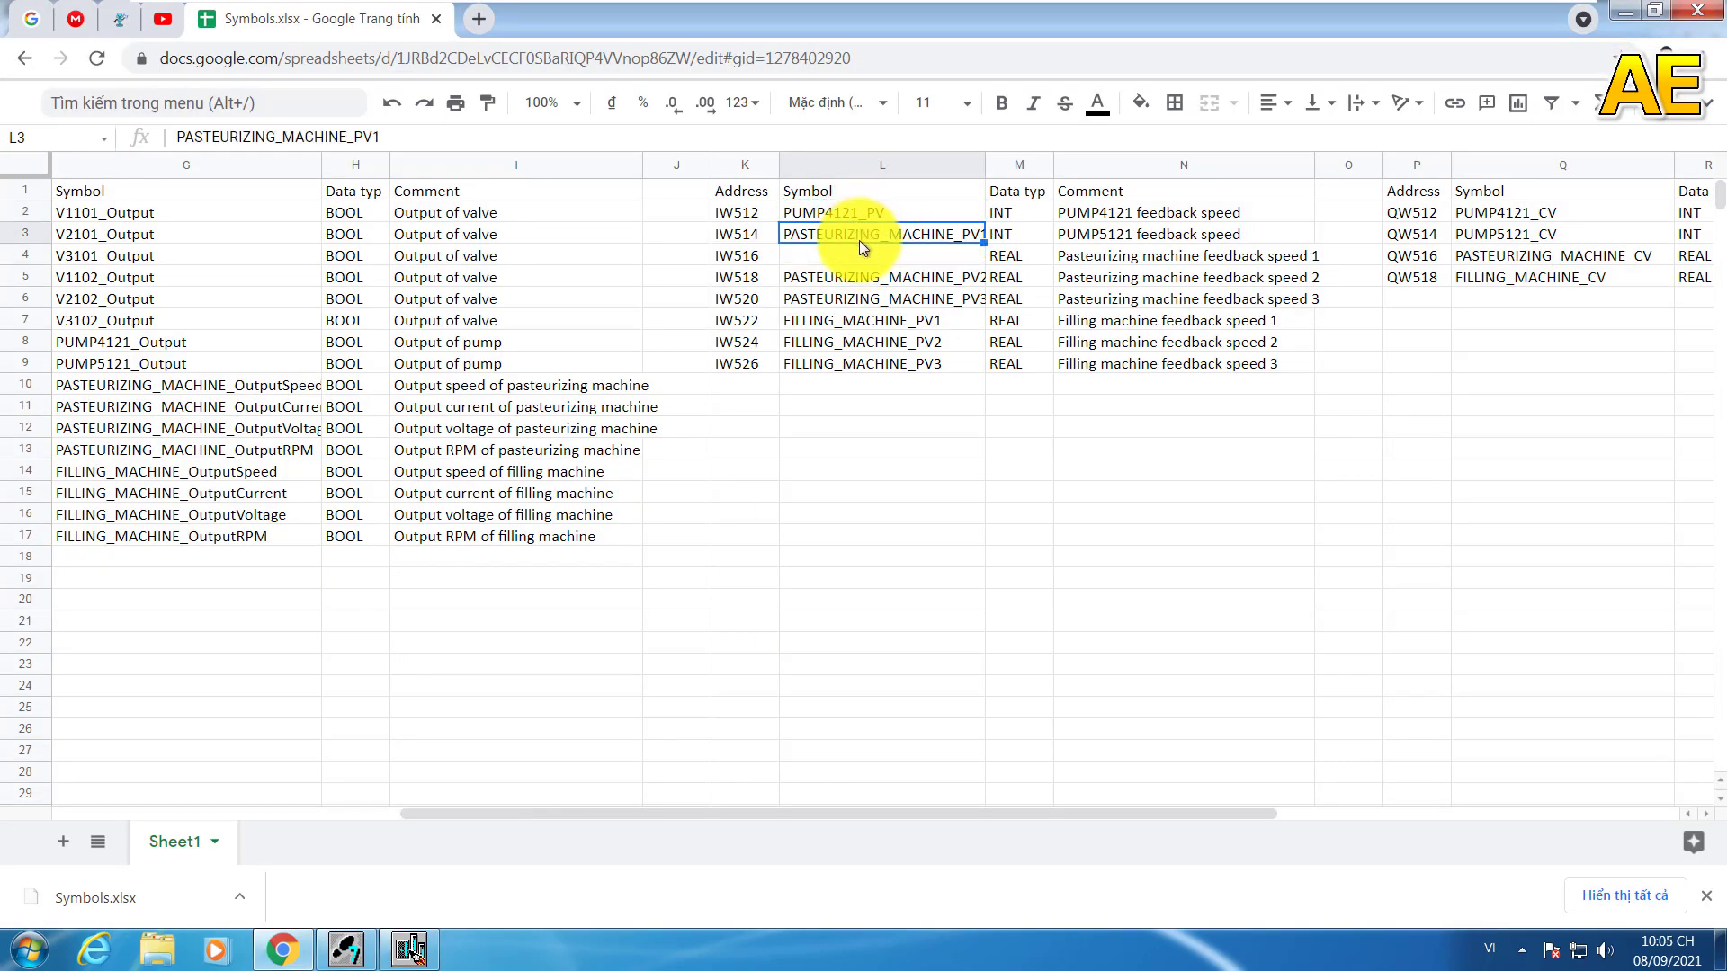
key("ctrl+z")
key("alt+Tab")
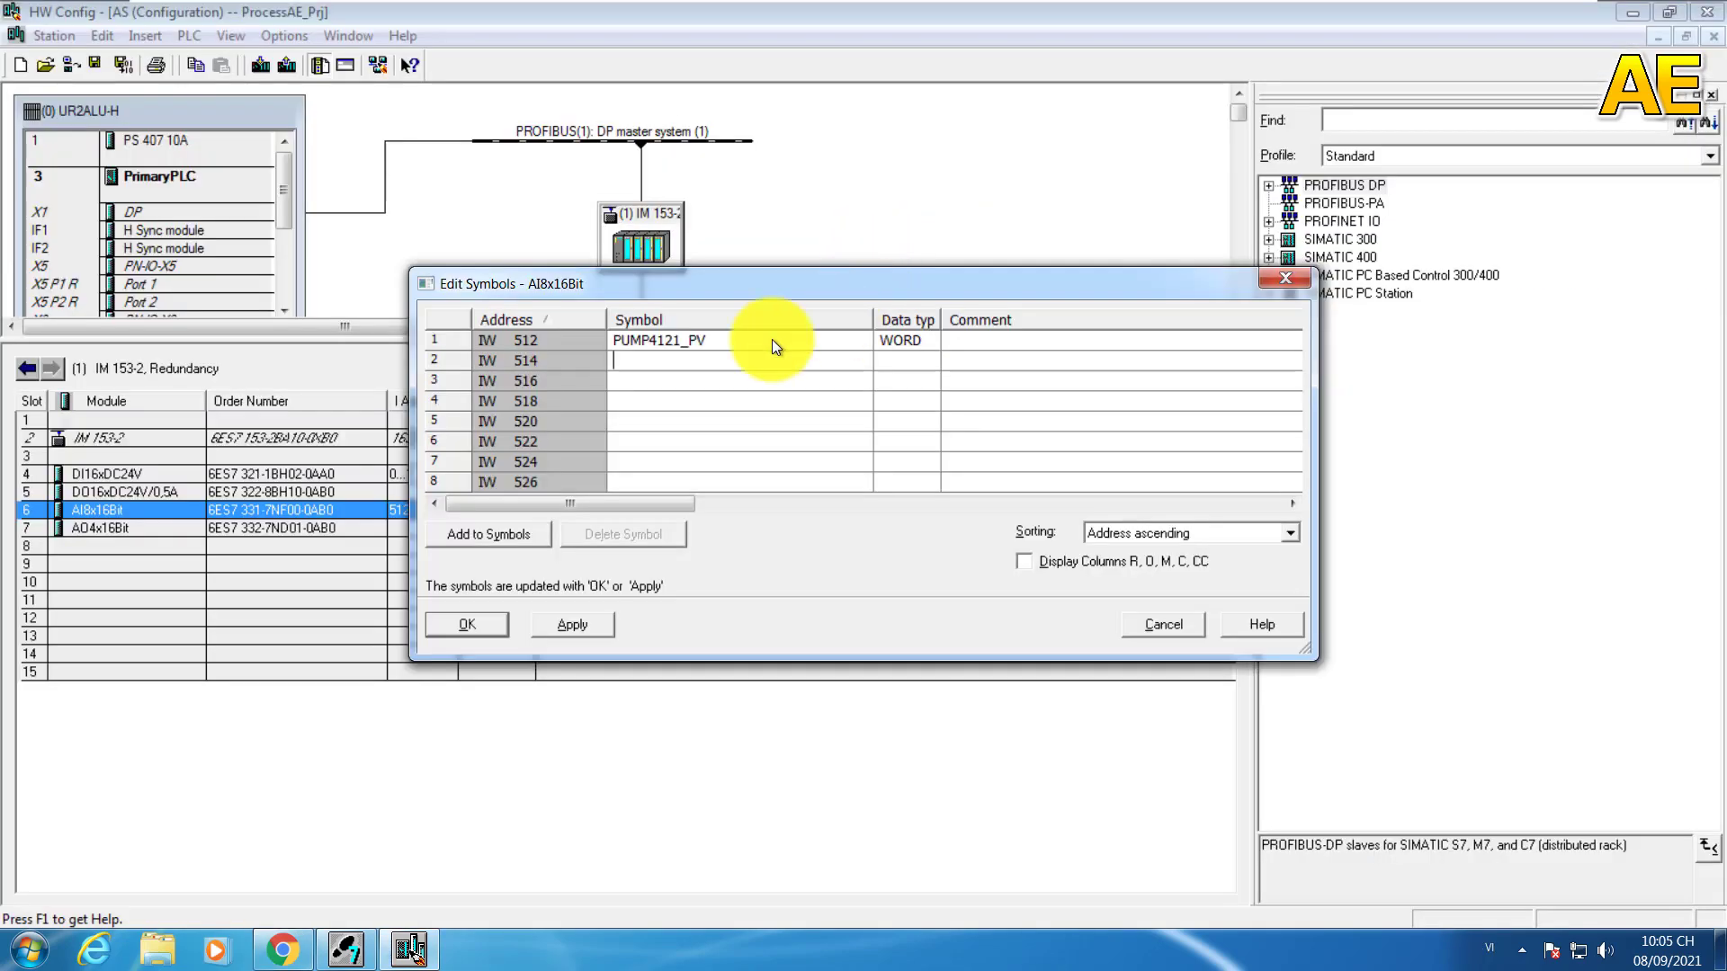
type("PUMP5121_PV")
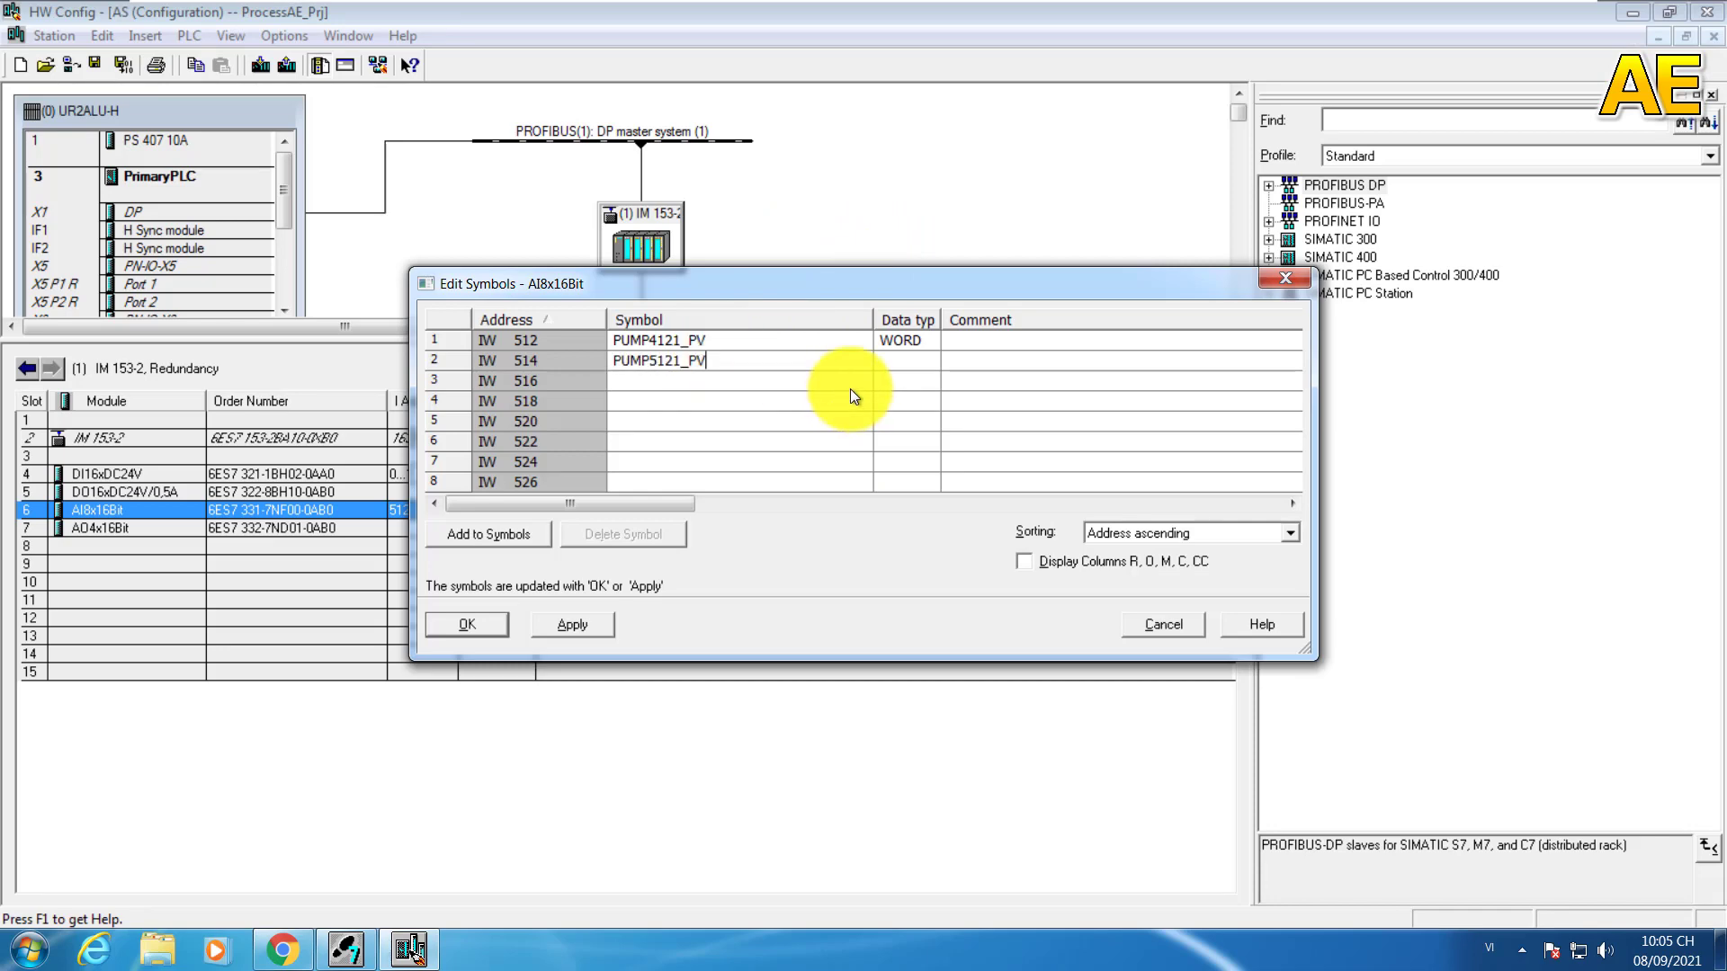
Step: Set the data type of IW 512 and IW 514 to INT
key("alt+Tab")
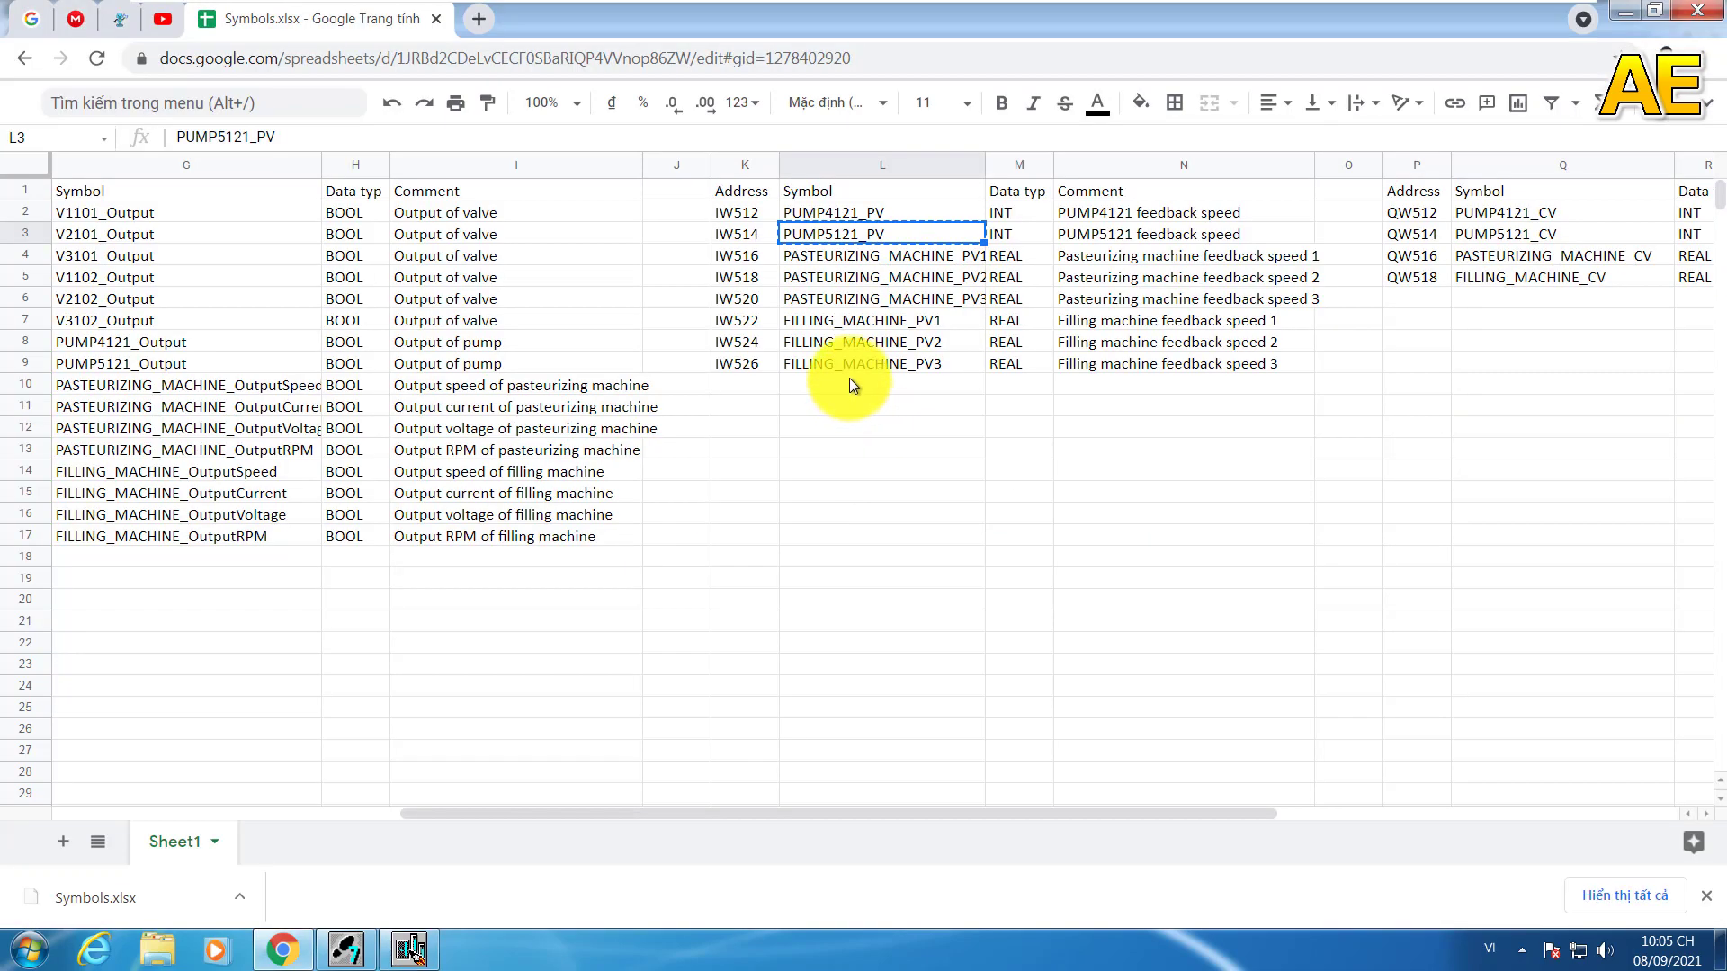
key("alt+Tab")
left_click(931, 342)
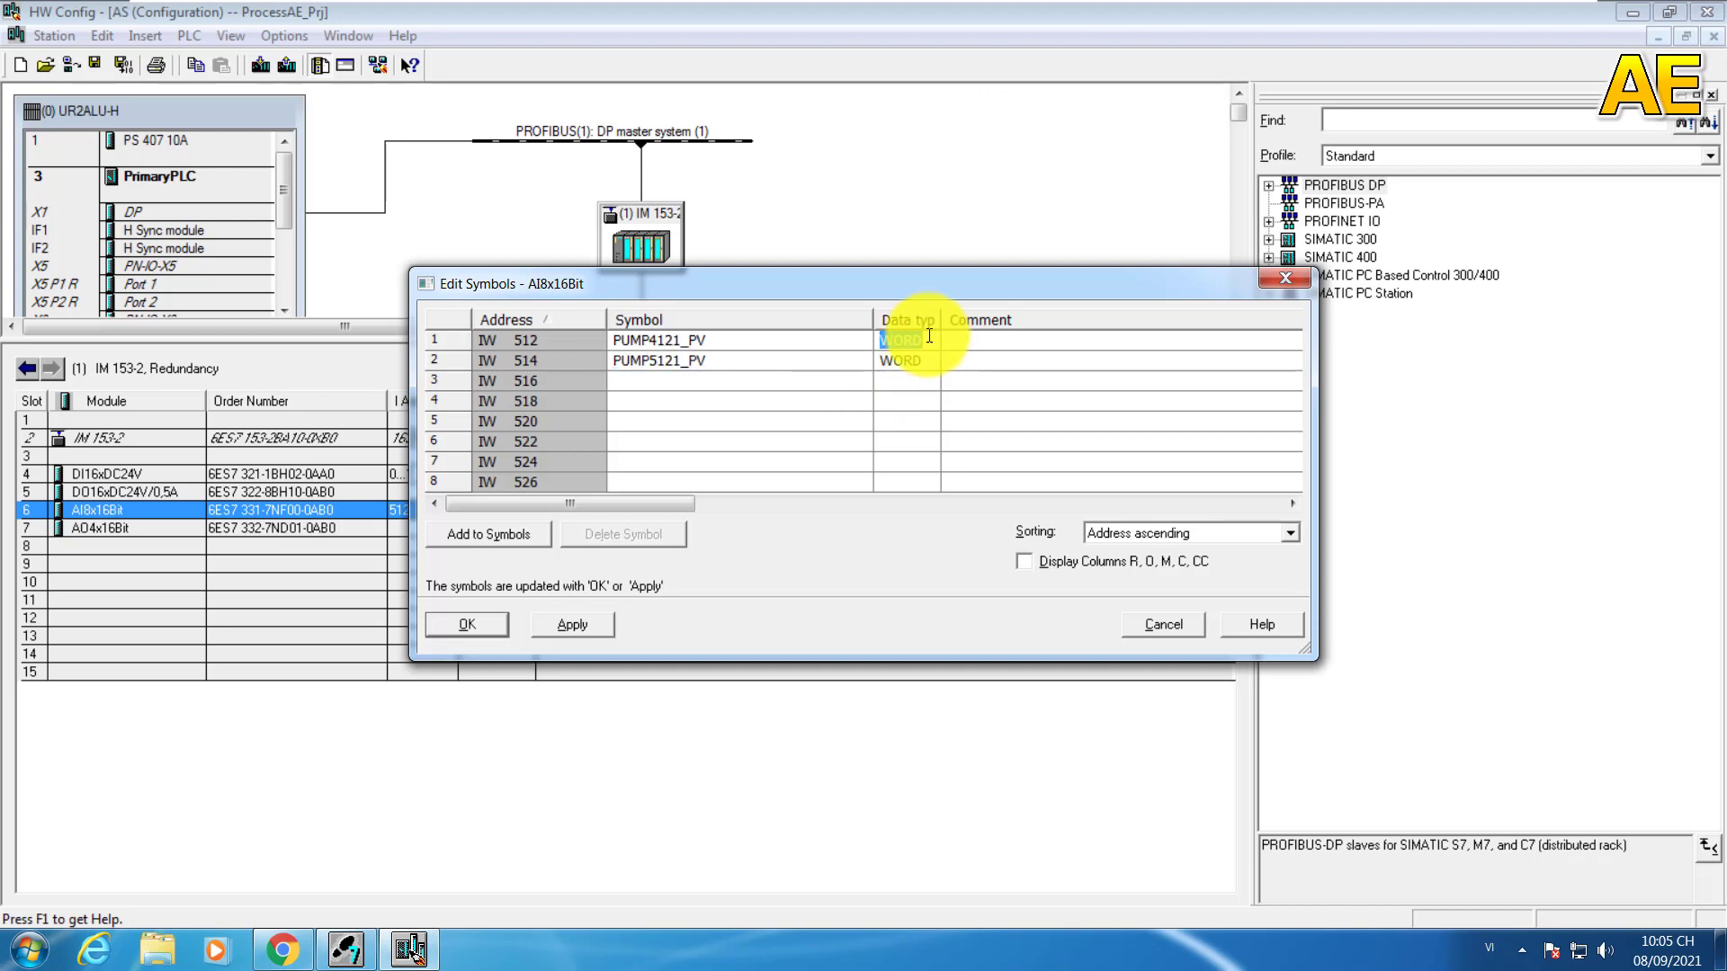
type("intint")
key("Return")
Step: Sort the AI8x16Bit symbols by comment and move the PUMP4121_PV symbol onto IW 512
left_click(985, 321)
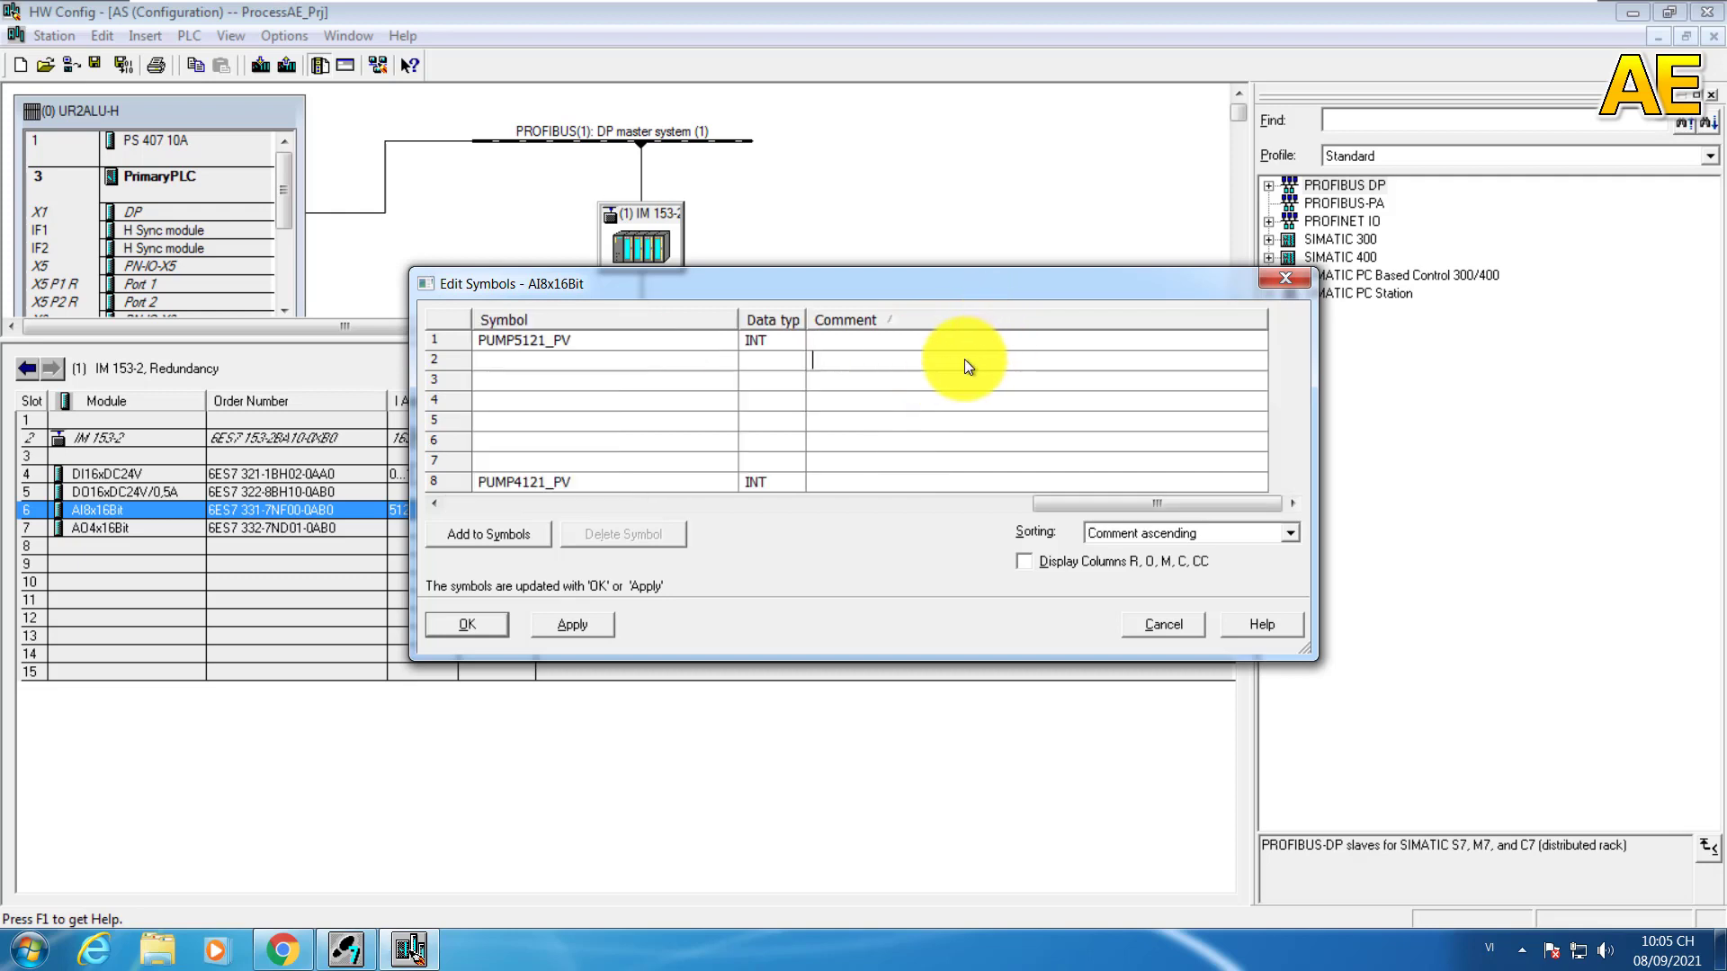
left_click(1017, 356)
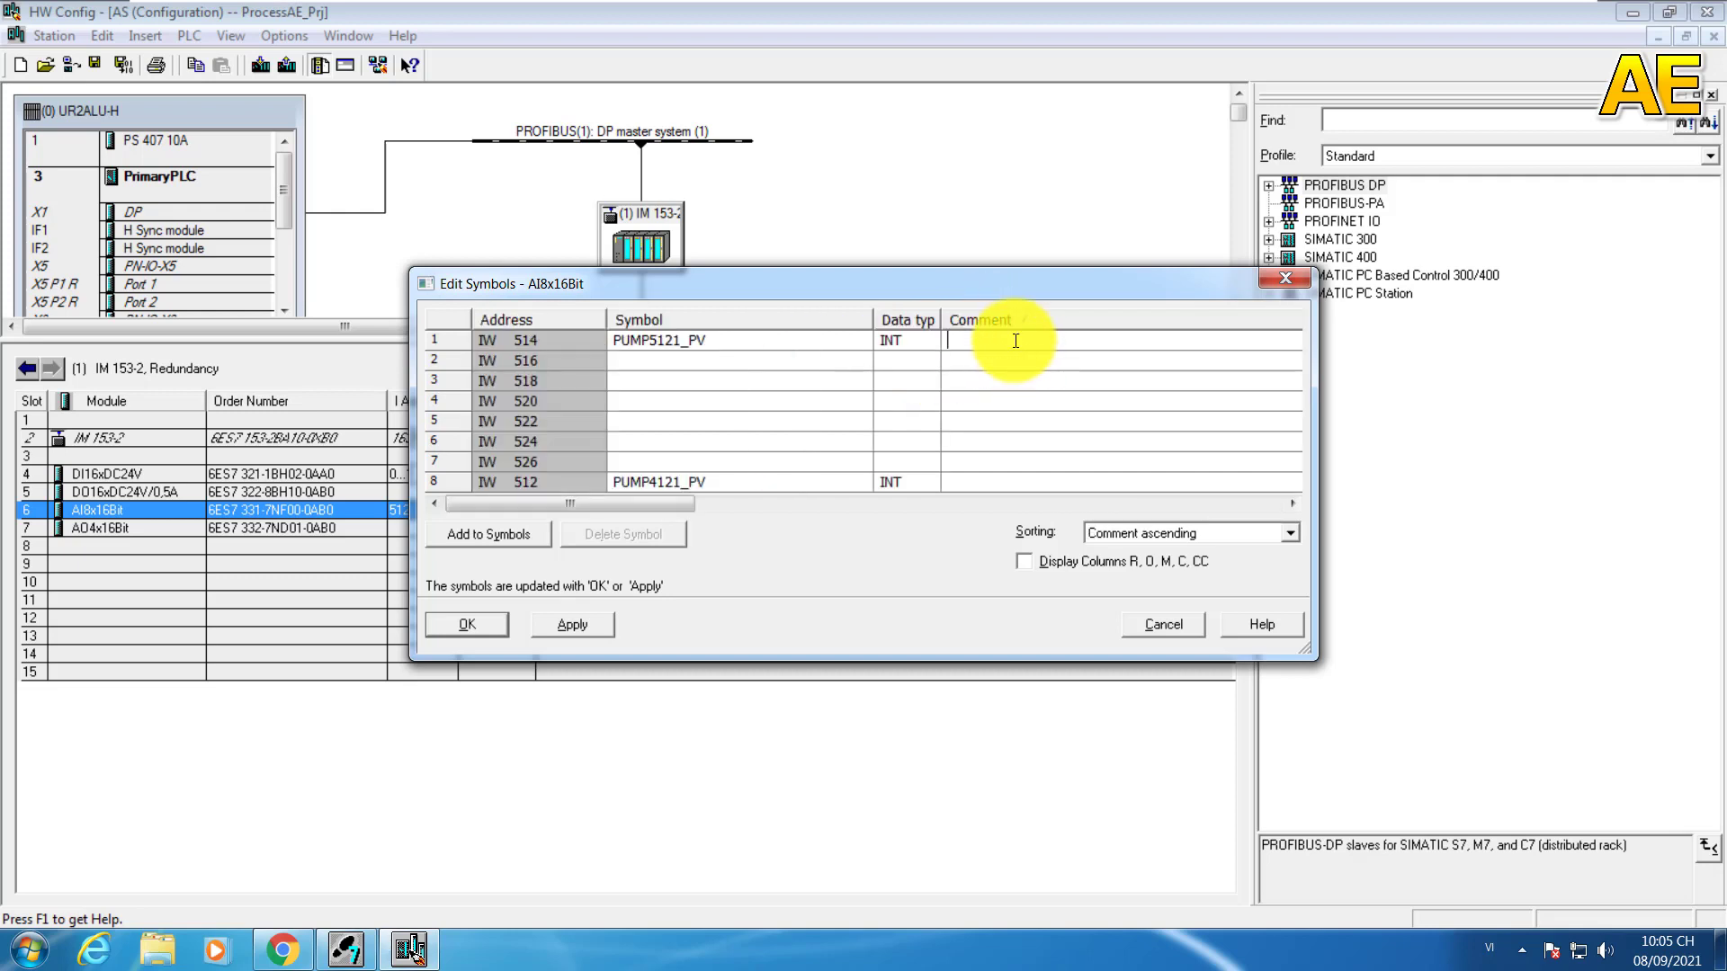
left_click(707, 482)
key("ctrl+x")
left_click(732, 362)
key("ctrl+v")
left_click(911, 481)
key("Delete")
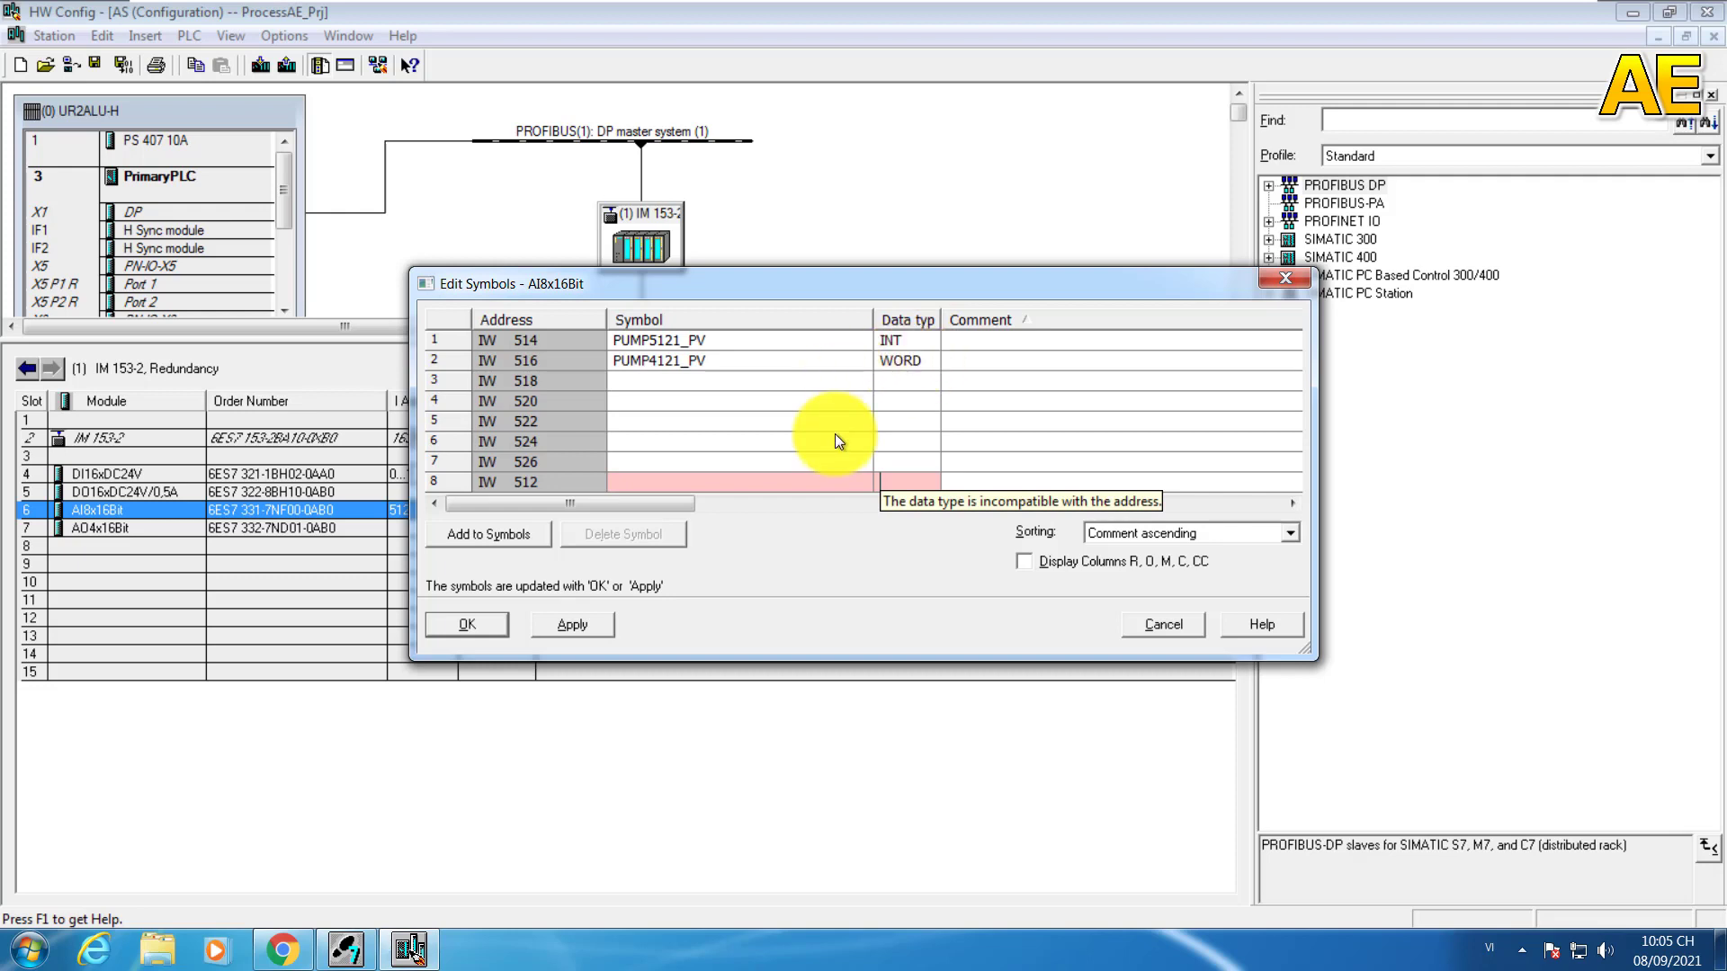
key("Escape")
left_click(851, 454)
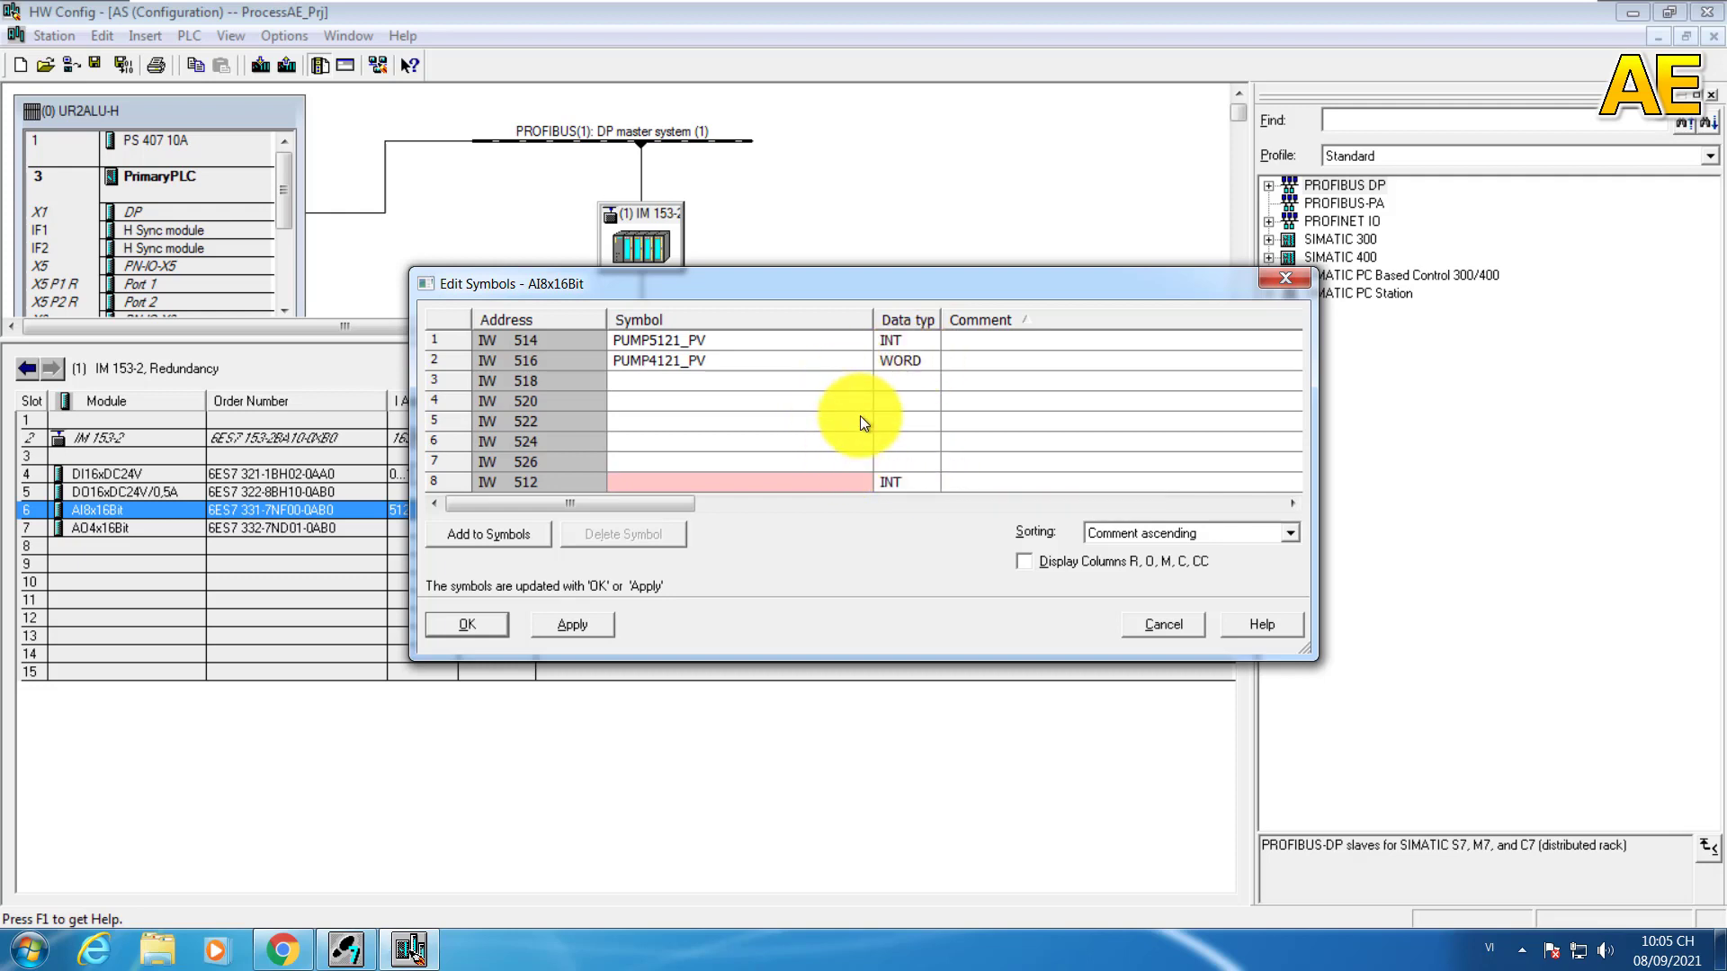
left_click(829, 486)
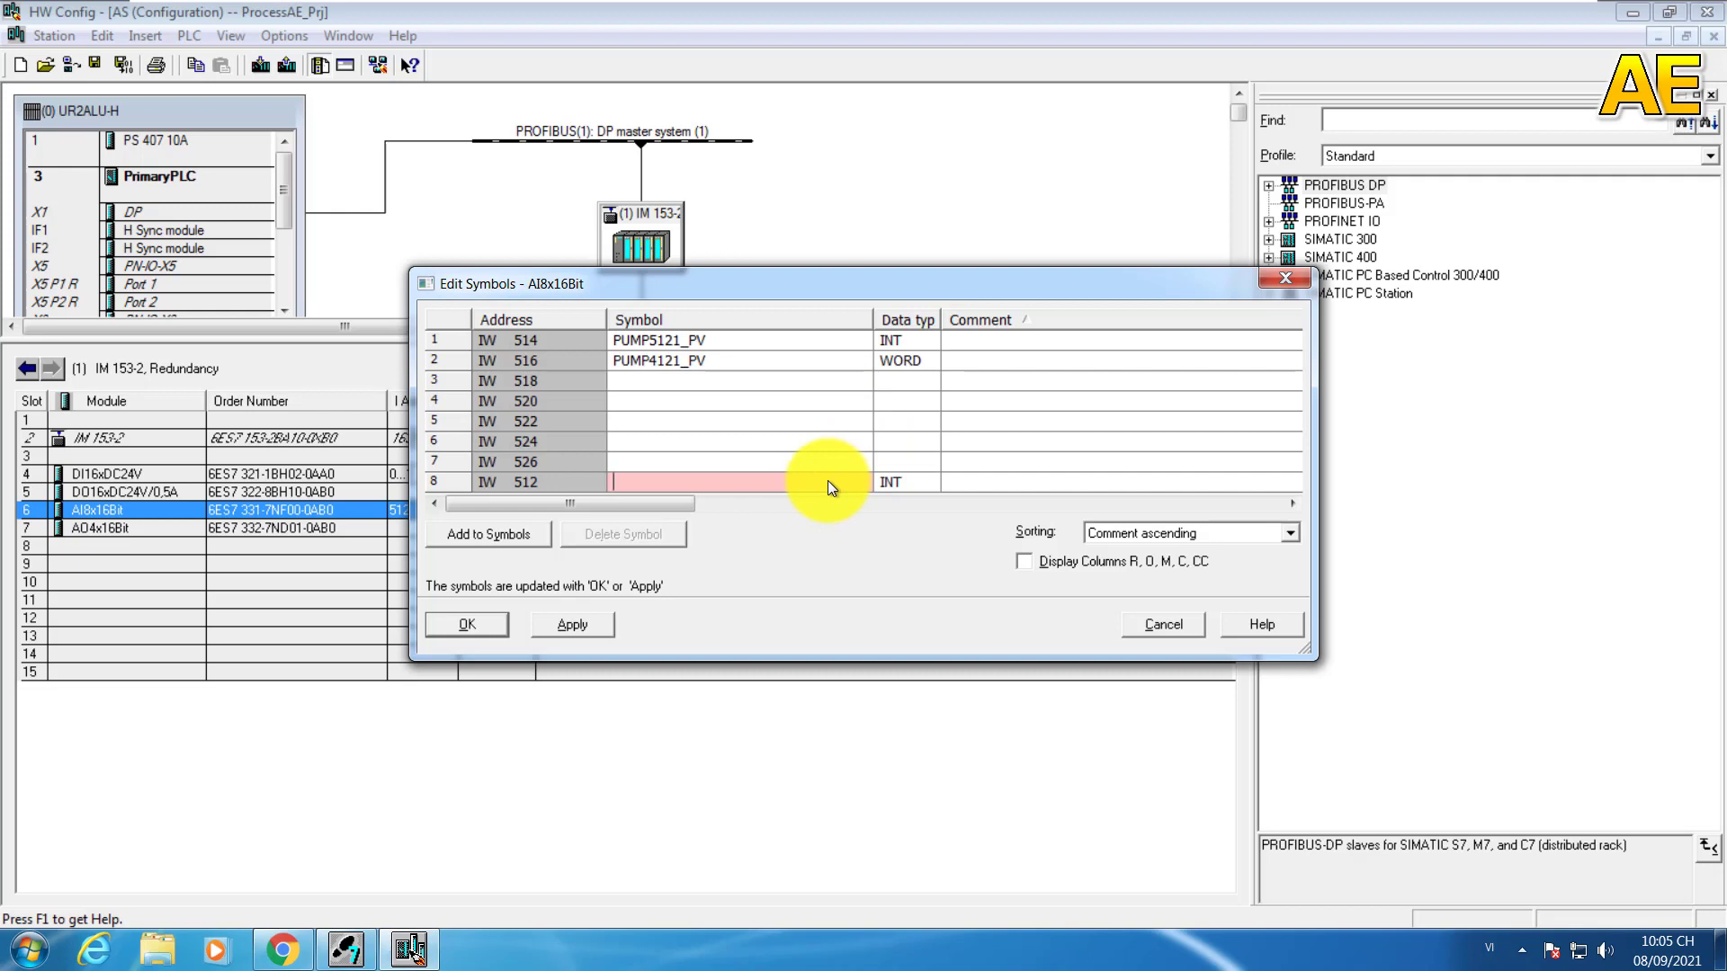
double_click(741, 364)
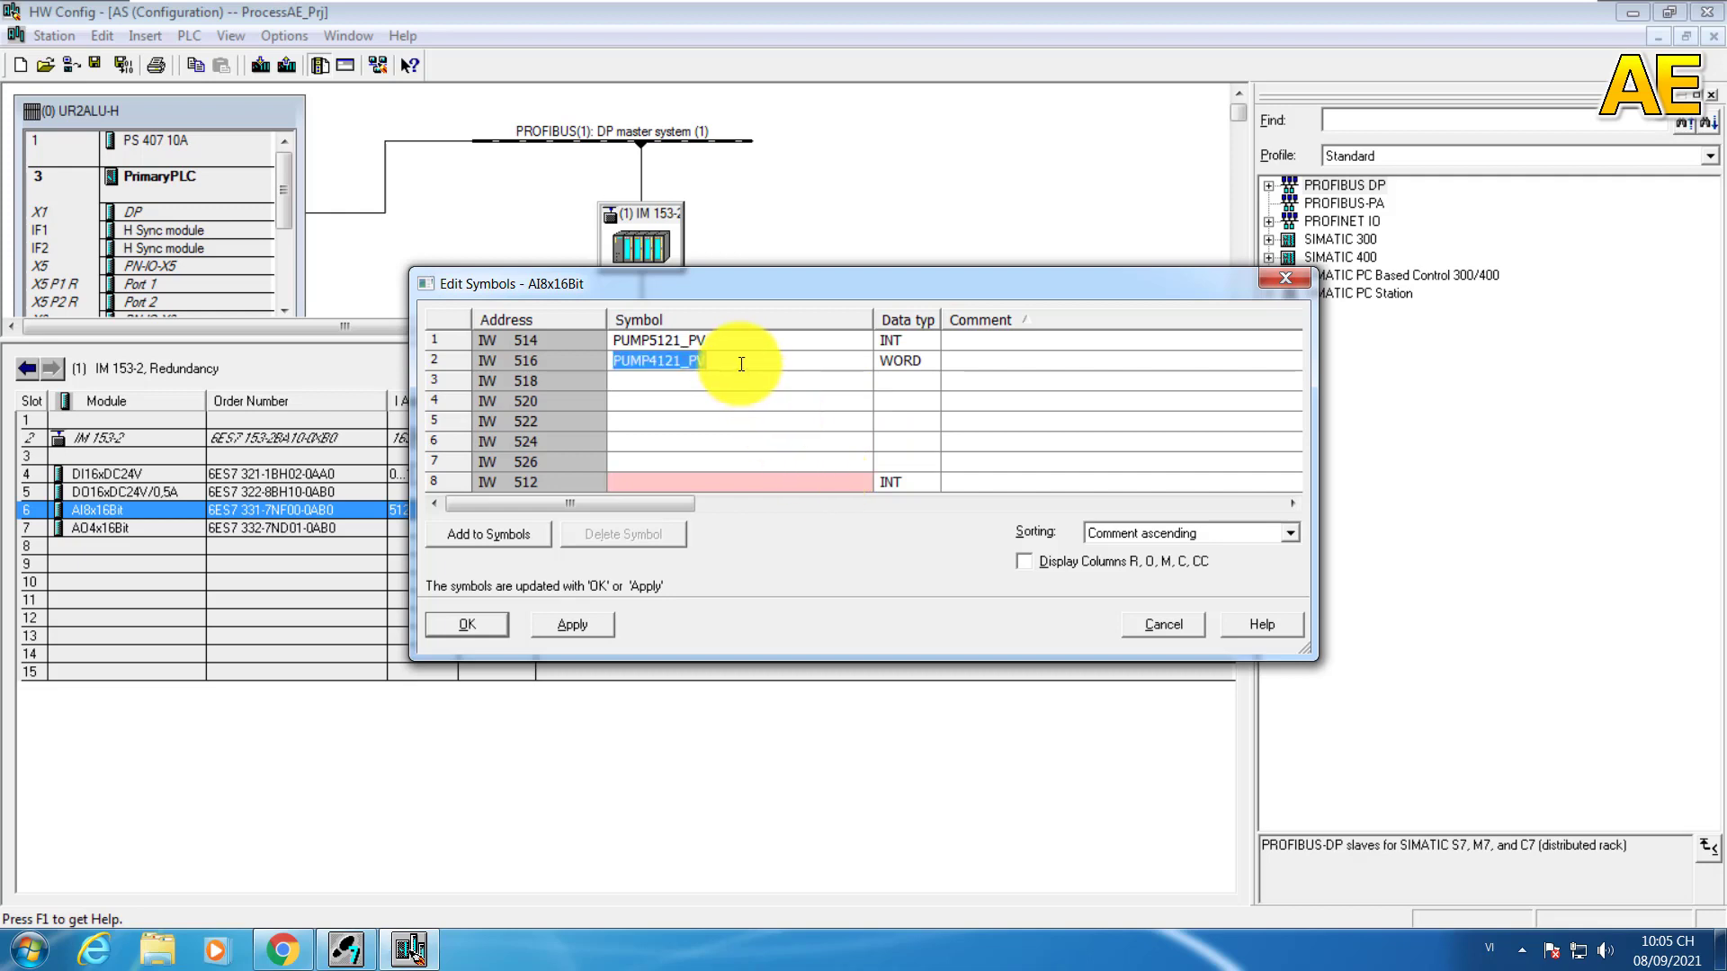
key("Delete")
left_click(738, 474)
key("ctrl+v")
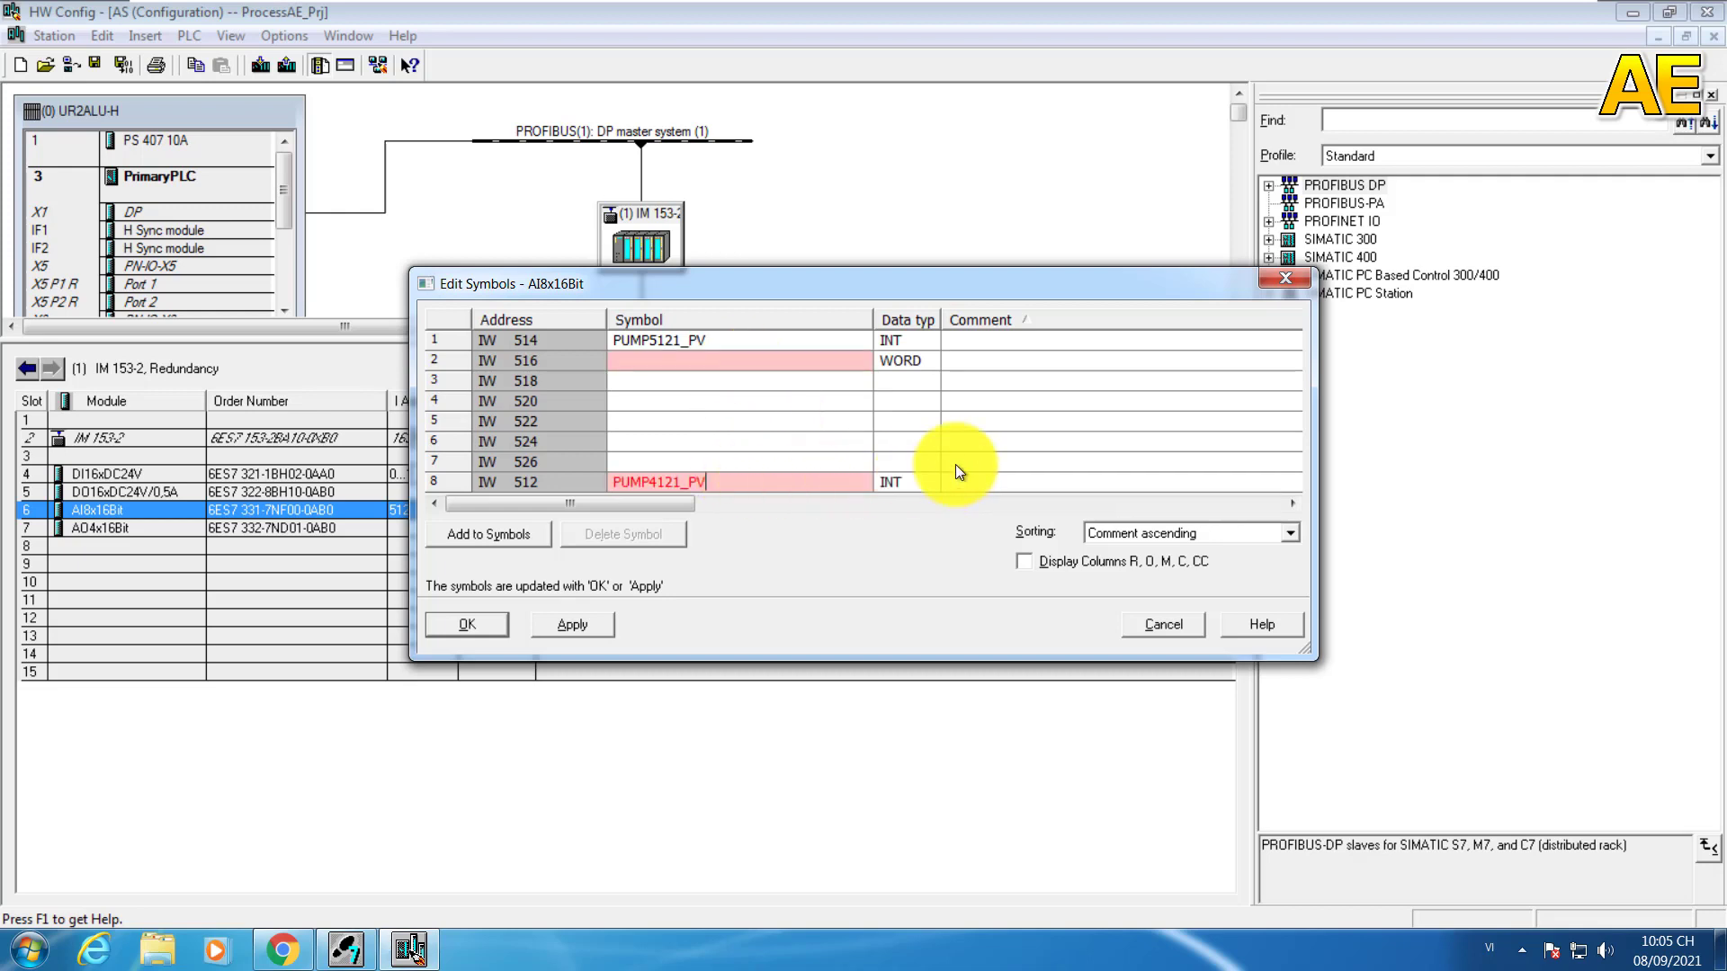
Step: Copy FILLING_MACHINE_PV1 from the spreadsheet as the IW 516 symbol with data type INT
left_click(281, 949)
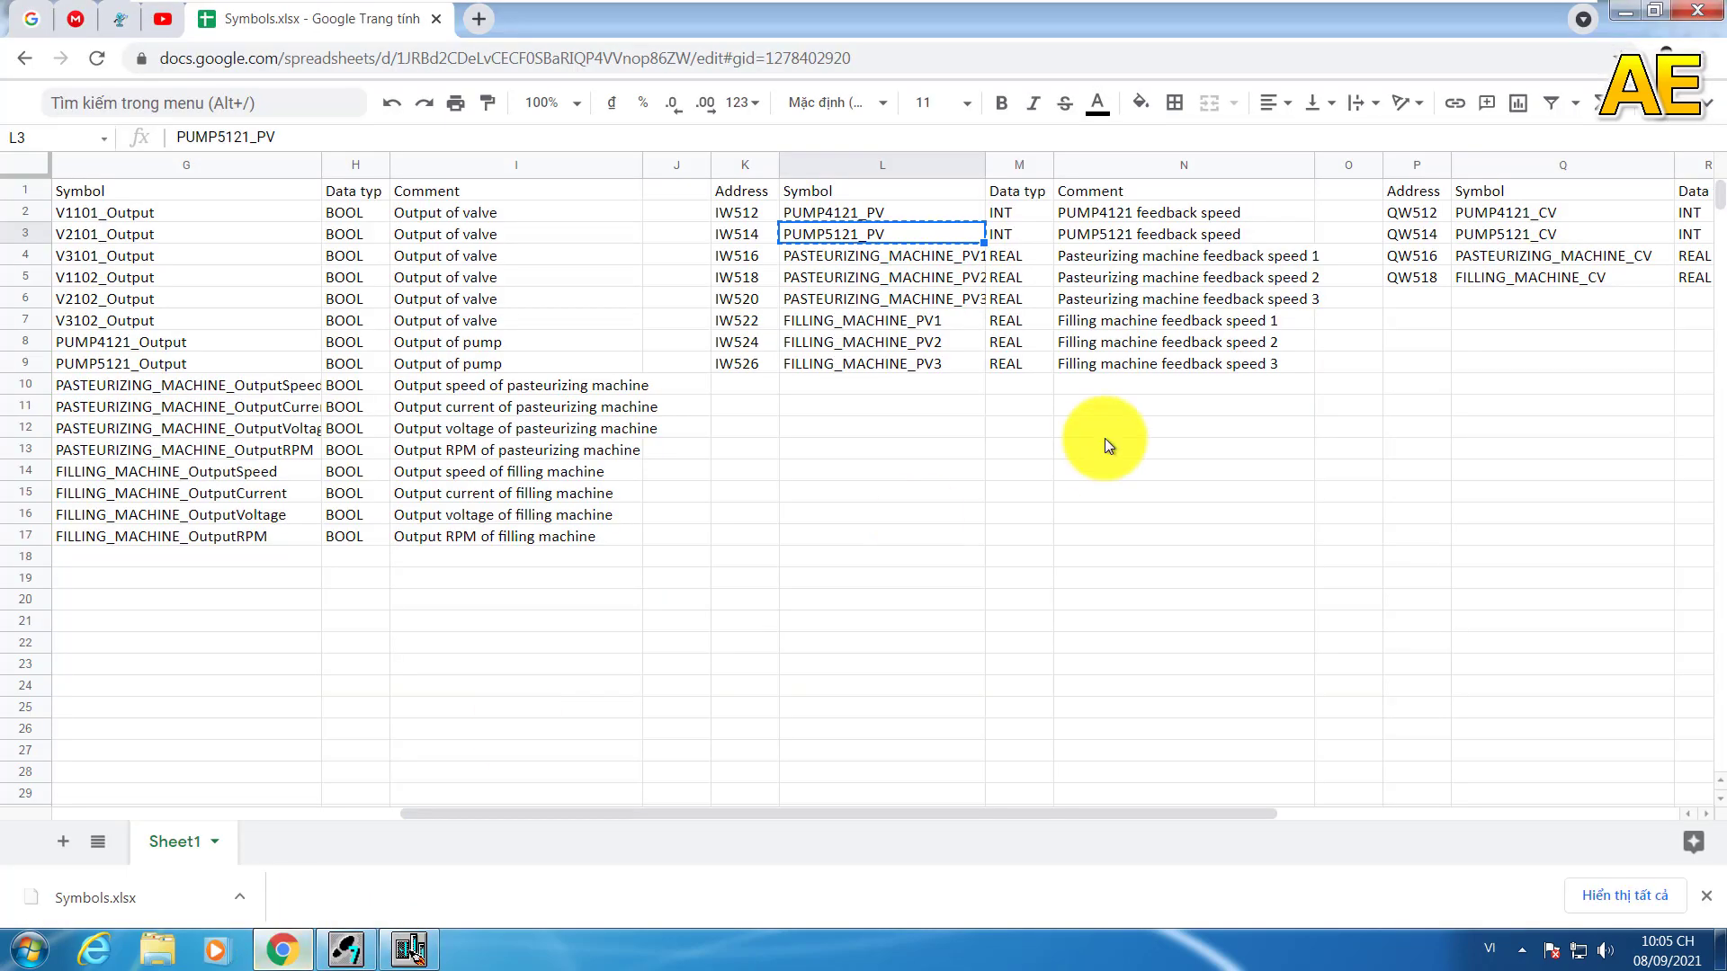
left_click(889, 319)
key("ctrl+c")
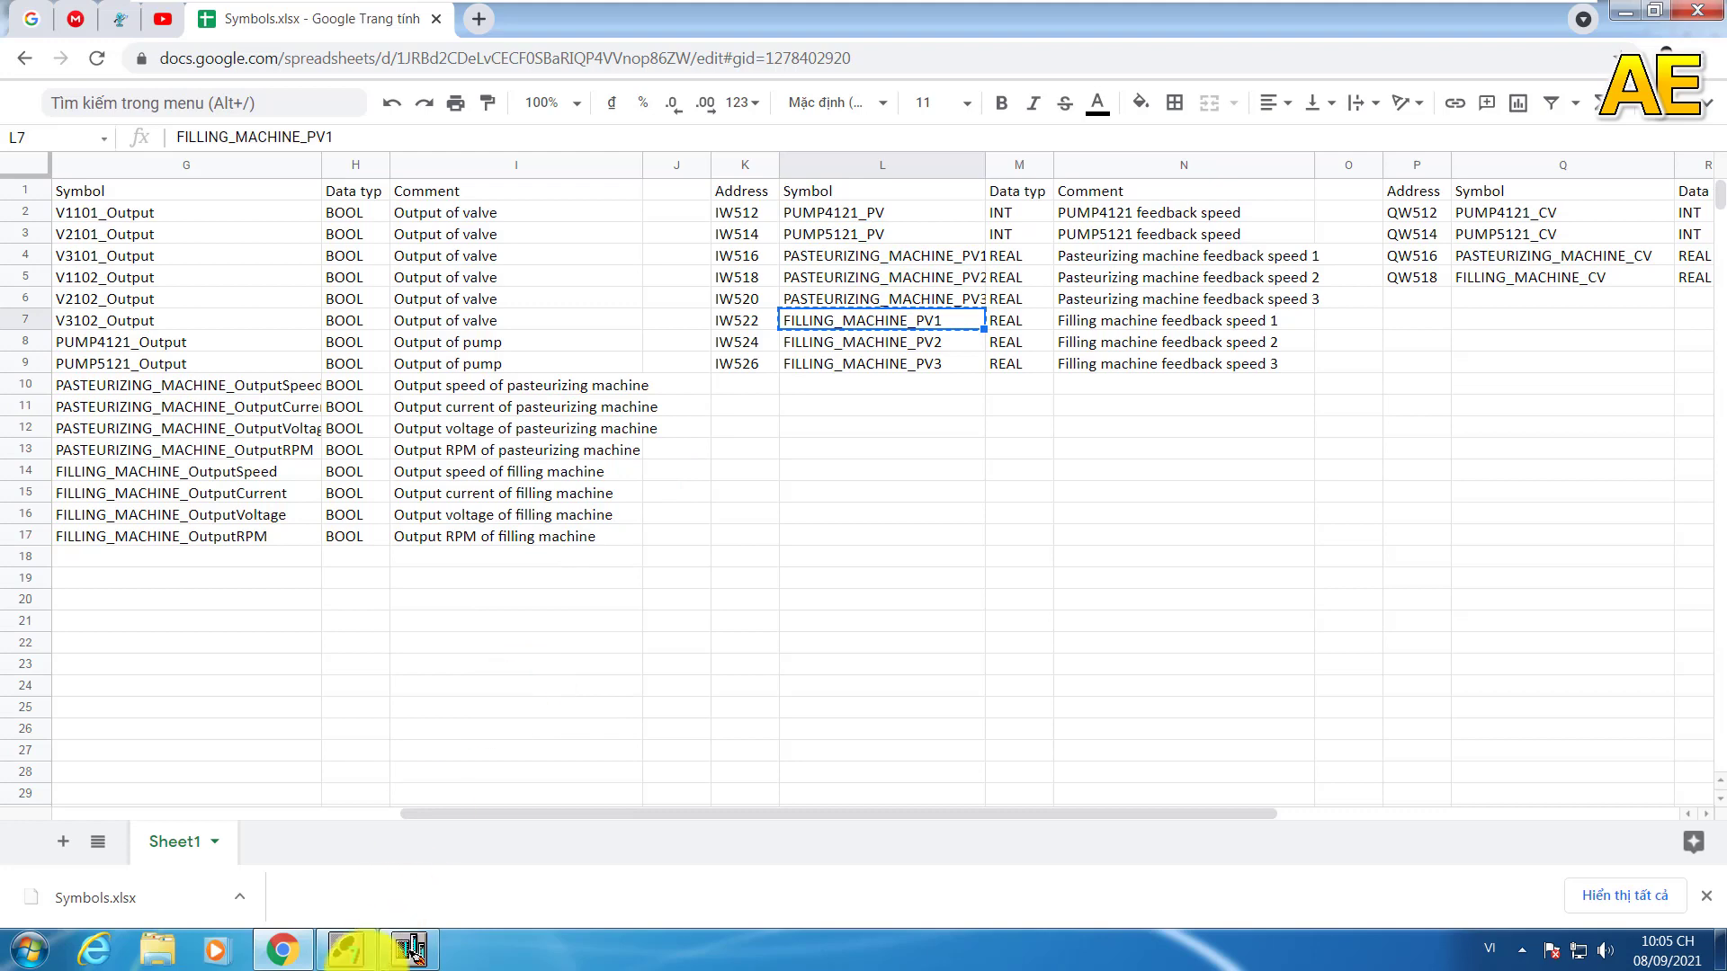
left_click(409, 949)
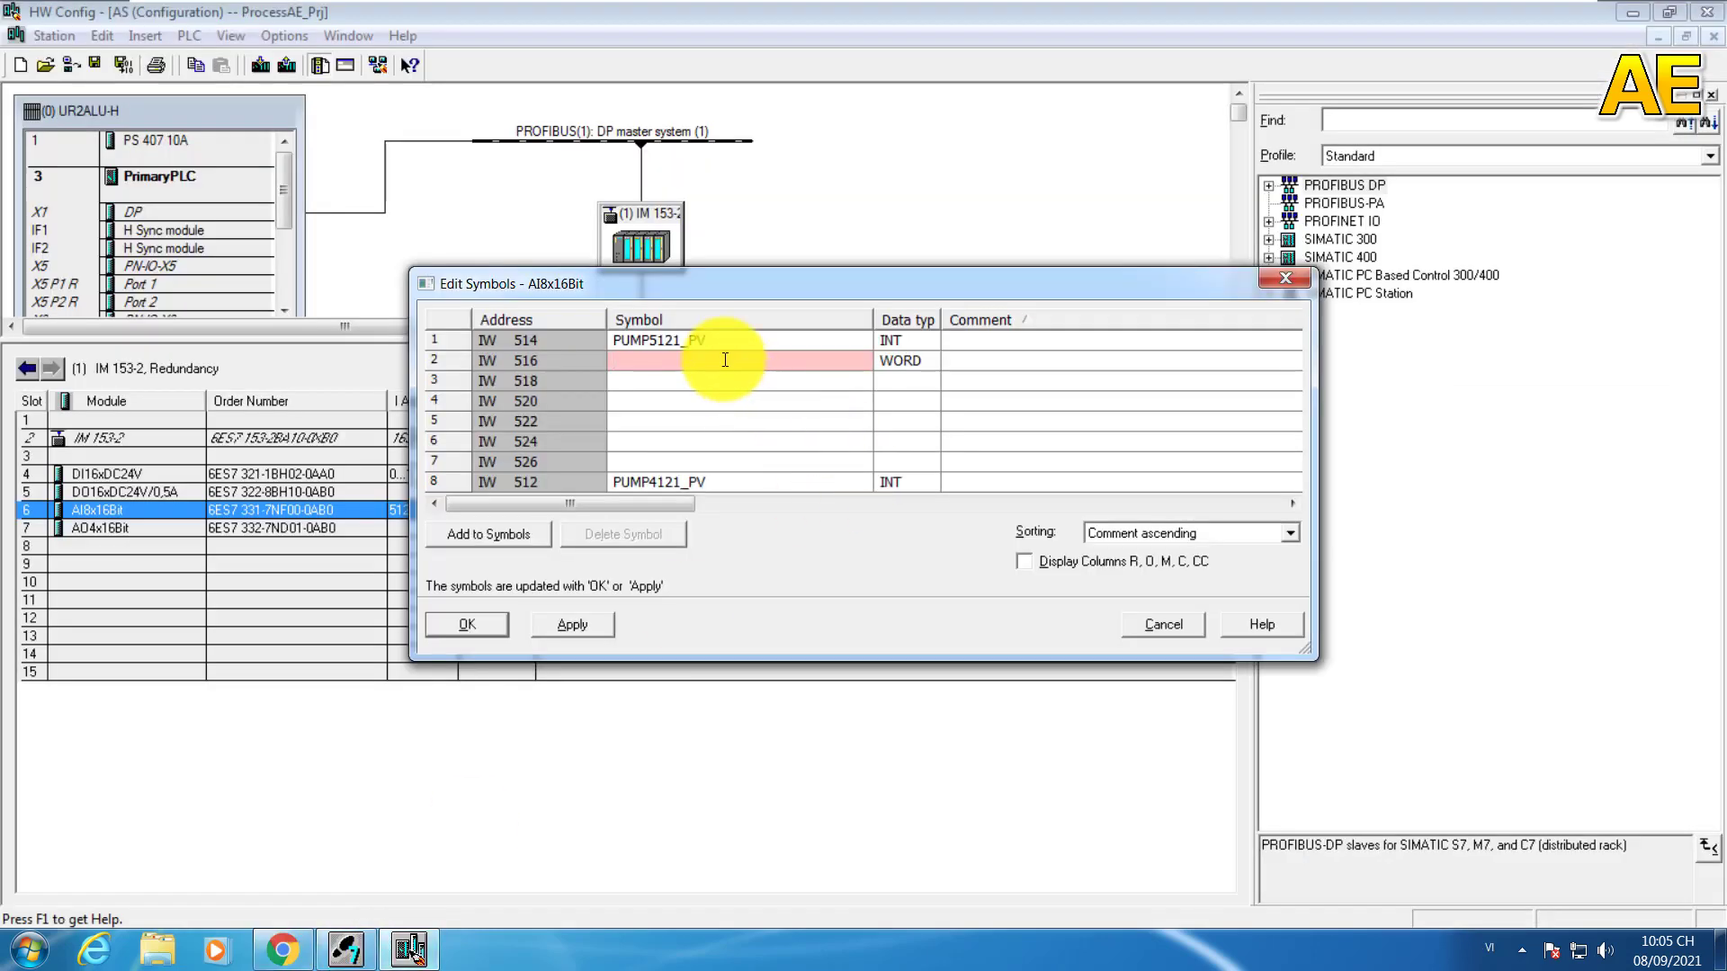
key("ctrl+v")
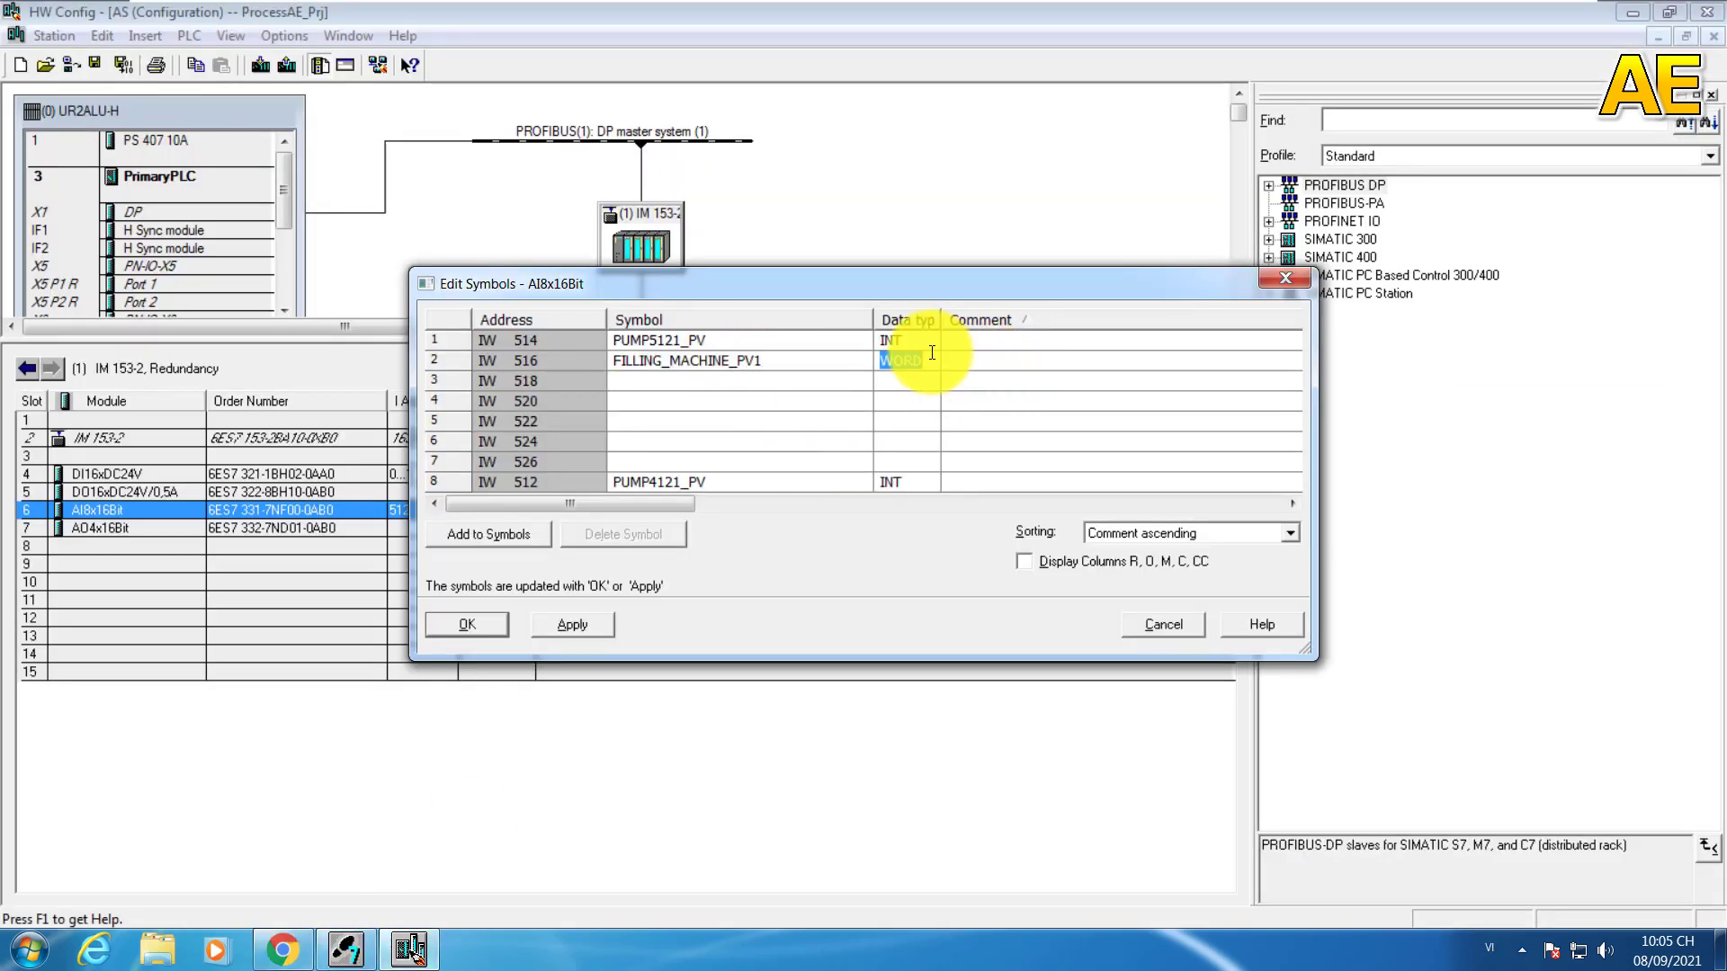
type("int")
left_click(968, 343)
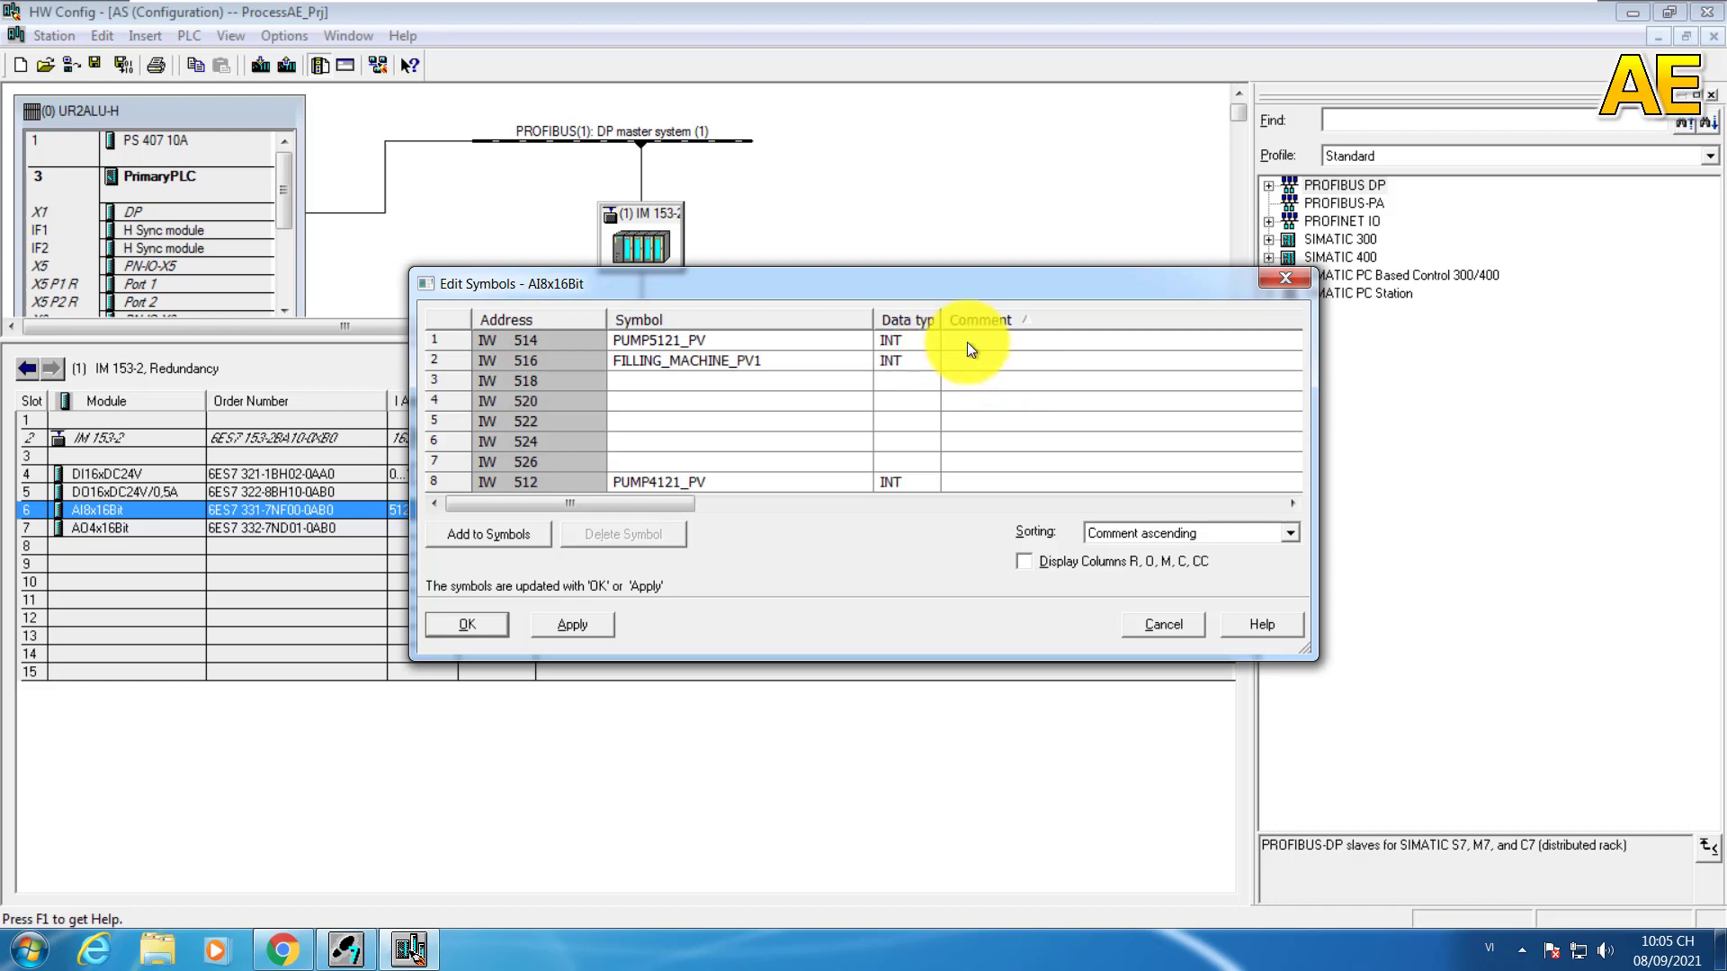
Step: Paste the feedback speed comment into IW 512 and row 1, changing row 1 to PUMP5121
key("alt+Tab")
left_click(1128, 211)
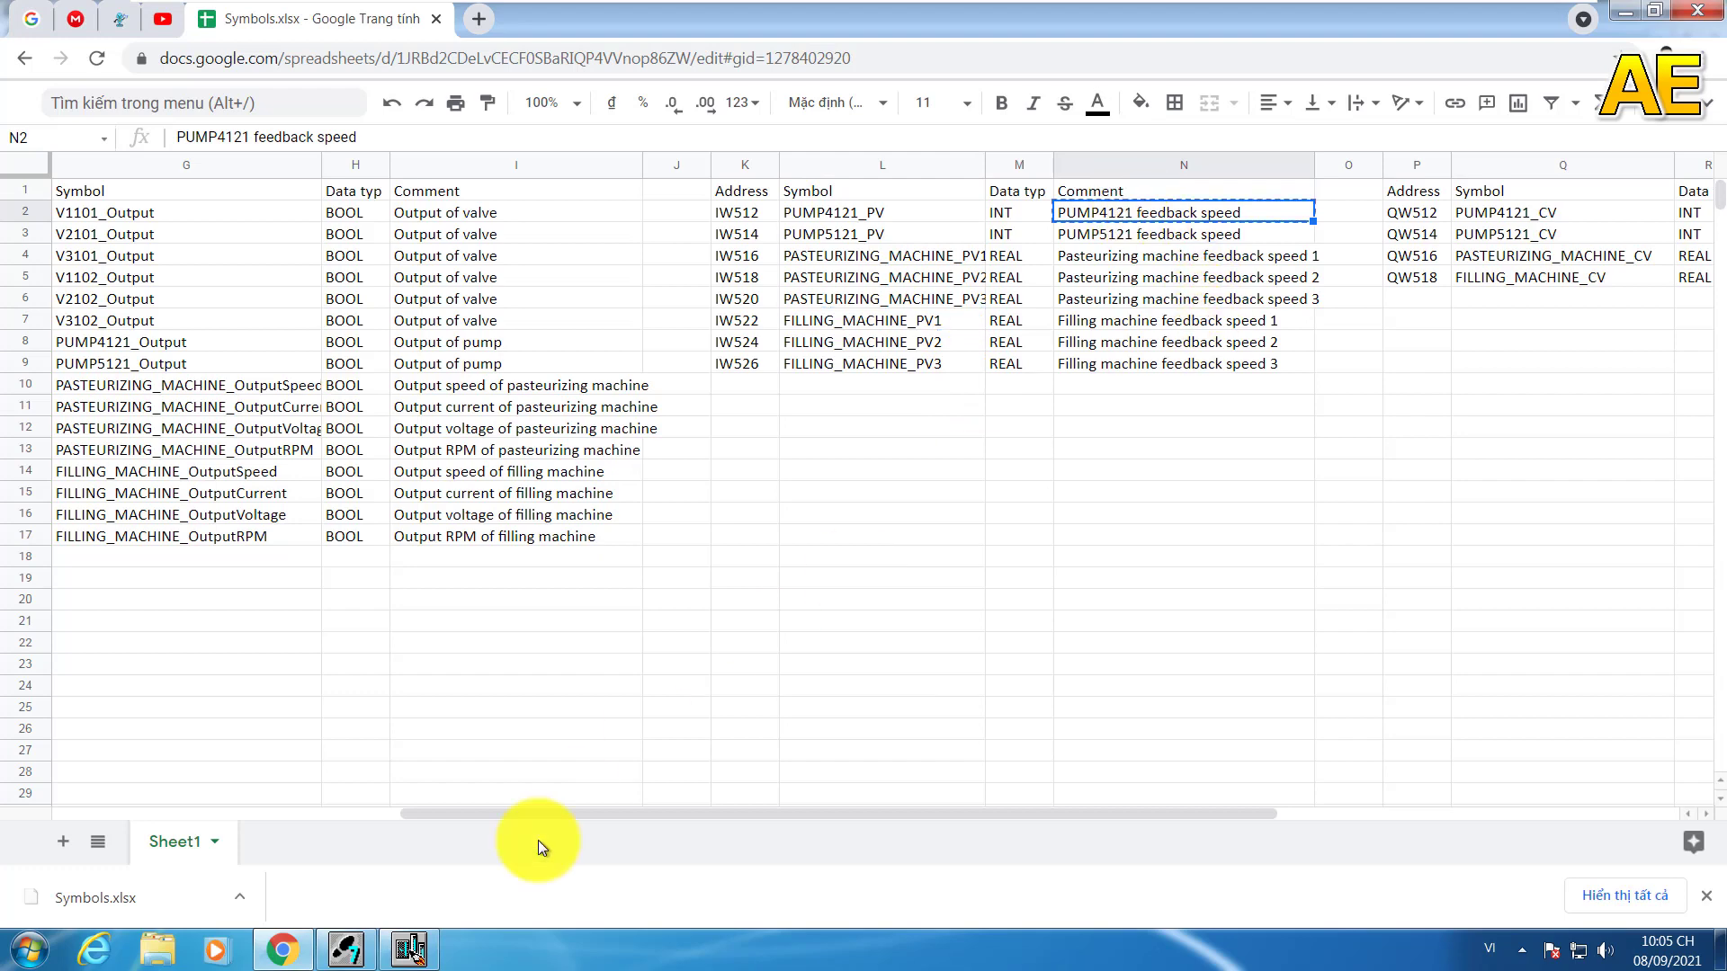
left_click(410, 949)
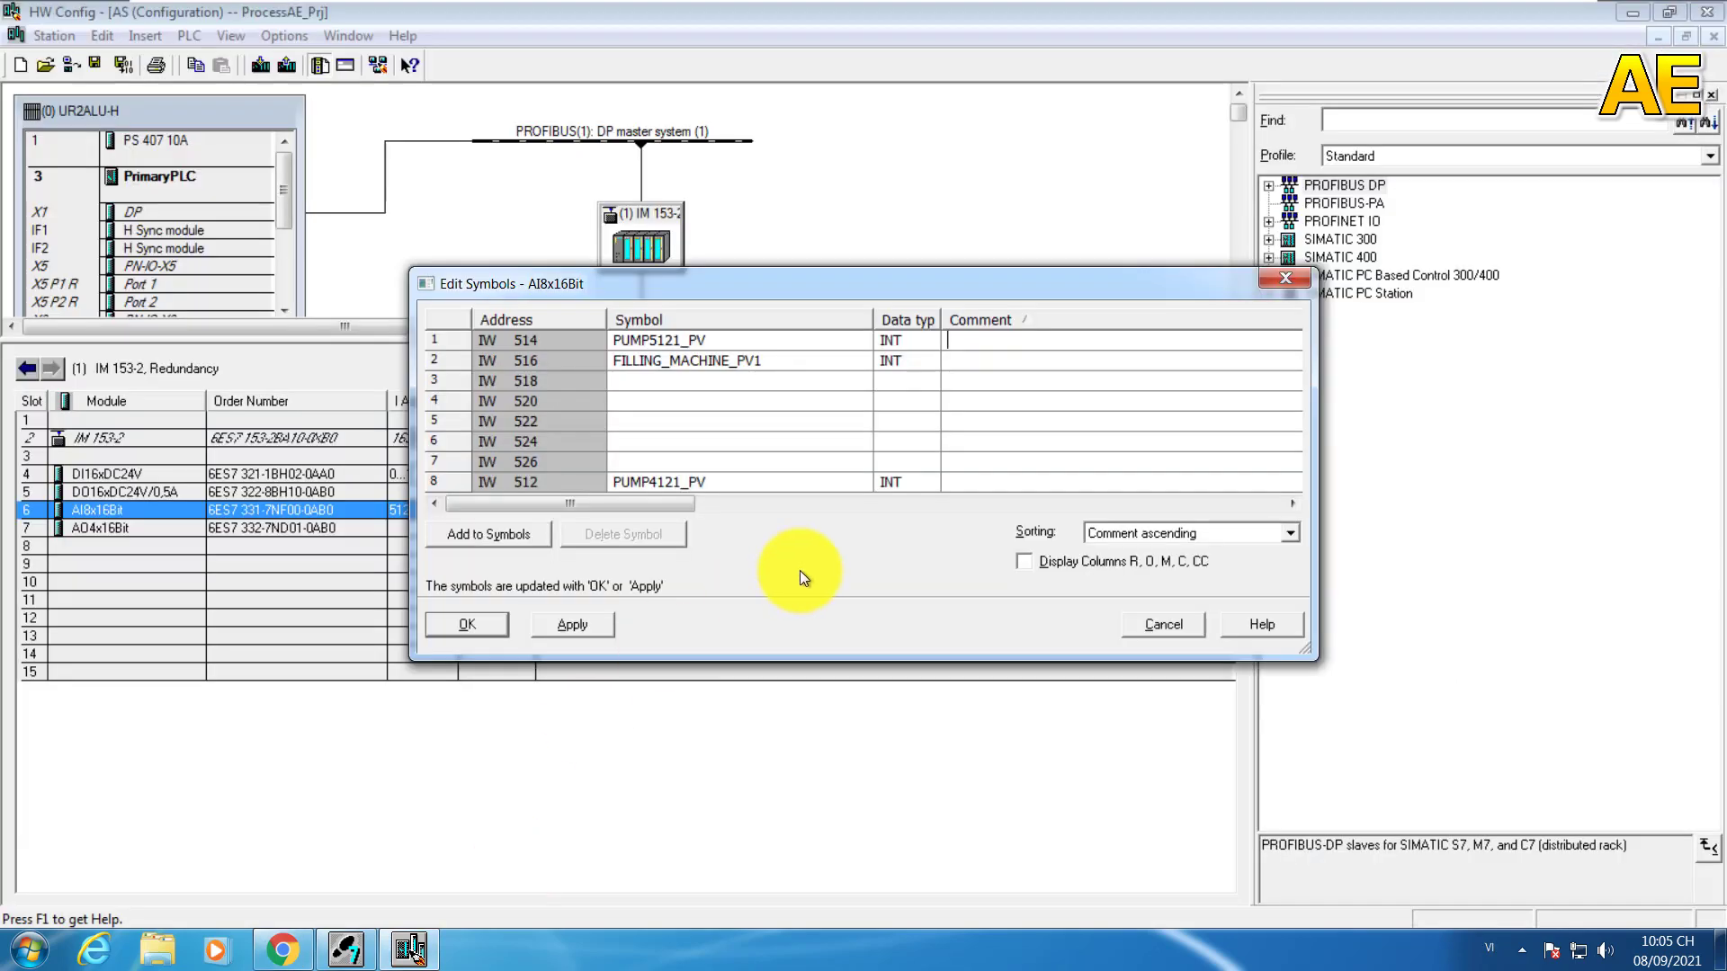
left_click(975, 486)
key("ctrl+v")
left_click(832, 341)
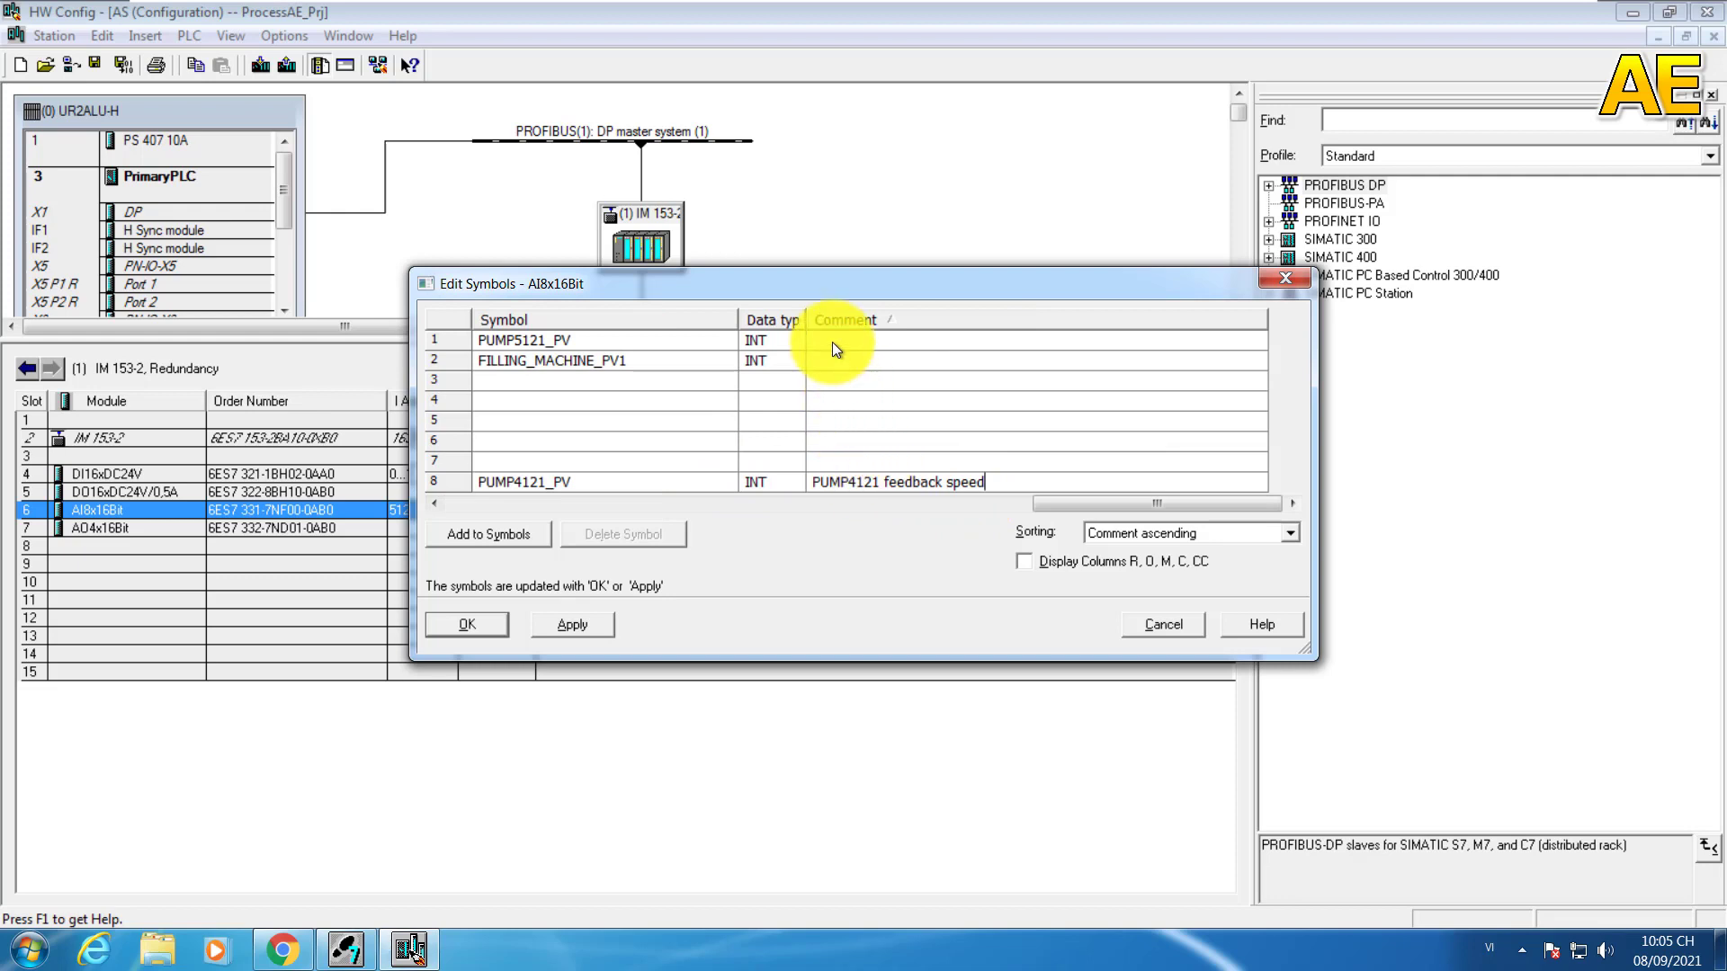
type("PUMP4121 feedback speed")
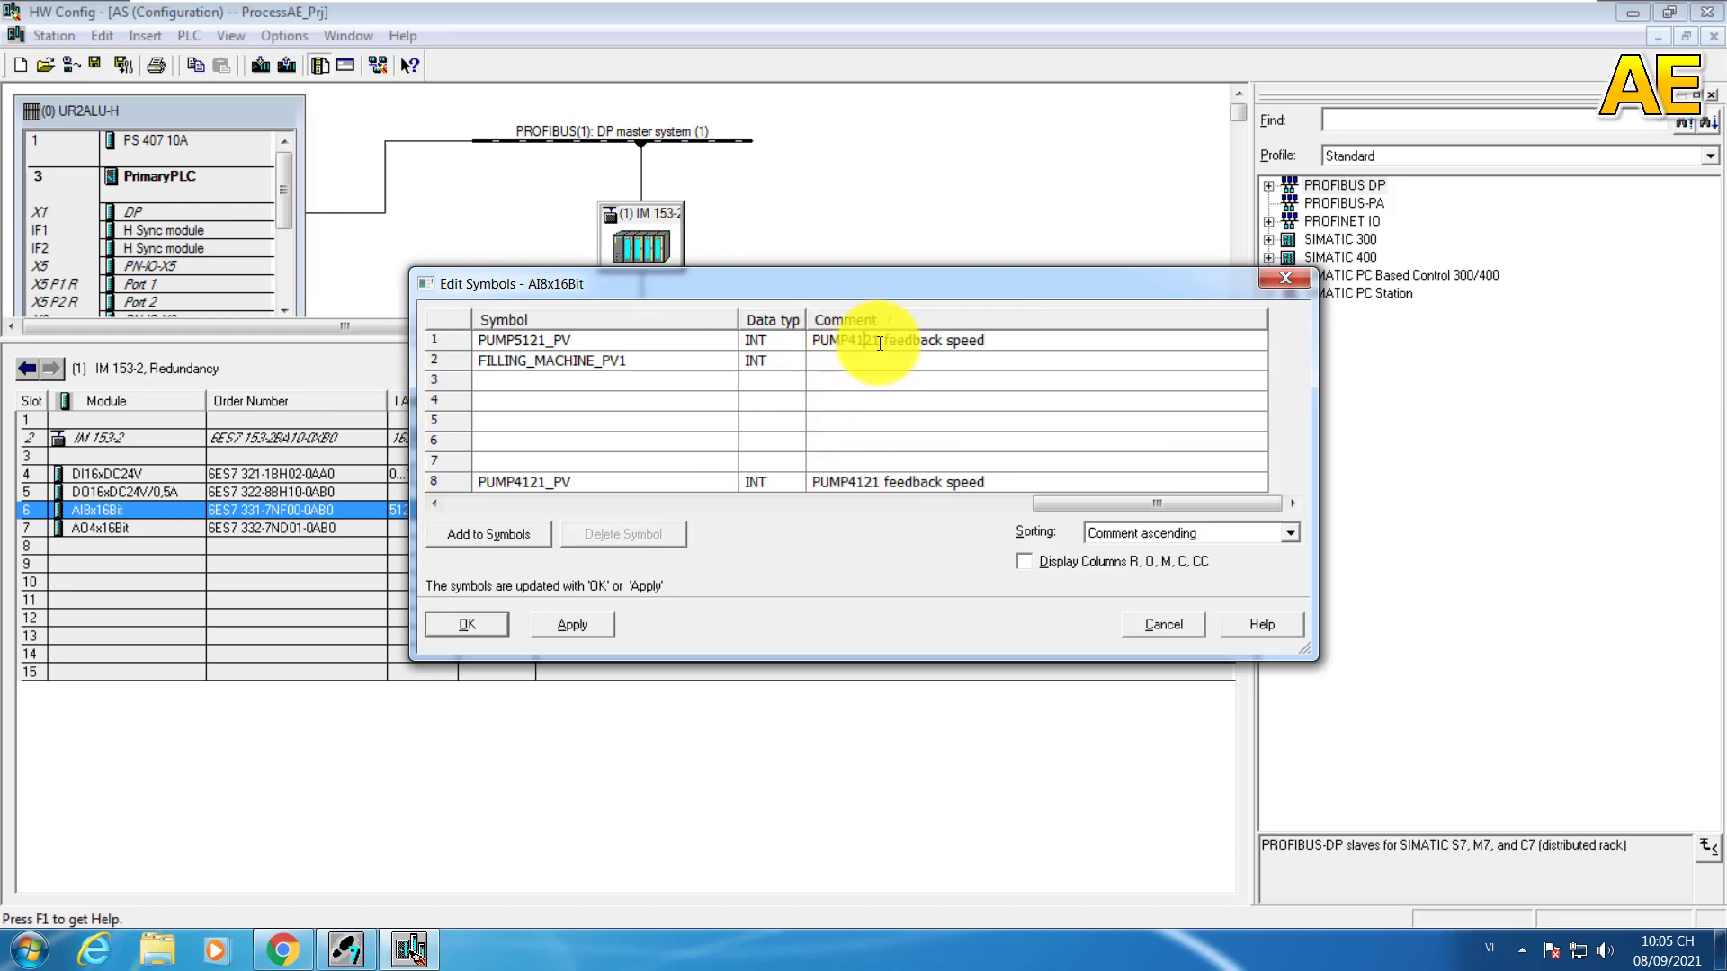
key("BackSpace")
key("BackSpace")
key("BackSpace")
key("BackSpace")
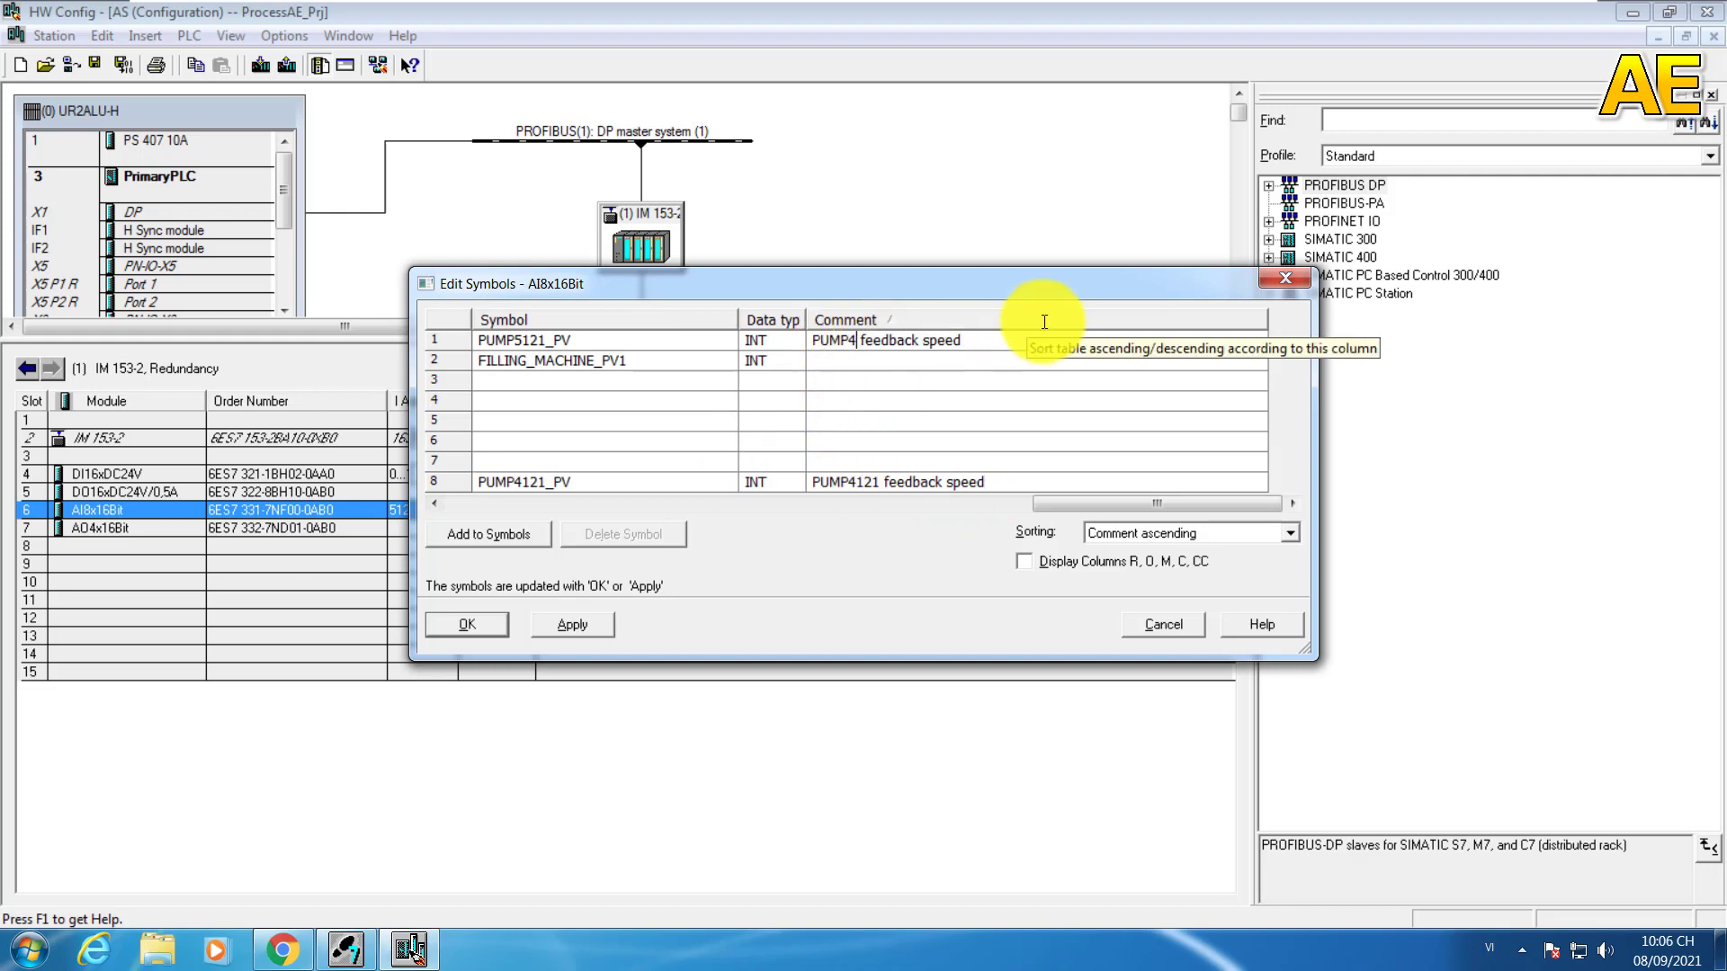
type("5121")
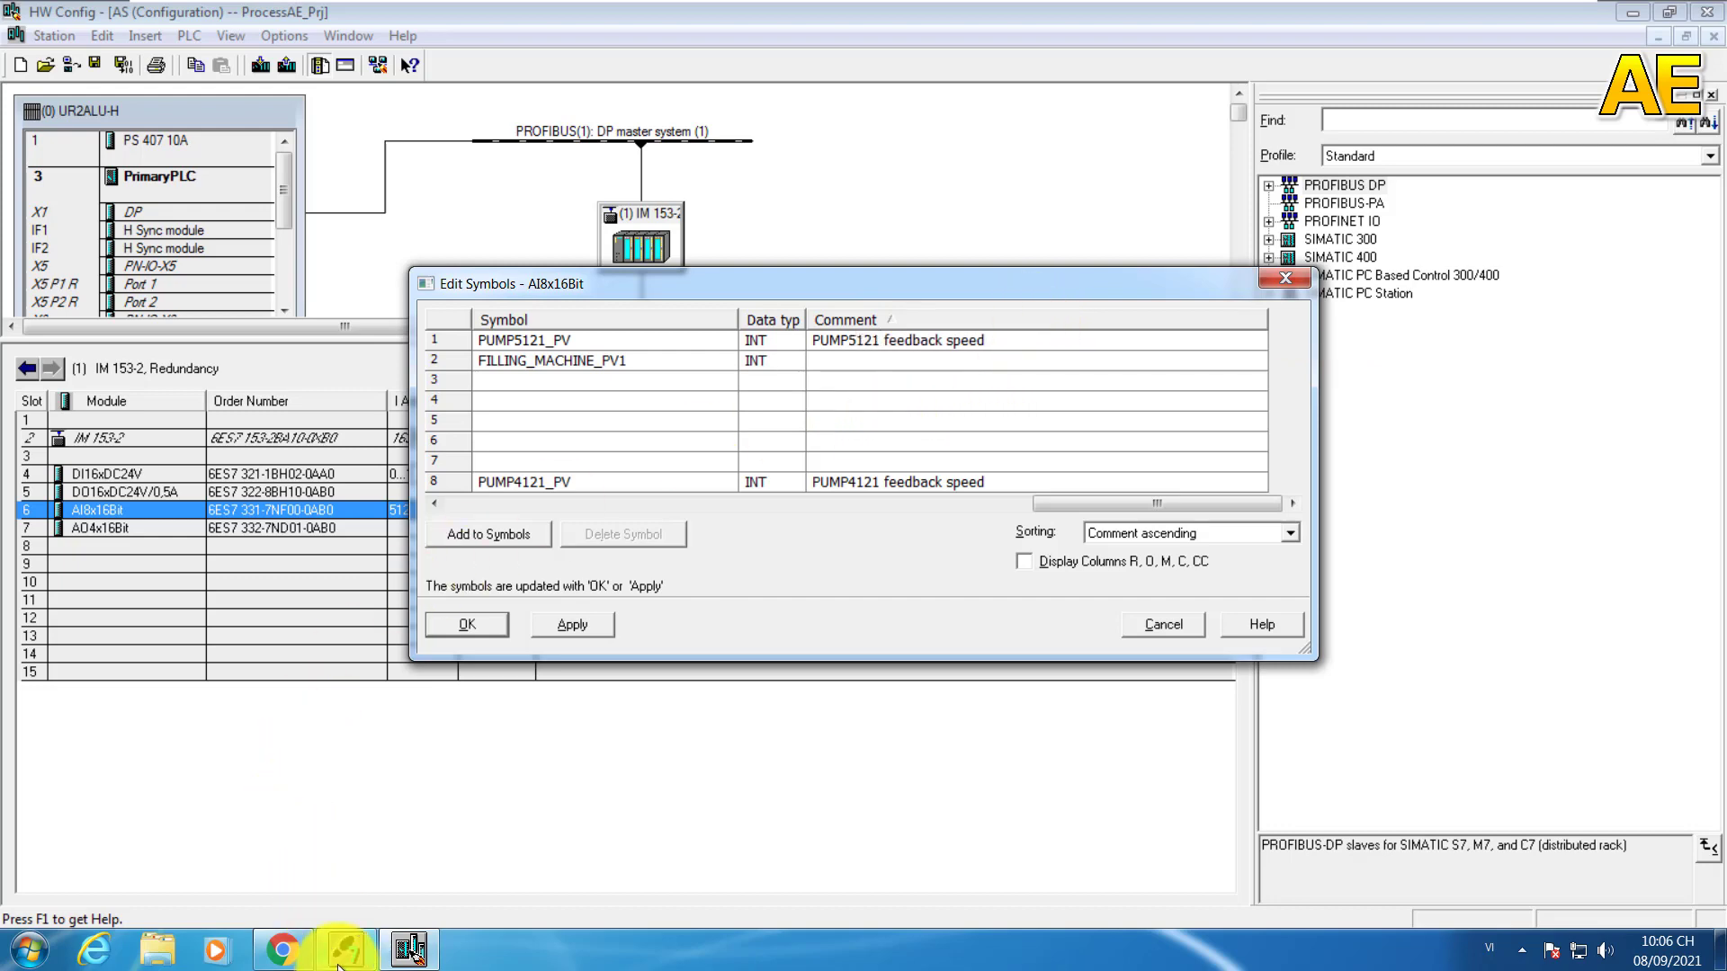
Step: Give FILLING_MACHINE_PV1 the comment 'Filling machine feedback speed 1' and save the symbols
left_click(282, 949)
left_click(991, 365)
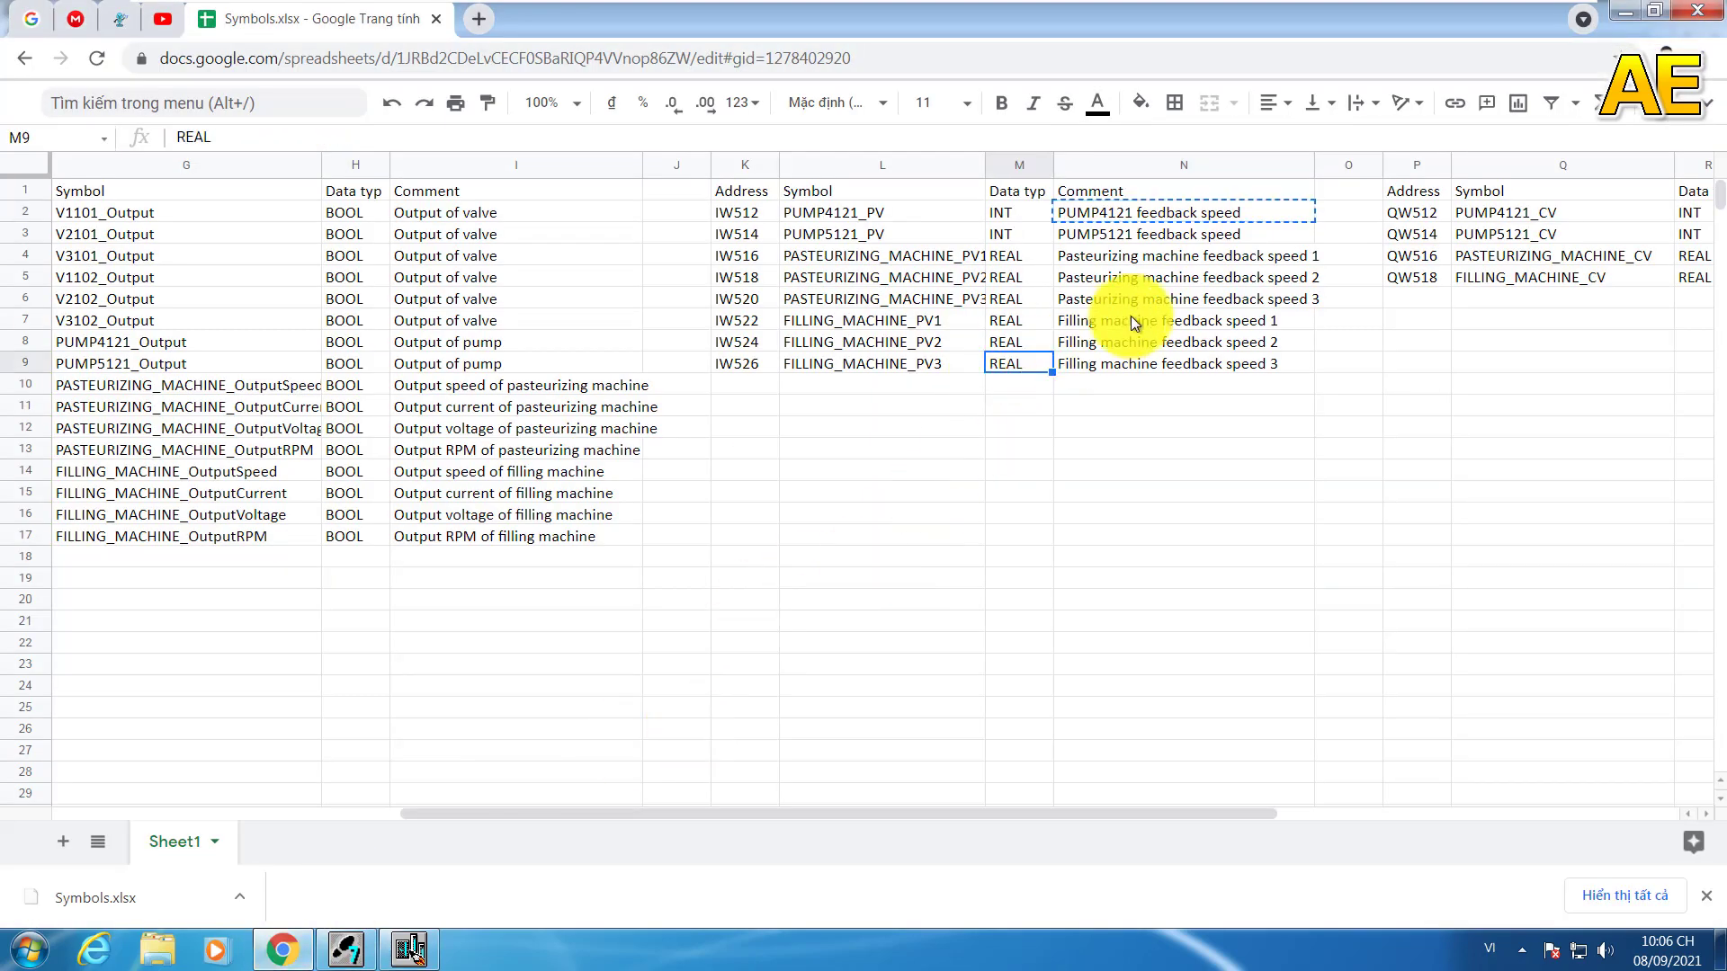
left_click(1130, 318)
key("ctrl+c")
left_click(410, 949)
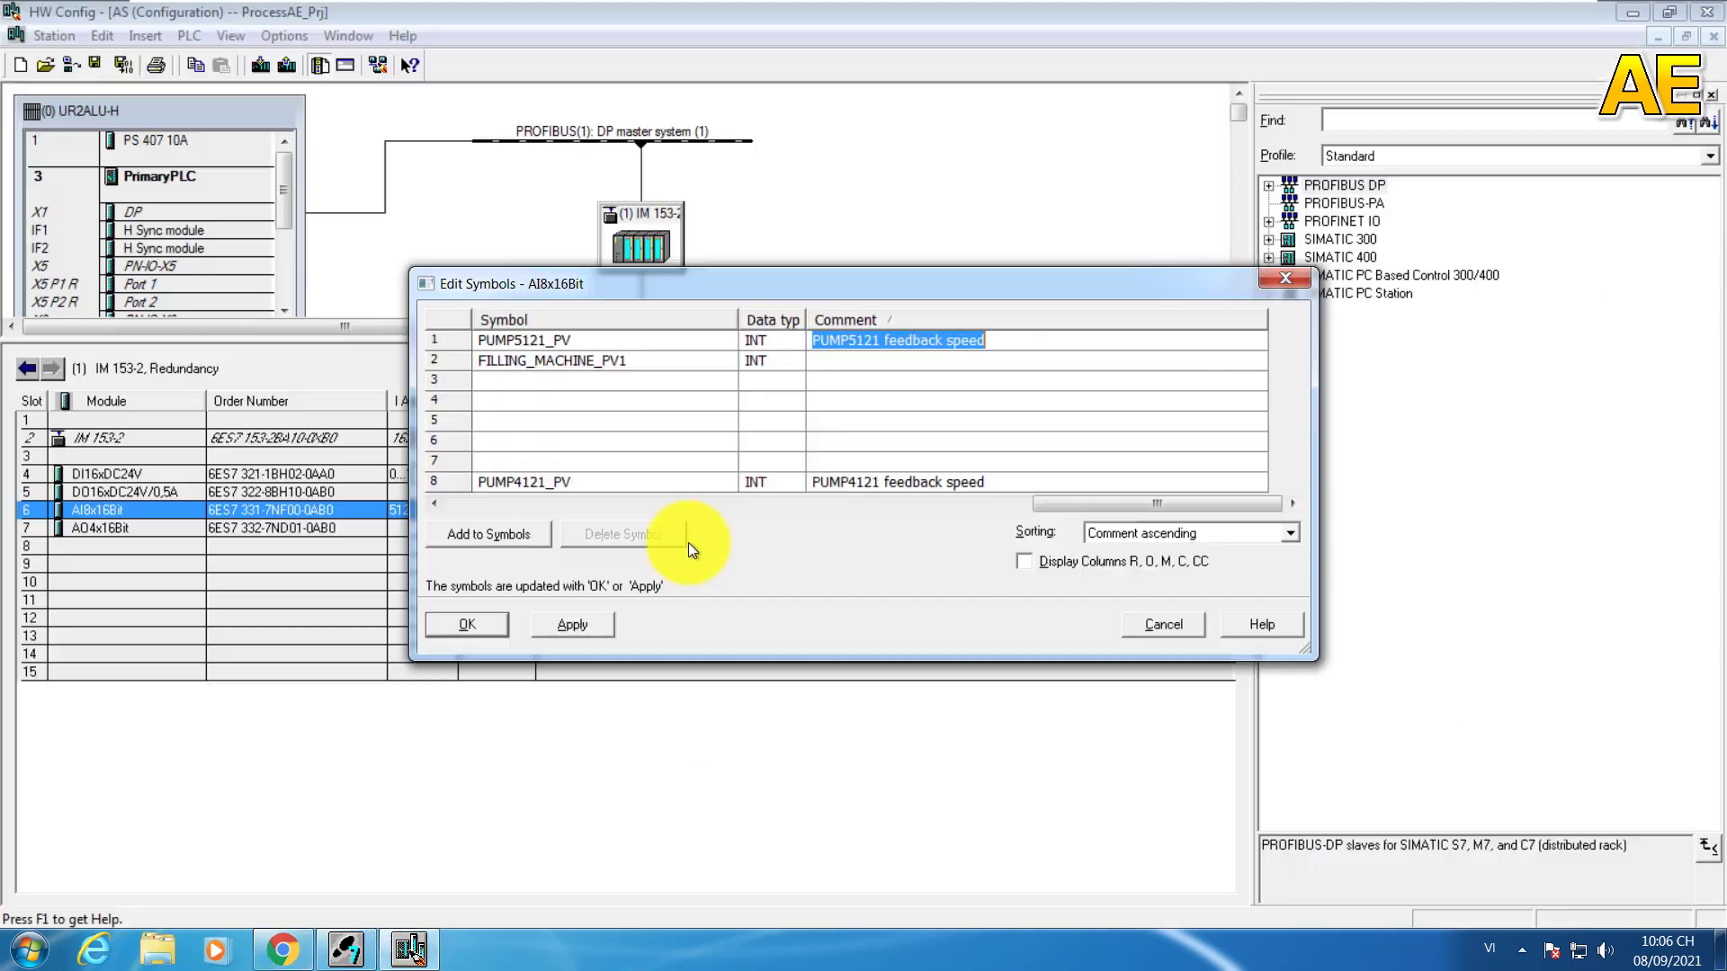
left_click(908, 355)
key("ctrl+v")
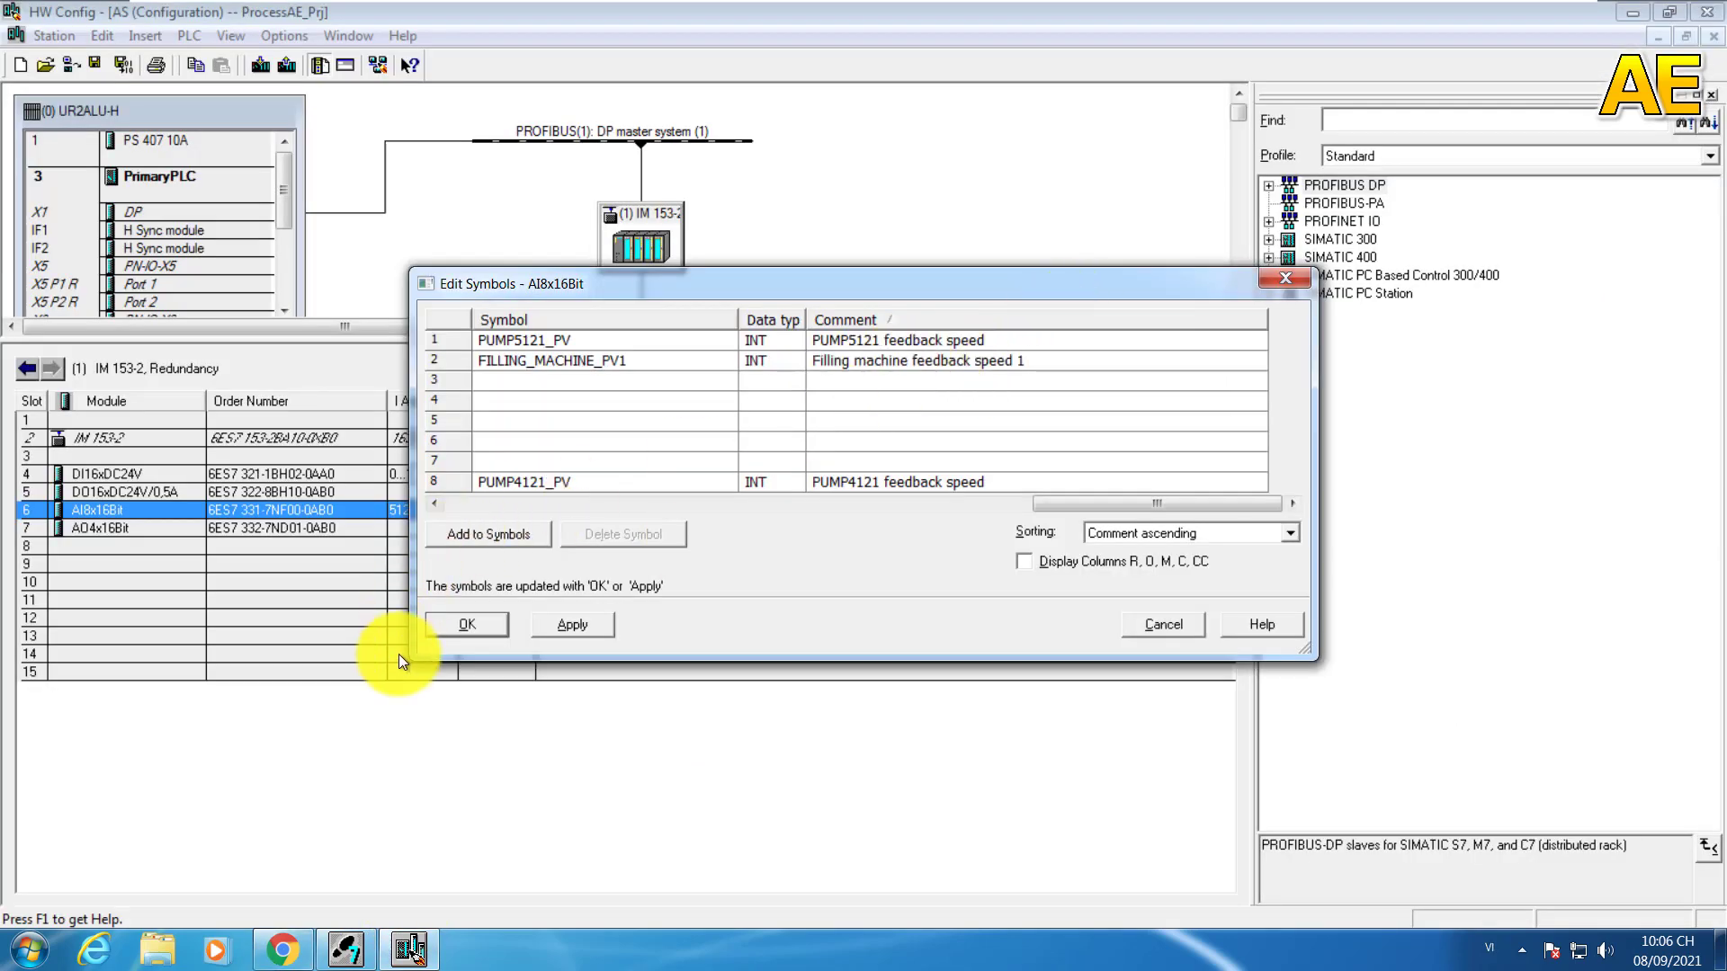
left_click(464, 625)
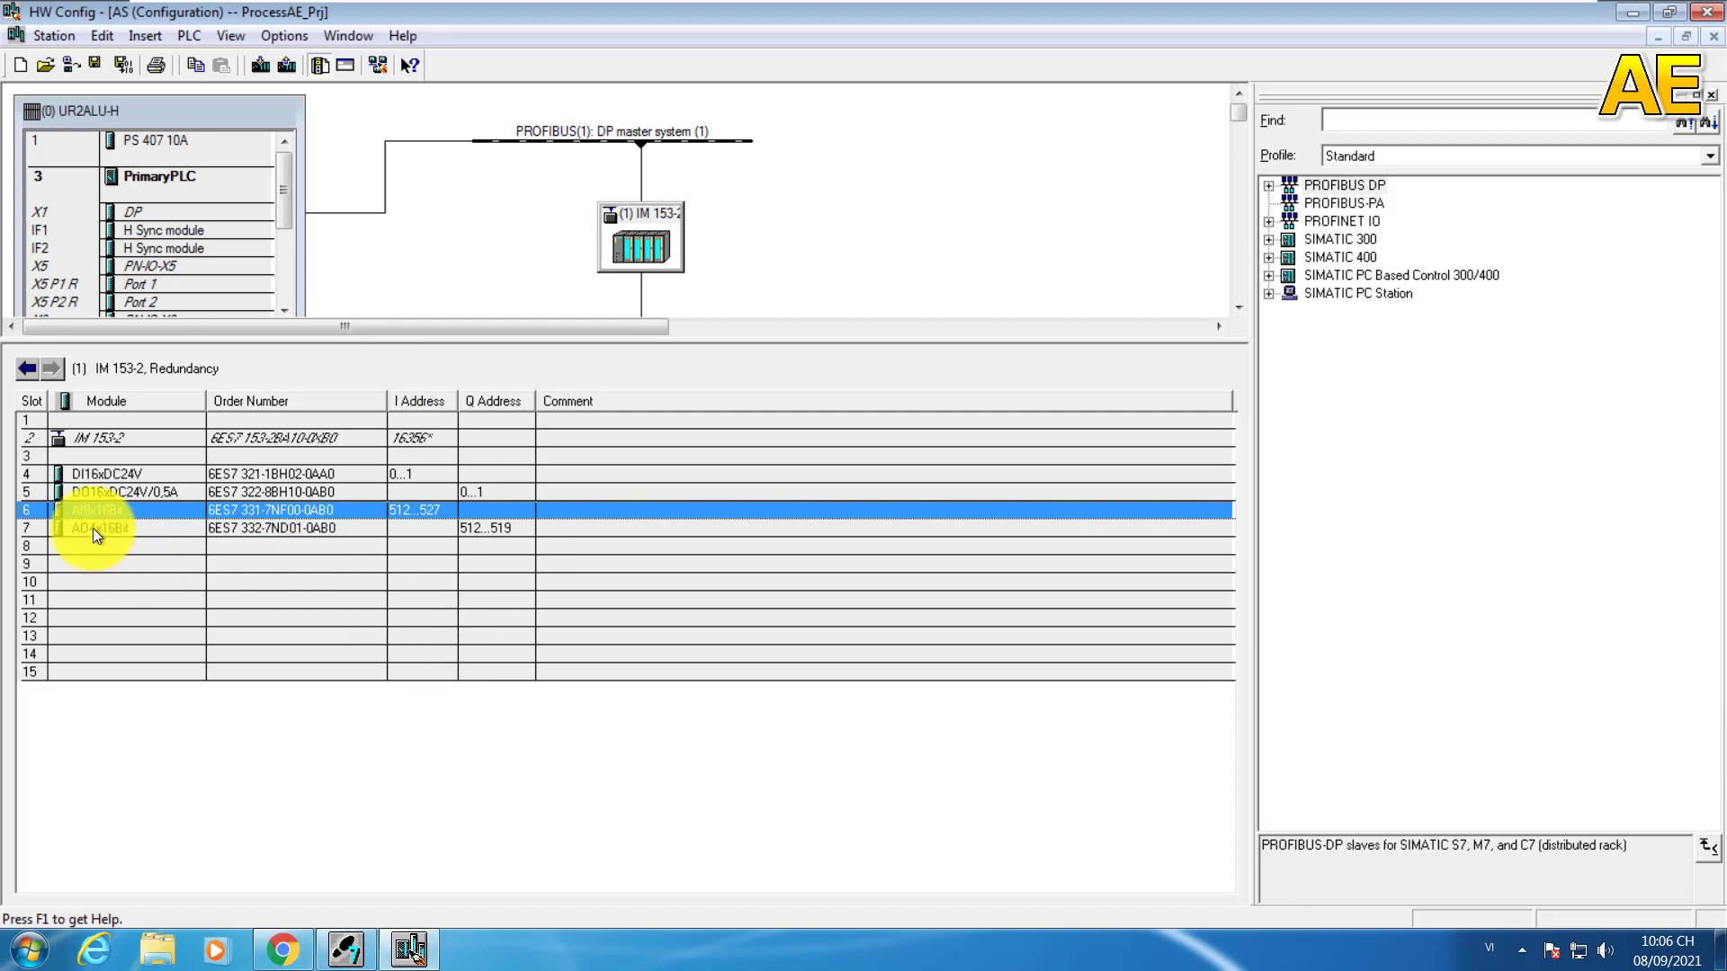
Step: In the AO4x16Bit Edit Symbols table, assign QW 512 the symbol PUMP4121_CV with data type INT
right_click(93, 529)
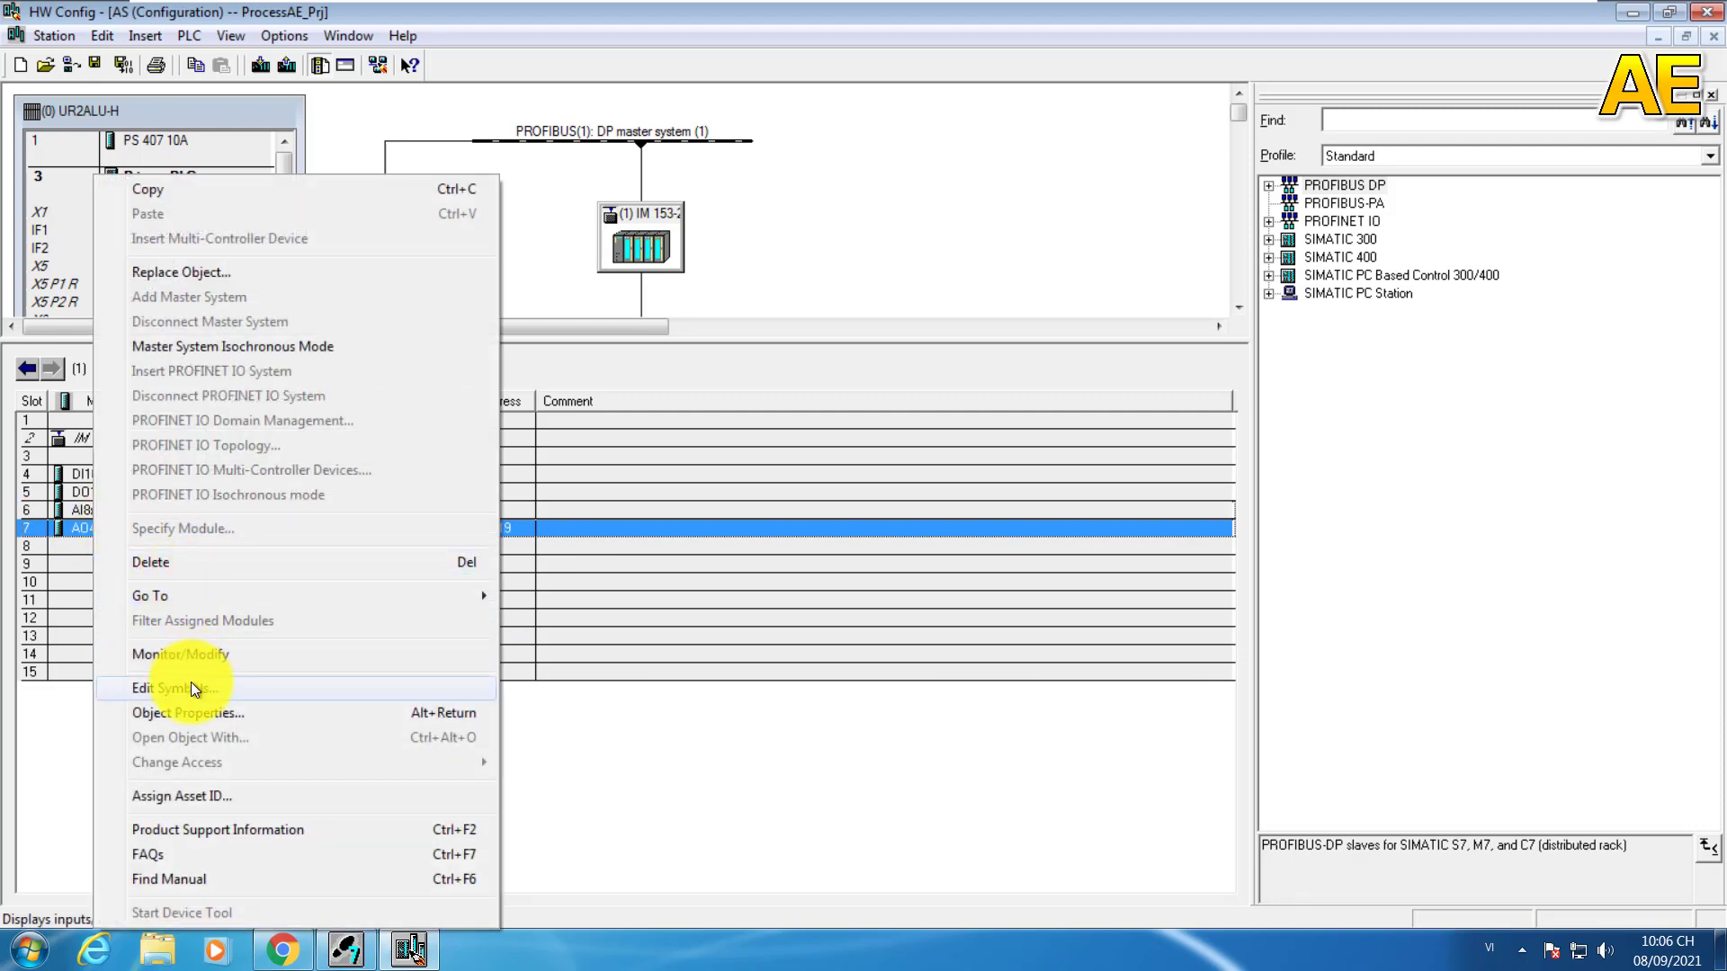
left_click(191, 687)
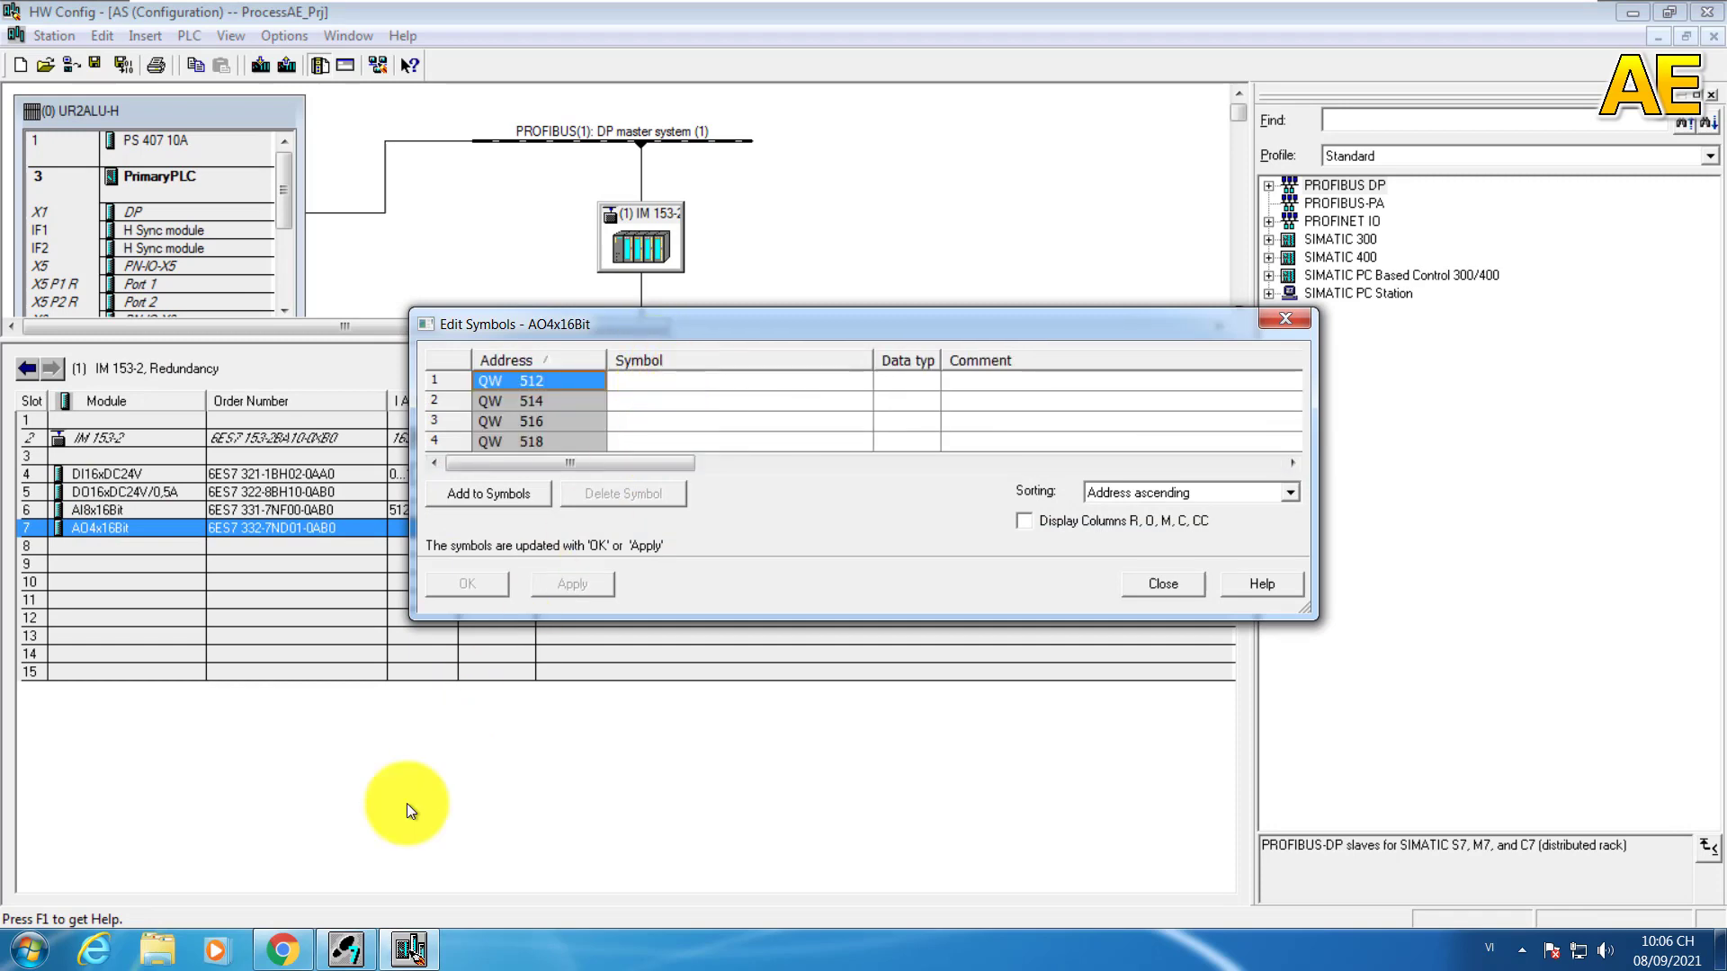
left_click(282, 955)
left_click(1133, 469)
left_click_drag(1260, 812, 1520, 810)
left_click(1230, 225)
key("alt+Tab")
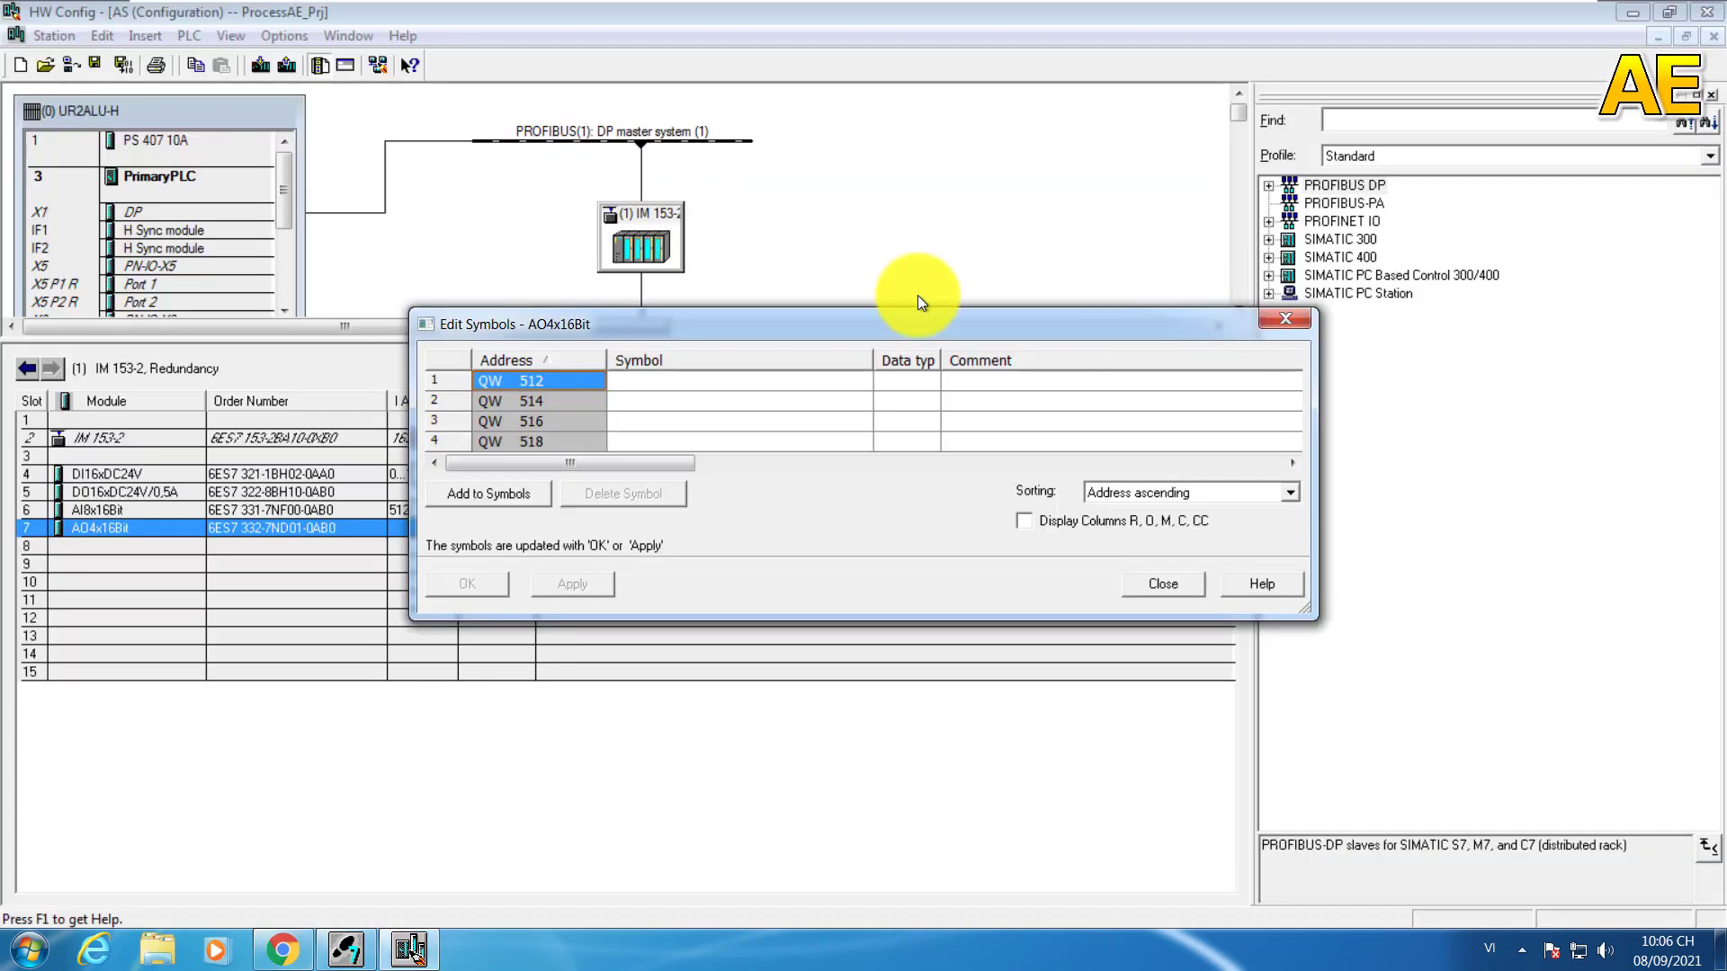
left_click(666, 383)
key("ctrl+v")
left_click(904, 381)
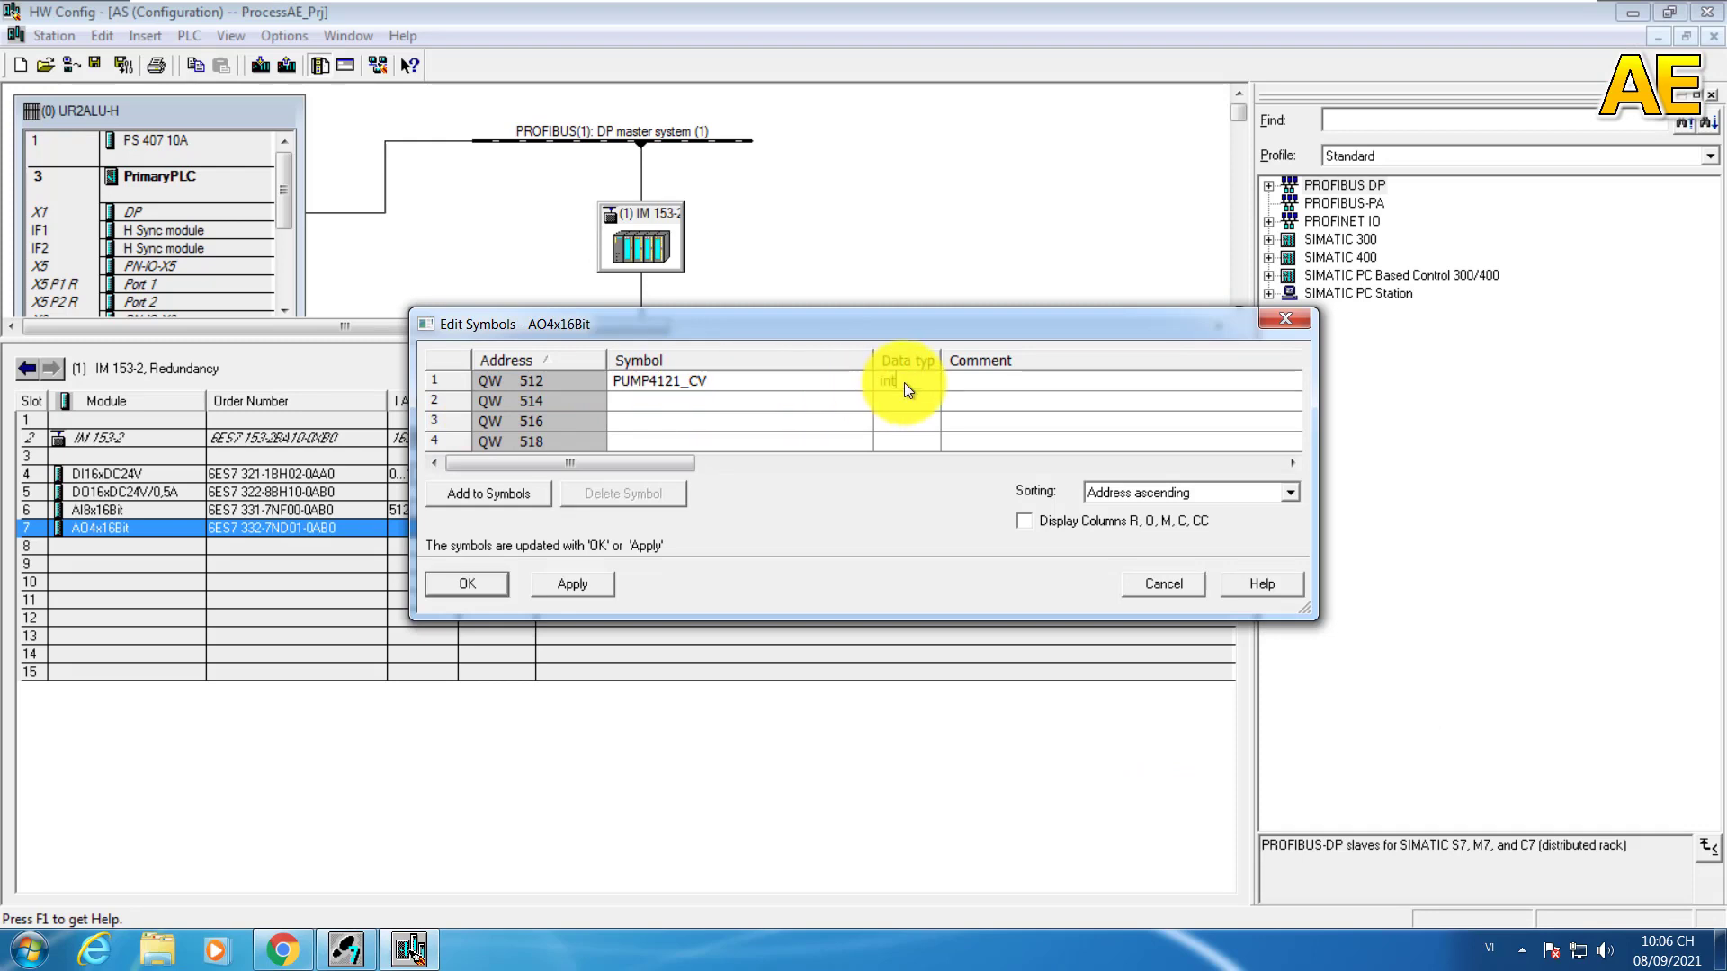
type("int")
left_click(996, 402)
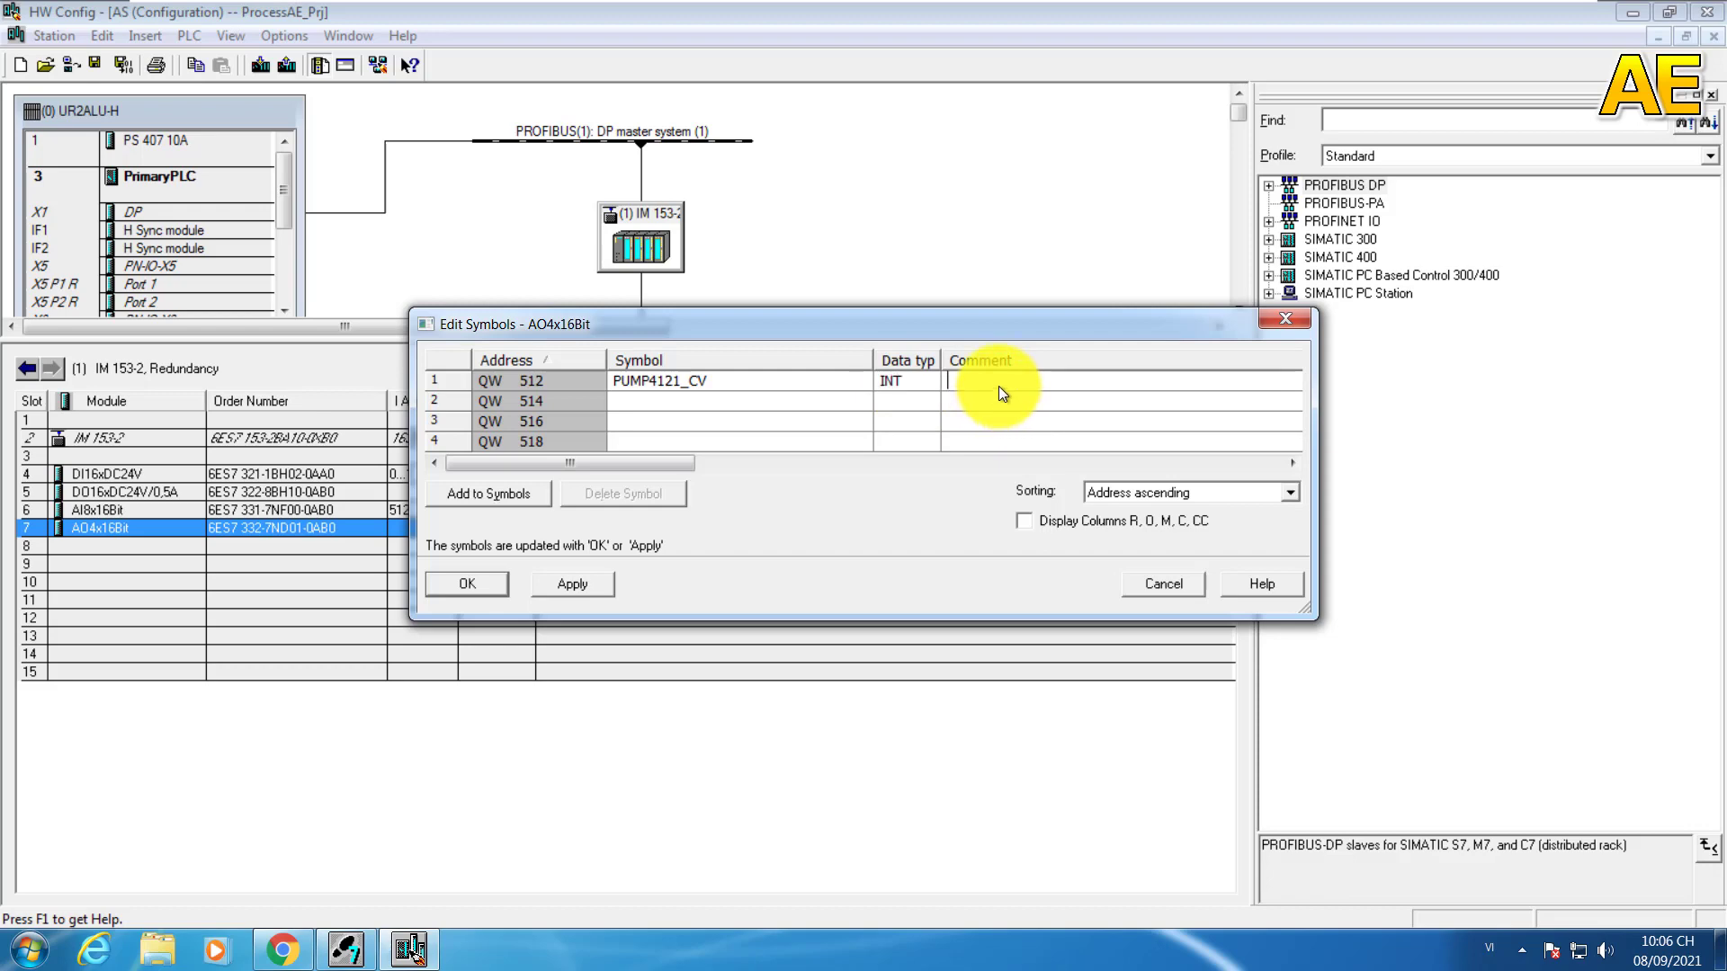
Step: Paste the comment 'PUMP4121 control speed' for PUMP4121_CV and save the output symbols
key("alt+Tab")
left_click(1525, 216)
key("ctrl+c")
key("alt+Tab")
left_click(1070, 391)
key("ctrl+v")
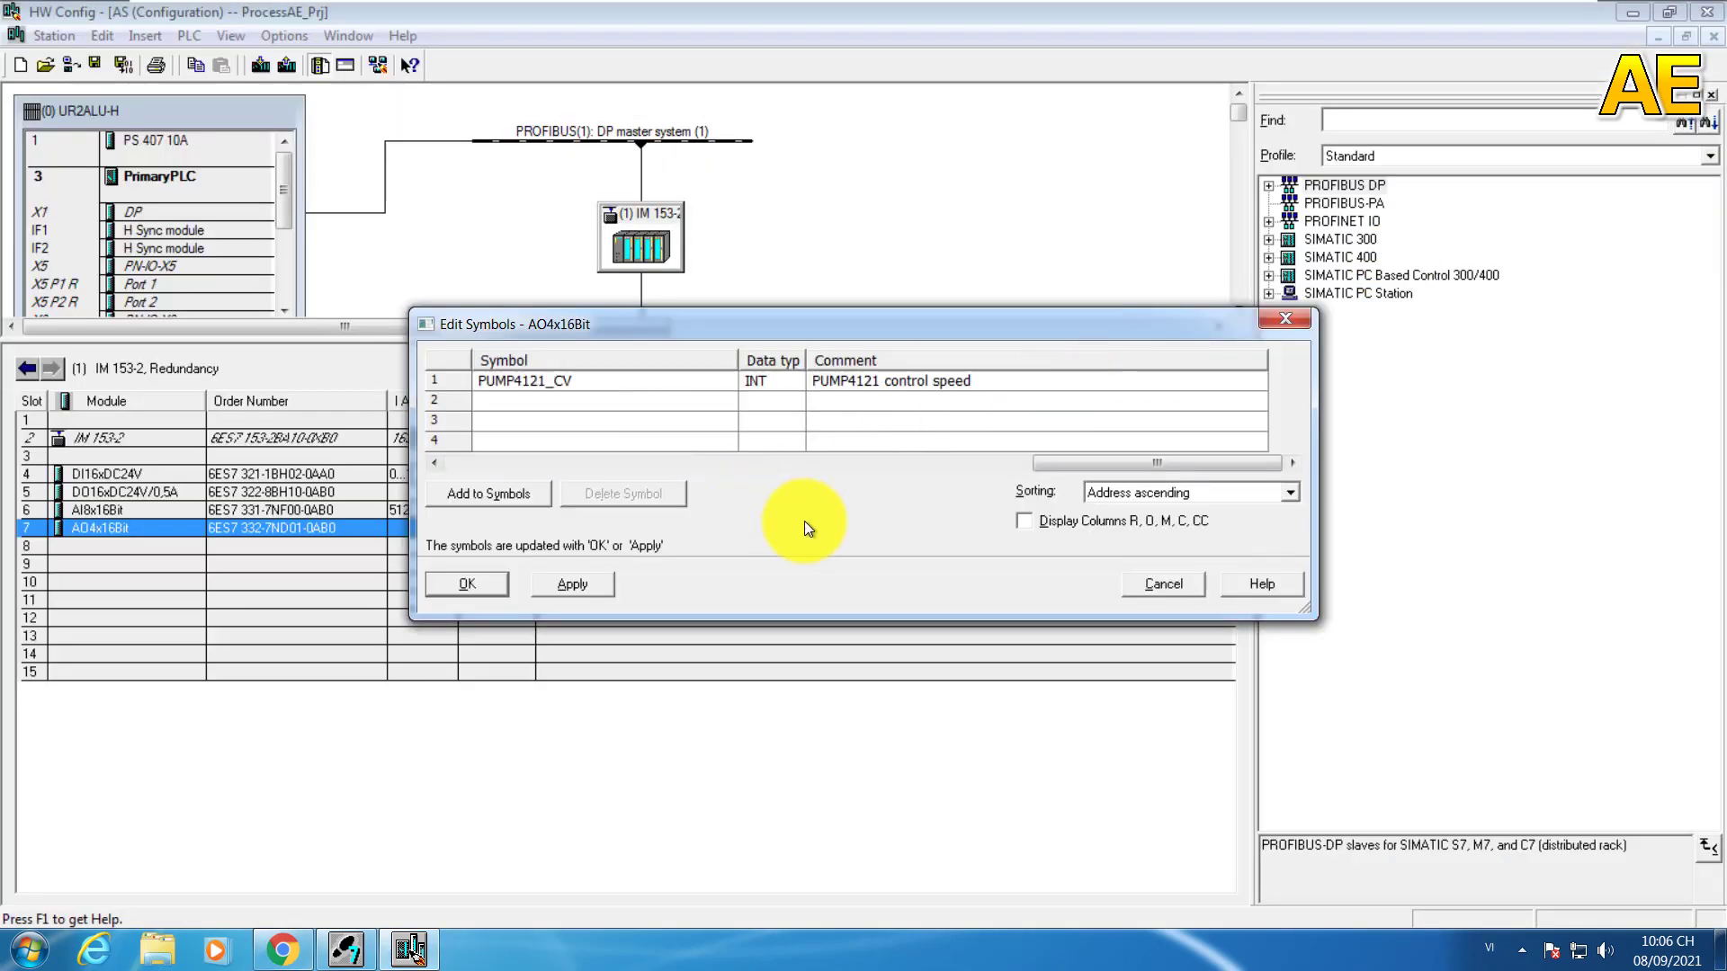
left_click(478, 586)
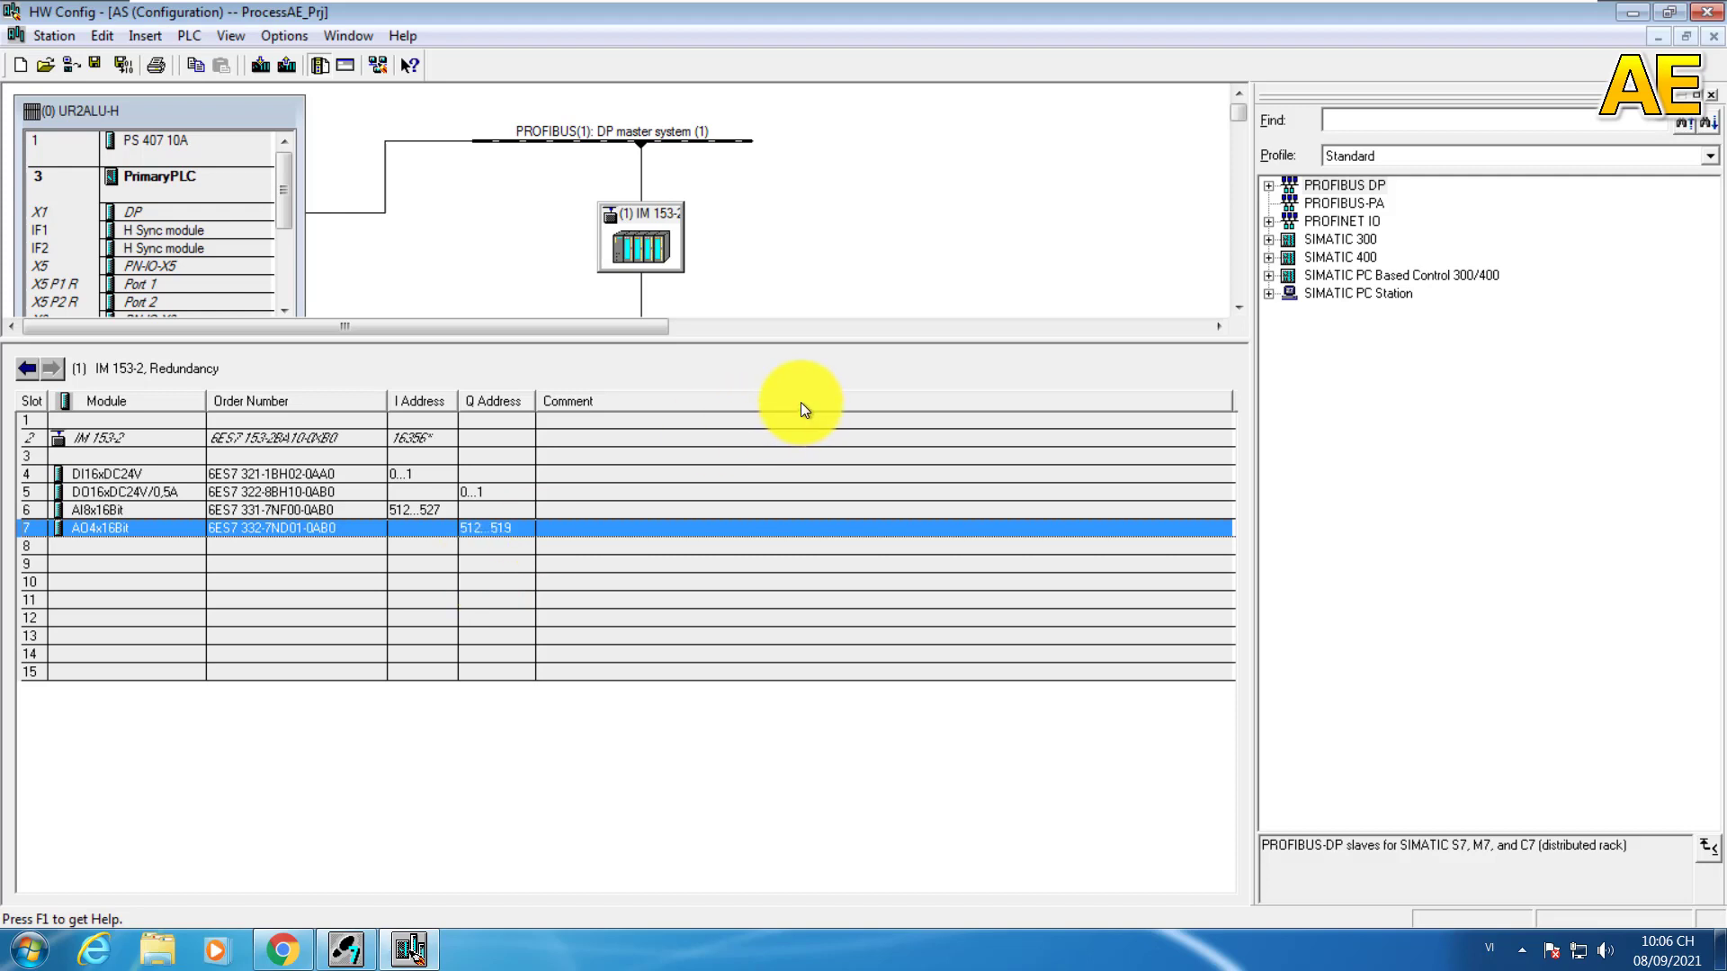
Step: Close HW Config and insert a new SIMATIC PC Station into ProcessAE_Prj
left_click(1707, 12)
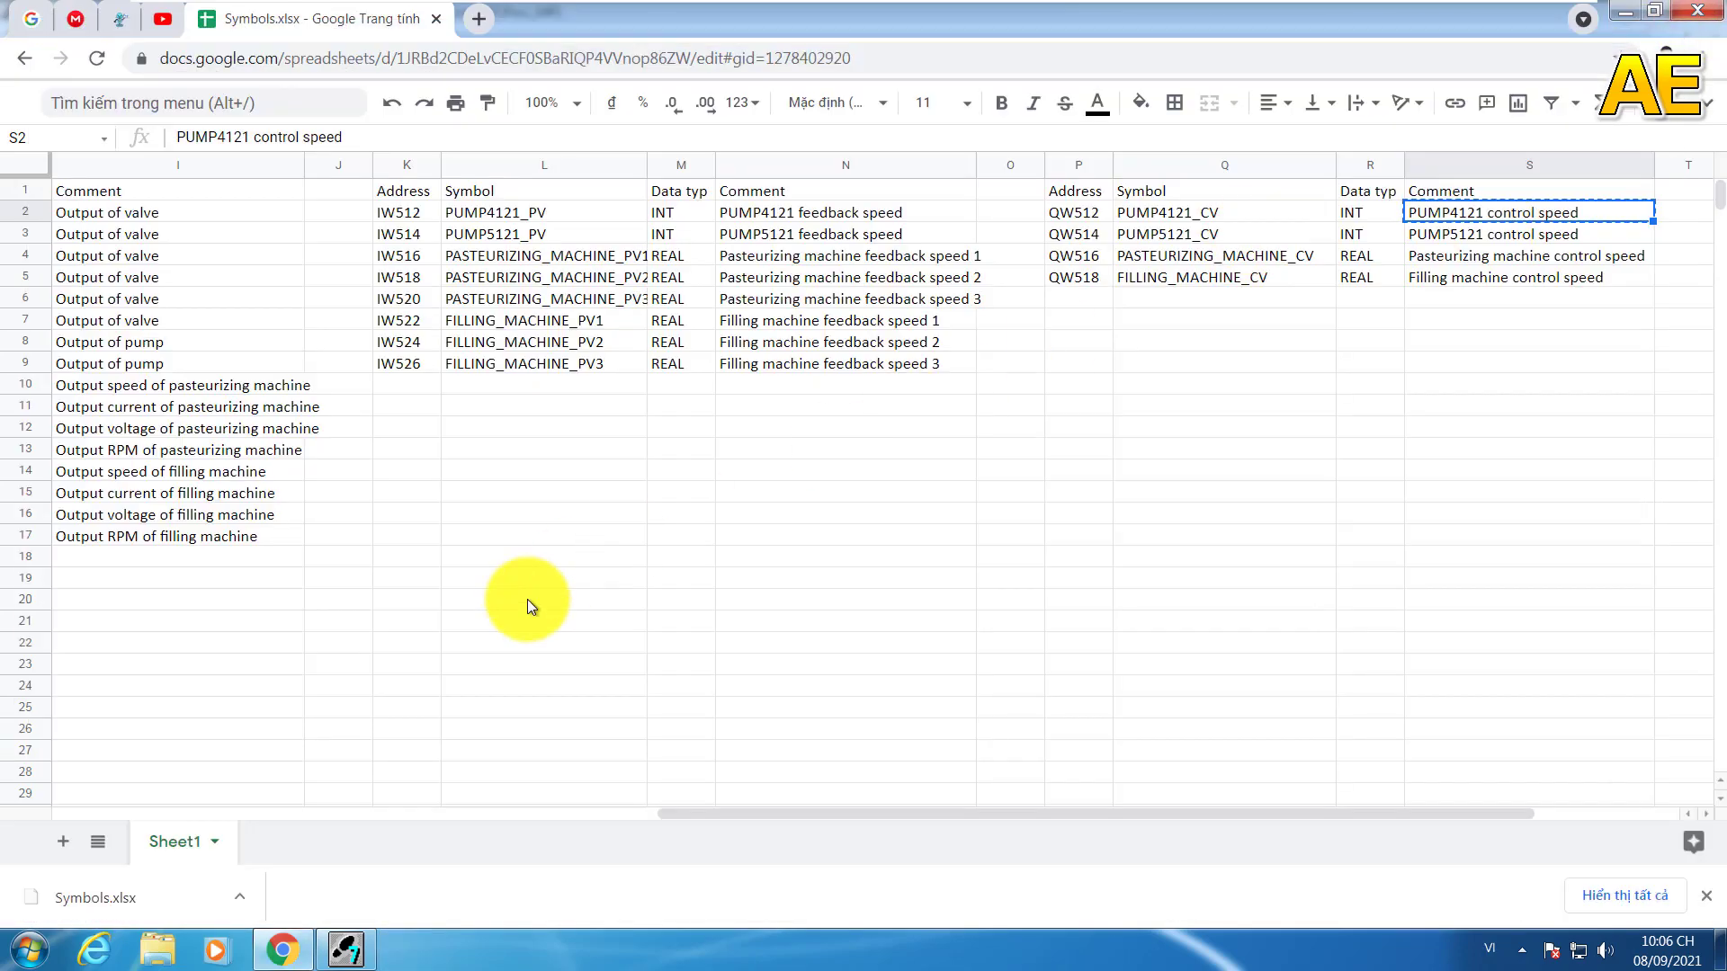
left_click(349, 947)
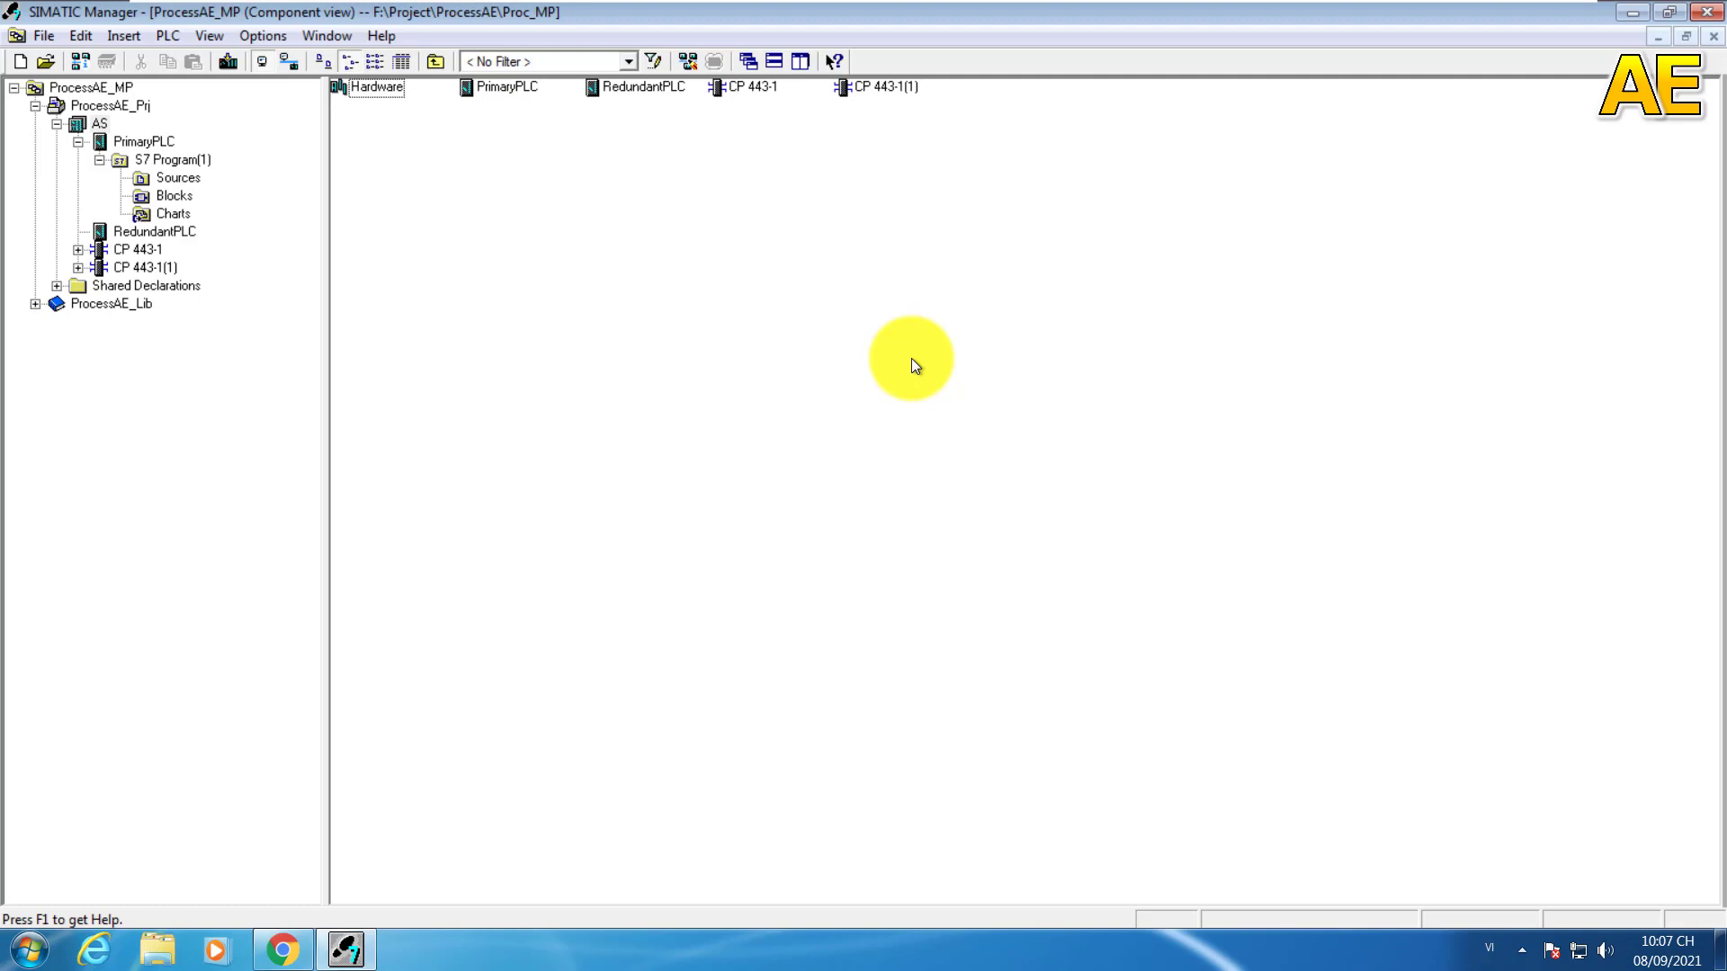
left_click(93, 106)
right_click(98, 112)
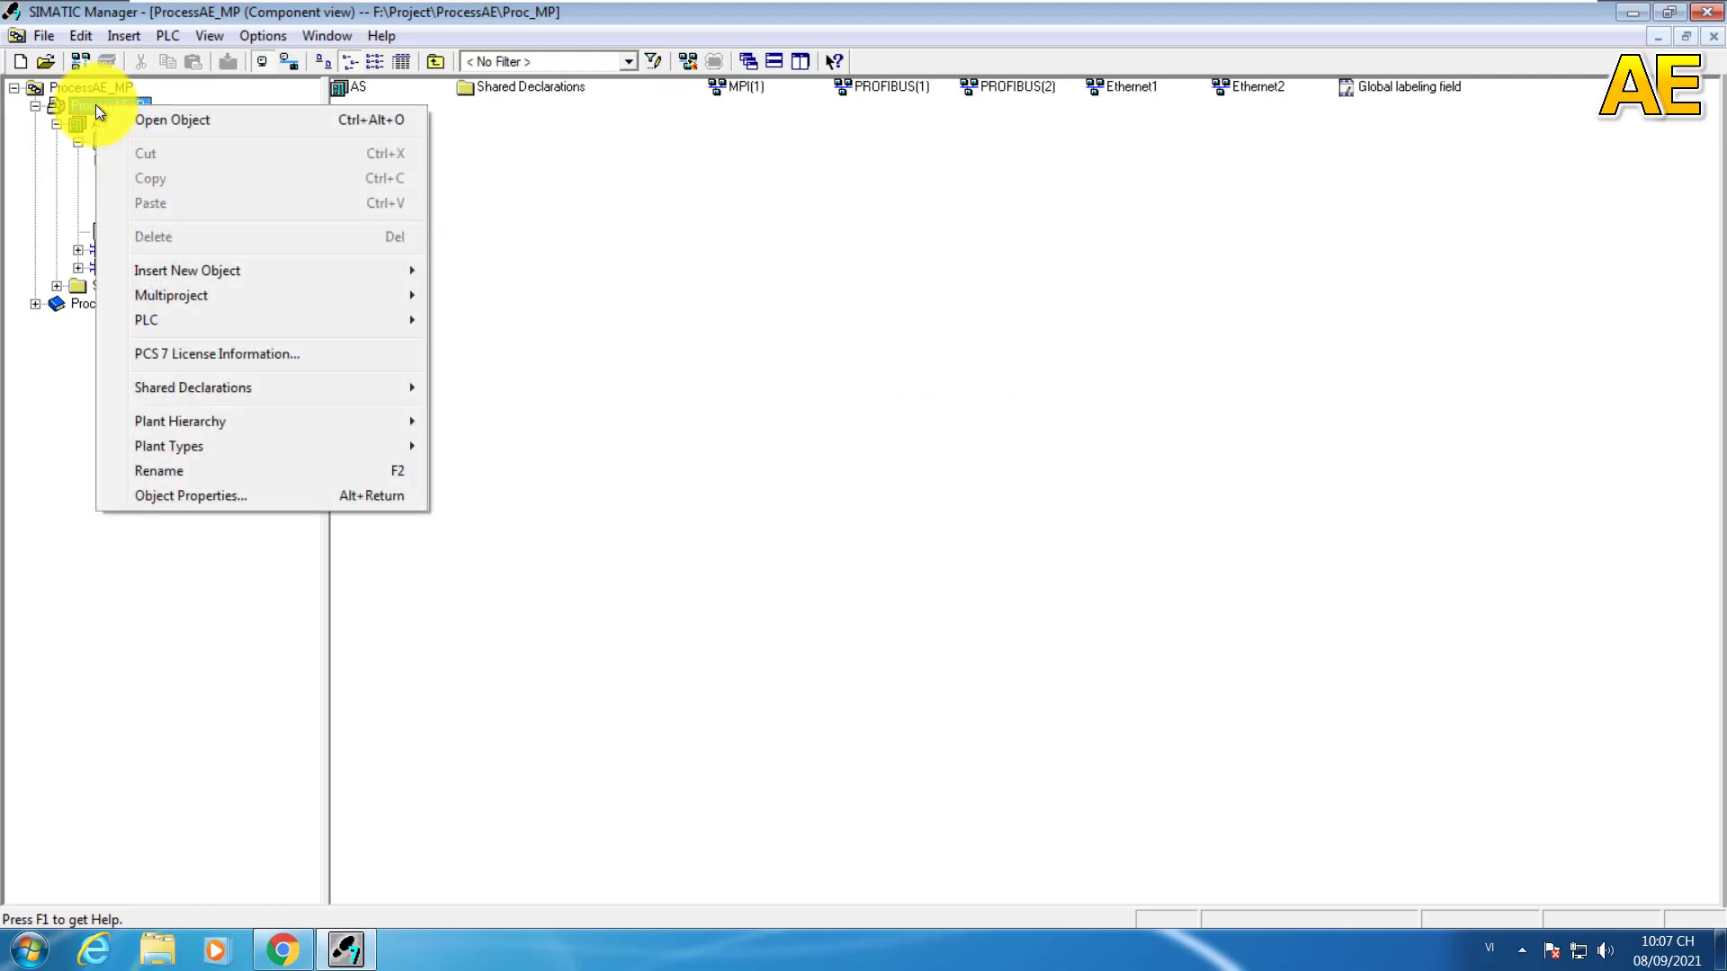
mouse_move(197, 268)
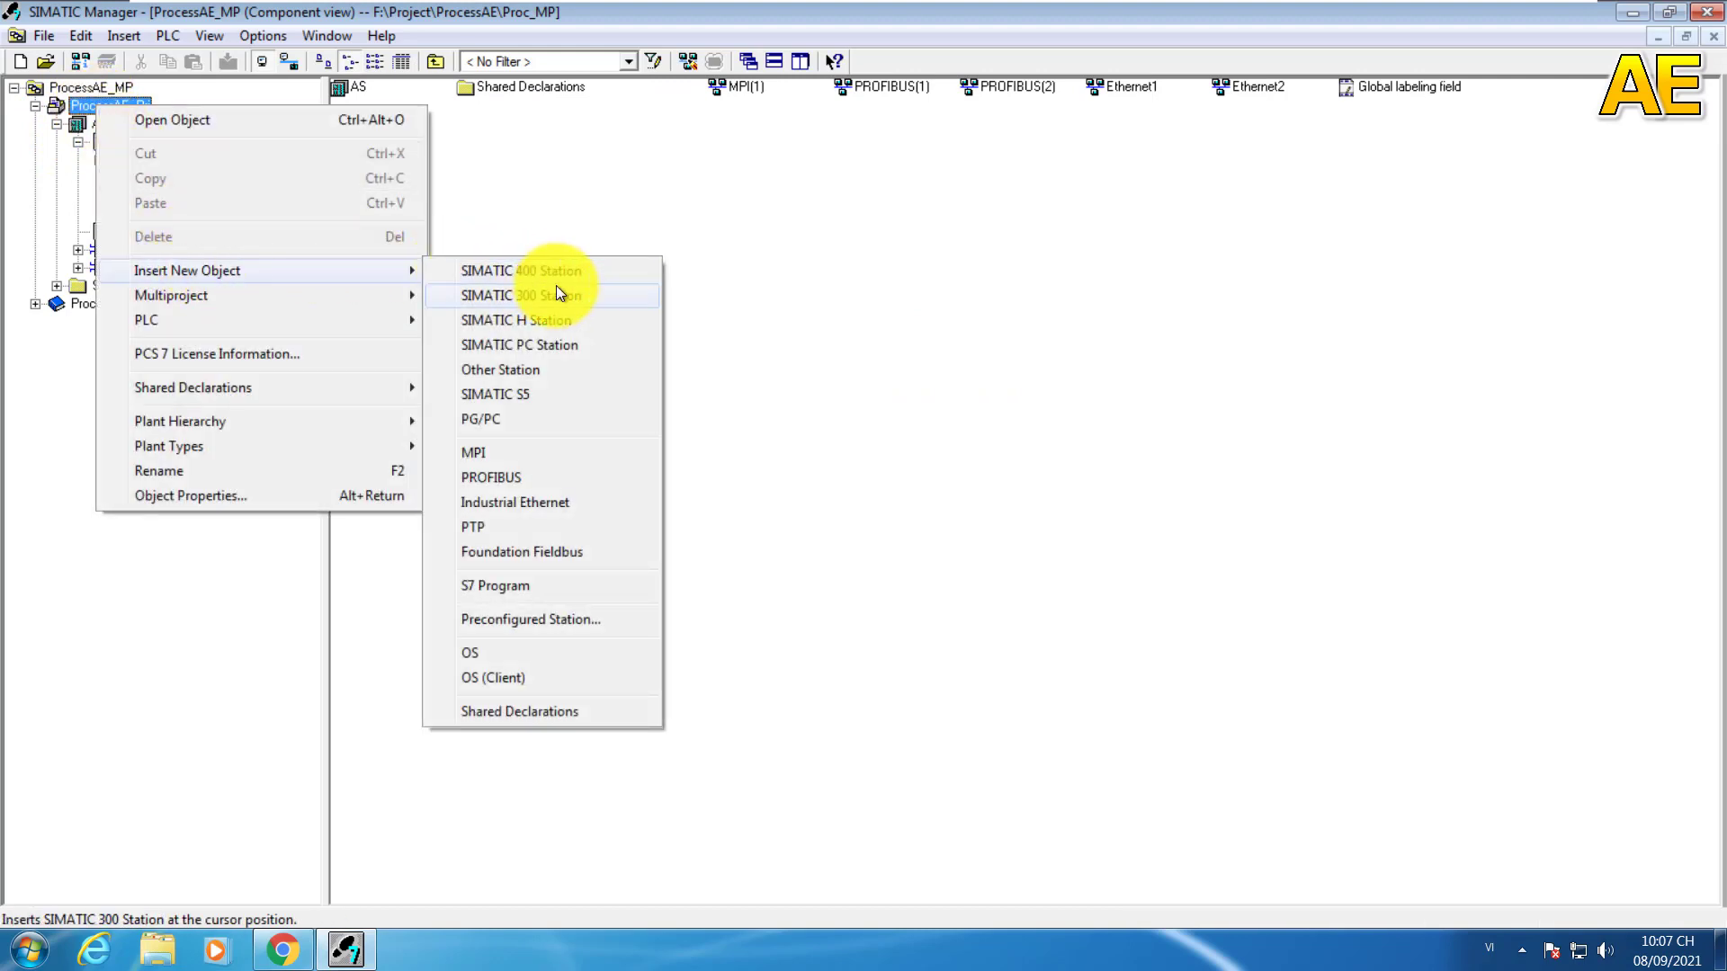
left_click(547, 347)
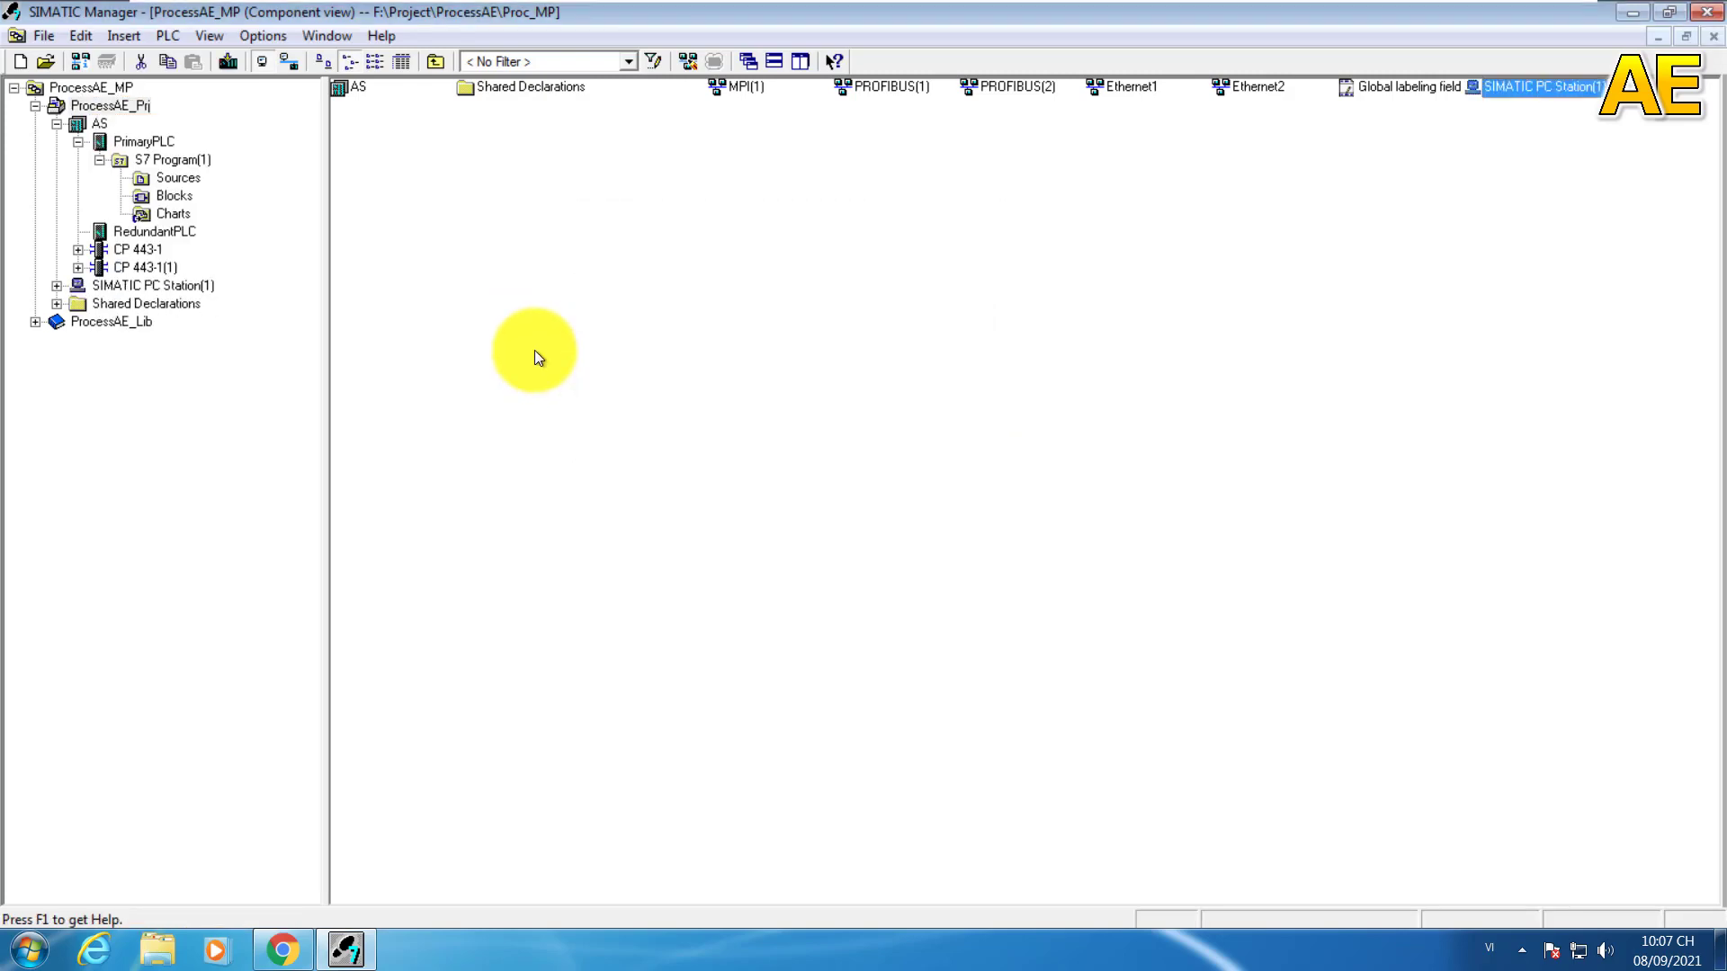
Step: Rename the new SIMATIC PC Station(1) to OS1
left_click(118, 286)
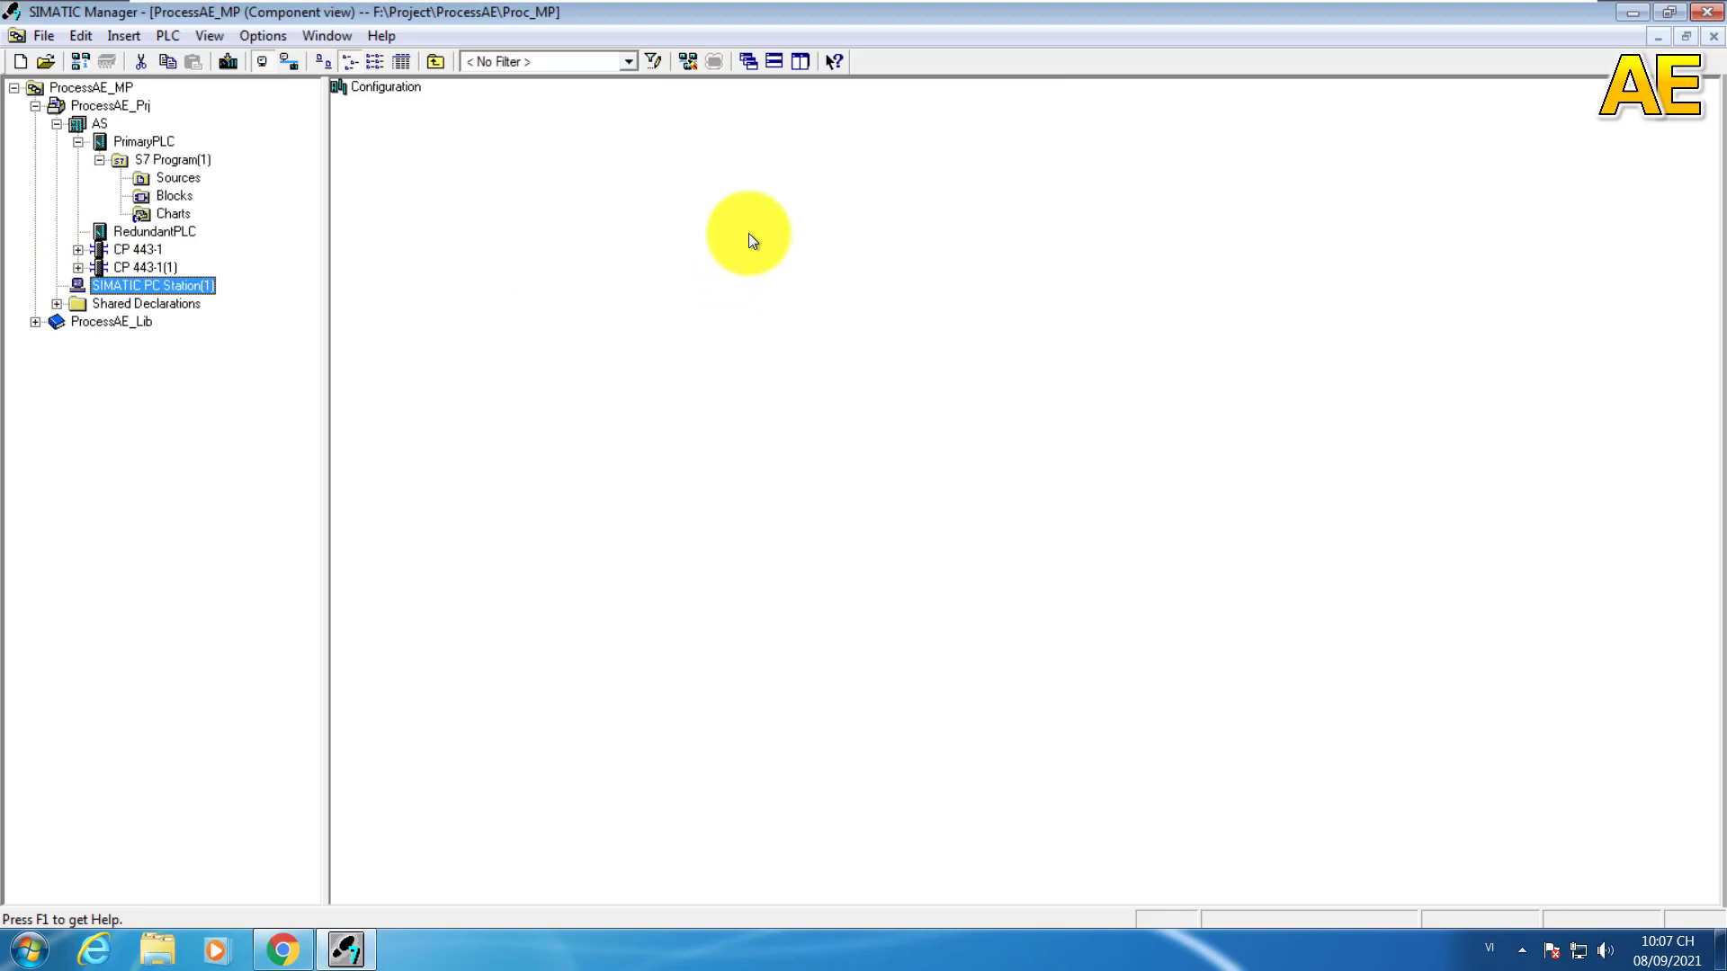
left_click(166, 284)
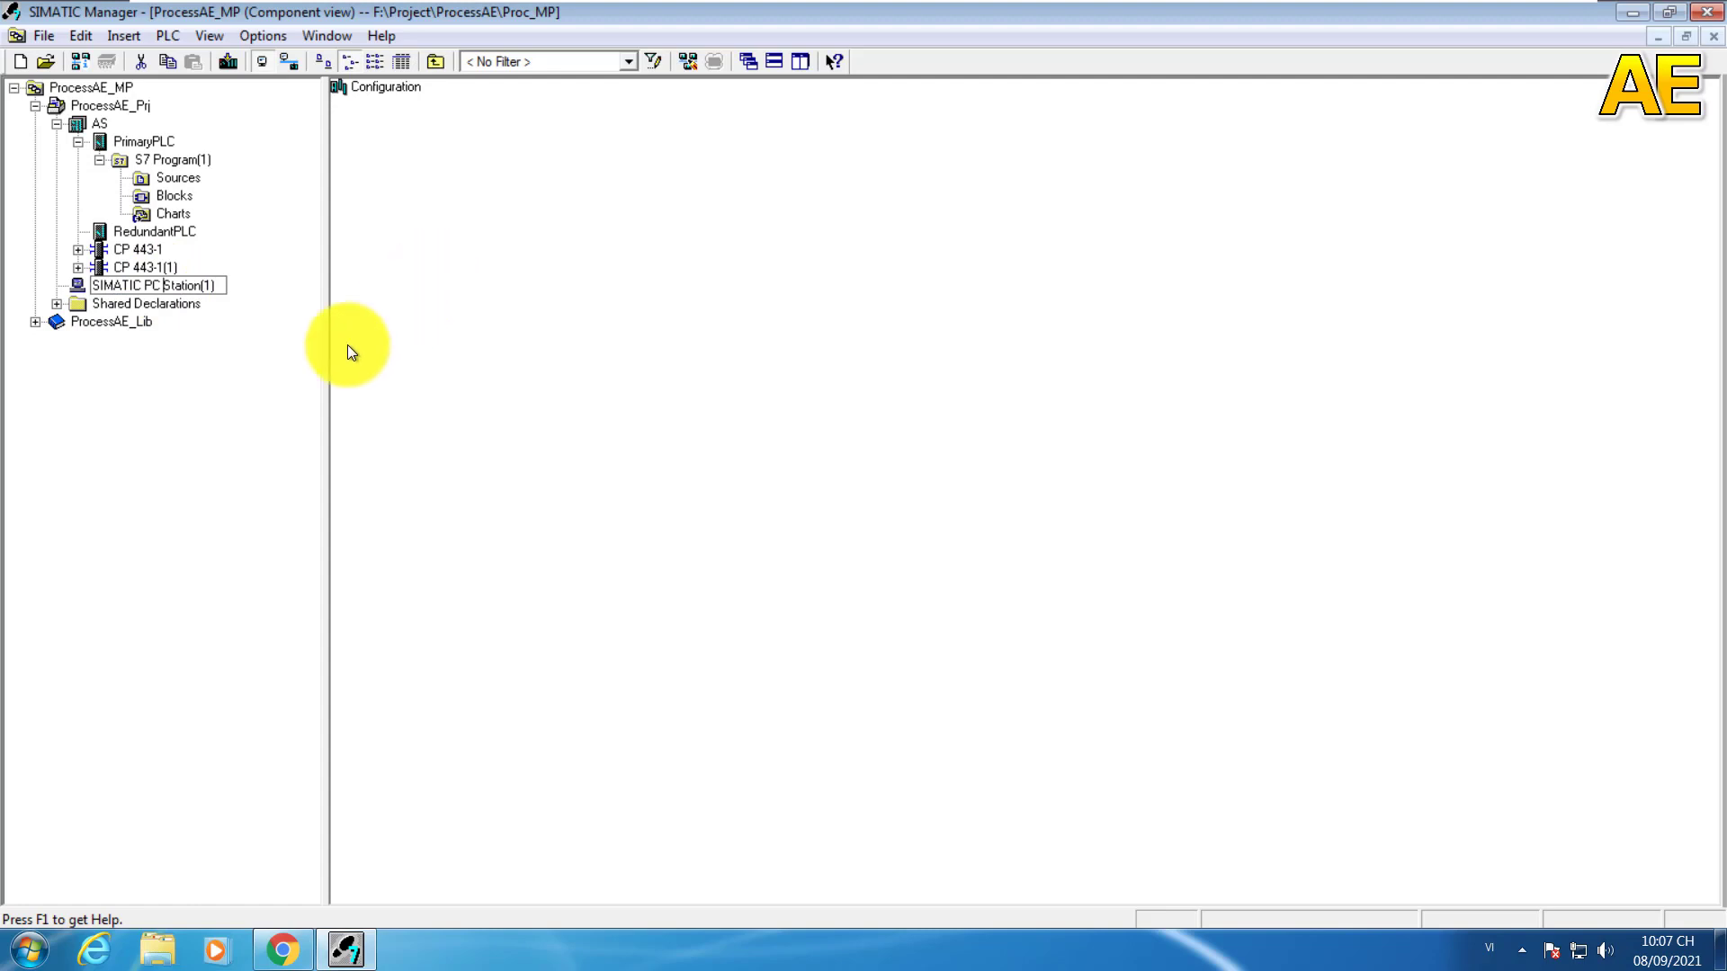
left_click_drag(227, 288, 2, 289)
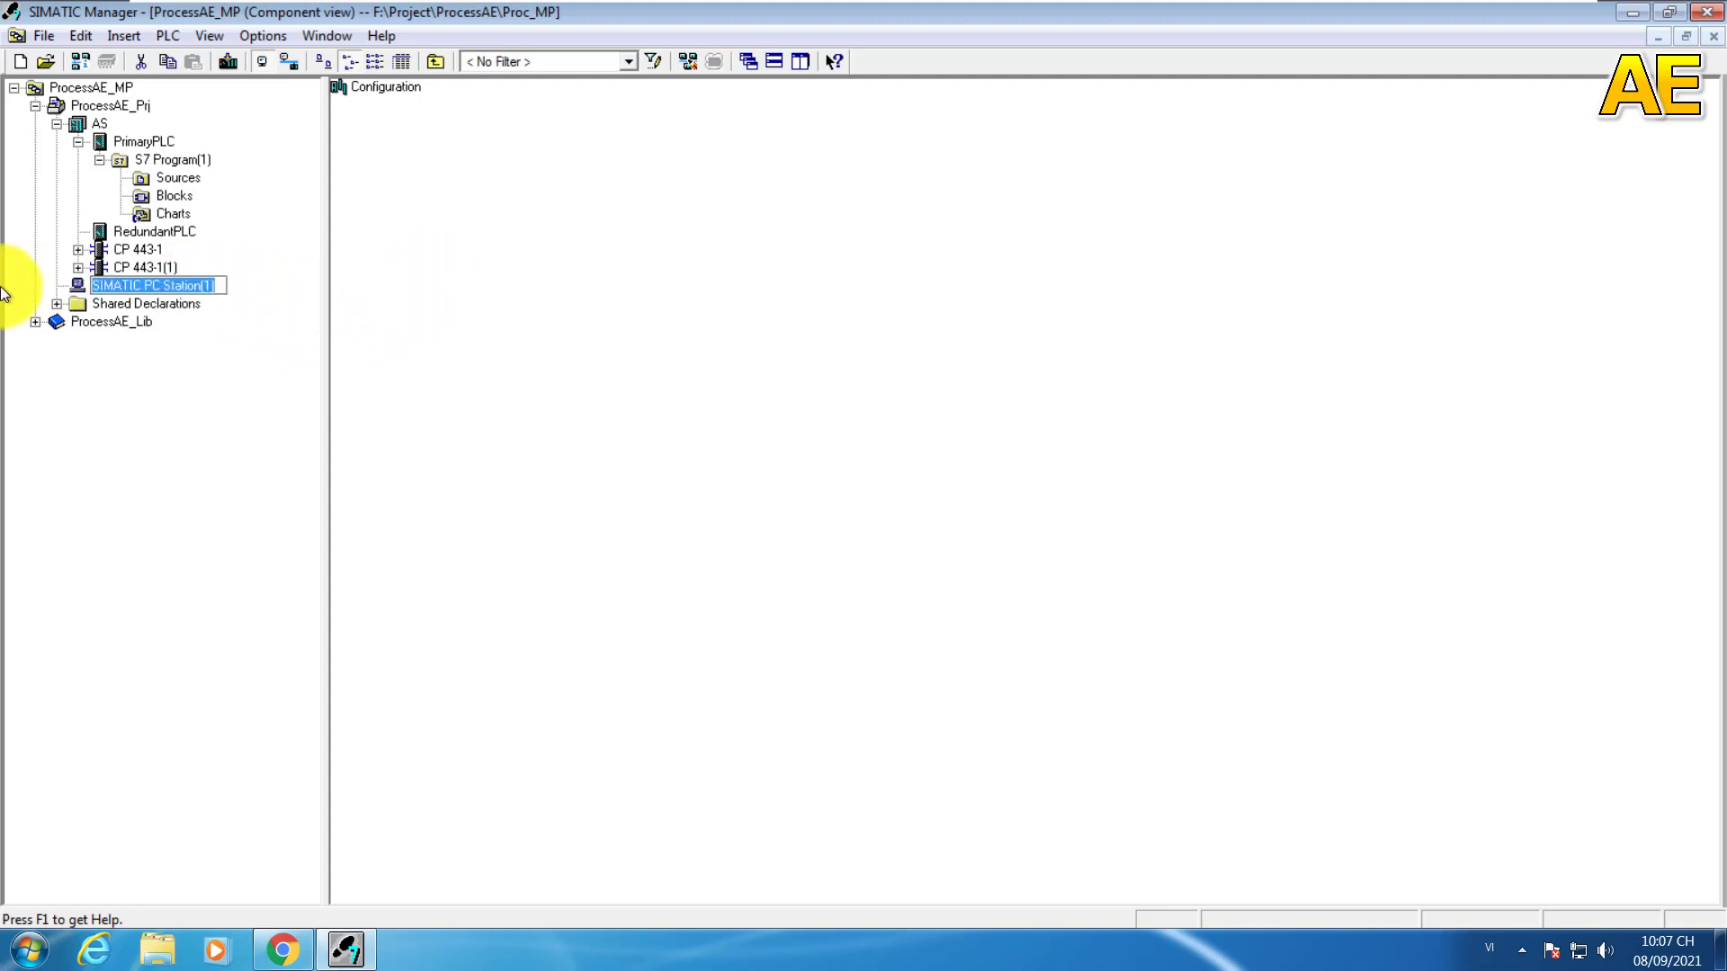
type("OS1")
key("Return")
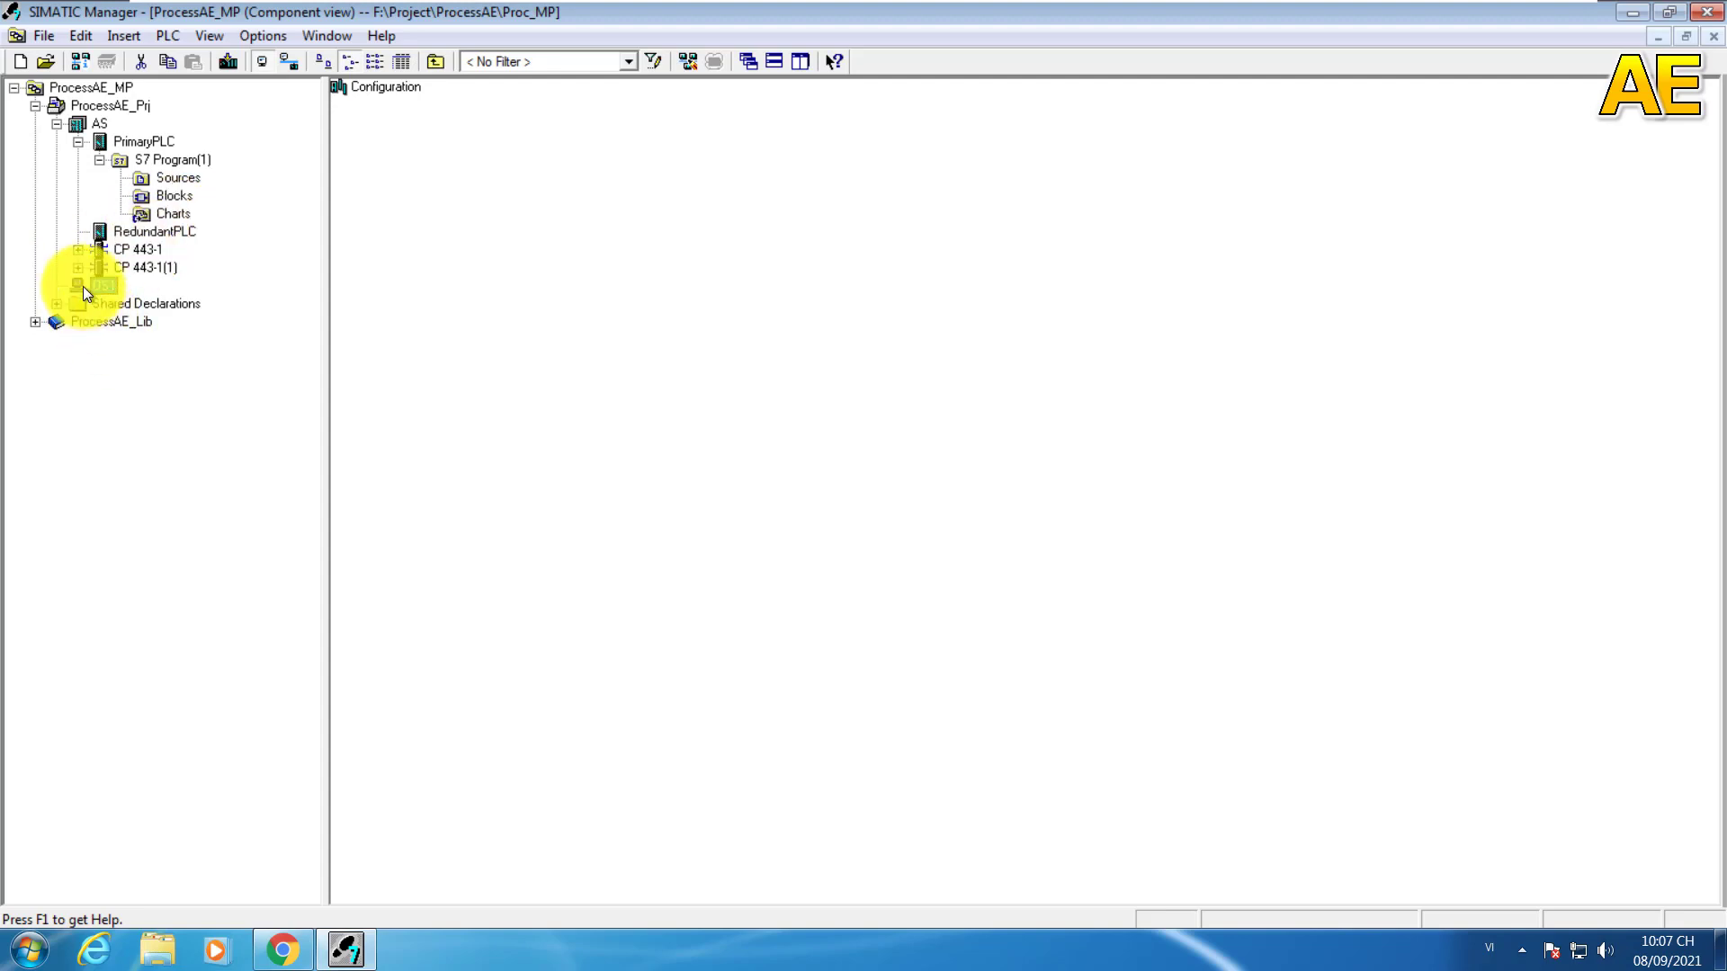
Step: Open OS1's Configuration and place WinCC Appl. from SIMATIC PC Station > HMI into slot 1
left_click(373, 87)
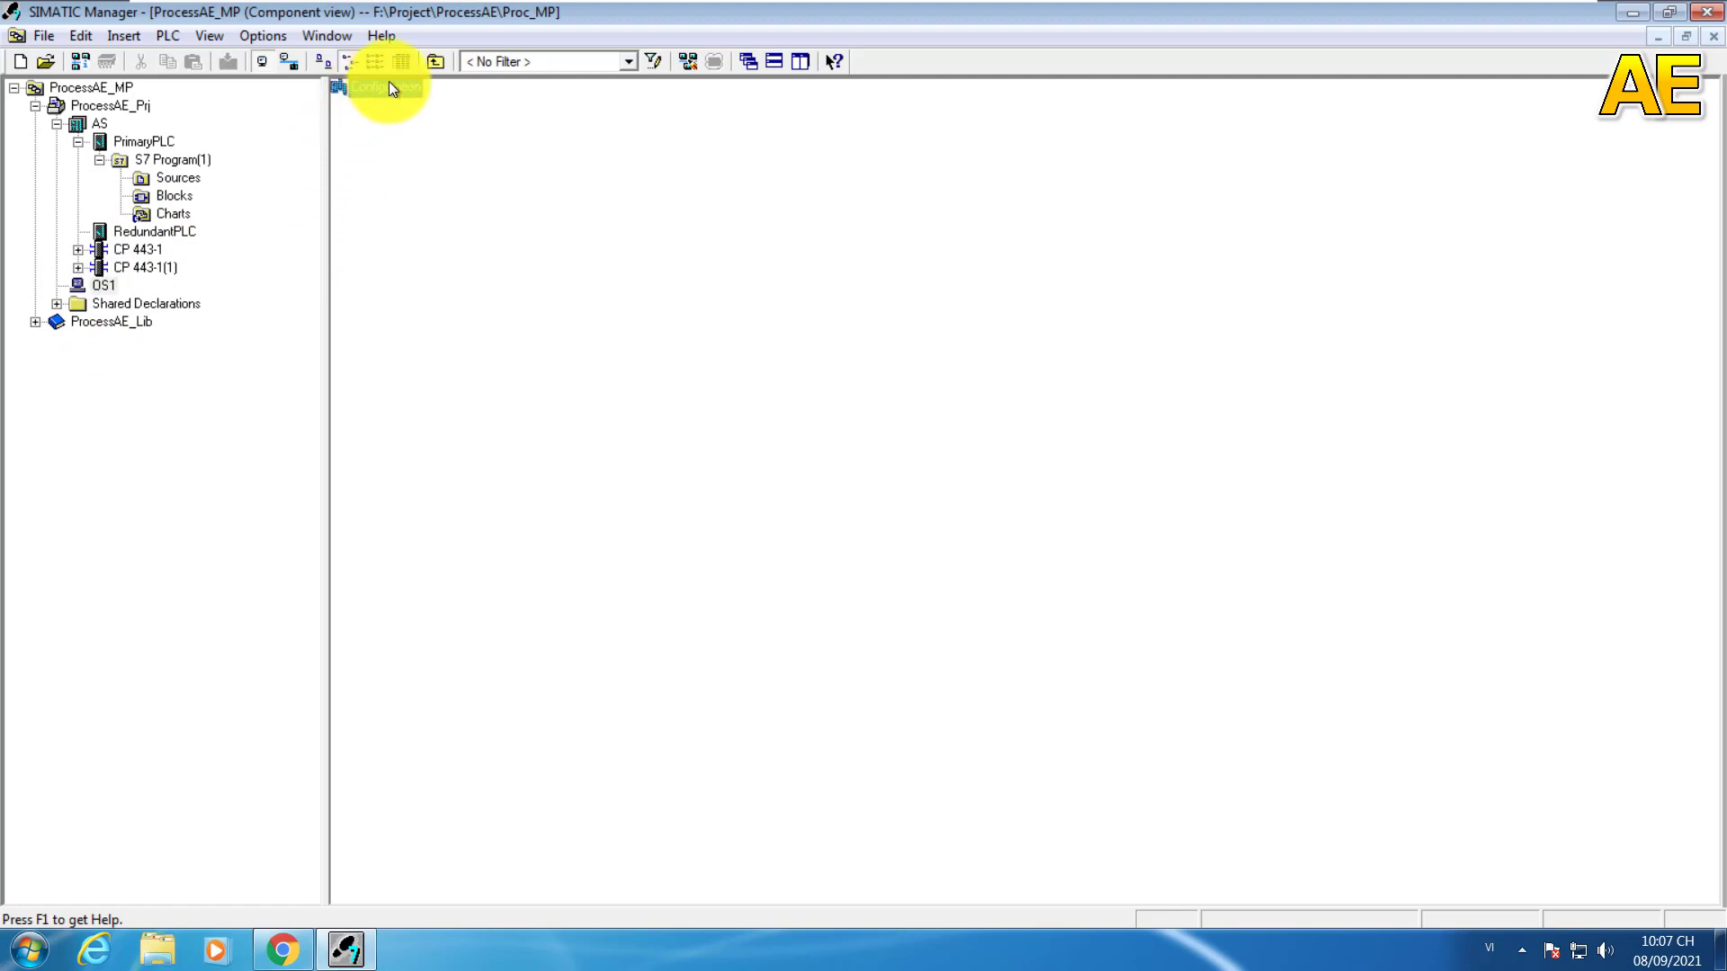
double_click(374, 87)
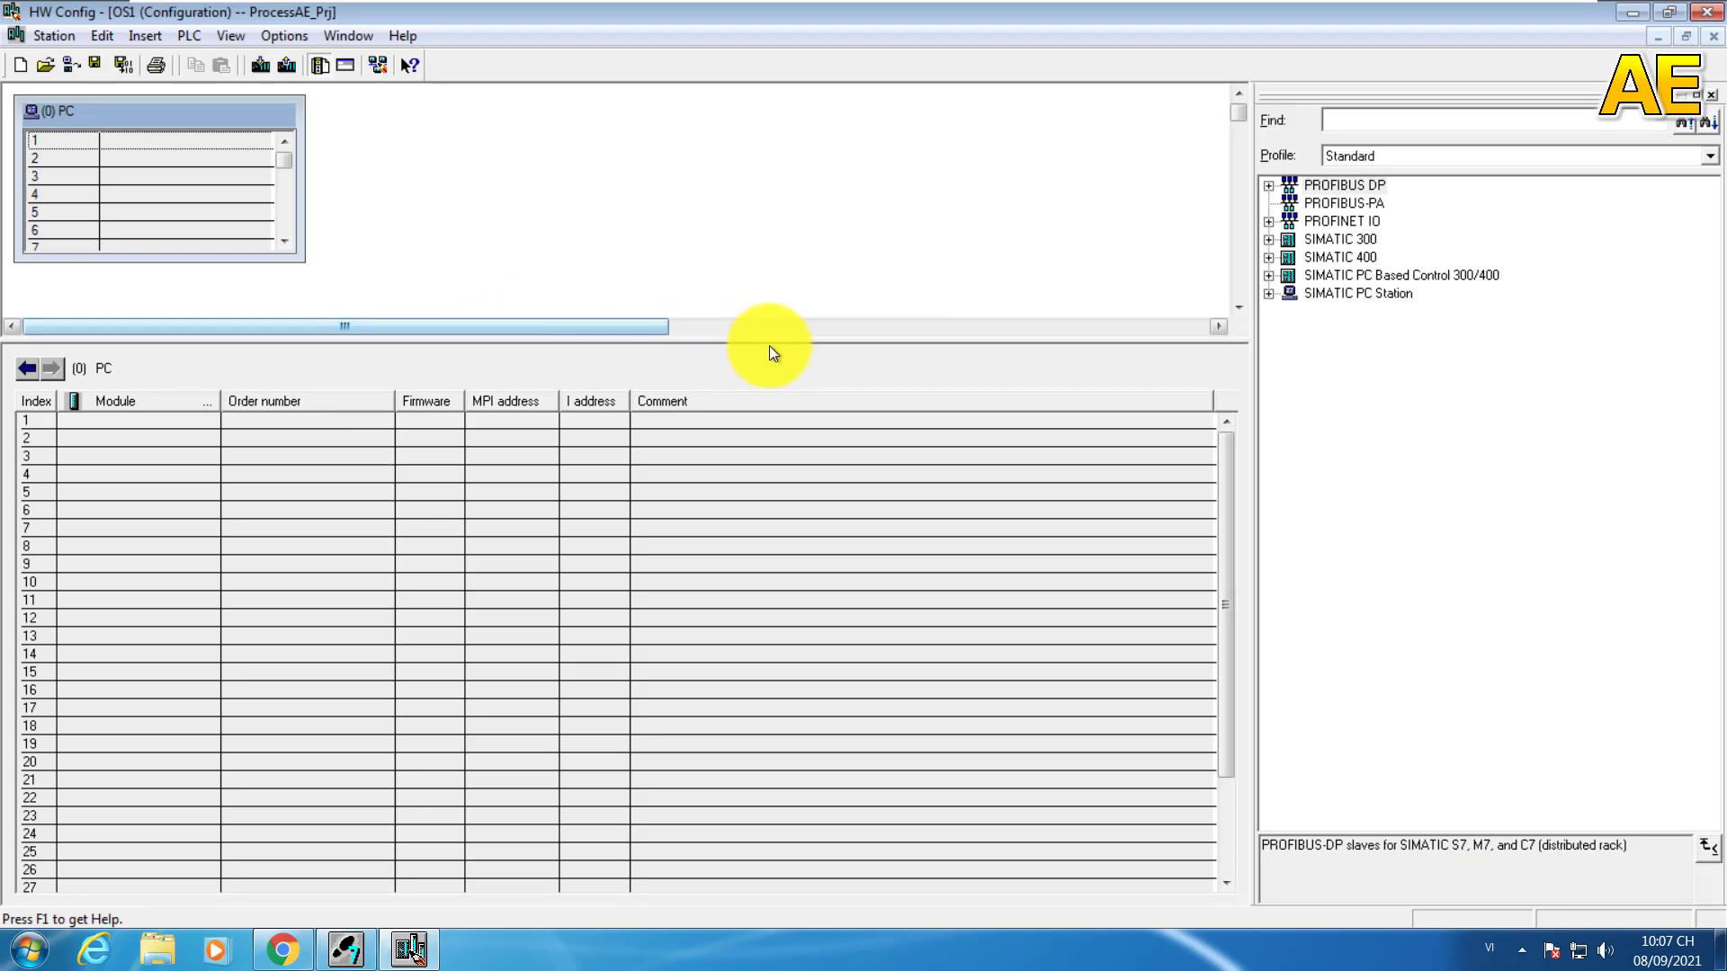
left_click_drag(771, 341, 791, 521)
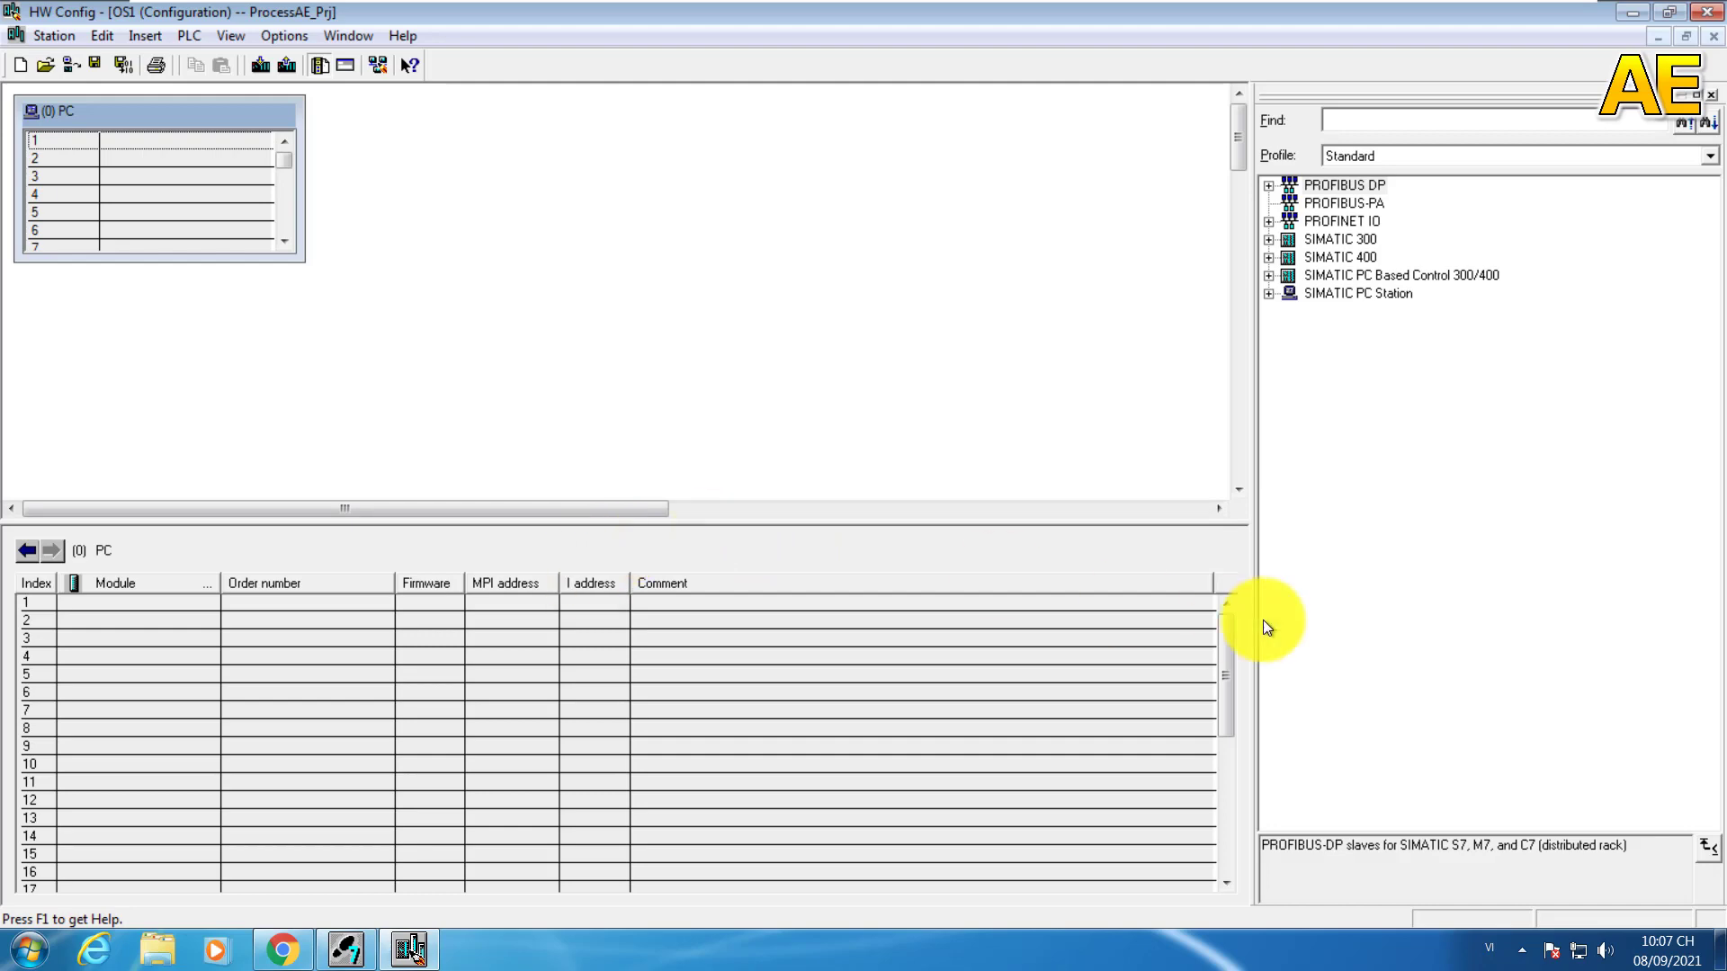
left_click(1269, 295)
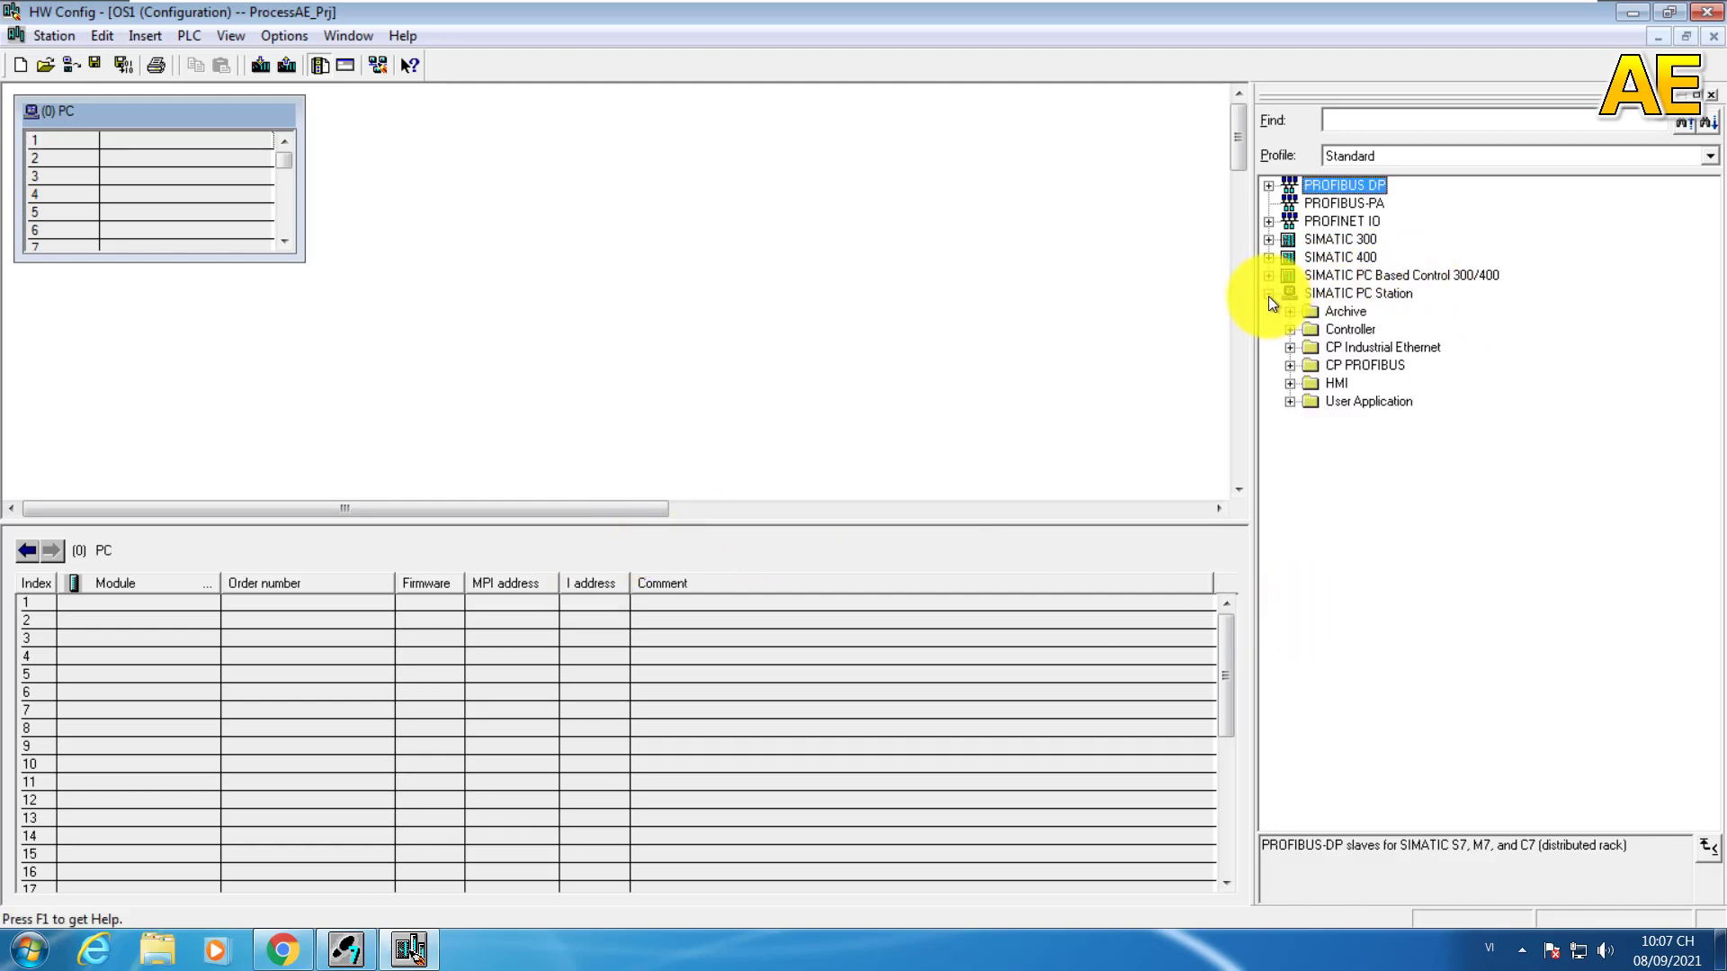
left_click(1290, 384)
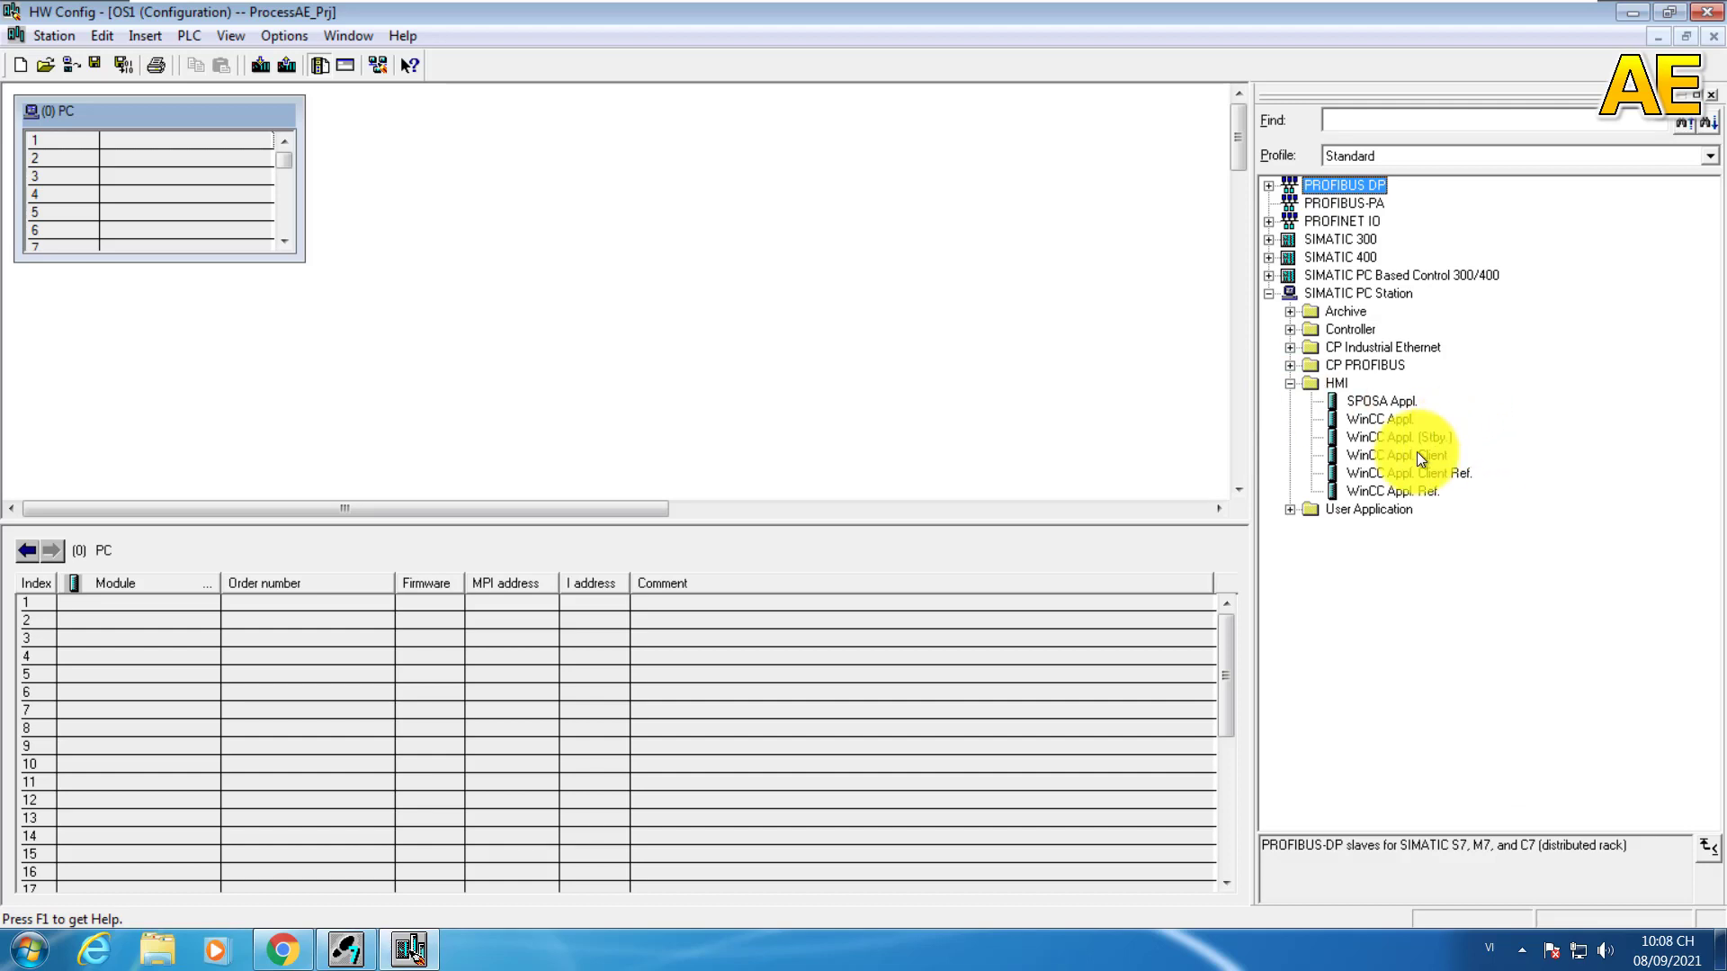
left_click(1373, 420)
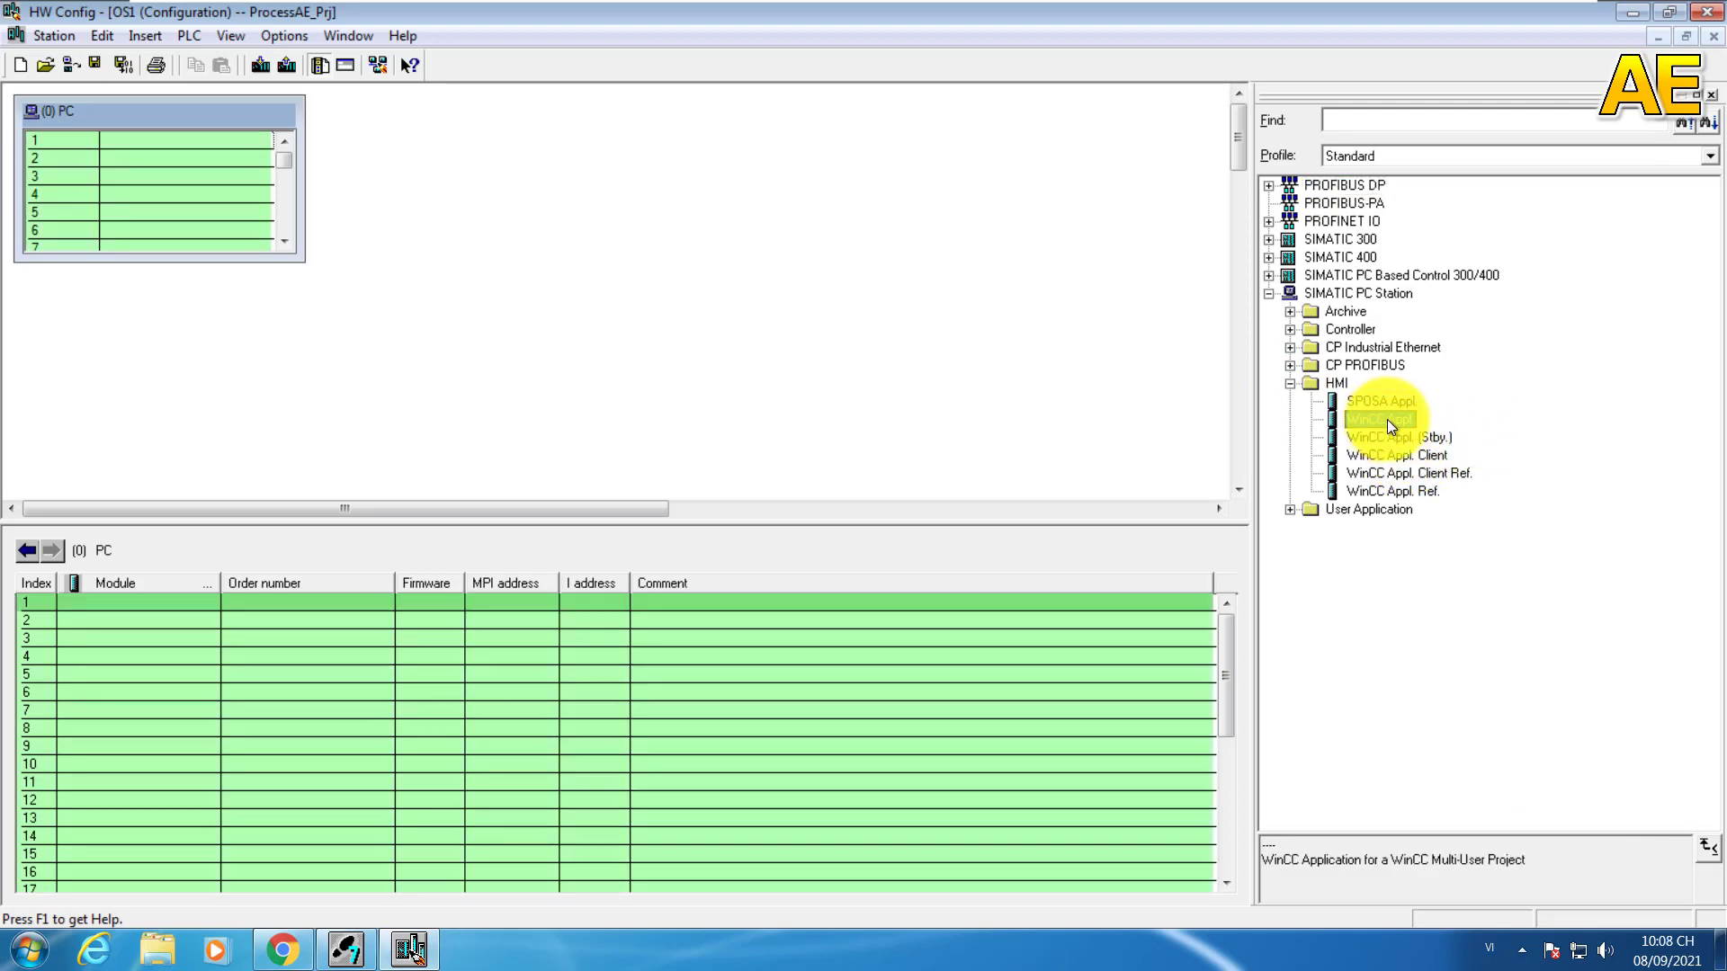
left_click_drag(1385, 419, 203, 183)
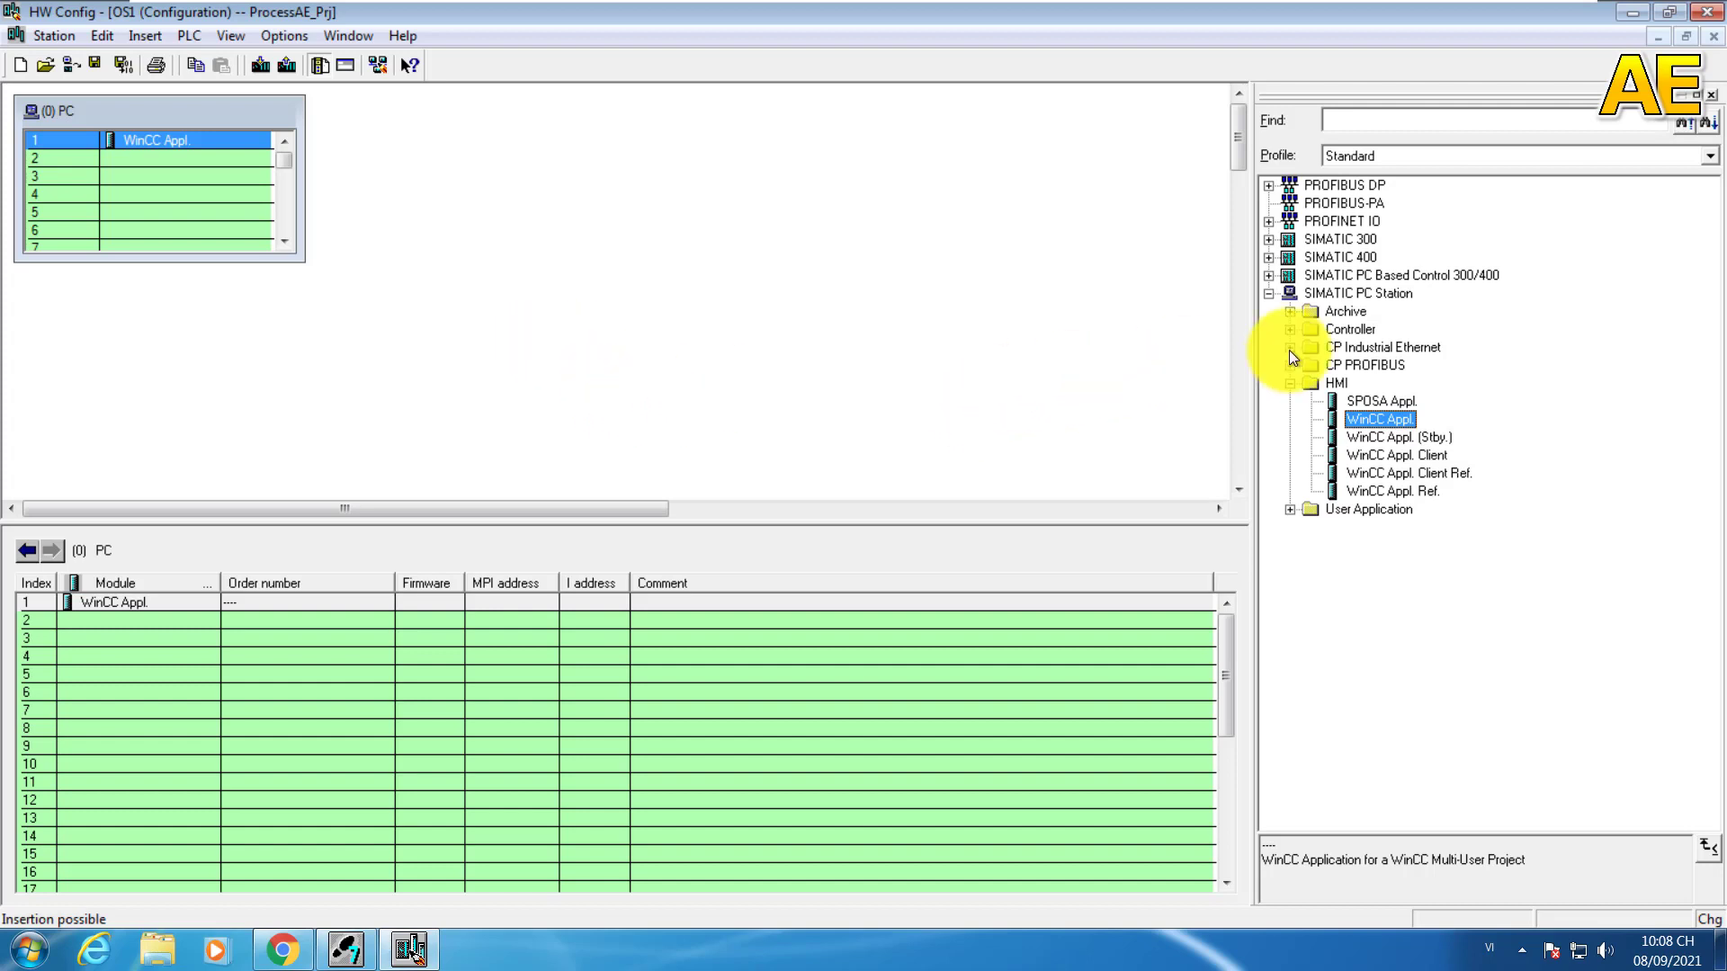
Step: Insert the CP Industrial Ethernet > IE General SW V8.2 interface into slot 2 of OS1's rack
left_click(1291, 384)
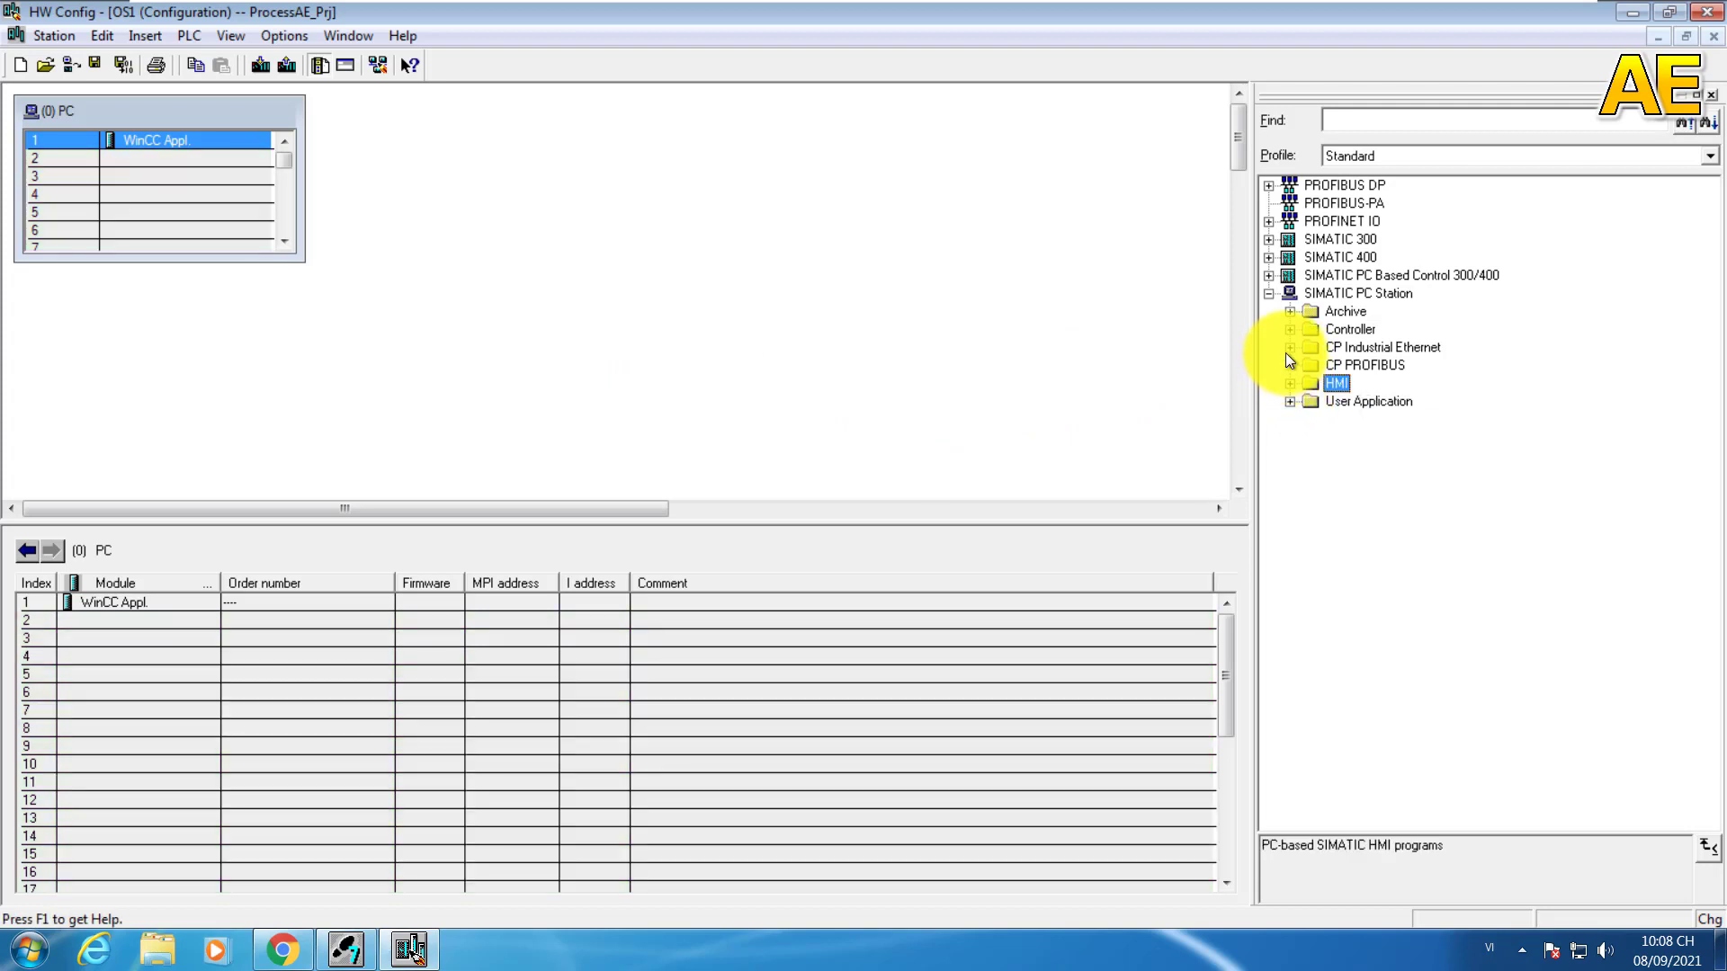
left_click(1286, 353)
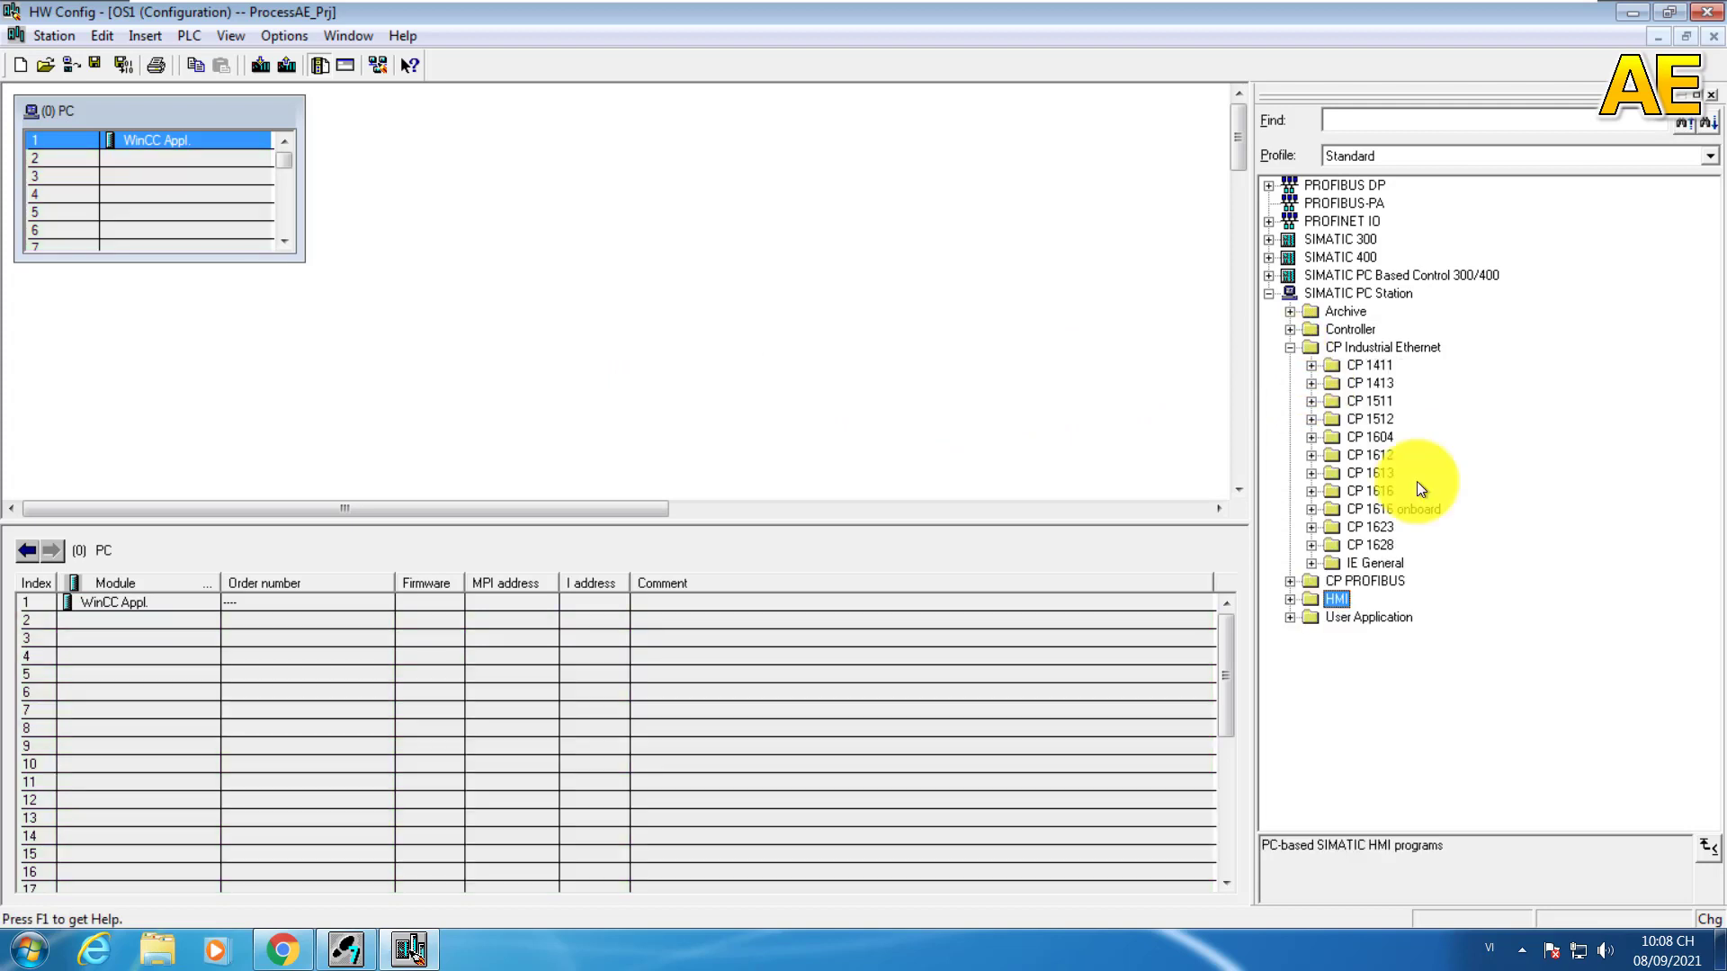
left_click(1310, 563)
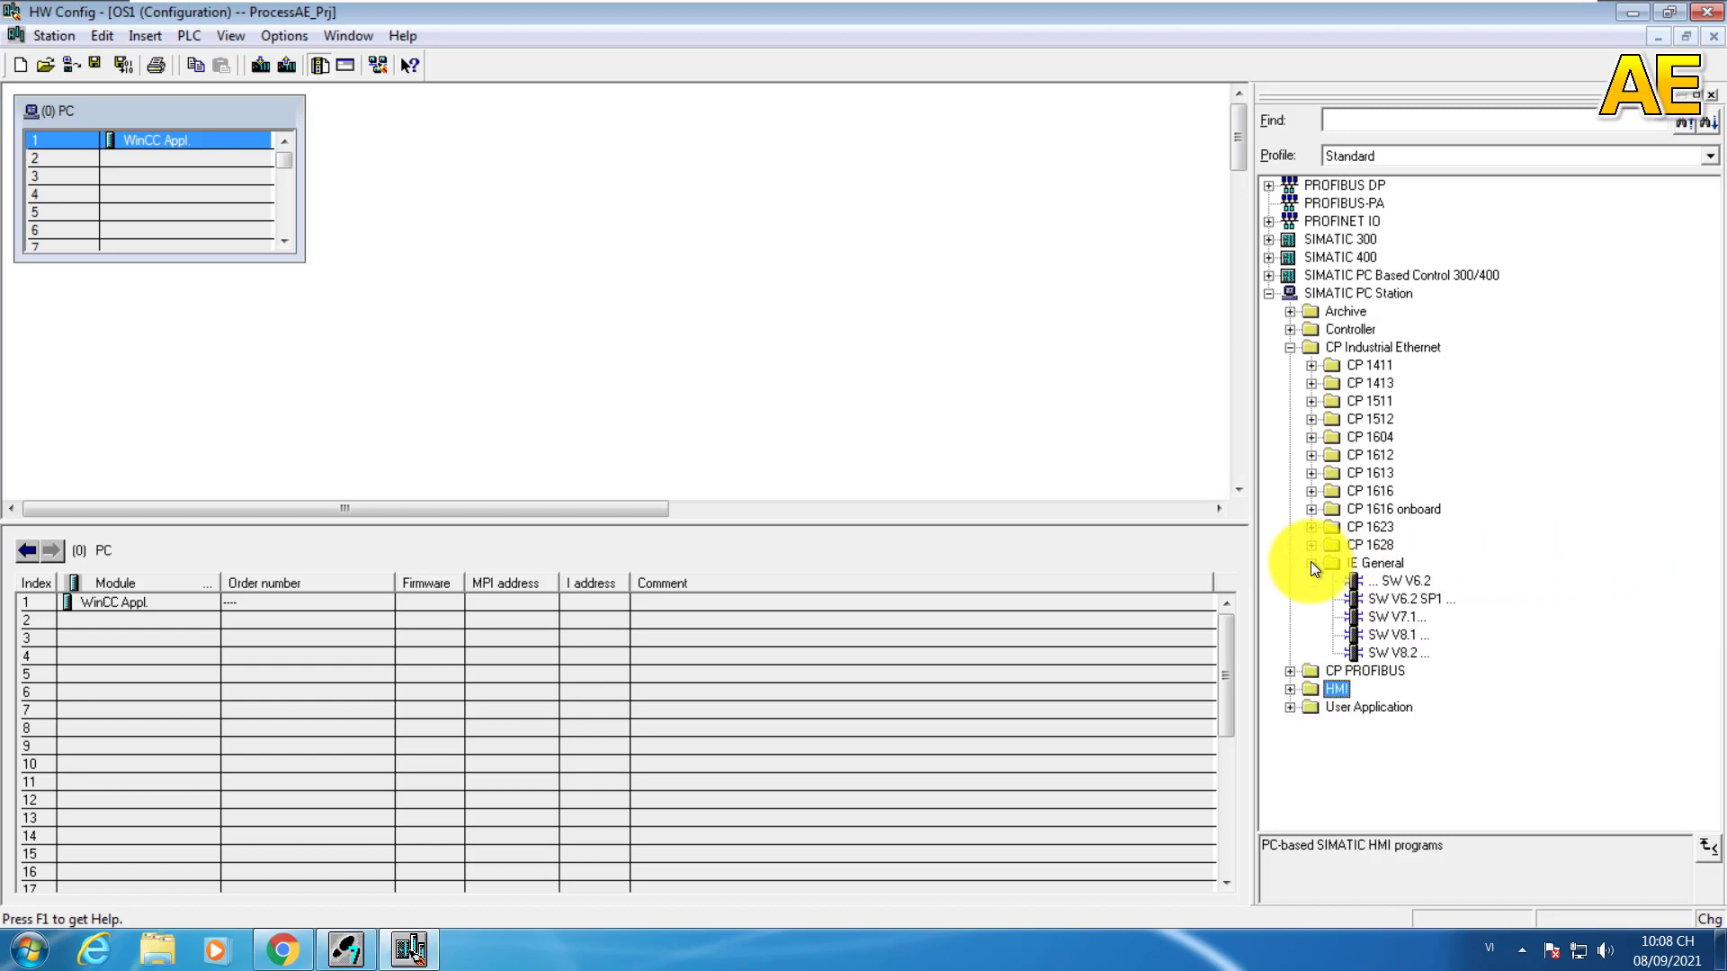
left_click(1387, 653)
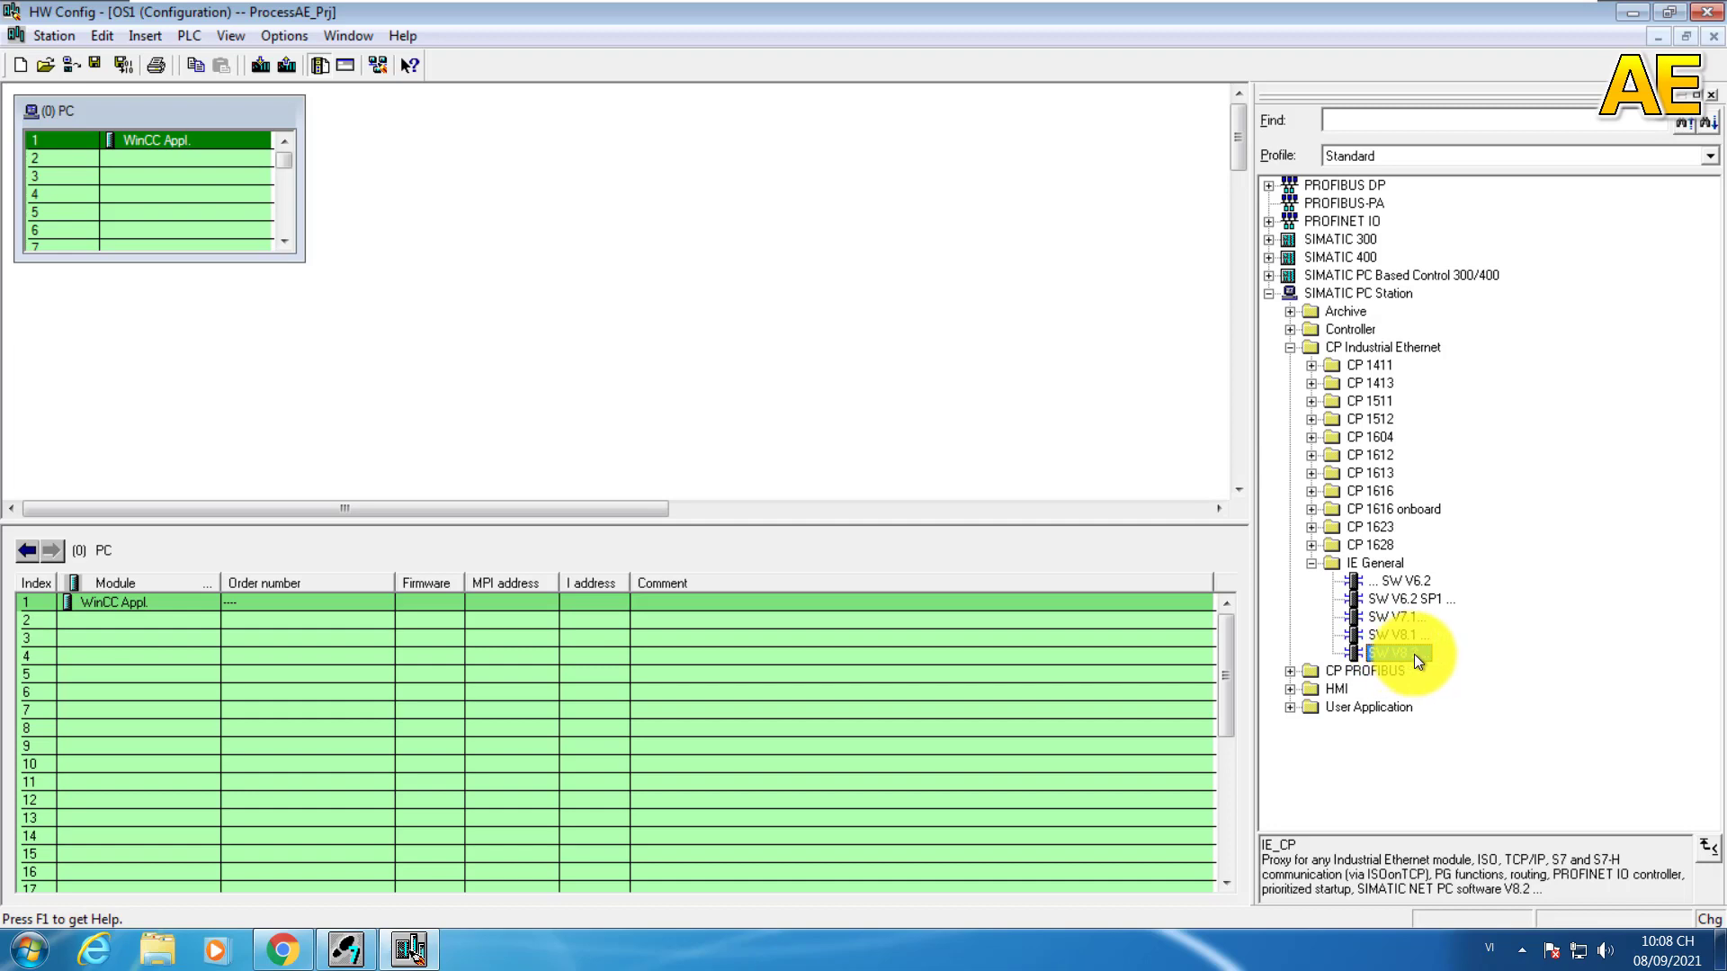
left_click_drag(1406, 653, 144, 157)
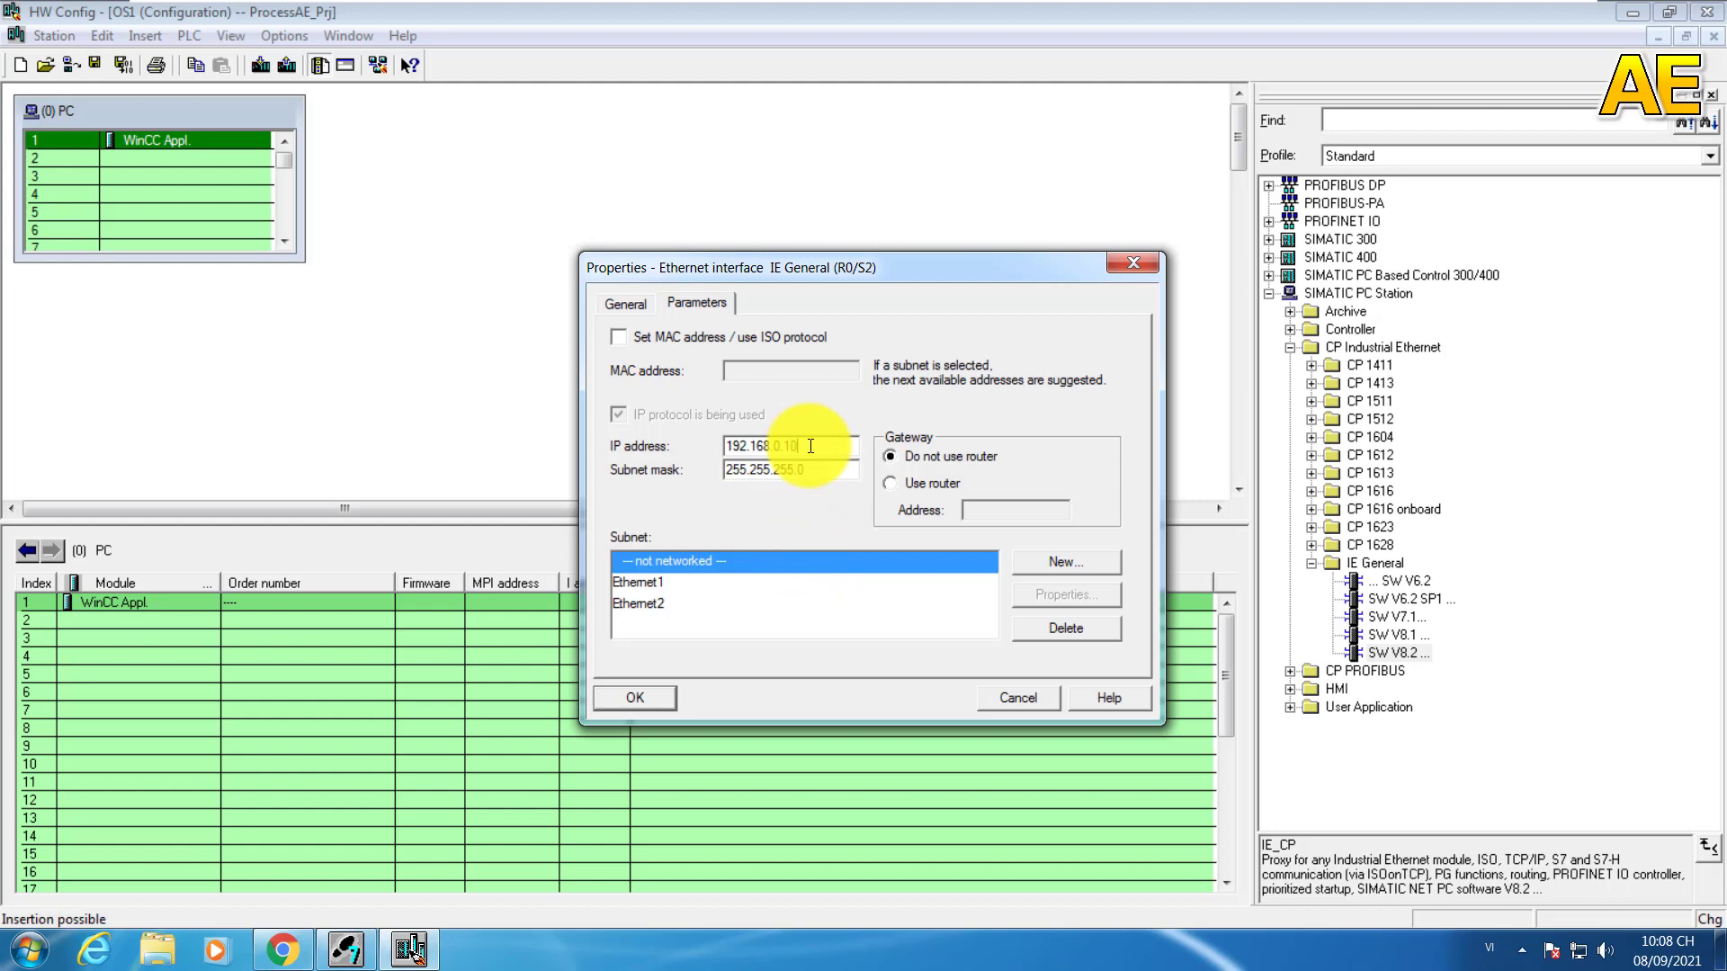
Step: Give the IE General interface IP 192.168.0.103 on subnet Ethernet1 and confirm
type("3")
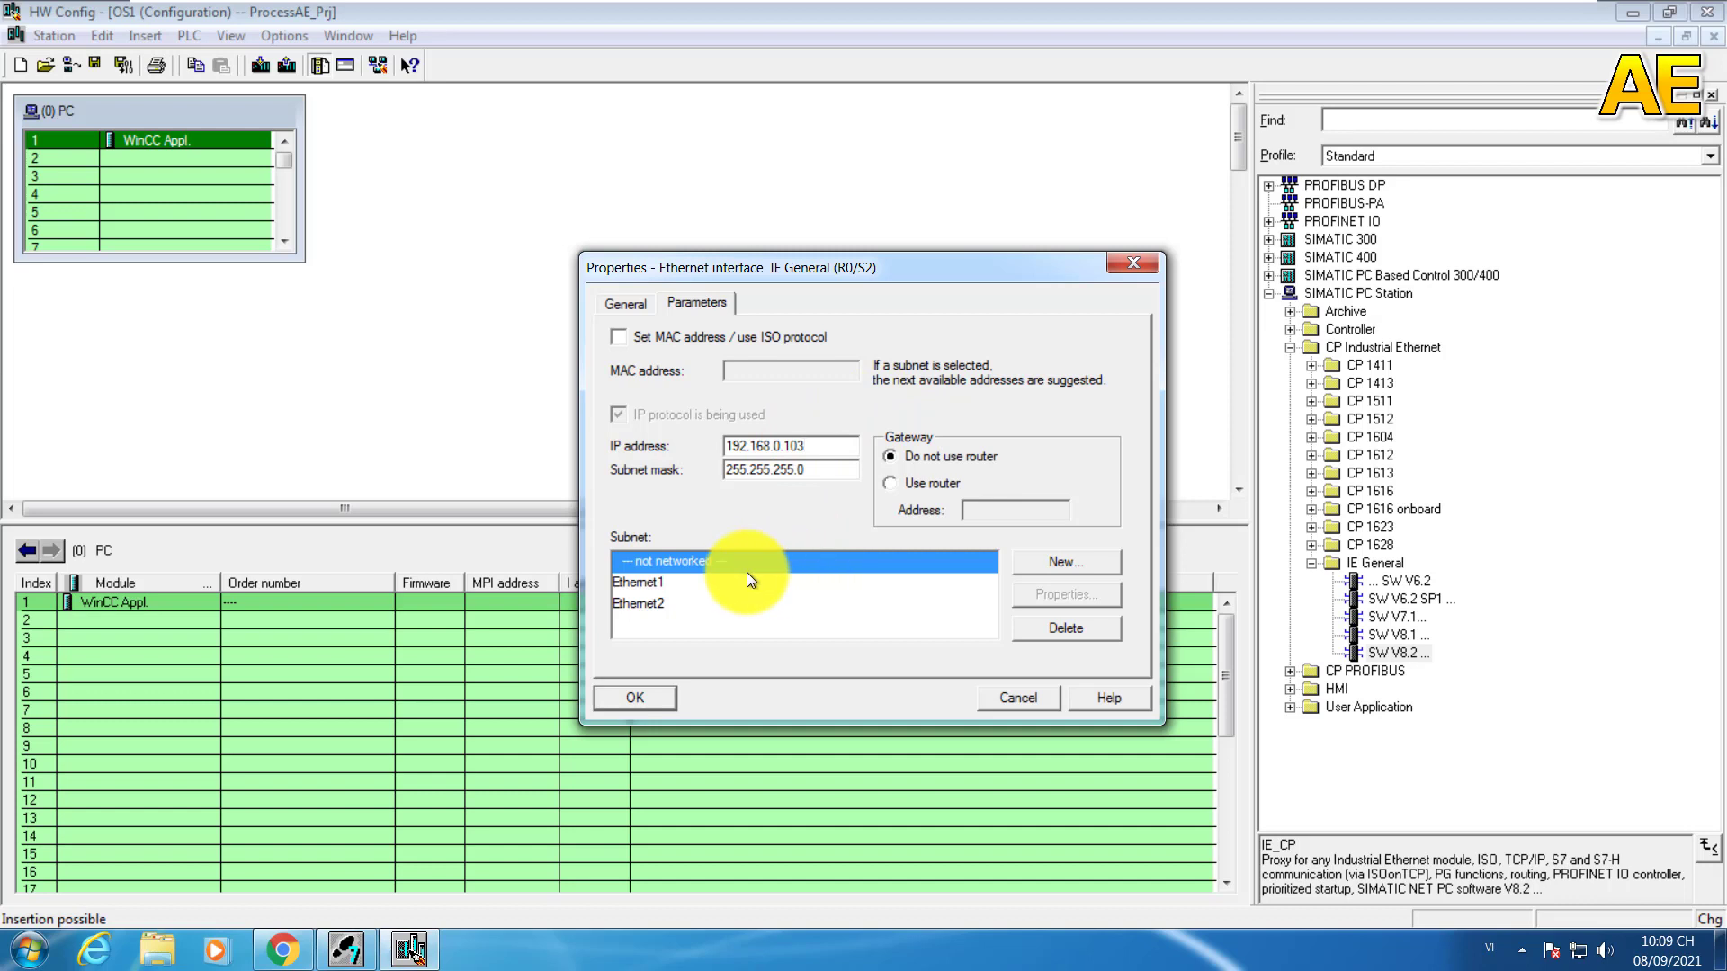
left_click(660, 584)
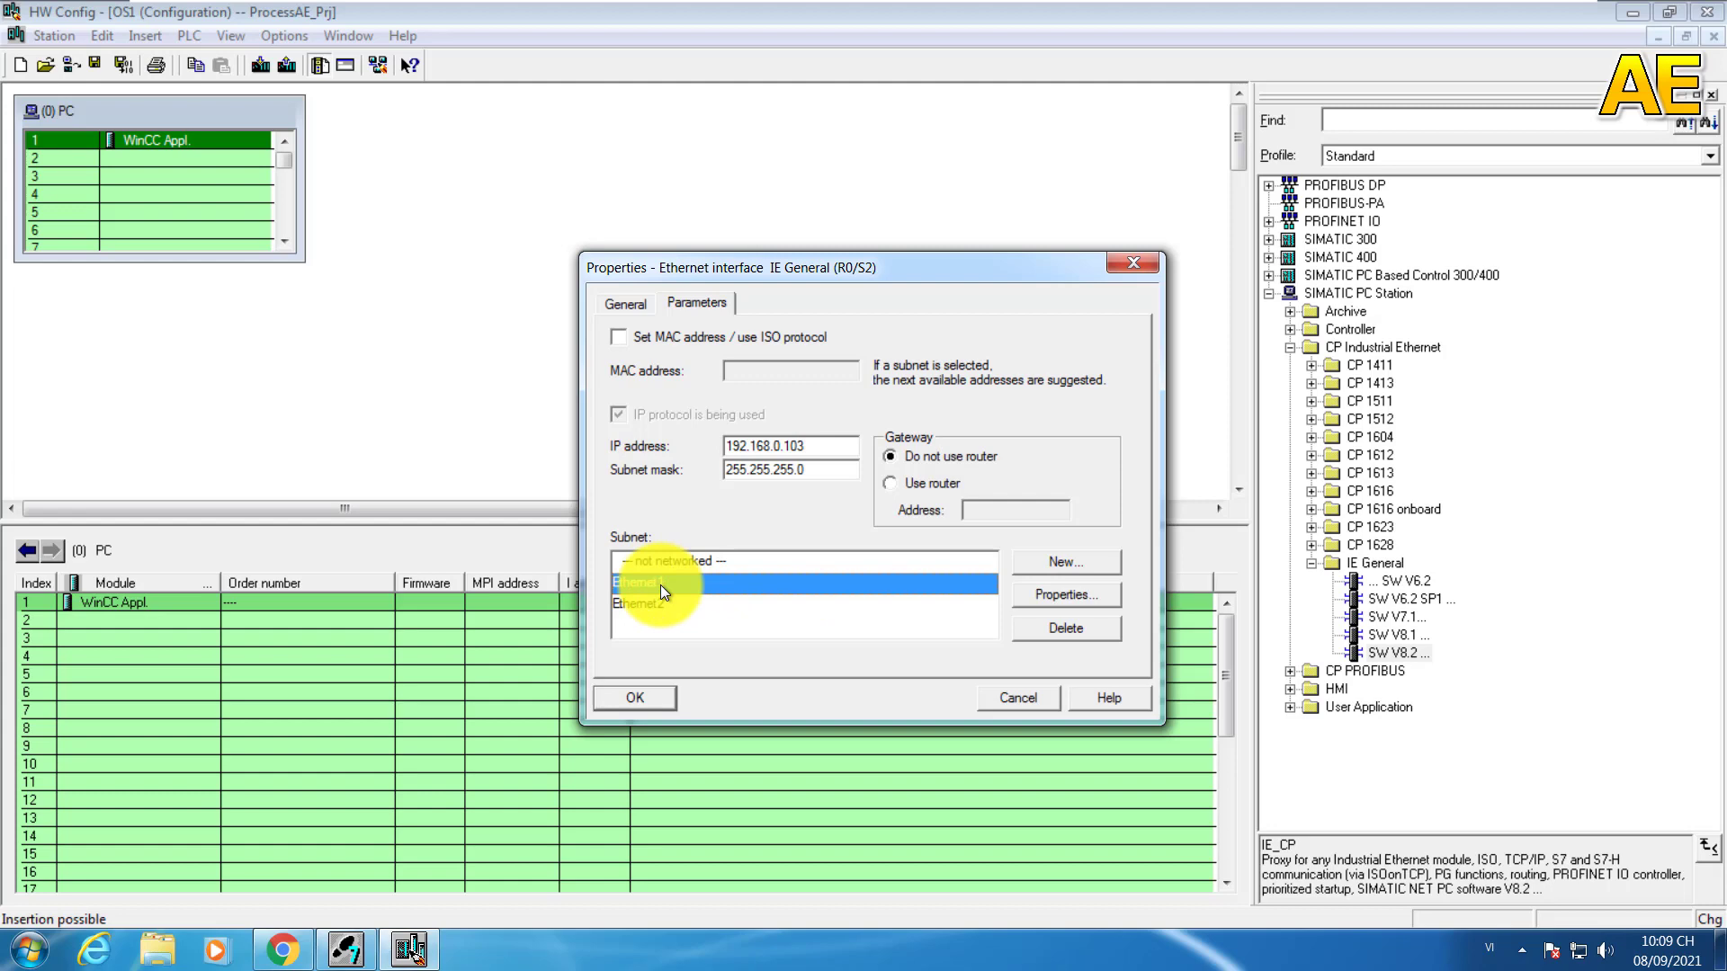
left_click(665, 699)
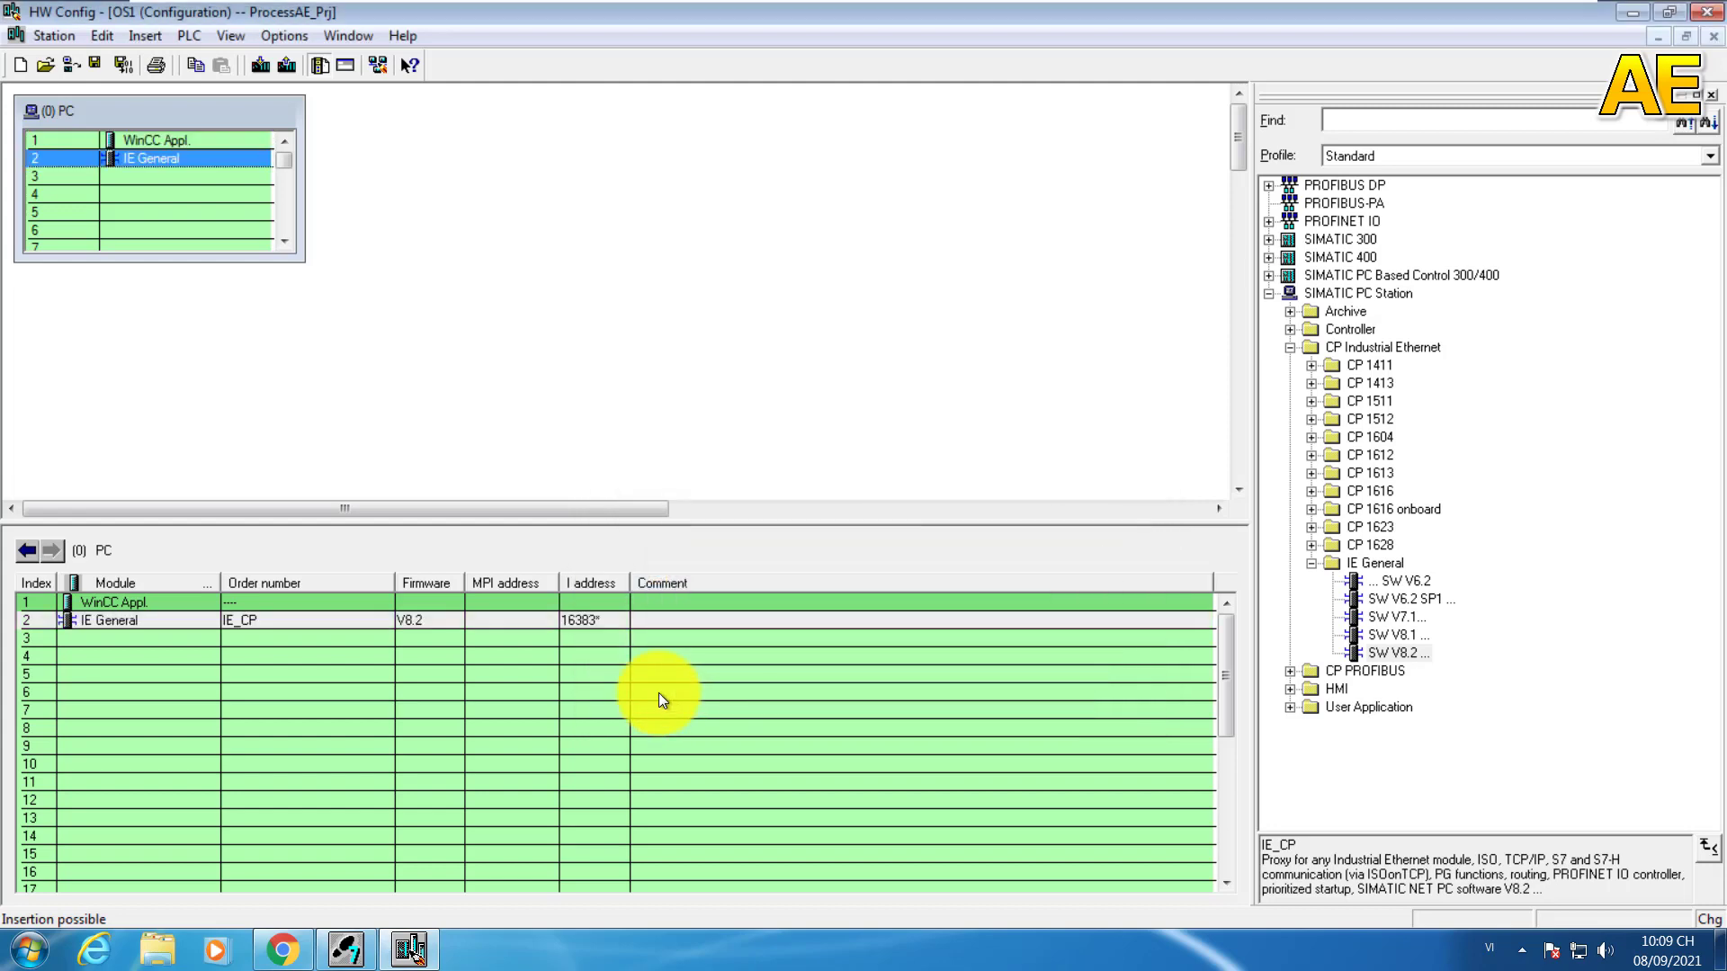
left_click(554, 309)
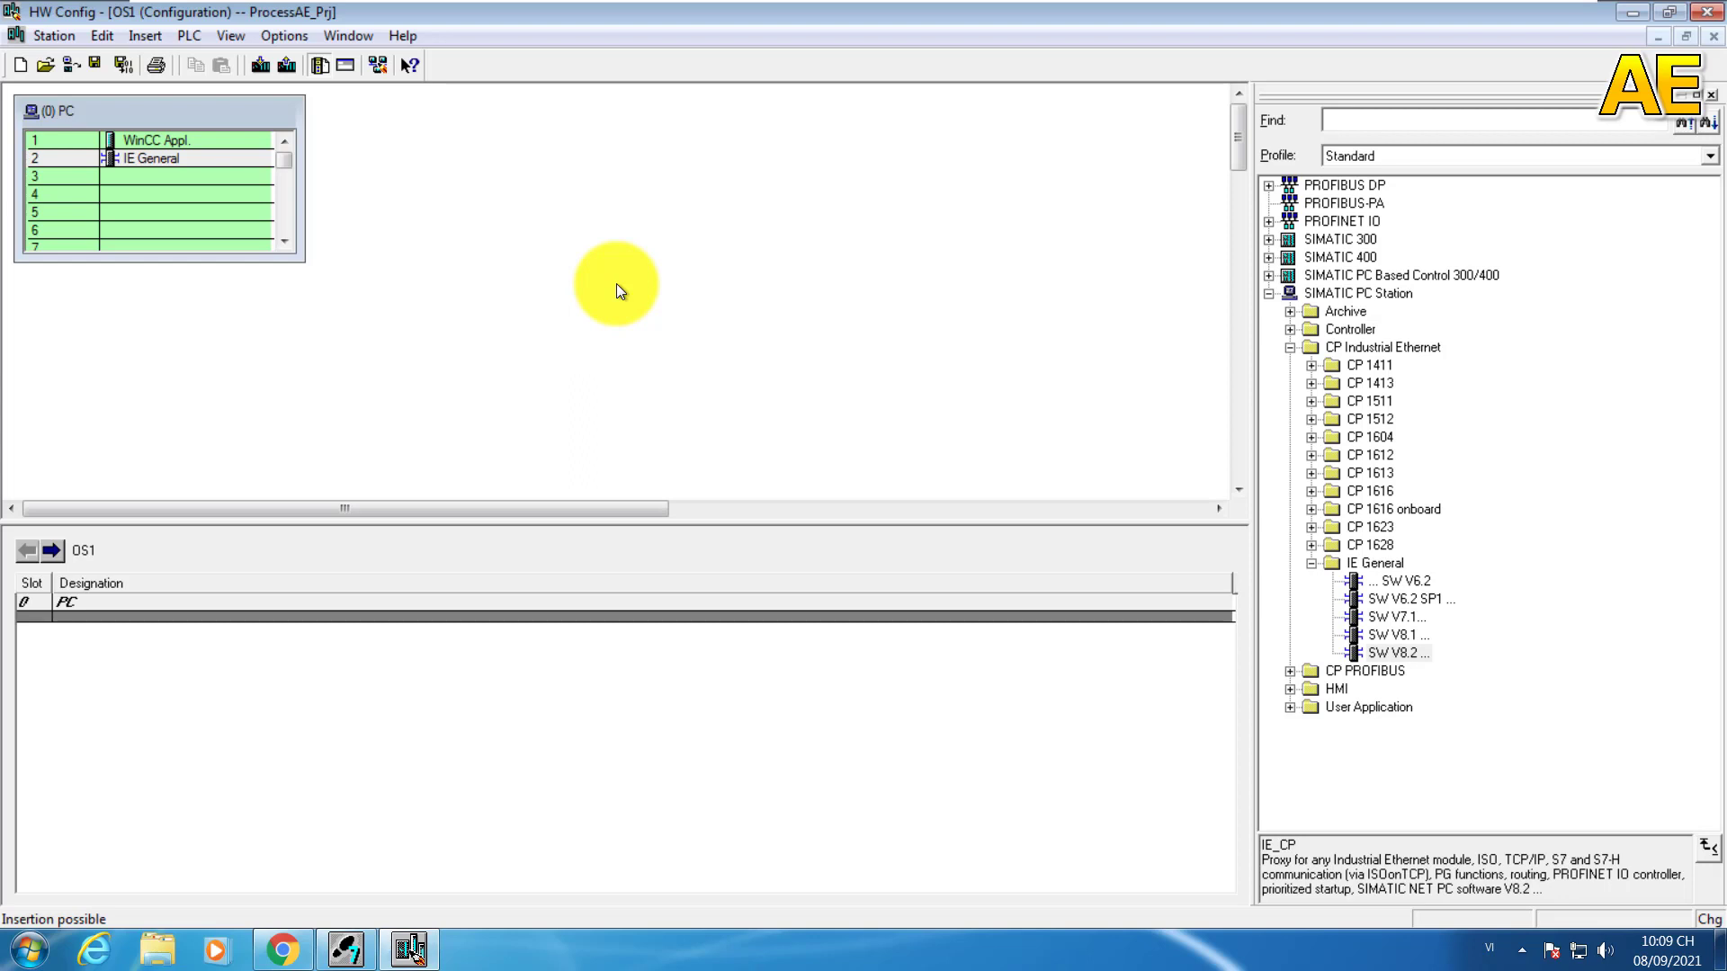
mouse_move(1695, 18)
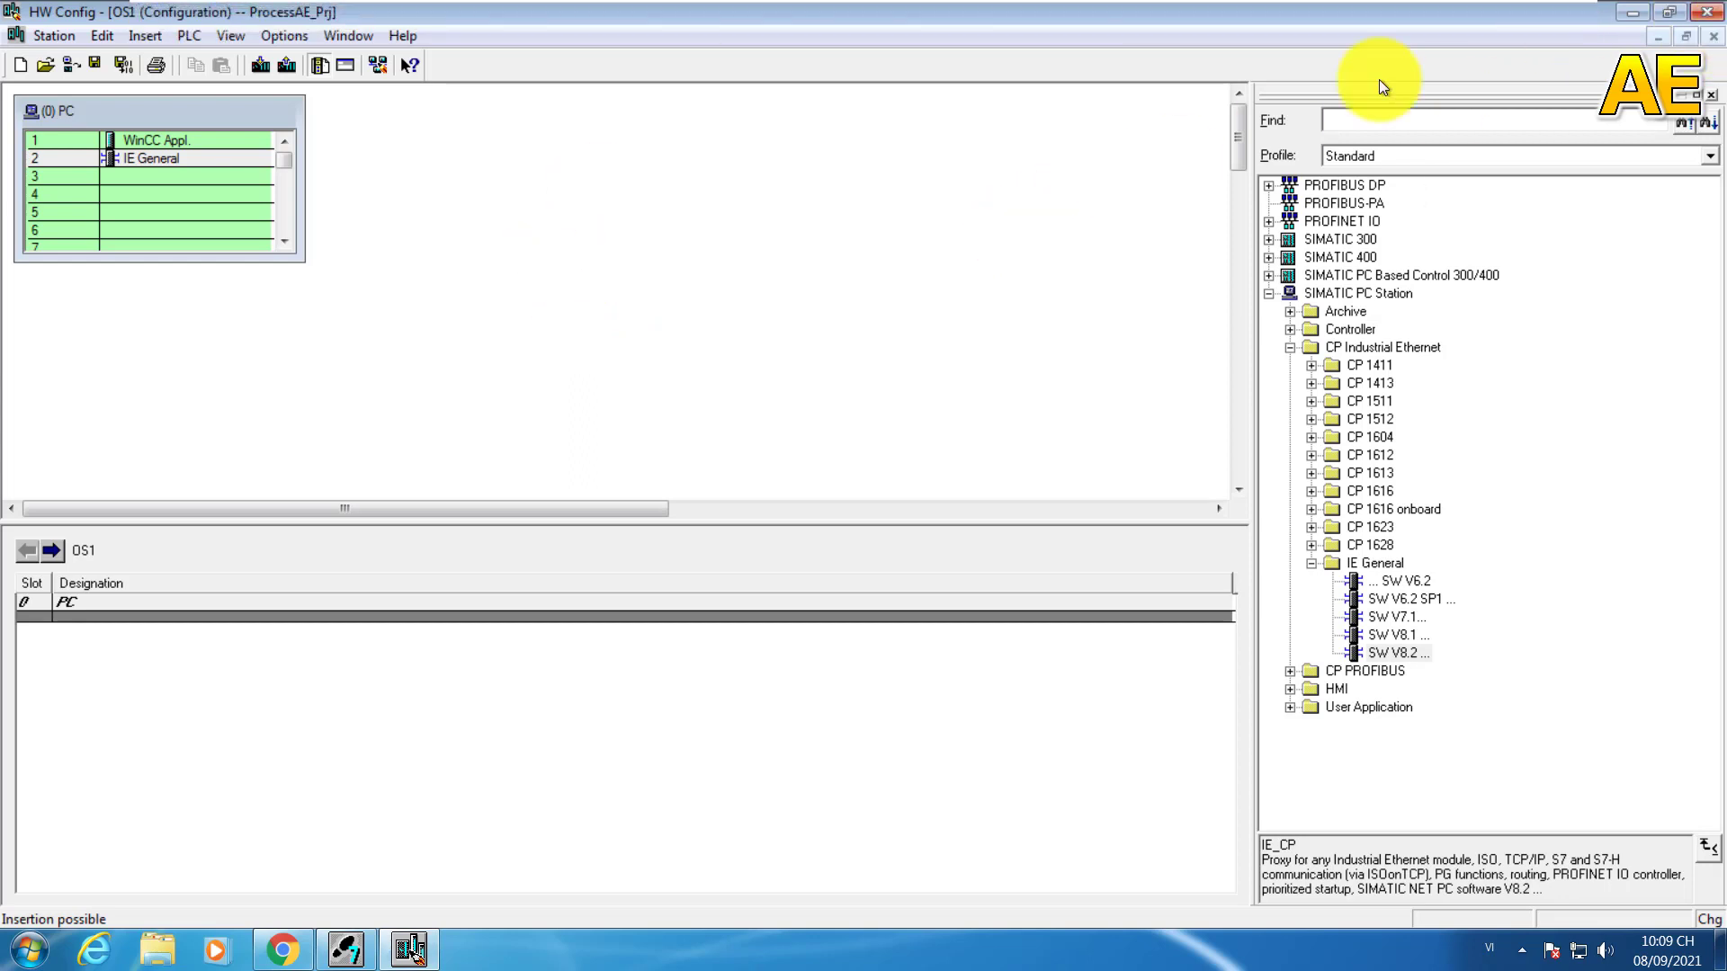
Step: Close OS1's HW Config, answering Yes to save changes to OS1
left_click(1706, 12)
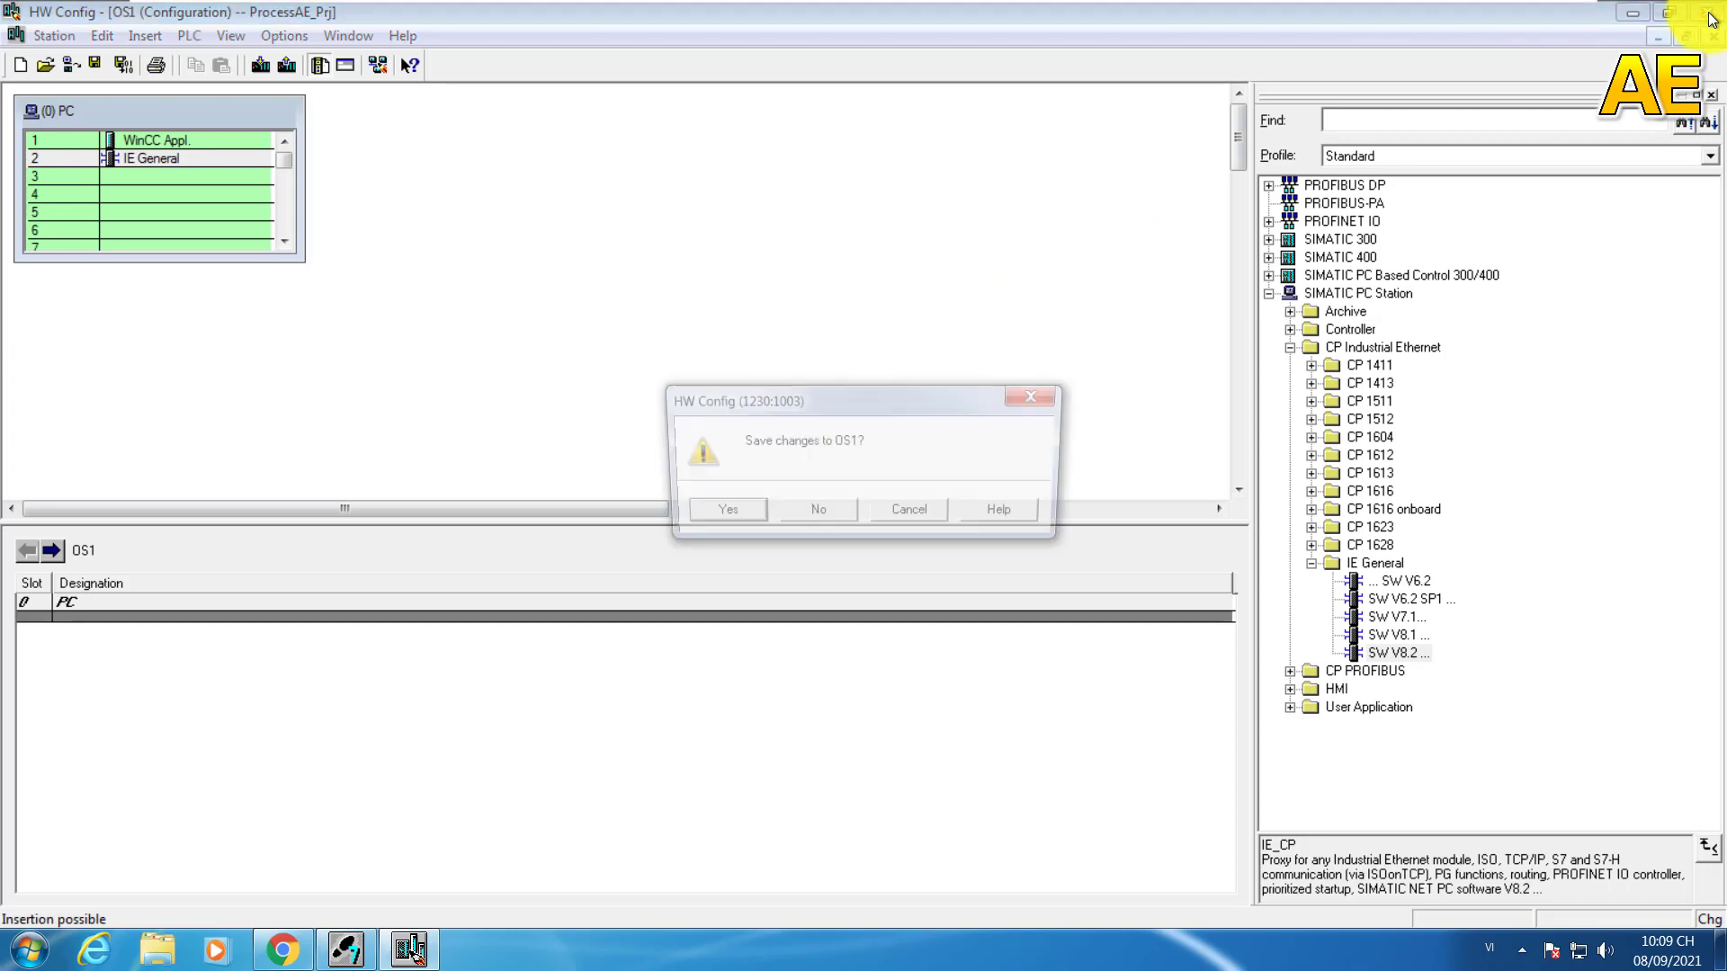
left_click(716, 515)
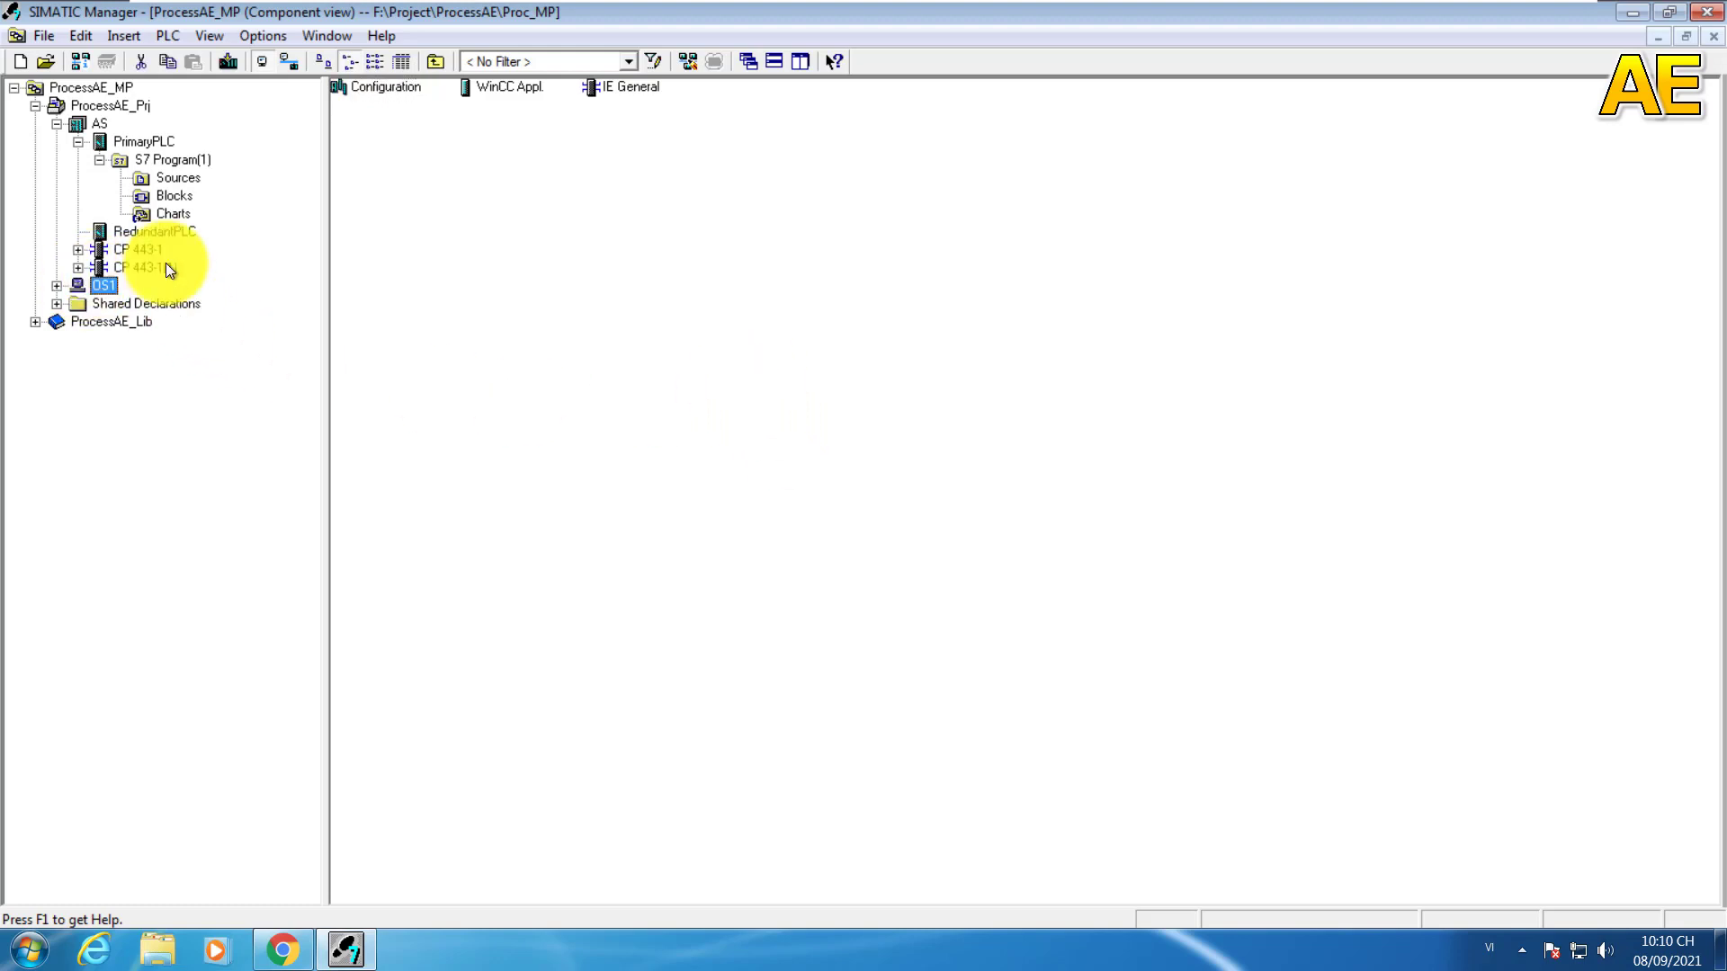
Step: Insert another SIMATIC PC Station into the ProcessAE_Prj project
left_click(94, 108)
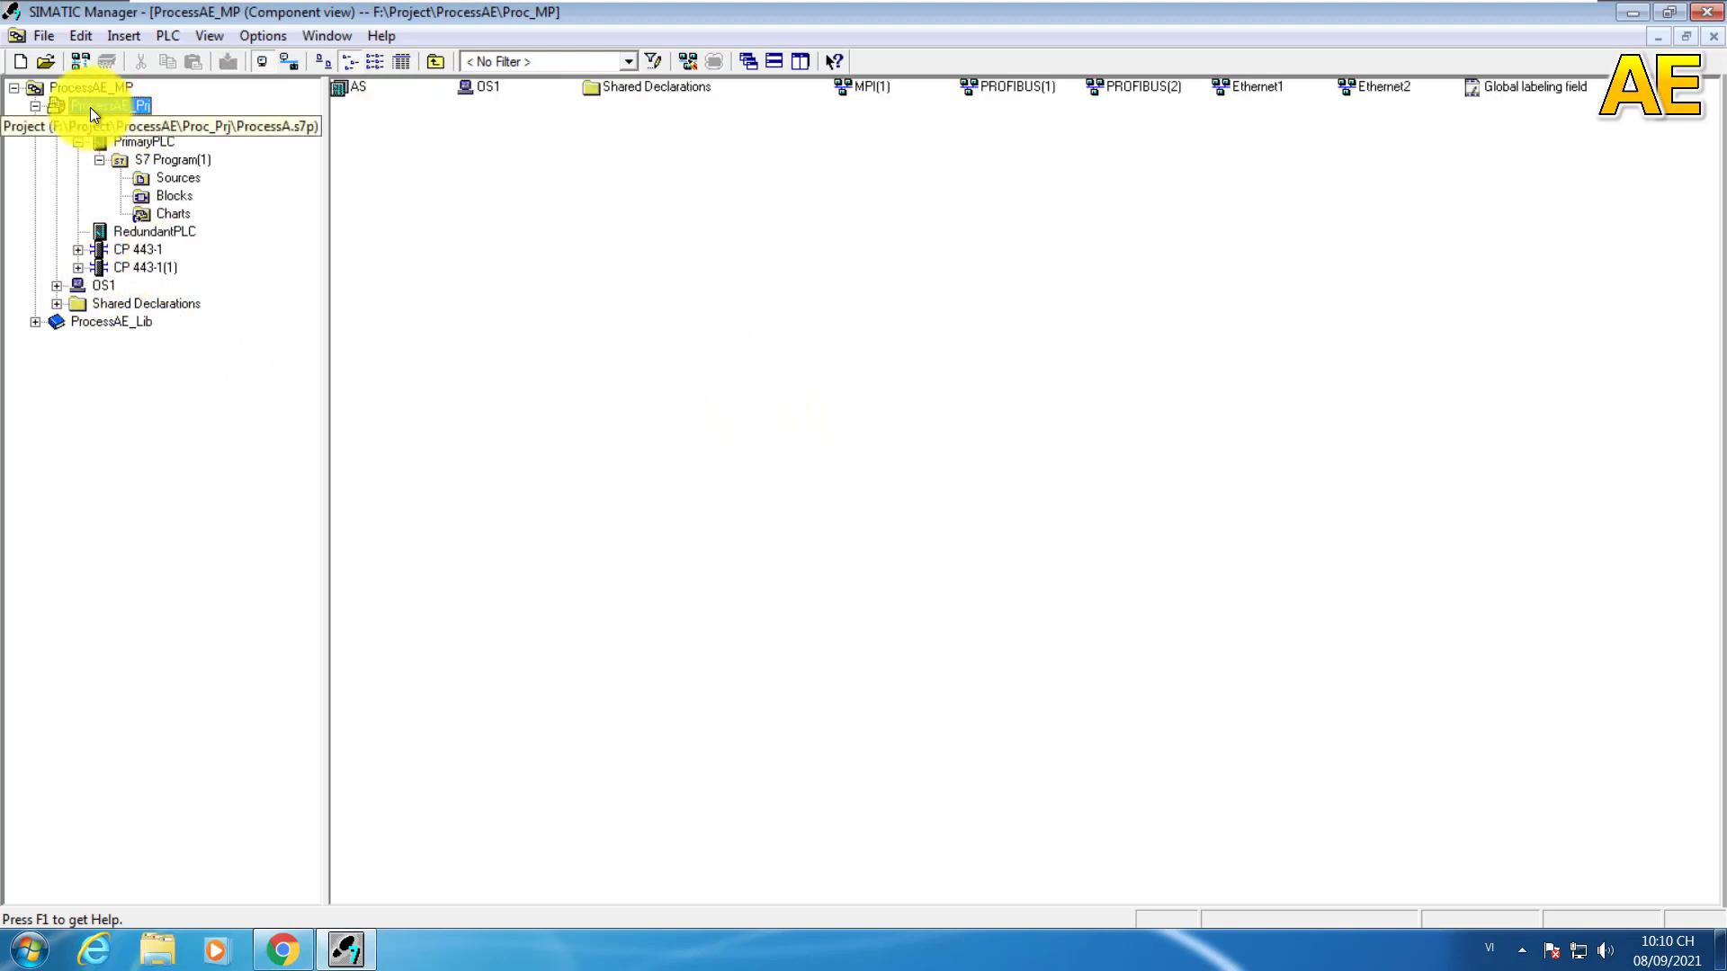
right_click(90, 106)
mouse_move(212, 277)
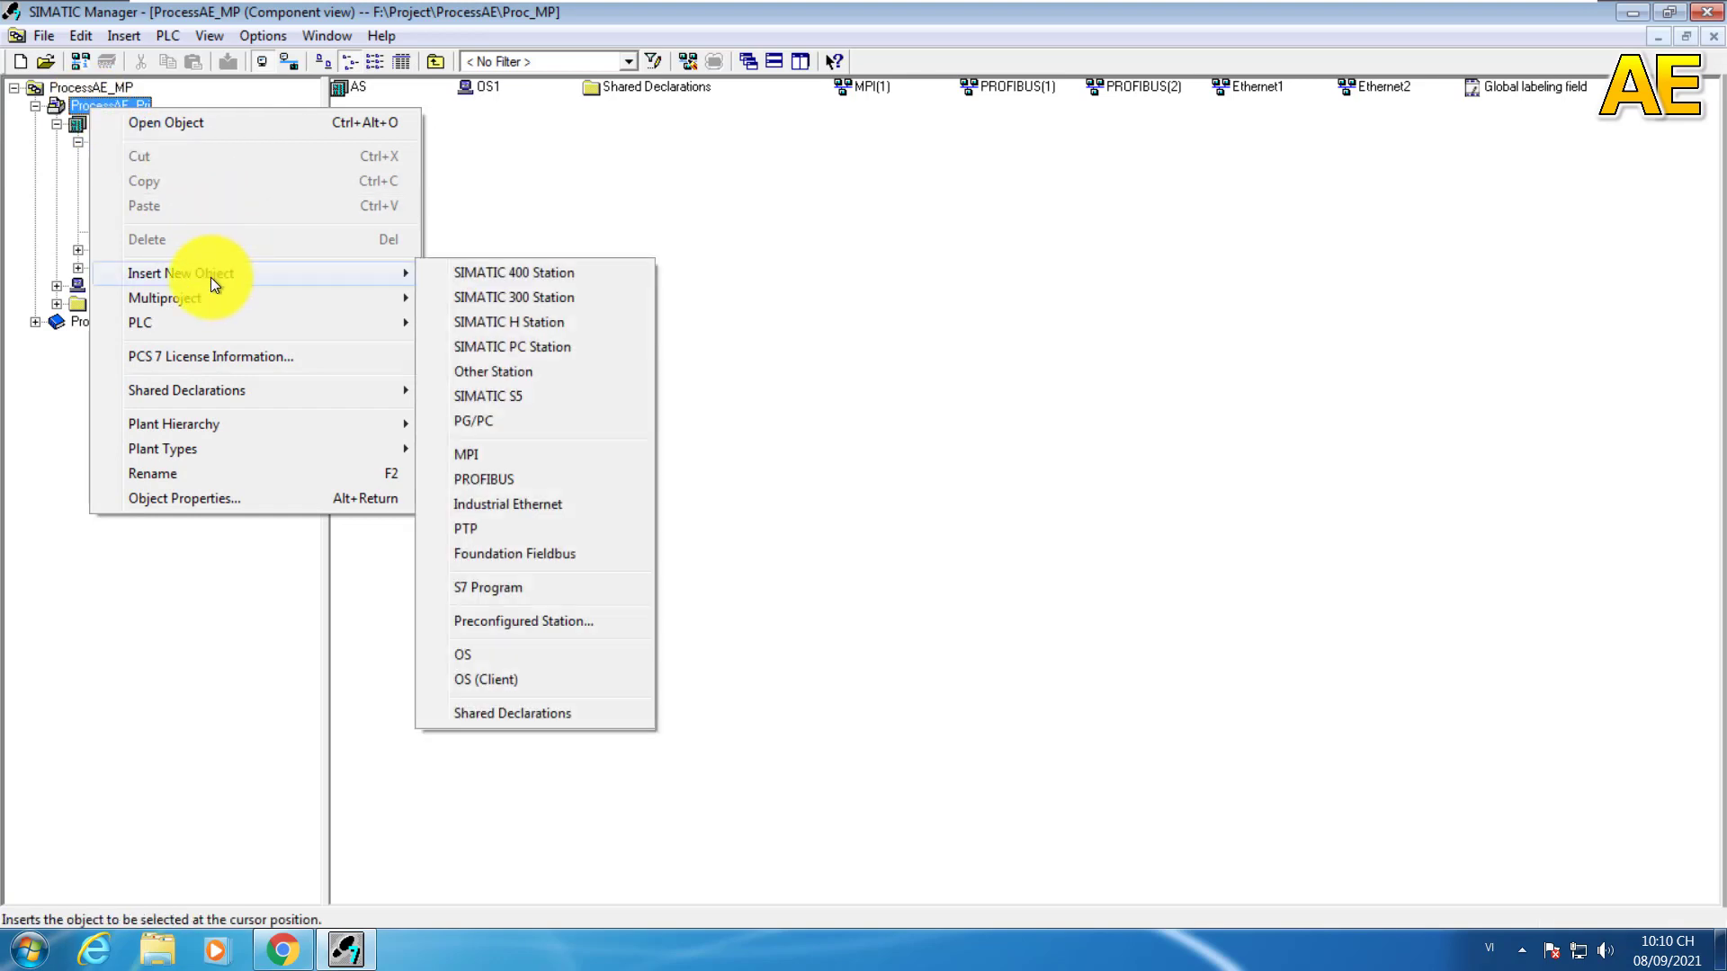
left_click(541, 349)
Step: Rename the new SIMATIC PC Station(1) to OS2
left_click(164, 303)
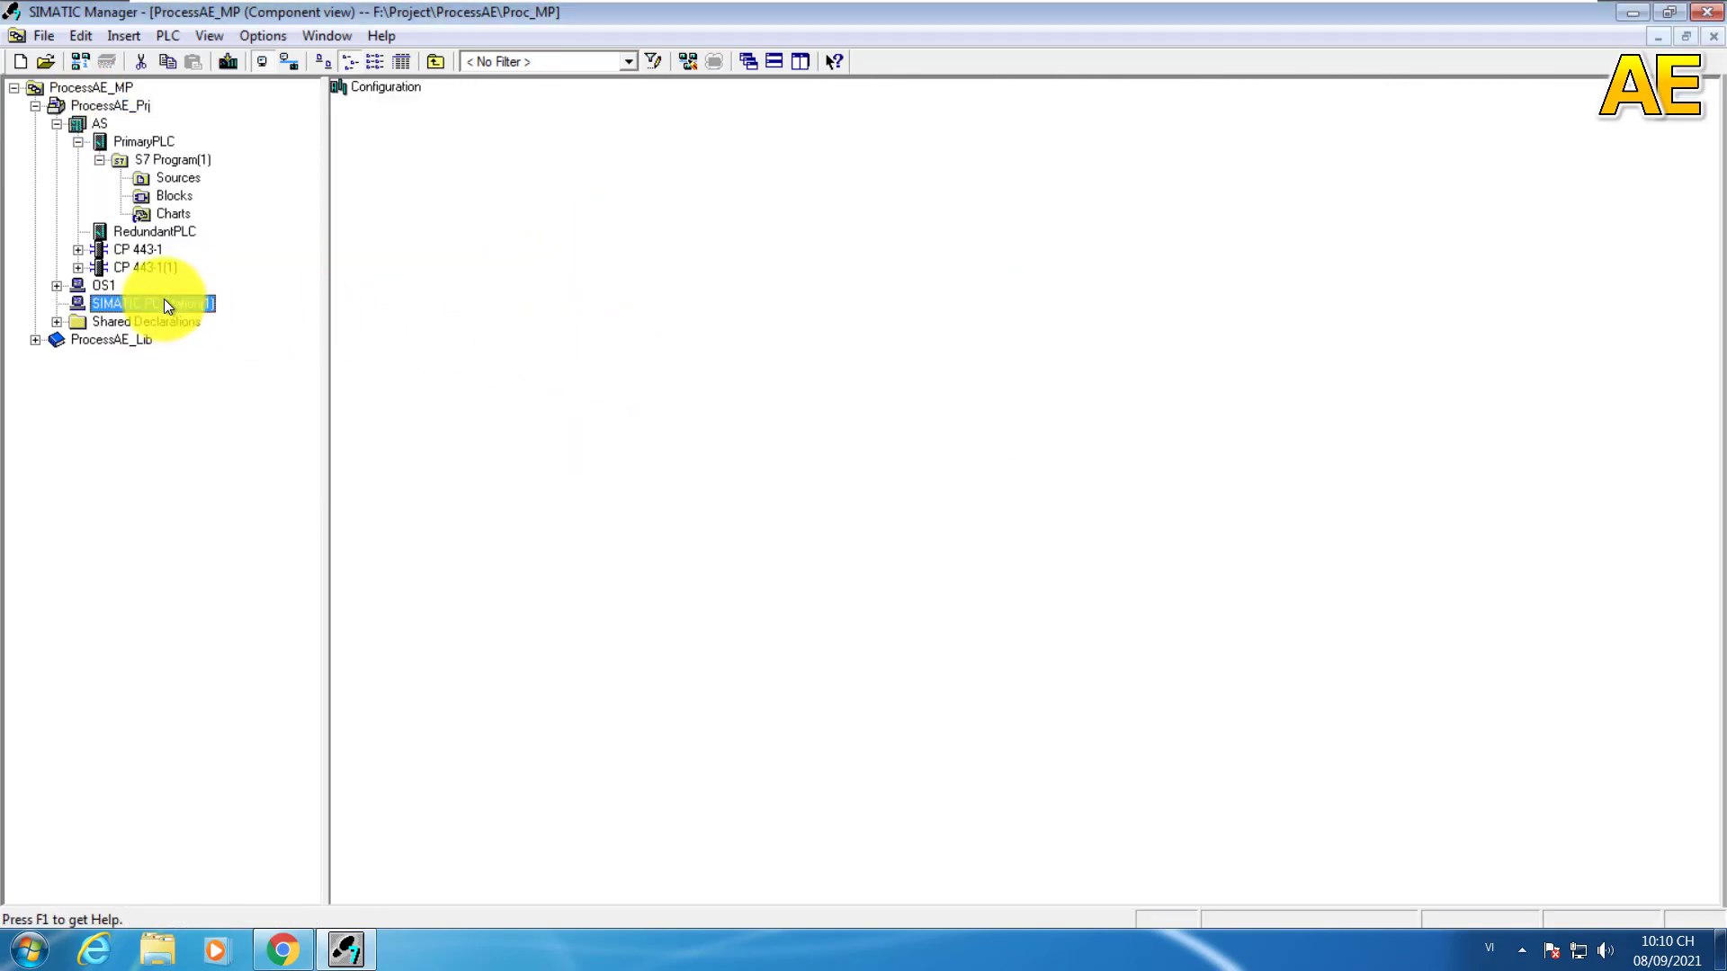
left_click(171, 304)
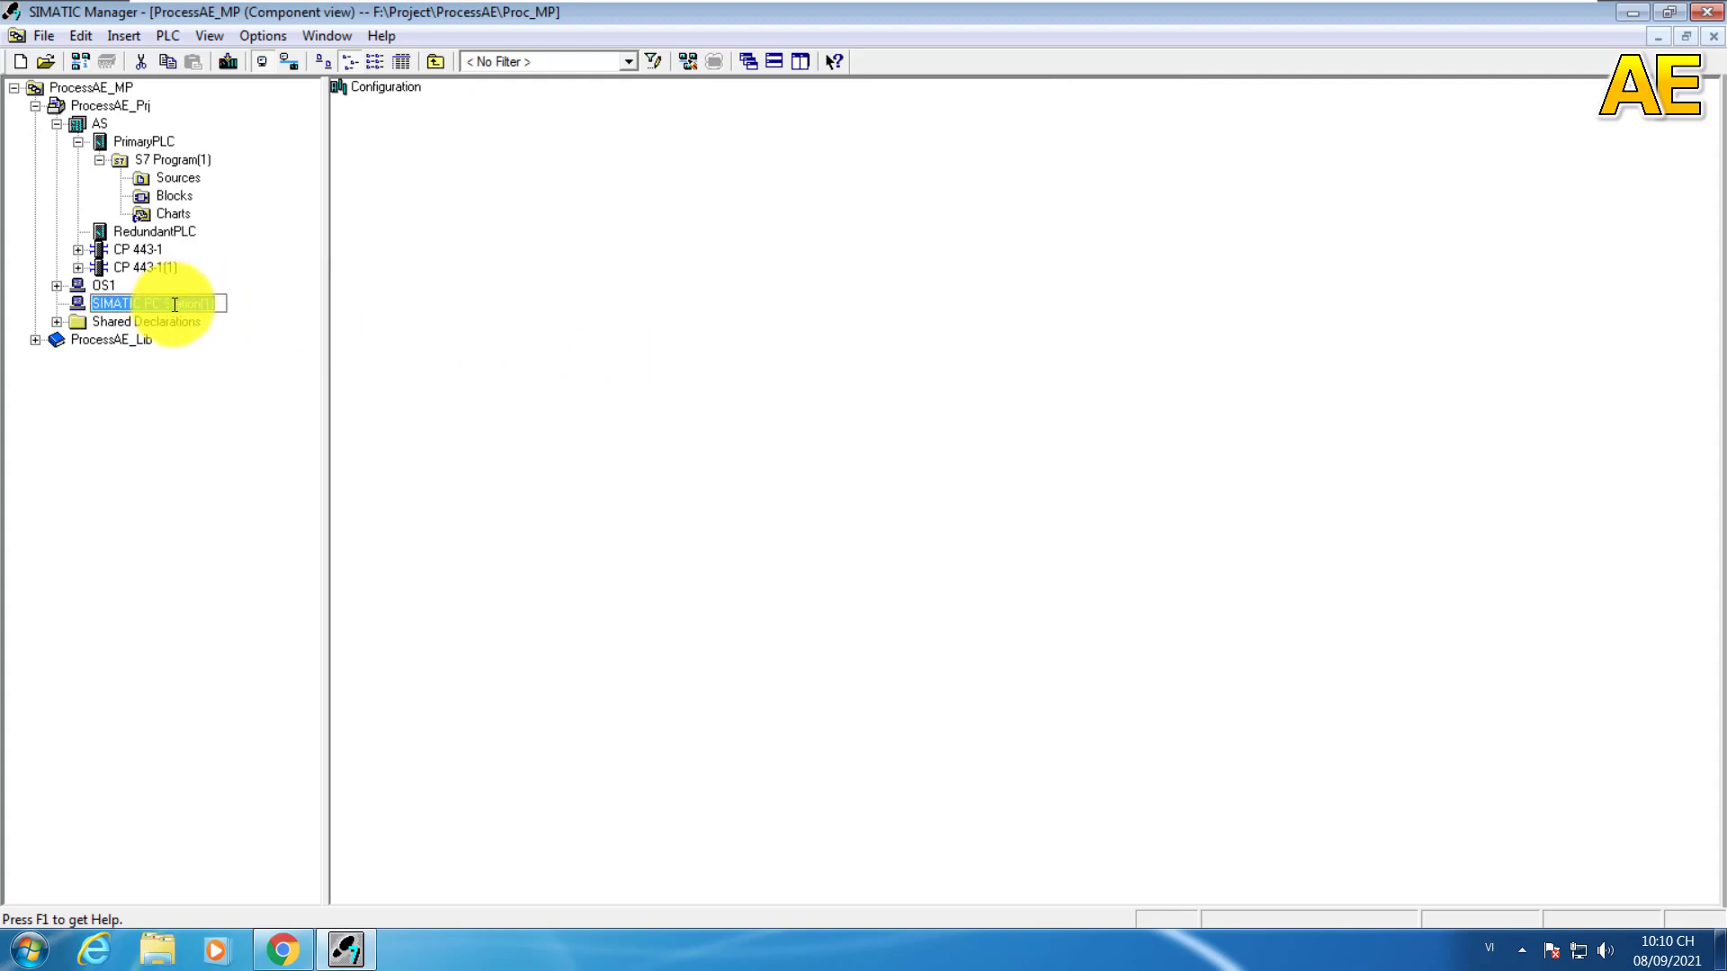
type("OS1")
key("BackSpace")
type("2")
key("Return")
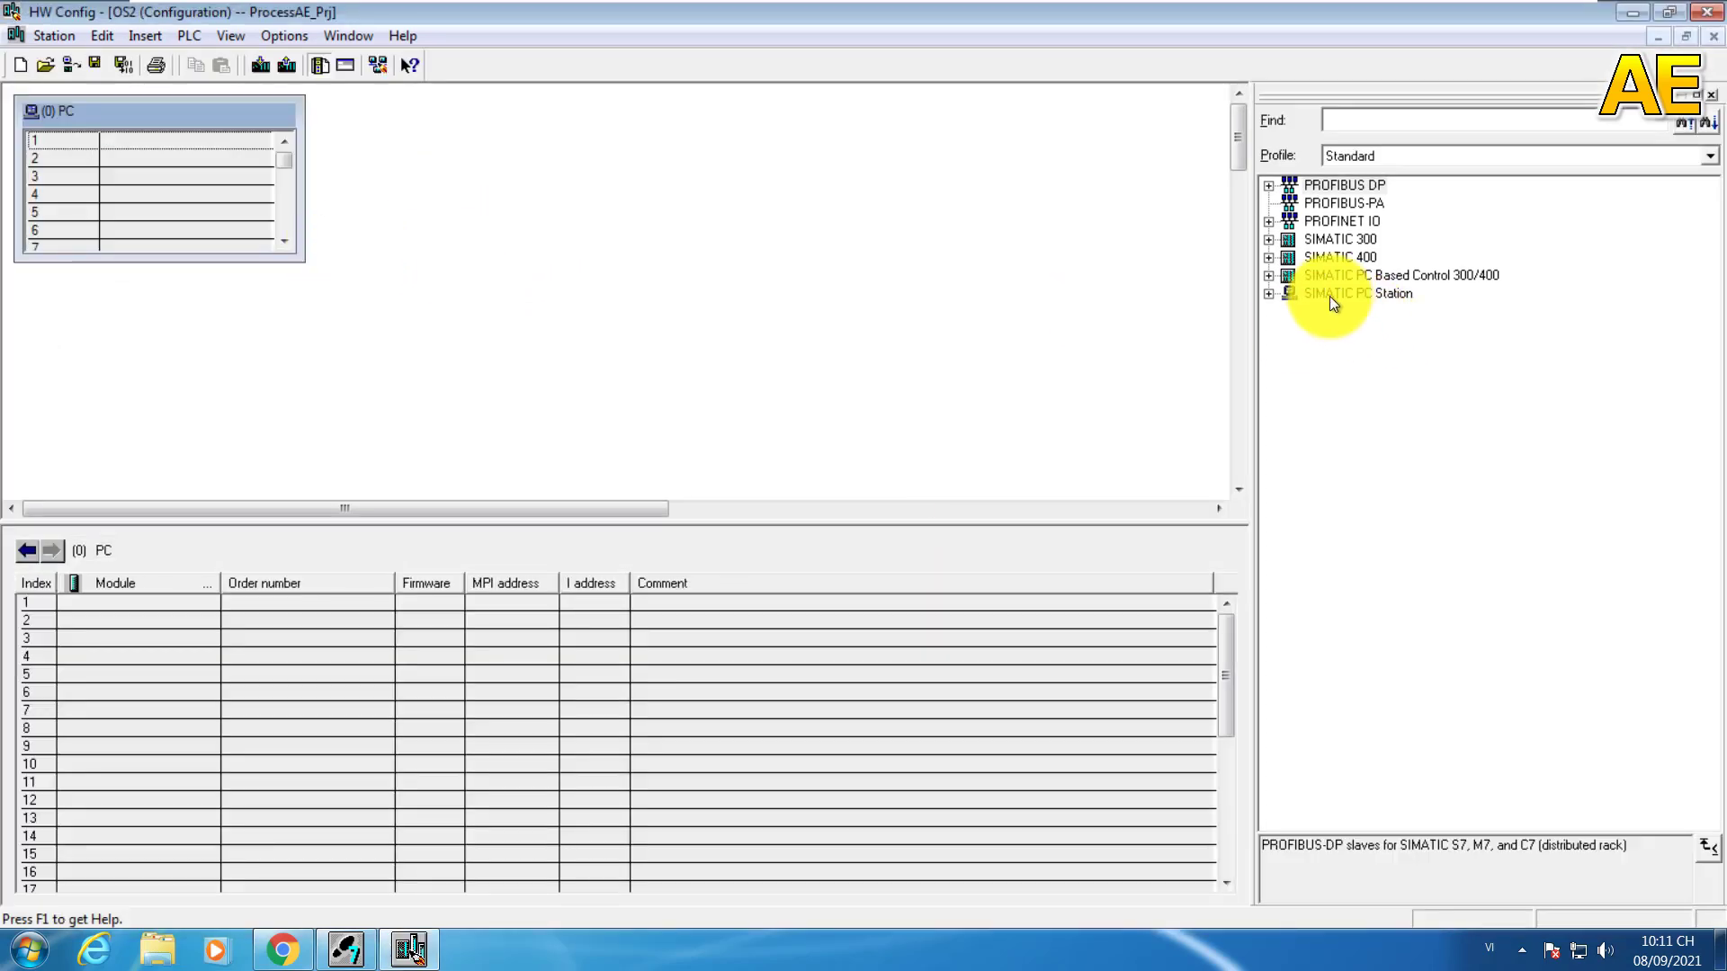
Step: Place WinCC Appl. from SIMATIC PC Station > HMI into slot 1 of OS2
left_click(1268, 294)
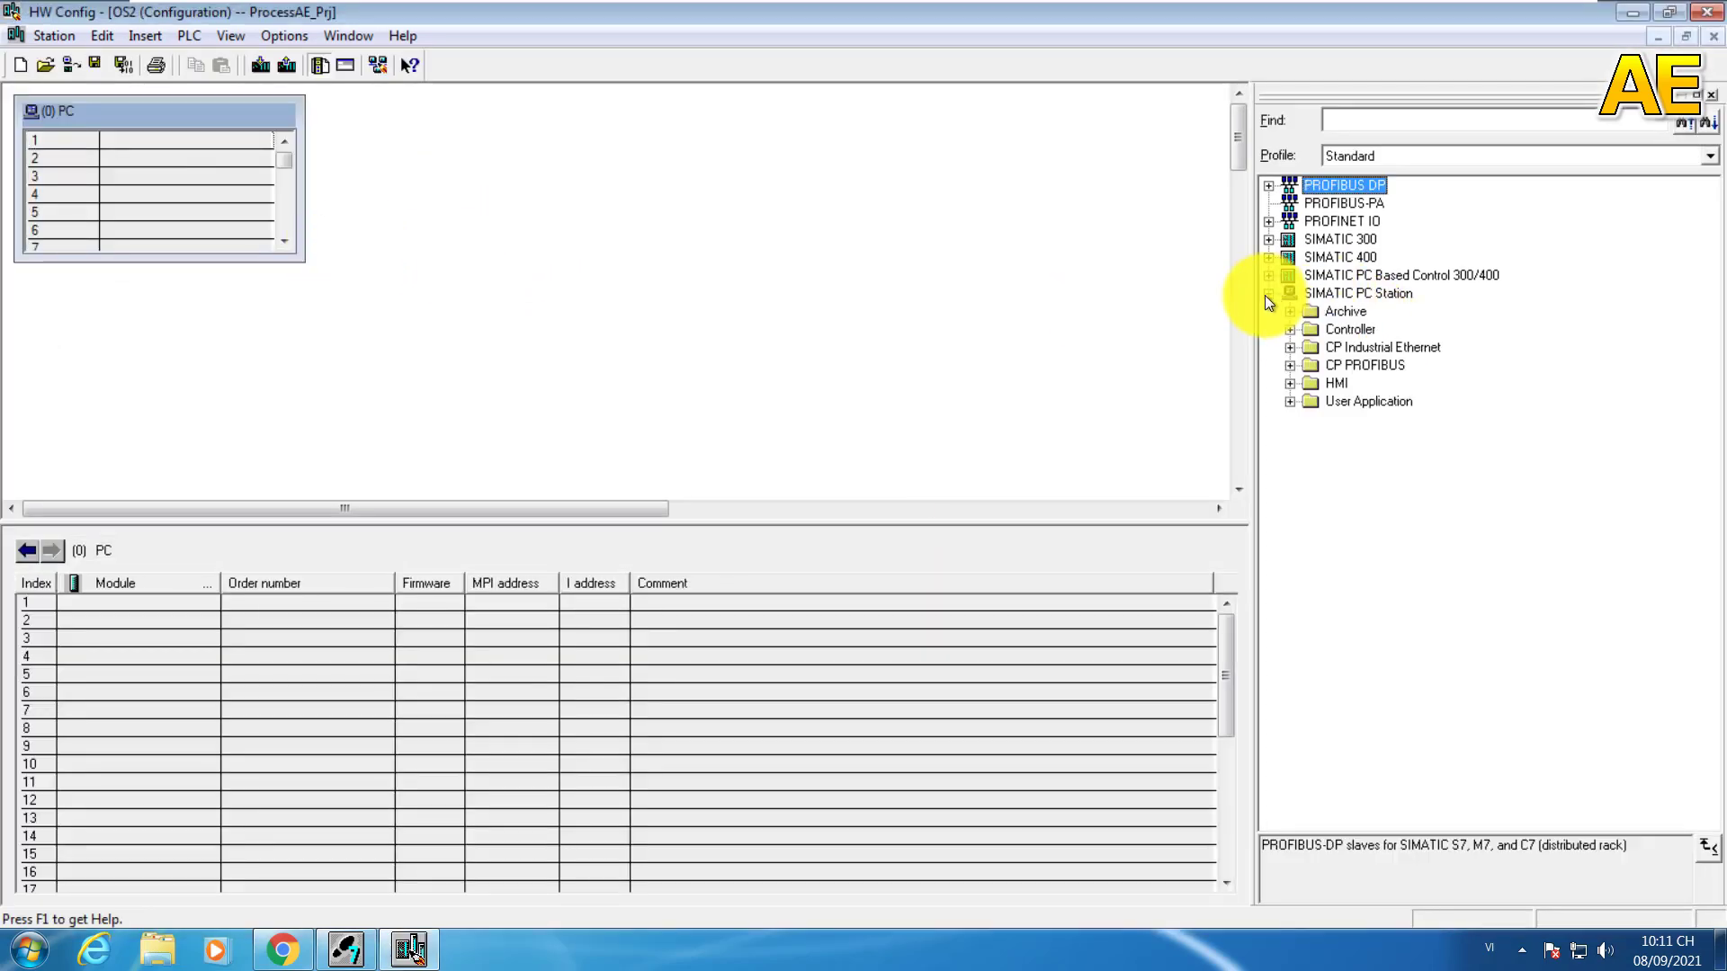
left_click(1291, 383)
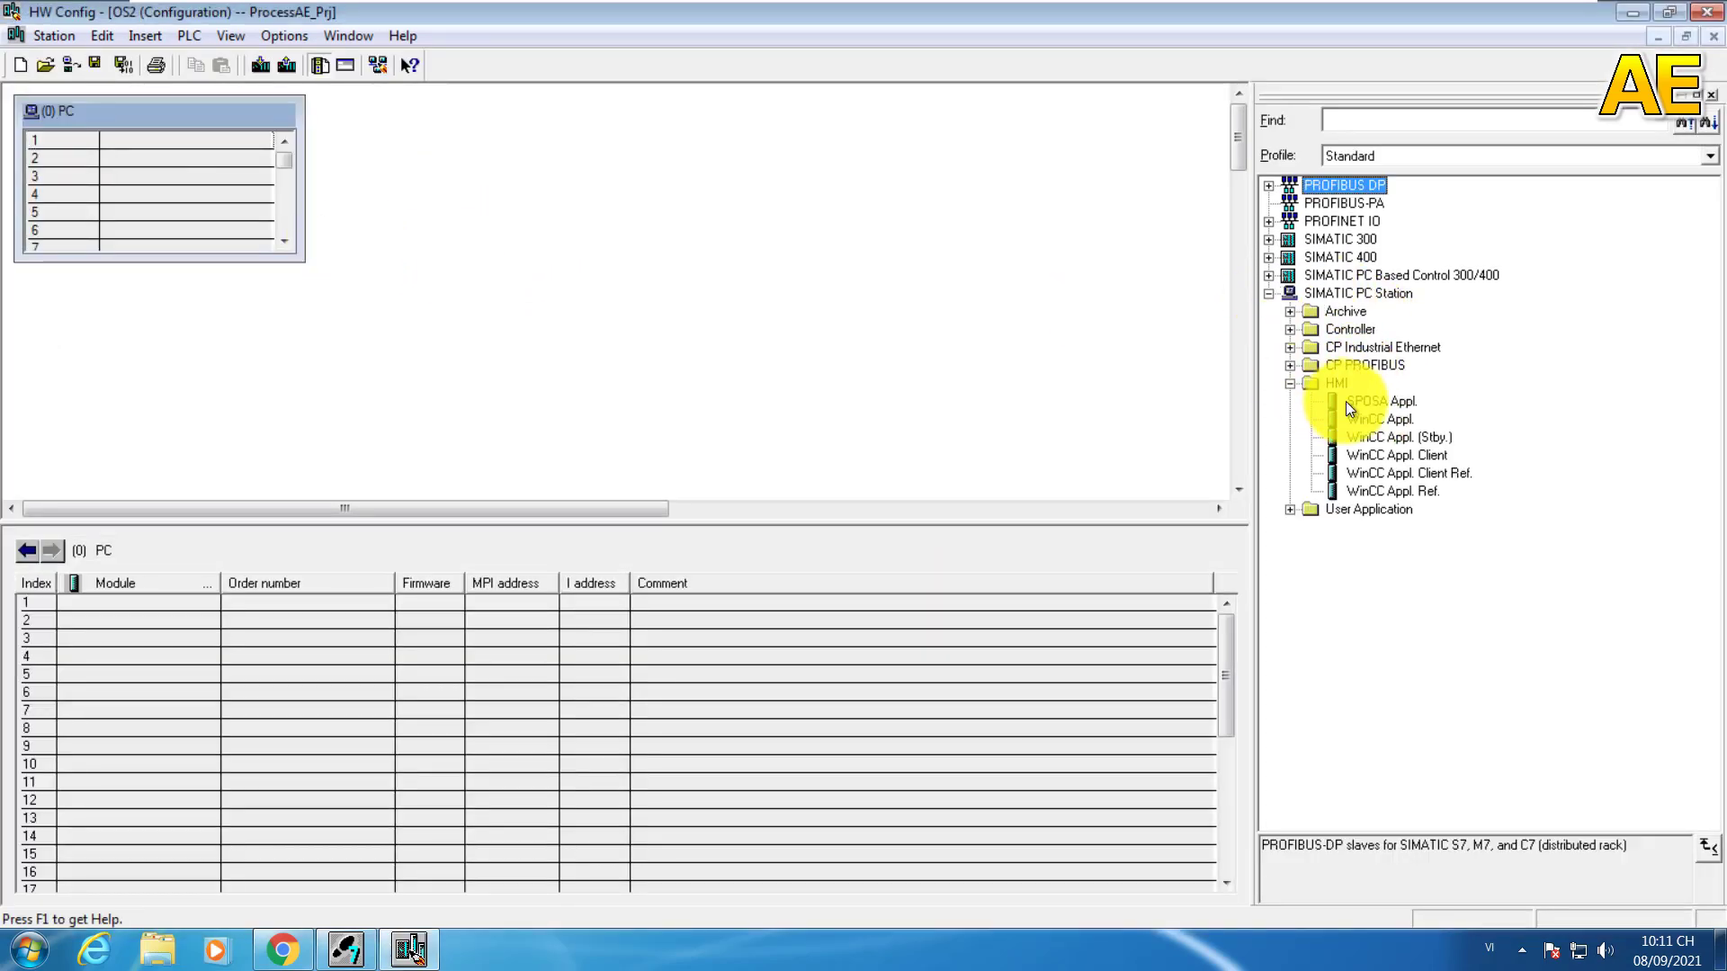
left_click(1372, 418)
left_click_drag(1390, 418, 531, 281)
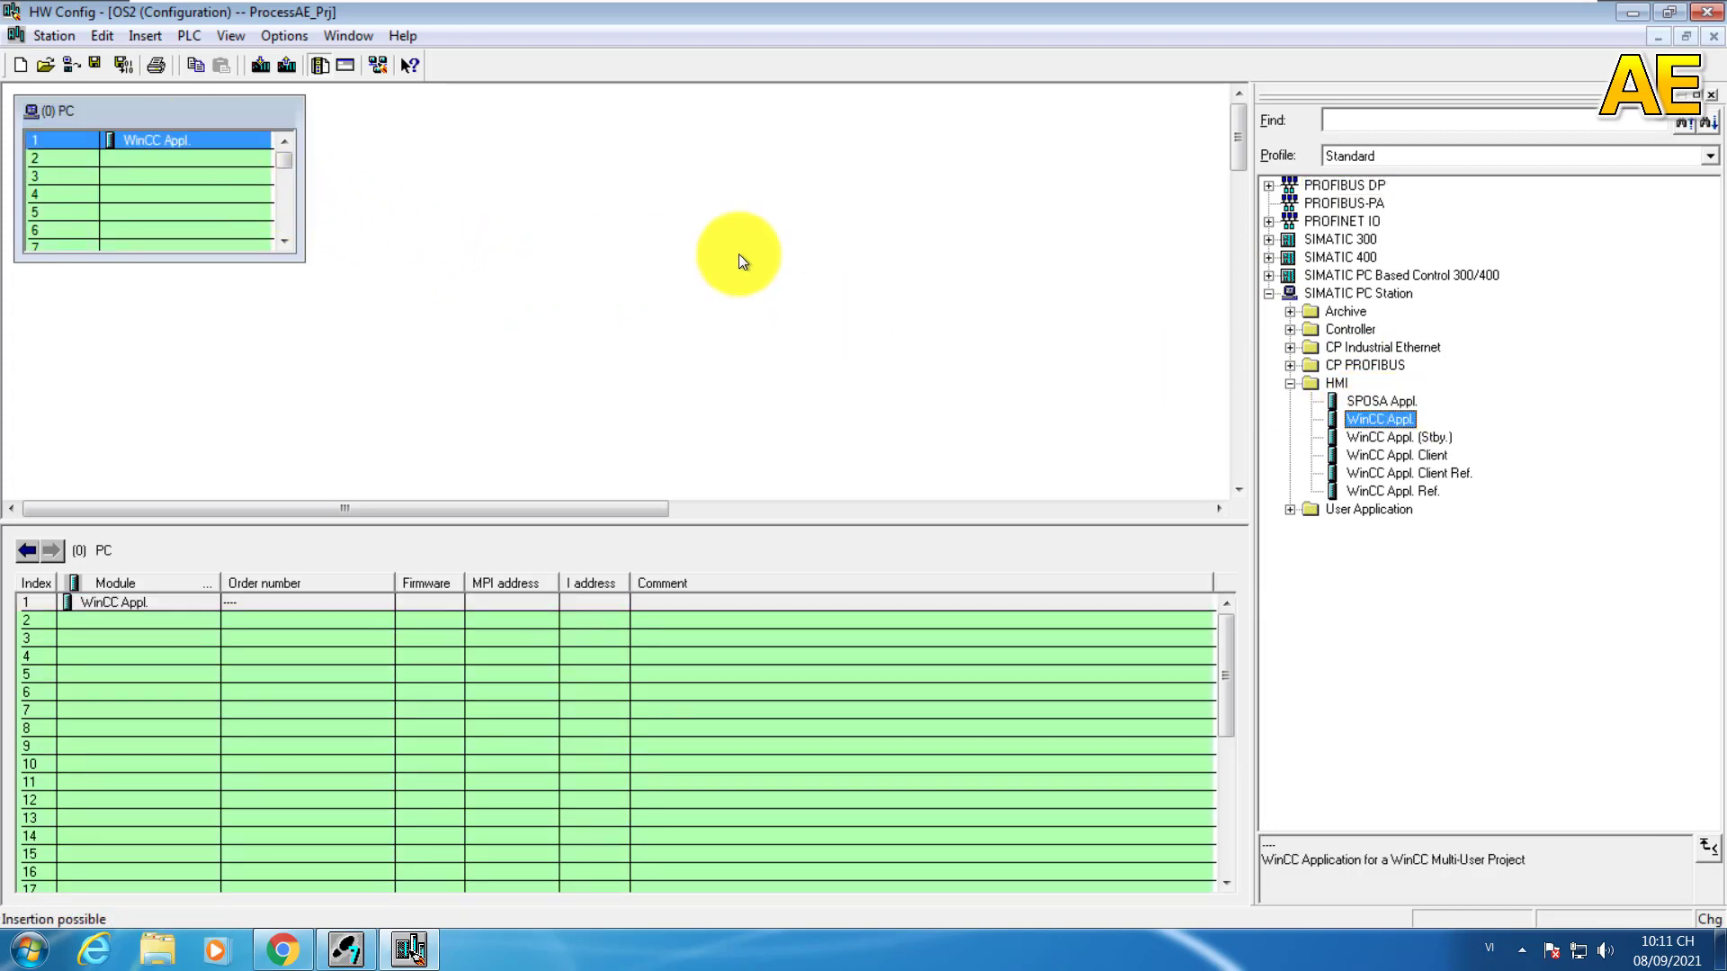
Step: Add IE General SW V8.2 to slot 2 with IP 192.168.0.104 on subnet Ethernet2
left_click(1289, 347)
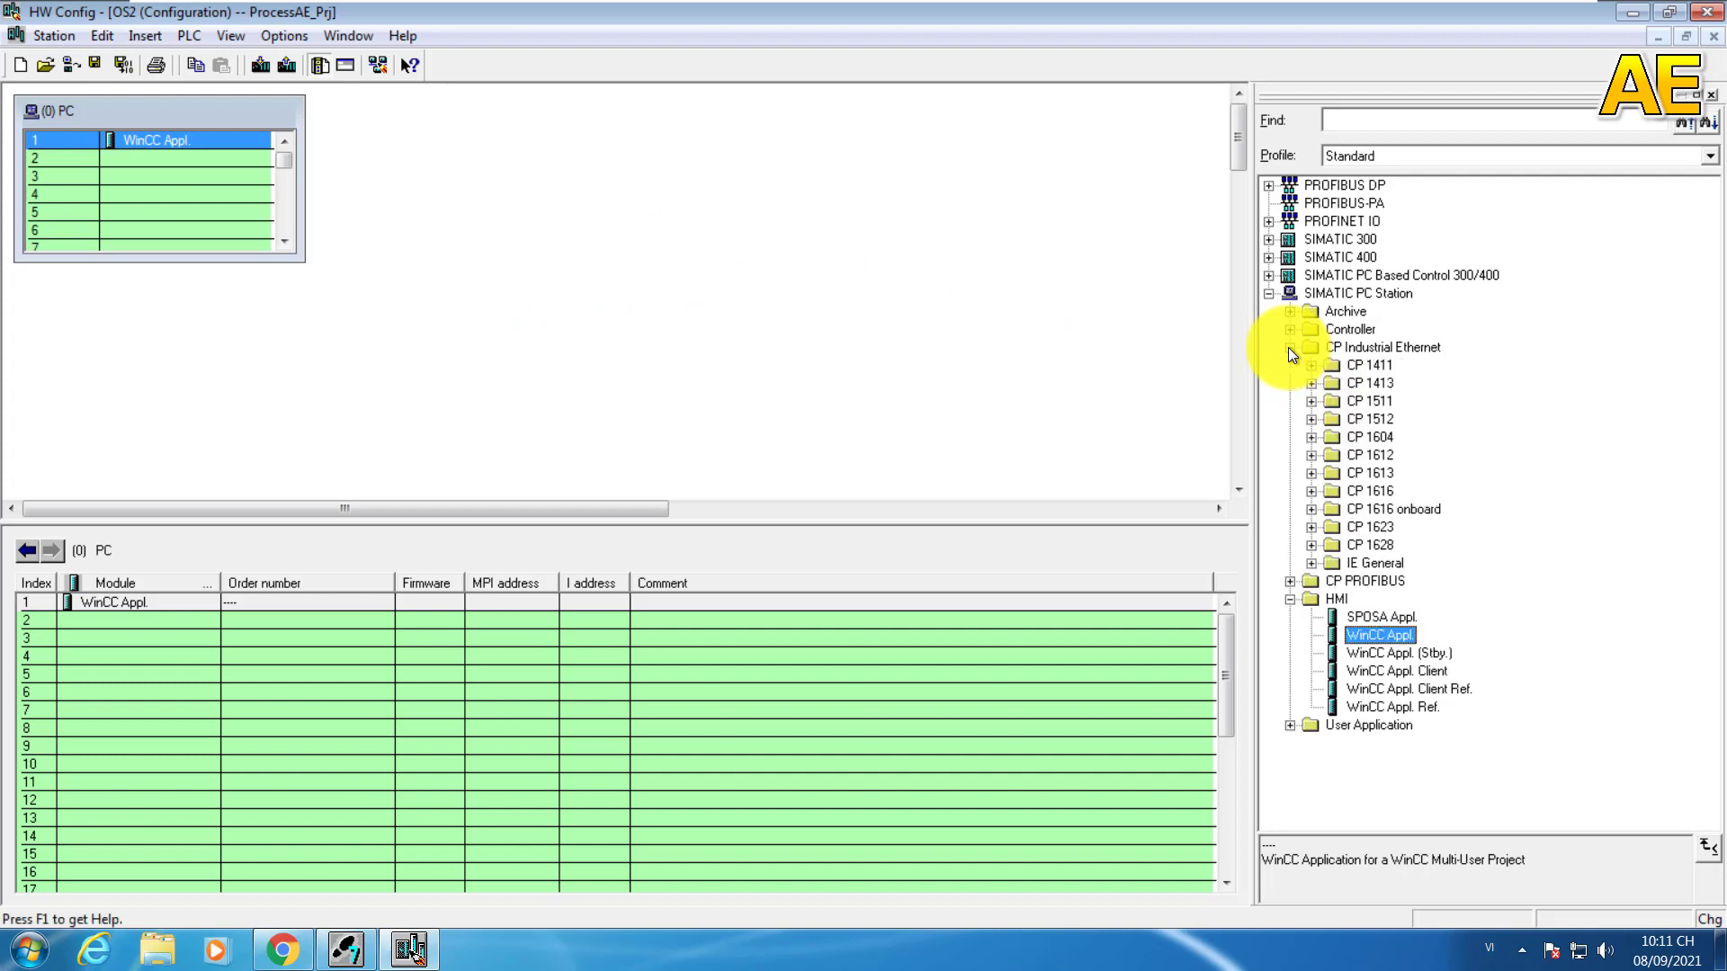
left_click(1311, 563)
left_click(1399, 653)
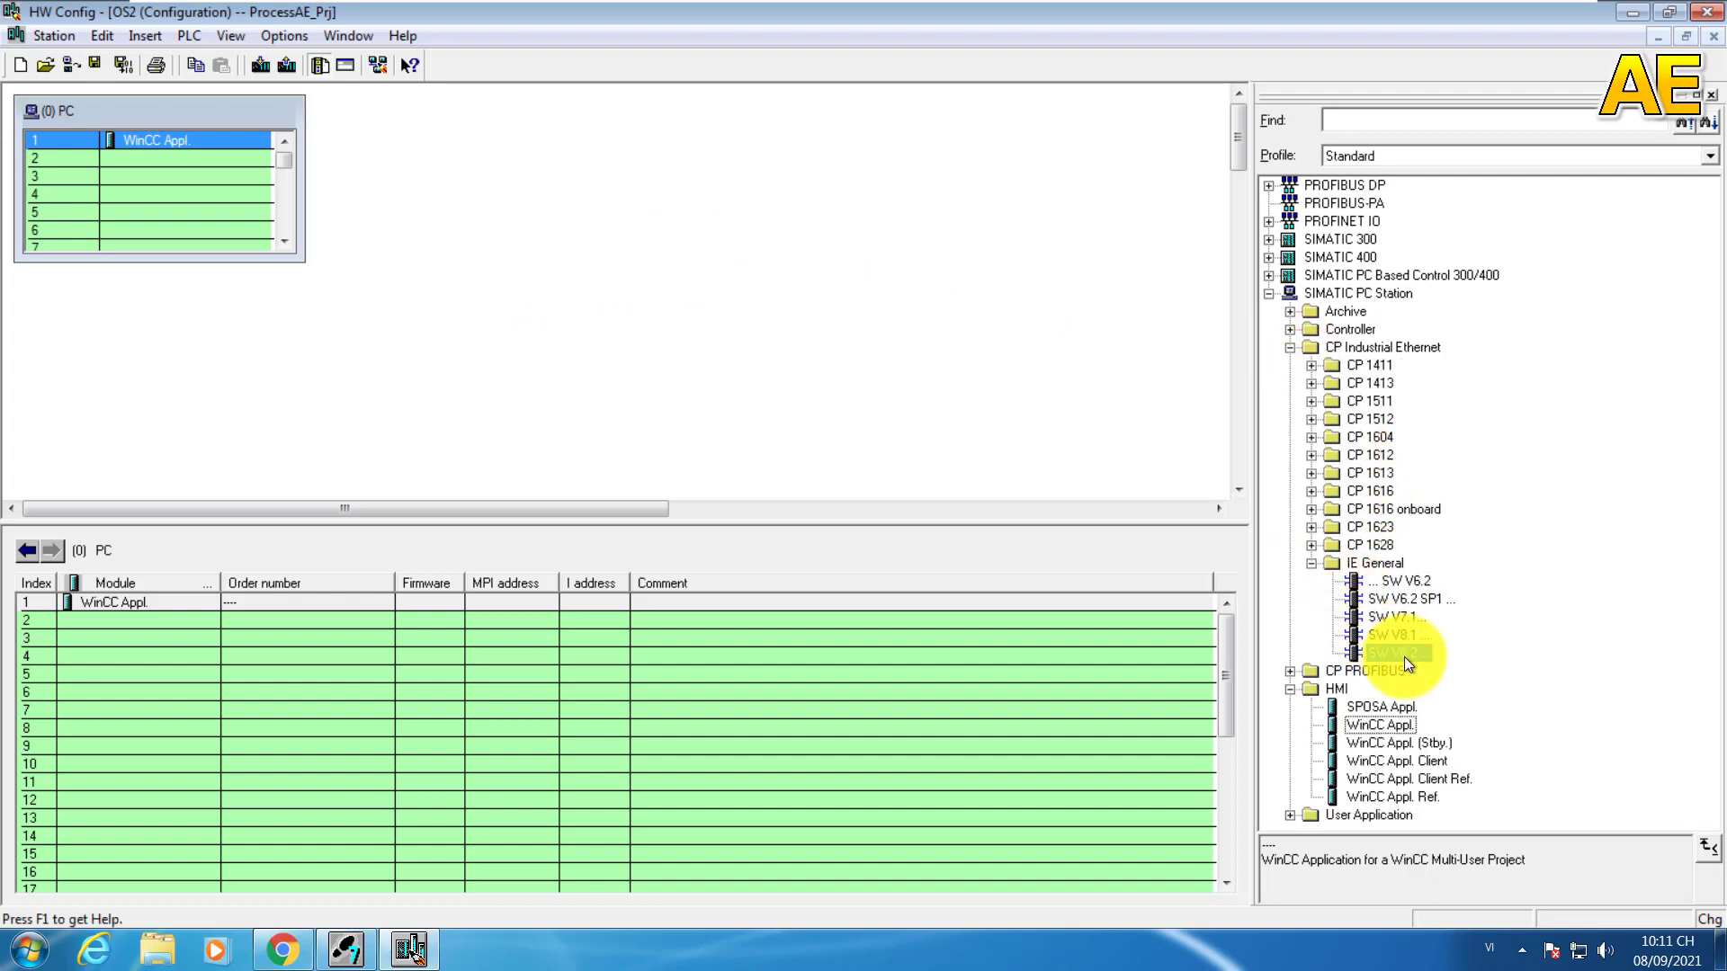
left_click_drag(1404, 656, 151, 160)
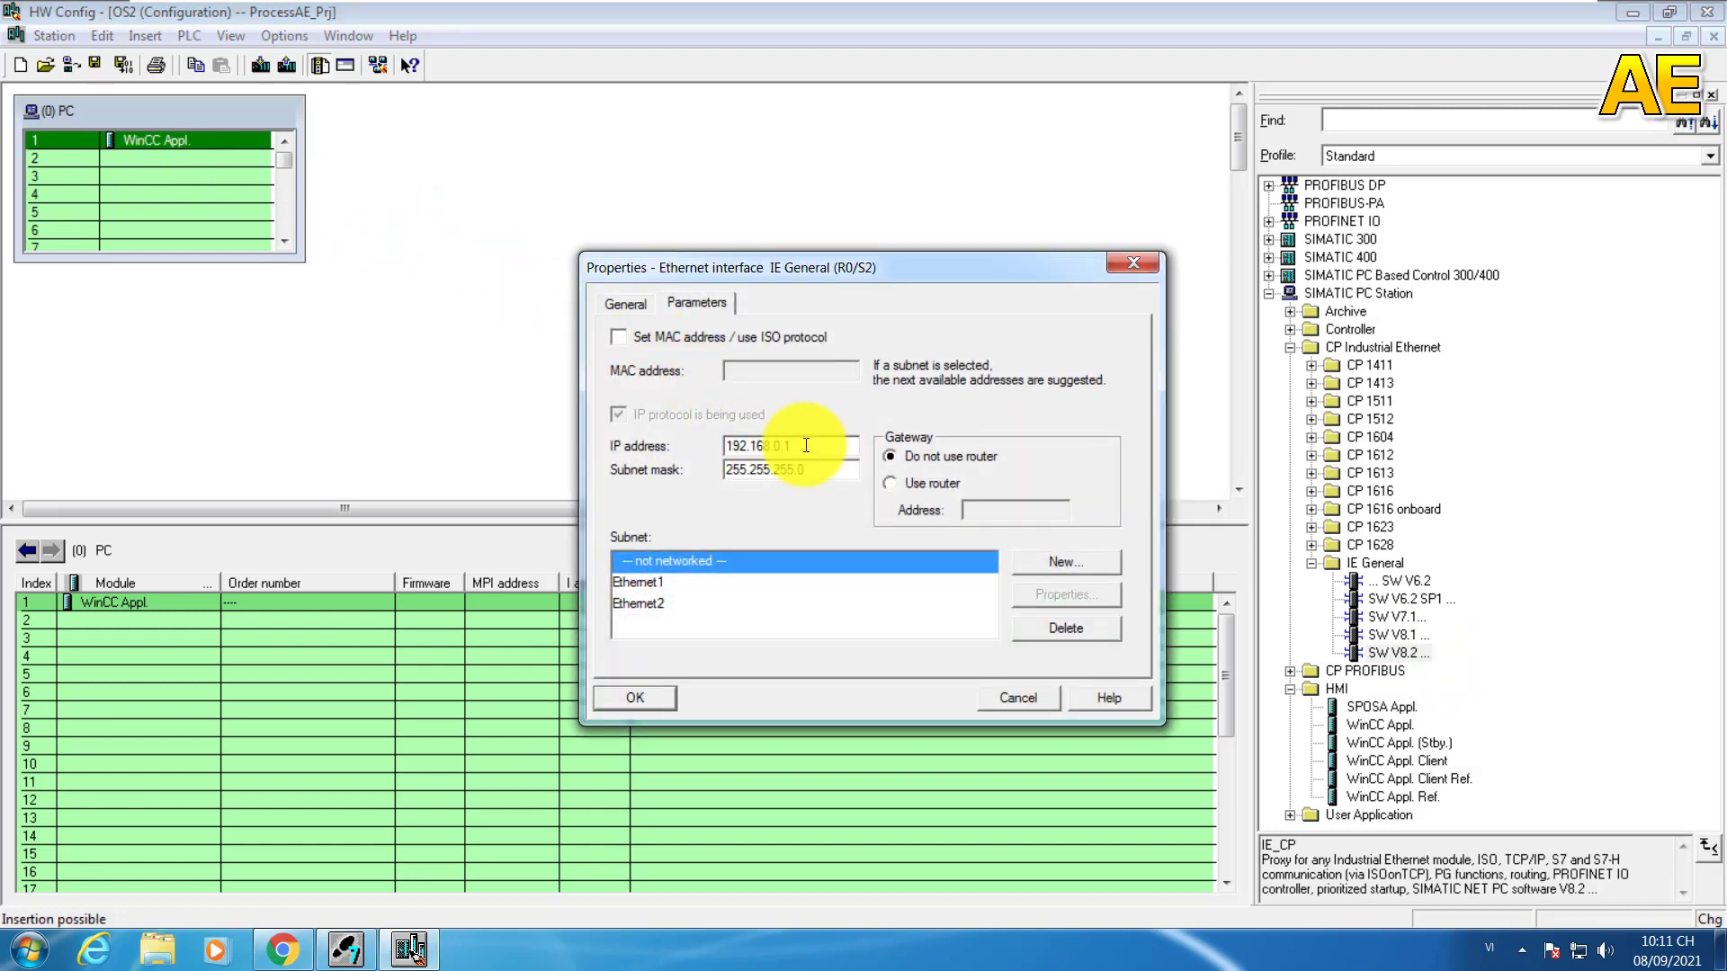
type("04")
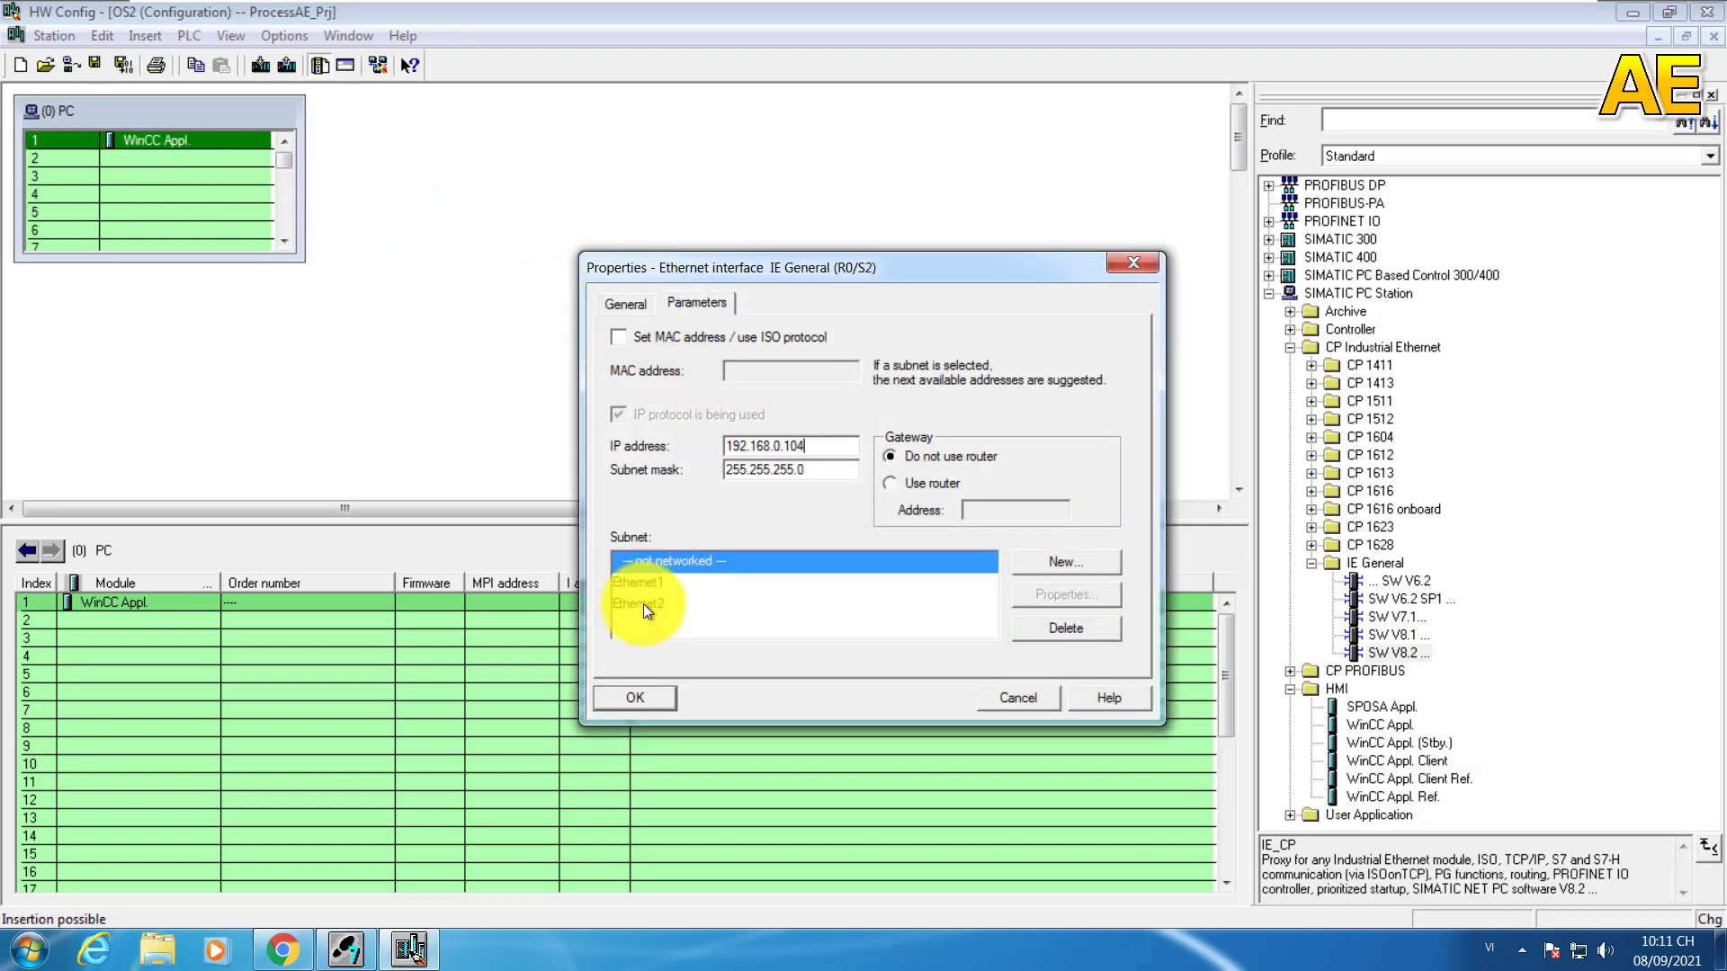
left_click(644, 603)
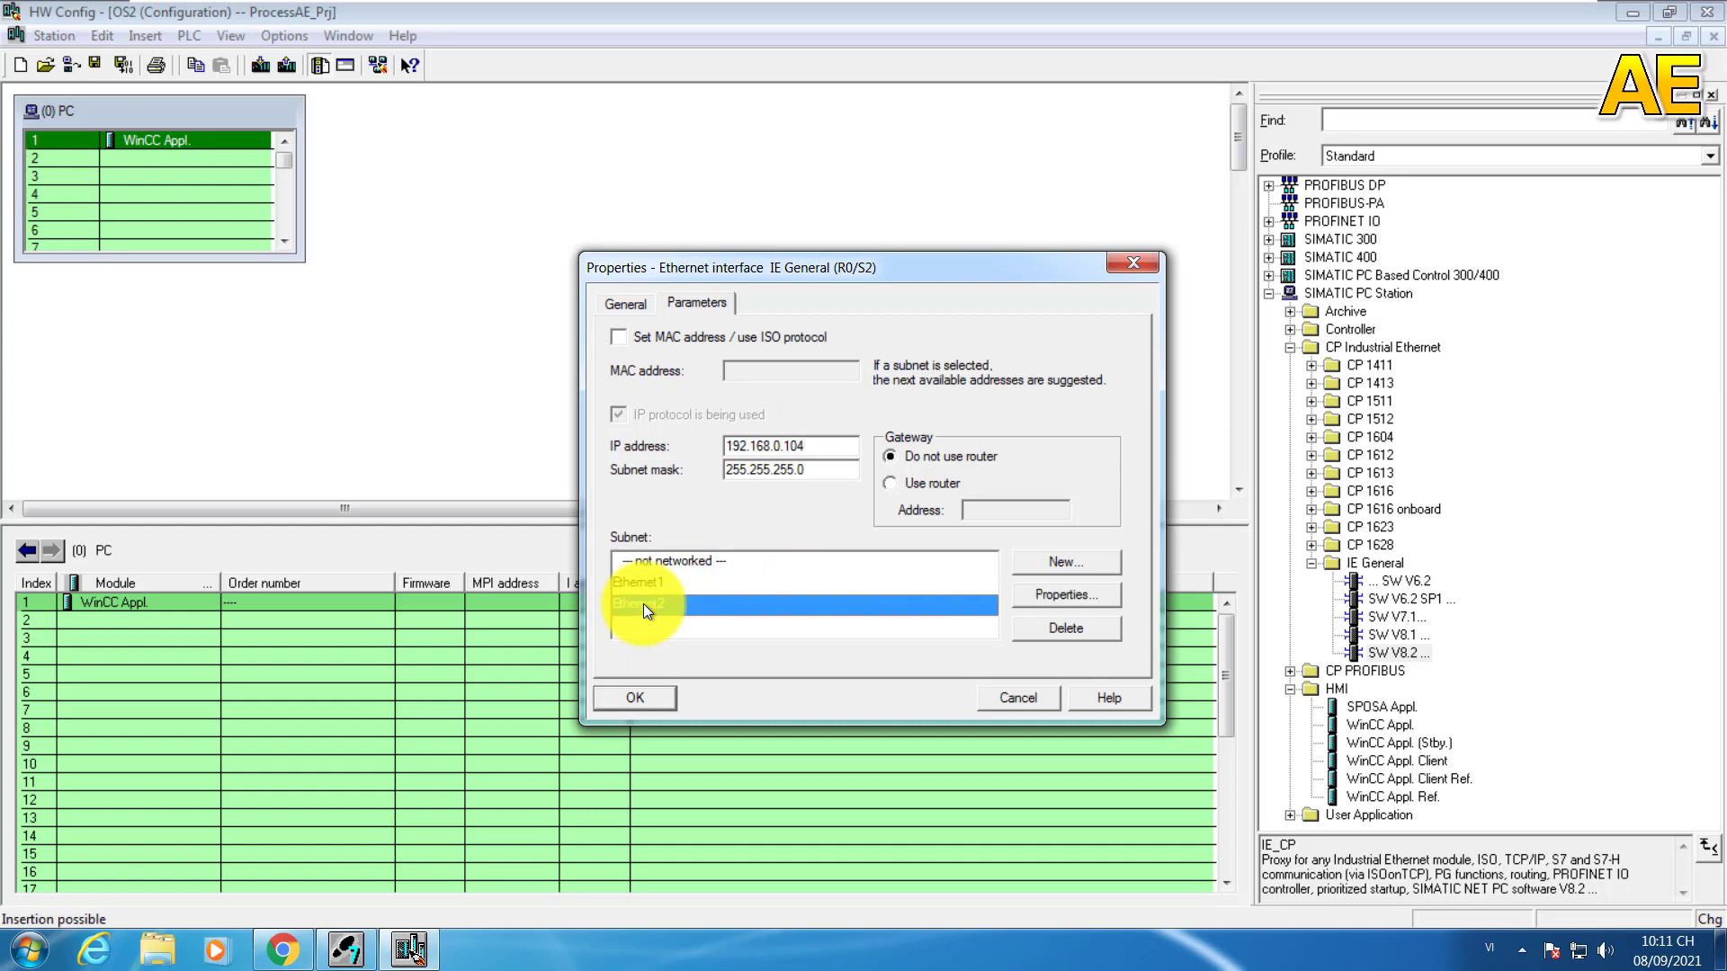
left_click(650, 704)
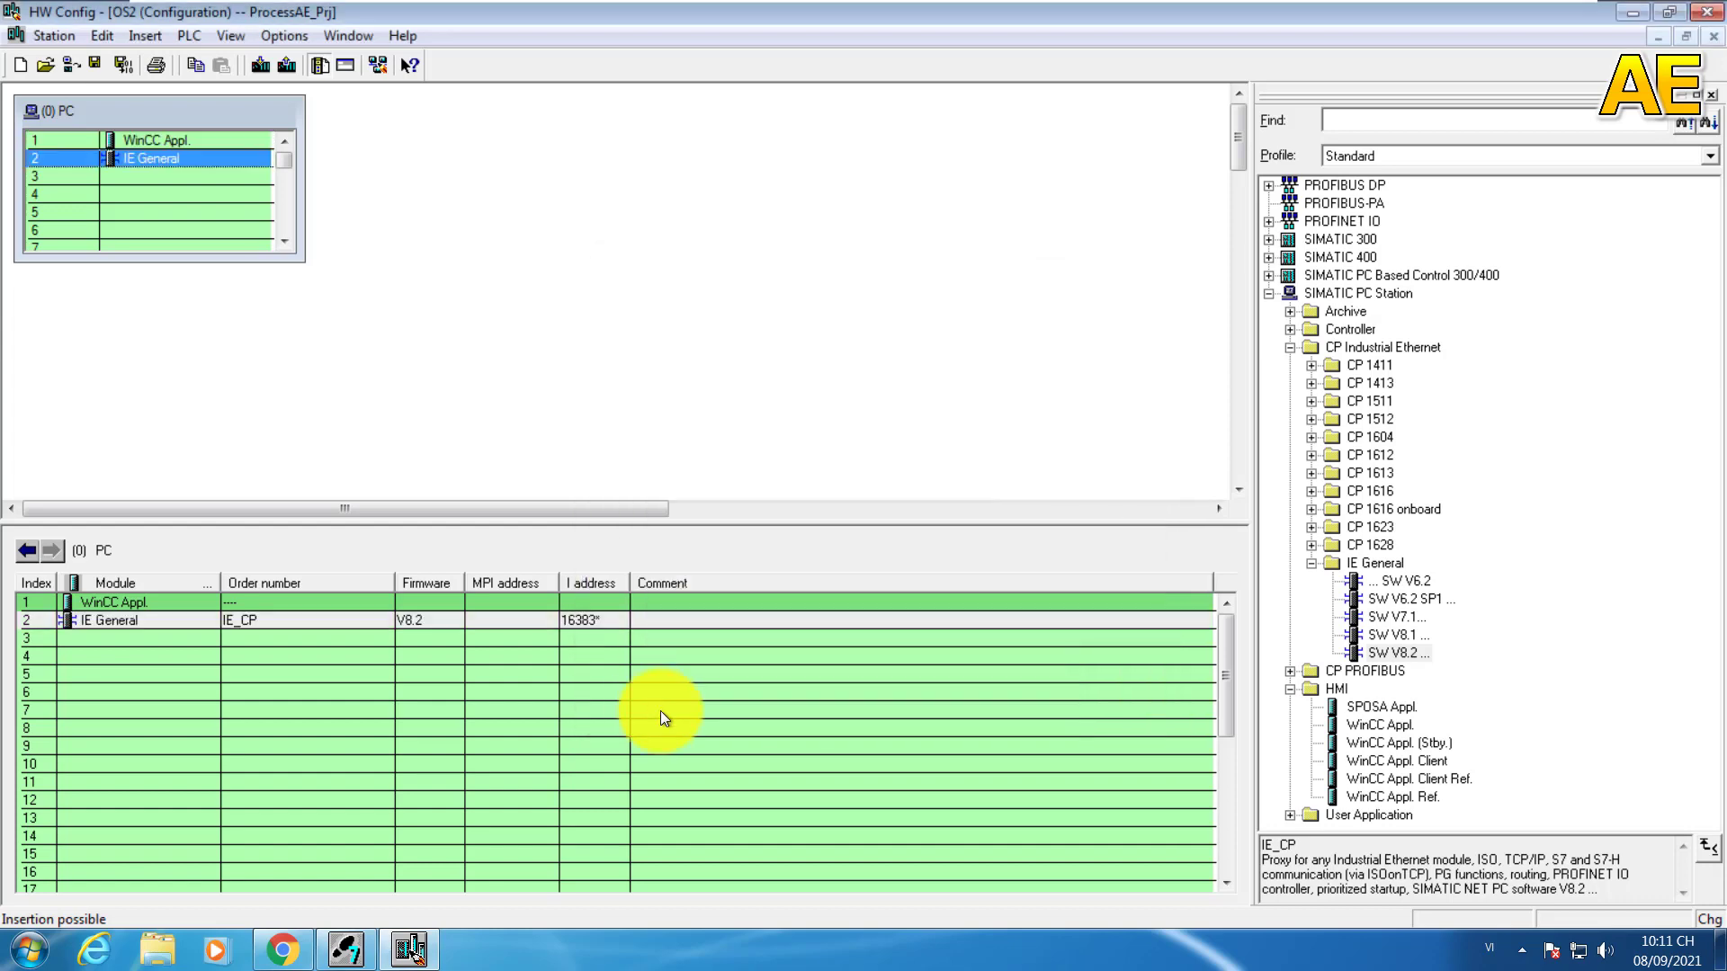
Step: Close OS2's HW Config, answering Yes to save changes to OS2
left_click(811, 347)
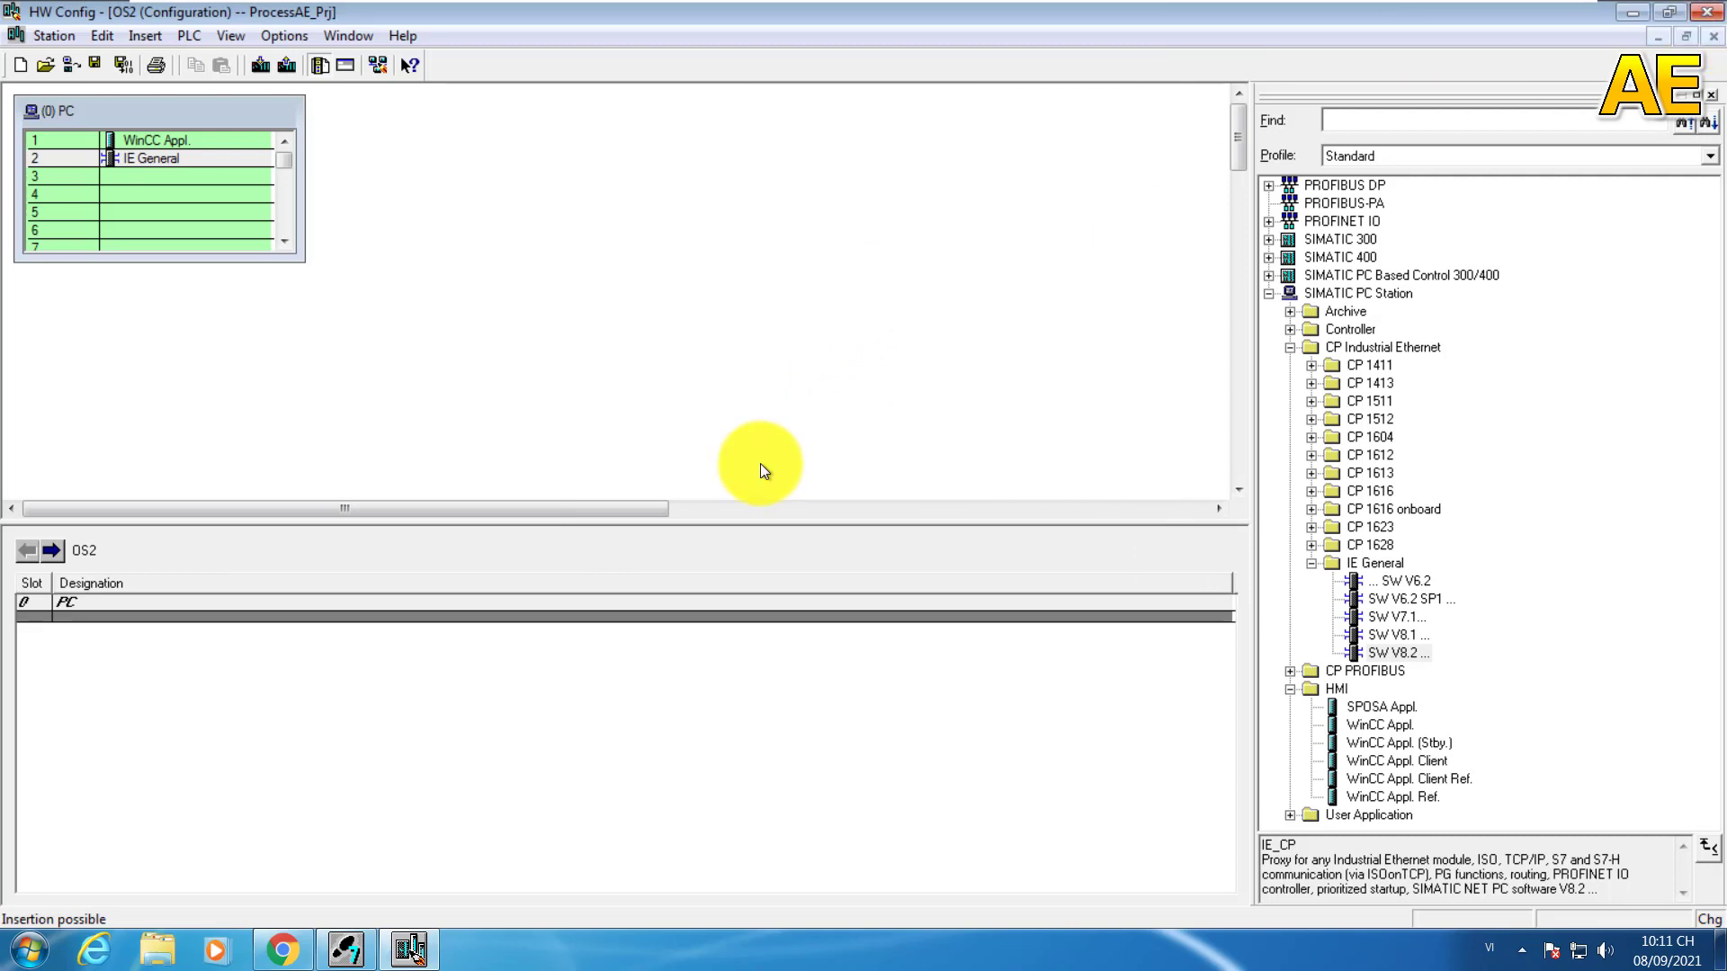
left_click(1706, 12)
left_click(749, 515)
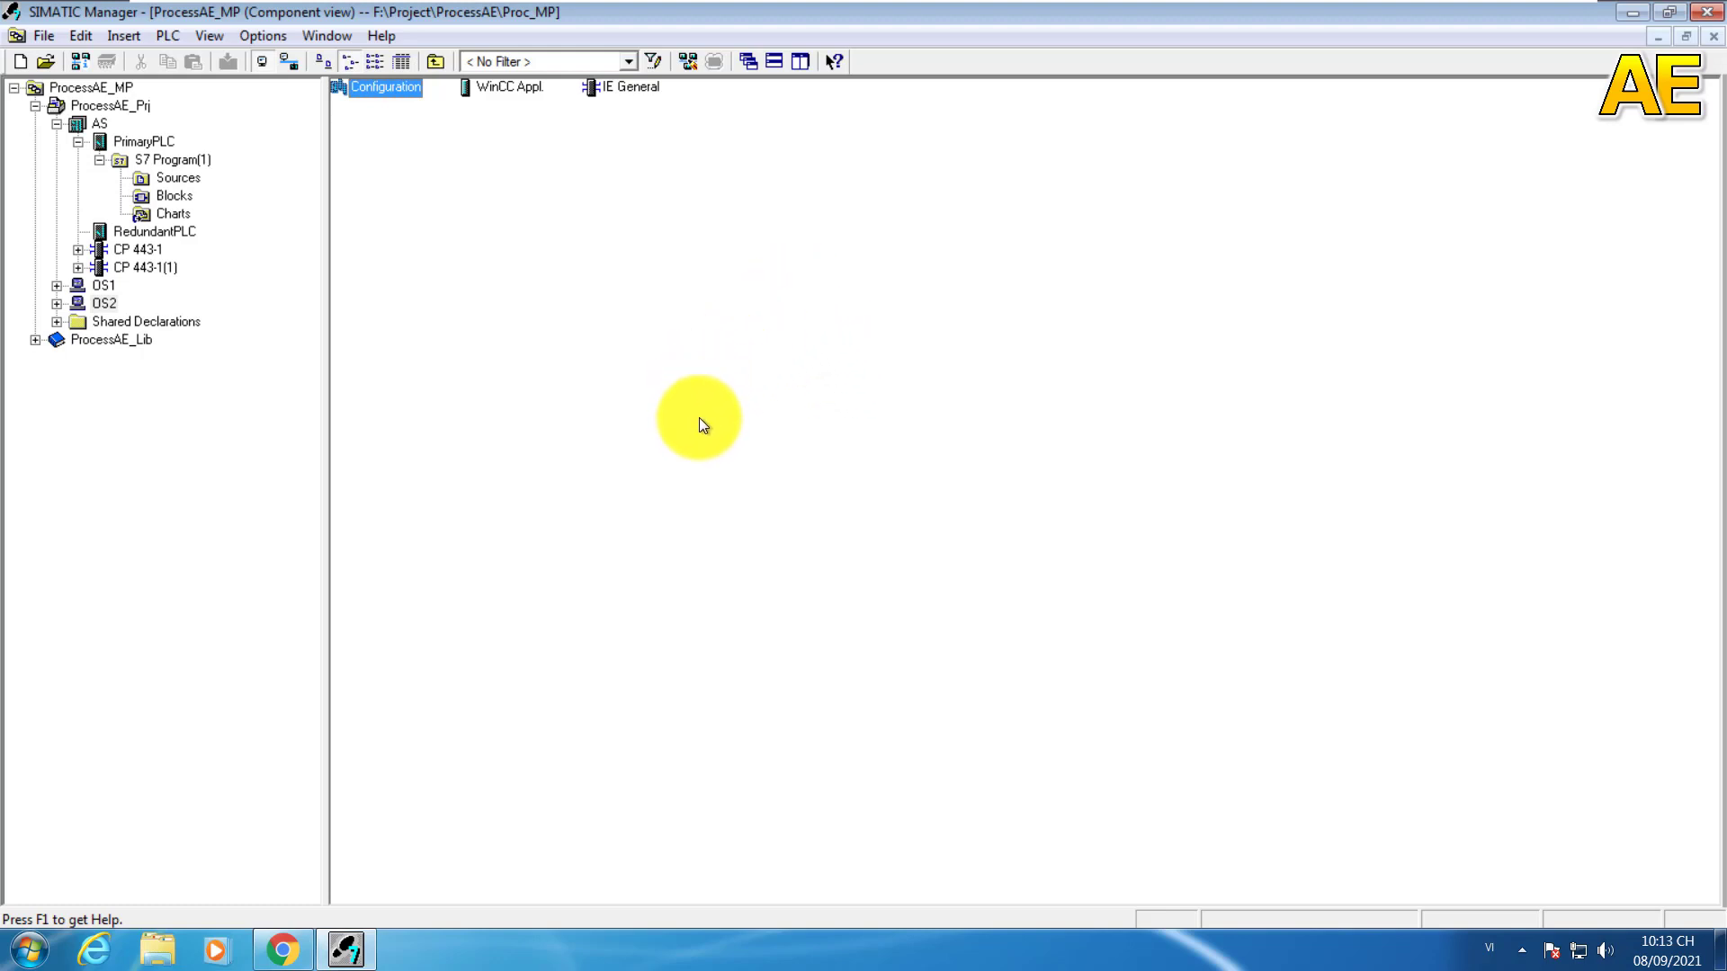
Step: Open the ProcessAE_Prj network in NetPro and move OS1 and OS2 further right
left_click(117, 108)
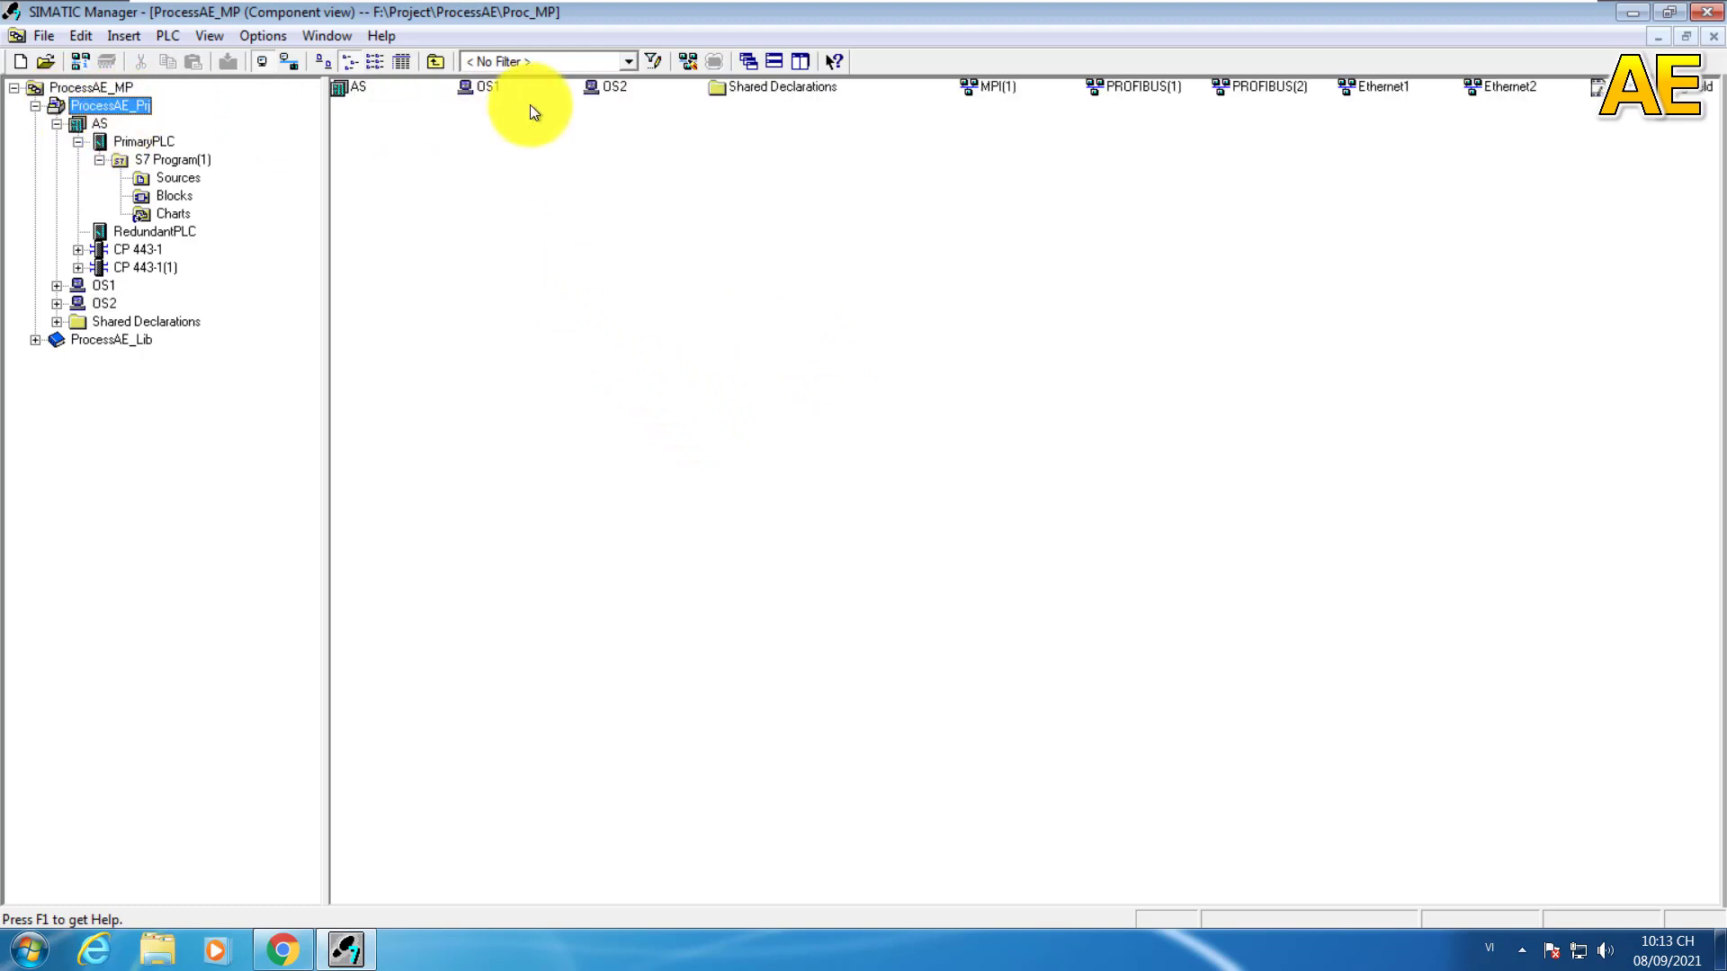
left_click(685, 59)
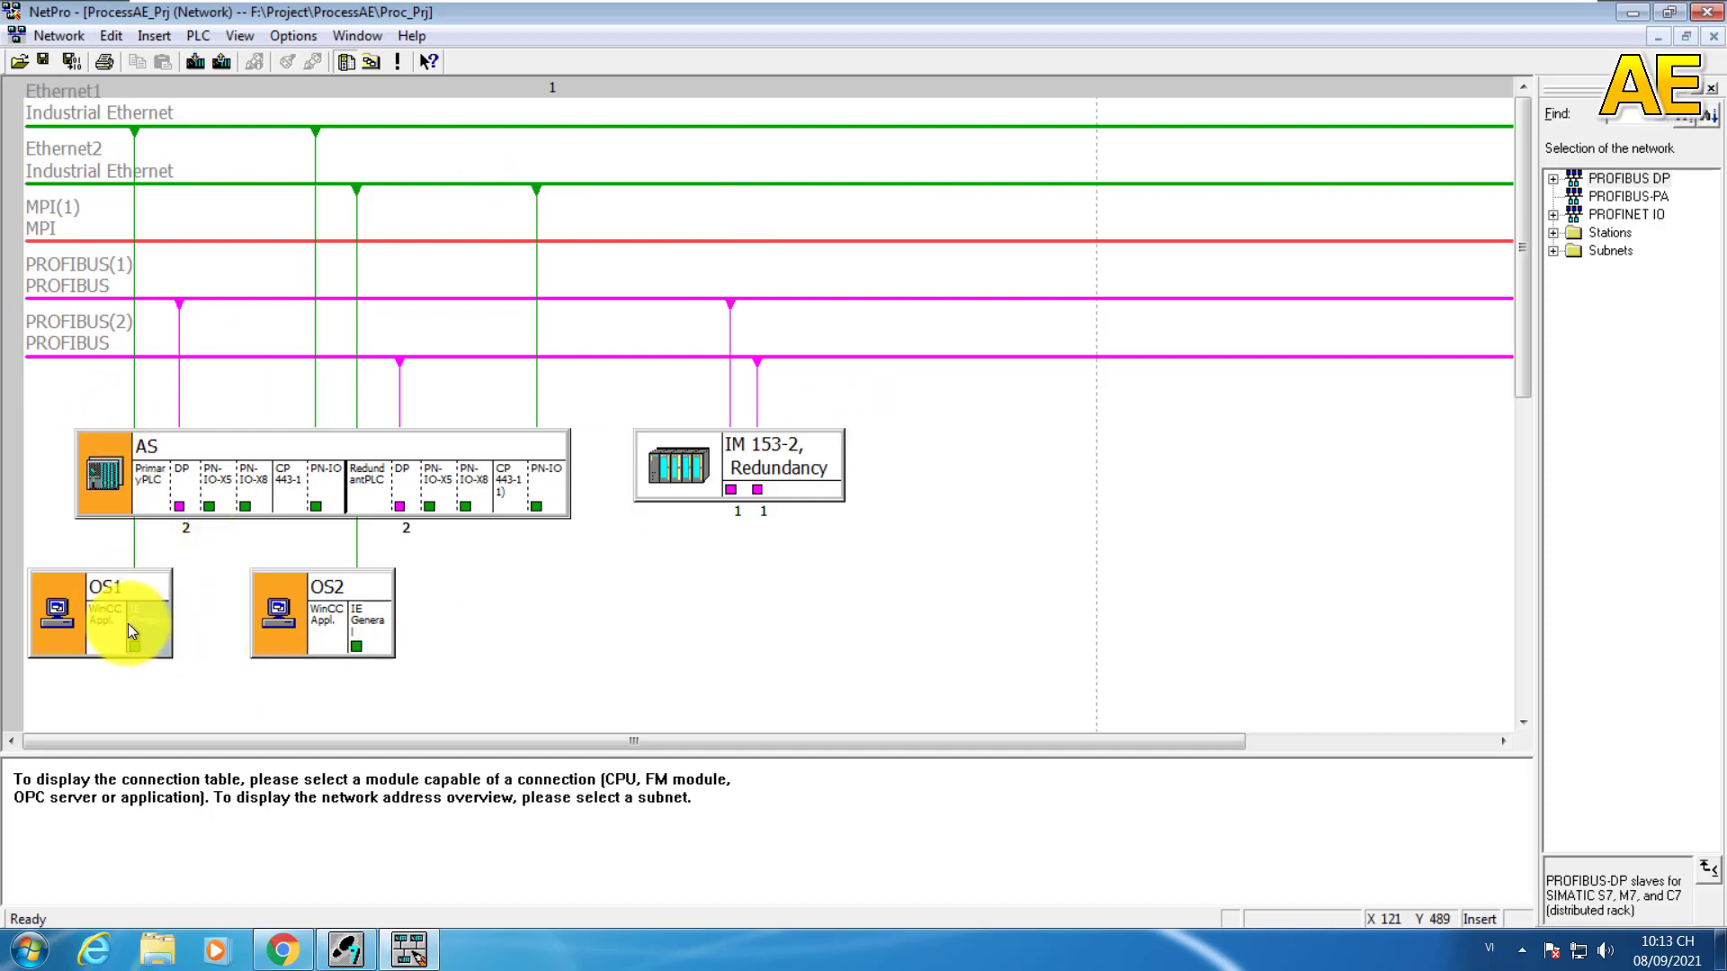
left_click(128, 594)
left_click_drag(129, 595, 998, 544)
left_click_drag(348, 587, 1262, 559)
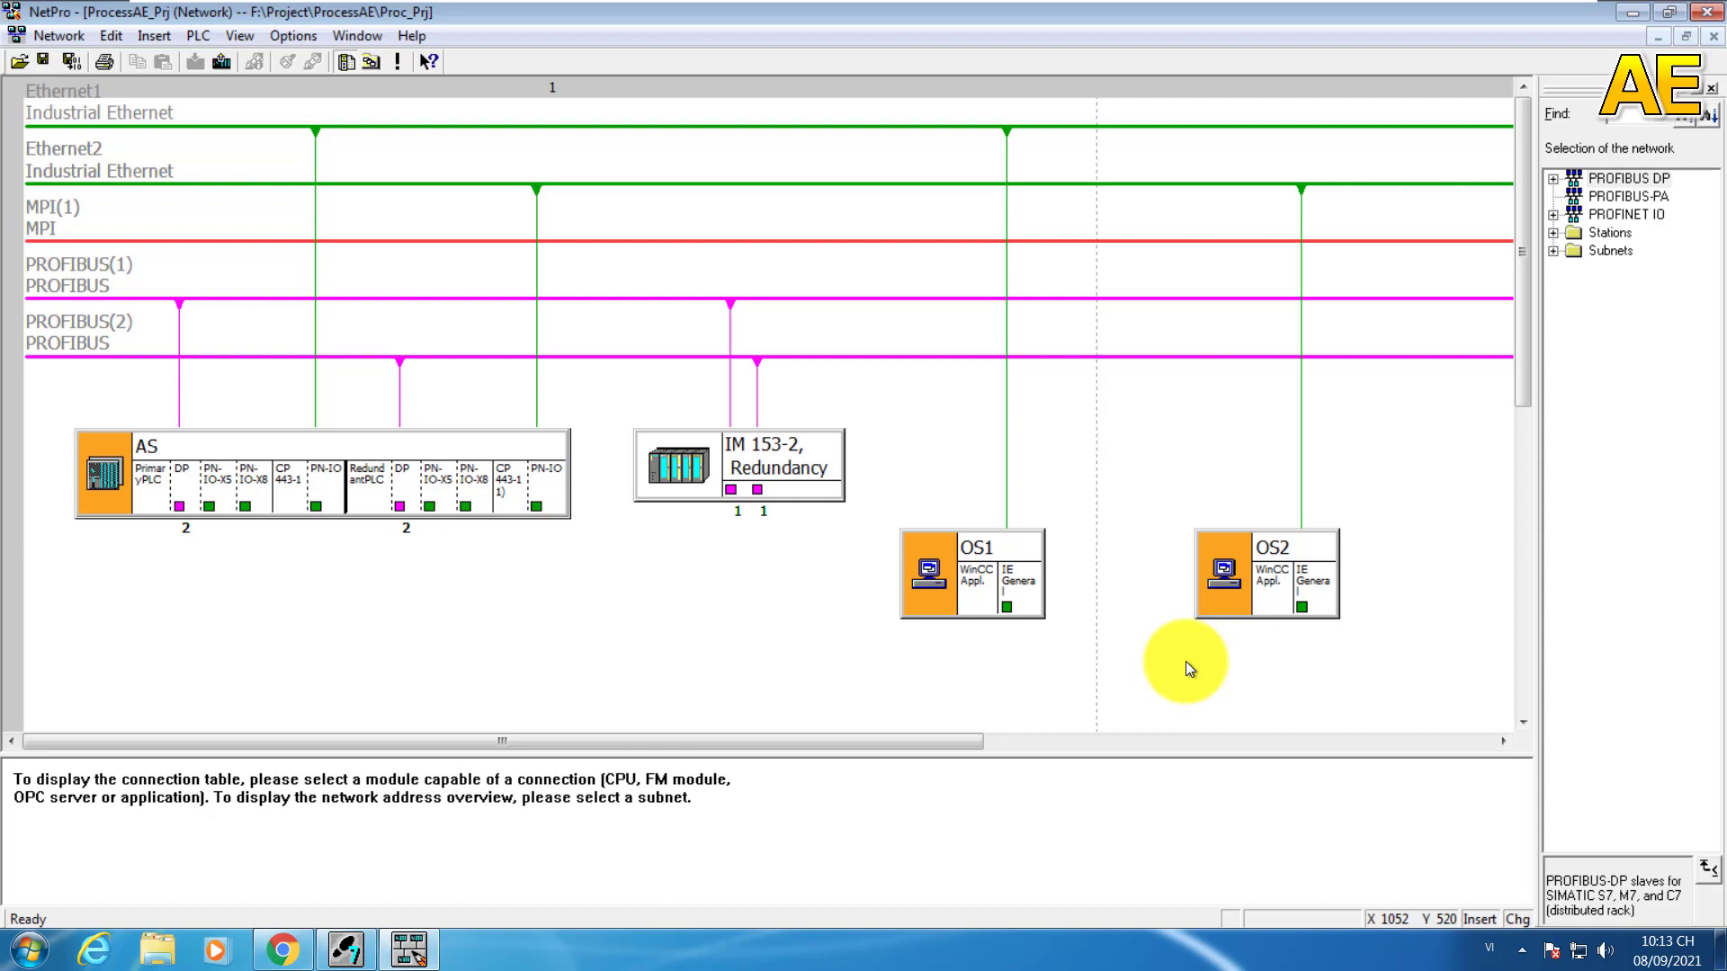
Step: Review the PROFIBUS(2), Ethernet2 and MPI(1) subnets, then select OS1's WinCC application
left_click(417, 358)
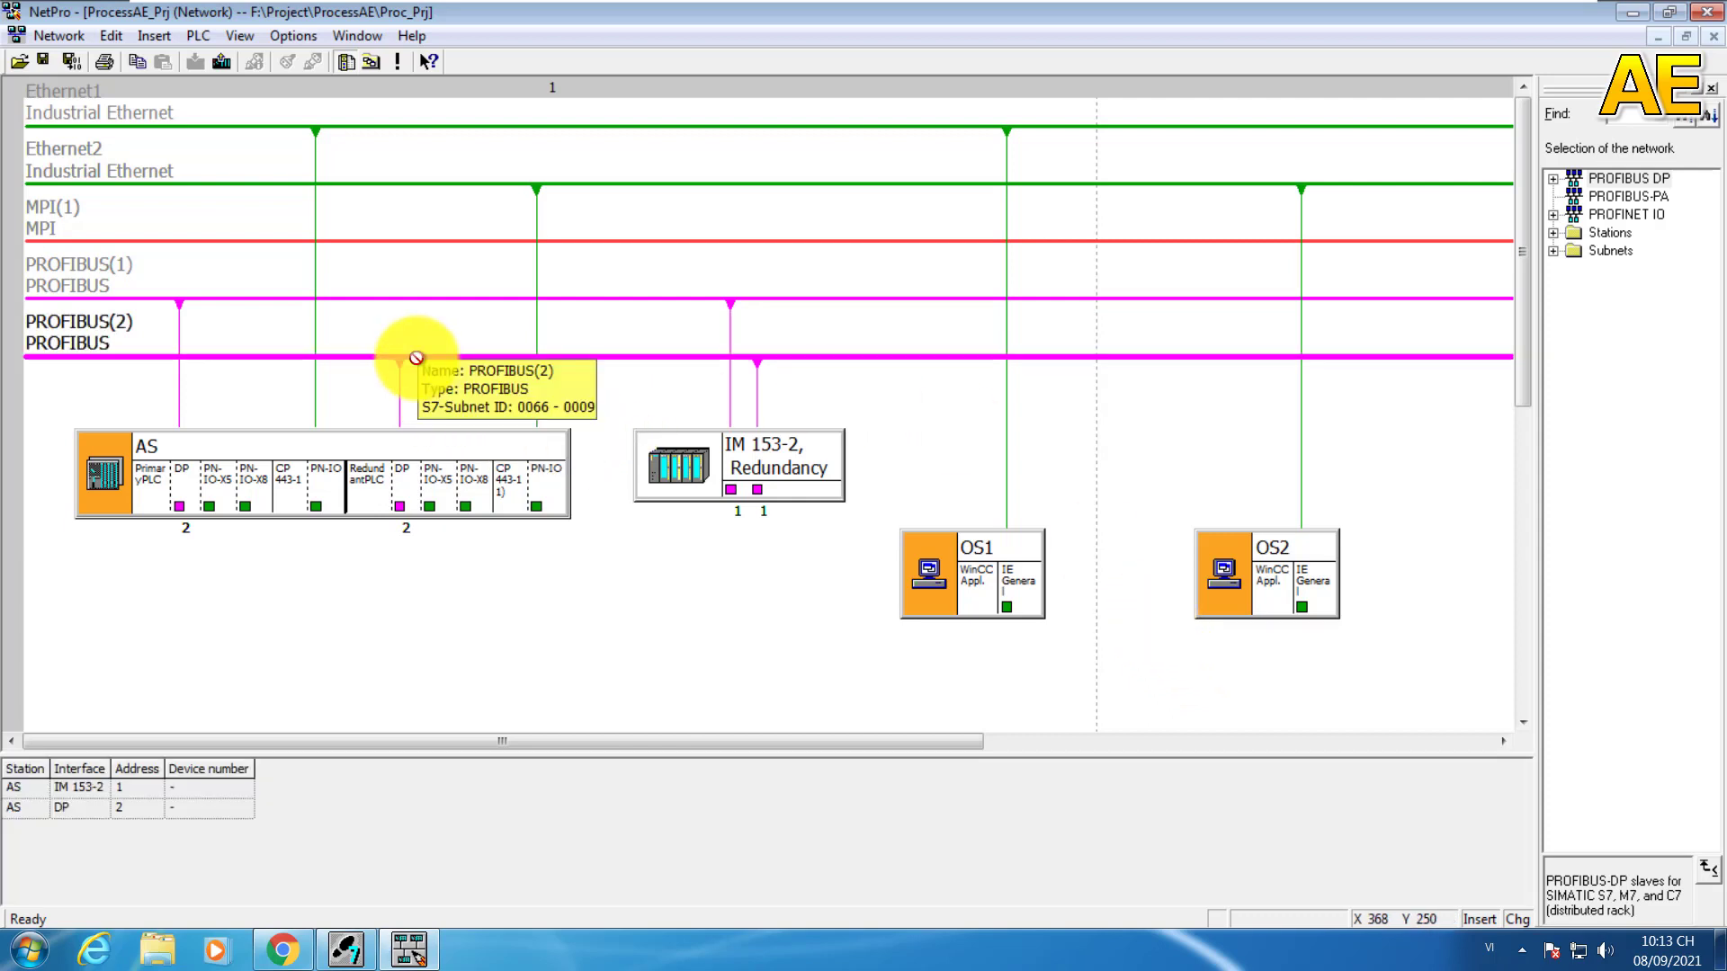
left_click(227, 184)
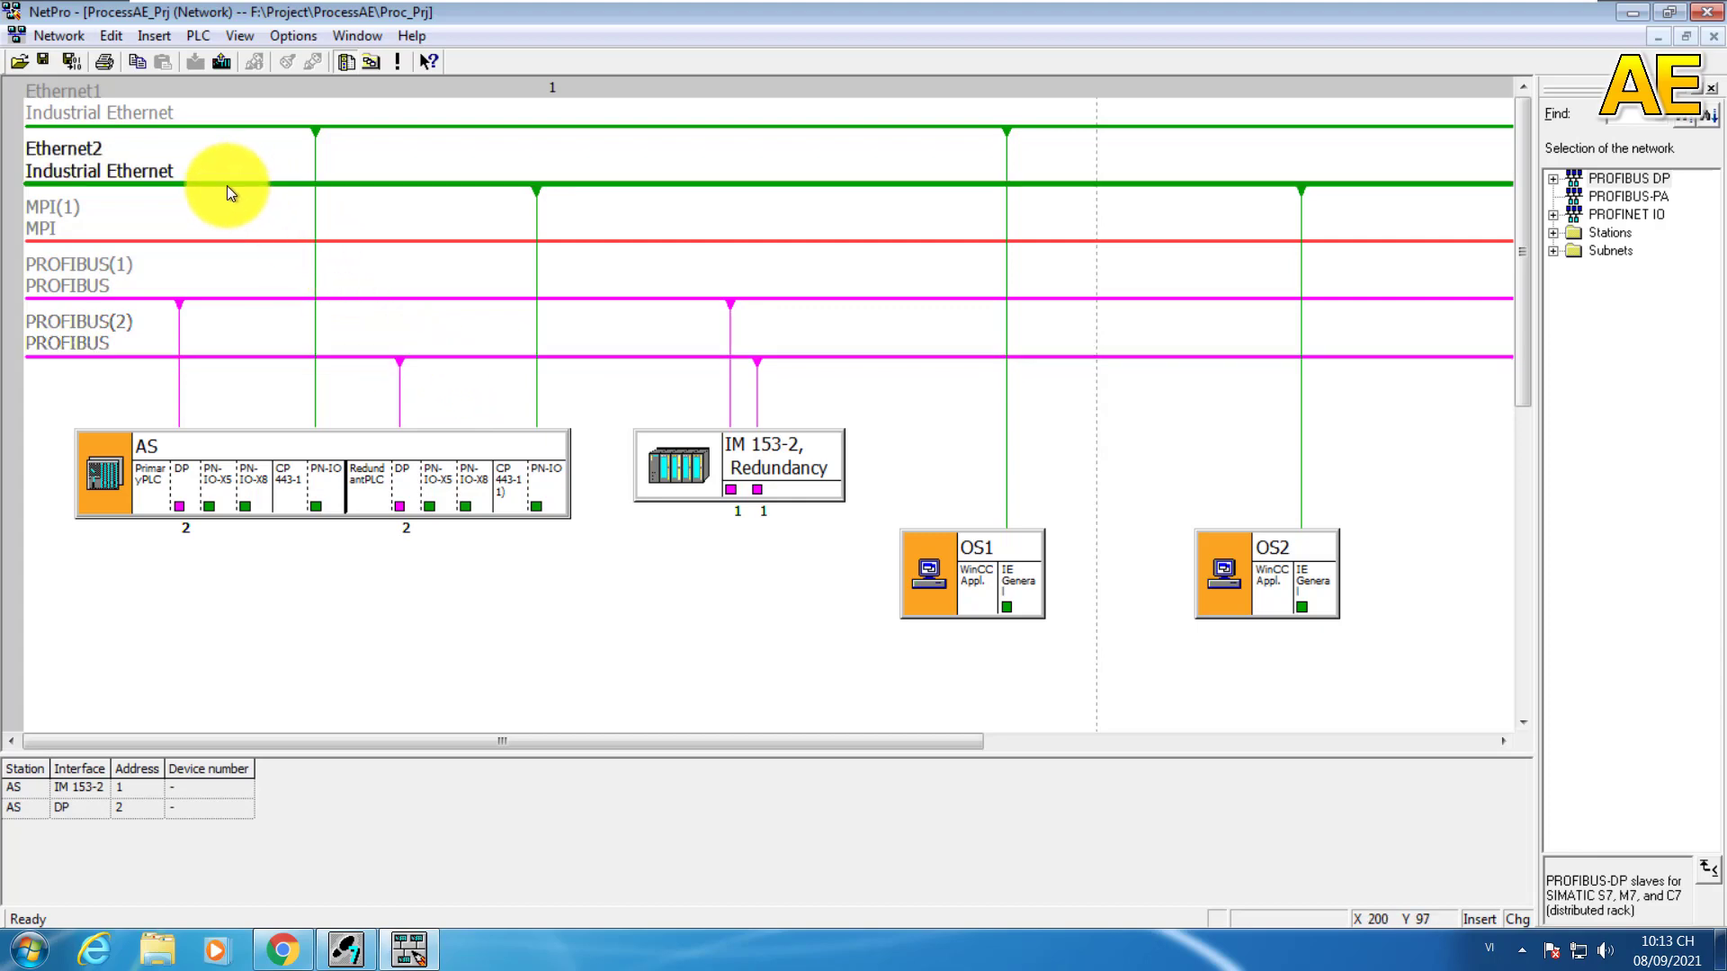
left_click(213, 243)
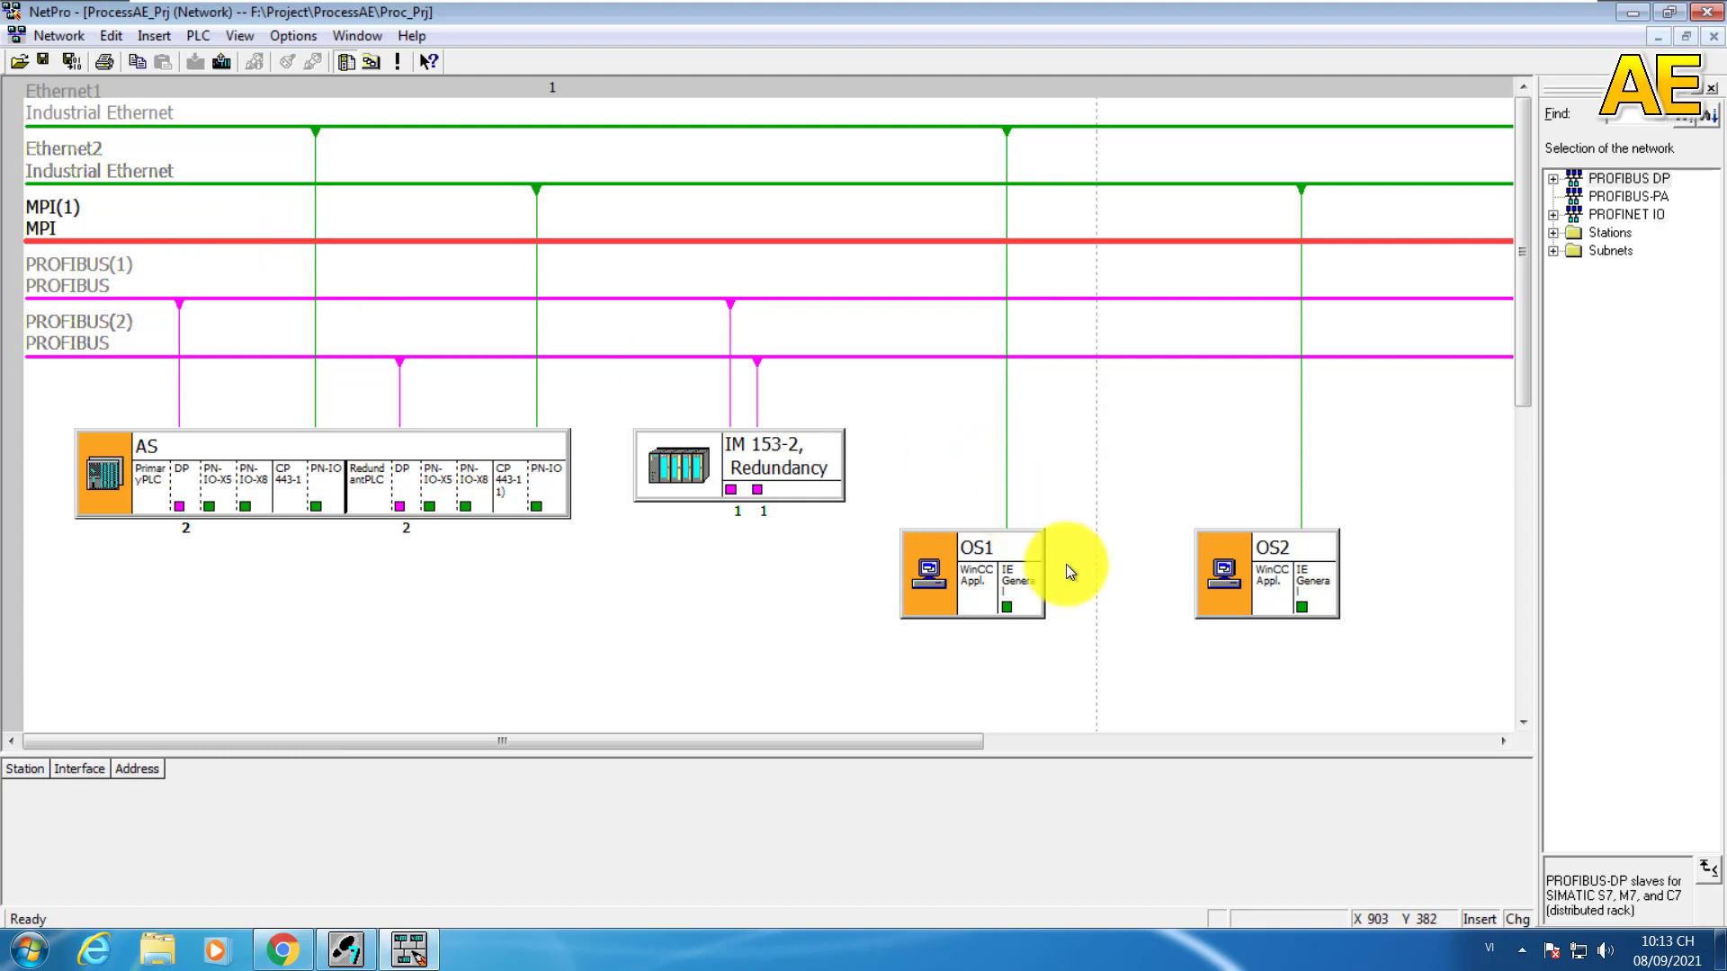
left_click(1152, 483)
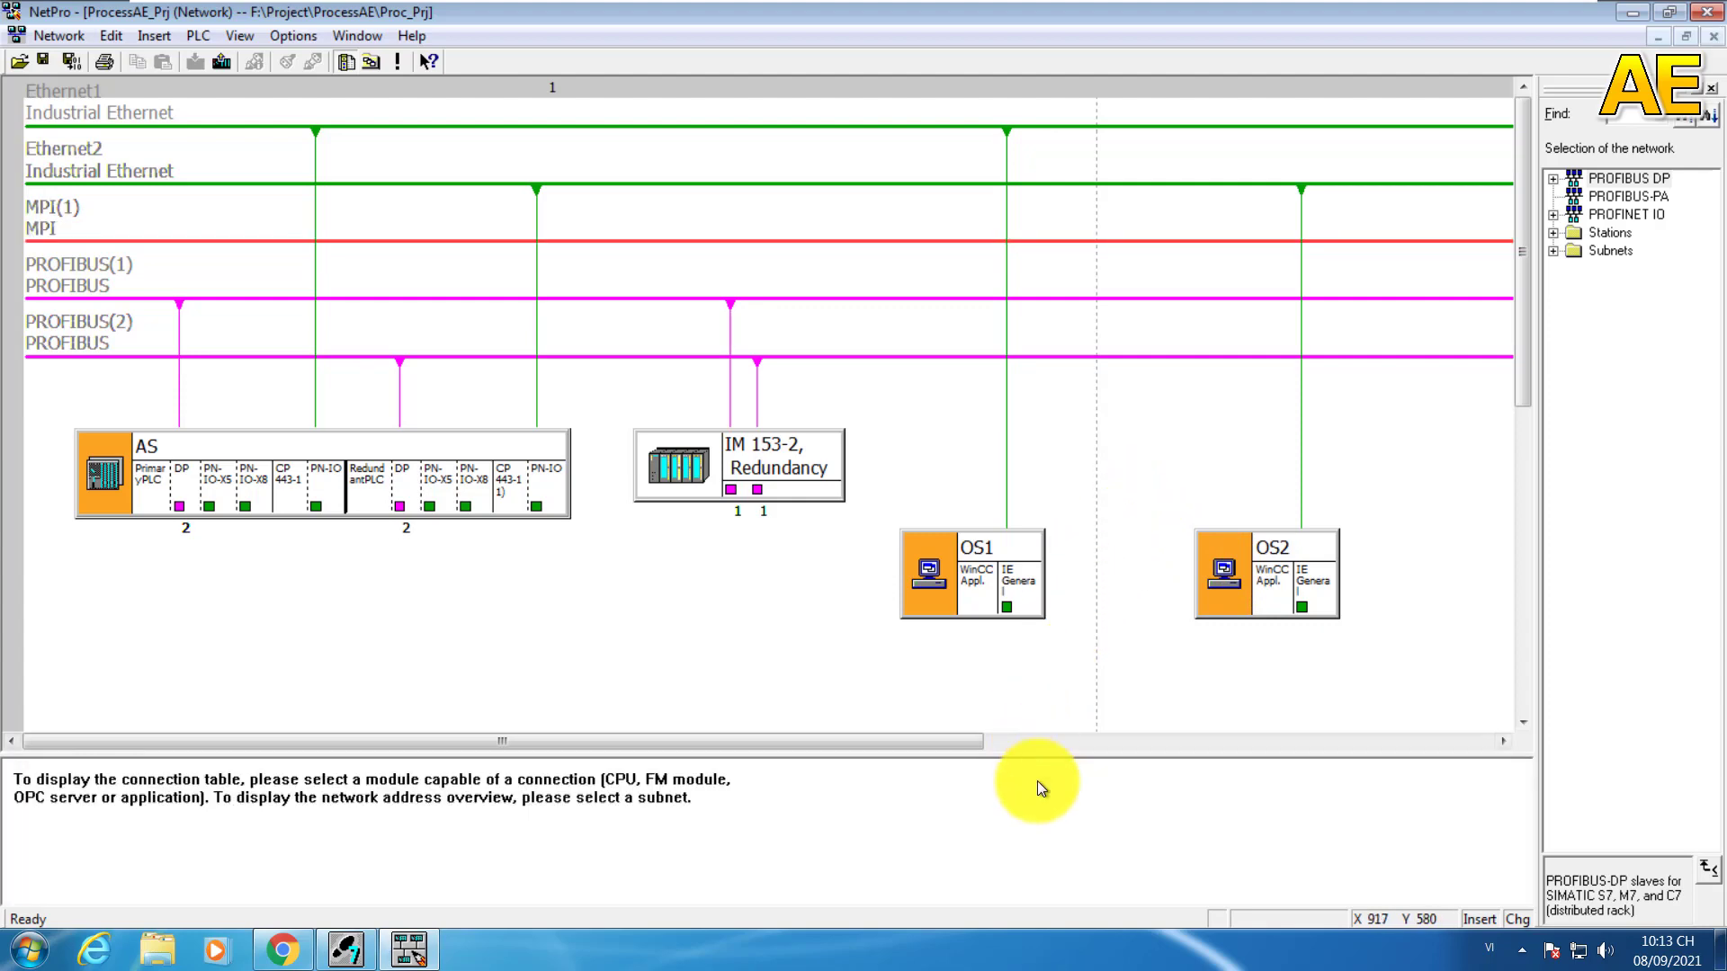
left_click(973, 599)
Step: Insert a new S7 connection for OS1's WinCC application with AS/PrimaryPLC as partner
right_click(973, 601)
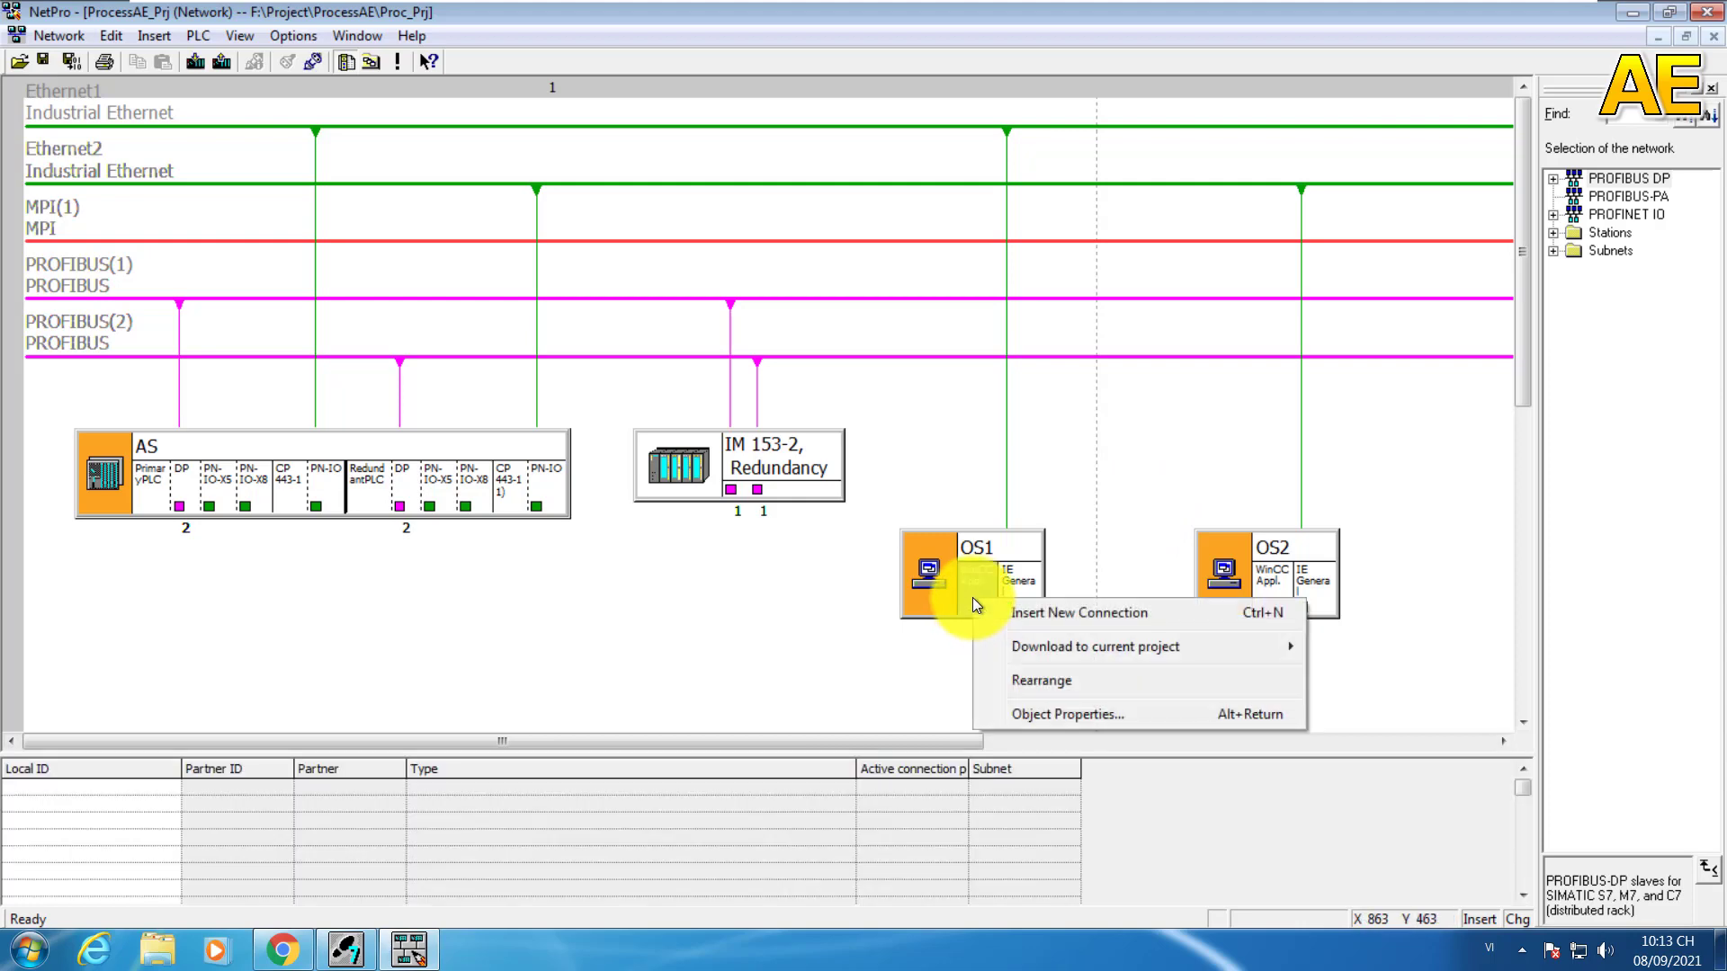
left_click(1078, 617)
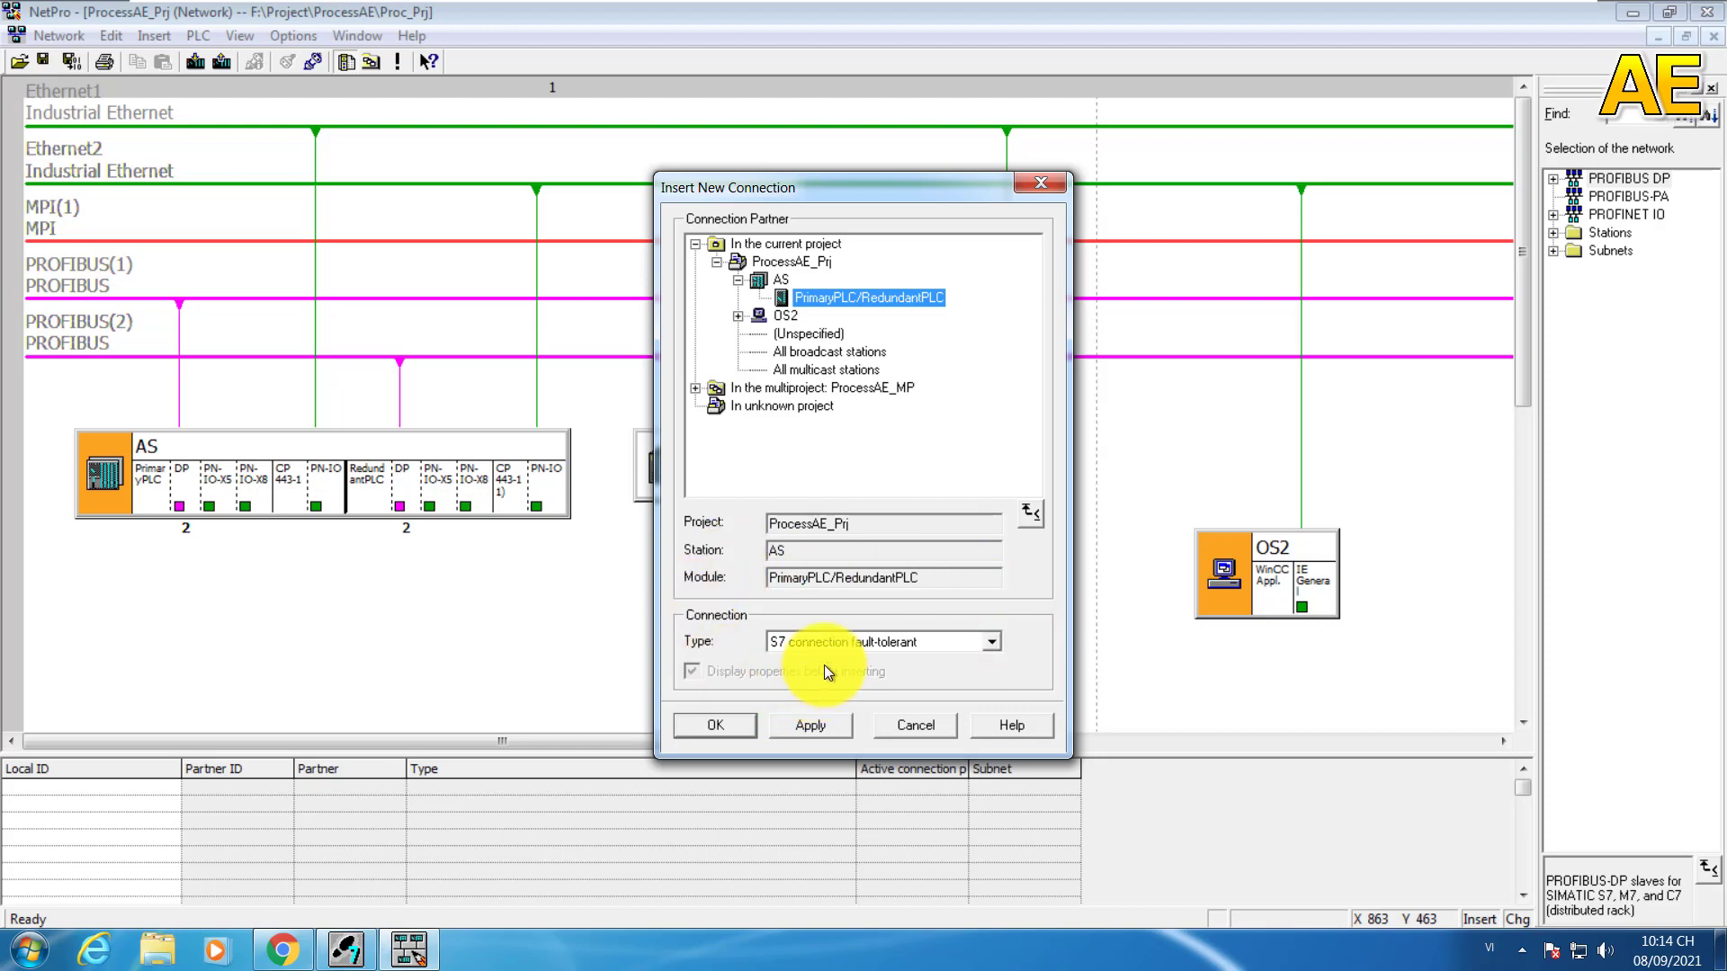
left_click(989, 642)
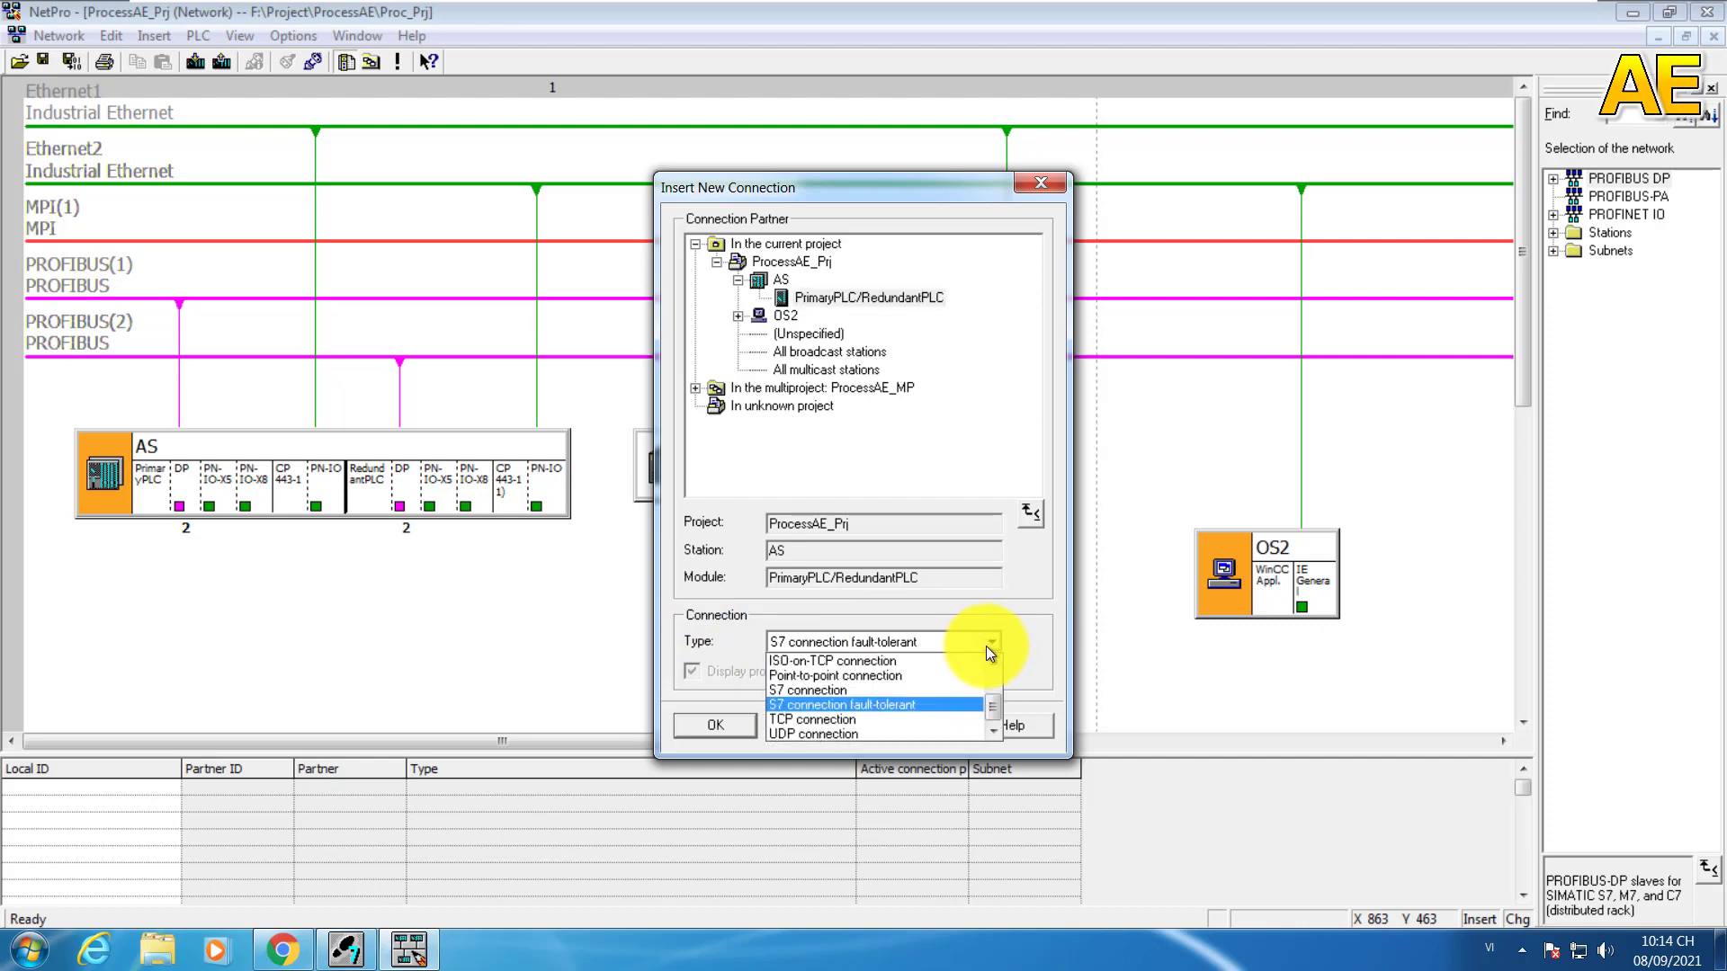
left_click(809, 690)
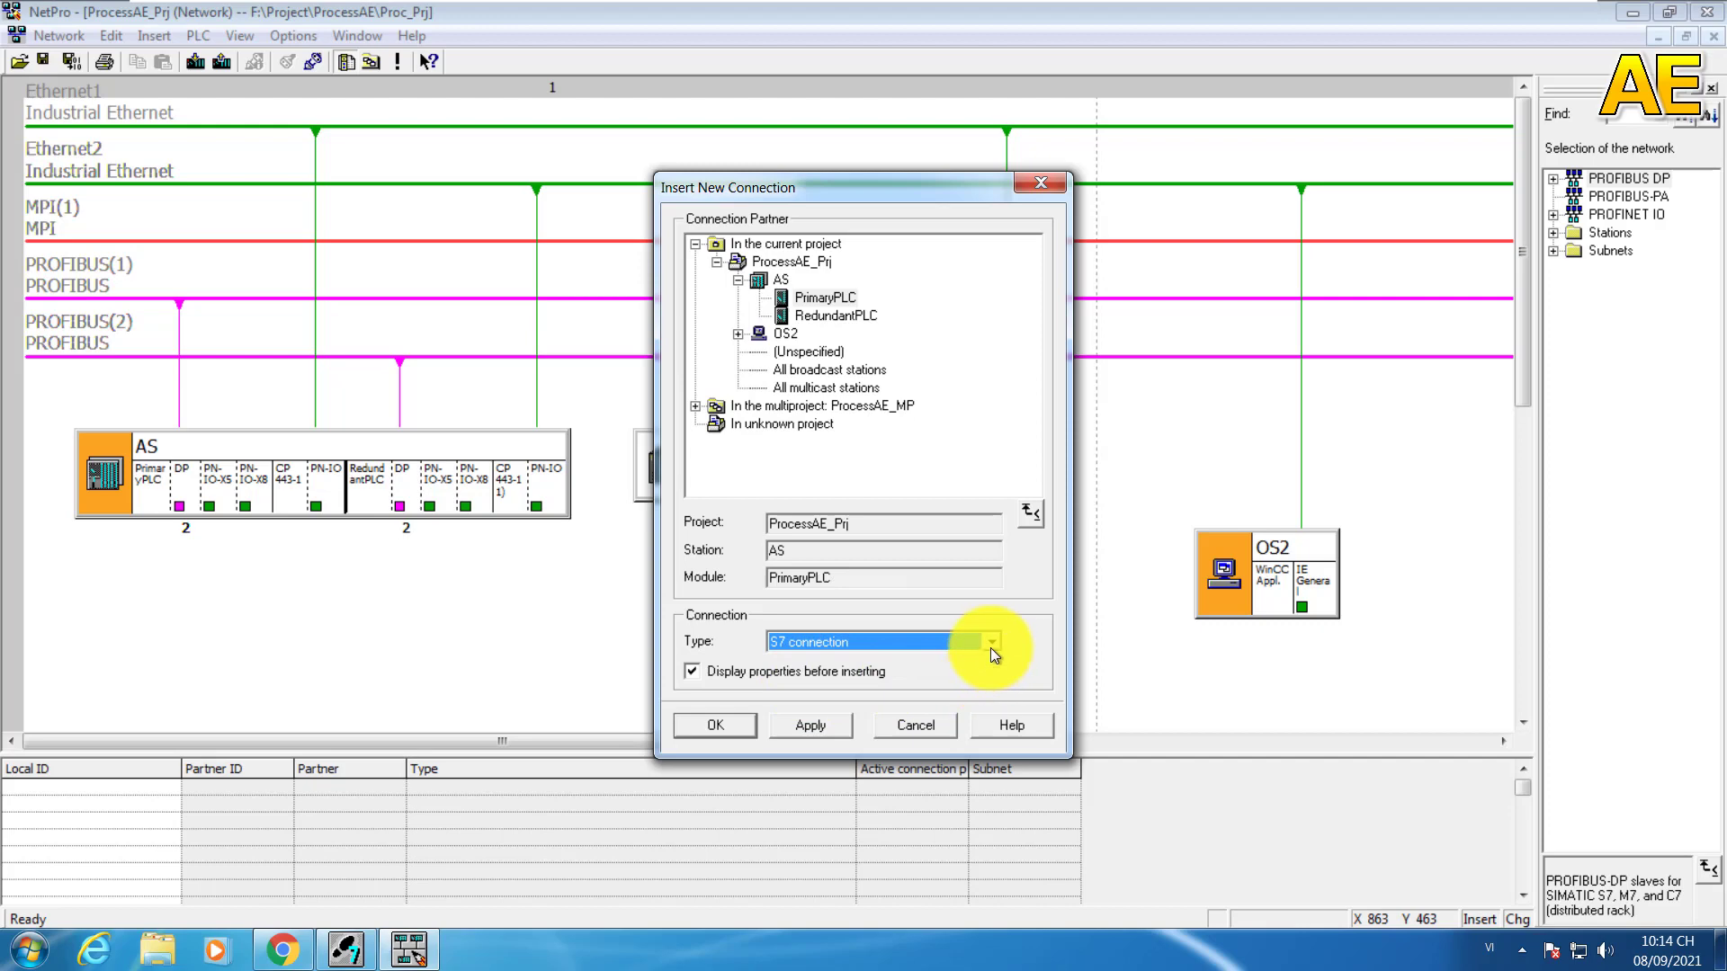
left_click(817, 299)
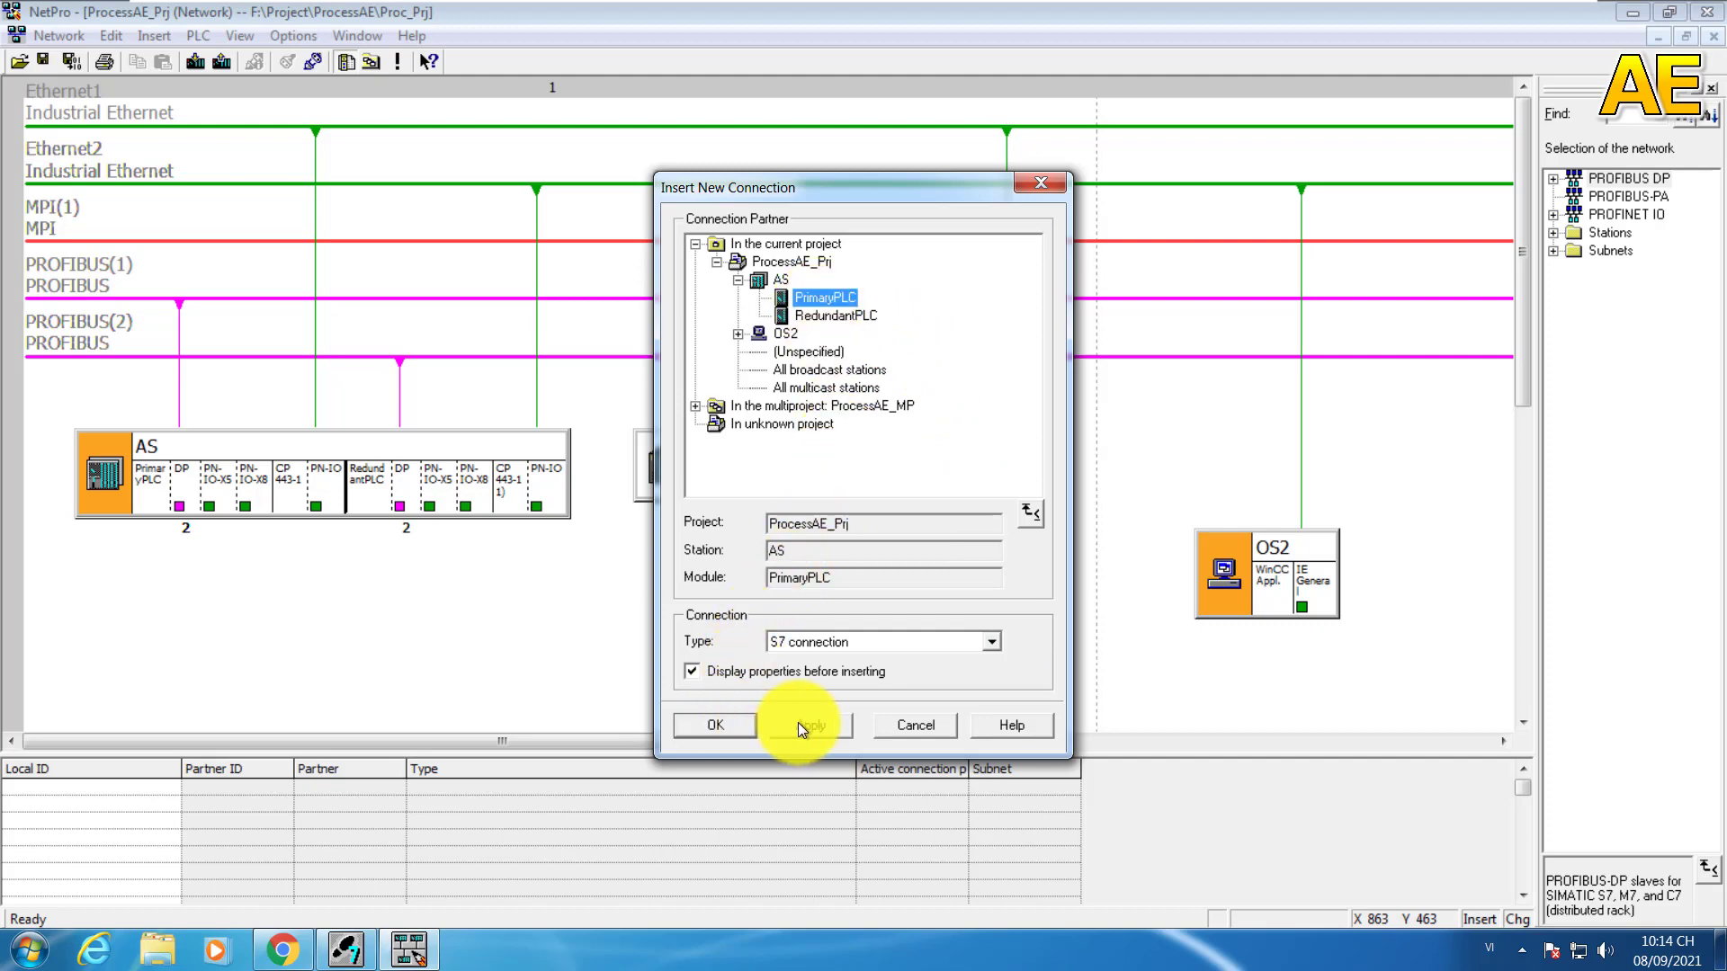
Step: Confirm the partner and accept the S7 connection_1 properties over Ethernet1
left_click(739, 725)
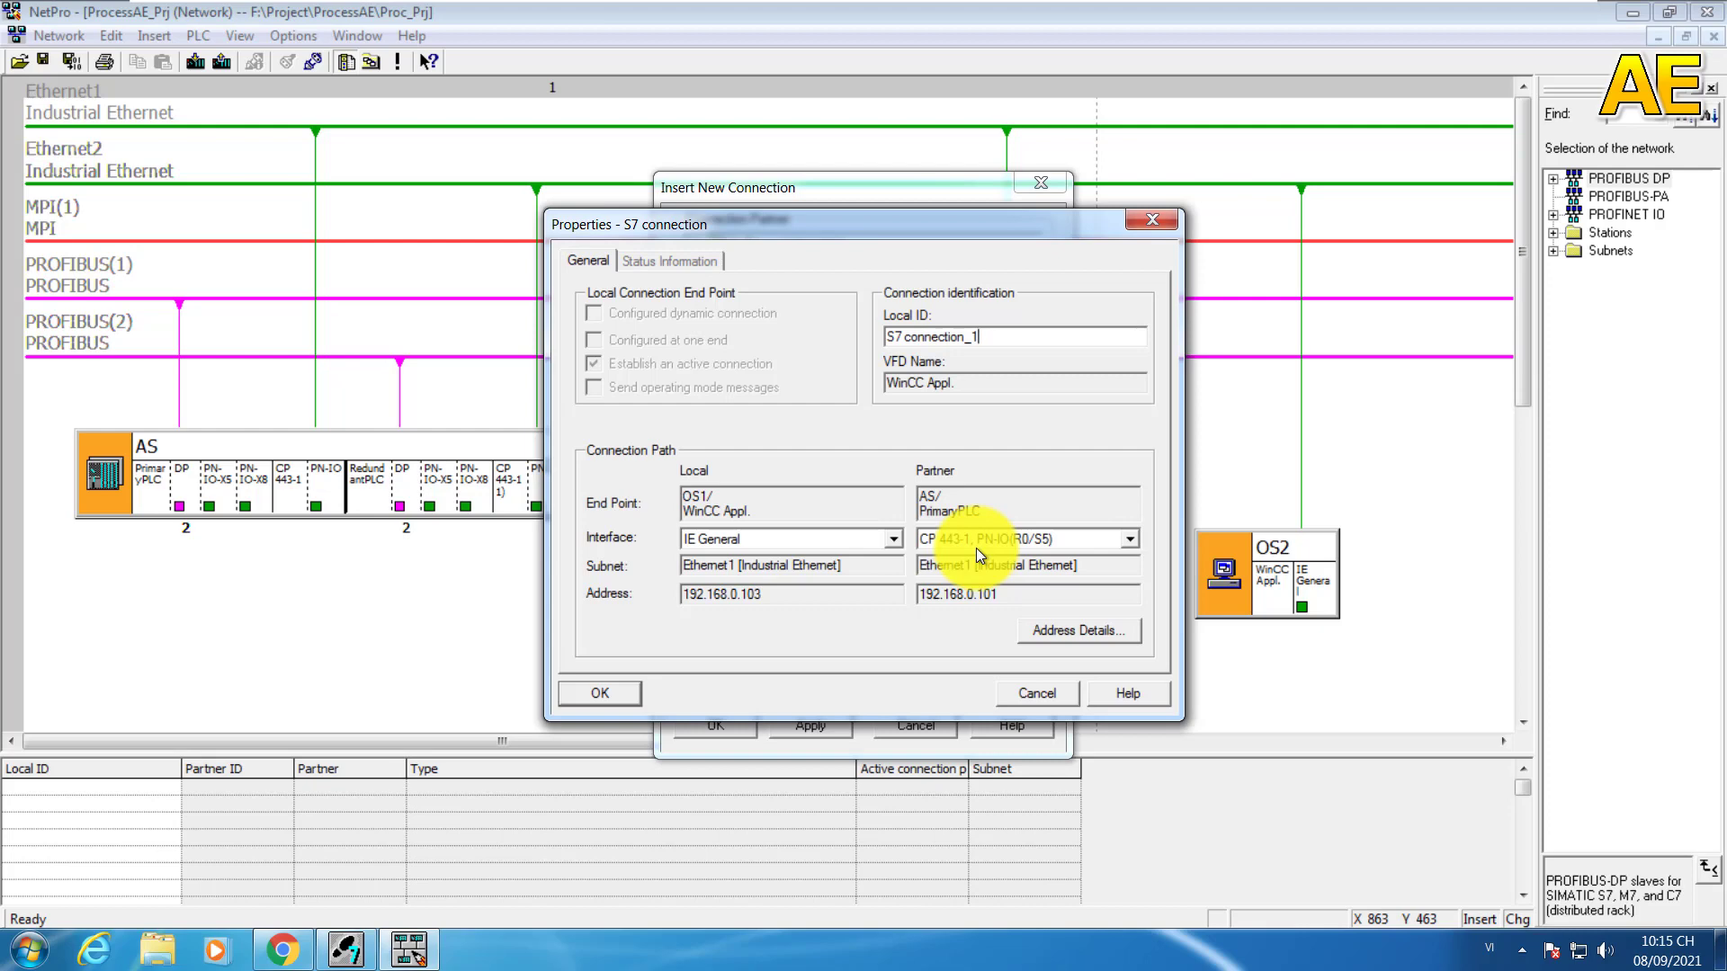
left_click(627, 690)
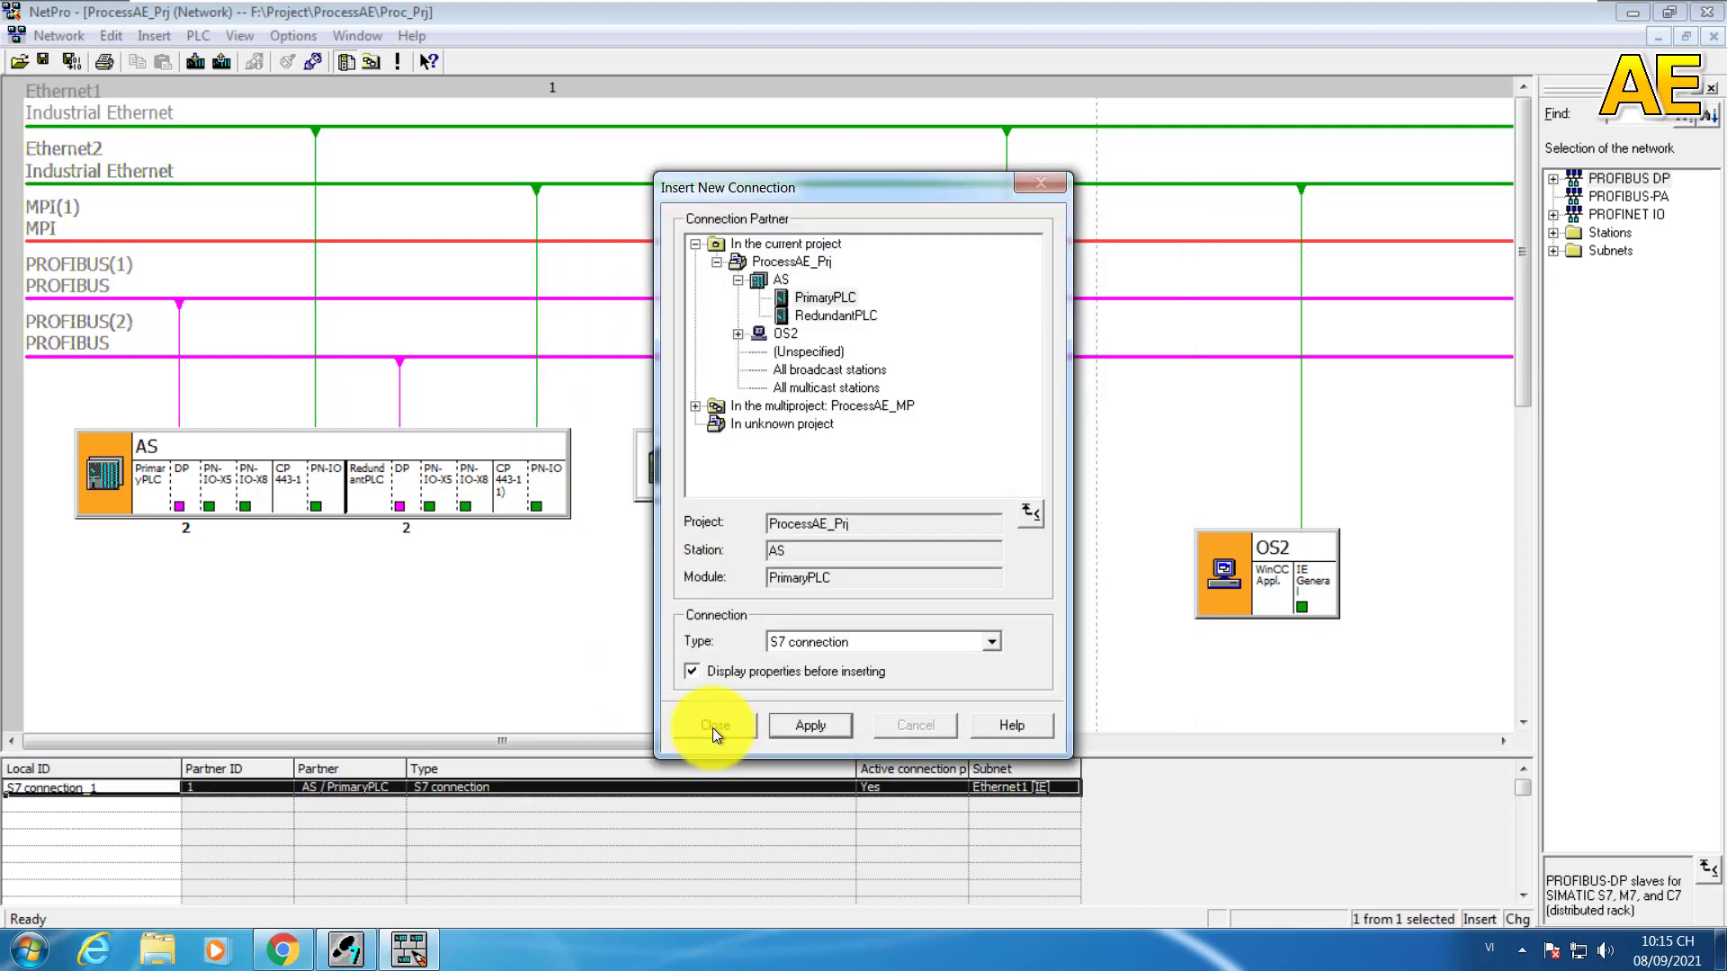
Step: Close the connection dialog, check OS1's Ethernet1 link, then select OS2's WinCC application
left_click(705, 725)
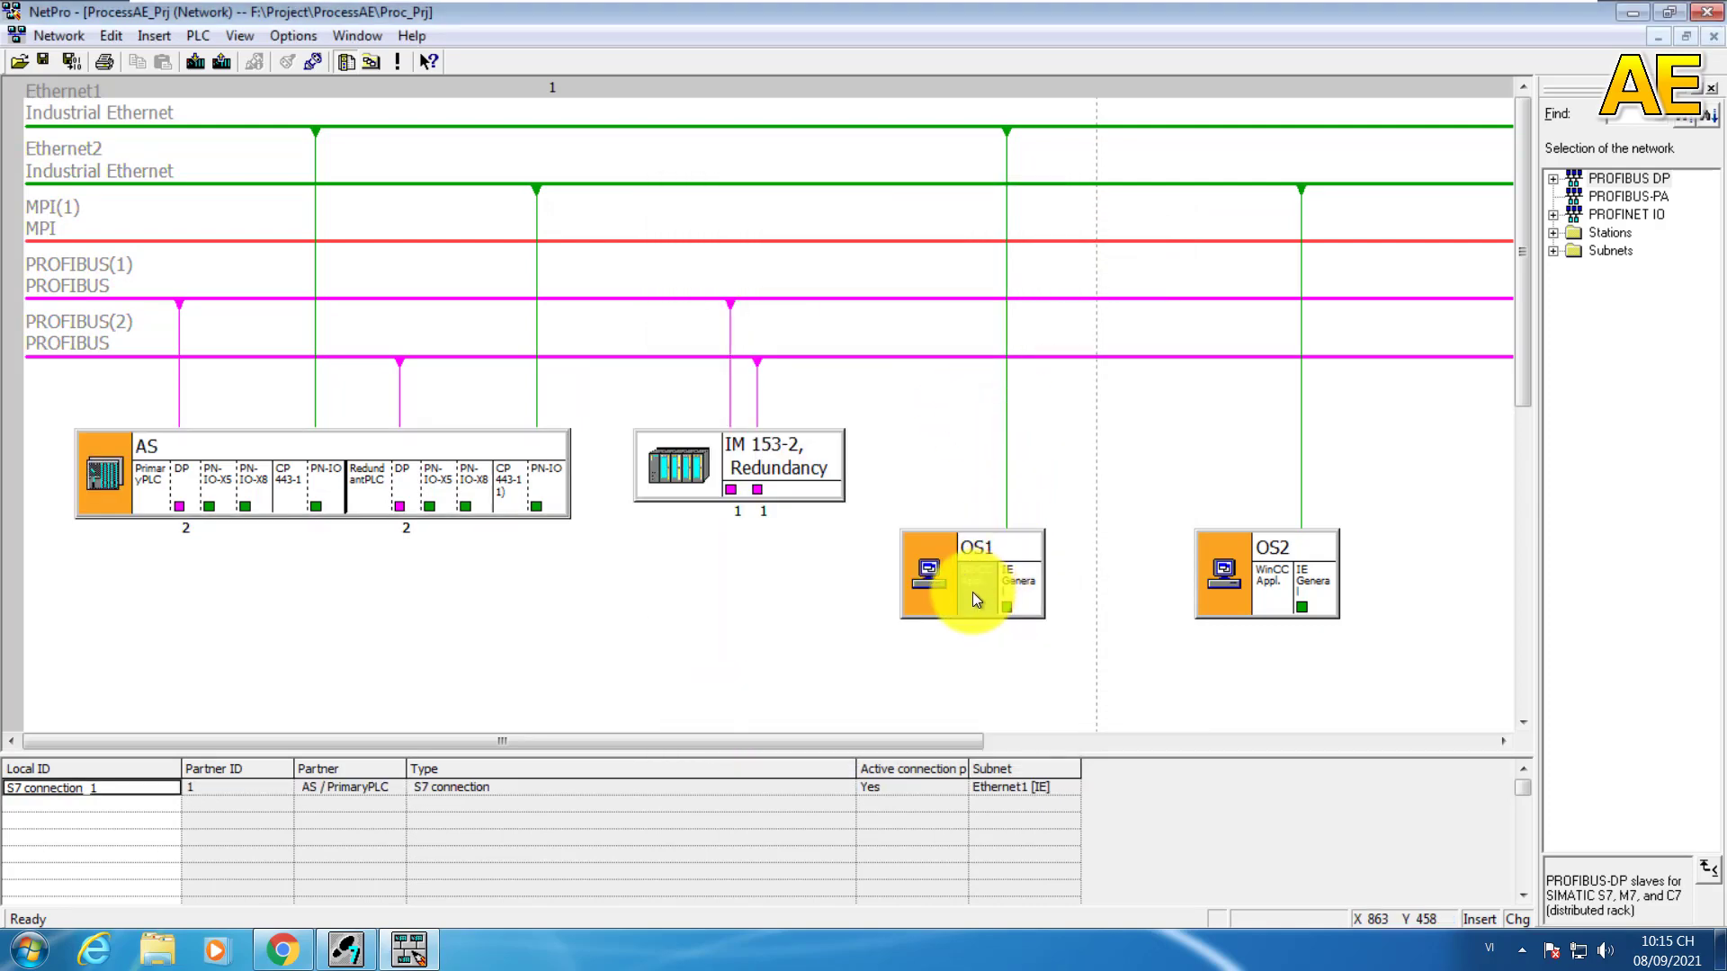
left_click(1002, 435)
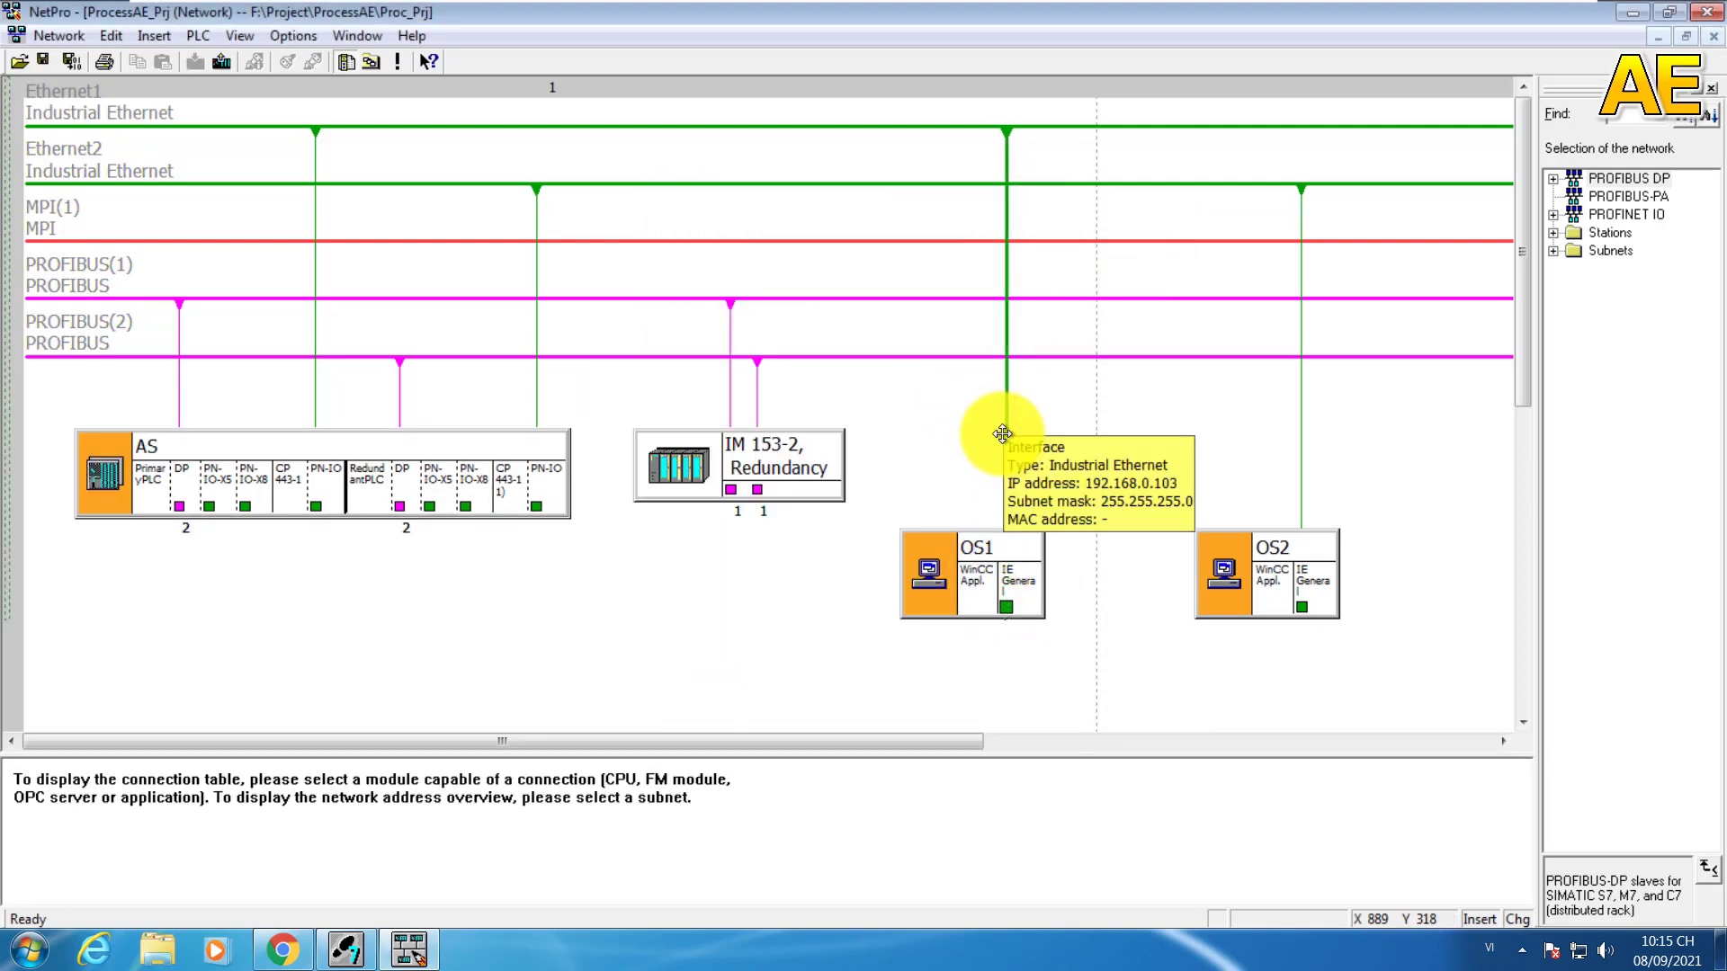
left_click(973, 591)
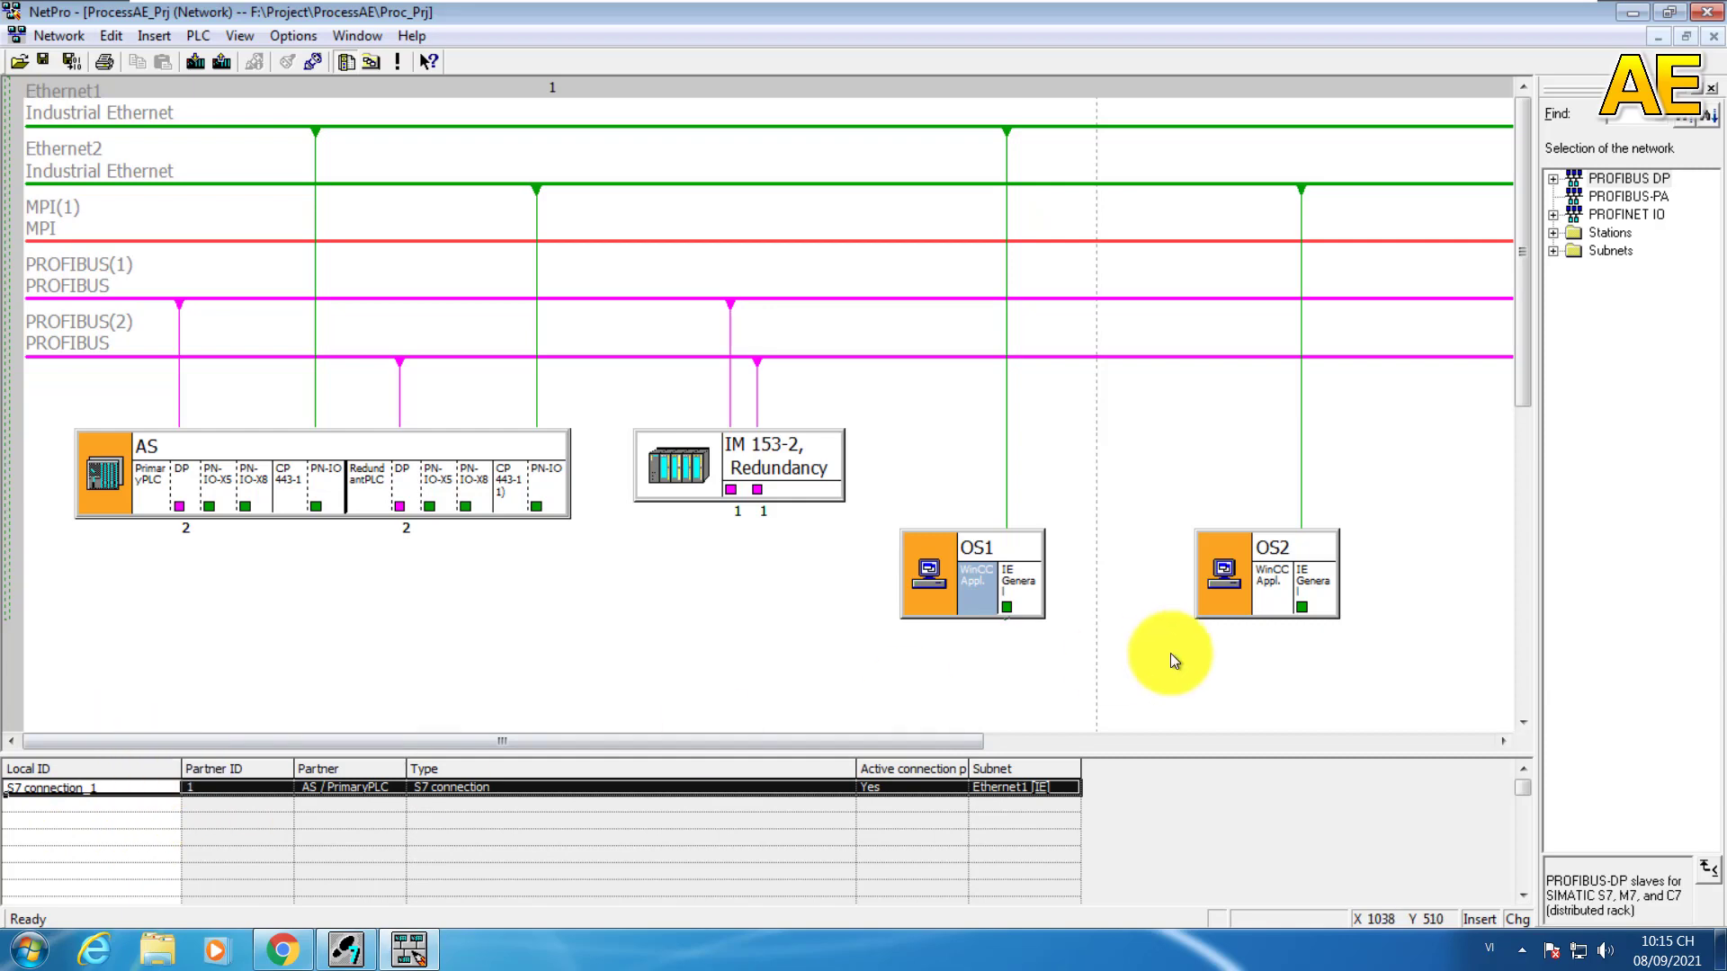
left_click(1273, 577)
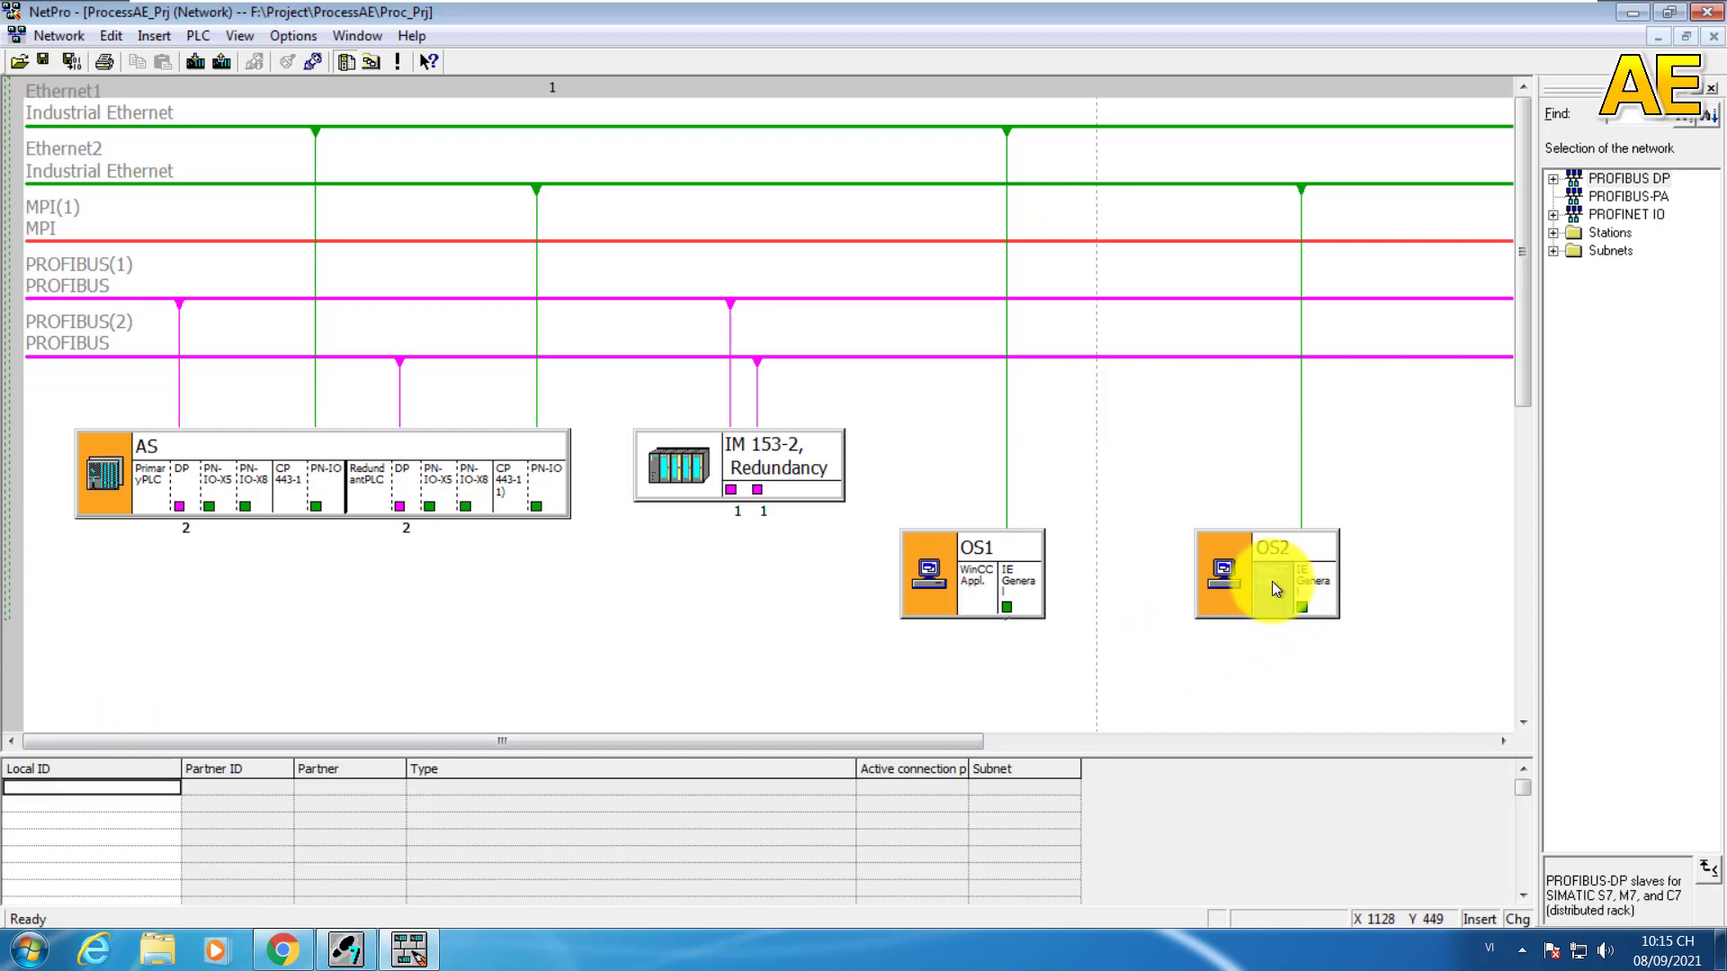
right_click(1272, 581)
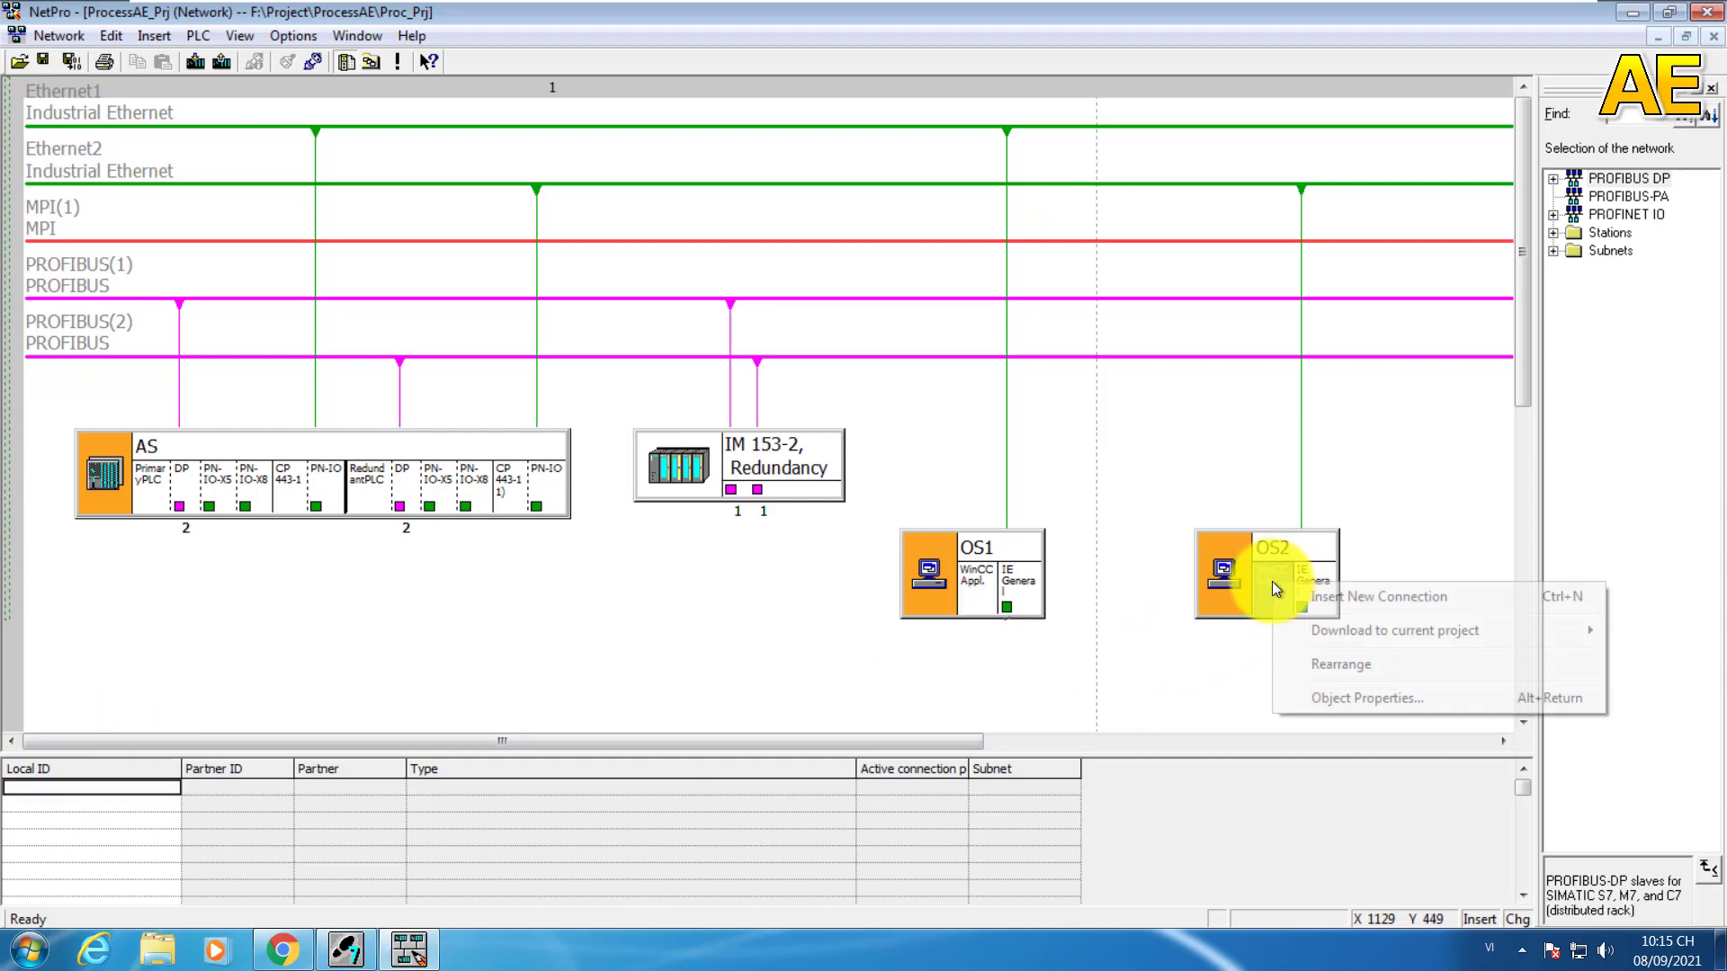
Step: Create an S7 connection from OS2's WinCC application to AS/RedundantPLC with Local ID S7 connection_2
left_click(1336, 593)
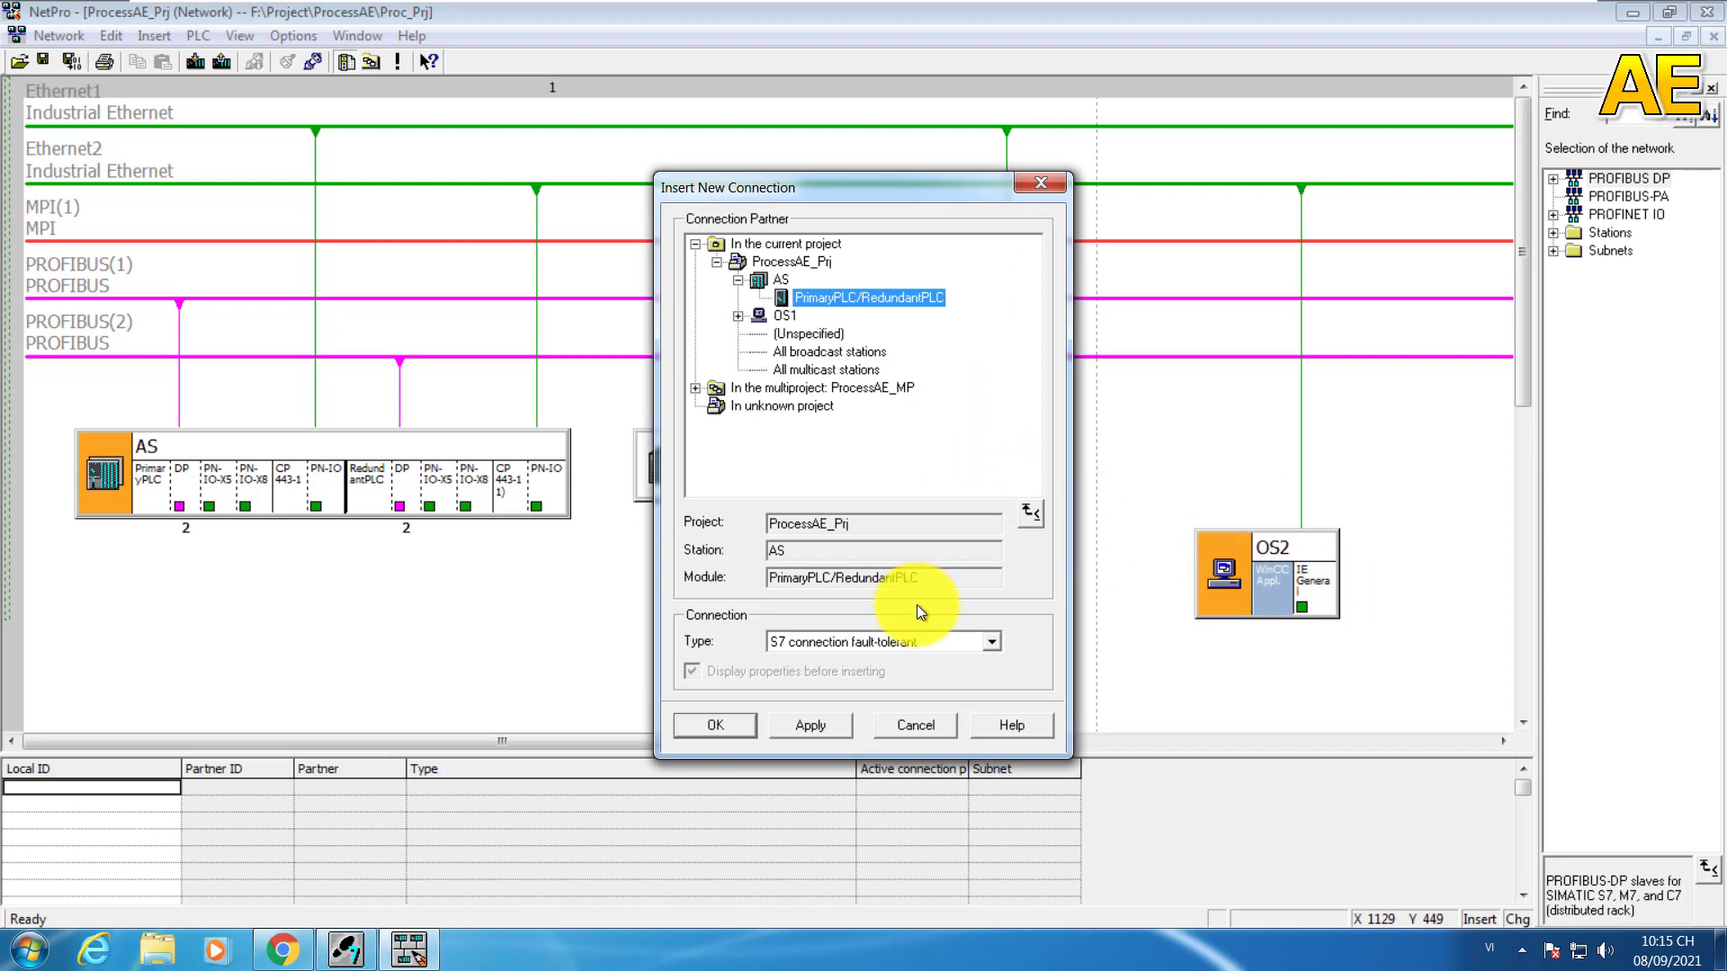
left_click(991, 642)
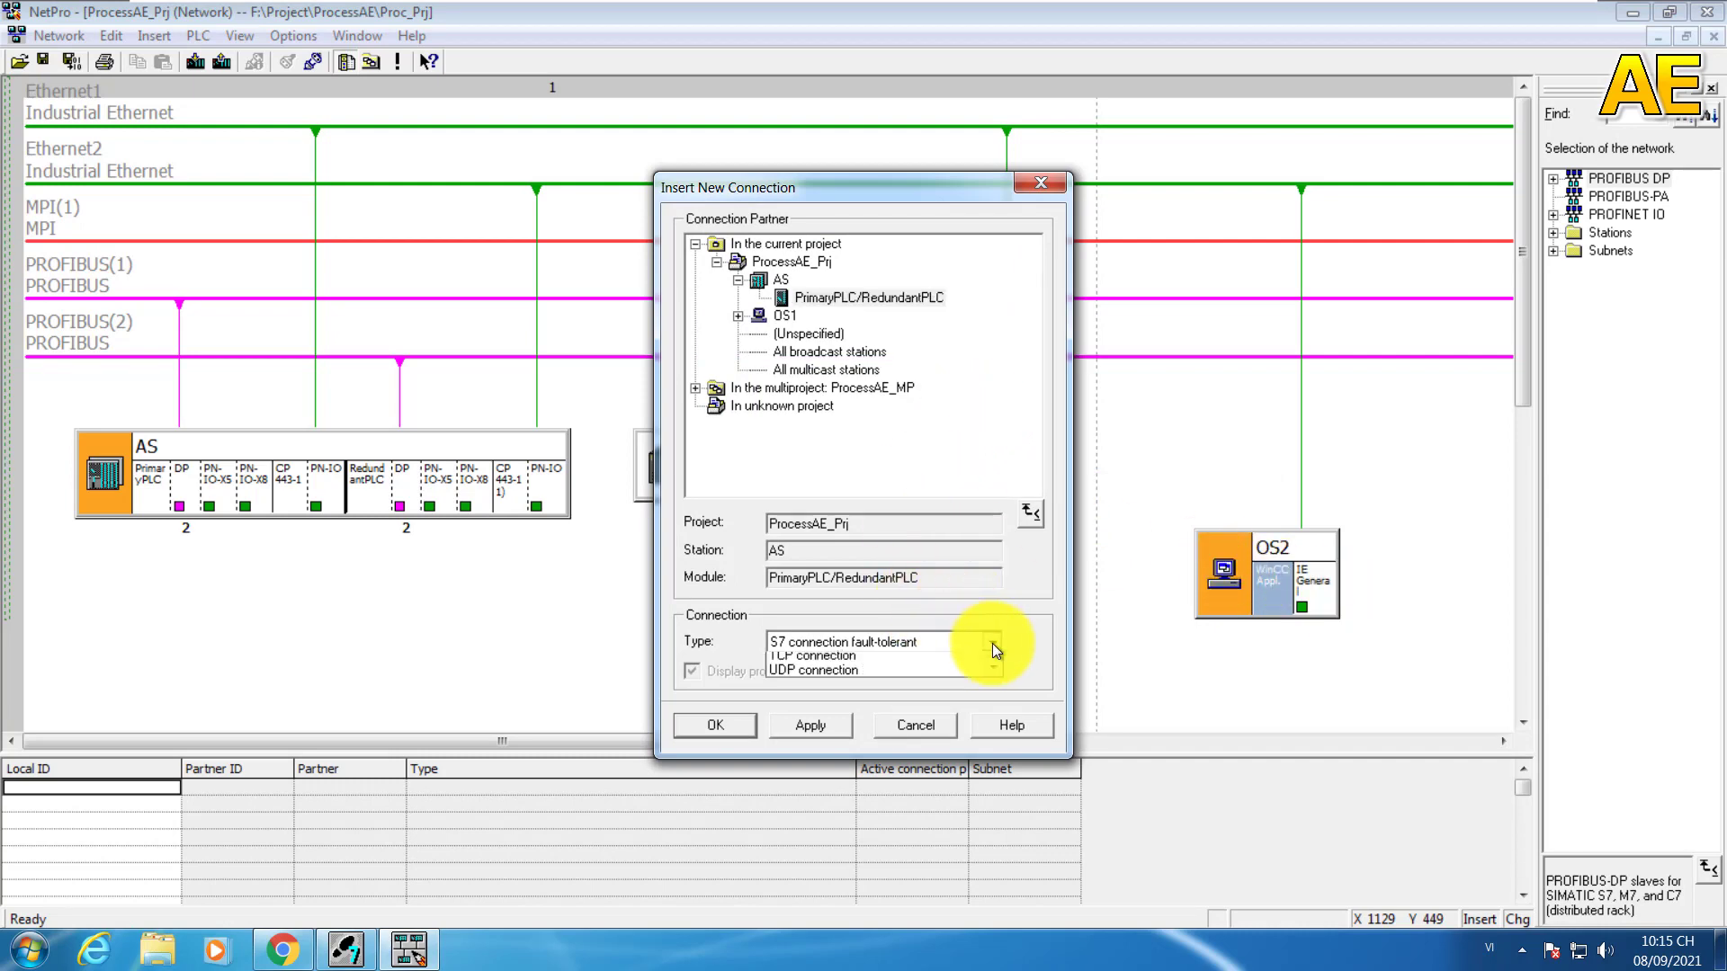
left_click(841, 688)
left_click(833, 317)
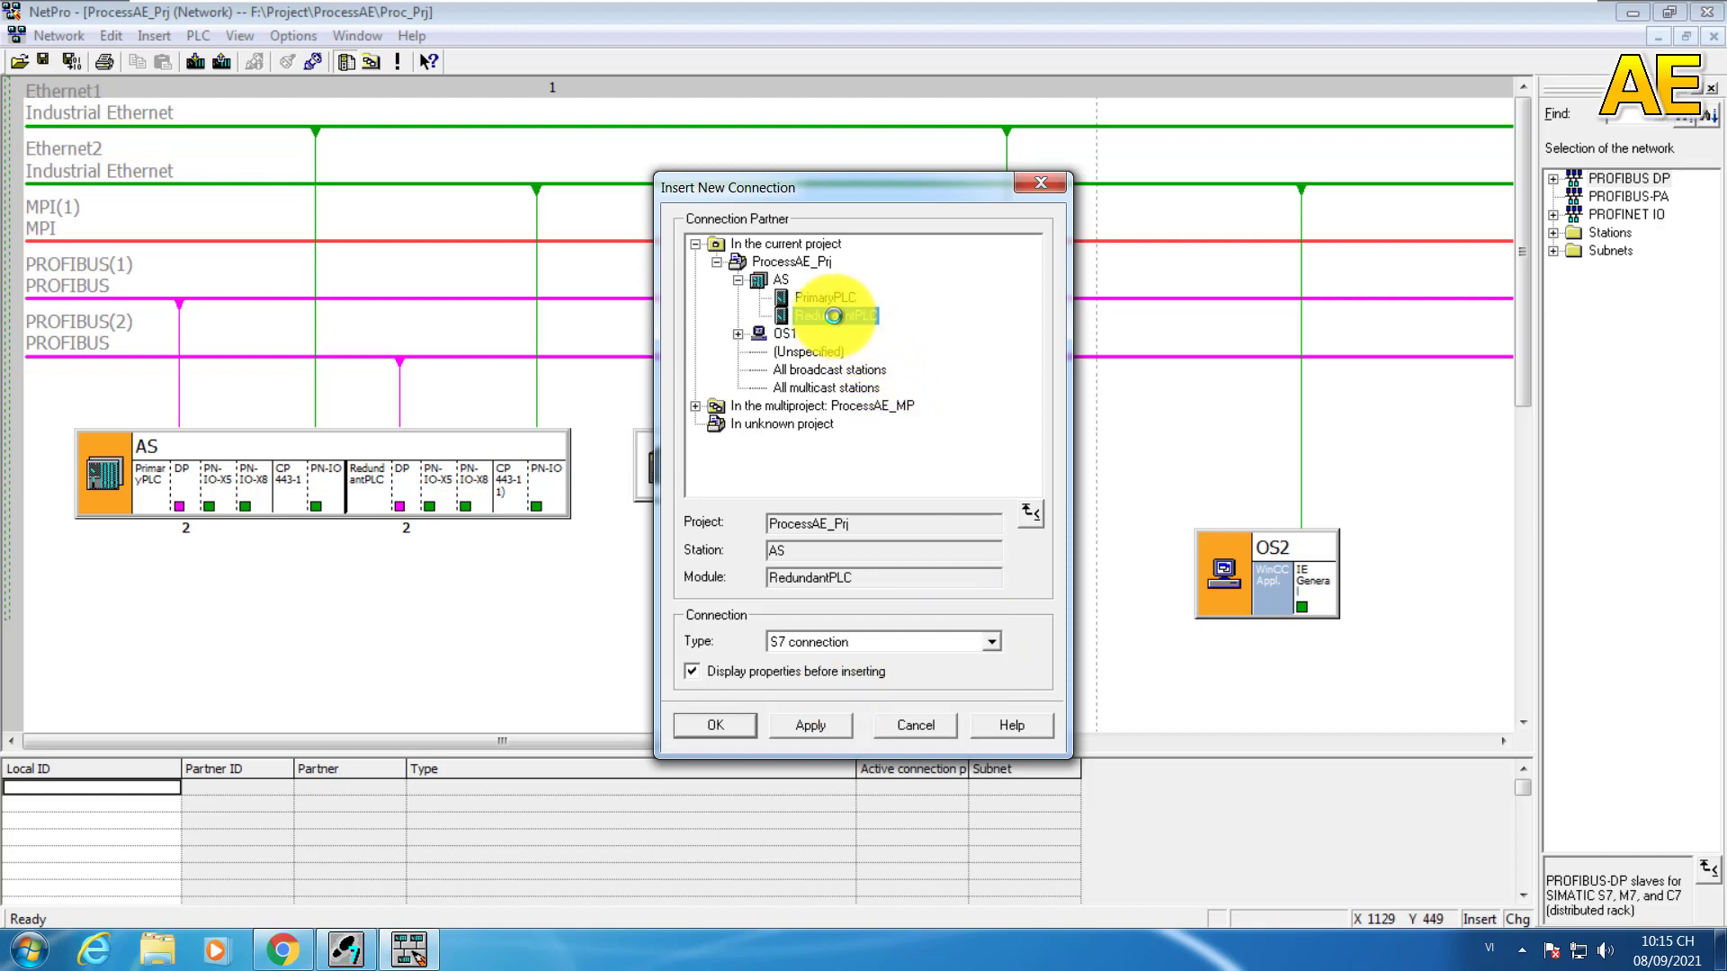
left_click(811, 723)
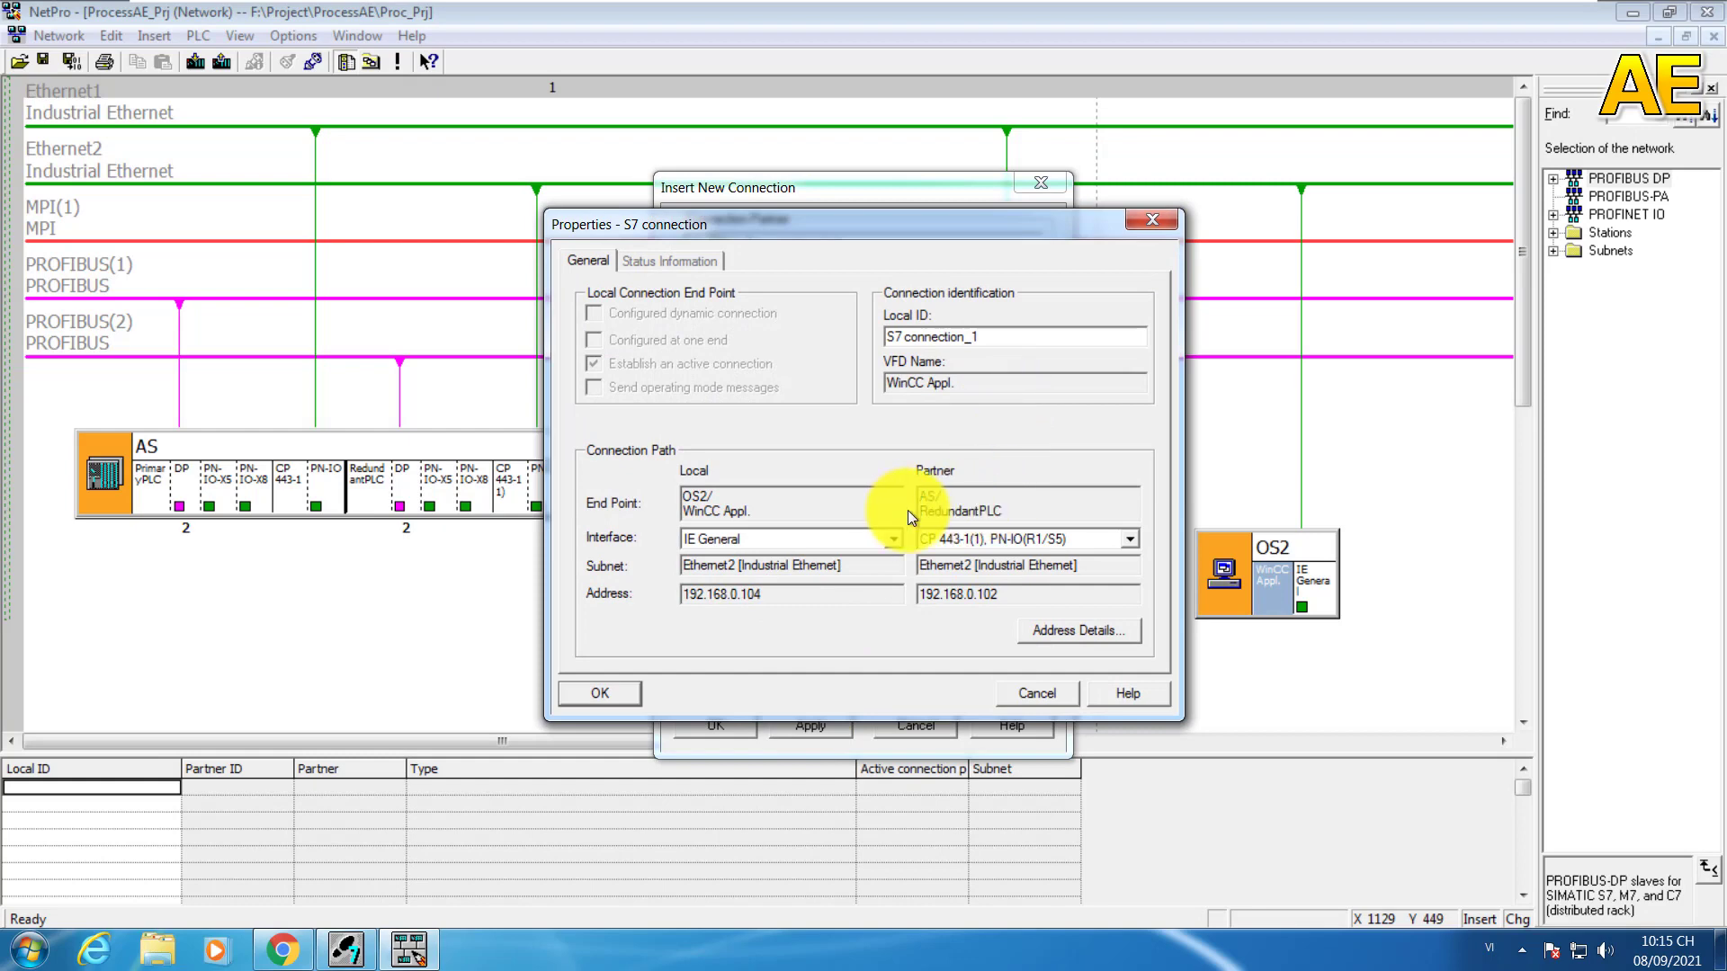
left_click(990, 339)
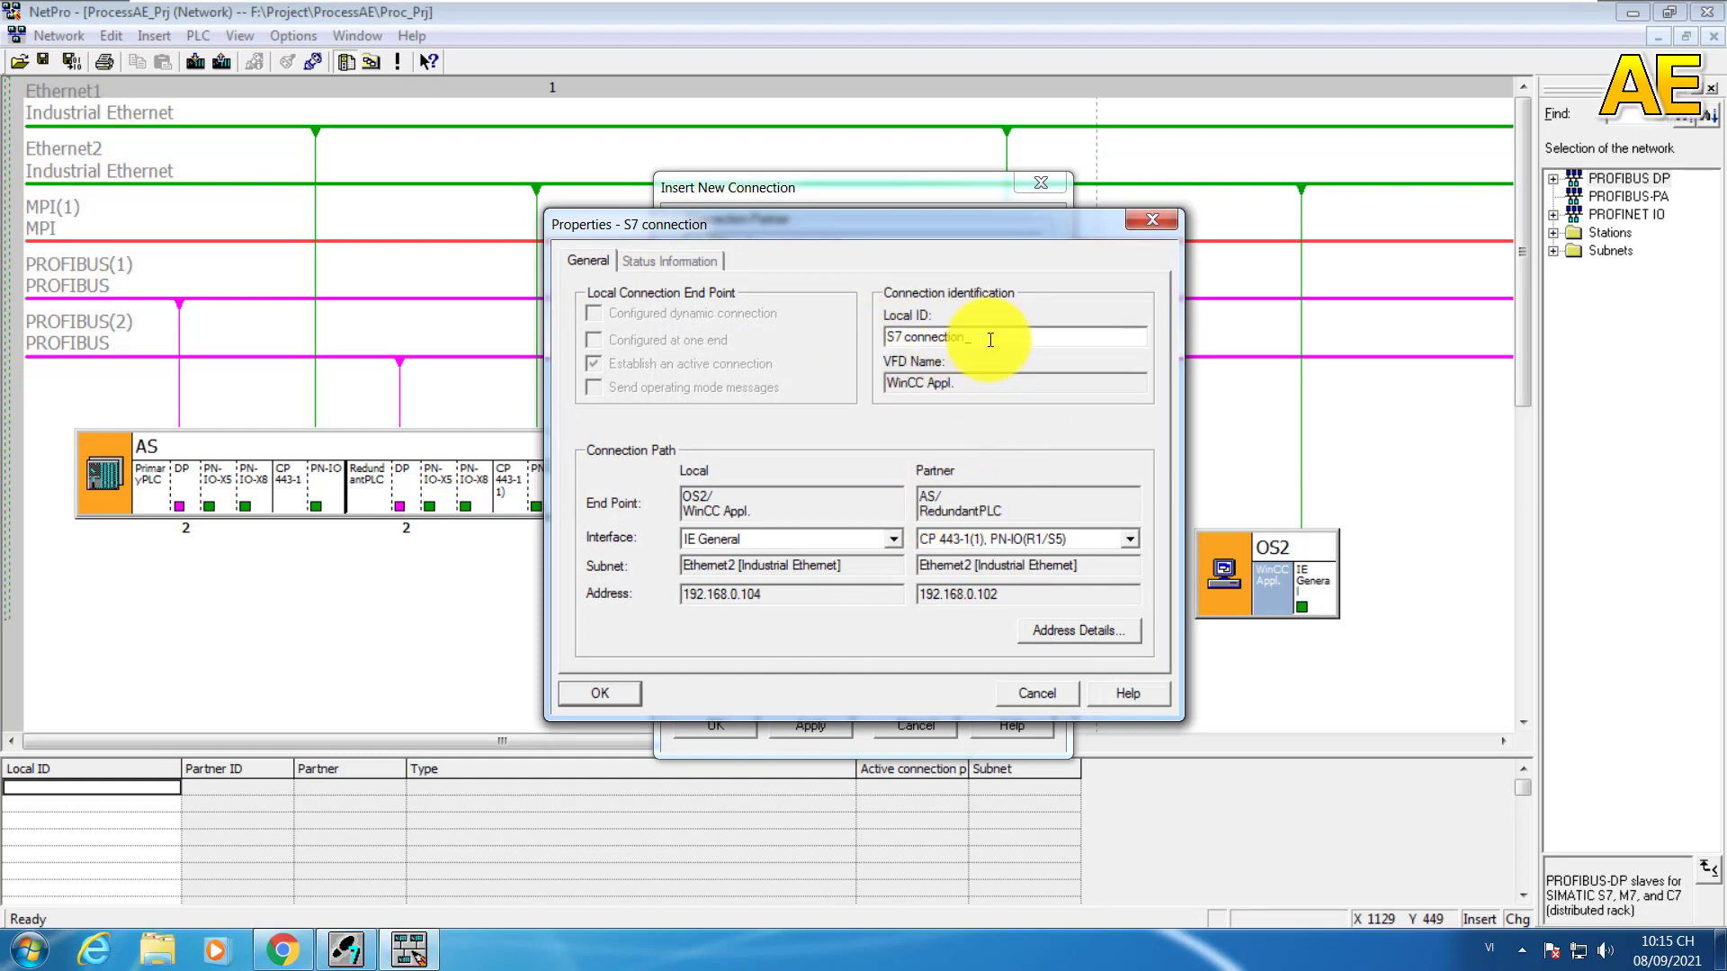
type("2")
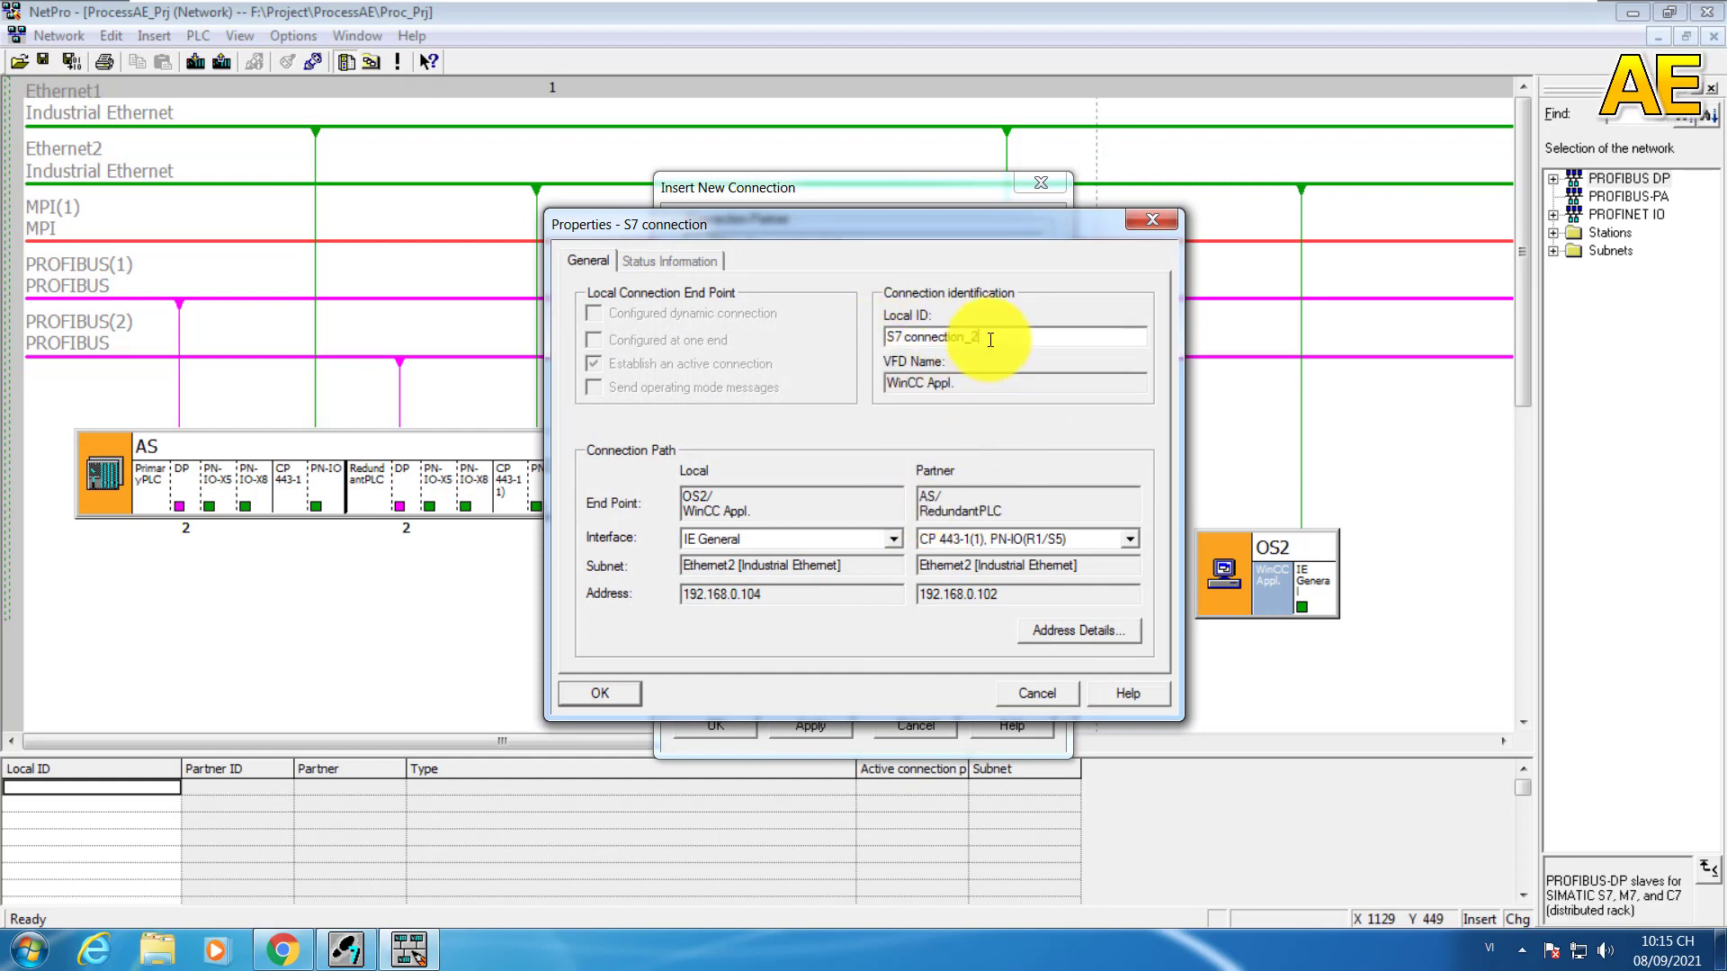
left_click(602, 692)
left_click(699, 721)
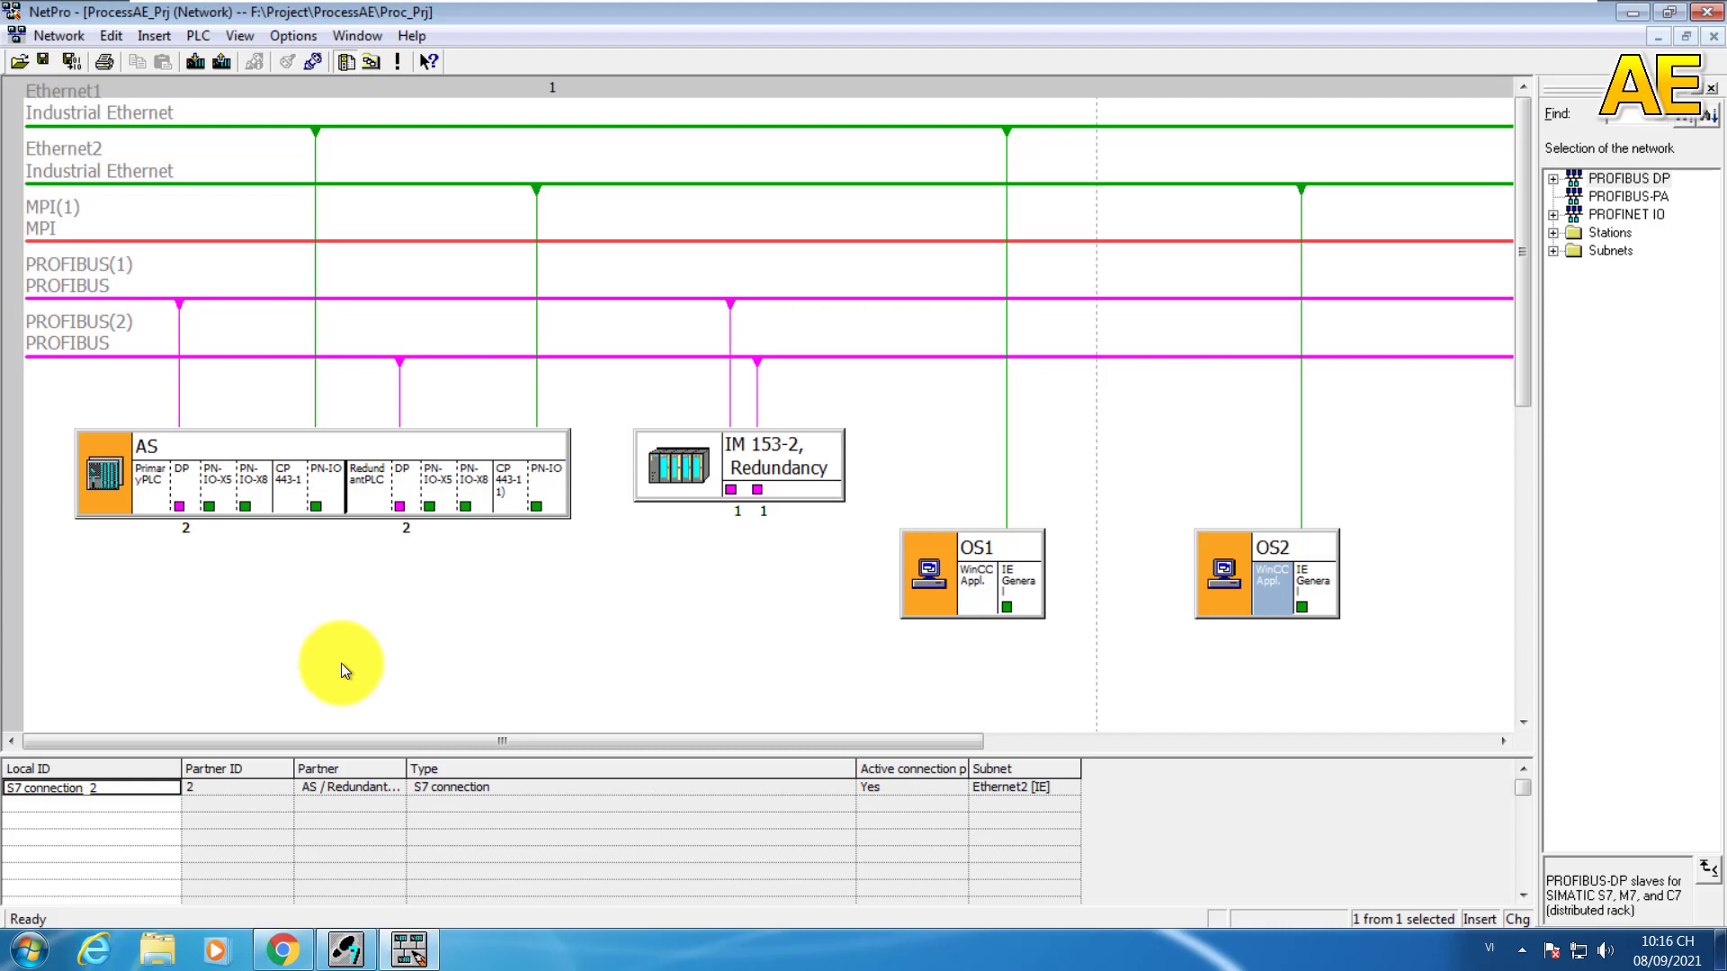
Step: Save and compile only the network changes, dismiss the consistency results, and close NetPro
left_click(77, 63)
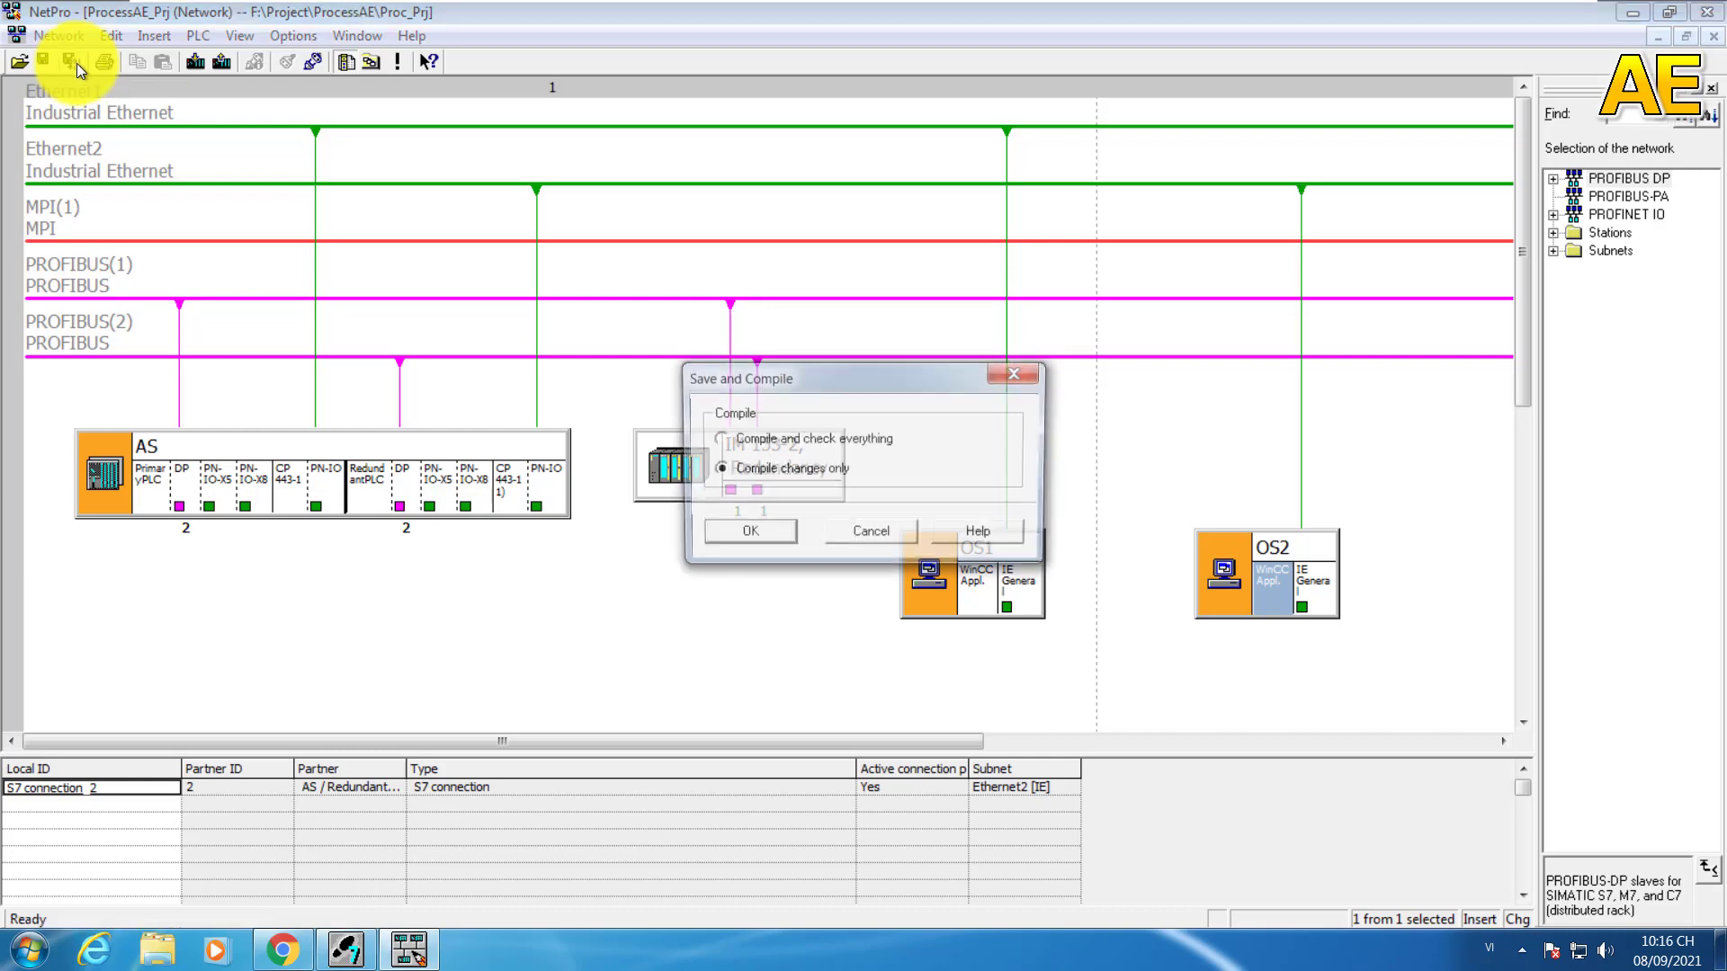
left_click(754, 534)
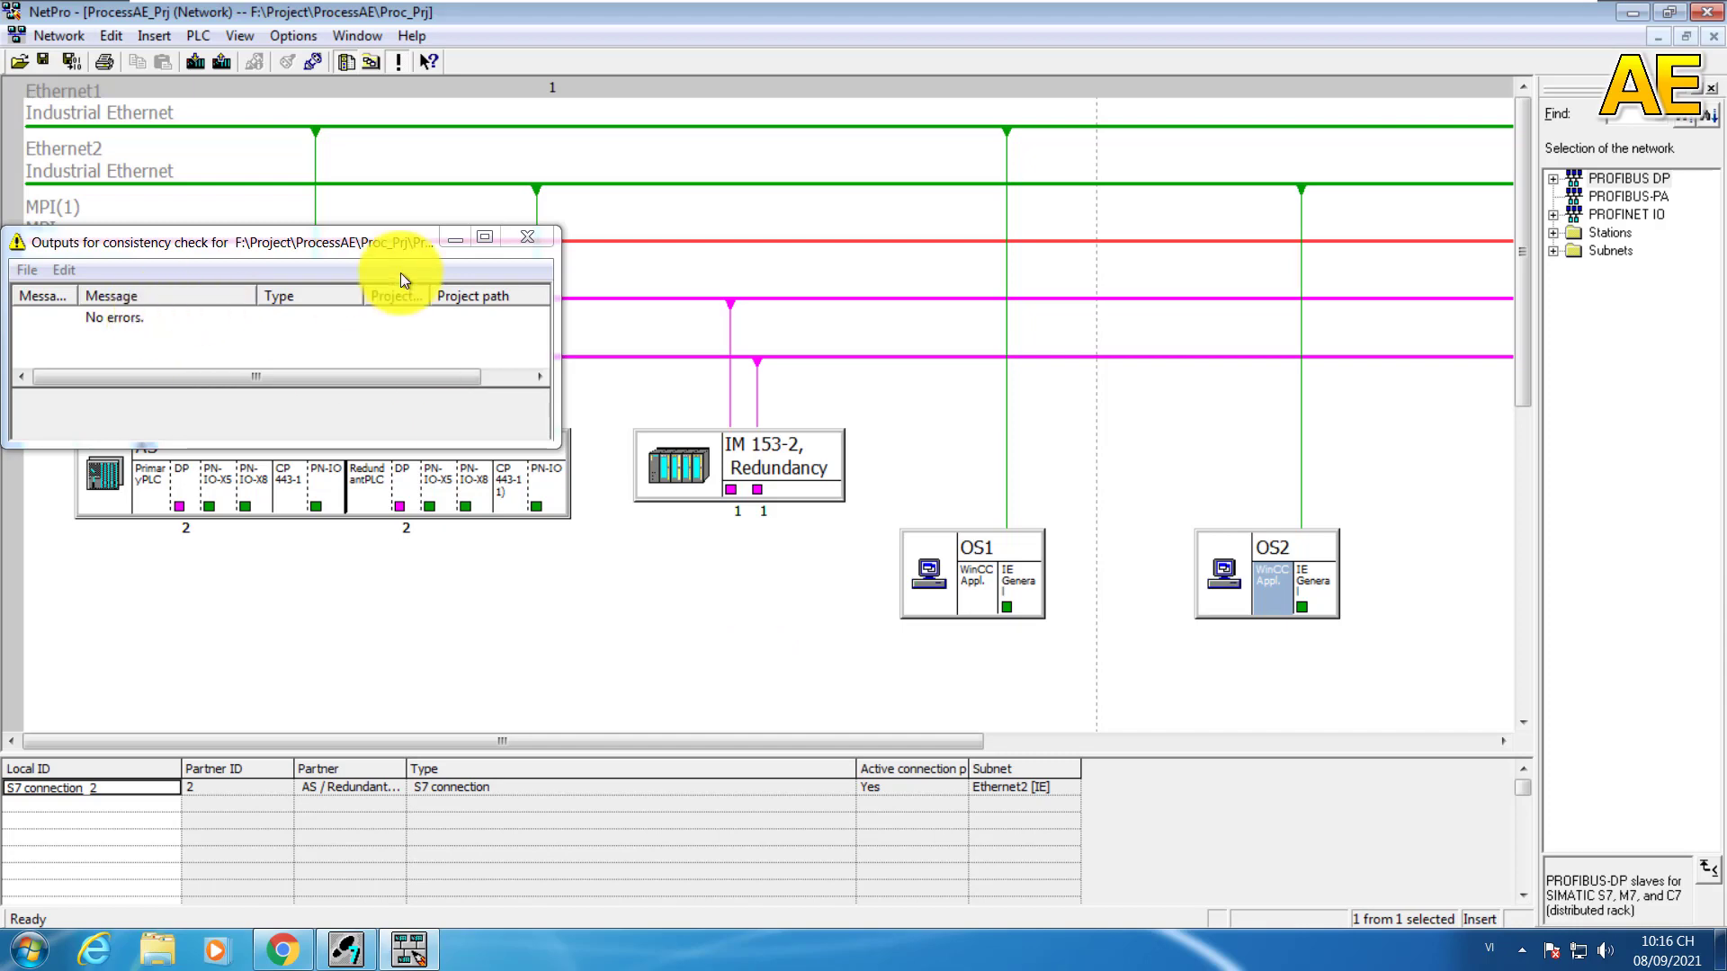
left_click(518, 243)
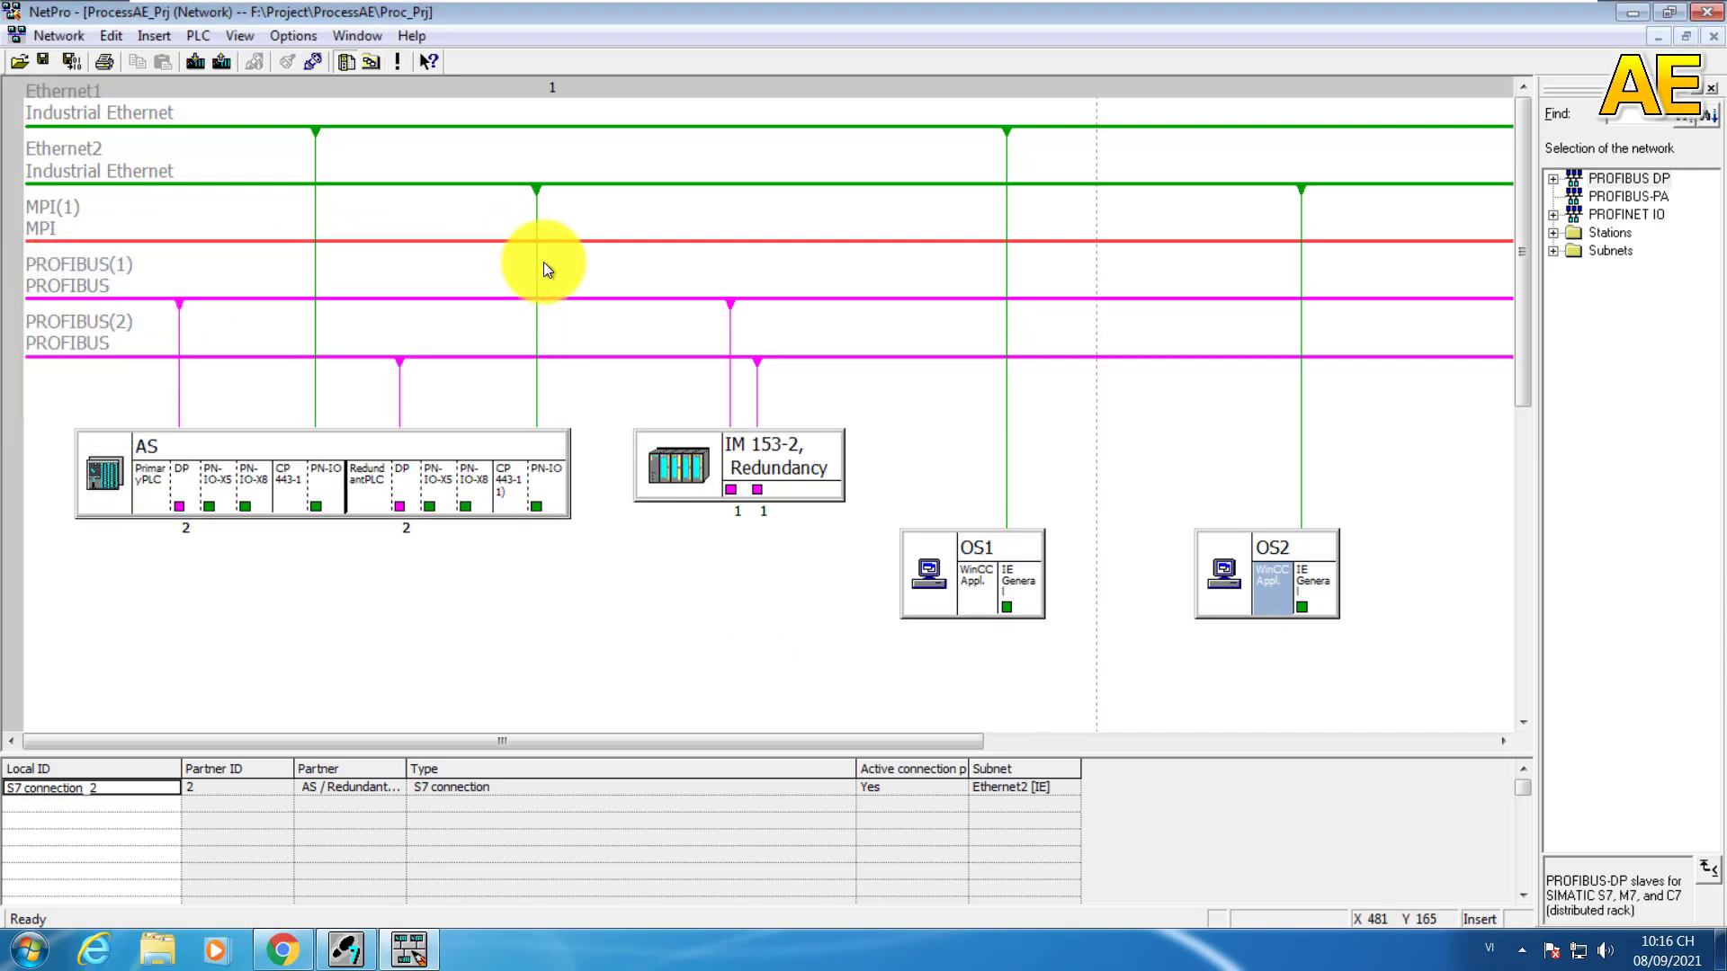
left_click(1704, 13)
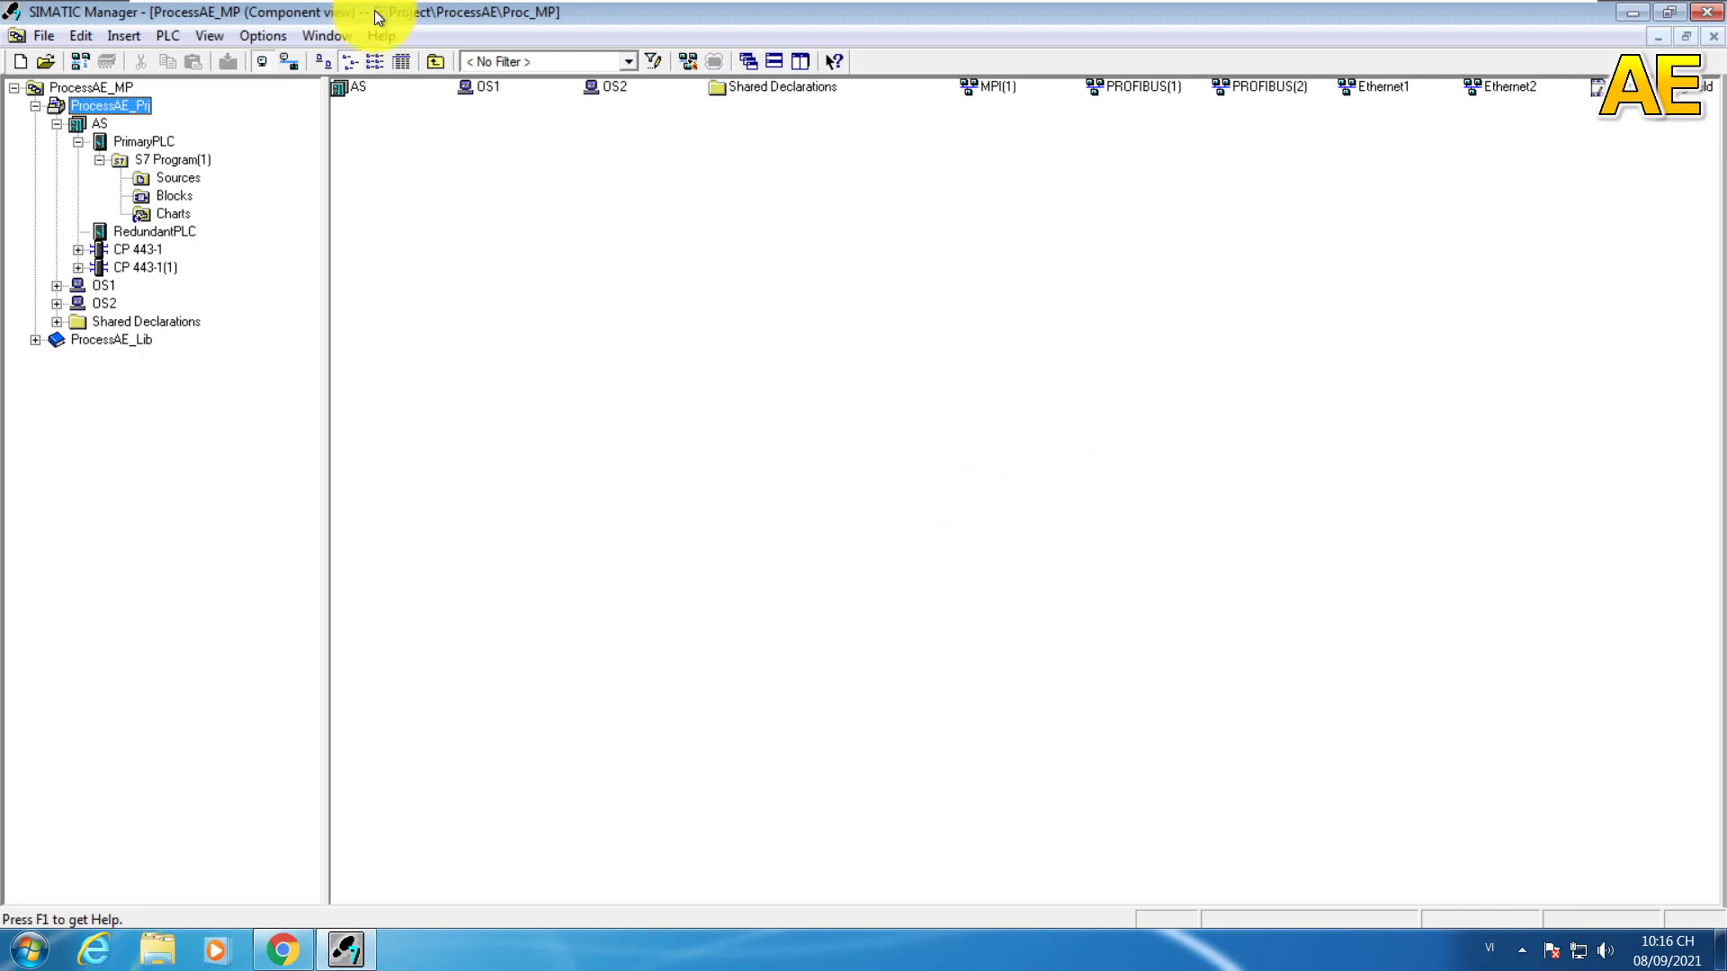
Step: Switch to the plant hierarchy view and rename Process cell(1) to Plant1
left_click(193, 31)
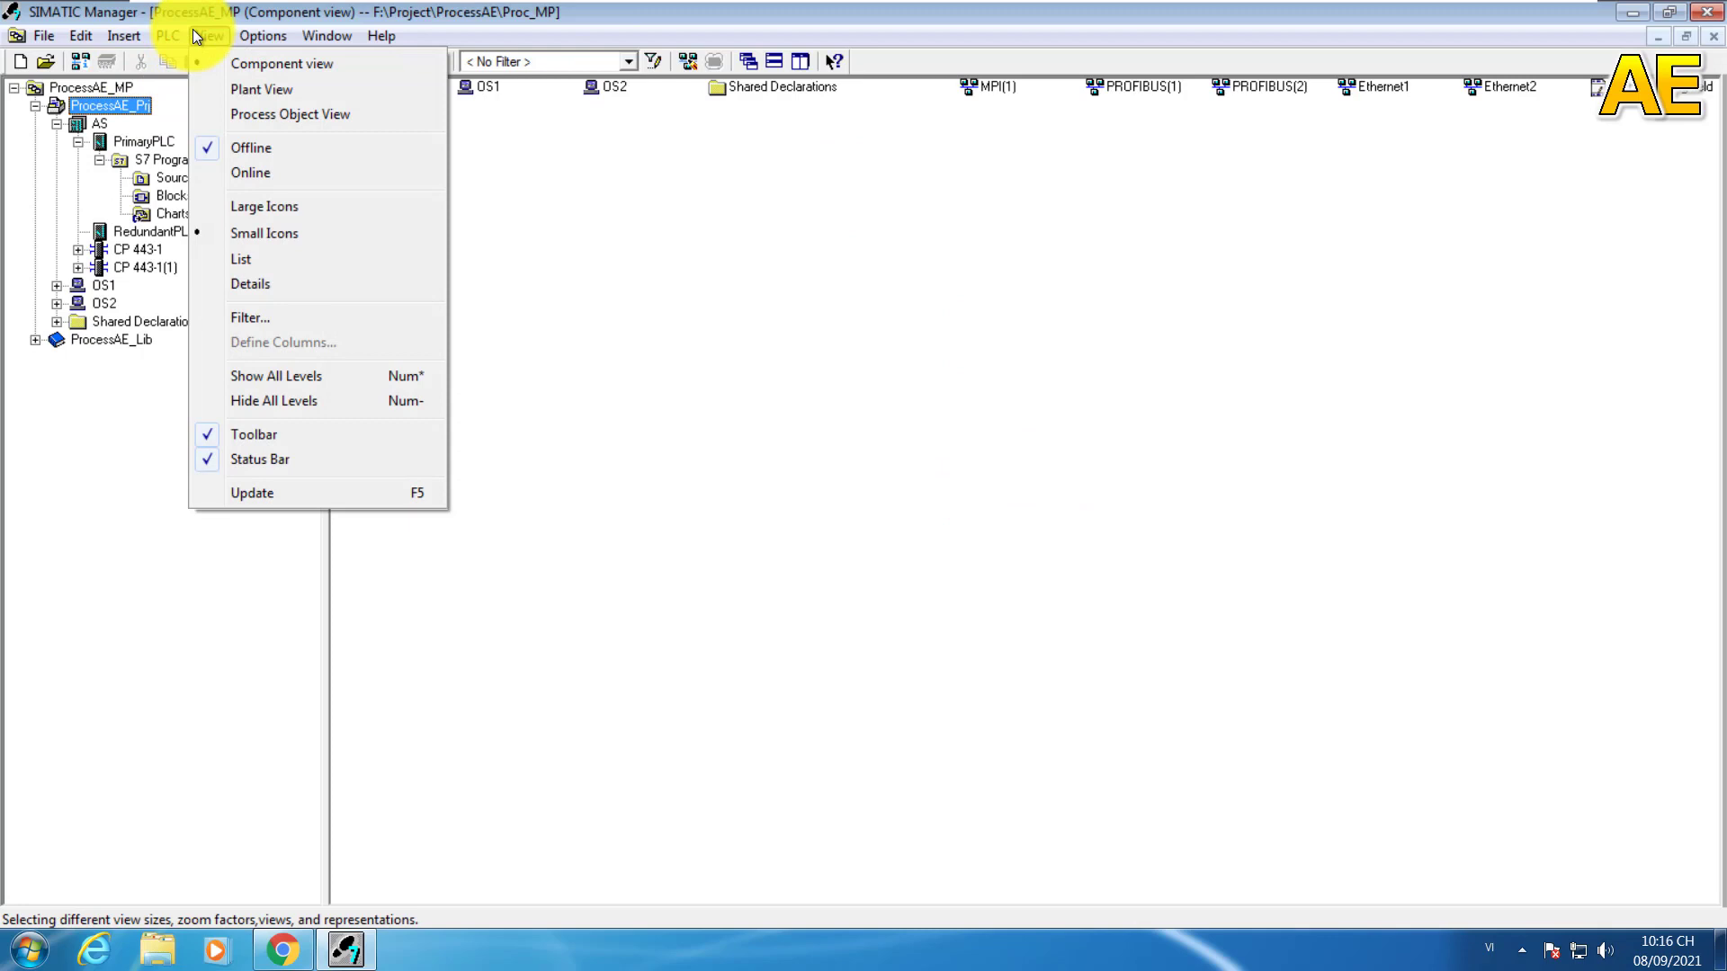
left_click(262, 83)
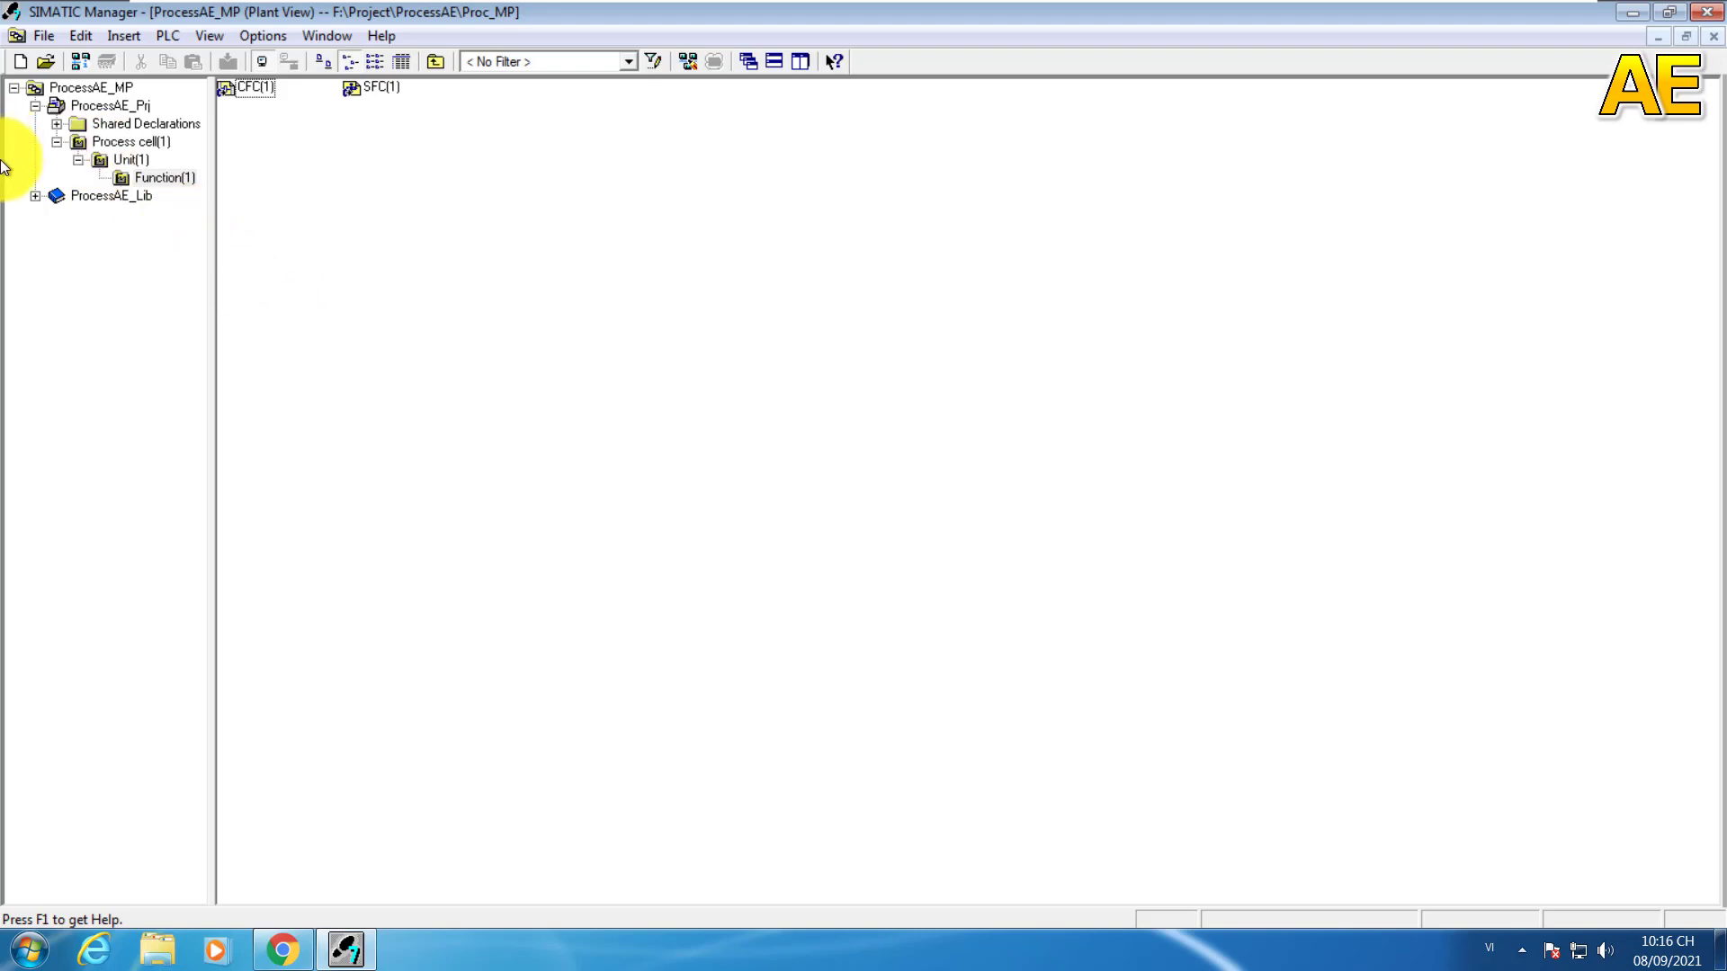
left_click(105, 145)
left_click(103, 141)
type("p")
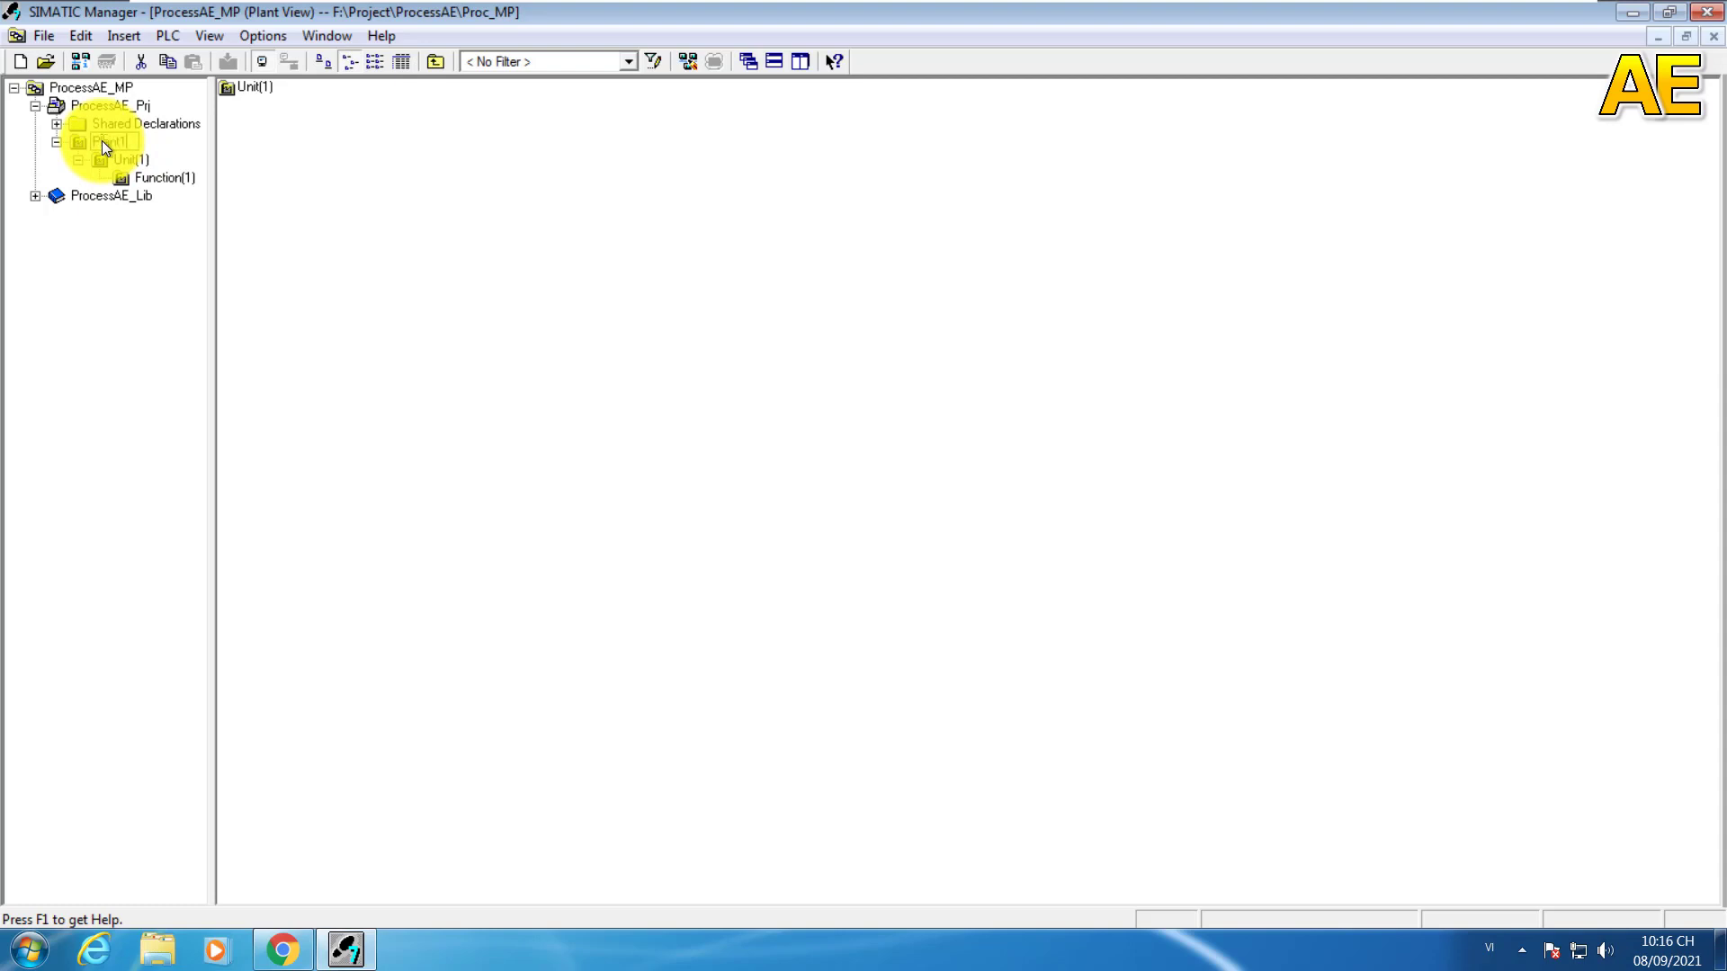
key("Return")
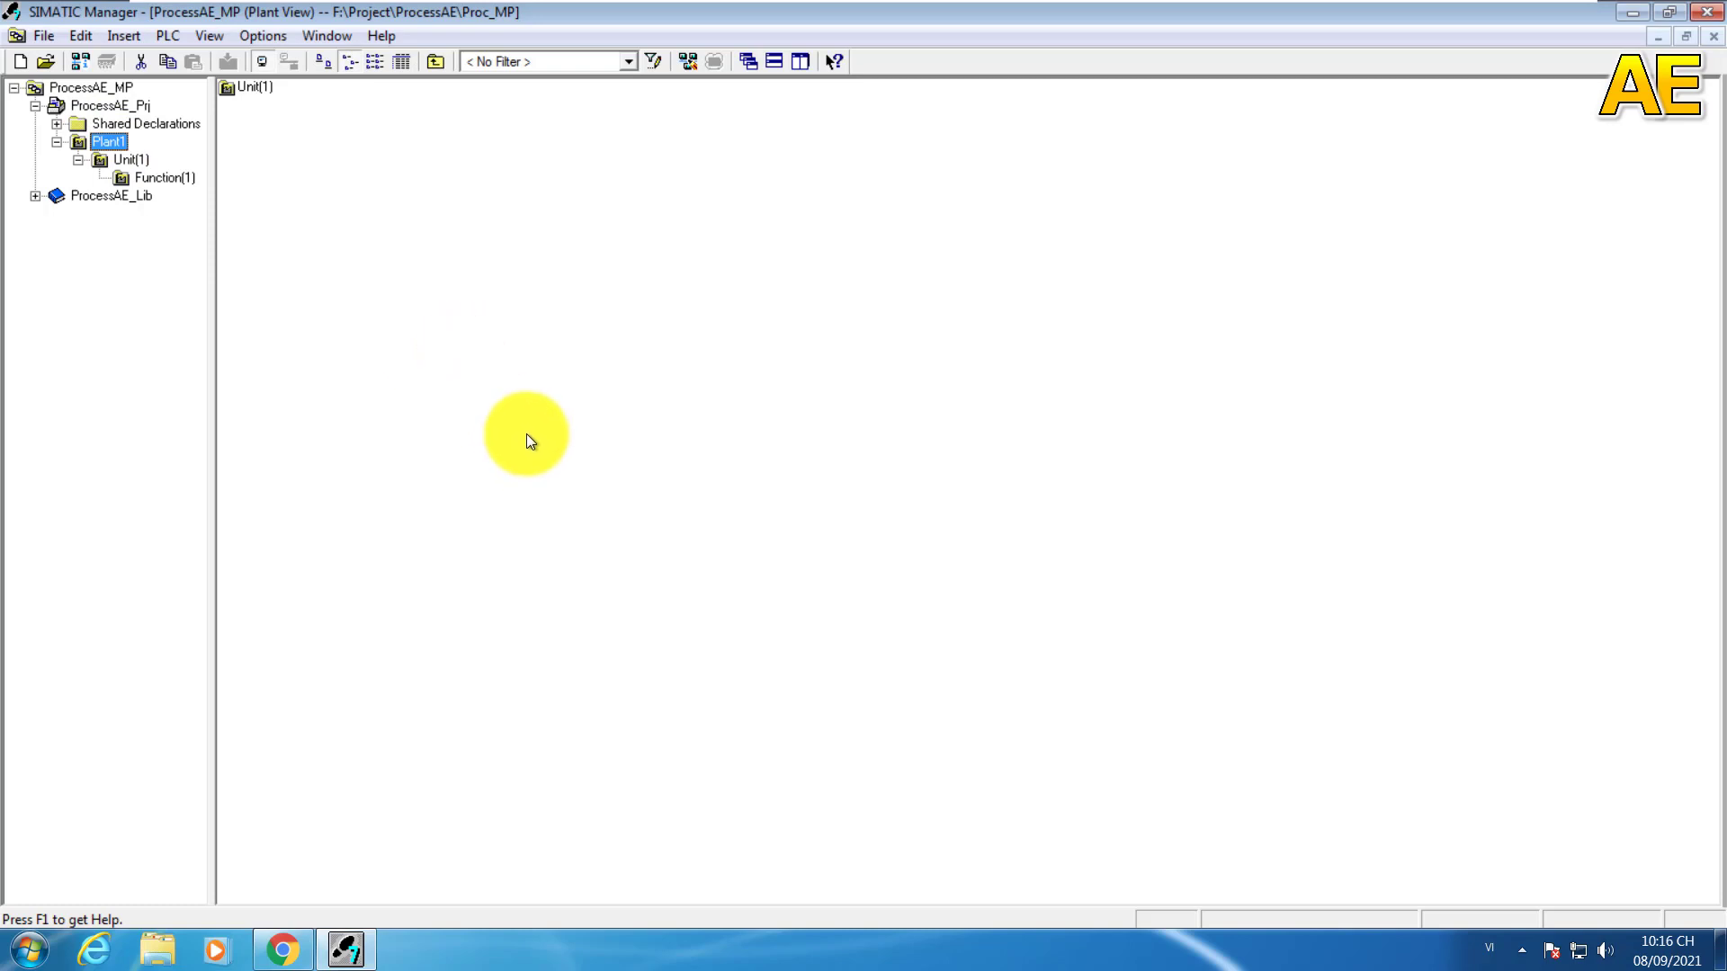
Step: Rename Unit(1) to Unit1 and Function(1) to Valve1
left_click(131, 160)
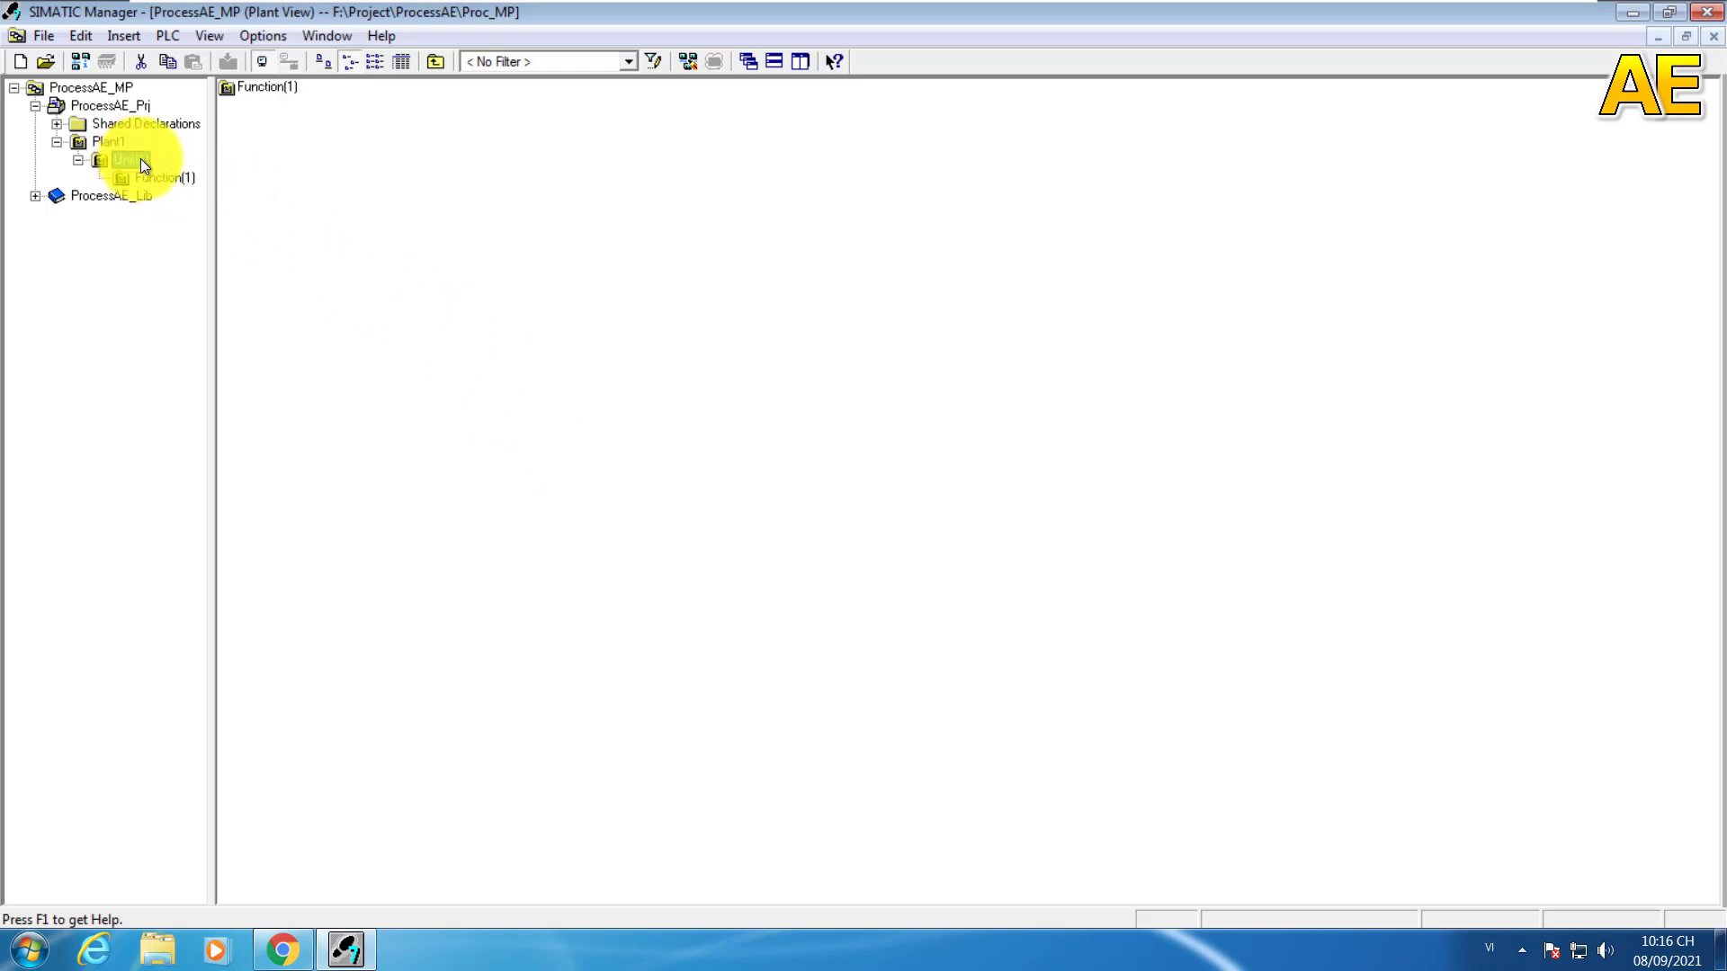
left_click(141, 159)
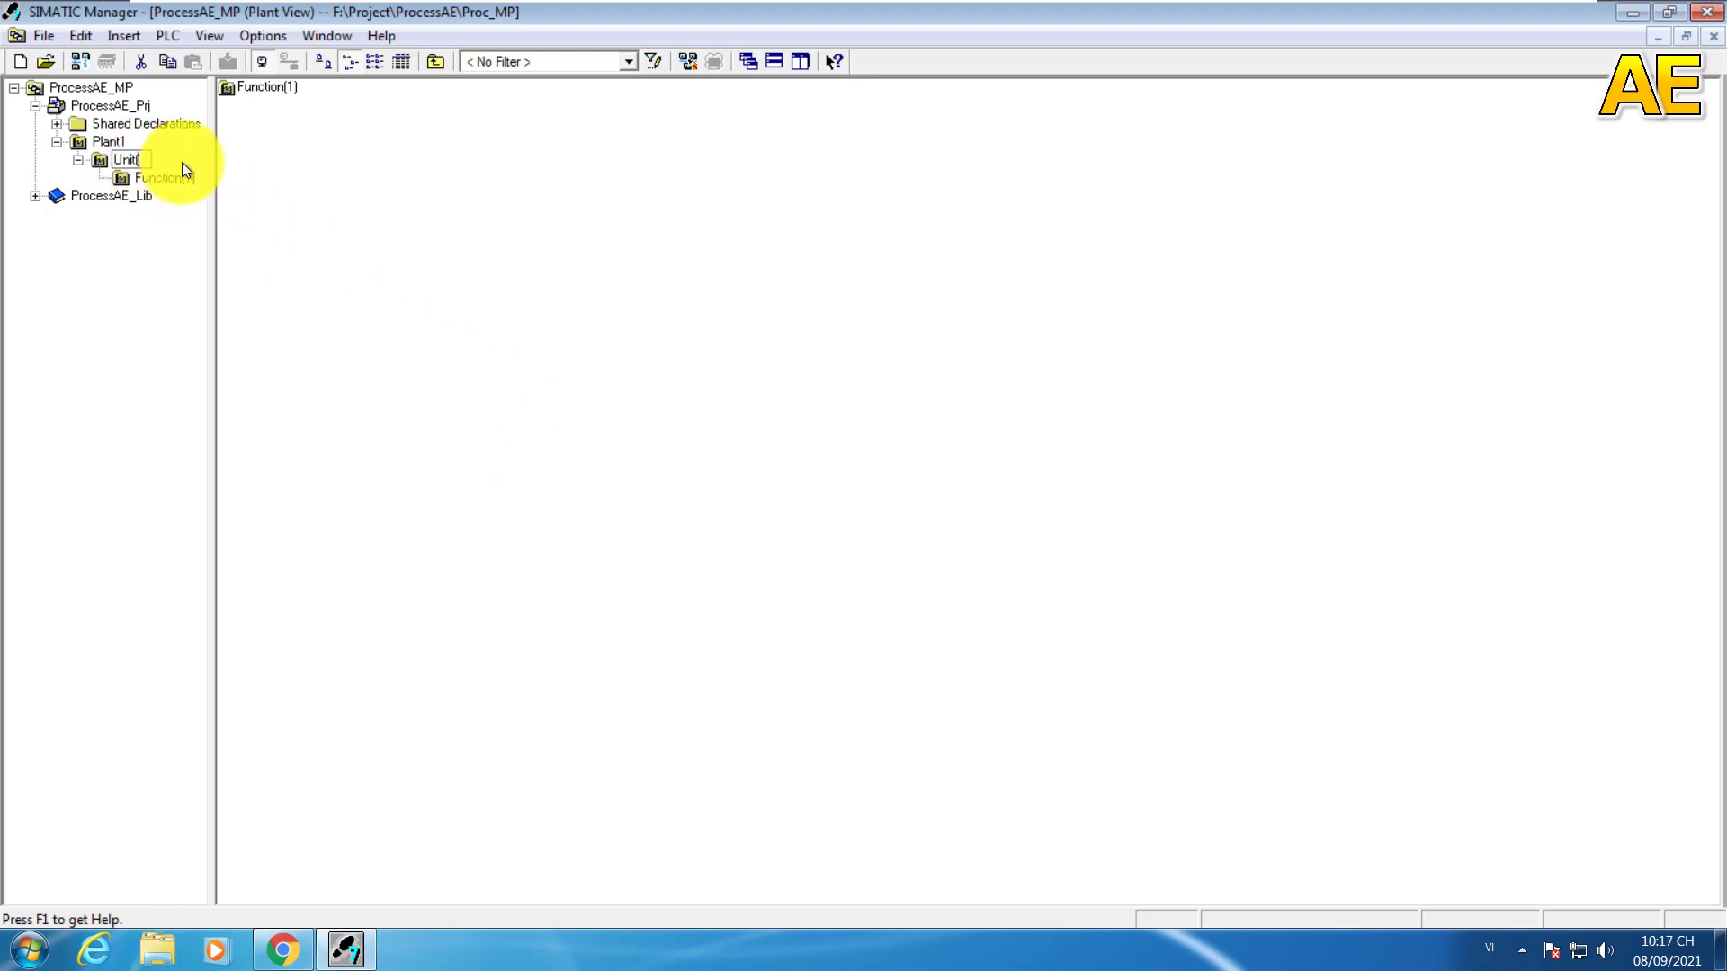
type("Unit1")
left_click(167, 178)
left_click(176, 177)
type("Valve")
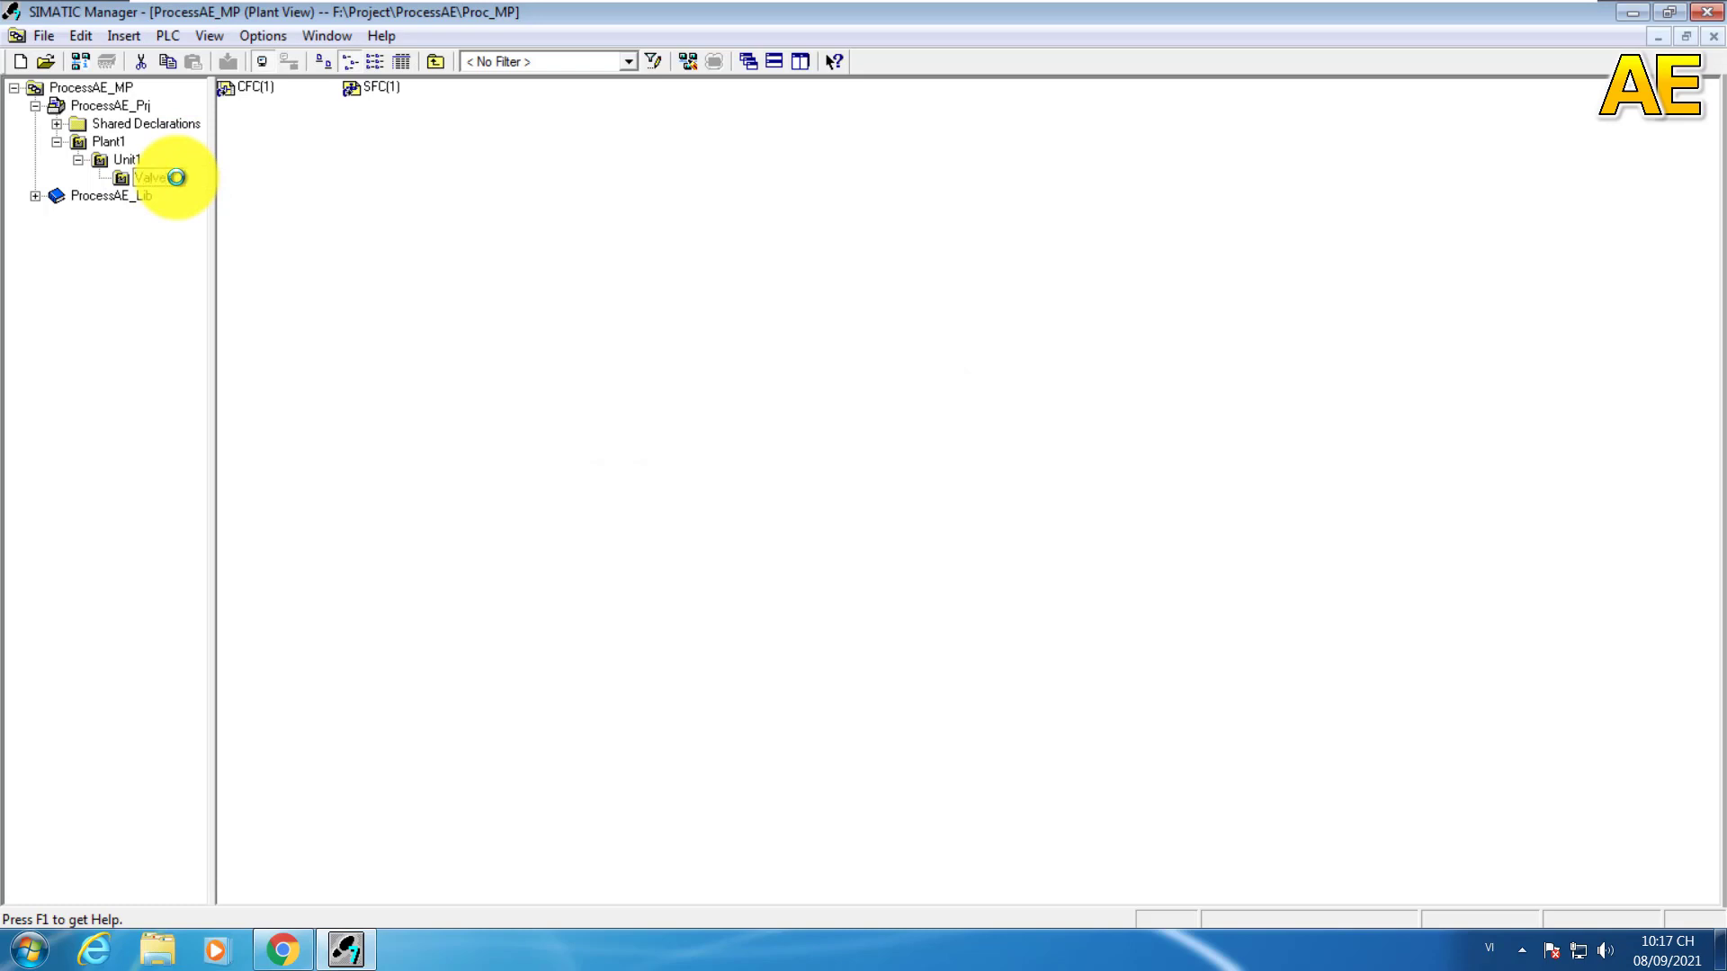
type("1")
key("Return")
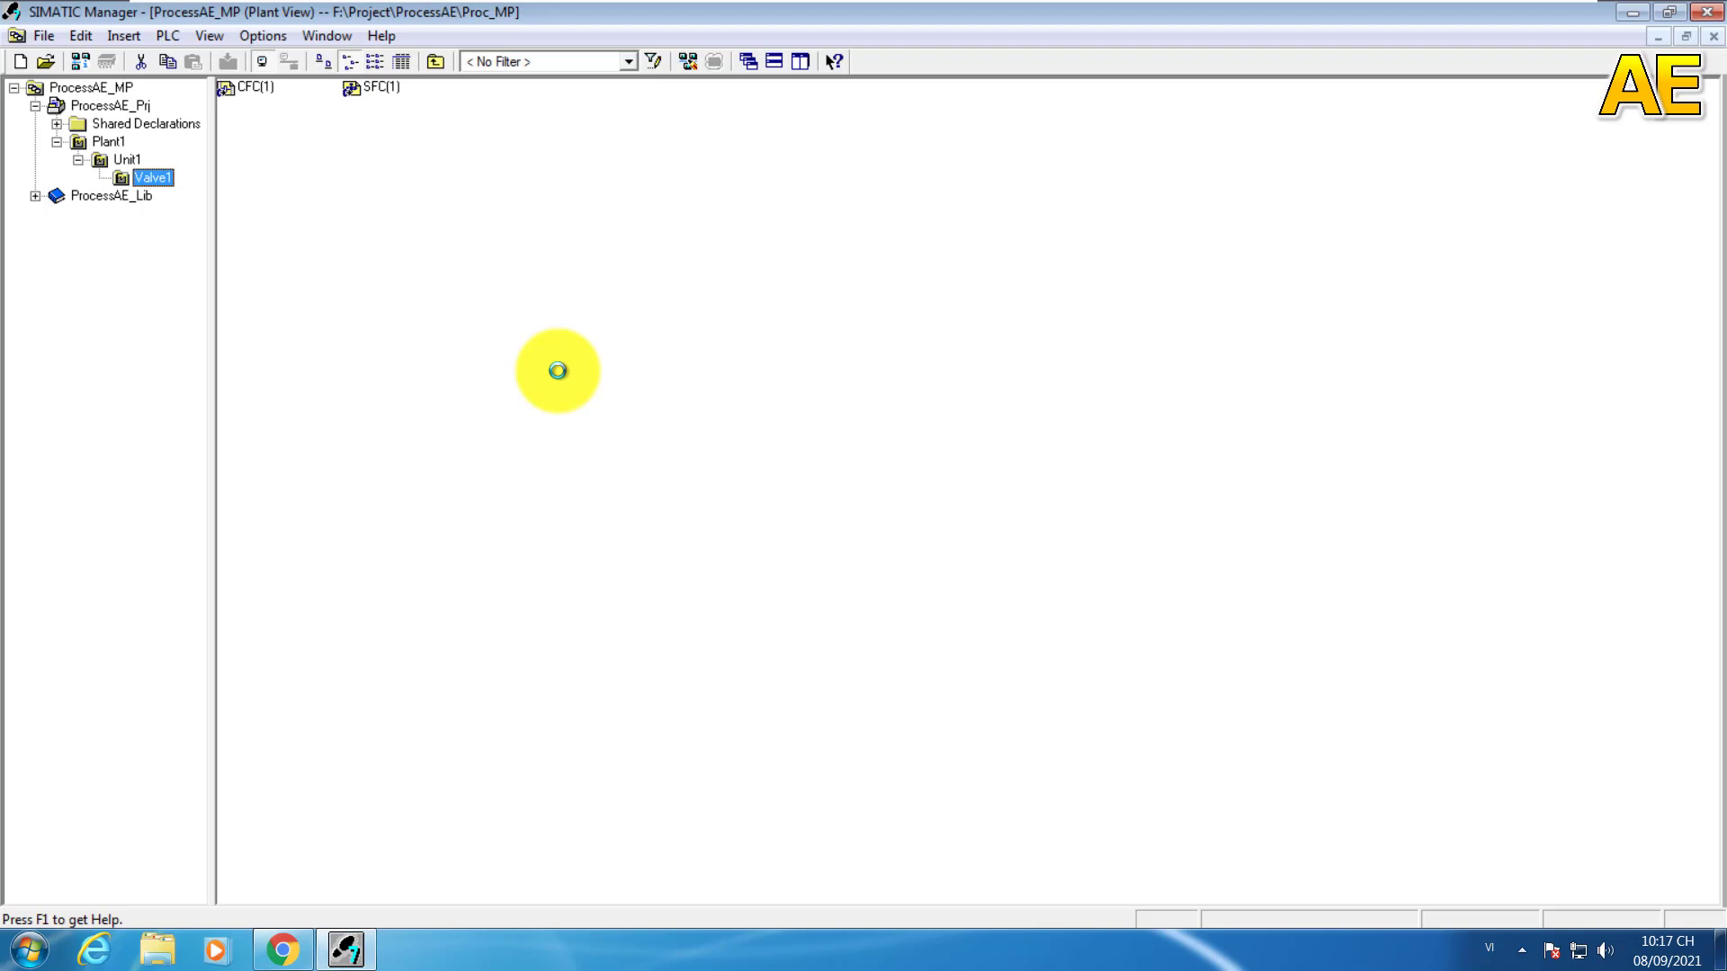
Step: Select Plant1 to display its single Unit1 folder
left_click(107, 141)
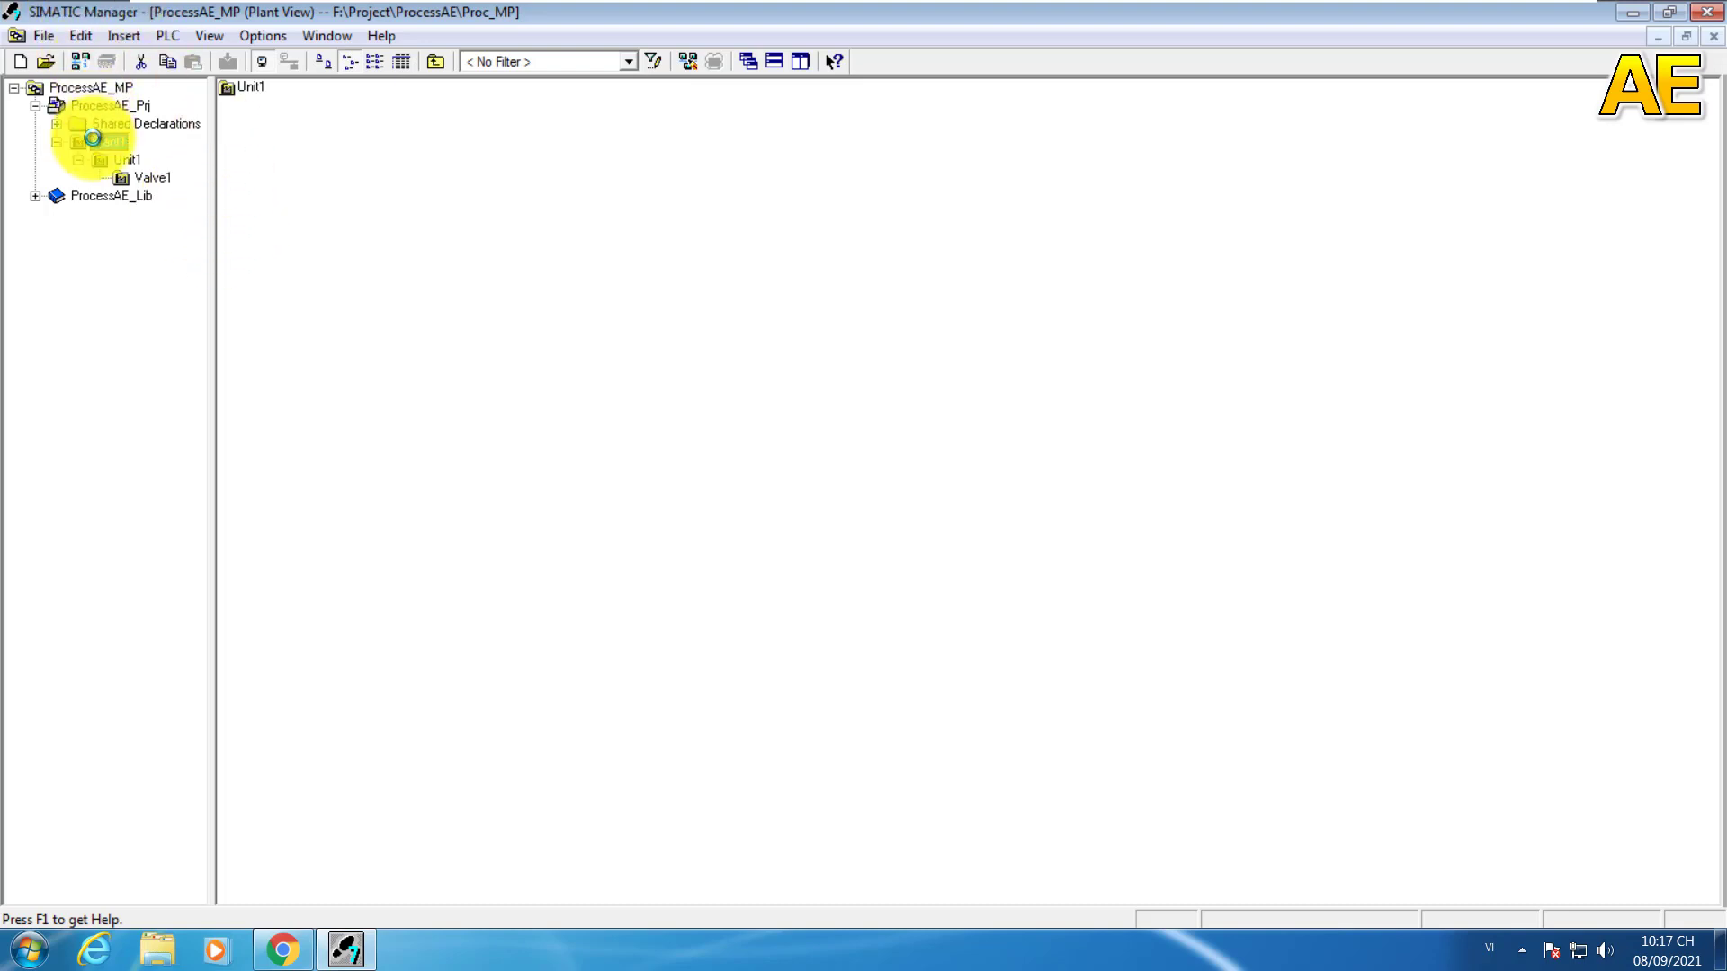
Step: Assign Plant1 to AS\PrimaryPLC\S7 Program(1)\Charts and OS1\WinCC Appl.\OS(3) in its properties
right_click(93, 139)
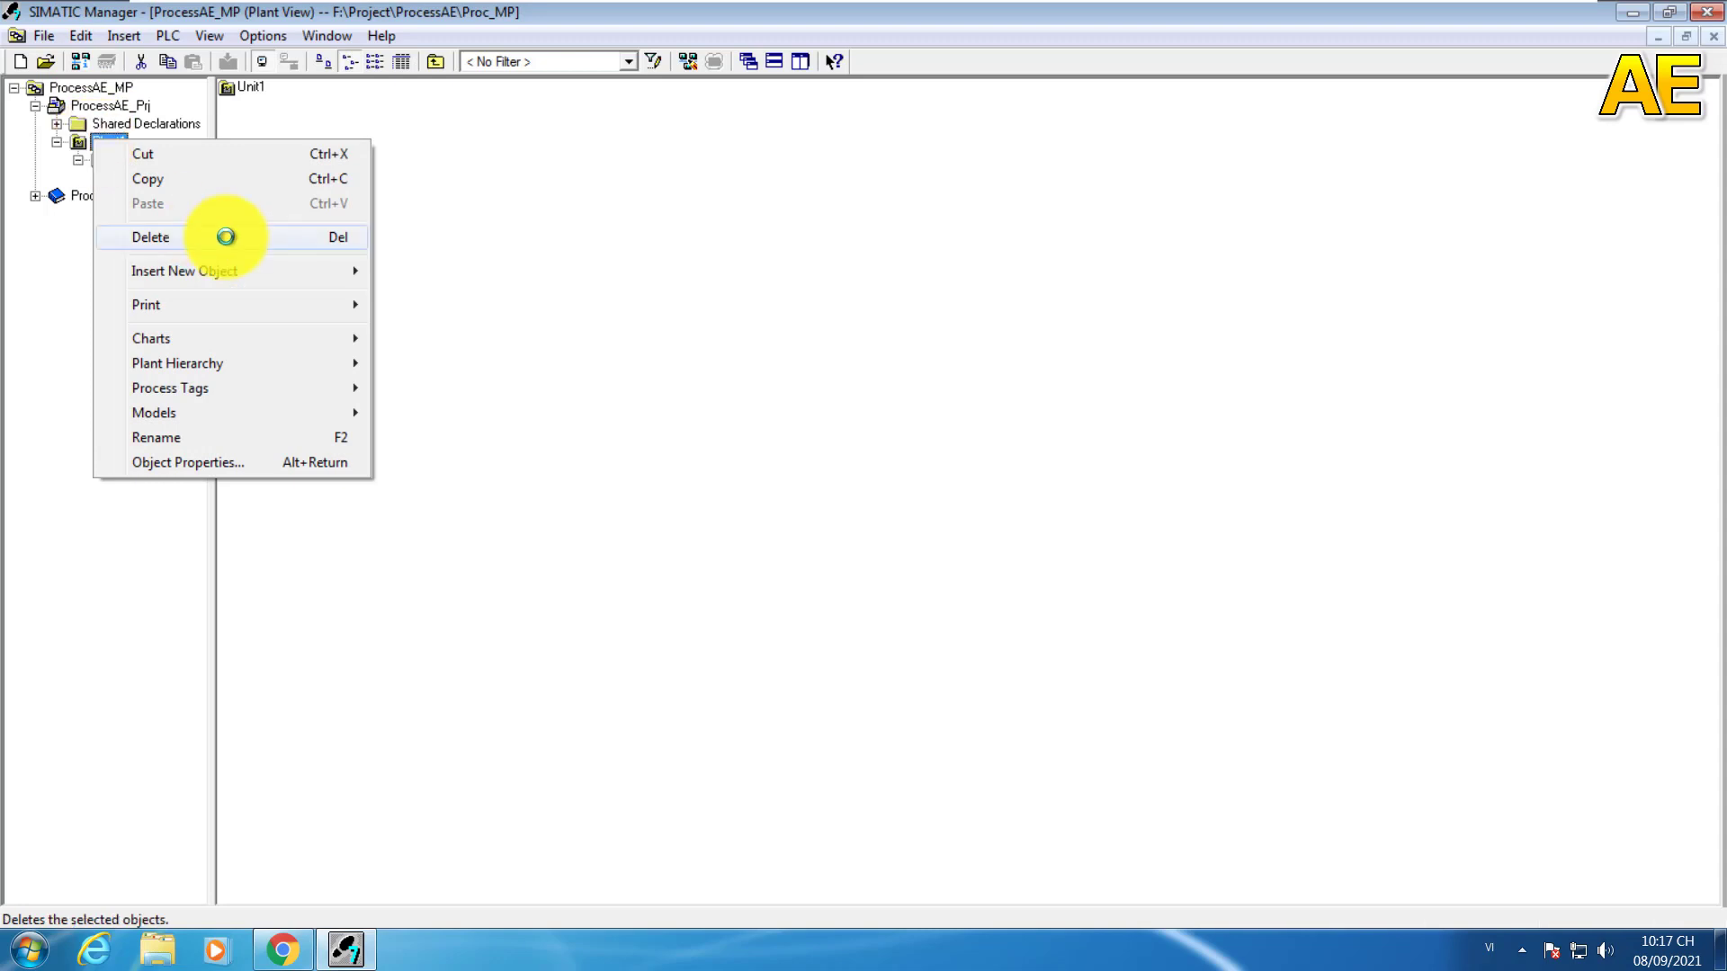
left_click(232, 461)
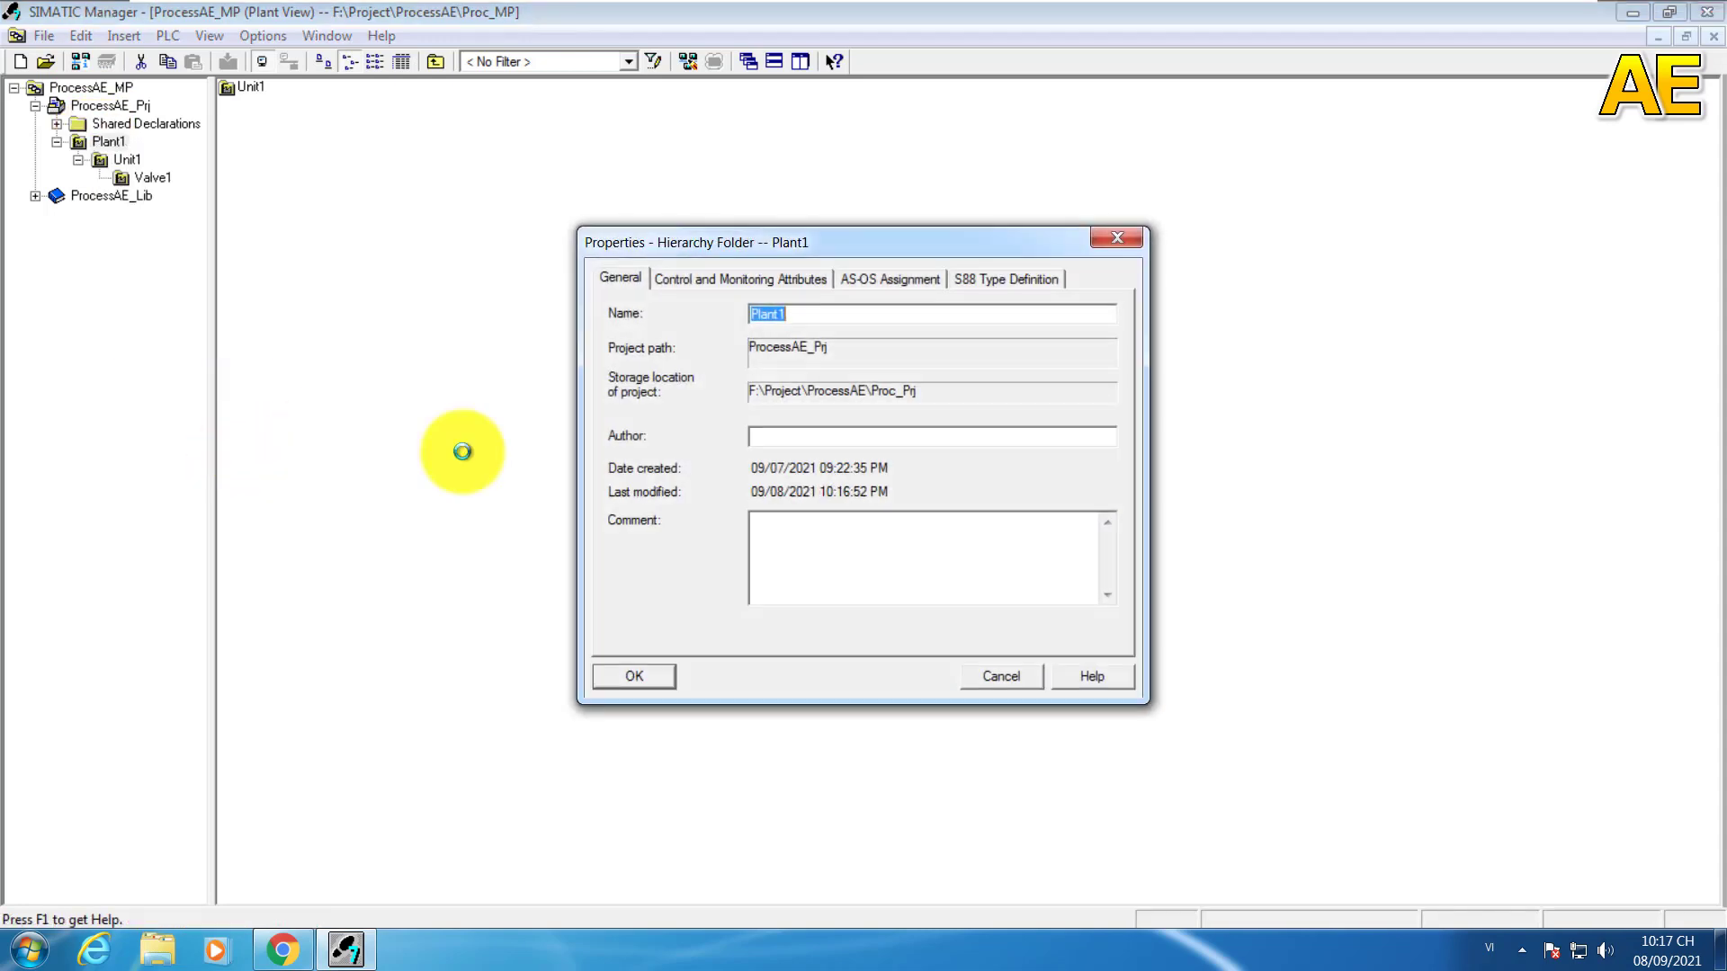
left_click(873, 277)
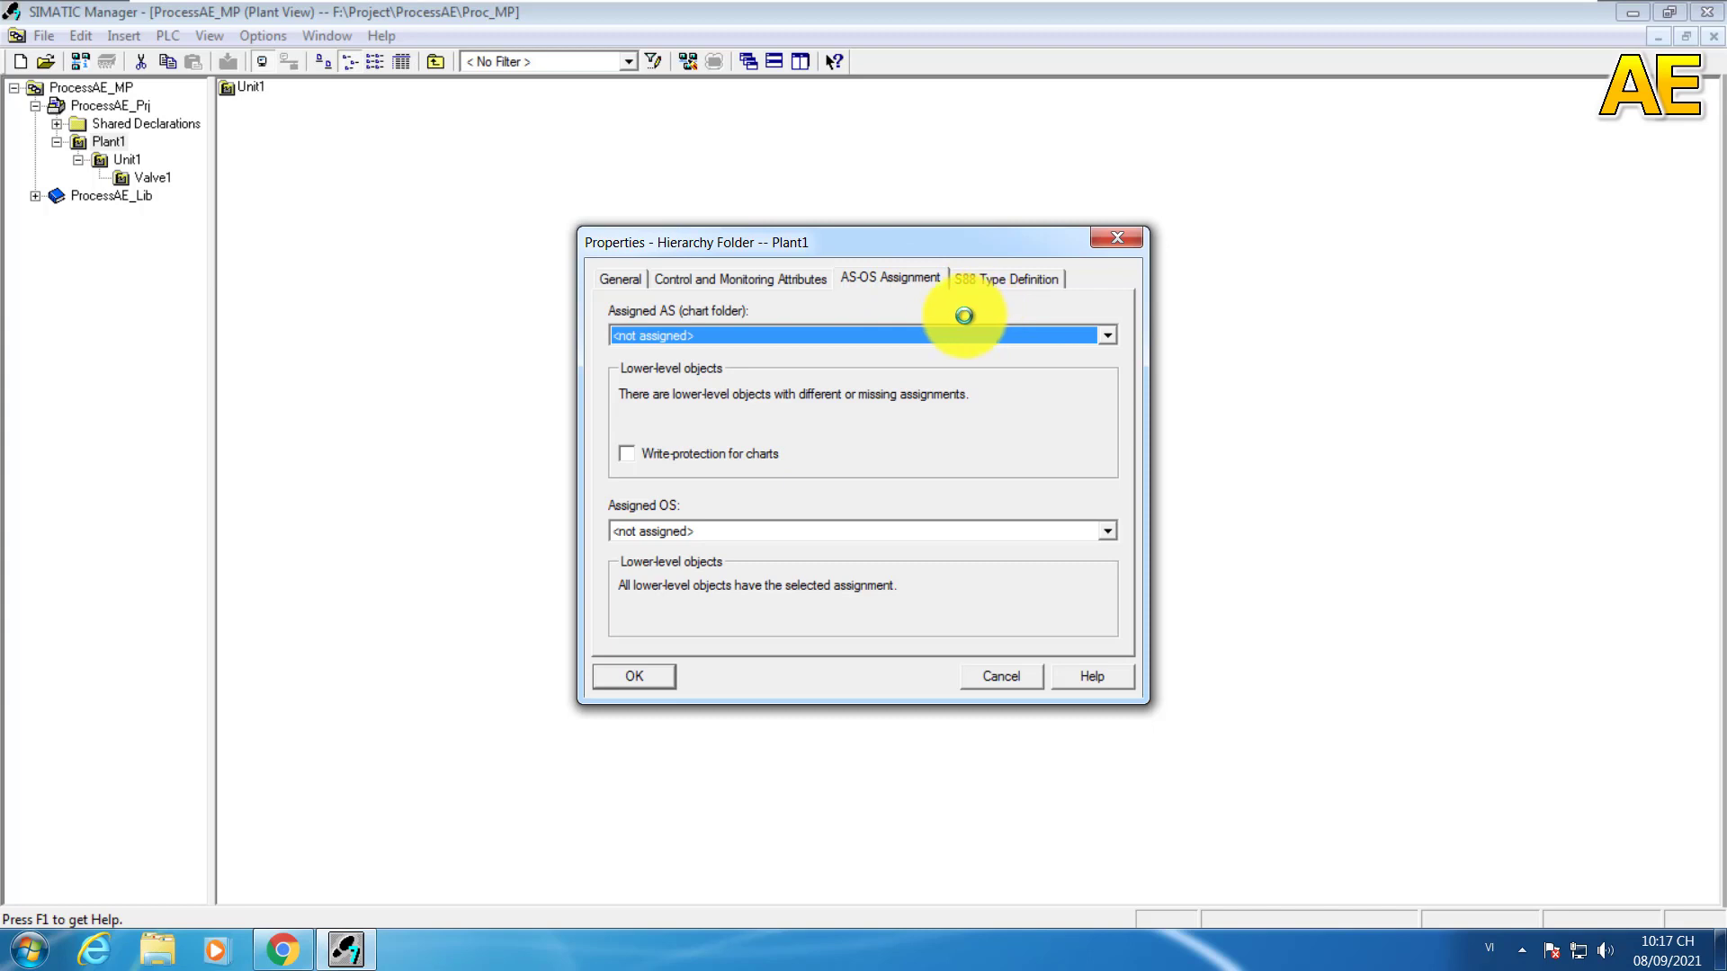
left_click(873, 335)
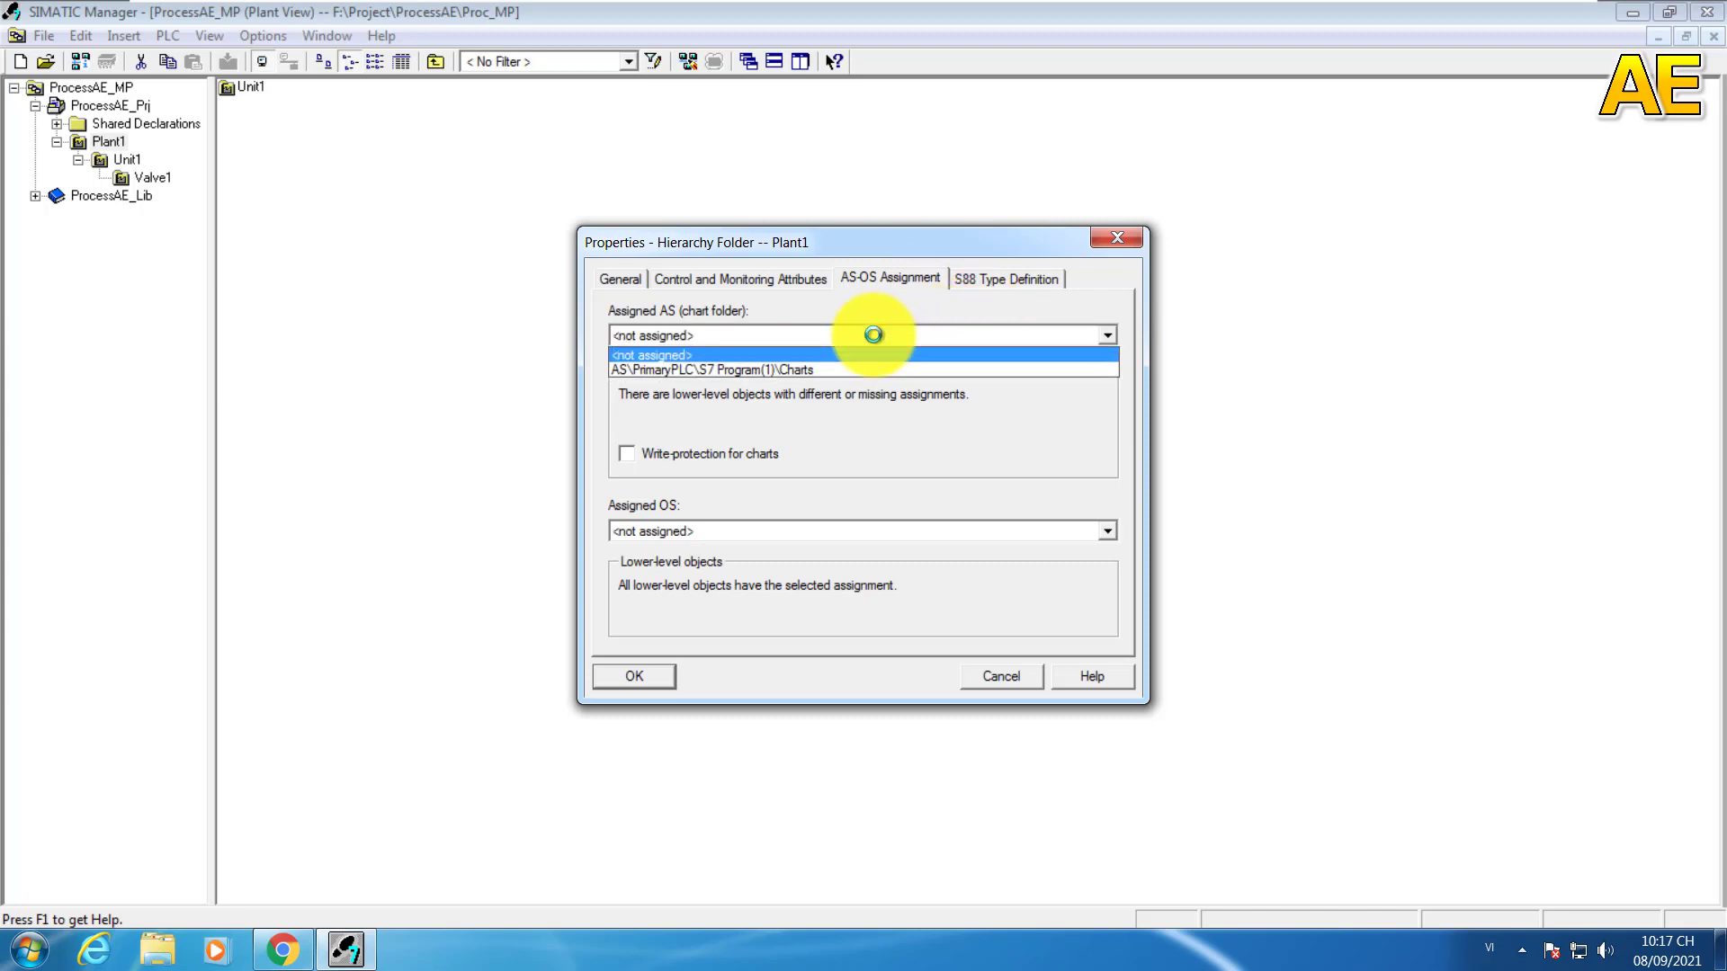
left_click(724, 369)
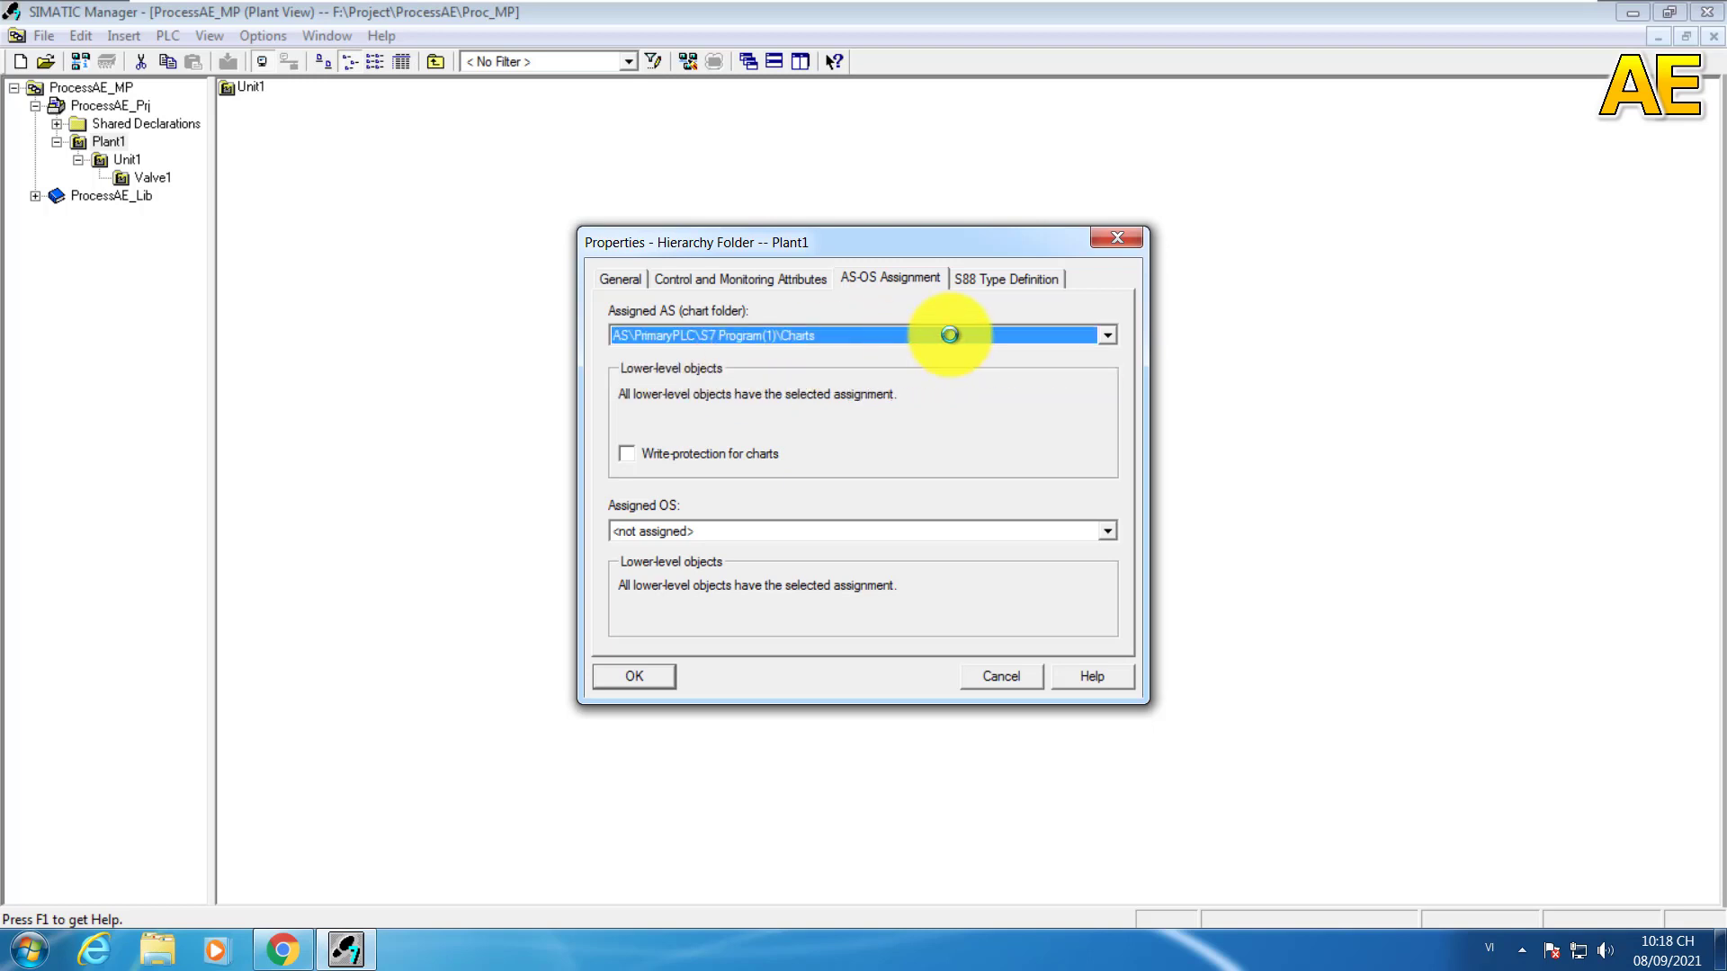
left_click(821, 536)
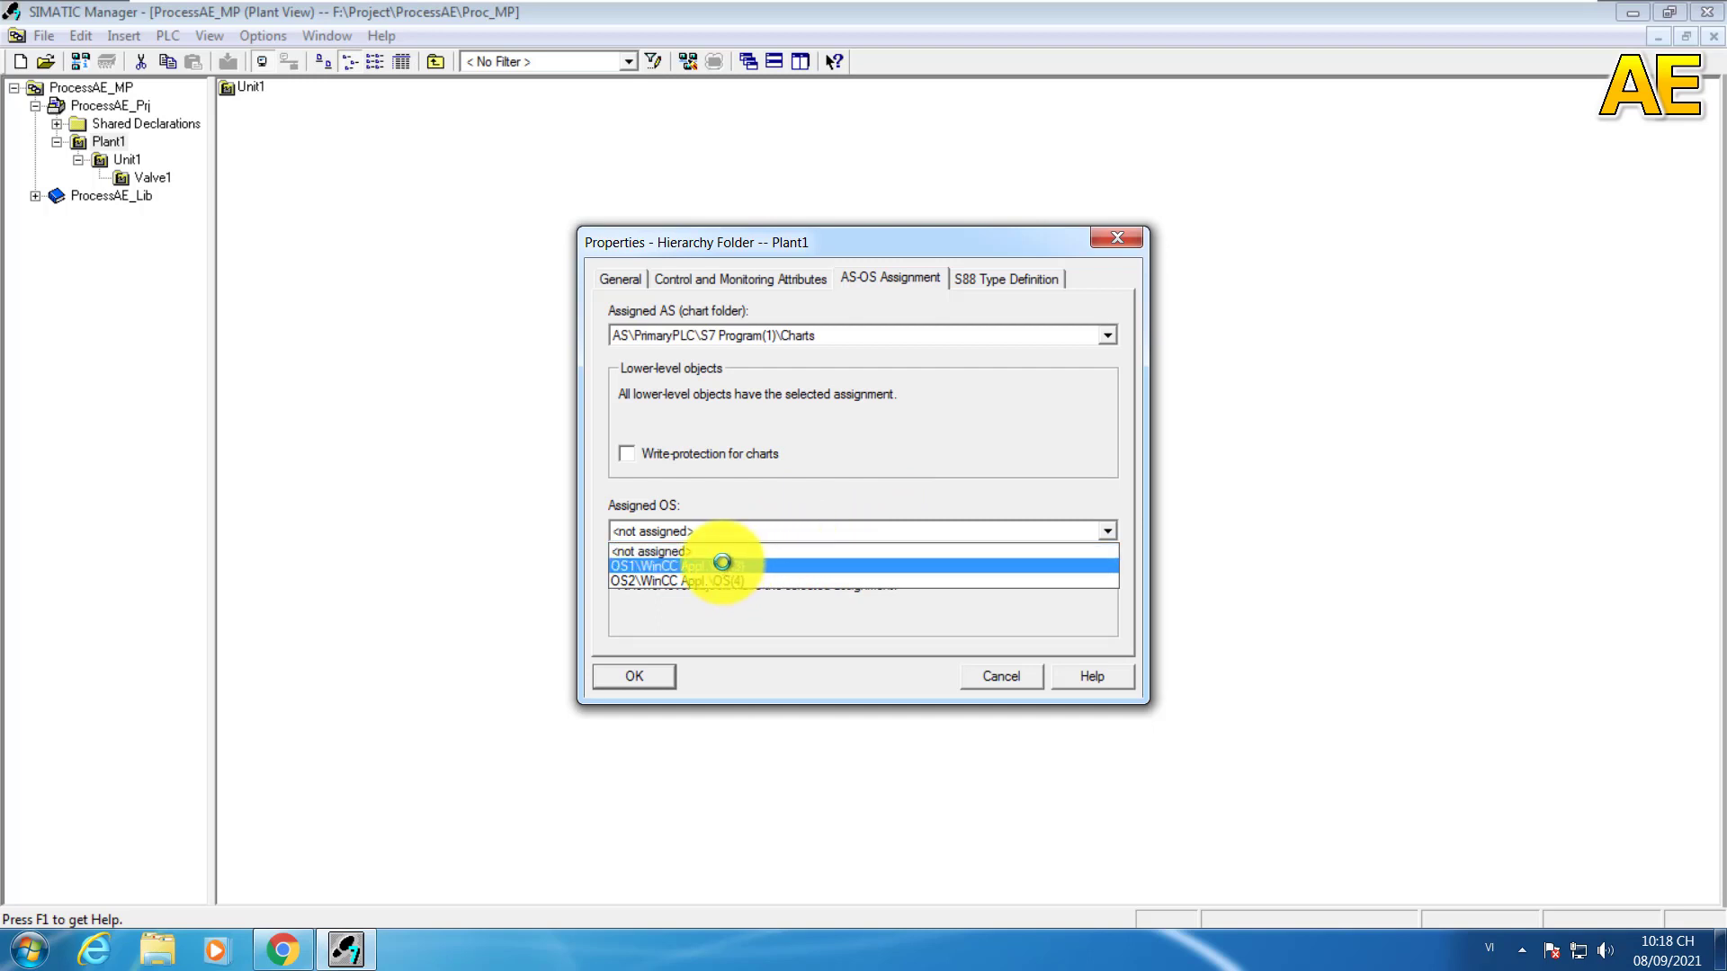
left_click(720, 565)
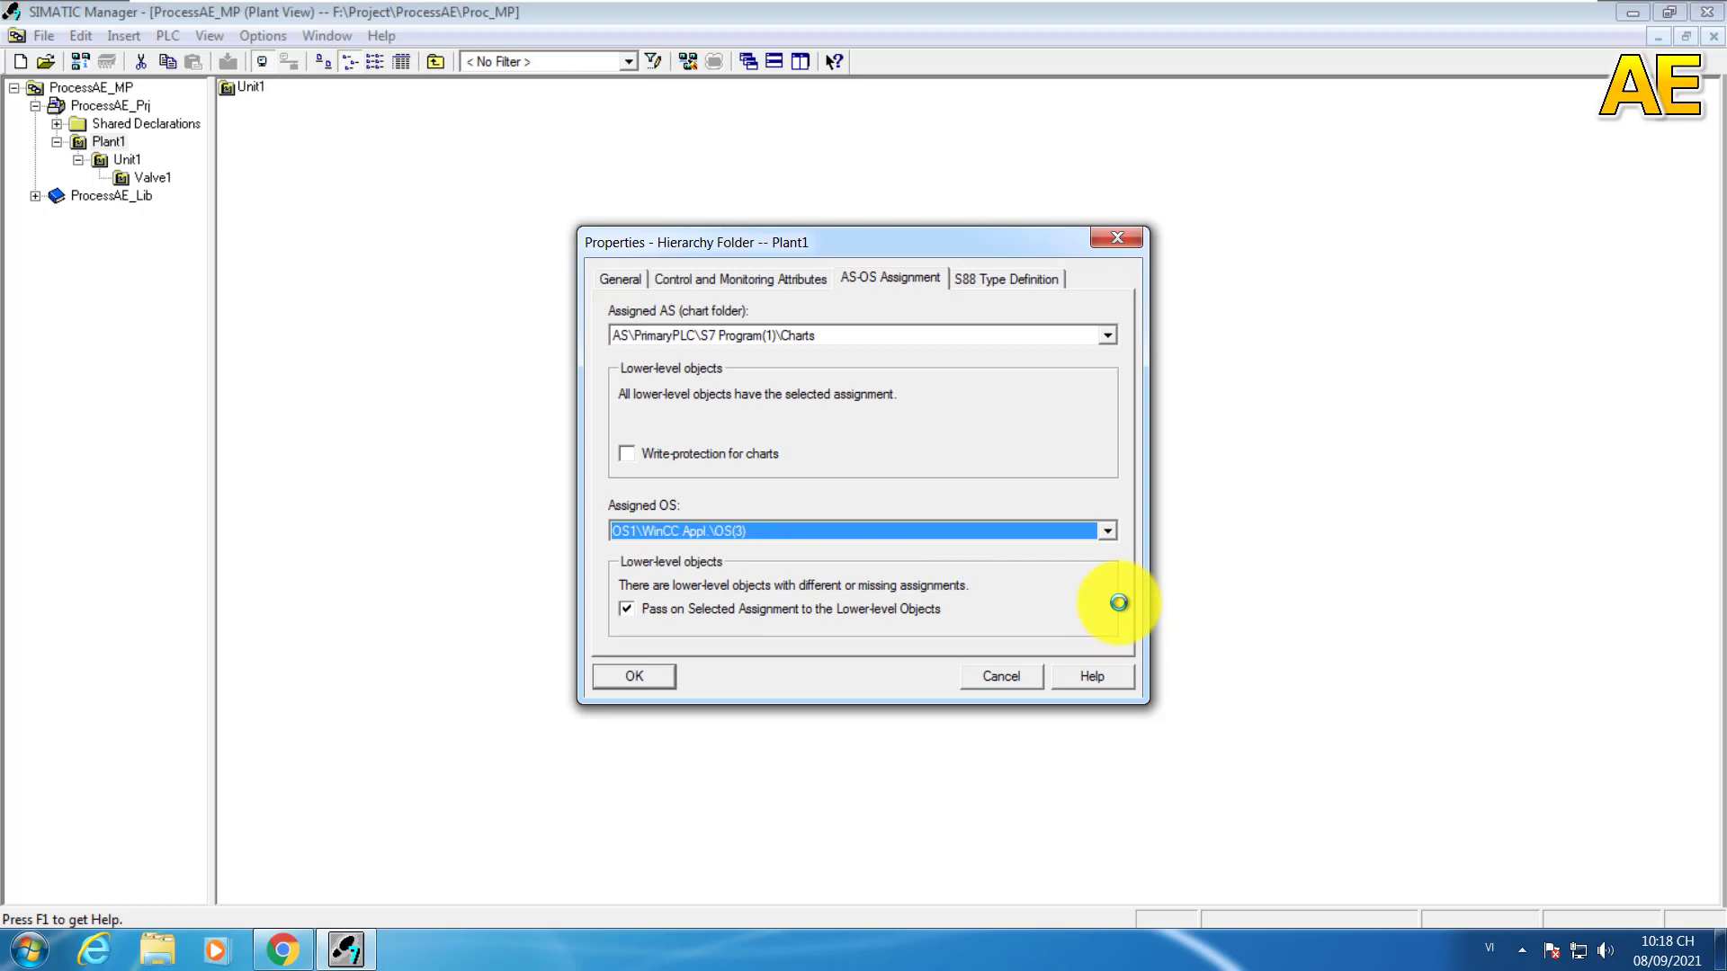
left_click(630, 675)
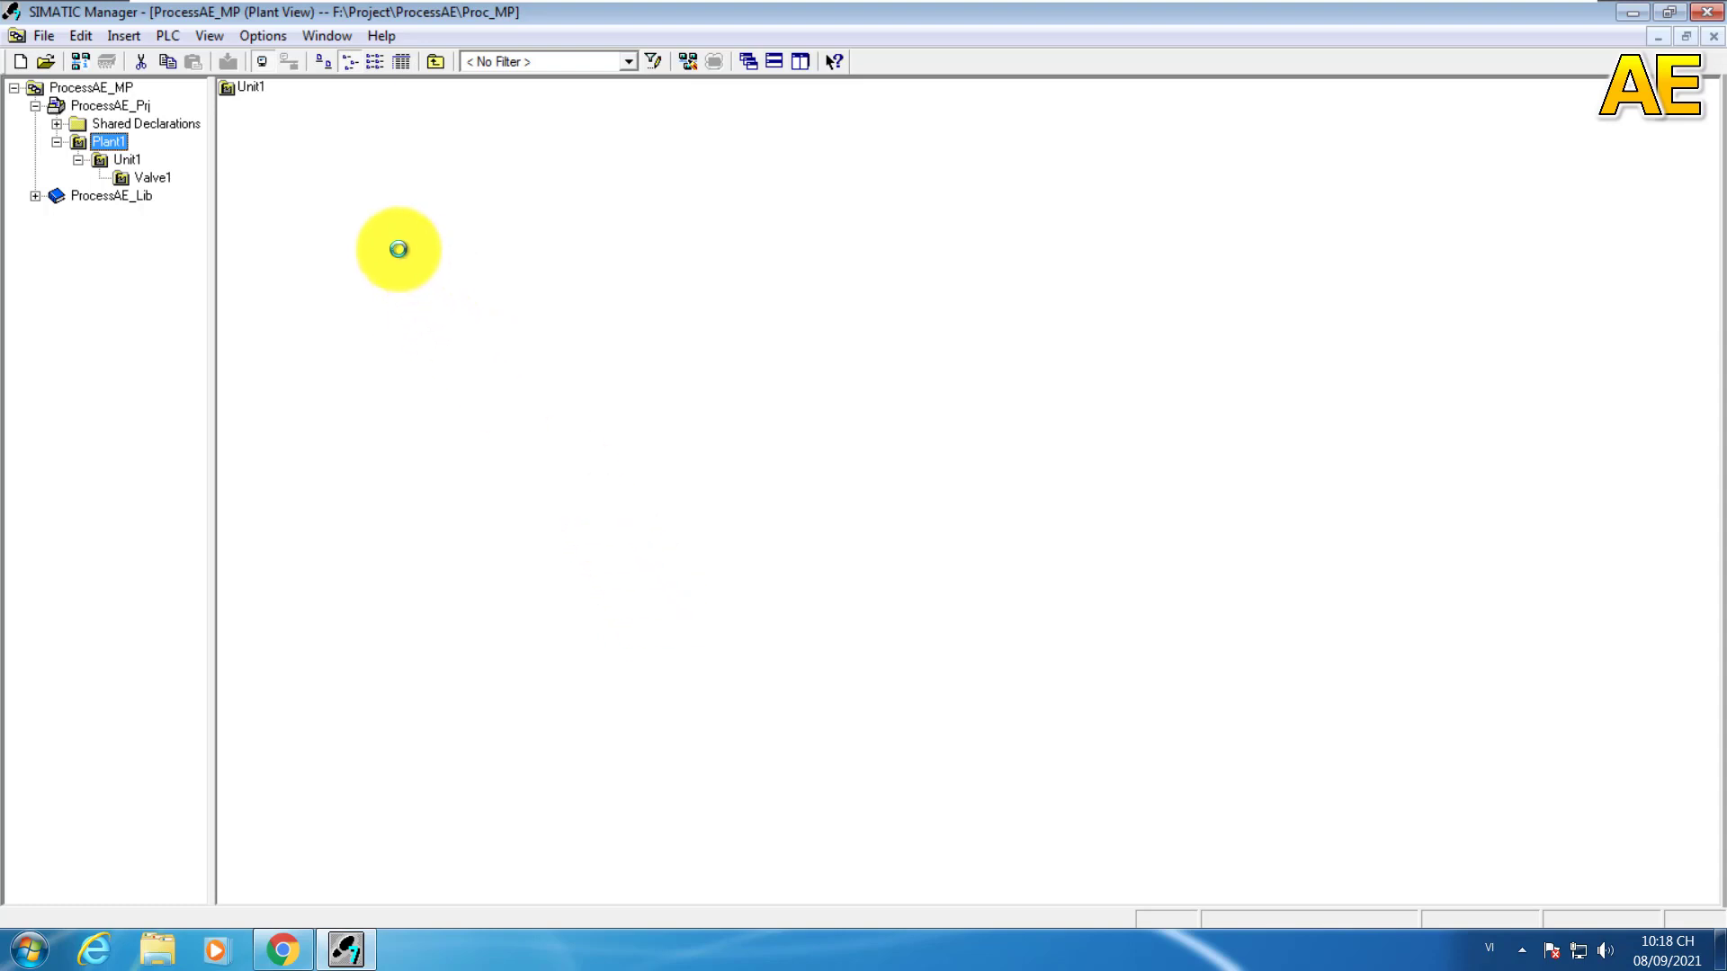
Step: Open Plant Hierarchy Settings for Plant1 and reduce the hierarchy to 5 levels
right_click(102, 143)
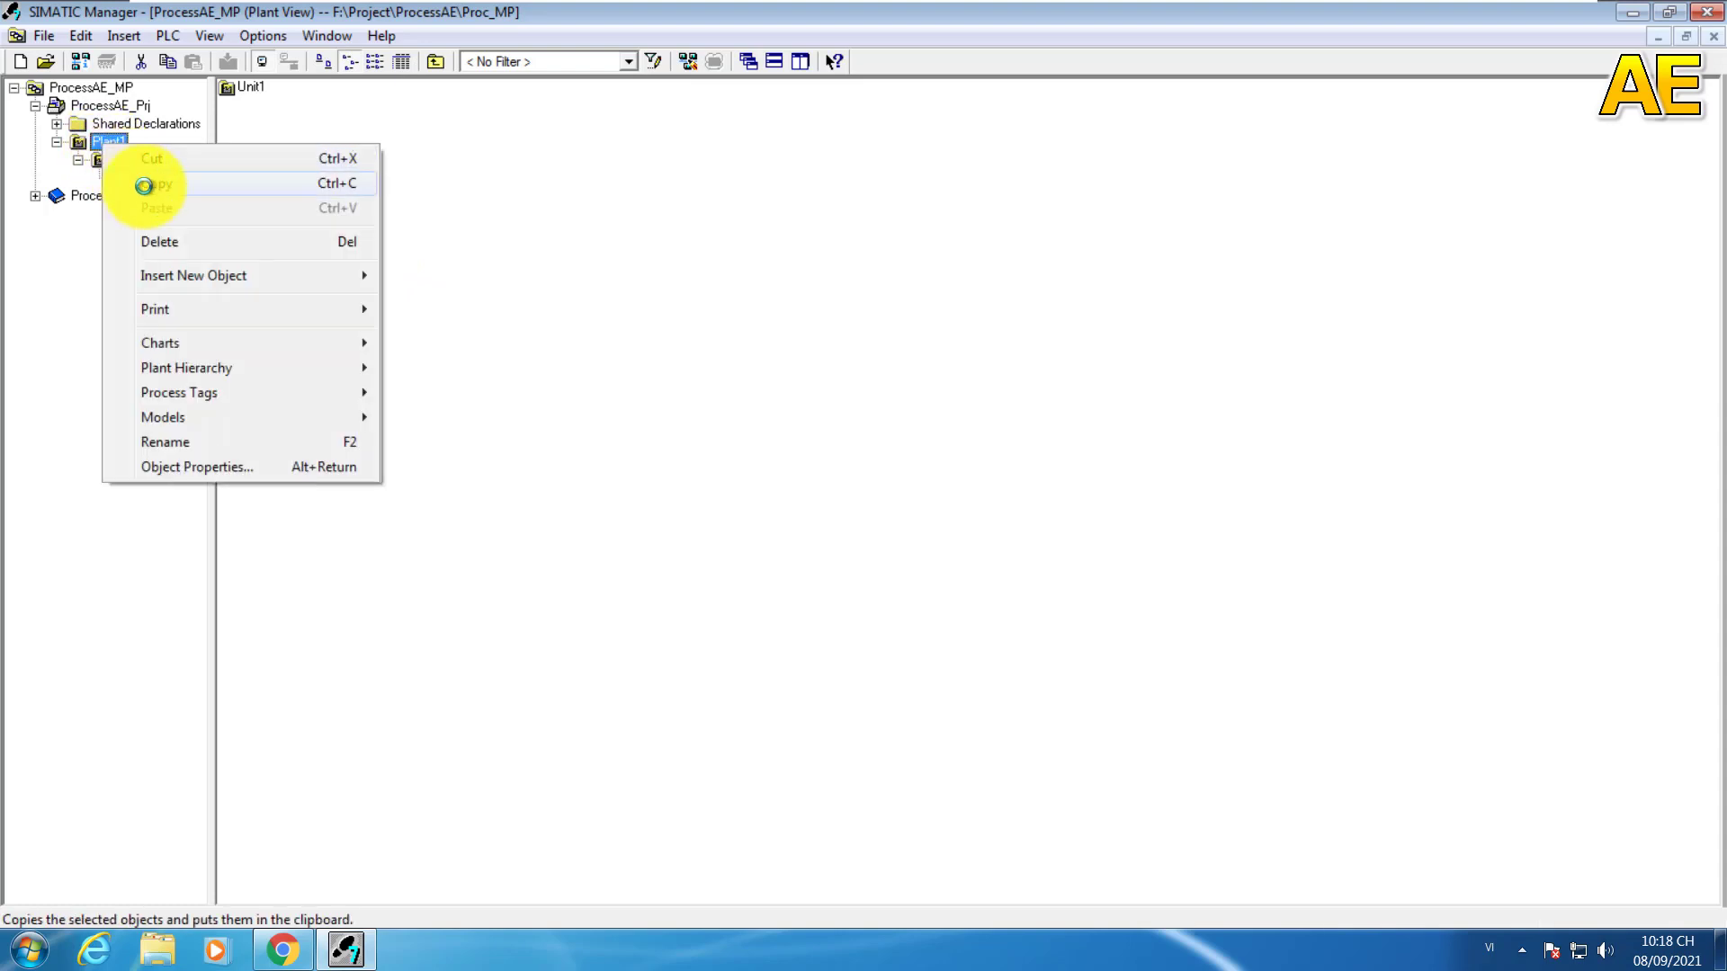
mouse_move(210, 367)
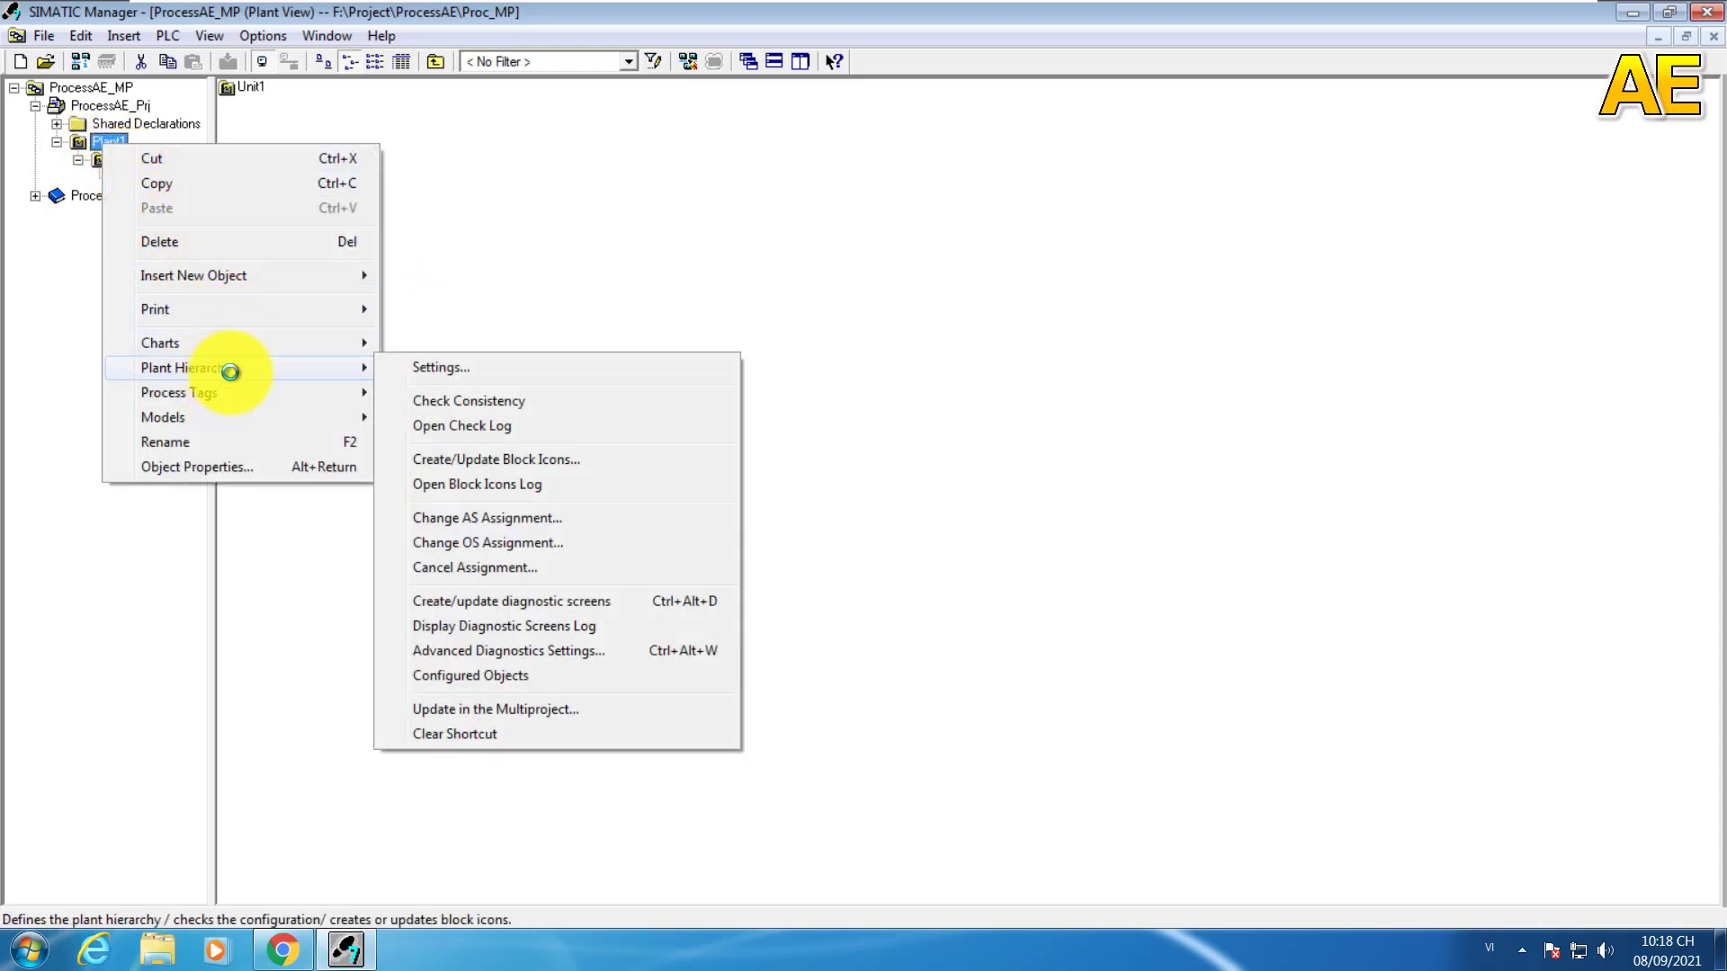
left_click(466, 372)
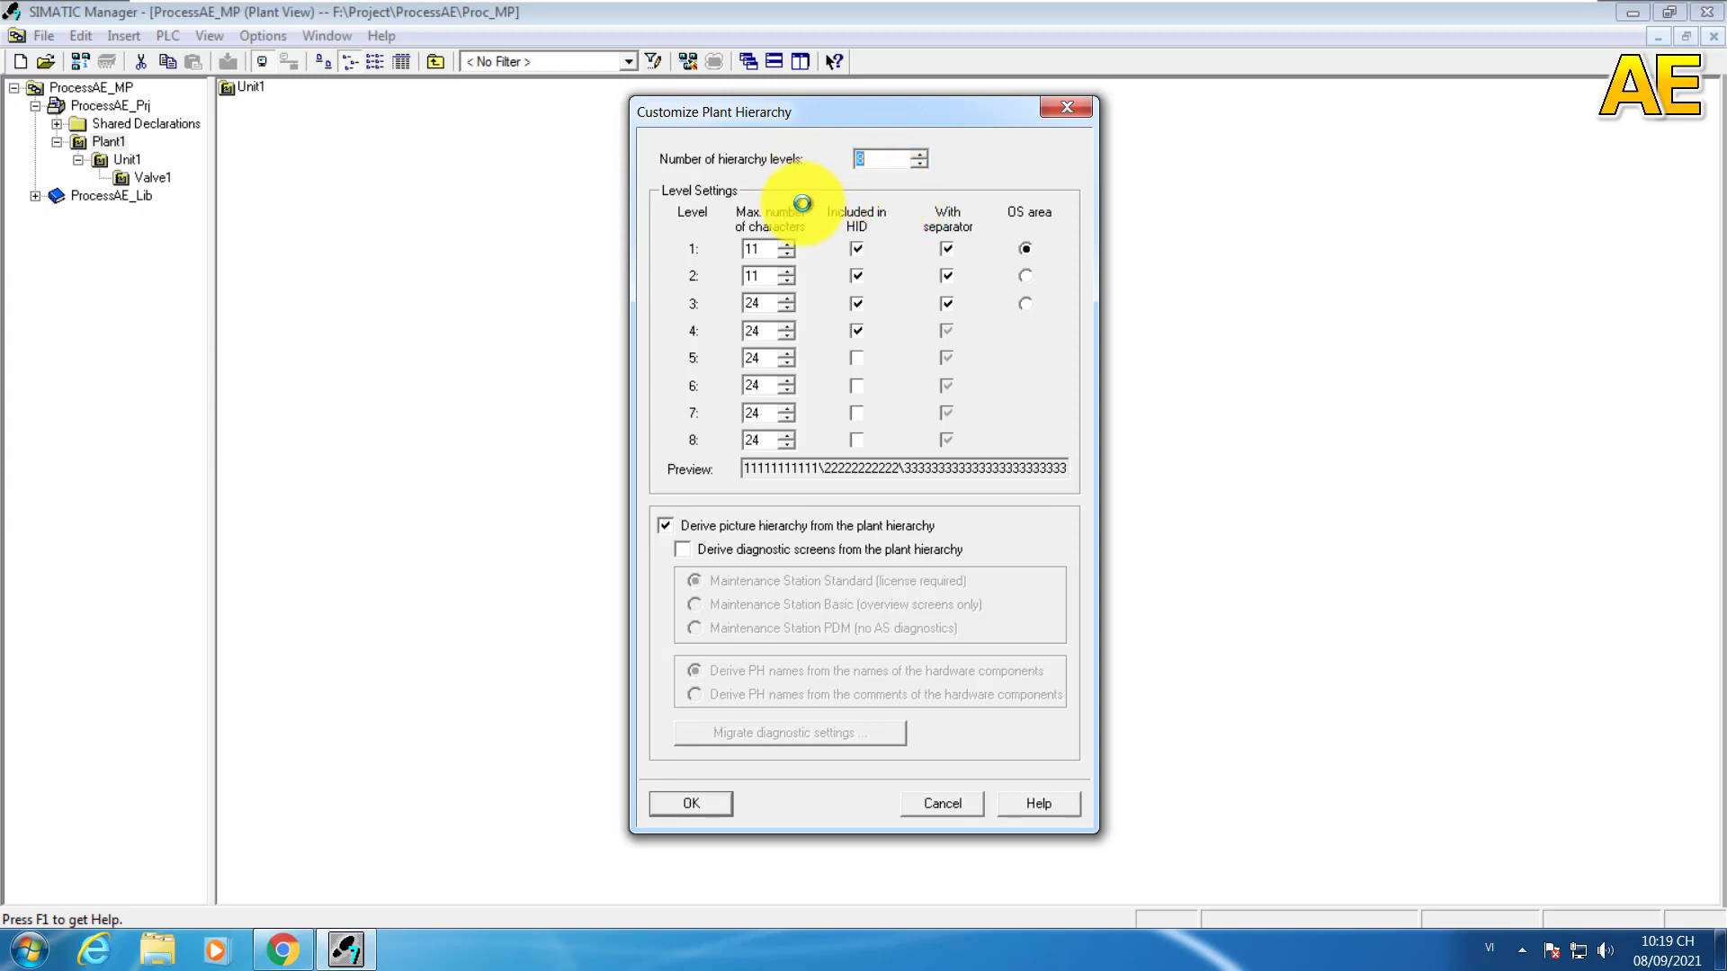
left_click(918, 166)
left_click(918, 166)
left_click(918, 165)
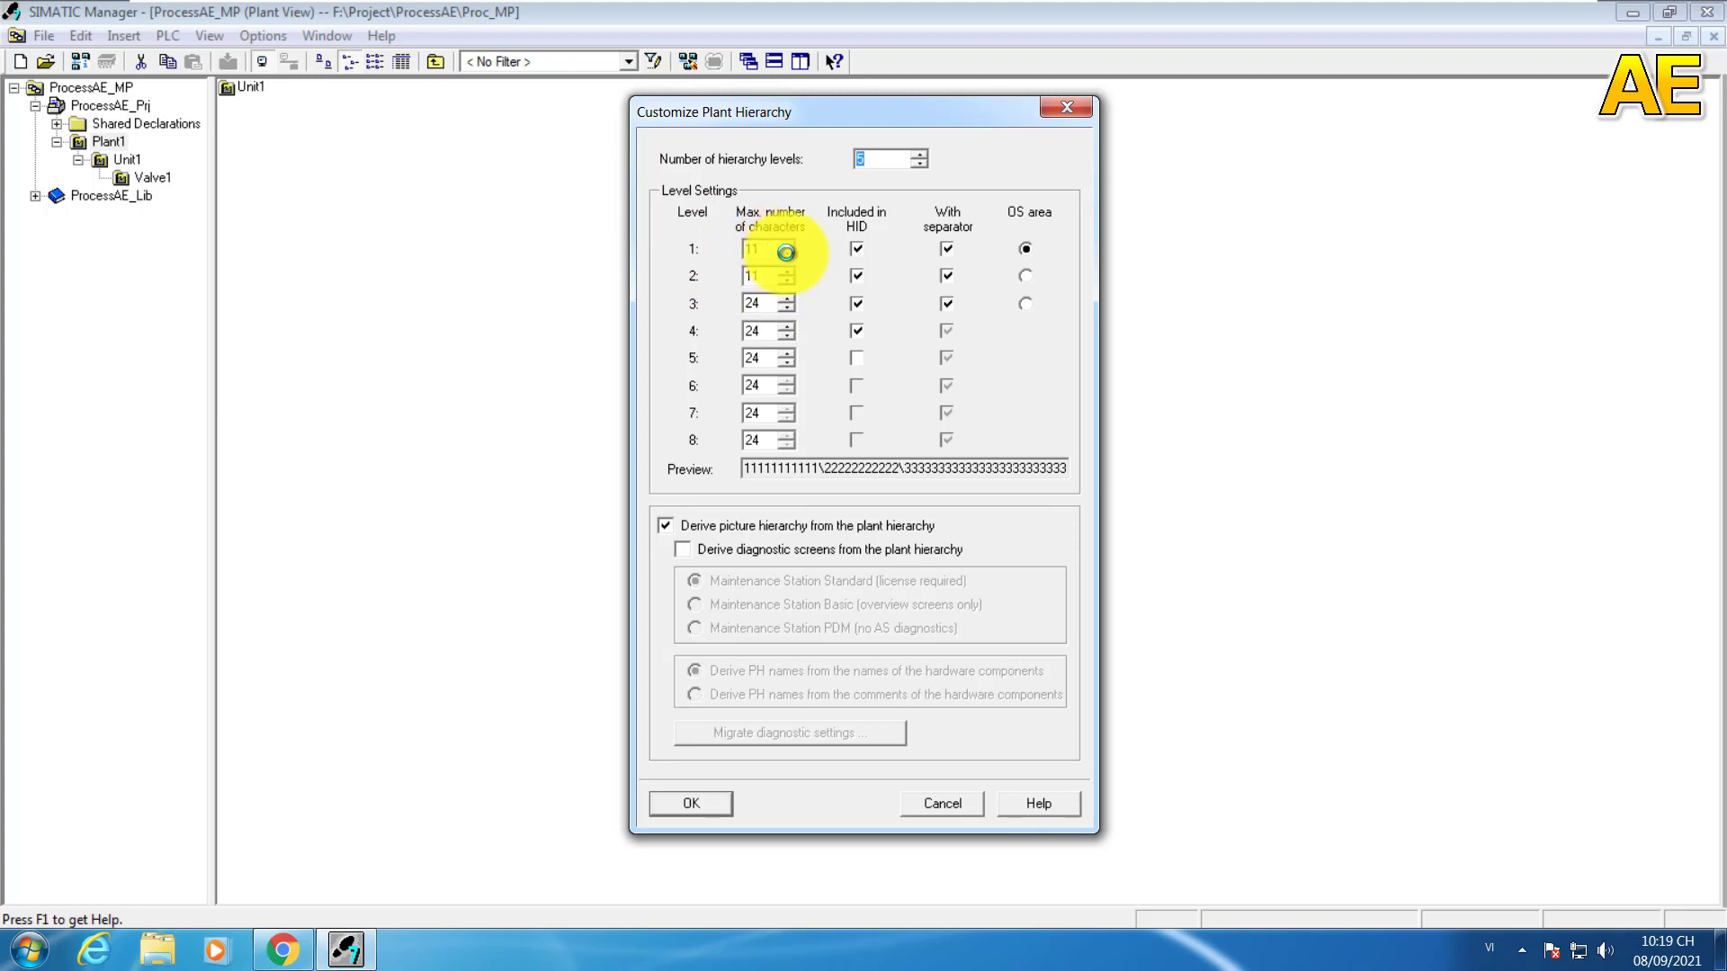
Step: Raise level 1's maximum number of characters above 11
left_click(788, 245)
left_click(788, 245)
left_click(788, 245)
left_click(787, 245)
left_click(787, 245)
left_click(788, 245)
left_click(788, 244)
left_click(788, 244)
left_click(788, 245)
left_click(788, 244)
left_click(788, 245)
left_click(788, 245)
left_click(788, 245)
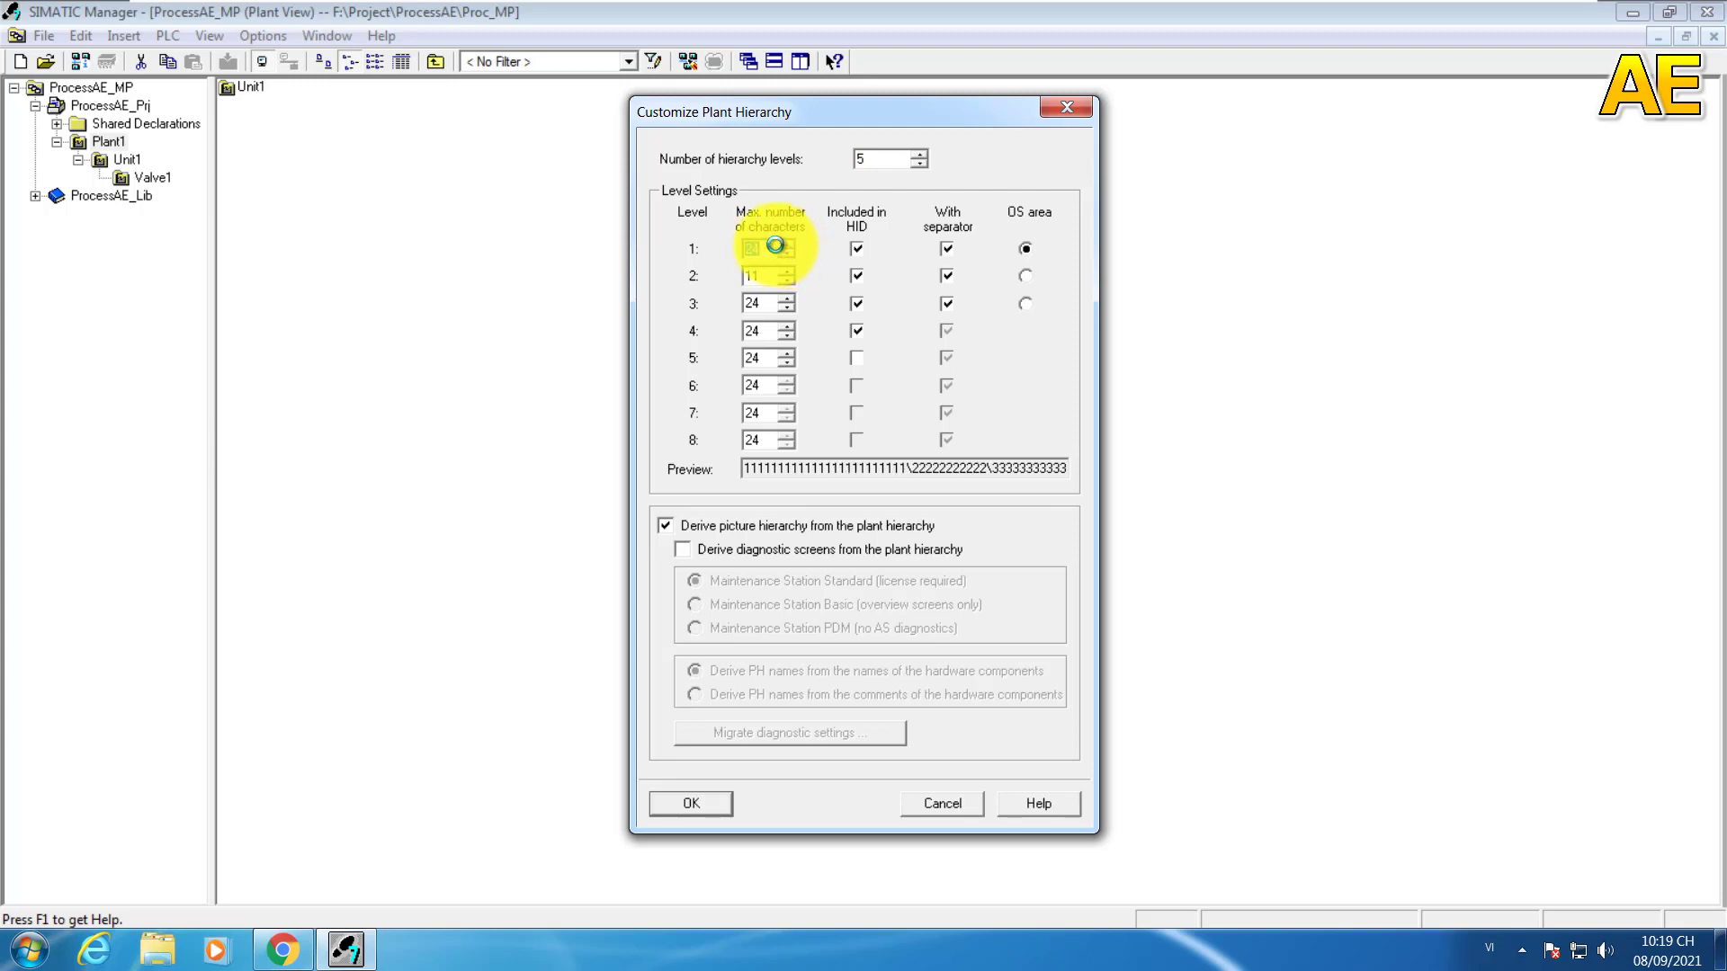
Step: Set the plant hierarchy's max characters to 24 for level 2 and 17 for level 4, and confirm
double_click(762, 275)
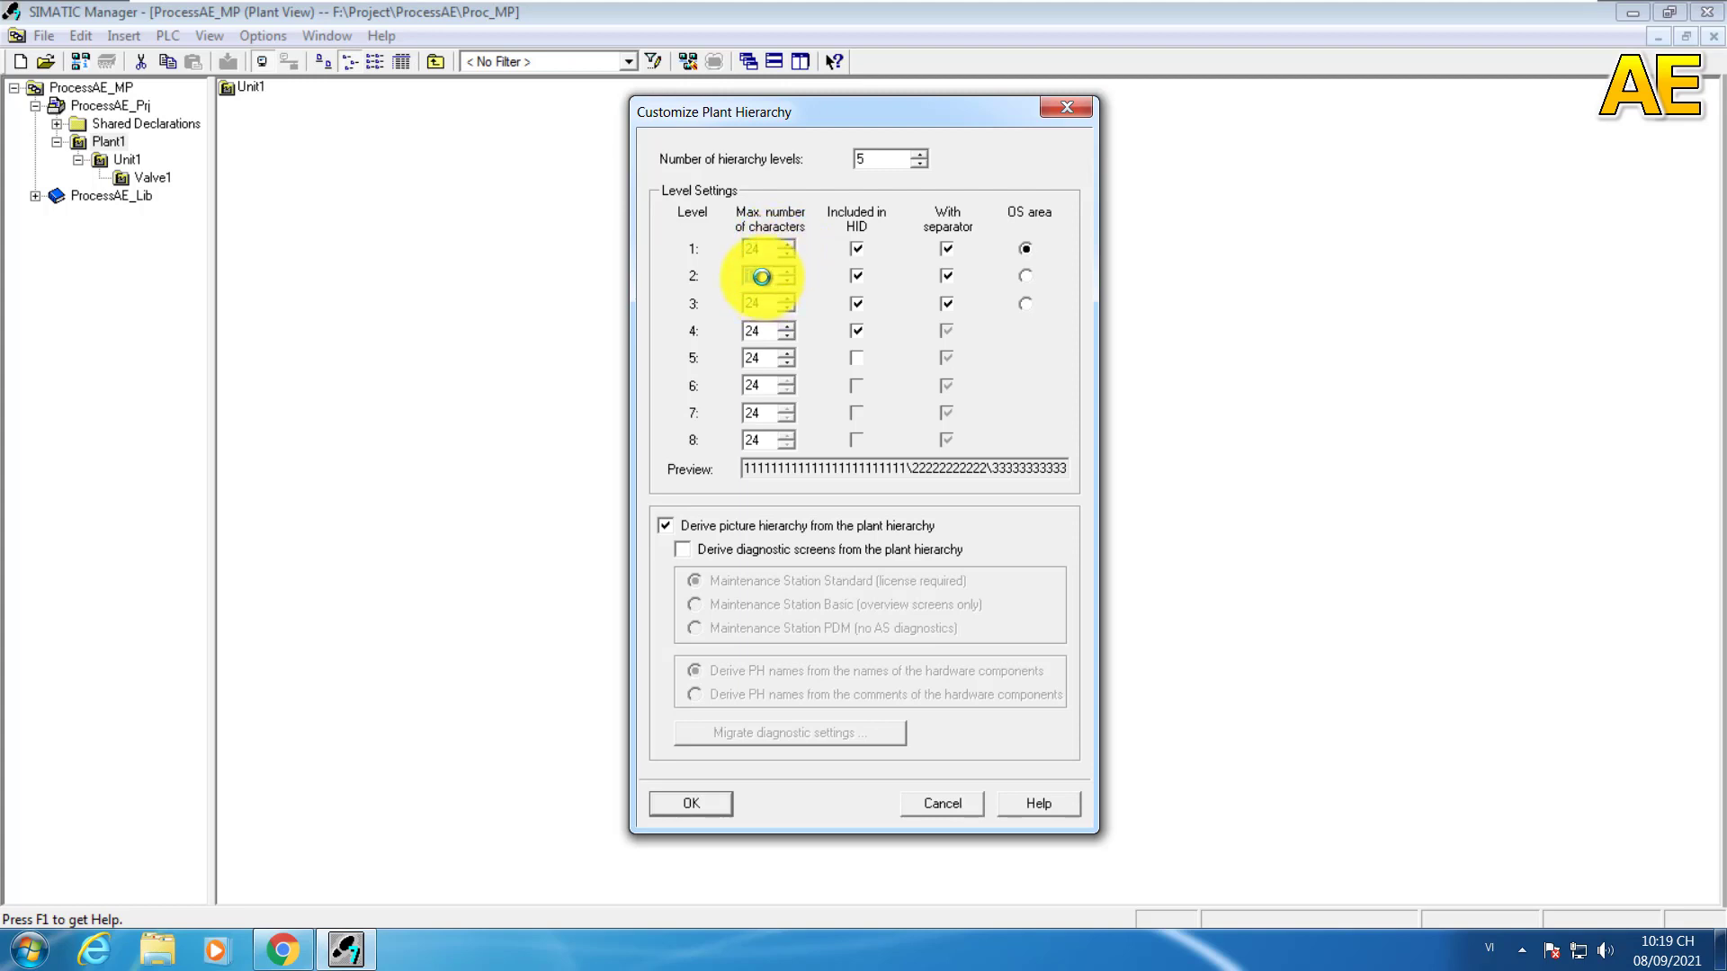
type("24")
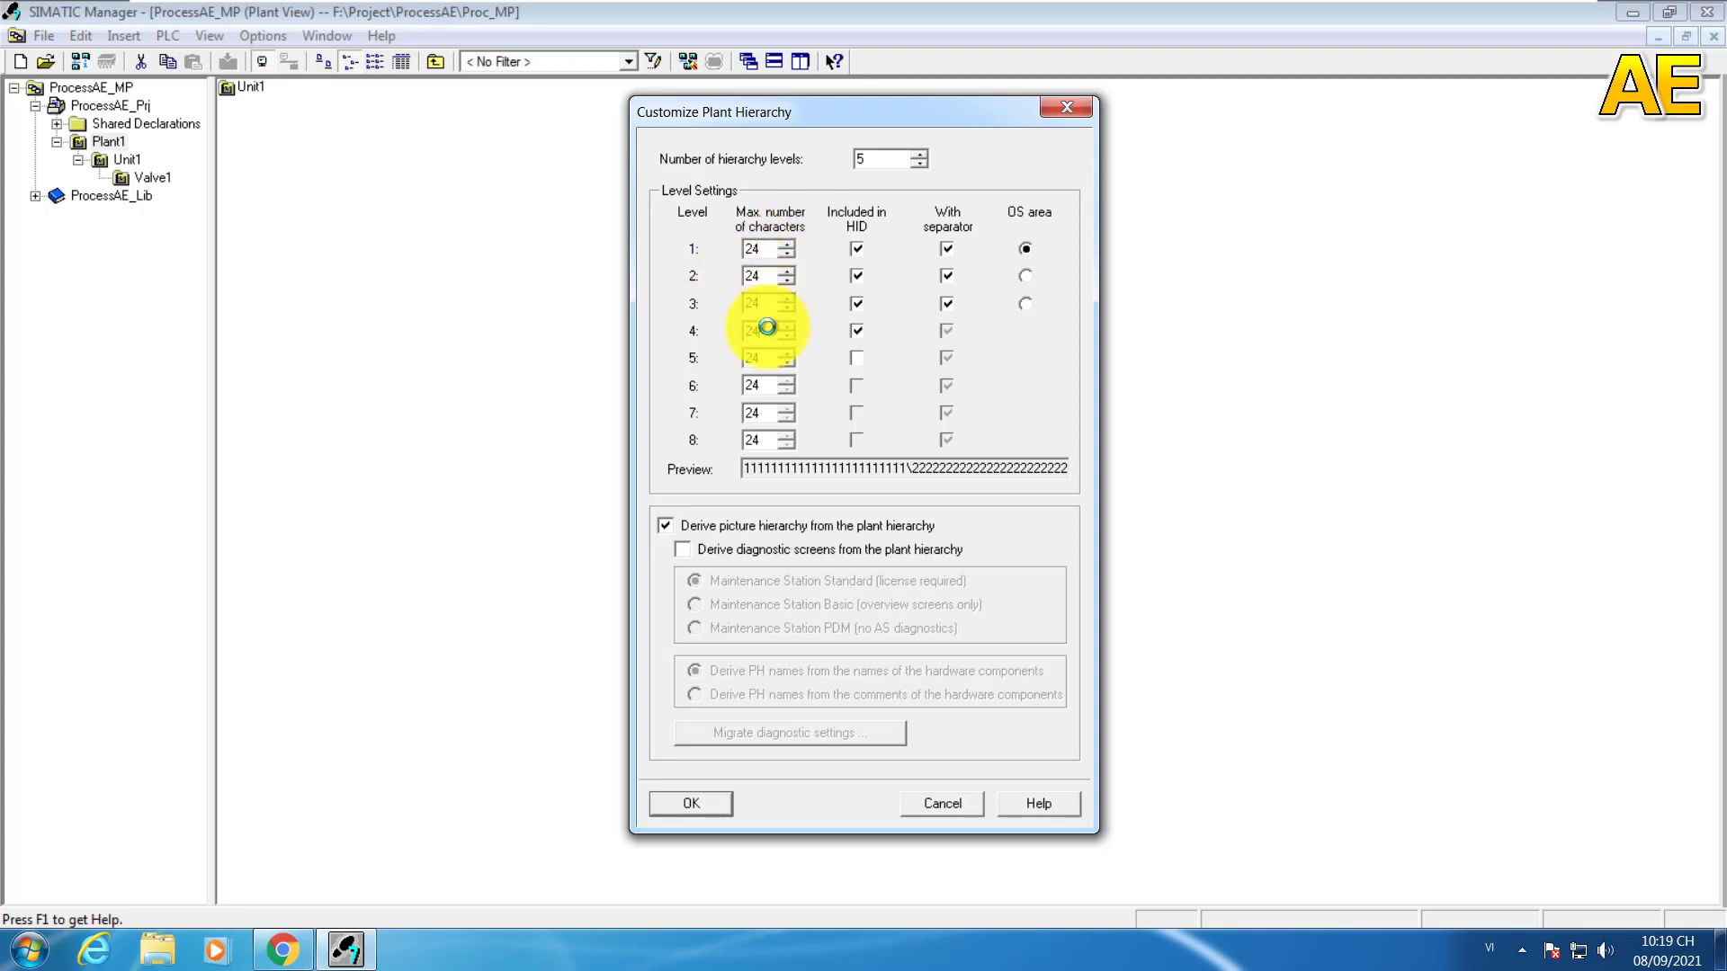
left_click(763, 330)
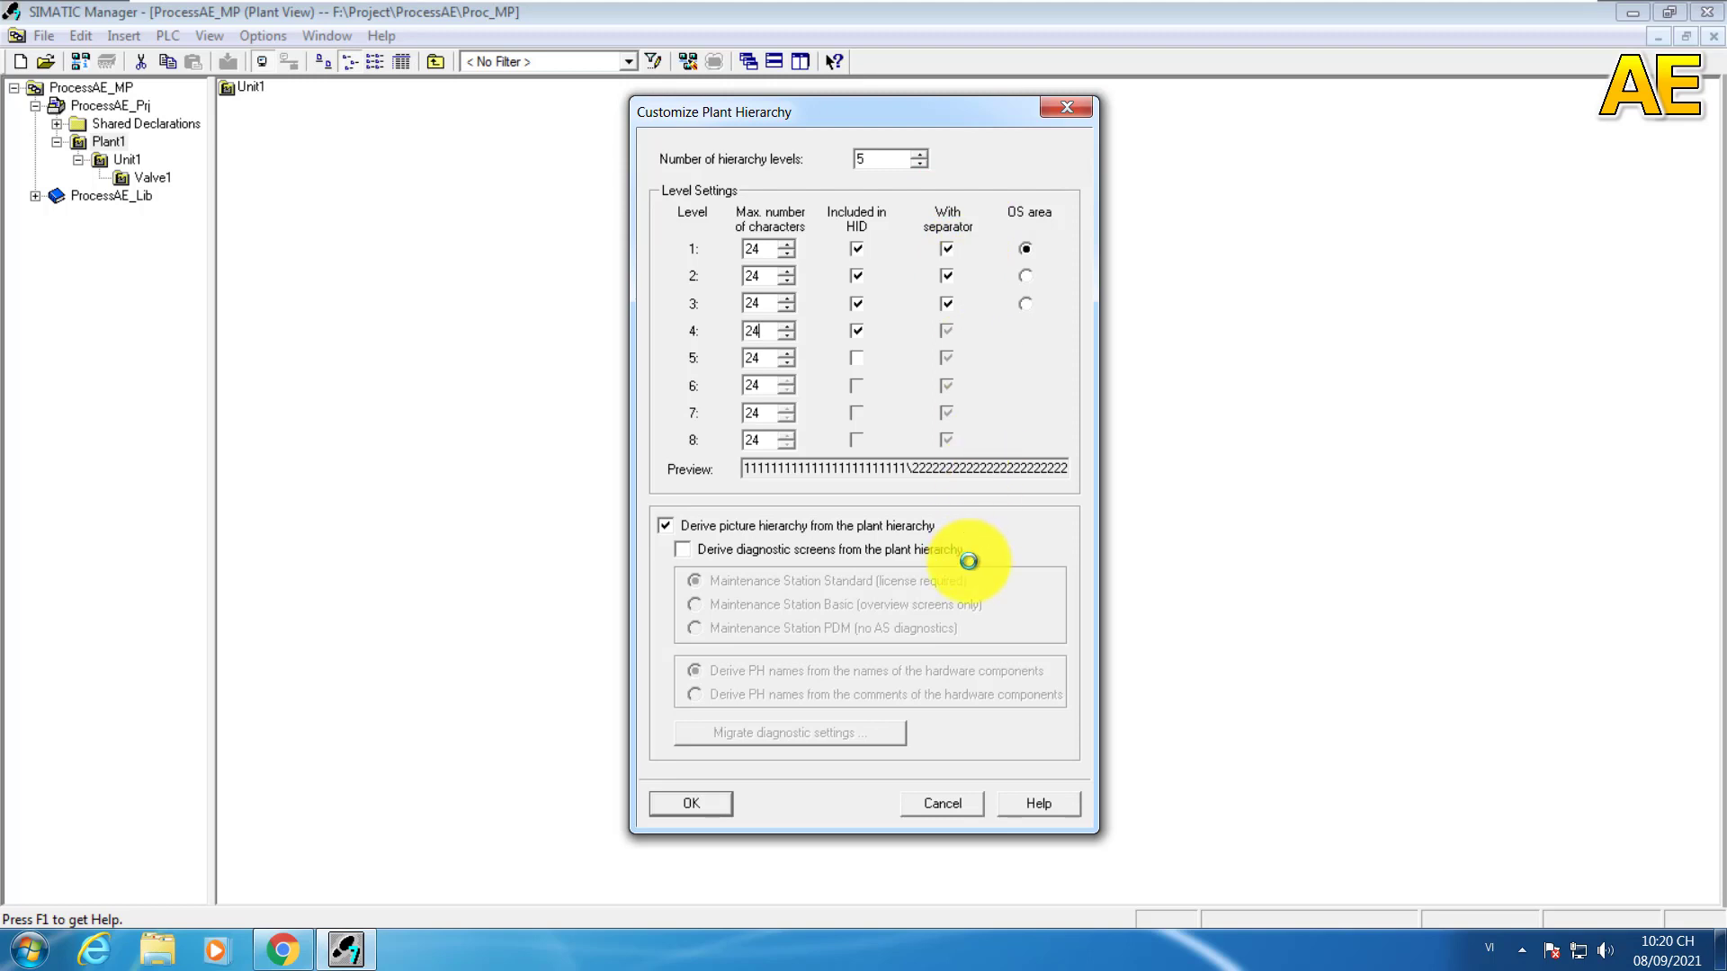
key("BackSpace")
key("BackSpace")
type("17")
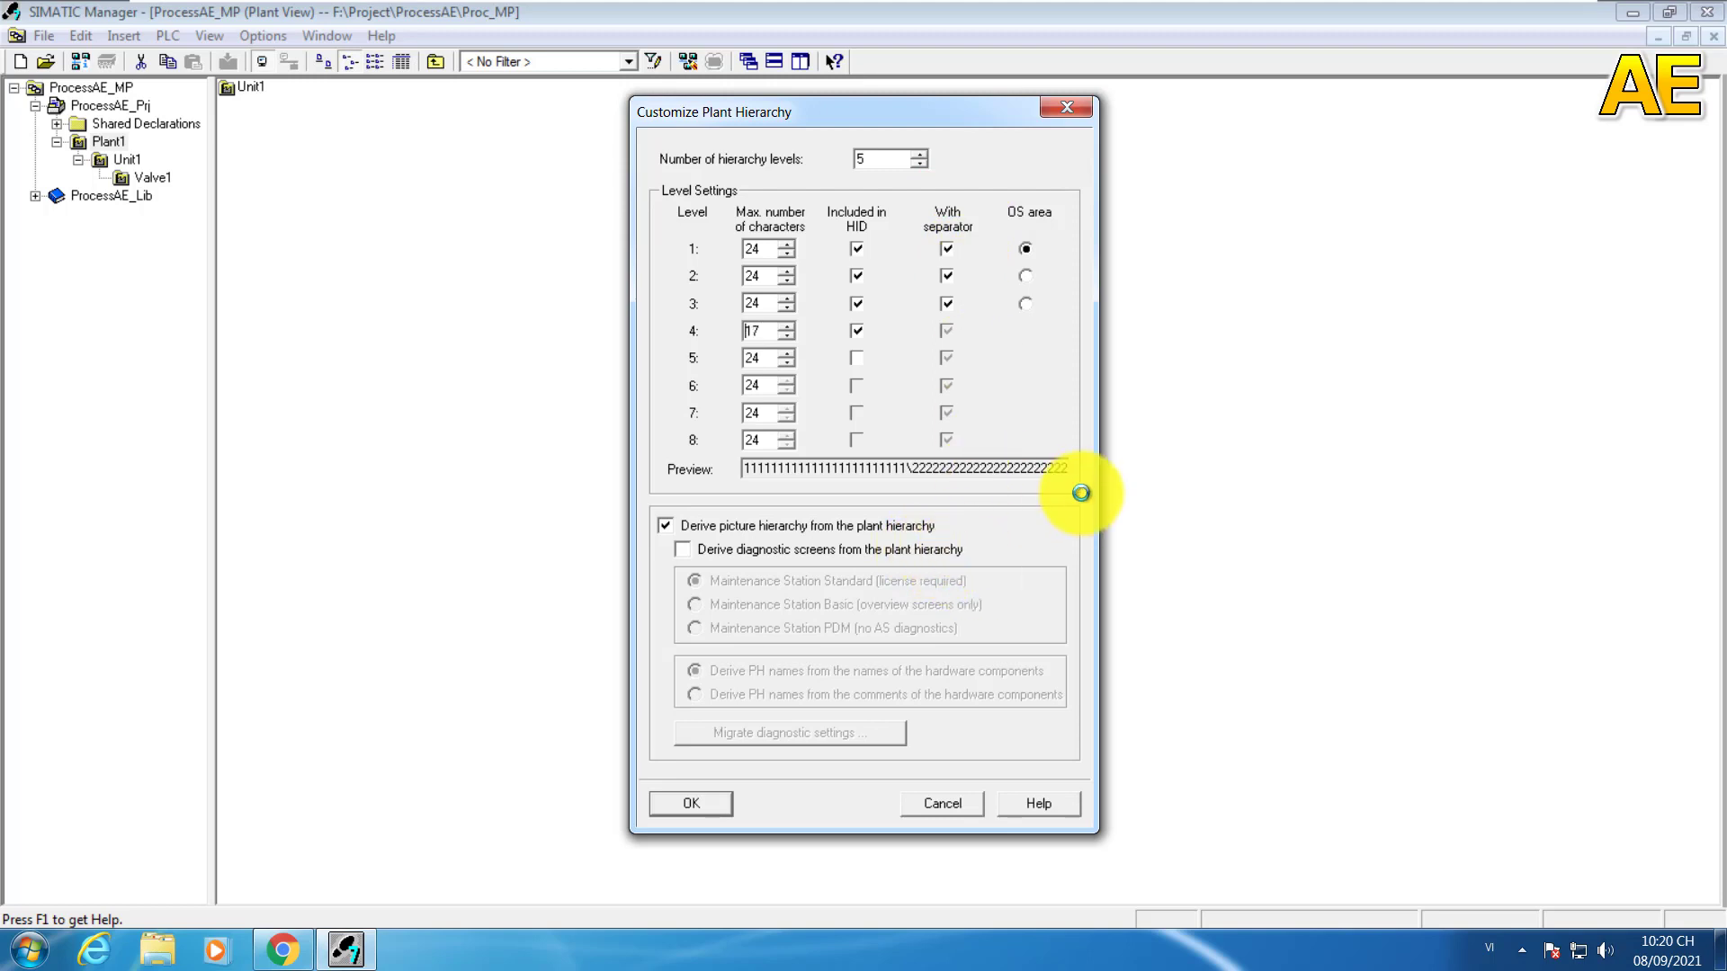
left_click(710, 814)
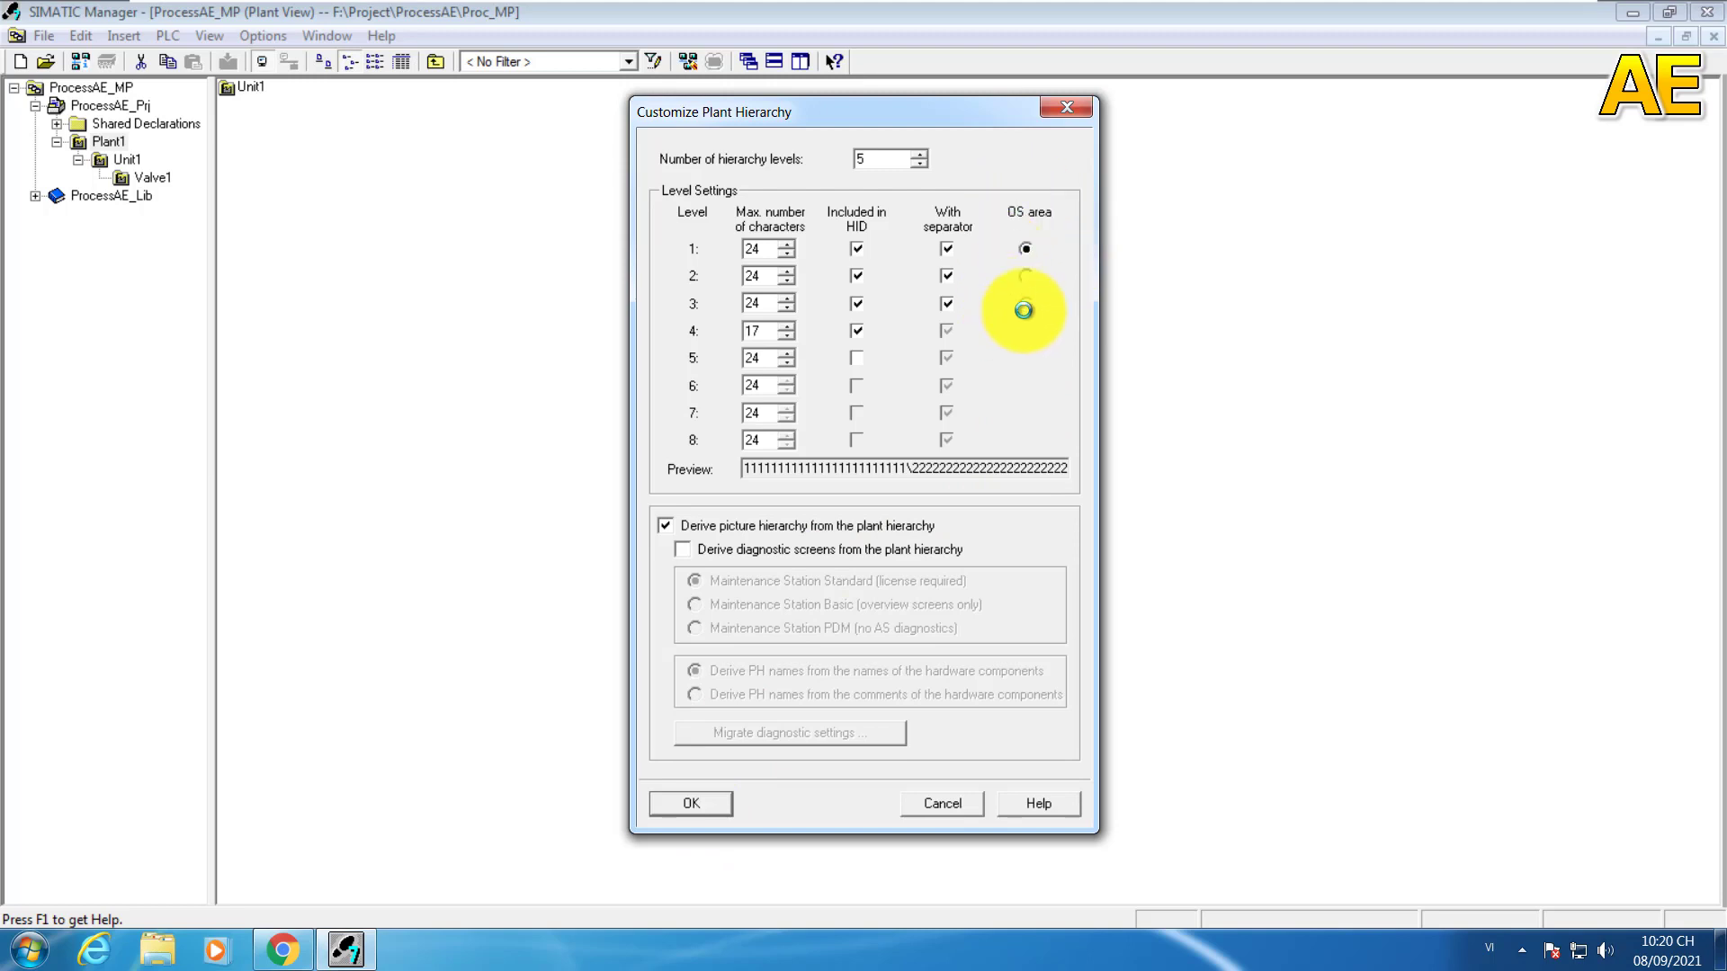
left_click(689, 803)
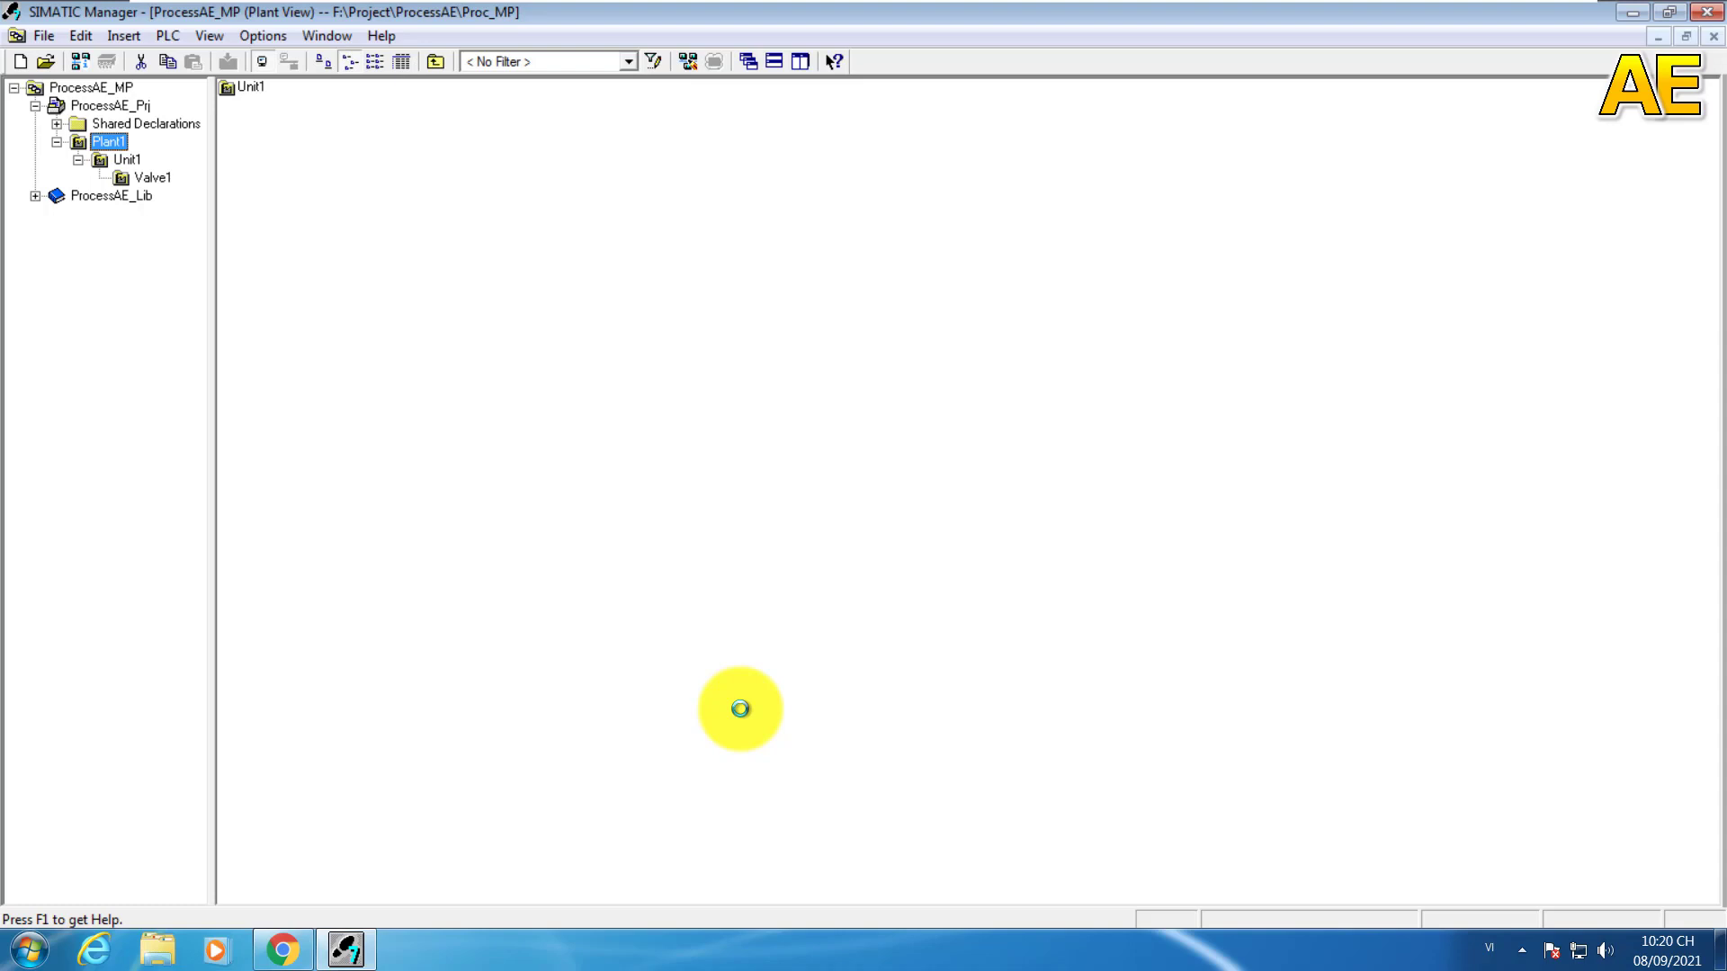
left_click(843, 333)
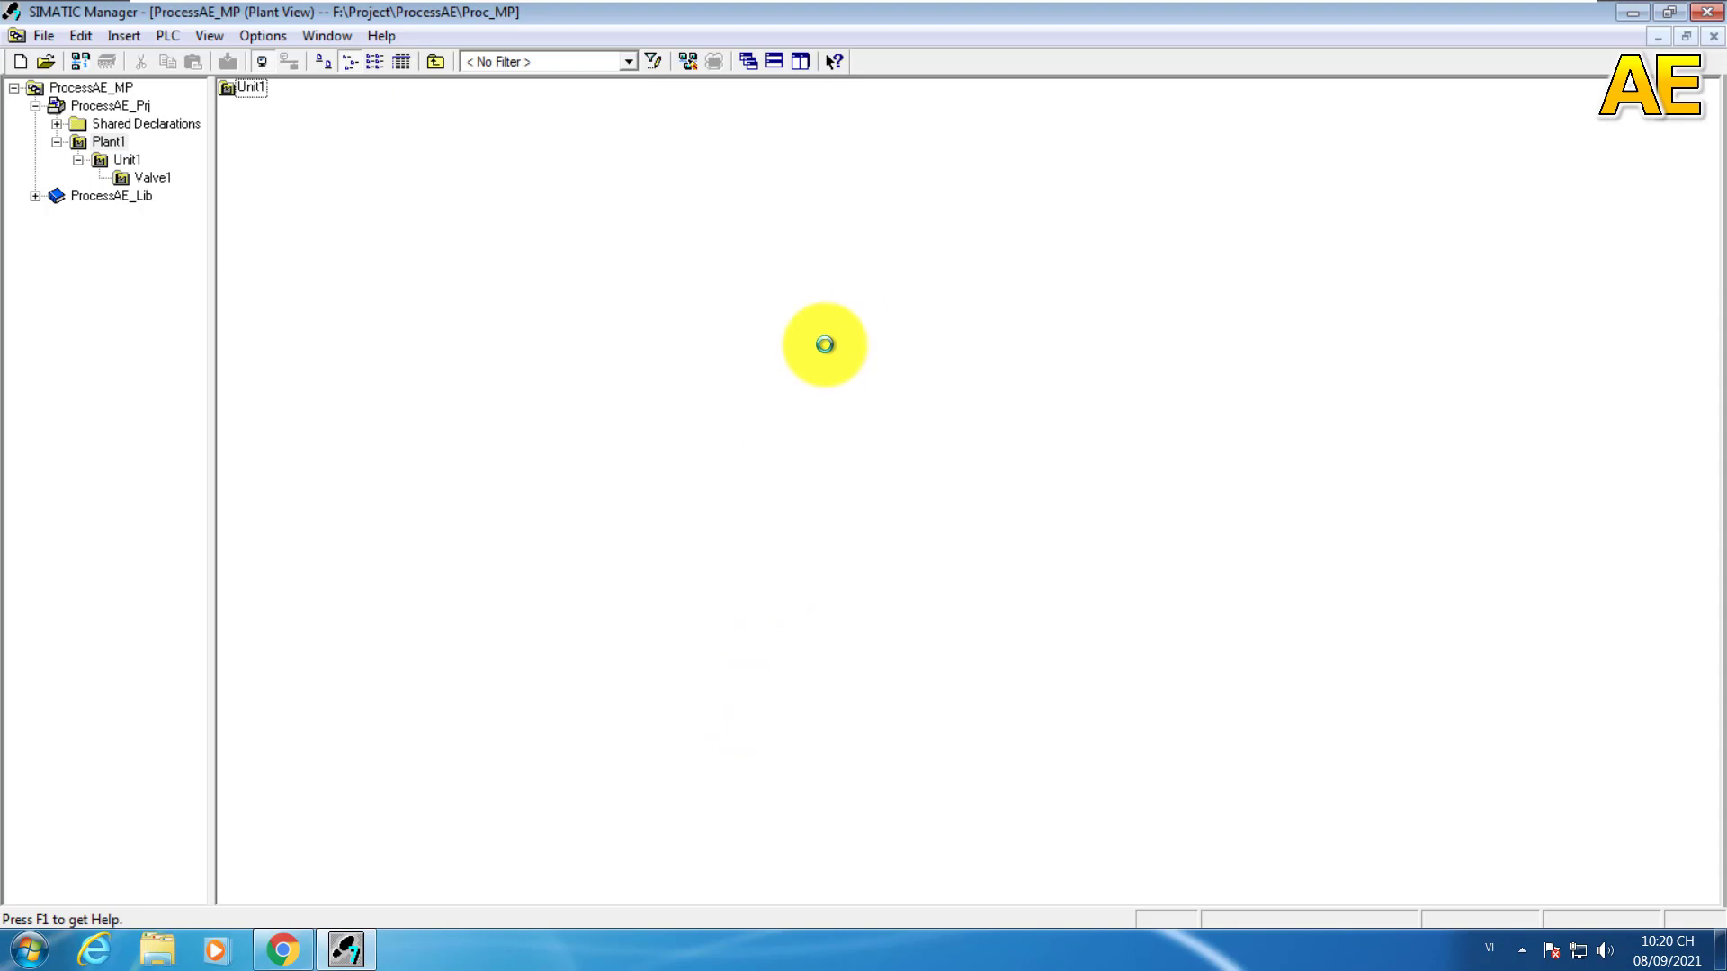